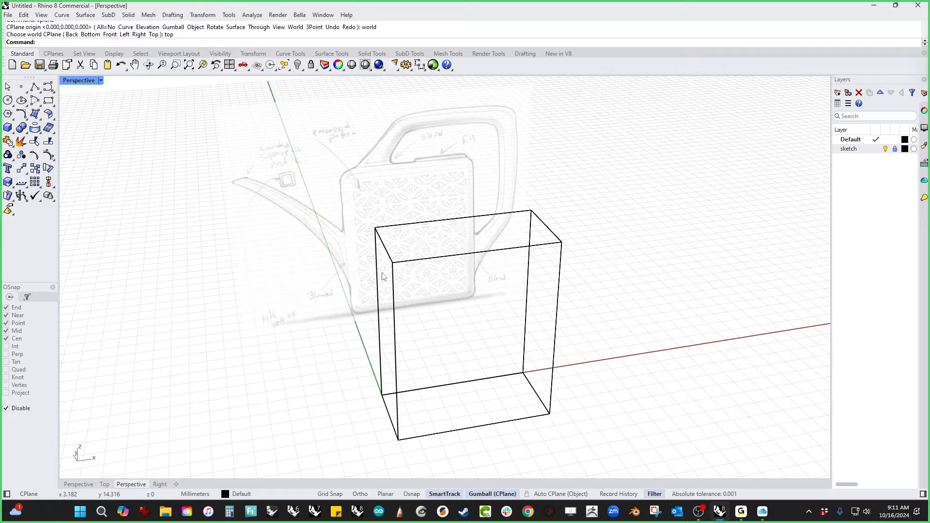
{"action": "mouse_move", "coordinate": [385, 225]}
{"action": "right_mouse_down"}
{"action": "mouse_move", "coordinate": [338, 269]}
{"action": "mouse_move", "coordinate": [276, 278]}
{"action": "mouse_move", "coordinate": [250, 270]}
{"action": "mouse_move", "coordinate": [252, 253]}
{"action": "mouse_move", "coordinate": [261, 261]}
{"action": "mouse_move", "coordinate": [410, 258]}
{"action": "mouse_move", "coordinate": [369, 263]}
{"action": "right_mouse_up"}
{"action": "key", "text": "ctrl+F2"}
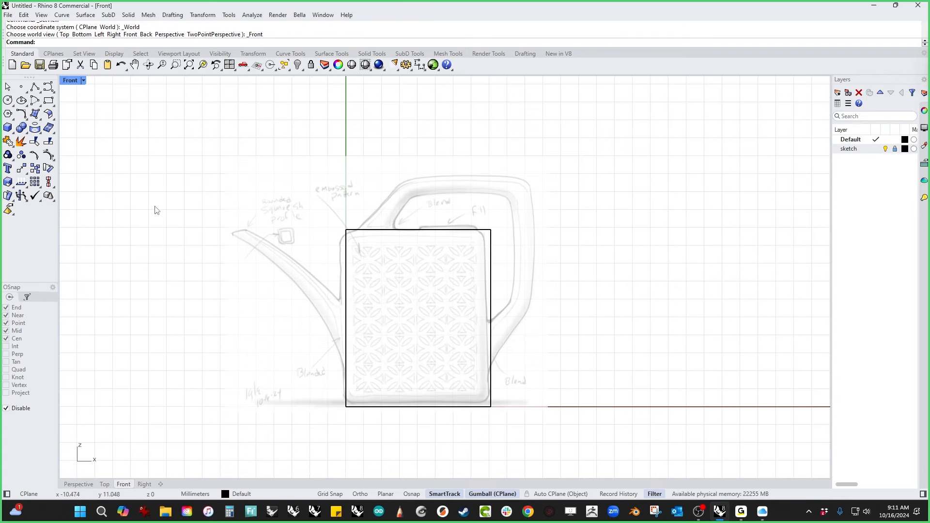
{"action": "left_click", "coordinate": [24, 134]}
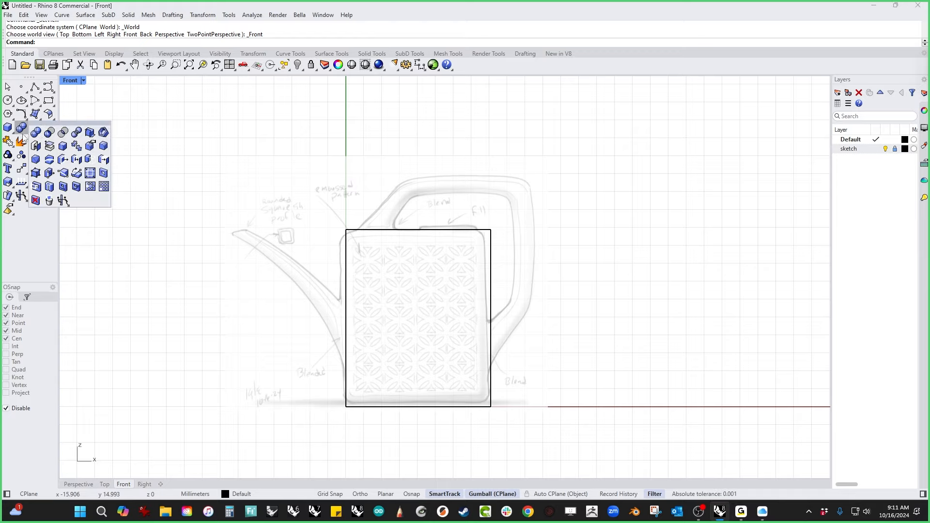
{"action": "left_click", "coordinate": [91, 147]}
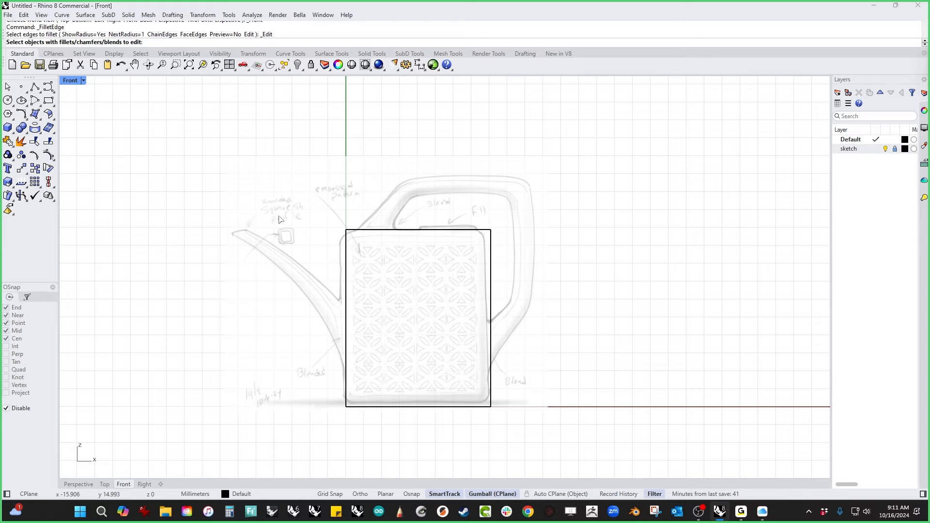
{"action": "left_click_drag", "start_coordinate": [294, 202], "coordinate": [411, 264]}
{"action": "left_click_drag", "start_coordinate": [453, 202], "coordinate": [520, 260]}
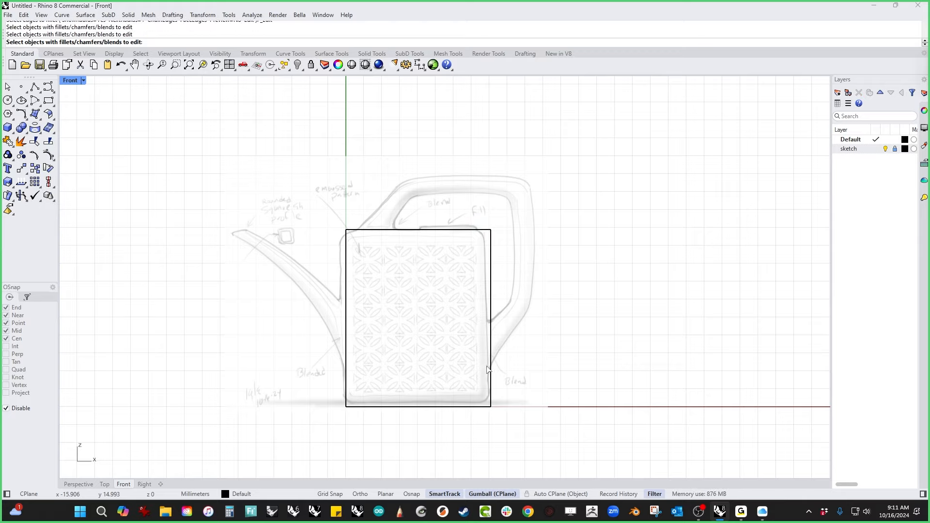
{"action": "left_click_drag", "start_coordinate": [463, 375], "coordinate": [520, 437]}
{"action": "left_click_drag", "start_coordinate": [336, 428], "coordinate": [379, 388]}
{"action": "key", "text": "Escape"}
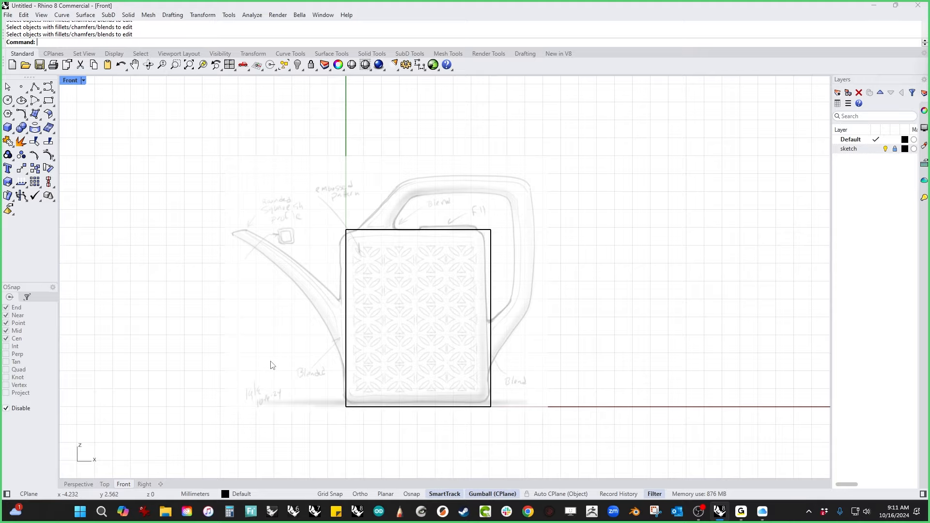
Step: Start an edge fillet in the perspective view on the four short front-to-back corner edges of the box
{"action": "key", "text": "F4"}
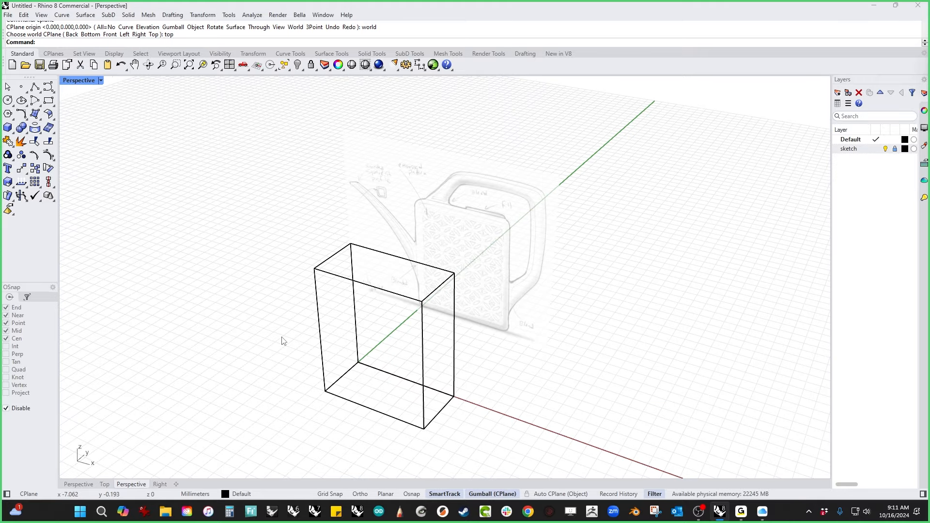
{"action": "right_click_drag", "start_coordinate": [283, 338], "coordinate": [385, 291]}
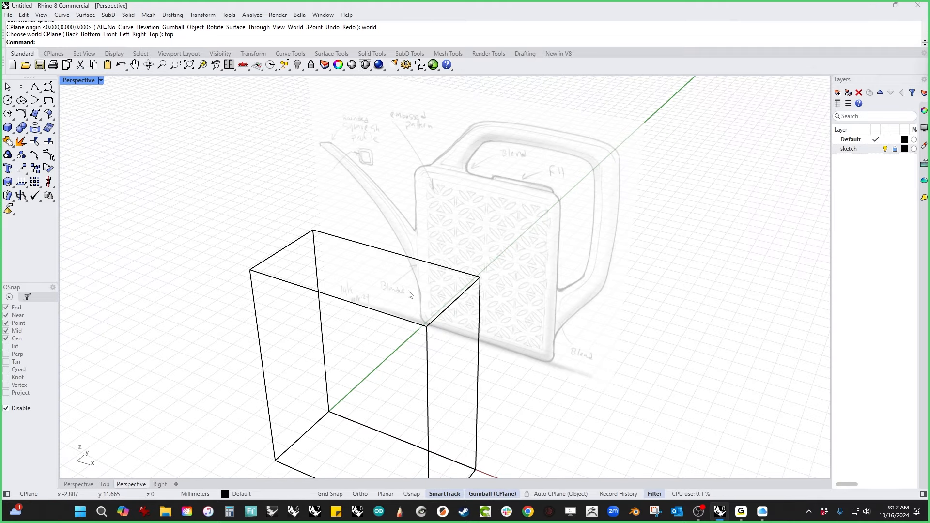
{"action": "right_click_drag", "start_coordinate": [166, 266], "coordinate": [267, 208]}
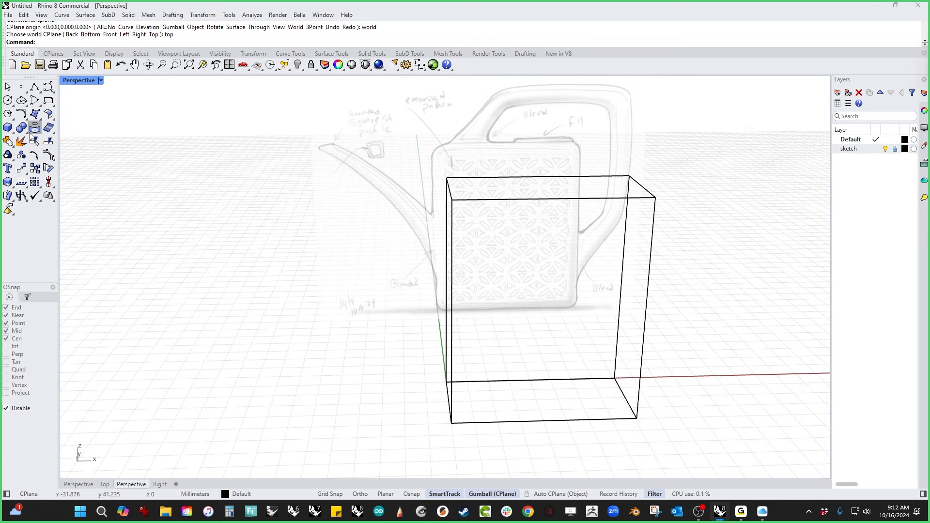
{"action": "left_click", "coordinate": [22, 128]}
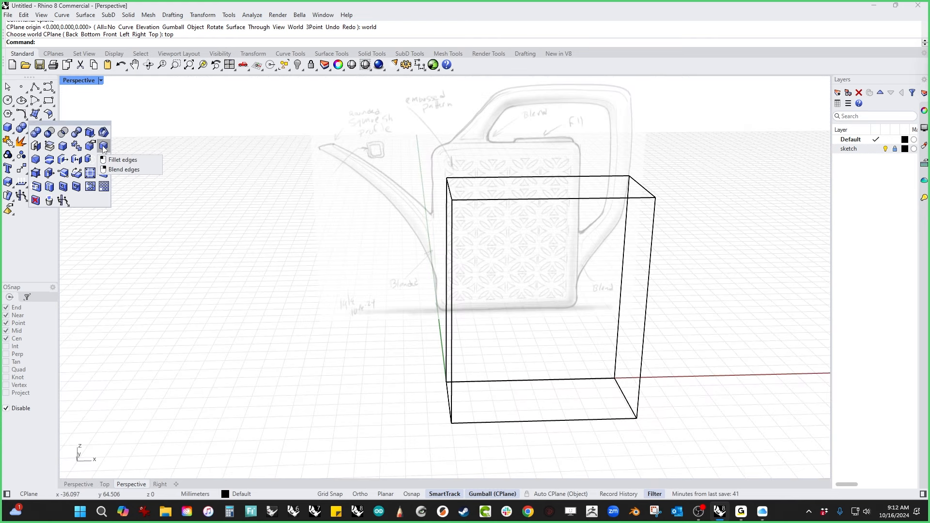
{"action": "left_click", "coordinate": [104, 147]}
{"action": "left_click", "coordinate": [449, 195]}
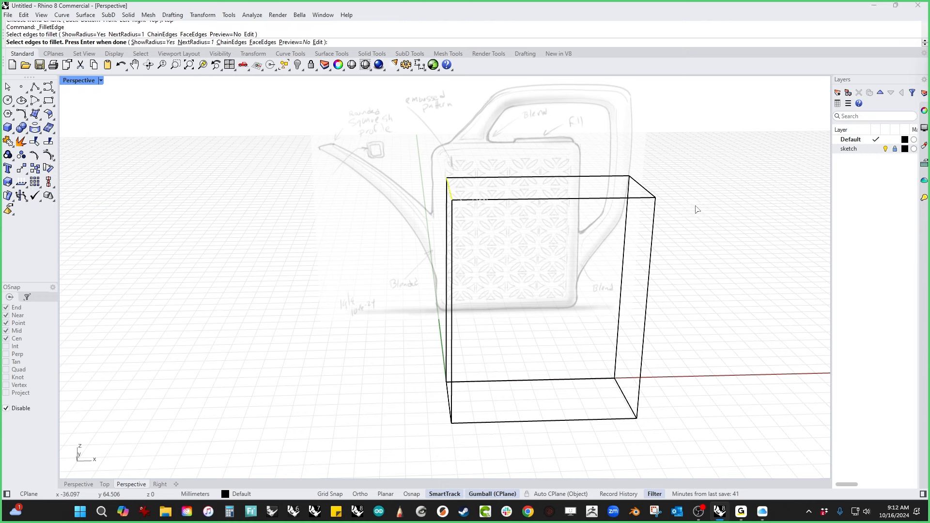
{"action": "left_click", "coordinate": [646, 191]}
{"action": "left_click", "coordinate": [626, 398]}
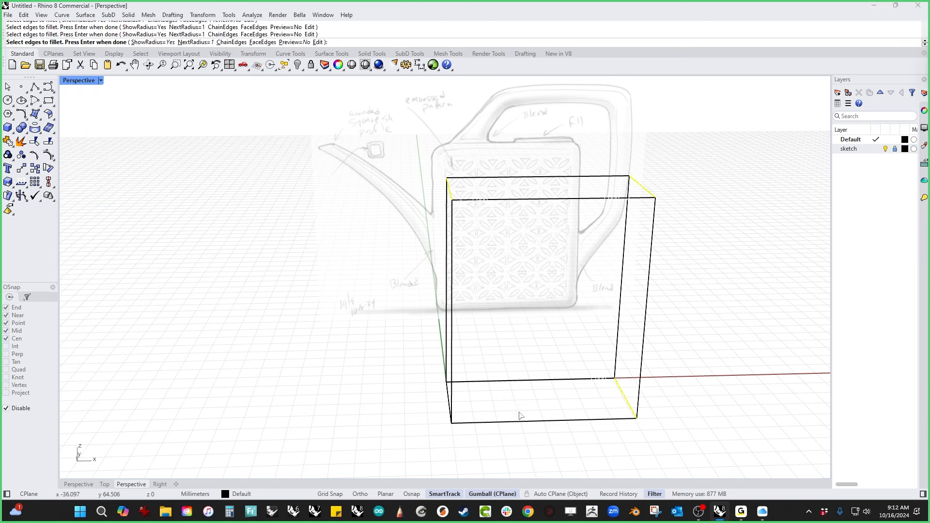
{"action": "right_click_drag", "start_coordinate": [455, 425], "coordinate": [475, 421]}
{"action": "left_click", "coordinate": [462, 409]}
{"action": "right_click_drag", "start_coordinate": [386, 413], "coordinate": [328, 412], "text": "shift"}
{"action": "right_click", "coordinate": [328, 410]}
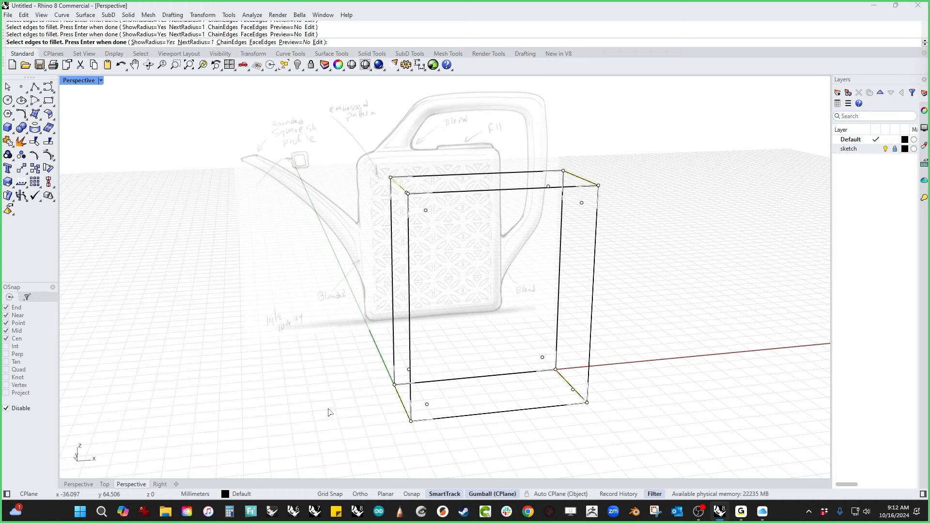
Step: In the front view, adjust one fillet handle at the box's upper-left corner by eye to match the sketched rounding
{"action": "key", "text": "ctrl+F2"}
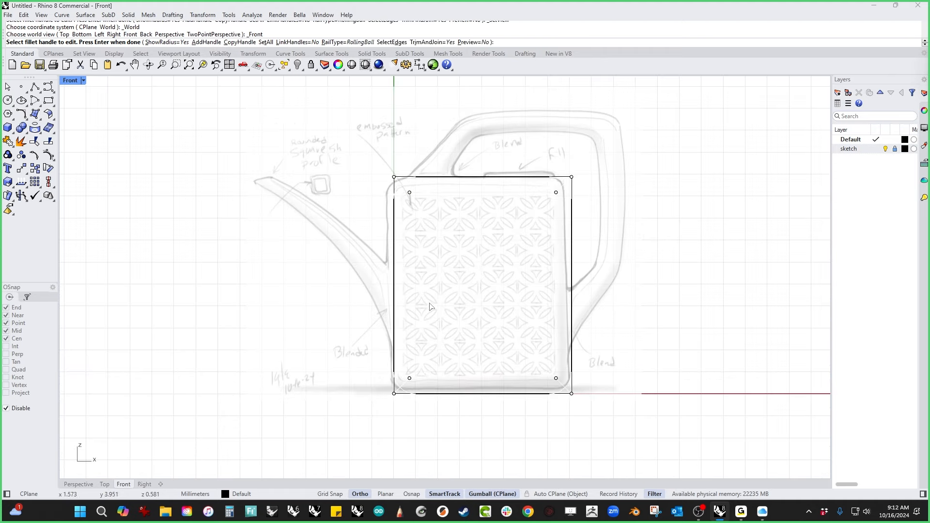
{"action": "scroll", "coordinate": [407, 309], "scroll_direction": "up", "scroll_amount": 2}
{"action": "scroll", "coordinate": [387, 242], "scroll_direction": "up", "scroll_amount": 2}
{"action": "scroll", "coordinate": [380, 220], "scroll_direction": "up", "scroll_amount": 3}
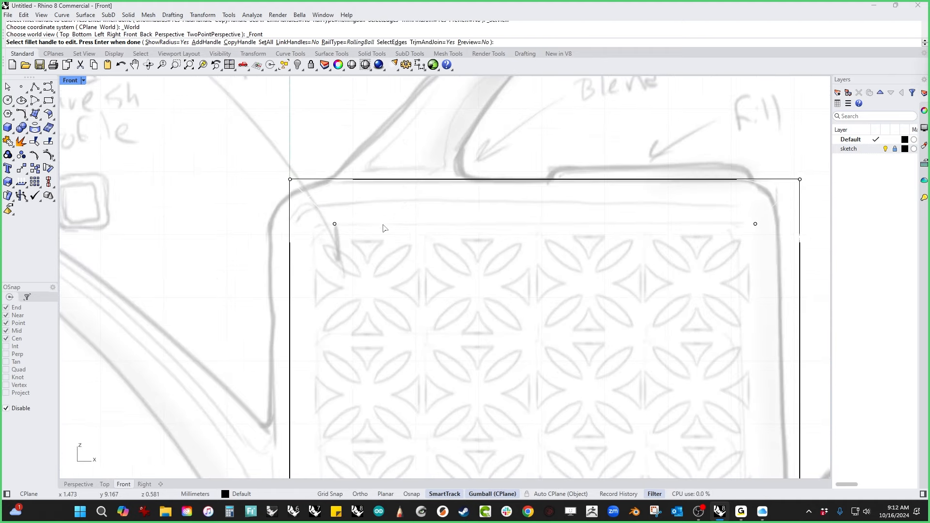
{"action": "left_click", "coordinate": [334, 224]}
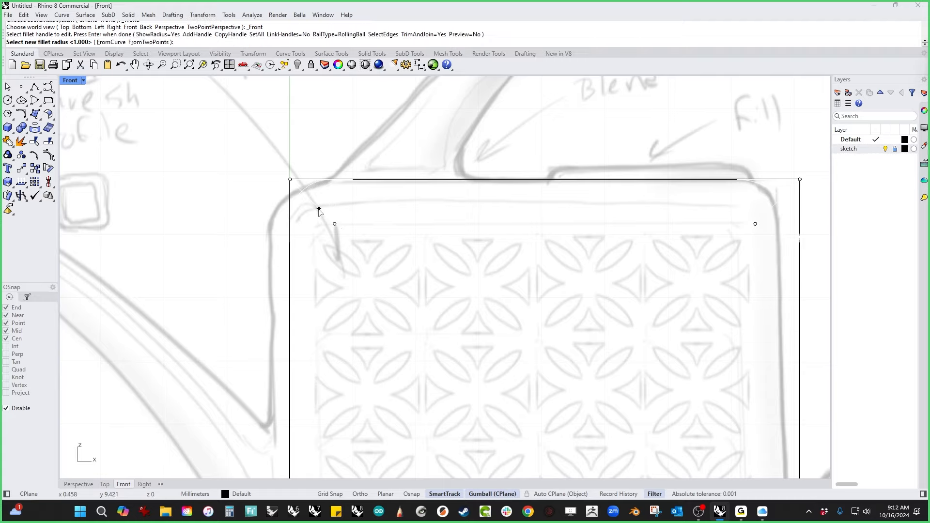
{"action": "left_click", "coordinate": [319, 210]}
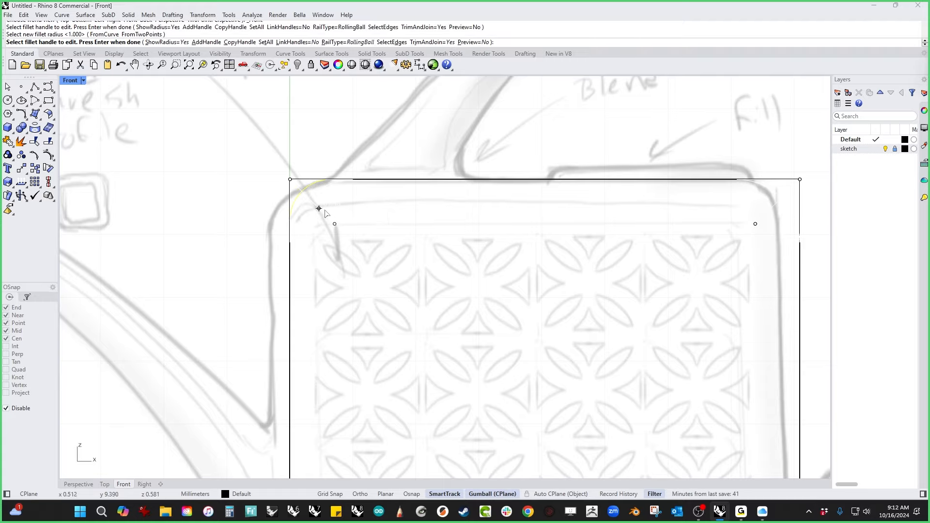
Step: Set the second fillet handle at the box's upper-left corner to a radius of 0.65
{"action": "scroll", "coordinate": [322, 213], "scroll_direction": "up", "scroll_amount": 6}
{"action": "scroll", "coordinate": [272, 230], "scroll_direction": "up", "scroll_amount": 3}
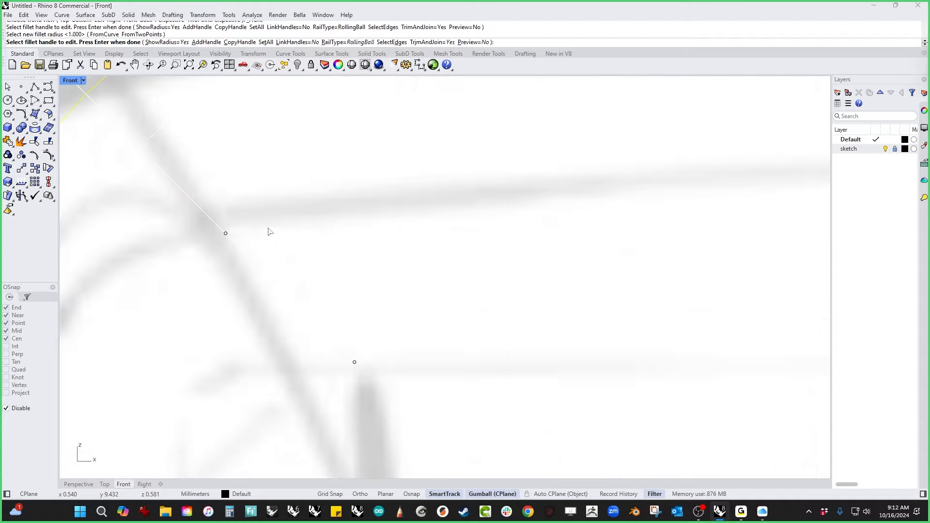
{"action": "scroll", "coordinate": [270, 231], "scroll_direction": "down", "scroll_amount": 8}
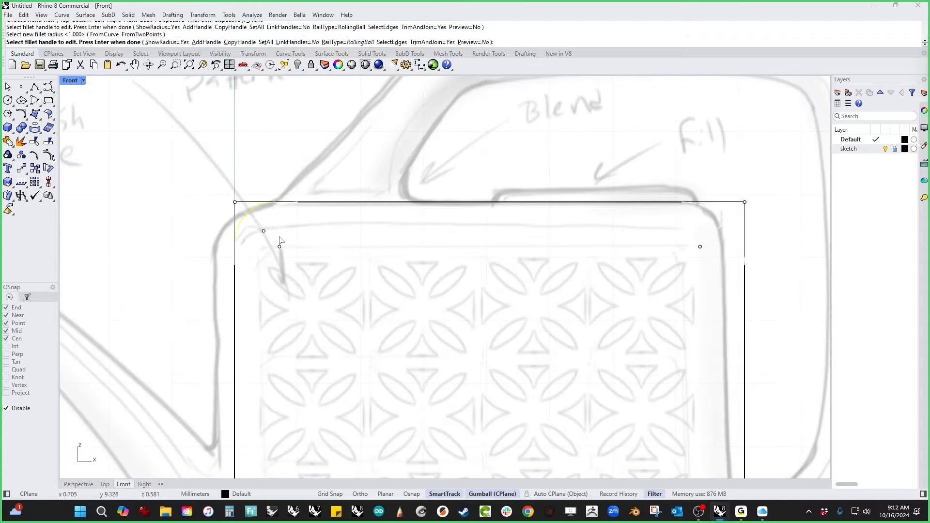
{"action": "scroll", "coordinate": [279, 241], "scroll_direction": "up", "scroll_amount": 3}
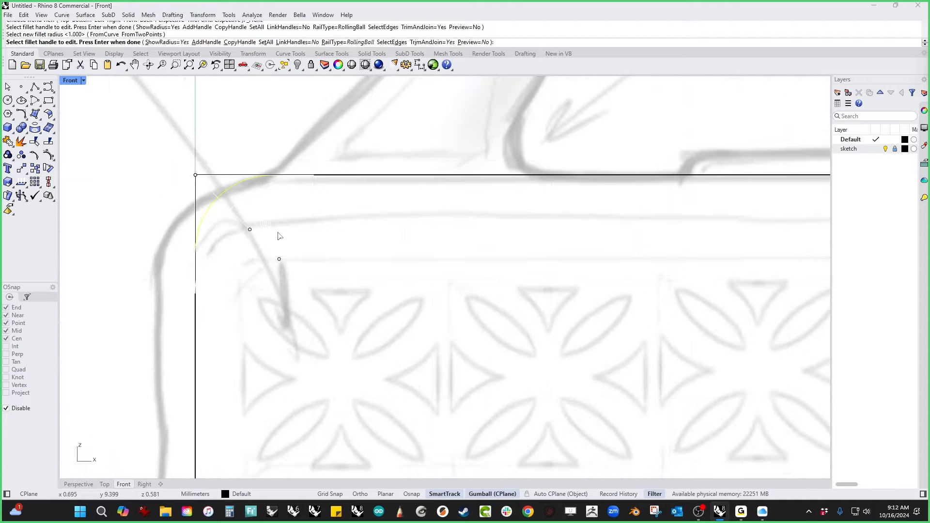
{"action": "left_click", "coordinate": [280, 259]}
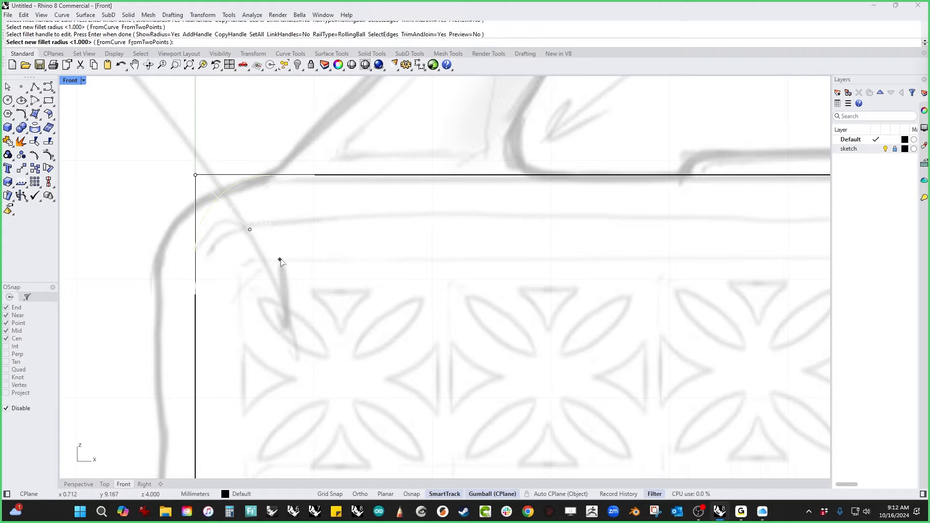
{"action": "type", "text": ".65"}
{"action": "key", "text": "Return"}
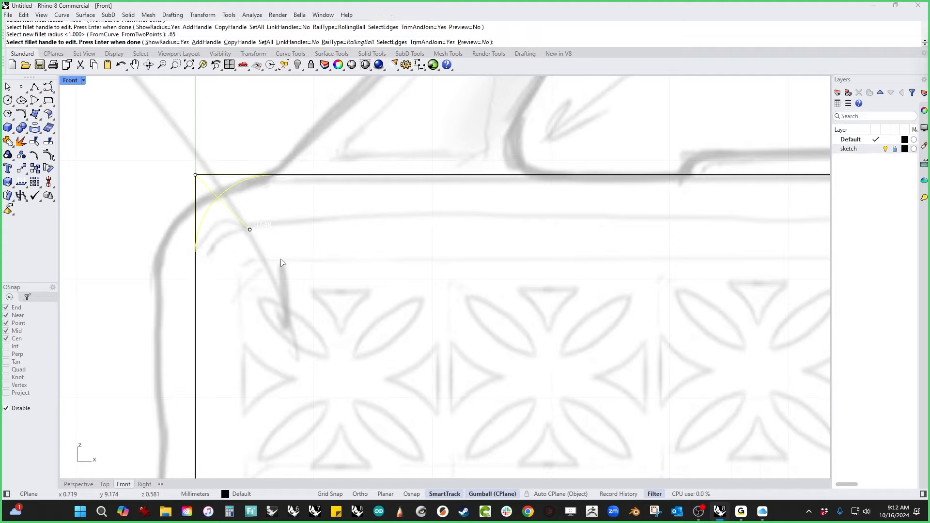
Step: Set all fillet handles to a radius of 0.65 and turn on the fillet preview
{"action": "left_click", "coordinate": [266, 42]}
{"action": "type", "text": "."}
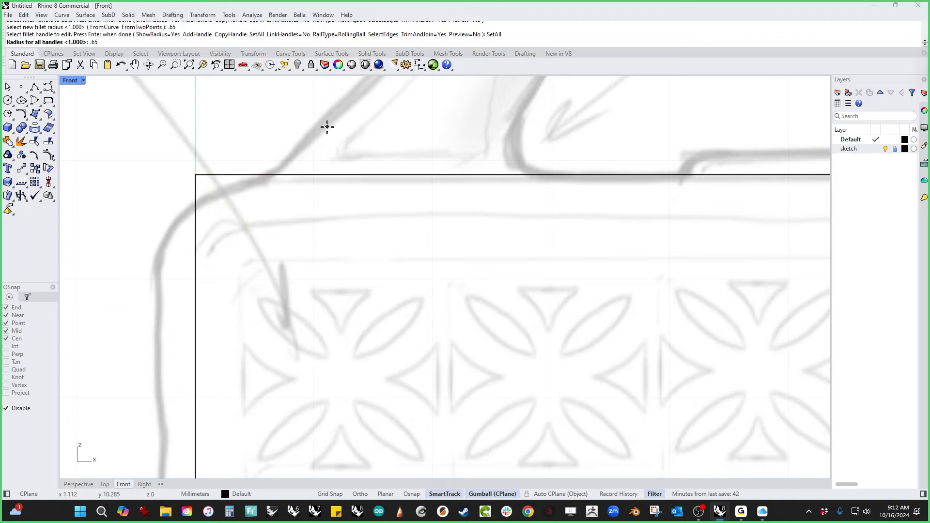
{"action": "type", "text": "65"}
{"action": "key", "text": "Return"}
{"action": "scroll", "coordinate": [339, 194], "scroll_direction": "down", "scroll_amount": 3}
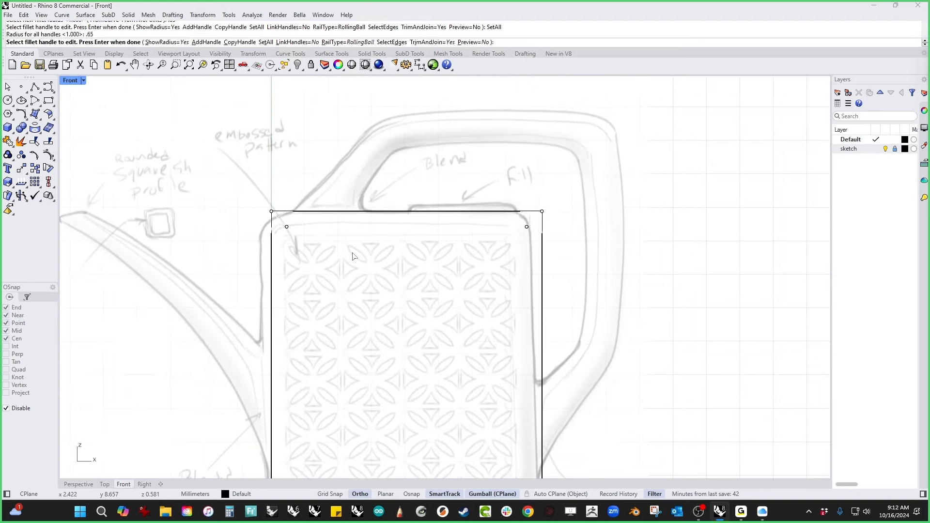
{"action": "left_click", "coordinate": [474, 42]}
{"action": "right_click_drag", "start_coordinate": [368, 318], "coordinate": [335, 263]}
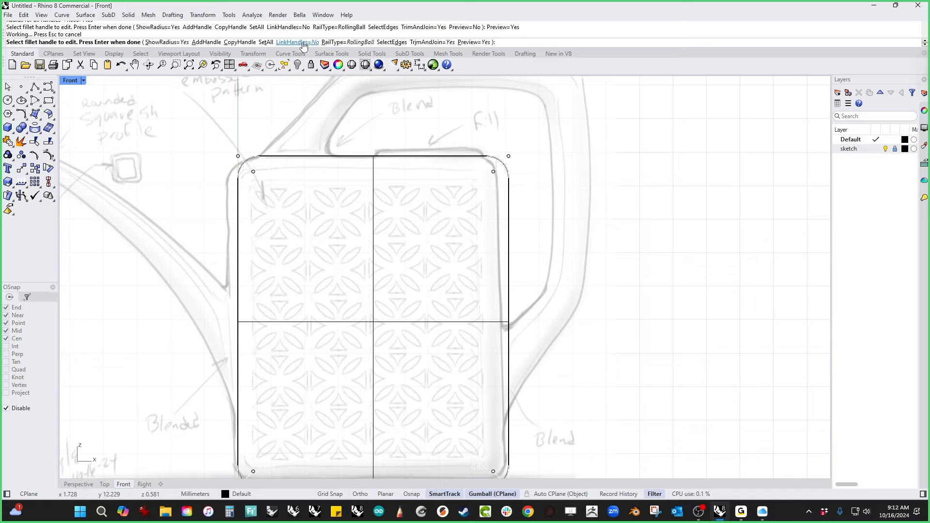
Step: Try radii of 0.75, 0.8 and 1 on all fillet handles to compare the corners with the sketch
{"action": "left_click", "coordinate": [265, 43]}
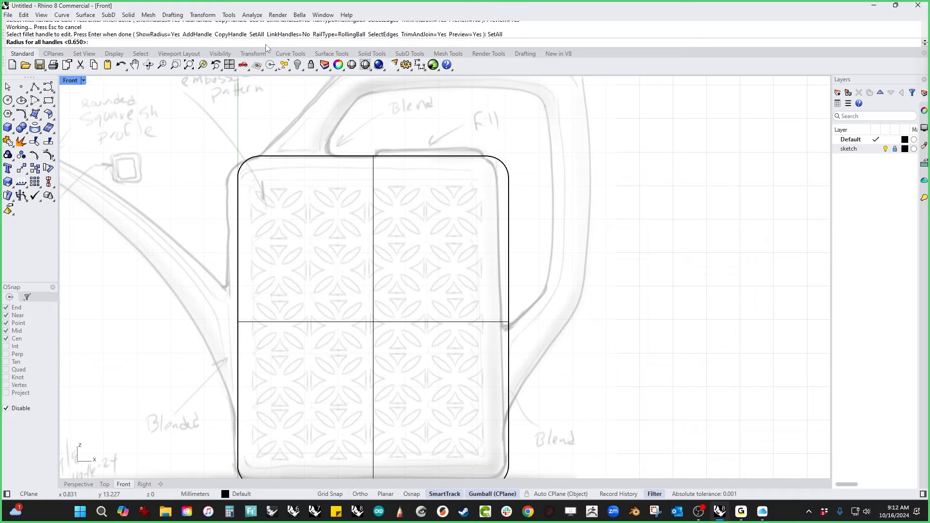
{"action": "type", "text": ".75"}
{"action": "key", "text": "Return"}
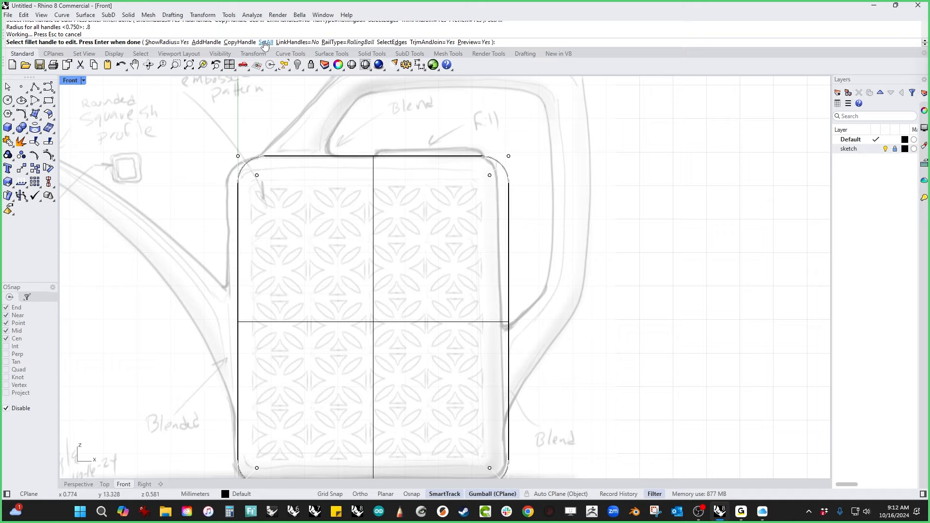
{"action": "left_click", "coordinate": [265, 43]}
{"action": "type", "text": "1"}
{"action": "key", "text": "Return"}
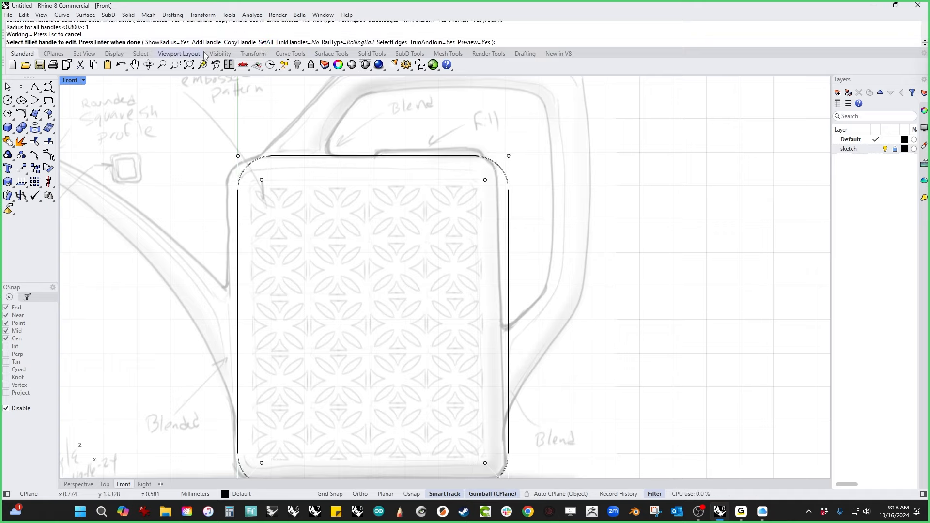
Step: Set all fillet handles to a radius of 0.9 and complete the fillet on the four corner edges
{"action": "left_click", "coordinate": [266, 43]}
{"action": "type", "text": "."}
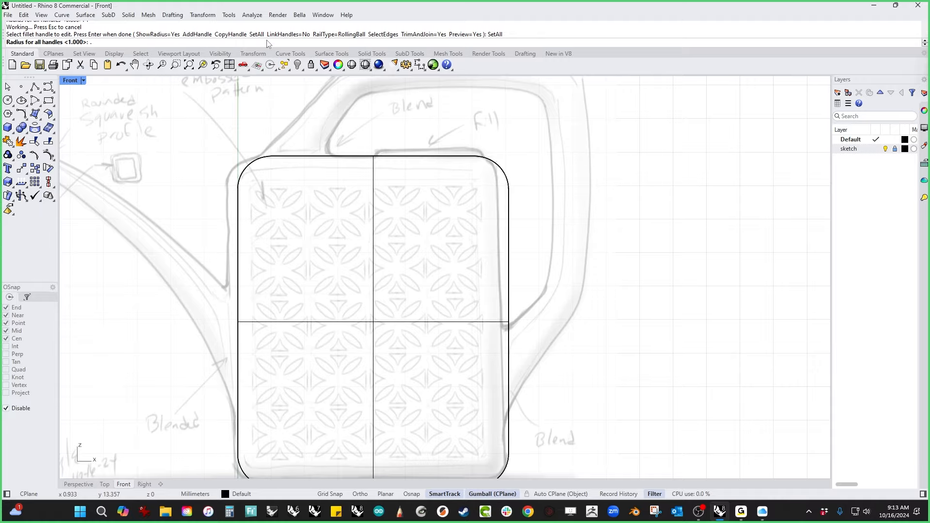
{"action": "type", "text": "9"}
{"action": "key", "text": "Return"}
{"action": "right_click", "coordinate": [327, 251]}
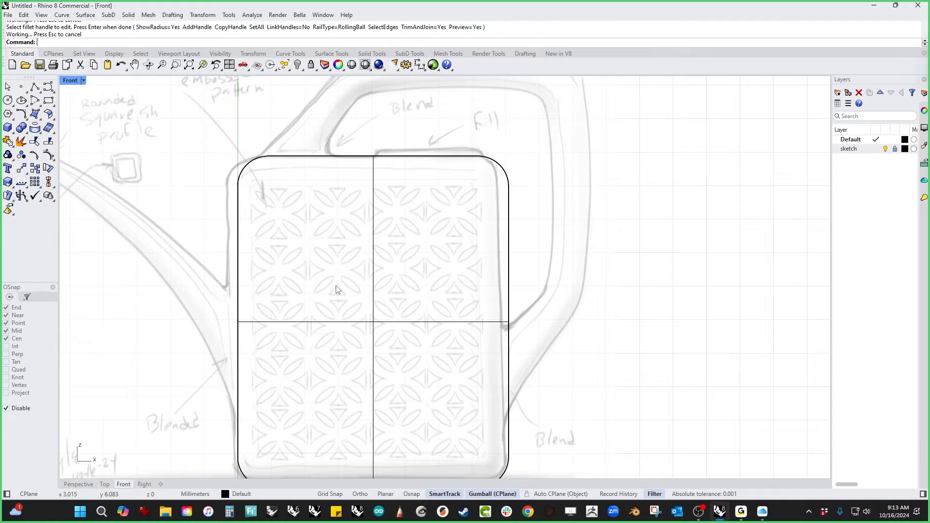
Step: Try to fillet all edges of the rounded box's front face in the perspective view with a radius of 0.9
{"action": "mouse_move", "coordinate": [337, 289]}
{"action": "right_mouse_down"}
{"action": "mouse_move", "coordinate": [352, 242]}
{"action": "mouse_move", "coordinate": [359, 280]}
{"action": "mouse_move", "coordinate": [392, 304]}
{"action": "mouse_move", "coordinate": [462, 289]}
{"action": "mouse_move", "coordinate": [383, 305]}
{"action": "mouse_move", "coordinate": [409, 292]}
{"action": "mouse_move", "coordinate": [415, 300]}
{"action": "right_mouse_up"}
{"action": "key", "text": "F4"}
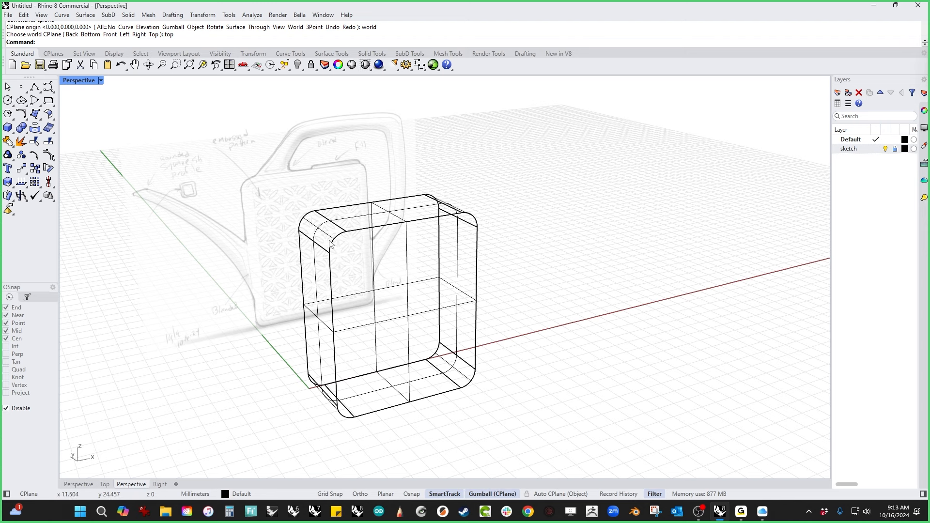
{"action": "scroll", "coordinate": [344, 245], "scroll_direction": "up", "scroll_amount": 2}
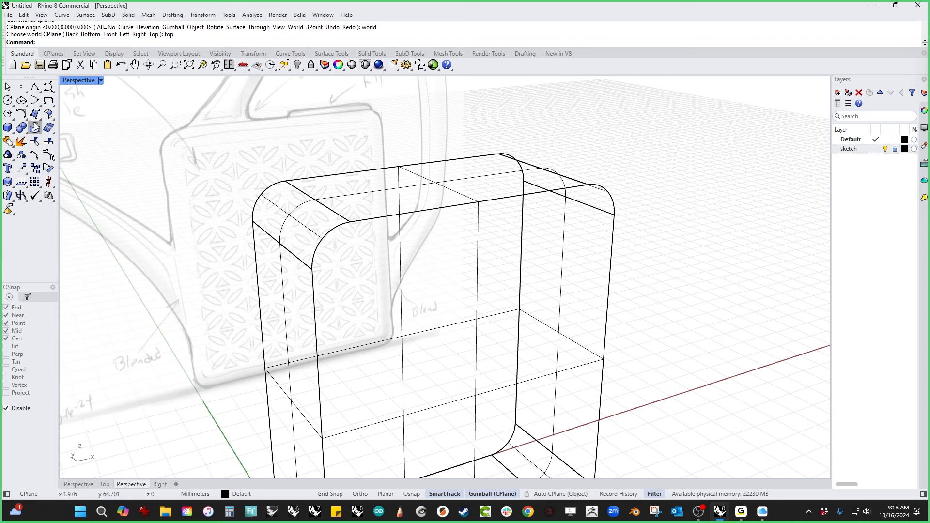
{"action": "left_click", "coordinate": [16, 137]}
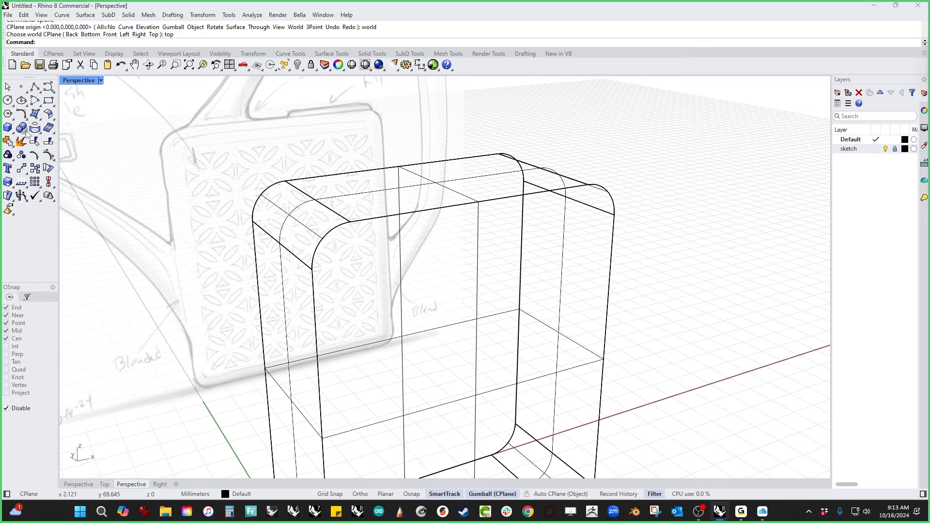
{"action": "left_click", "coordinate": [23, 130]}
{"action": "left_click", "coordinate": [92, 150]}
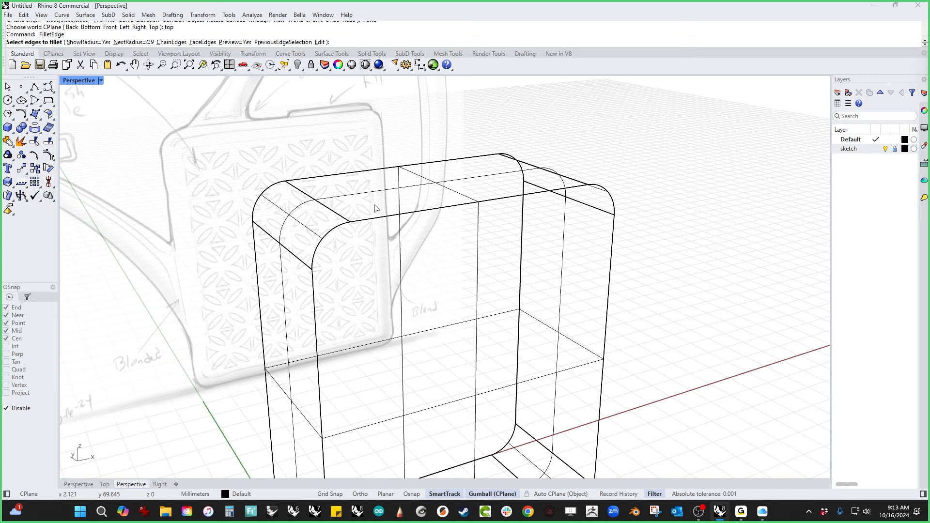
{"action": "left_click", "coordinate": [202, 42]}
{"action": "left_click", "coordinate": [477, 261]}
{"action": "key", "text": "Return"}
{"action": "scroll", "coordinate": [436, 271], "scroll_direction": "down", "scroll_amount": 8}
{"action": "right_click_drag", "start_coordinate": [426, 295], "coordinate": [492, 307]}
{"action": "right_click_drag", "start_coordinate": [650, 345], "coordinate": [559, 359]}
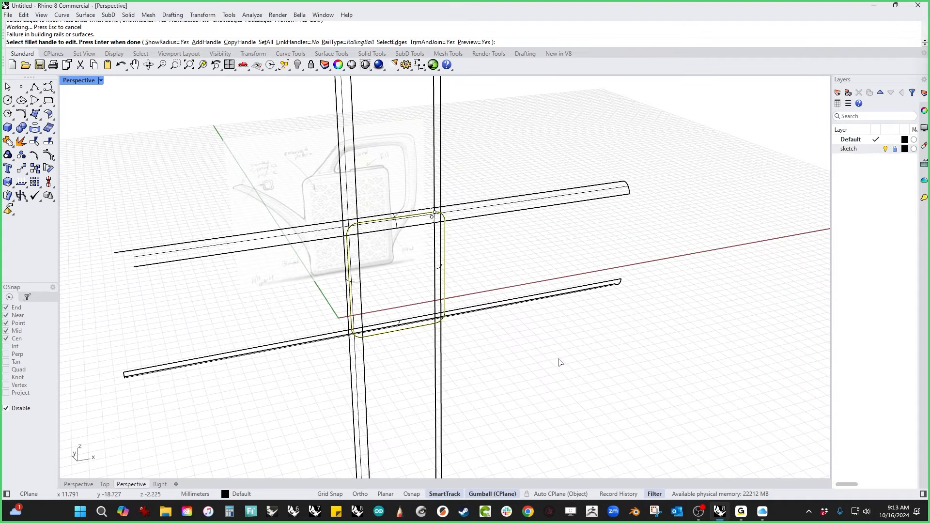
Step: Undo the front face edge fillet and end the fillet command
{"action": "key", "text": "ctrl+z"}
{"action": "left_click", "coordinate": [530, 362]}
{"action": "left_click", "coordinate": [530, 362]}
{"action": "key", "text": "Return"}
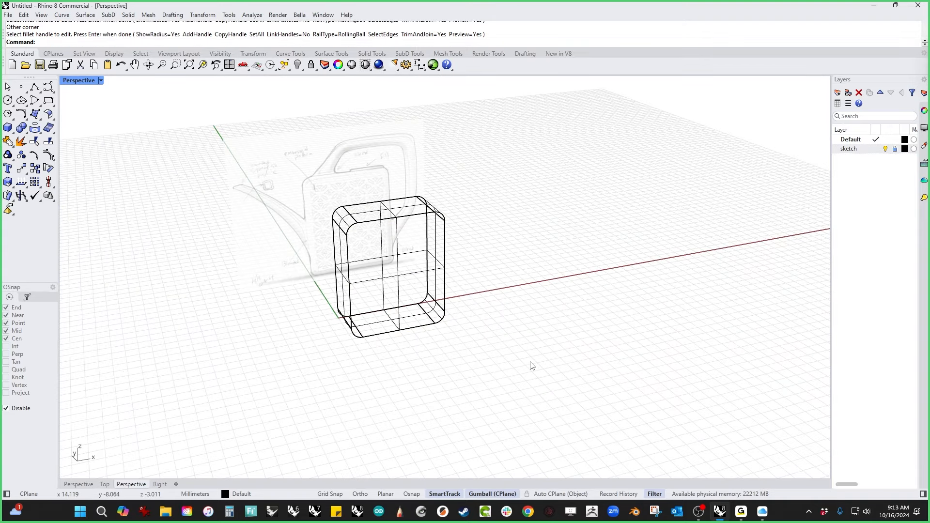
Step: Undo the corner edge fillet, try a 0.9 radius fillet on all edges of the box at once, and cancel it
{"action": "key", "text": "ctrl+z"}
{"action": "left_click", "coordinate": [451, 378]}
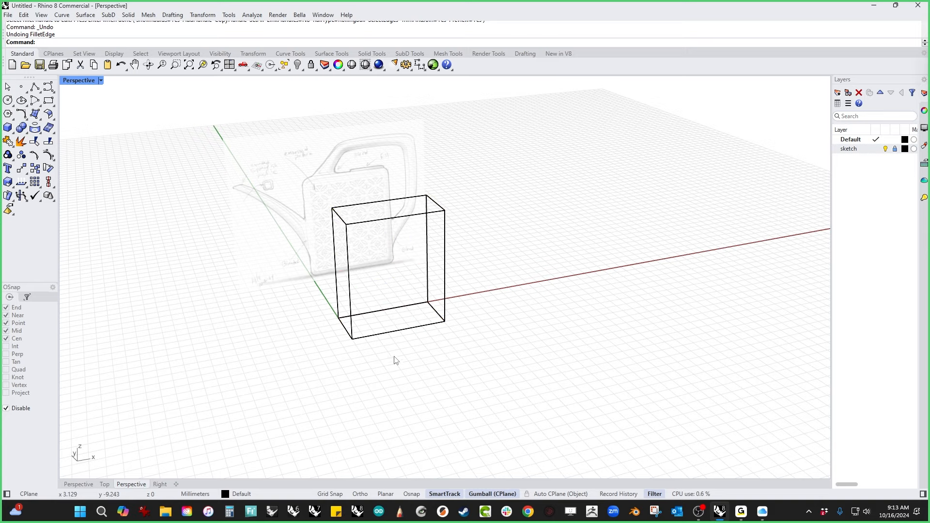
{"action": "right_click", "coordinate": [298, 224]}
{"action": "left_click_drag", "start_coordinate": [279, 149], "coordinate": [624, 436]}
{"action": "key", "text": "Return"}
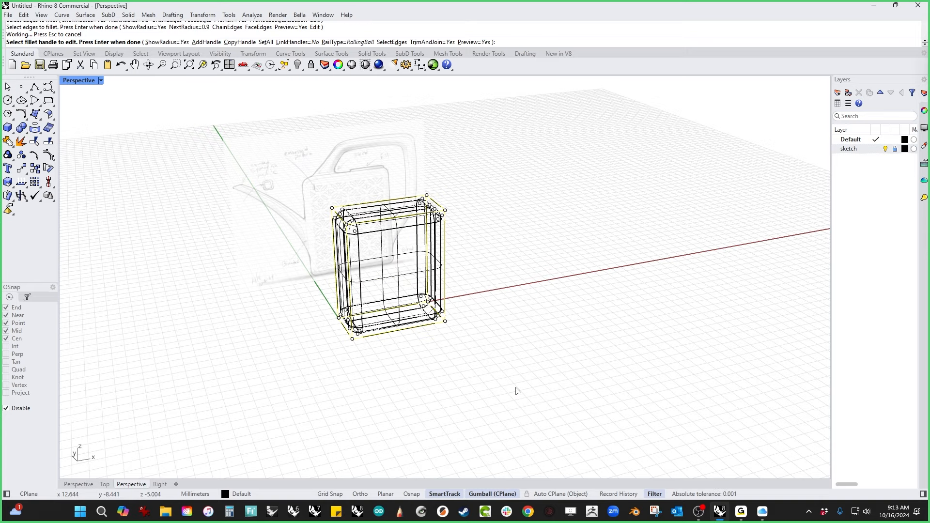
{"action": "scroll", "coordinate": [448, 287], "scroll_direction": "up", "scroll_amount": 3}
{"action": "right_click_drag", "start_coordinate": [448, 287], "coordinate": [498, 274]}
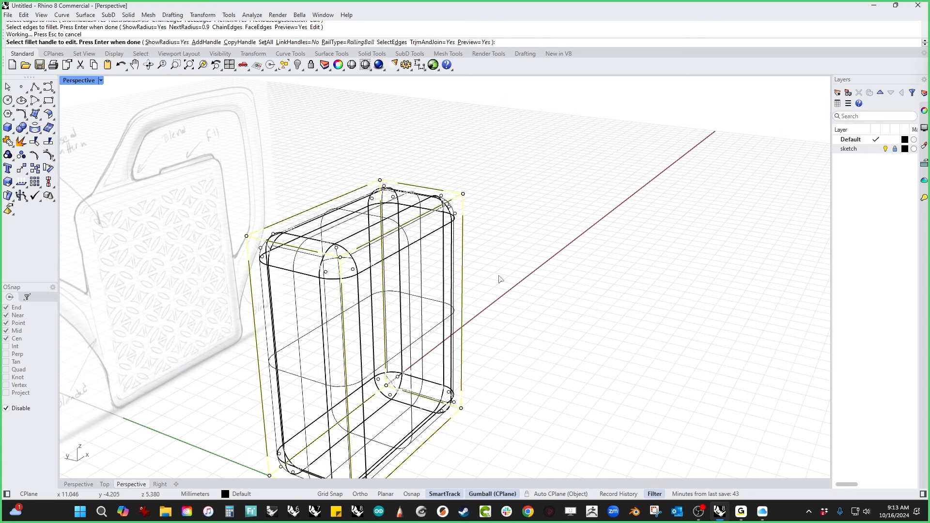
{"action": "right_click_drag", "start_coordinate": [515, 303], "coordinate": [515, 330]}
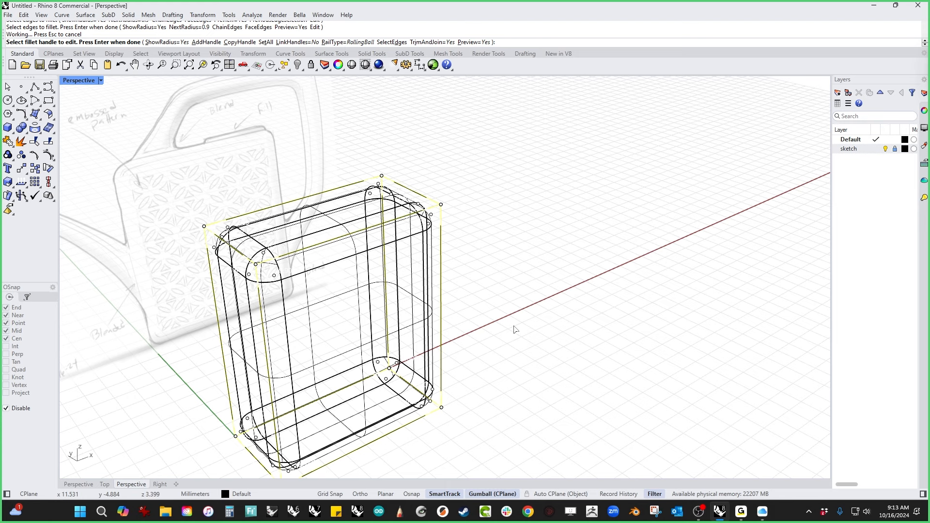
{"action": "right_click_drag", "start_coordinate": [544, 390], "coordinate": [511, 363]}
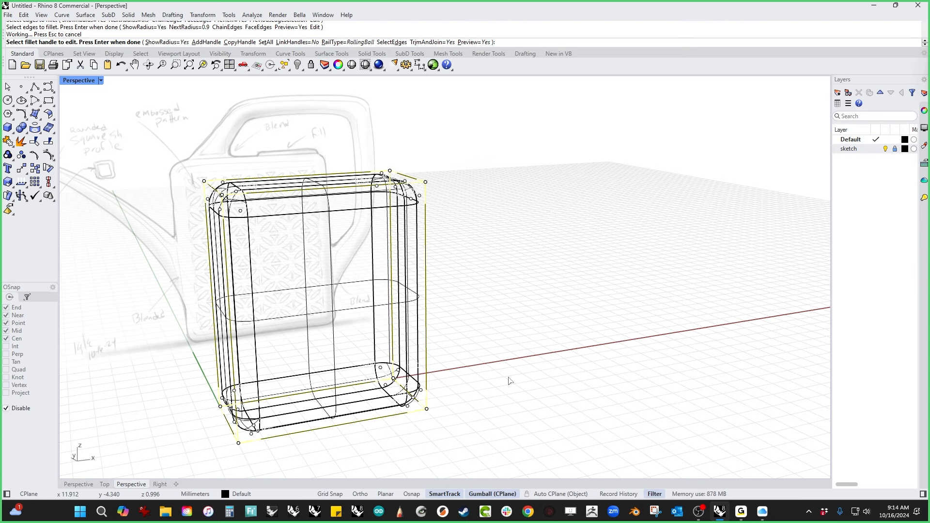
{"action": "key", "text": "ctrl+z"}
{"action": "key", "text": "Escape"}
Step: Fillet the four front-to-back corner edges of the box with a radius of 0.9
{"action": "right_click_drag", "start_coordinate": [511, 370], "coordinate": [512, 380]}
{"action": "left_click", "coordinate": [221, 210]}
{"action": "right_click", "coordinate": [267, 199]}
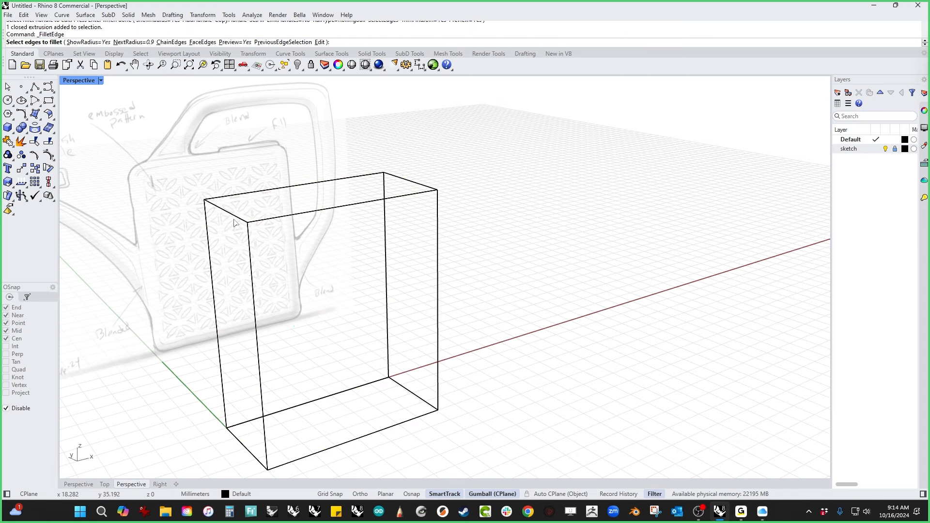
{"action": "left_click", "coordinate": [233, 217]}
{"action": "left_click", "coordinate": [425, 183]}
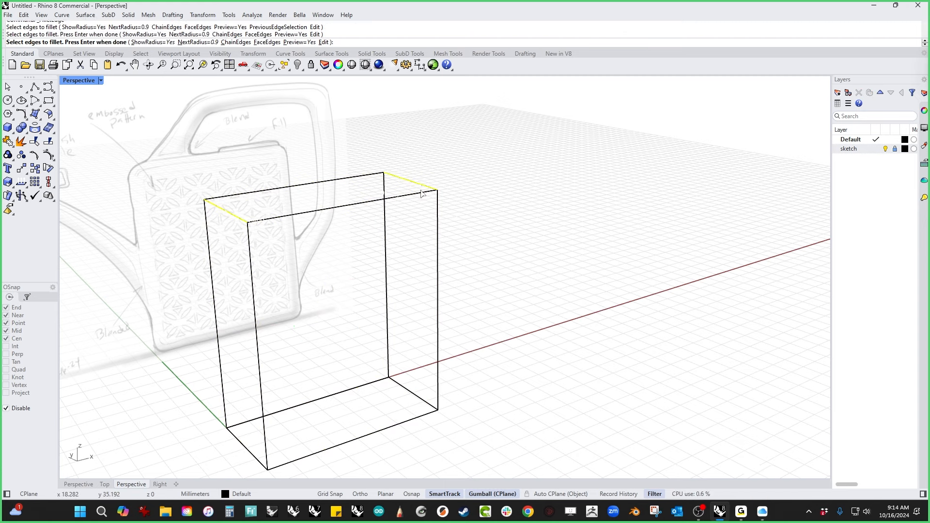
{"action": "left_click", "coordinate": [408, 390]}
{"action": "left_click", "coordinate": [255, 451]}
{"action": "key", "text": "Return"}
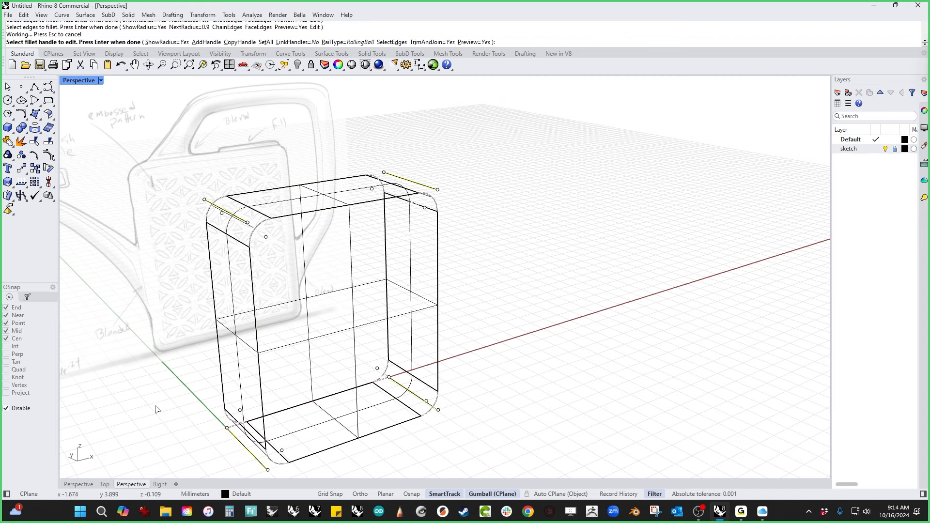
{"action": "key", "text": "Return"}
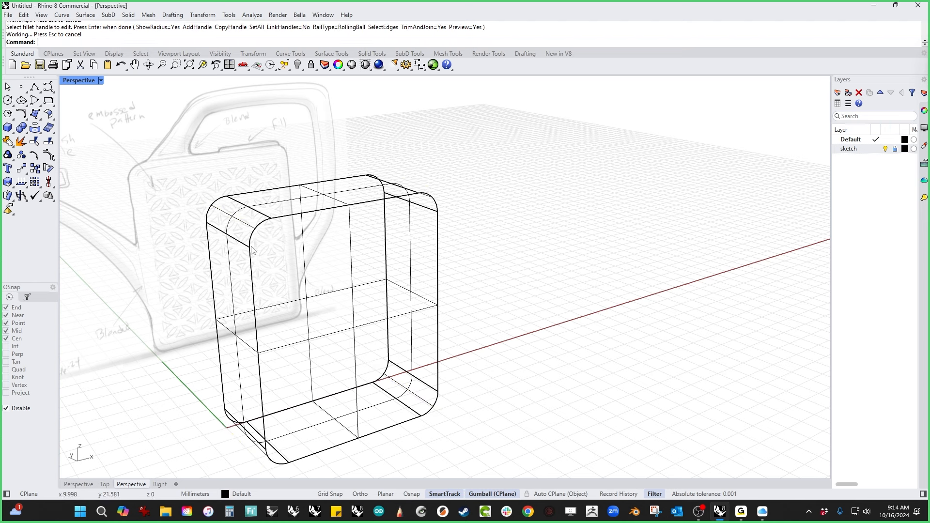
Step: Try to fillet the whole edge loop of the box's front face with a radius of 0.89
{"action": "right_click", "coordinate": [292, 224]}
{"action": "left_click", "coordinate": [286, 219]}
{"action": "left_click", "coordinate": [287, 218]}
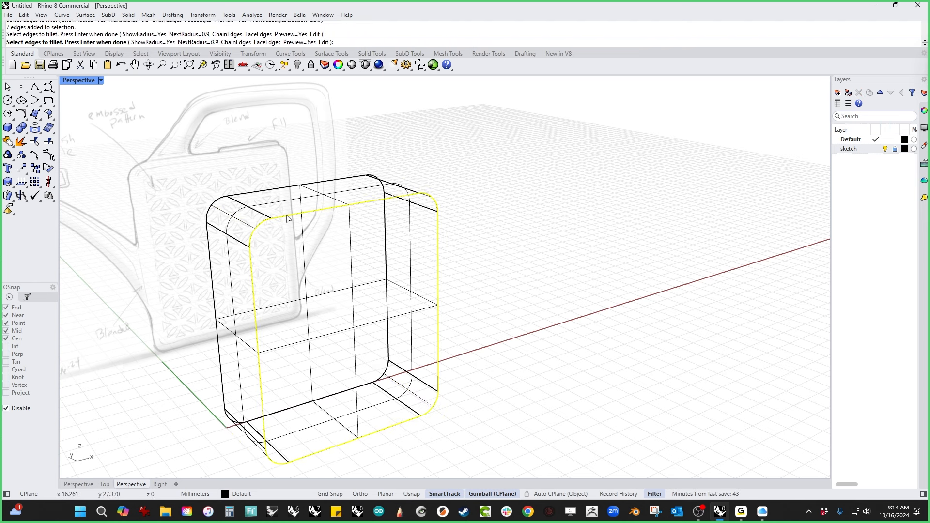
{"action": "left_click", "coordinate": [203, 43]}
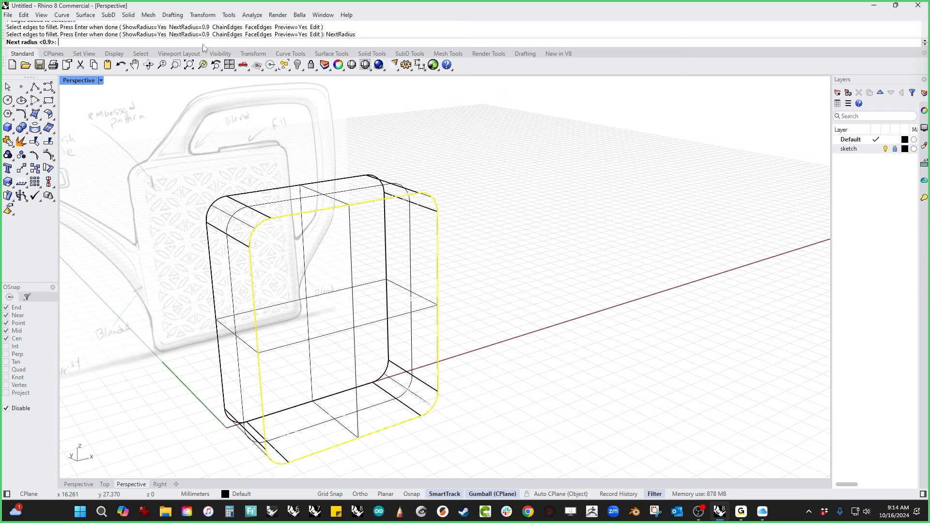
{"action": "type", "text": ".89"}
{"action": "key", "text": "Return"}
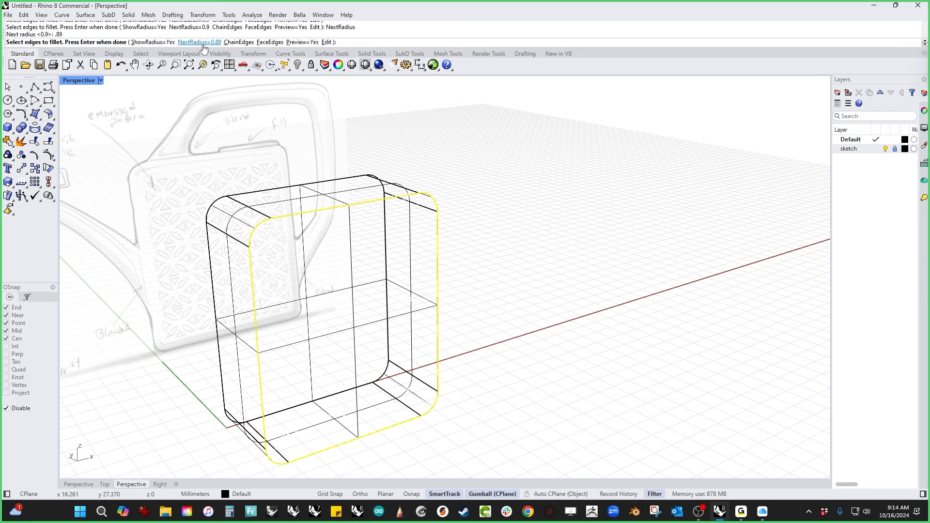
{"action": "key", "text": "Return"}
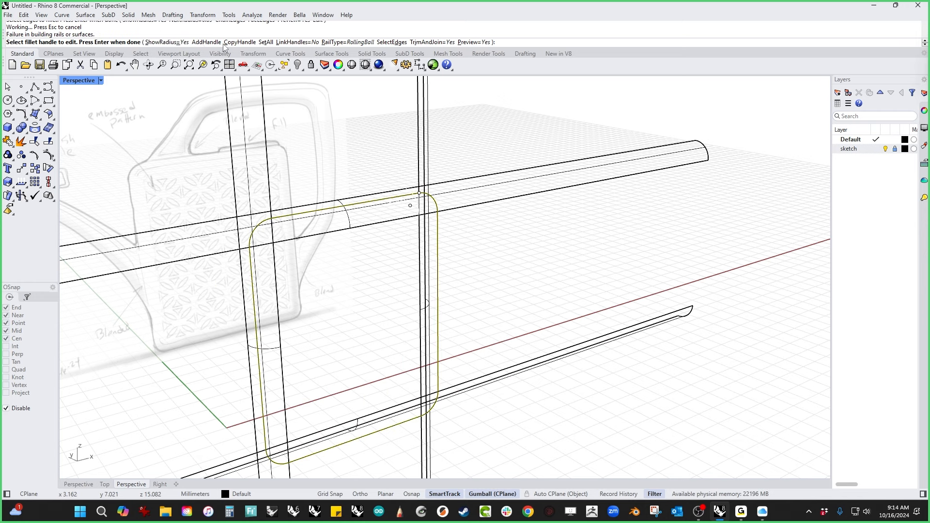
Step: Set all handles of the front loop fillet to 0.875, examine the rounded corner up close, and complete the fillet
{"action": "left_click", "coordinate": [266, 43]}
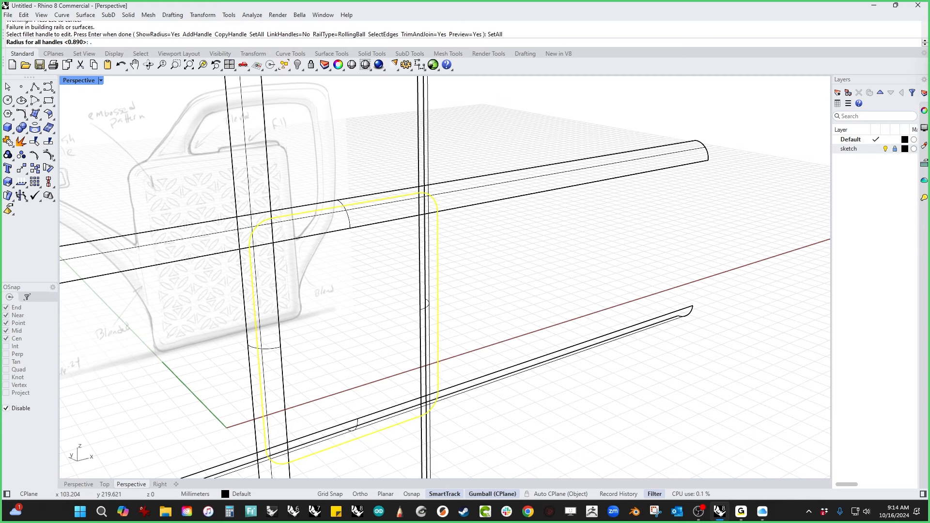
{"action": "type", "text": ".875"}
{"action": "key", "text": "Return"}
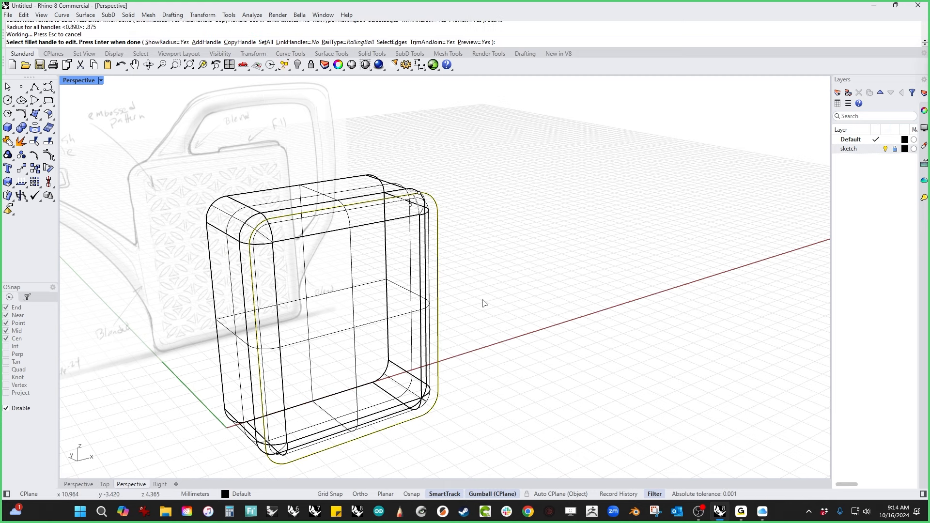
{"action": "scroll", "coordinate": [223, 215], "scroll_direction": "up", "scroll_amount": 10}
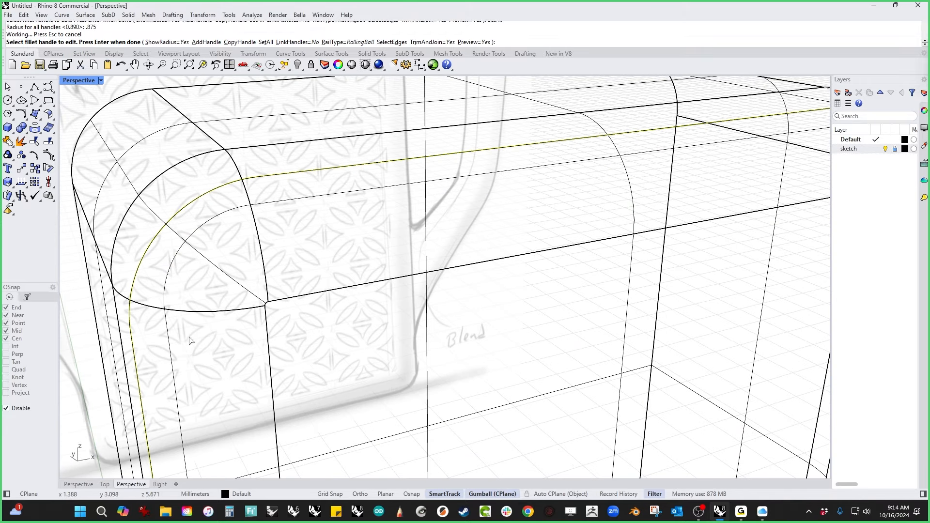
{"action": "scroll", "coordinate": [253, 305], "scroll_direction": "up", "scroll_amount": 3}
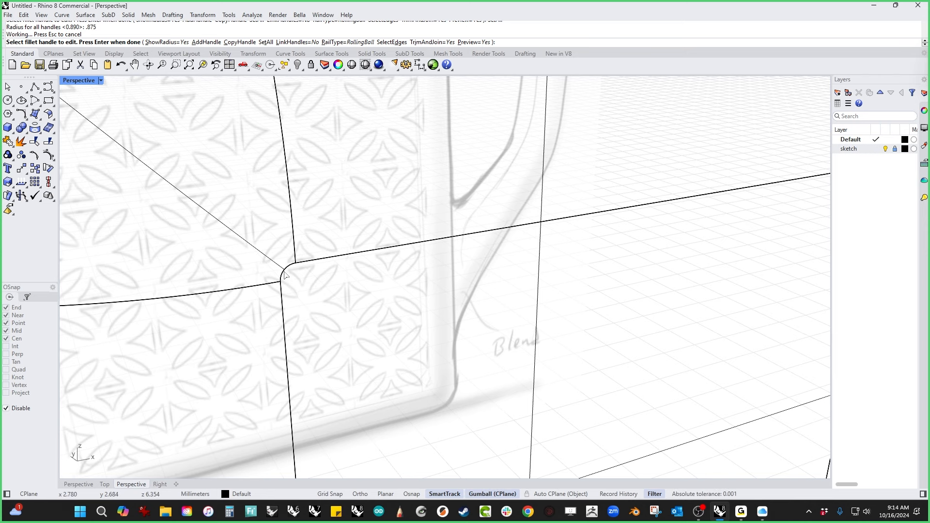
{"action": "scroll", "coordinate": [286, 275], "scroll_direction": "down", "scroll_amount": 5}
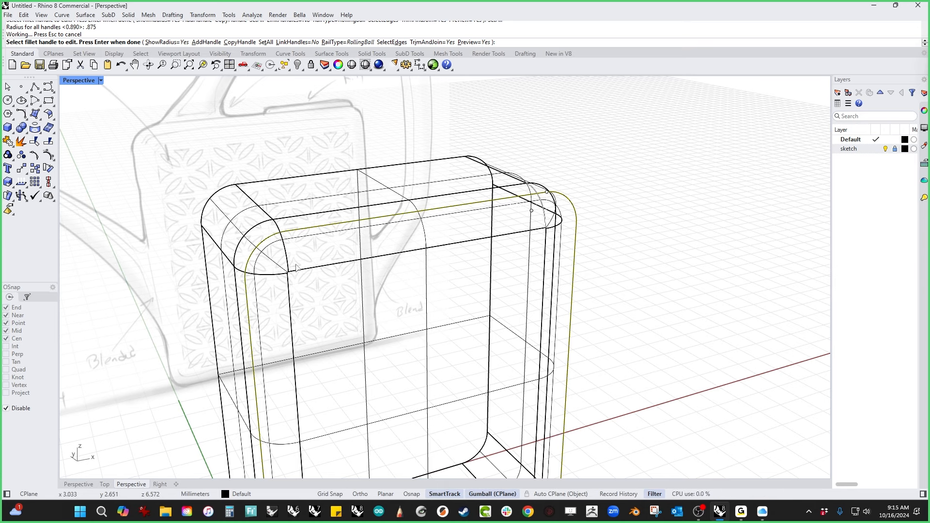
{"action": "key", "text": "Return"}
Step: Undo the box's fillets, try filleting all edges together with a radius of 0.9, and cancel the attempt
{"action": "key", "text": "ctrl+z"}
{"action": "scroll", "coordinate": [332, 287], "scroll_direction": "down", "scroll_amount": 5}
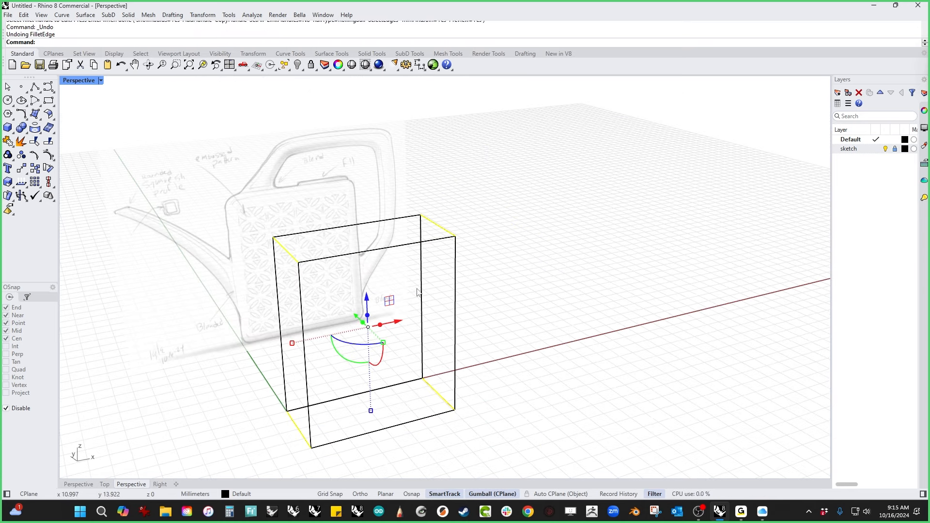
{"action": "left_click", "coordinate": [553, 266]}
{"action": "right_click", "coordinate": [552, 266]}
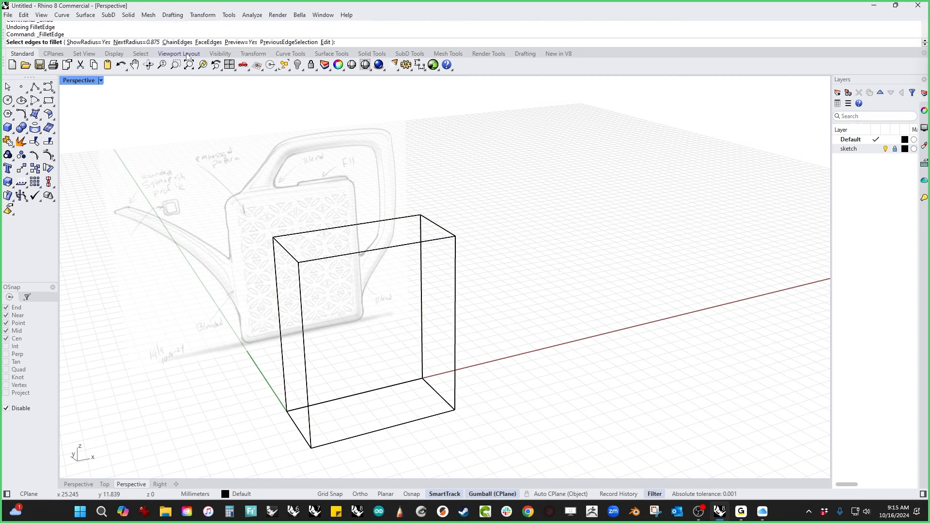
{"action": "left_click", "coordinate": [142, 41]}
{"action": "key", "text": "Return"}
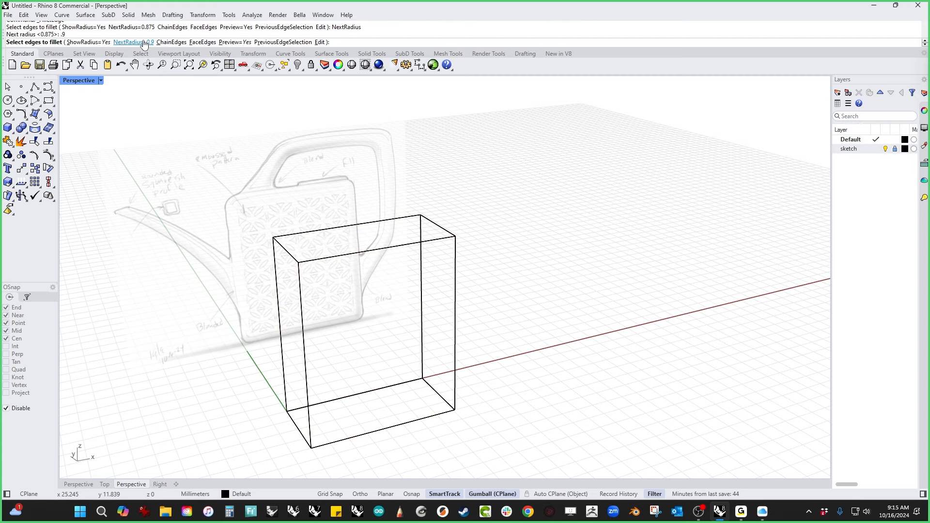
{"action": "left_click_drag", "start_coordinate": [231, 170], "coordinate": [583, 469]}
{"action": "key", "text": "Return"}
{"action": "scroll", "coordinate": [300, 288], "scroll_direction": "up", "scroll_amount": 5}
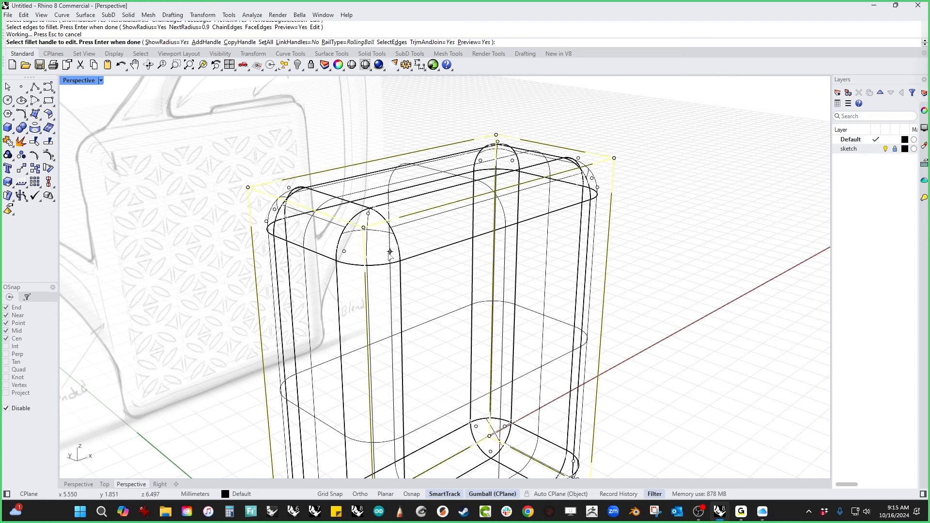
{"action": "key", "text": "Escape"}
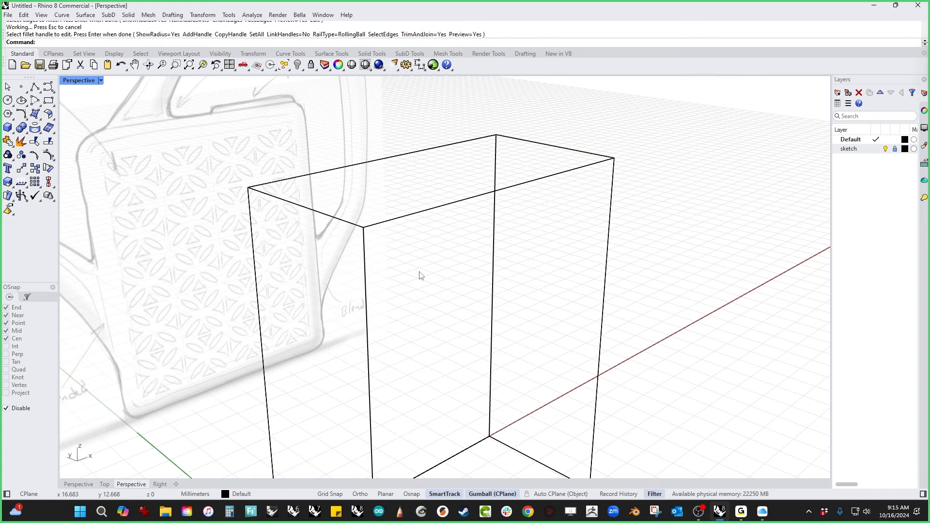
Step: Fillet only the four front-to-back corner edges of the box with a radius of 0.9
{"action": "scroll", "coordinate": [402, 285], "scroll_direction": "down", "scroll_amount": 6}
{"action": "right_click_drag", "start_coordinate": [403, 285], "coordinate": [362, 265], "text": "shift"}
{"action": "right_click", "coordinate": [340, 246]}
{"action": "left_click", "coordinate": [309, 230]}
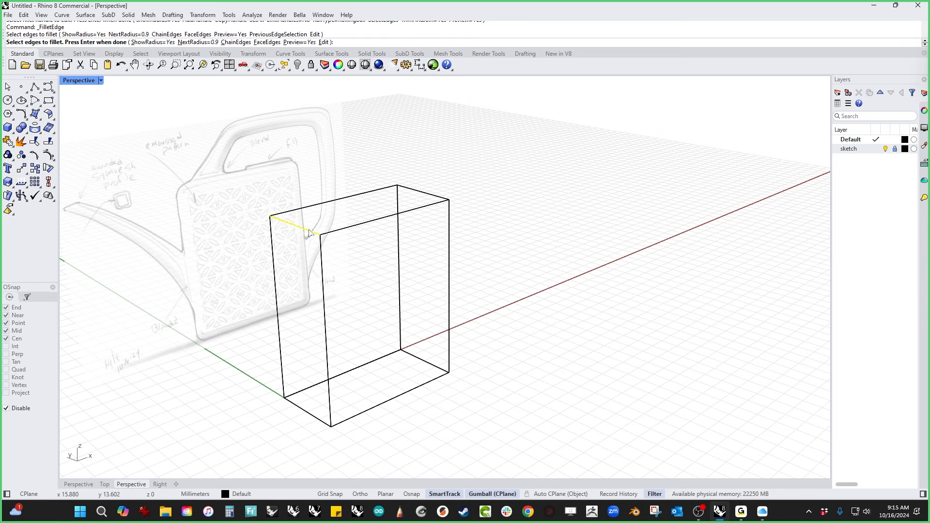
{"action": "left_click", "coordinate": [424, 192]}
{"action": "left_click", "coordinate": [424, 363]}
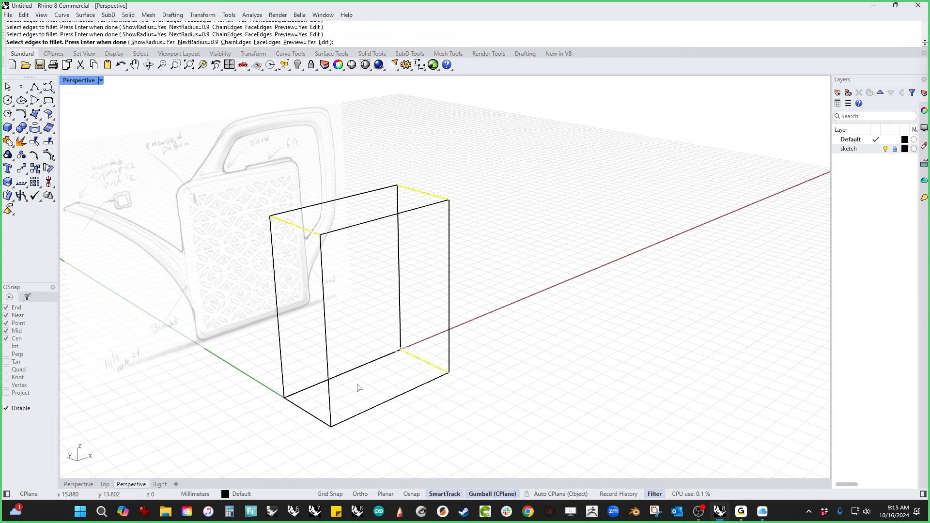
{"action": "left_click", "coordinate": [319, 420]}
{"action": "key", "text": "Return"}
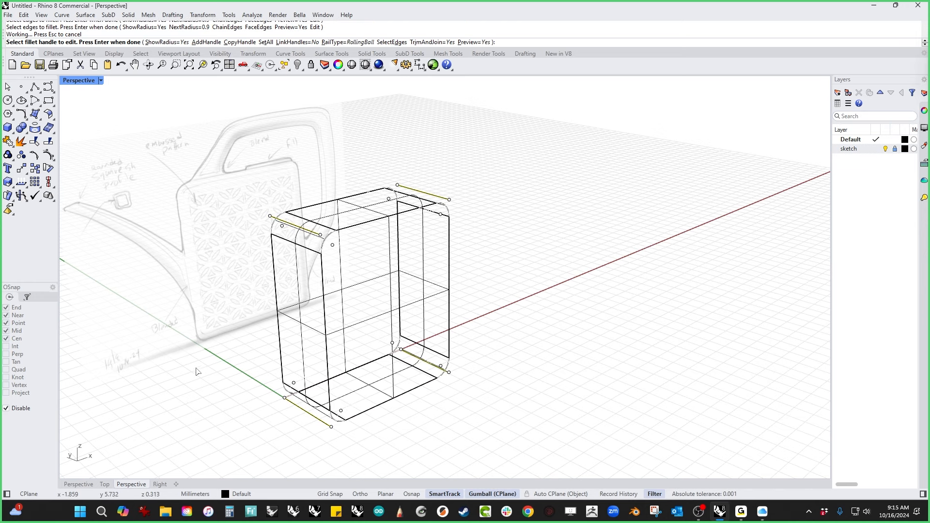
{"action": "key", "text": "Return"}
Step: Start a fillet with a radius of 0.75 and select the front face's complete edge loop
{"action": "key", "text": "Return"}
{"action": "double_click", "coordinate": [349, 227]}
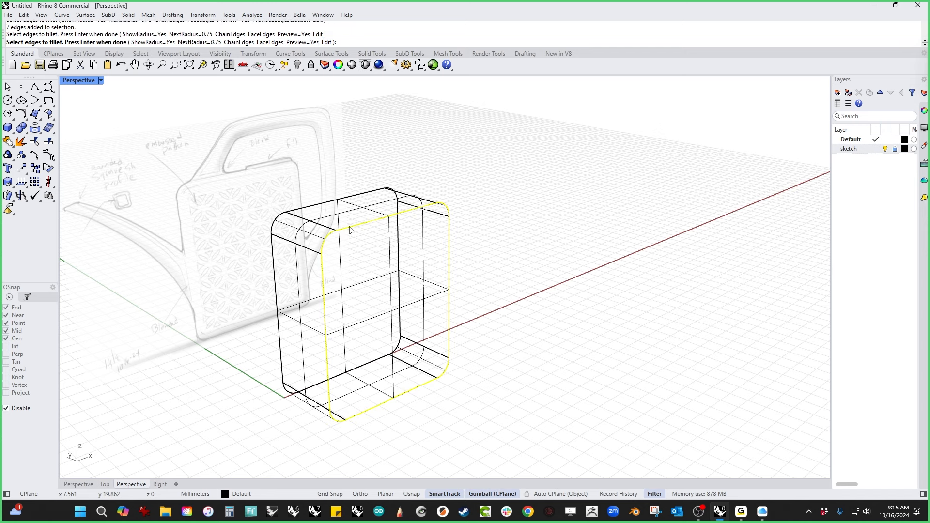
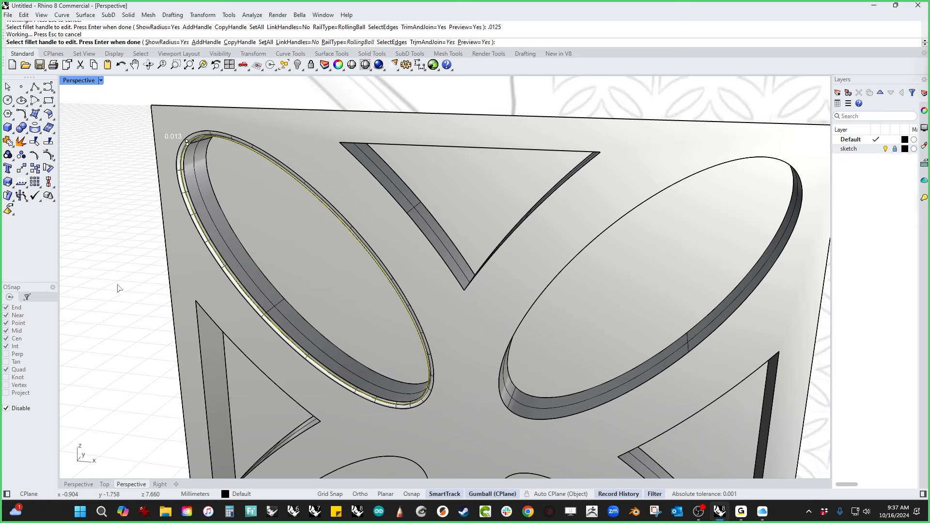
Step: Complete the 0.0125 radius fillet on the front edge of the pattern tile's upper-left elliptical opening
{"action": "key", "text": "Return"}
{"action": "scroll", "coordinate": [142, 206], "scroll_direction": "down", "scroll_amount": 3}
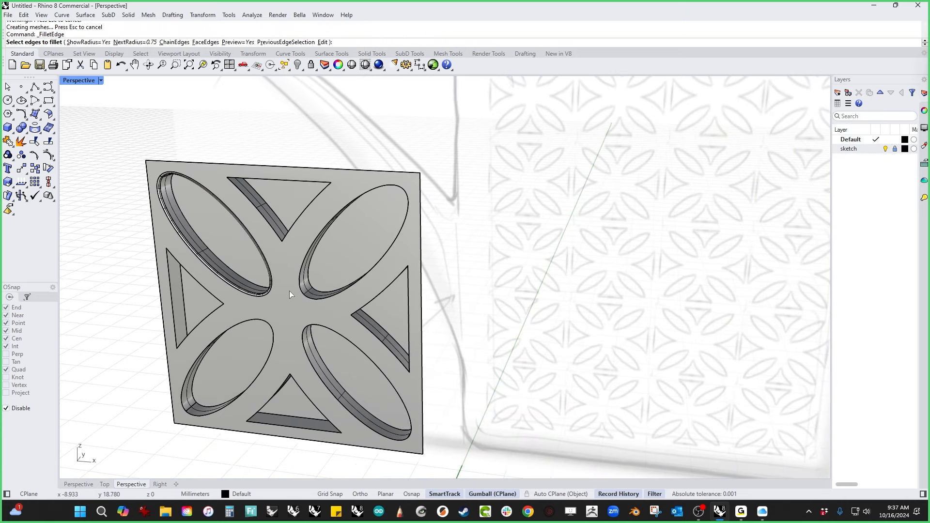
Step: Try to fillet the front edges of the other three elliptical openings with a radius of 0.75
{"action": "key", "text": "Return"}
{"action": "left_click", "coordinate": [310, 301]}
{"action": "left_click", "coordinate": [313, 328]}
{"action": "left_click", "coordinate": [265, 340]}
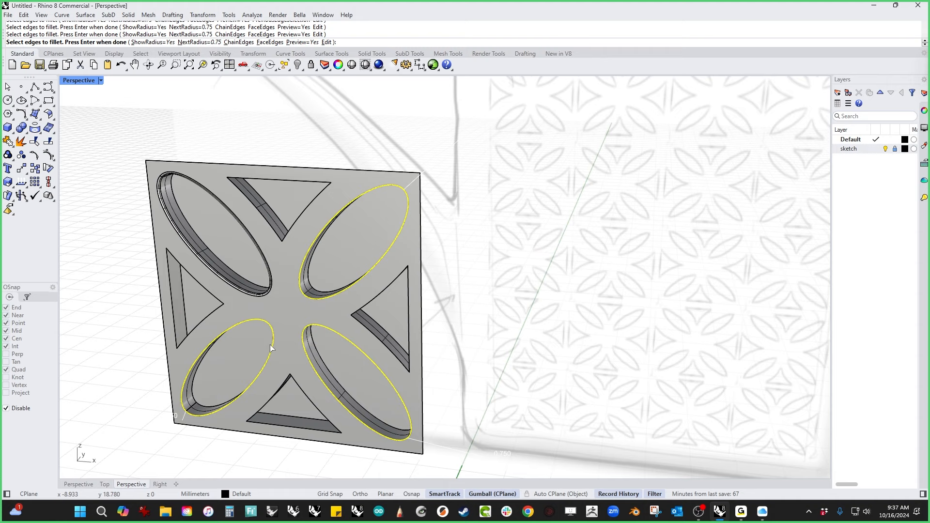
{"action": "key", "text": "Return"}
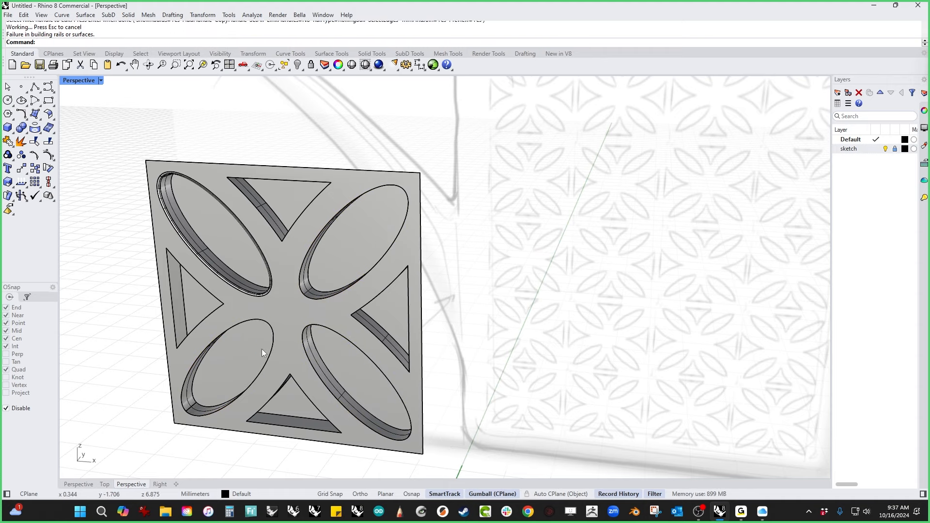
Step: Fillet the front edges of the three remaining elliptical openings in the tile with a radius of 0.0125
{"action": "key", "text": "Return"}
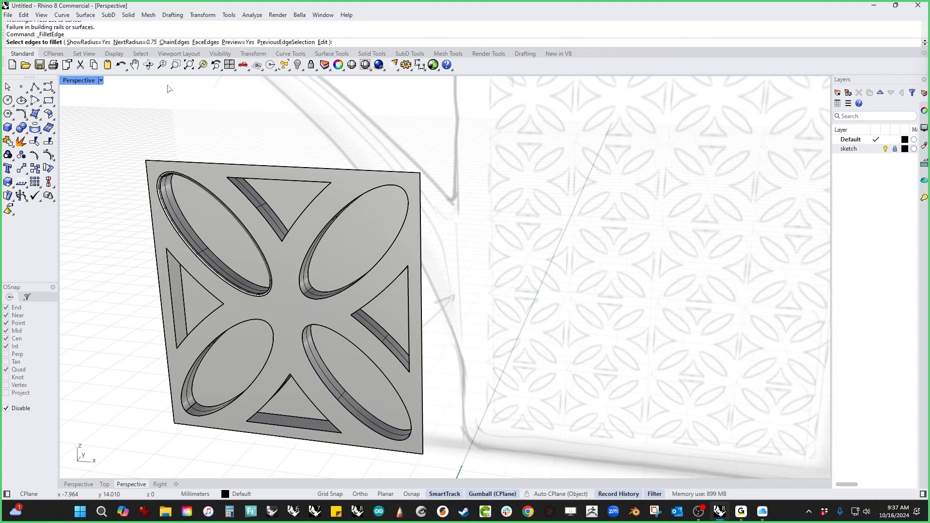
{"action": "type", "text": ".0125"}
{"action": "key", "text": "Return"}
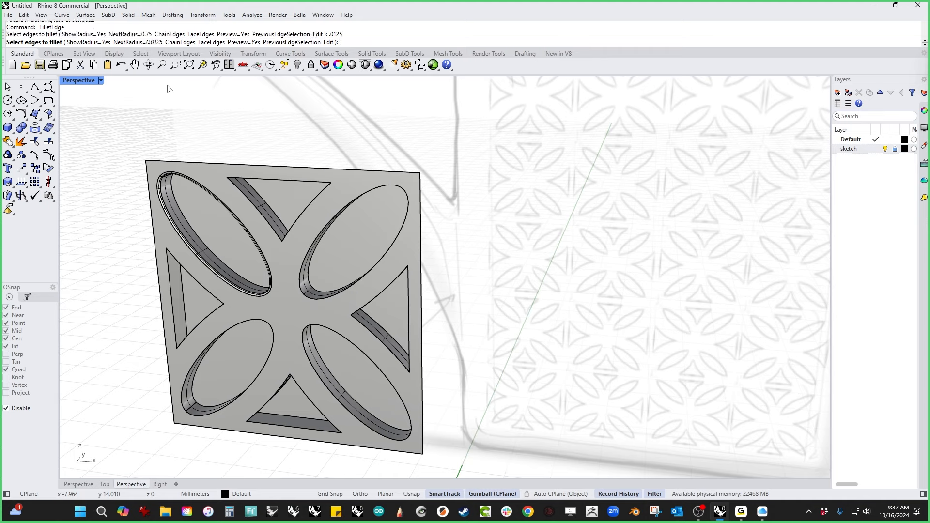
{"action": "left_click", "coordinate": [302, 293]}
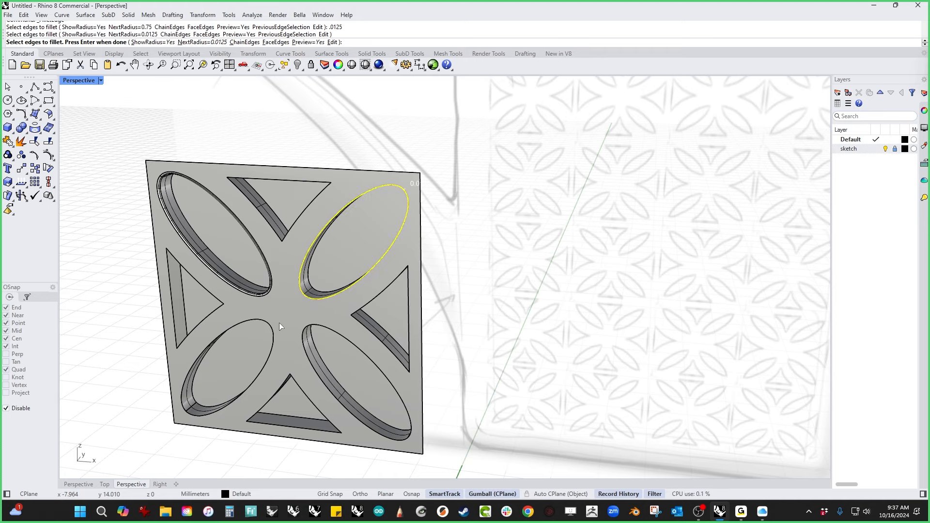
{"action": "left_click", "coordinate": [273, 325]}
{"action": "left_click", "coordinate": [305, 356]}
{"action": "key", "text": "Return"}
{"action": "key", "text": "Return"}
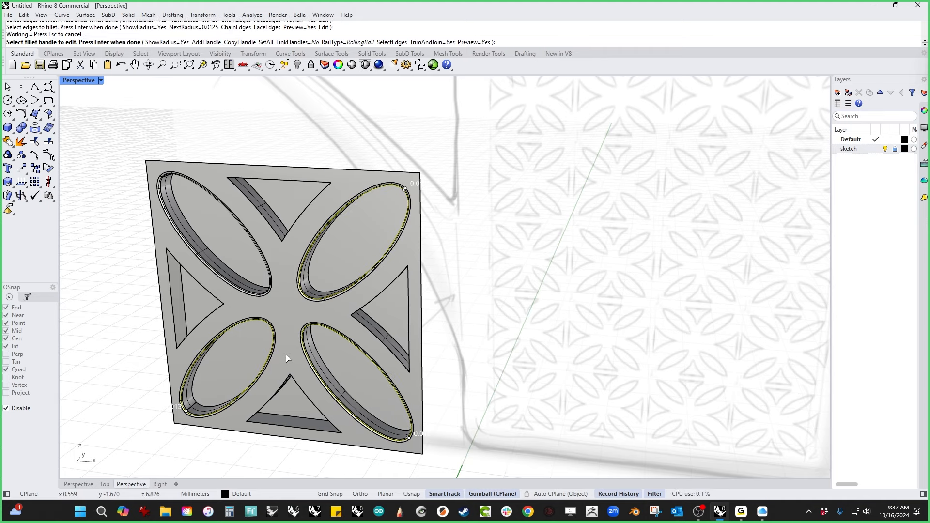
Step: Start a 0.0125 radius fillet and select the left triangular opening's three front edges plus its lower corner edge
{"action": "right_click_drag", "start_coordinate": [368, 259], "coordinate": [245, 245]}
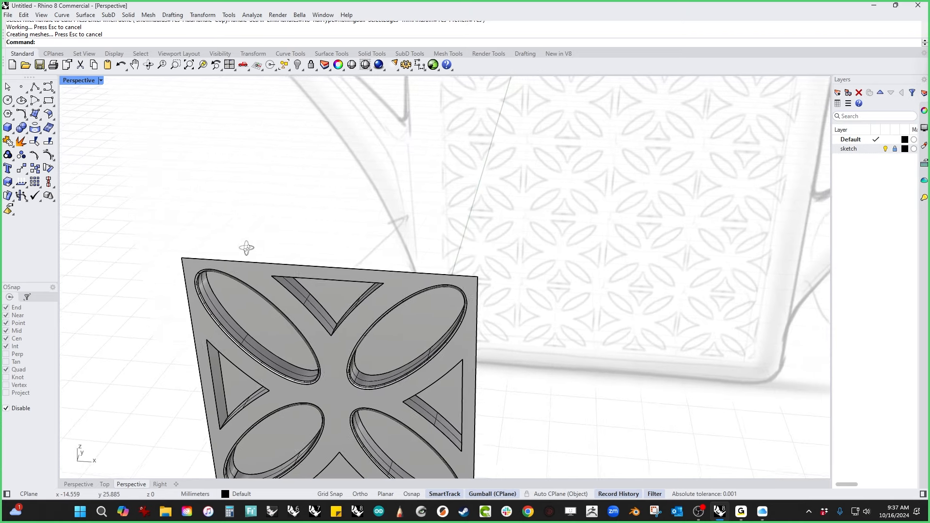
{"action": "scroll", "coordinate": [271, 357], "scroll_direction": "up", "scroll_amount": 5}
{"action": "scroll", "coordinate": [270, 356], "scroll_direction": "up", "scroll_amount": 3}
{"action": "key", "text": "Return"}
{"action": "left_click", "coordinate": [293, 385]}
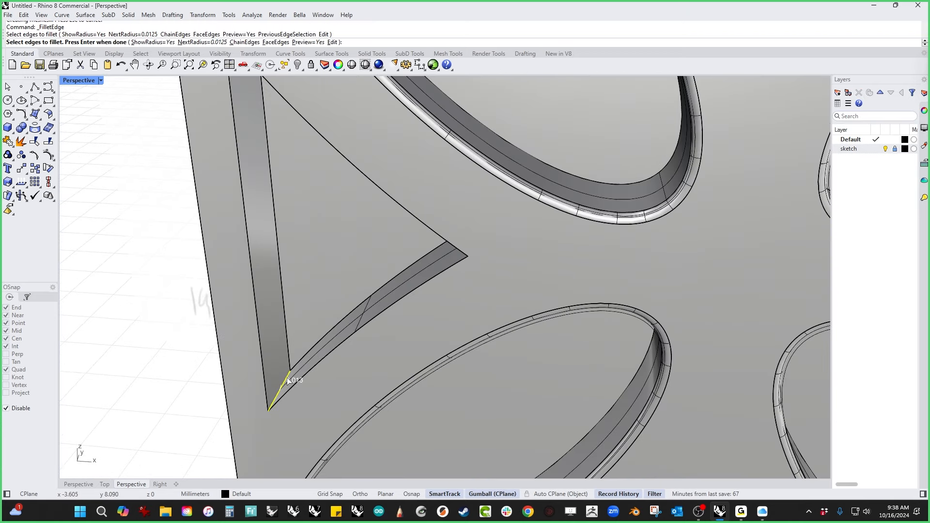
{"action": "left_click", "coordinate": [269, 374]}
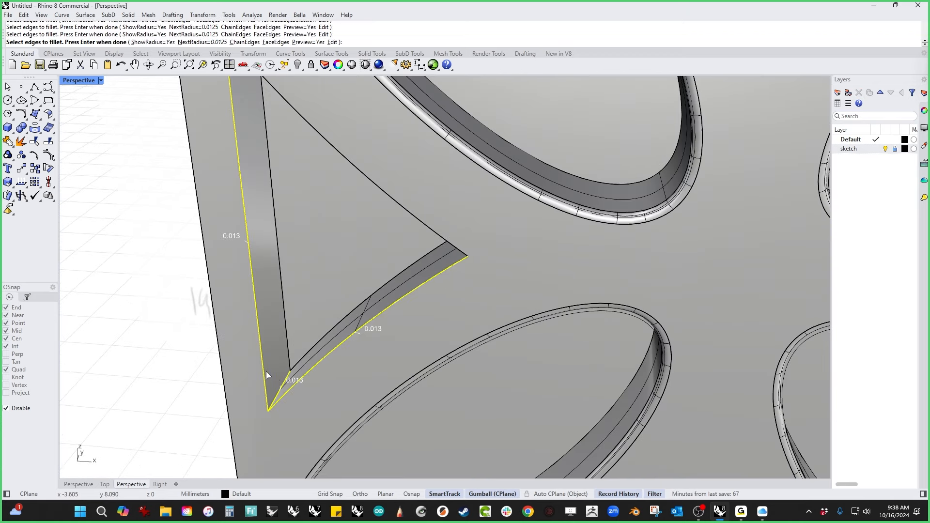
{"action": "left_click", "coordinate": [331, 141]}
Step: Add the left triangular opening's remaining inner corner edges and complete the 0.0125 radius fillet
{"action": "mouse_move", "coordinate": [434, 260]}
{"action": "right_mouse_down"}
{"action": "mouse_move", "coordinate": [405, 288]}
{"action": "mouse_move", "coordinate": [427, 290]}
{"action": "right_mouse_up"}
{"action": "scroll", "coordinate": [405, 287], "scroll_direction": "down", "scroll_amount": 8}
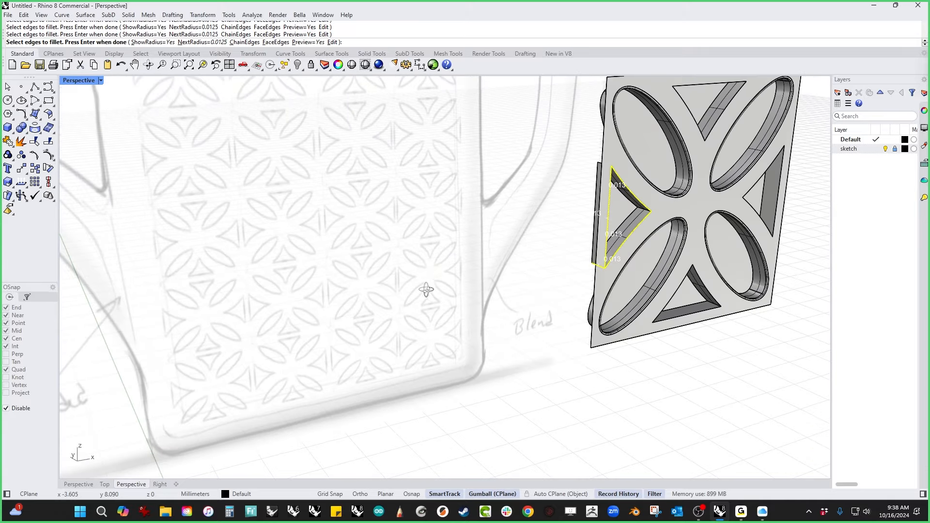
{"action": "scroll", "coordinate": [694, 212], "scroll_direction": "up", "scroll_amount": 5}
{"action": "scroll", "coordinate": [615, 276], "scroll_direction": "down", "scroll_amount": 2}
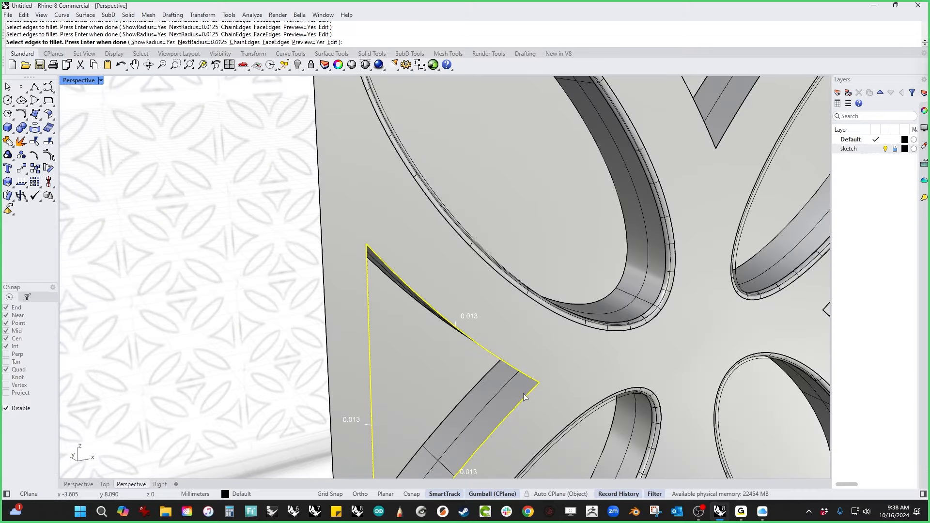
{"action": "right_click_drag", "start_coordinate": [527, 386], "coordinate": [530, 379]}
{"action": "scroll", "coordinate": [554, 272], "scroll_direction": "down", "scroll_amount": 5}
{"action": "key", "text": "Return"}
{"action": "key", "text": "Return"}
Step: Fillet the front edges and inner corner edges of the tile's upper triangular opening with a radius of 0.0125
{"action": "right_click_drag", "start_coordinate": [537, 281], "coordinate": [369, 388]}
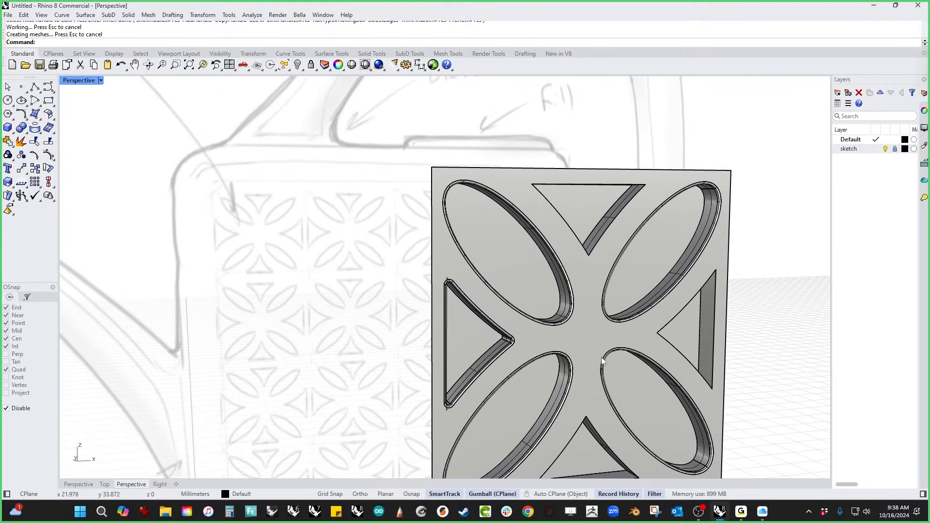
{"action": "right_click_drag", "start_coordinate": [604, 363], "coordinate": [580, 348]}
{"action": "scroll", "coordinate": [432, 337], "scroll_direction": "up", "scroll_amount": 8}
{"action": "left_click", "coordinate": [442, 330]}
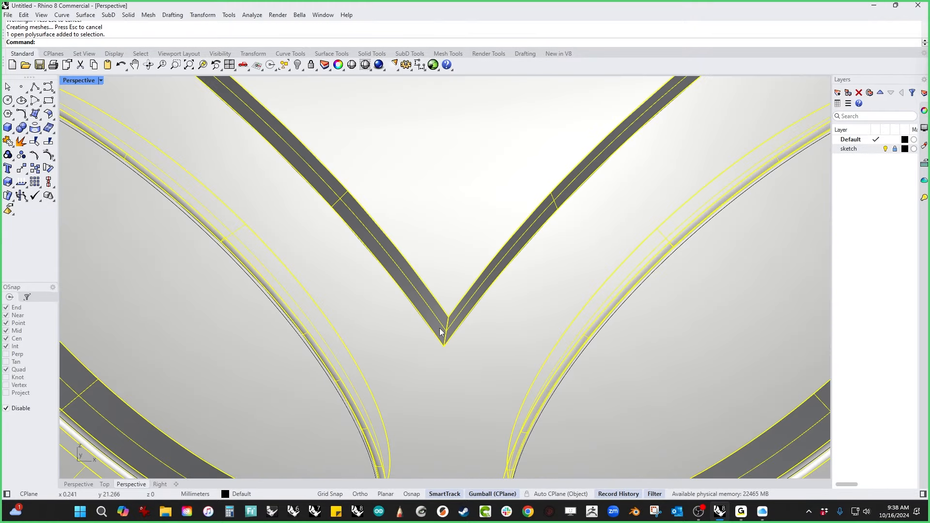
{"action": "key", "text": "Return"}
{"action": "left_click", "coordinate": [446, 331]}
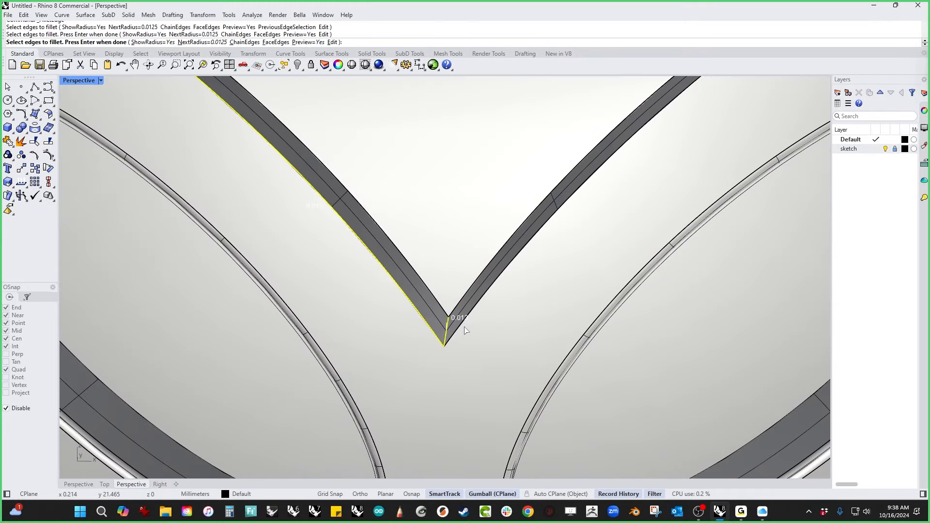
{"action": "left_click", "coordinate": [469, 301]}
{"action": "key", "text": "Return"}
{"action": "key", "text": "Return"}
Step: Start a 0.0125 radius fillet and select the three front edges of the right triangular opening
{"action": "scroll", "coordinate": [468, 298], "scroll_direction": "down", "scroll_amount": 6}
{"action": "left_click", "coordinate": [544, 209]}
{"action": "scroll", "coordinate": [545, 205], "scroll_direction": "up", "scroll_amount": 6}
{"action": "scroll", "coordinate": [544, 205], "scroll_direction": "down", "scroll_amount": 10}
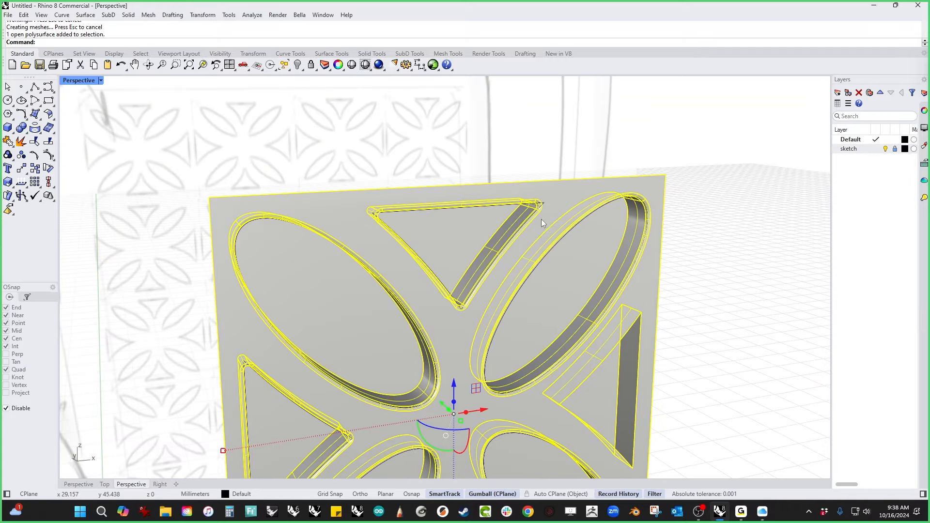
{"action": "right_click_drag", "start_coordinate": [515, 297], "coordinate": [463, 227]}
{"action": "left_click", "coordinate": [588, 312]}
{"action": "right_click_drag", "start_coordinate": [590, 315], "coordinate": [575, 323]}
{"action": "key", "text": "Return"}
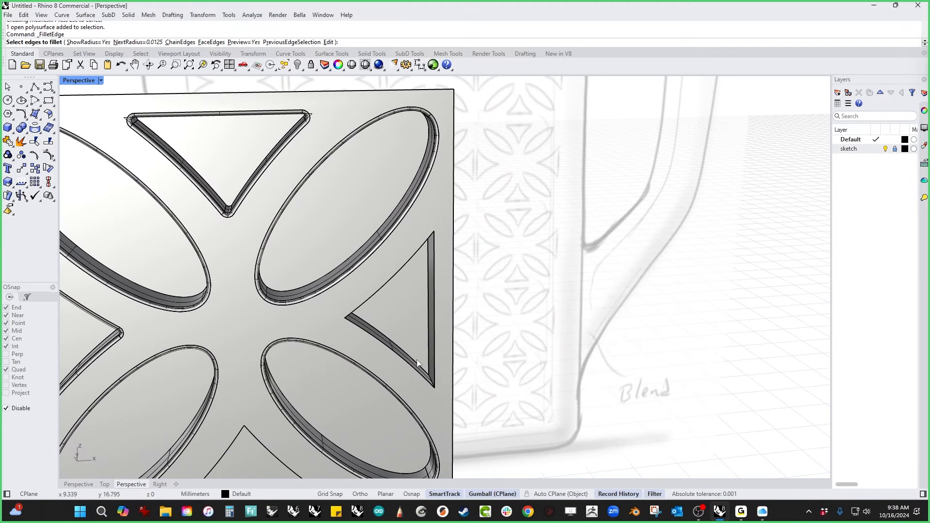
{"action": "left_click", "coordinate": [401, 362]}
{"action": "left_click", "coordinate": [388, 278]}
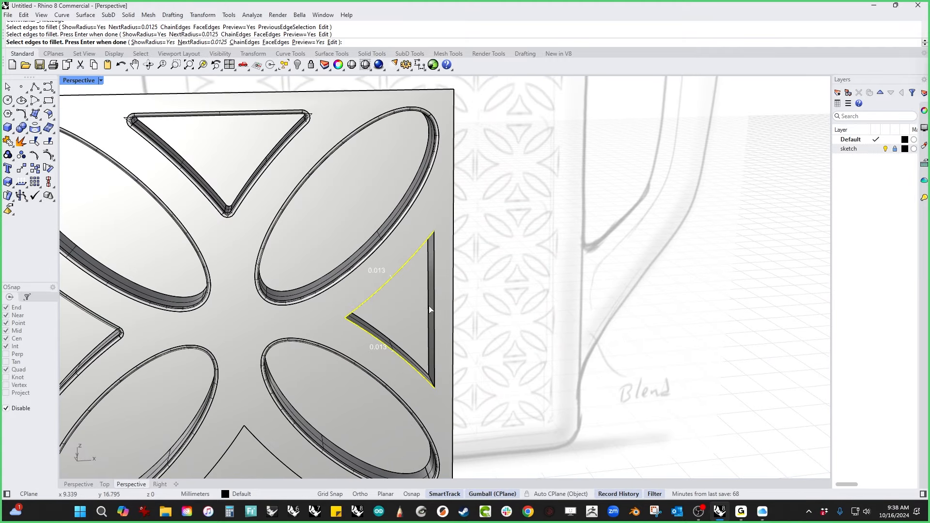
{"action": "left_click", "coordinate": [434, 312]}
Step: Add the right triangular opening's inner corner edges to the selection and complete the 0.0125 radius fillet
{"action": "scroll", "coordinate": [442, 331], "scroll_direction": "down", "scroll_amount": 6}
{"action": "right_click_drag", "start_coordinate": [442, 331], "coordinate": [439, 362]}
{"action": "scroll", "coordinate": [403, 423], "scroll_direction": "up", "scroll_amount": 12}
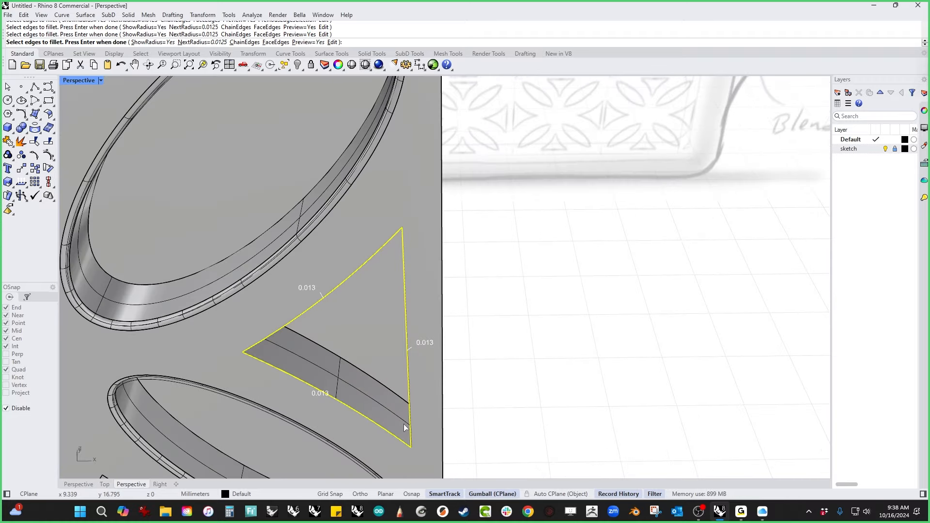
{"action": "right_click_drag", "start_coordinate": [405, 424], "coordinate": [411, 423]}
{"action": "scroll", "coordinate": [491, 356], "scroll_direction": "down", "scroll_amount": 10}
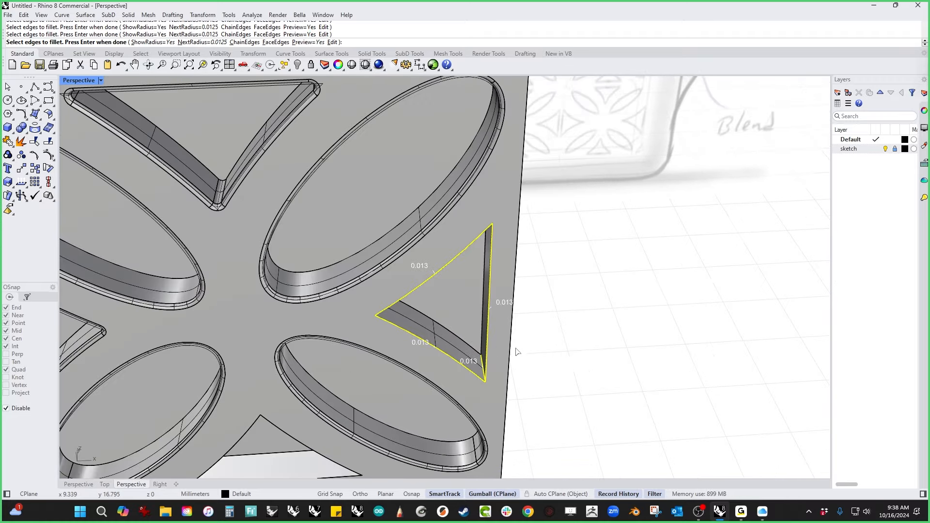
{"action": "right_click_drag", "start_coordinate": [517, 352], "coordinate": [457, 351]}
{"action": "right_click_drag", "start_coordinate": [315, 299], "coordinate": [407, 367], "text": "shift"}
{"action": "scroll", "coordinate": [416, 409], "scroll_direction": "up", "scroll_amount": 10}
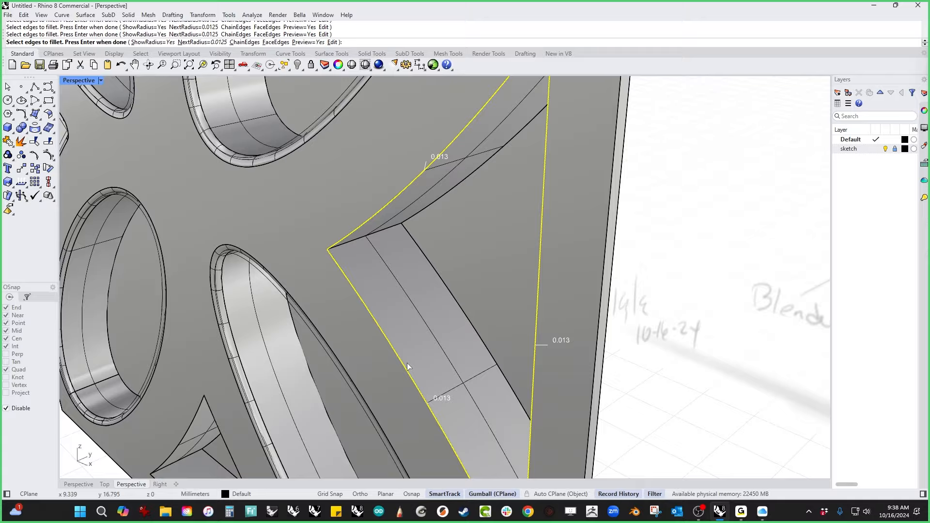
{"action": "left_click", "coordinate": [394, 229]}
{"action": "scroll", "coordinate": [388, 237], "scroll_direction": "down", "scroll_amount": 8}
{"action": "right_click_drag", "start_coordinate": [382, 251], "coordinate": [425, 247]}
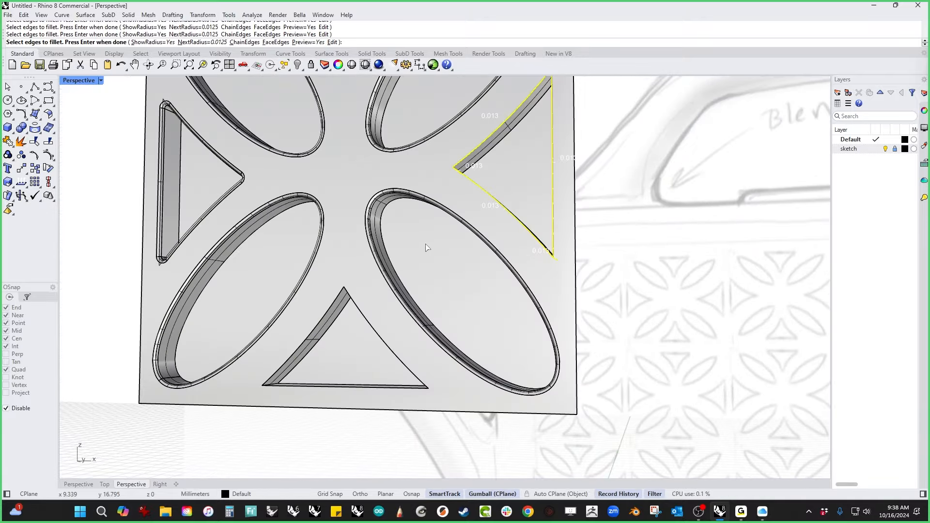
{"action": "right_click_drag", "start_coordinate": [323, 306], "coordinate": [362, 312]}
{"action": "scroll", "coordinate": [592, 152], "scroll_direction": "up", "scroll_amount": 6}
{"action": "right_click_drag", "start_coordinate": [597, 161], "coordinate": [583, 154]}
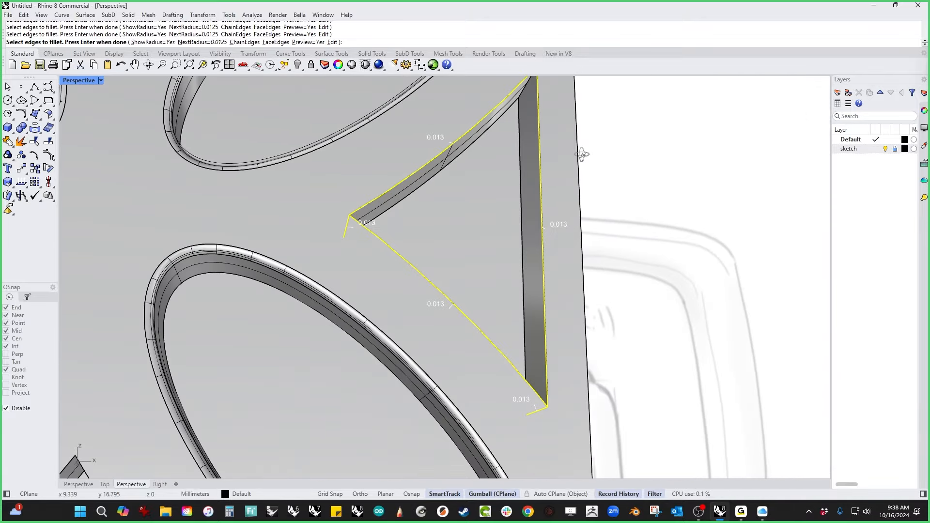
{"action": "scroll", "coordinate": [529, 99], "scroll_direction": "up", "scroll_amount": 8}
{"action": "right_click_drag", "start_coordinate": [528, 100], "coordinate": [473, 134]}
{"action": "key", "text": "Return"}
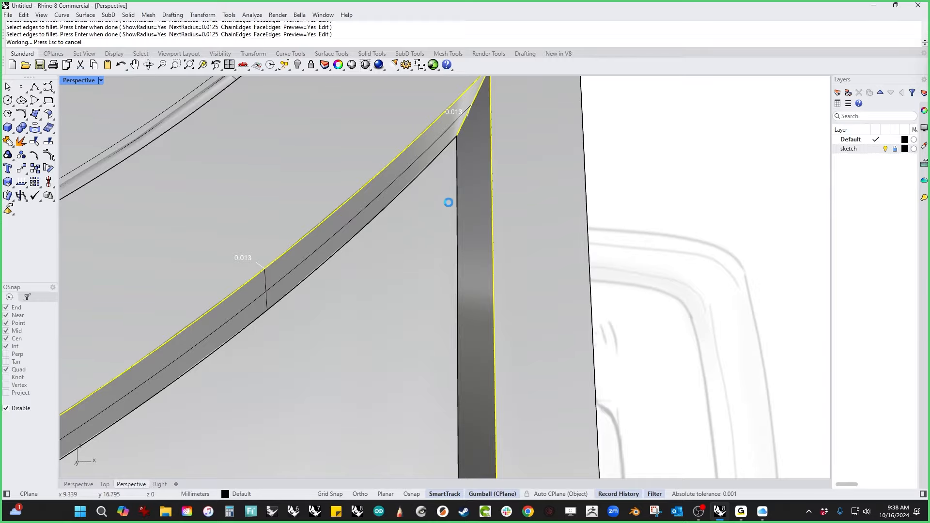
{"action": "key", "text": "Return"}
Step: Start a 0.0125 radius fillet and select the lower triangular opening's three front edges plus its lower-left corner edge
{"action": "scroll", "coordinate": [422, 221], "scroll_direction": "down", "scroll_amount": 10}
{"action": "right_click_drag", "start_coordinate": [475, 328], "coordinate": [398, 352]}
{"action": "scroll", "coordinate": [419, 360], "scroll_direction": "up", "scroll_amount": 8}
{"action": "key", "text": "Return"}
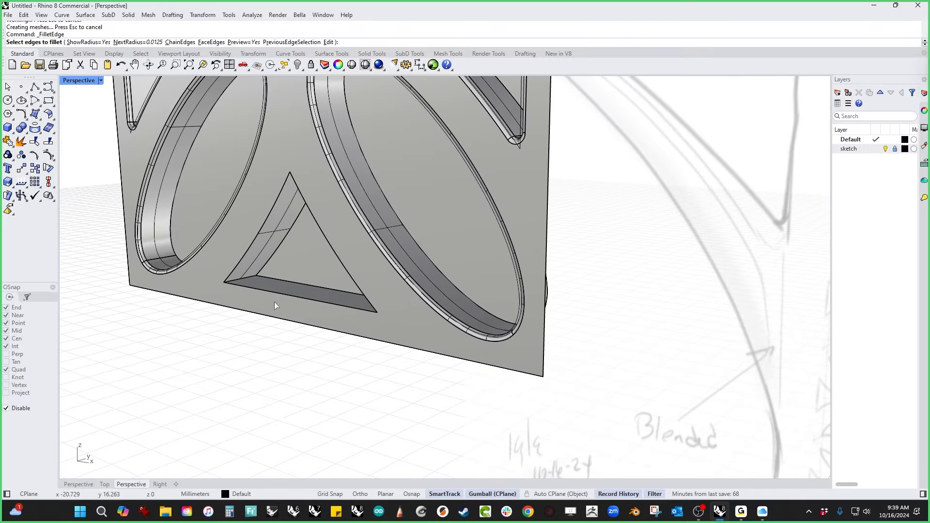
{"action": "left_click", "coordinate": [295, 296]}
{"action": "left_click", "coordinate": [247, 278]}
{"action": "left_click", "coordinate": [249, 250]}
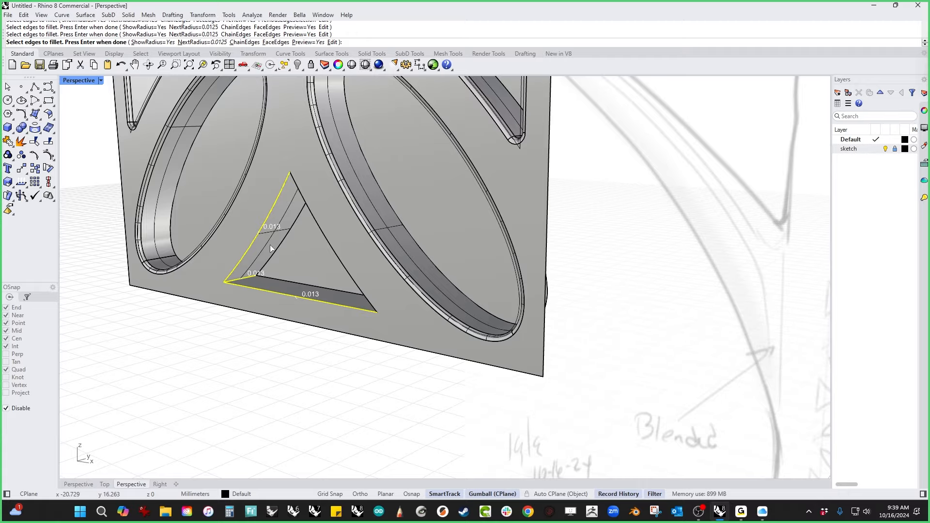
{"action": "left_click", "coordinate": [320, 233]}
Step: Add the lower triangular opening's remaining inner corner edges and complete the 0.0125 radius fillet
{"action": "scroll", "coordinate": [310, 237], "scroll_direction": "down", "scroll_amount": 3}
{"action": "right_click_drag", "start_coordinate": [310, 237], "coordinate": [573, 301]}
{"action": "scroll", "coordinate": [474, 285], "scroll_direction": "up", "scroll_amount": 4}
{"action": "right_click_drag", "start_coordinate": [426, 274], "coordinate": [540, 256]}
{"action": "scroll", "coordinate": [536, 245], "scroll_direction": "down", "scroll_amount": 7}
{"action": "right_click_drag", "start_coordinate": [411, 301], "coordinate": [351, 294]}
{"action": "scroll", "coordinate": [299, 219], "scroll_direction": "up", "scroll_amount": 5}
{"action": "key", "text": "Return"}
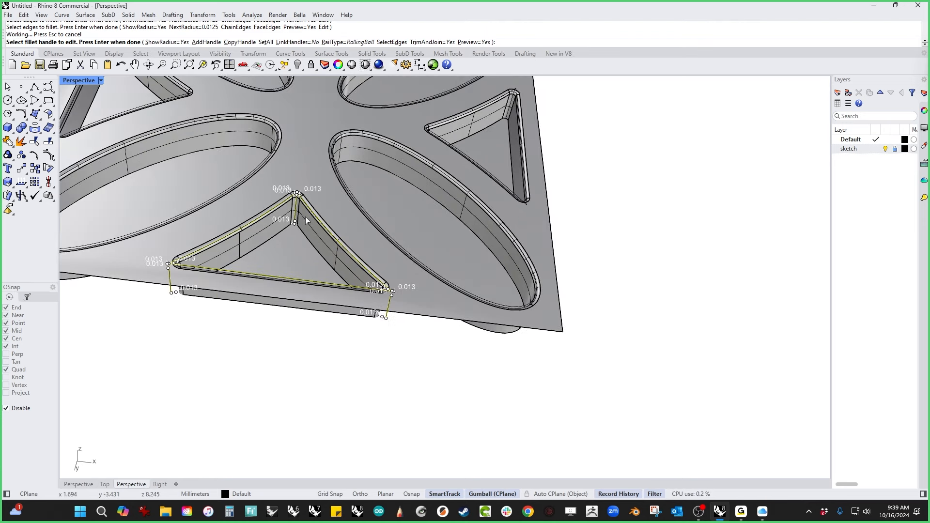
{"action": "key", "text": "Return"}
Step: Switch the viewport to Rendered display mode and examine the filleted tile up close
{"action": "scroll", "coordinate": [412, 234], "scroll_direction": "down", "scroll_amount": 6}
{"action": "right_click_drag", "start_coordinate": [412, 234], "coordinate": [442, 350]}
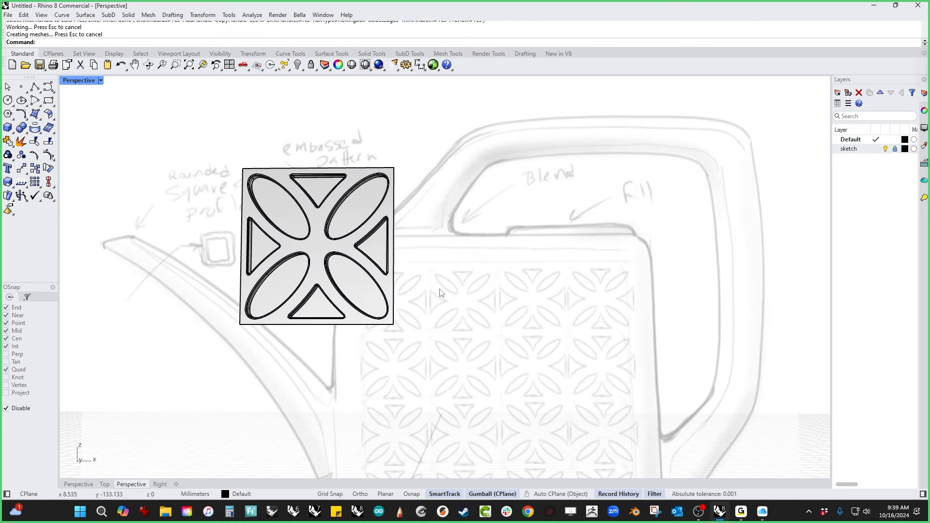
{"action": "right_click_drag", "start_coordinate": [440, 295], "coordinate": [430, 327]}
{"action": "left_click", "coordinate": [100, 81]}
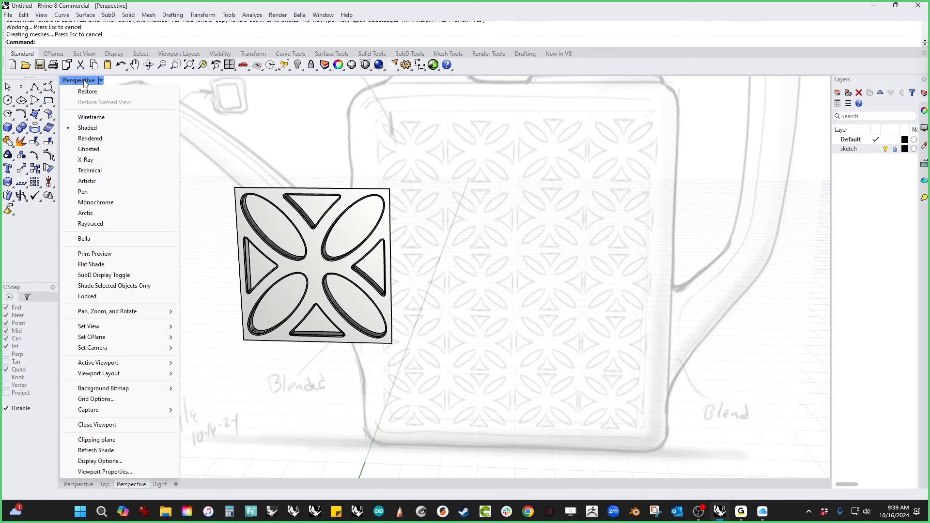
{"action": "left_click", "coordinate": [108, 138]}
{"action": "right_click_drag", "start_coordinate": [184, 213], "coordinate": [228, 249]}
{"action": "scroll", "coordinate": [338, 274], "scroll_direction": "up", "scroll_amount": 5}
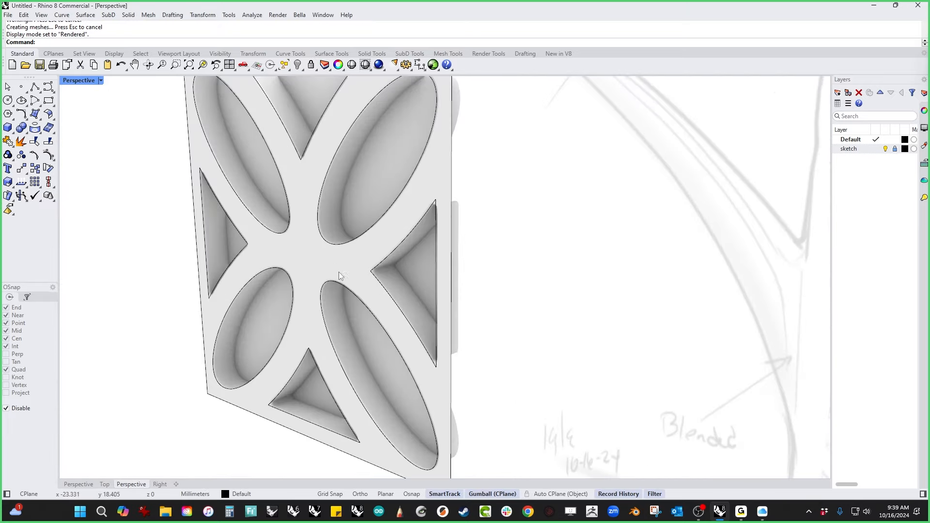
Step: Select all curves in the model and hide them
{"action": "type", "text": "selcrv"}
{"action": "key", "text": "Return"}
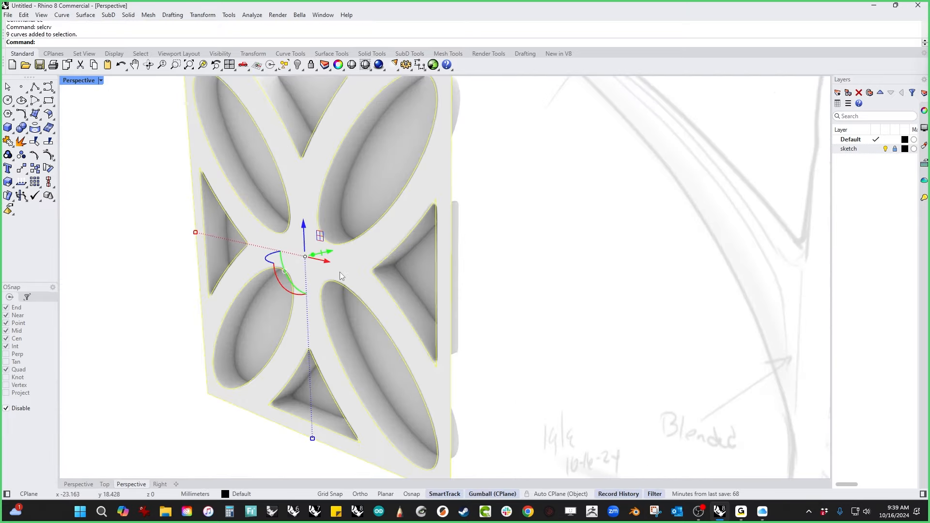
{"action": "type", "text": "h"}
{"action": "key", "text": "Return"}
Step: Set the viewport to Wireframe display mode and change it to the Front view
{"action": "mouse_move", "coordinate": [345, 271]}
{"action": "right_mouse_down"}
{"action": "mouse_move", "coordinate": [536, 338]}
{"action": "mouse_move", "coordinate": [532, 241]}
{"action": "mouse_move", "coordinate": [516, 280]}
{"action": "mouse_move", "coordinate": [469, 332]}
{"action": "mouse_move", "coordinate": [525, 340]}
{"action": "mouse_move", "coordinate": [492, 297]}
{"action": "mouse_move", "coordinate": [360, 314]}
{"action": "right_mouse_up"}
{"action": "scroll", "coordinate": [526, 341], "scroll_direction": "down", "scroll_amount": 8}
{"action": "mouse_move", "coordinate": [360, 314]}
{"action": "right_mouse_down"}
{"action": "mouse_move", "coordinate": [381, 321]}
{"action": "mouse_move", "coordinate": [335, 308]}
{"action": "right_mouse_up"}
{"action": "scroll", "coordinate": [390, 322], "scroll_direction": "down", "scroll_amount": 10}
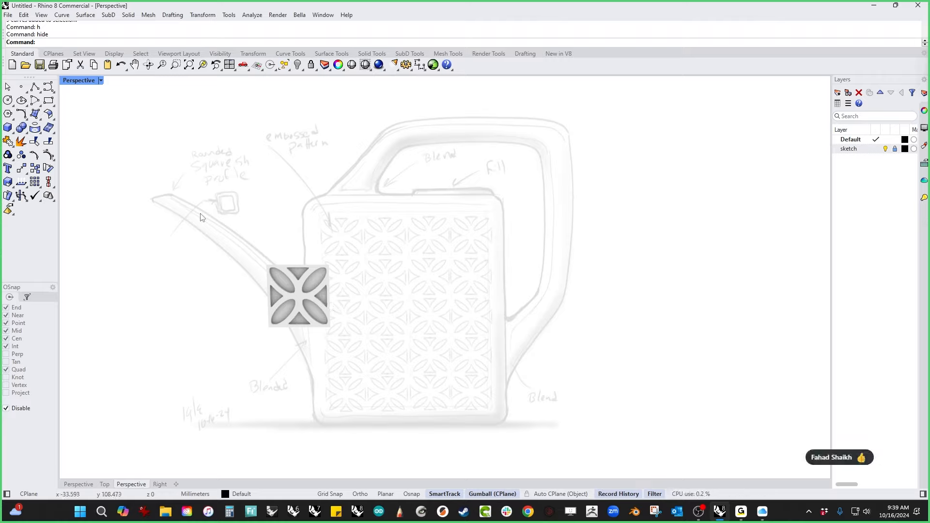
{"action": "left_click", "coordinate": [80, 82]}
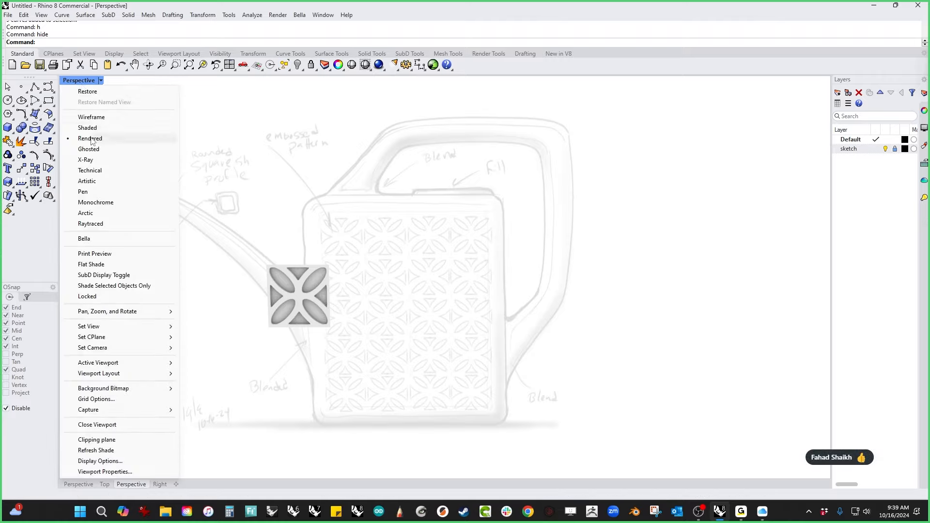
{"action": "left_click", "coordinate": [90, 117]}
{"action": "key", "text": "ctrl+F2"}
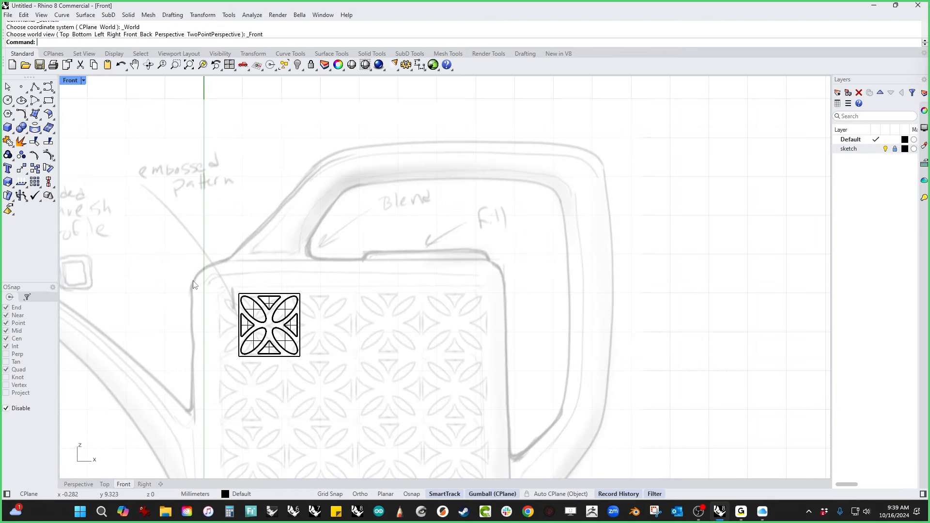
Step: Copy the pattern tile three times to its right from its lower-left corner, edge to edge, making a row of four
{"action": "right_click_drag", "start_coordinate": [294, 435], "coordinate": [310, 375]}
{"action": "left_click", "coordinate": [284, 296]}
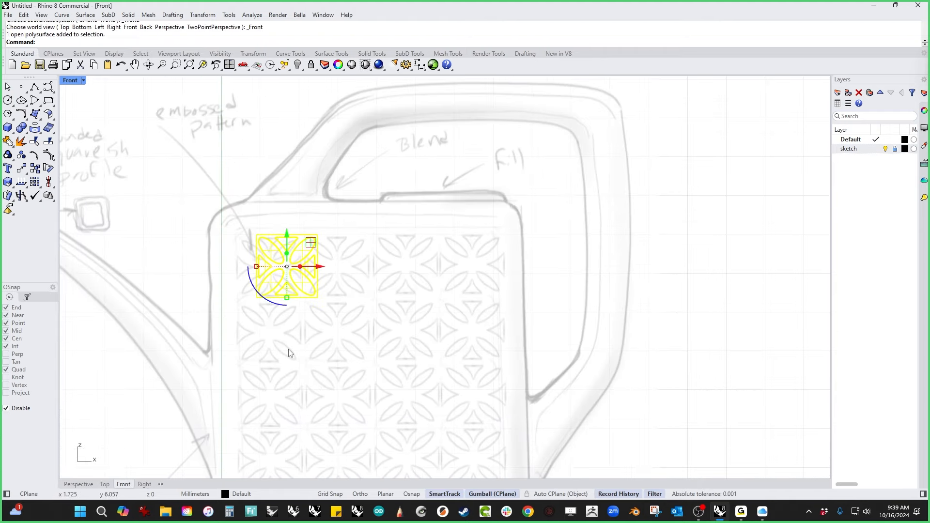
{"action": "type", "text": "copy"}
{"action": "key", "text": "Return"}
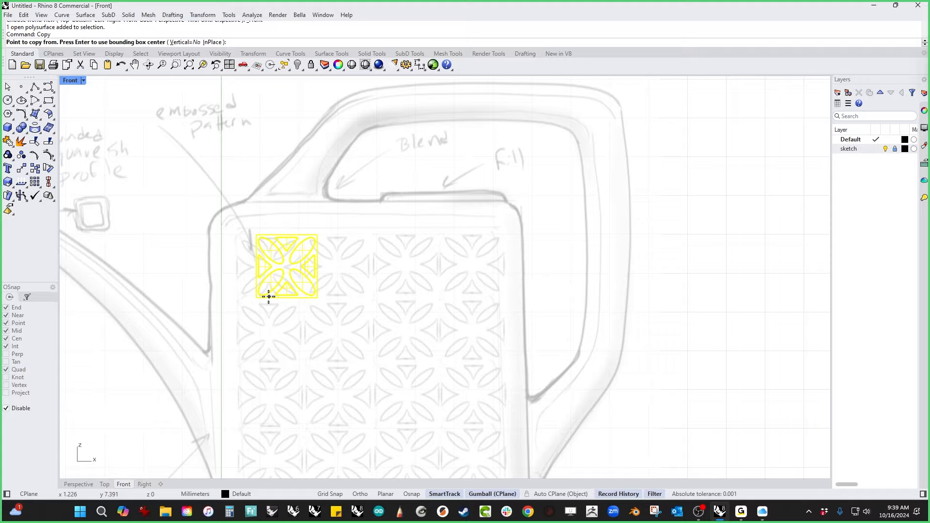
{"action": "scroll", "coordinate": [269, 297], "scroll_direction": "up", "scroll_amount": 7}
{"action": "left_click", "coordinate": [229, 331]}
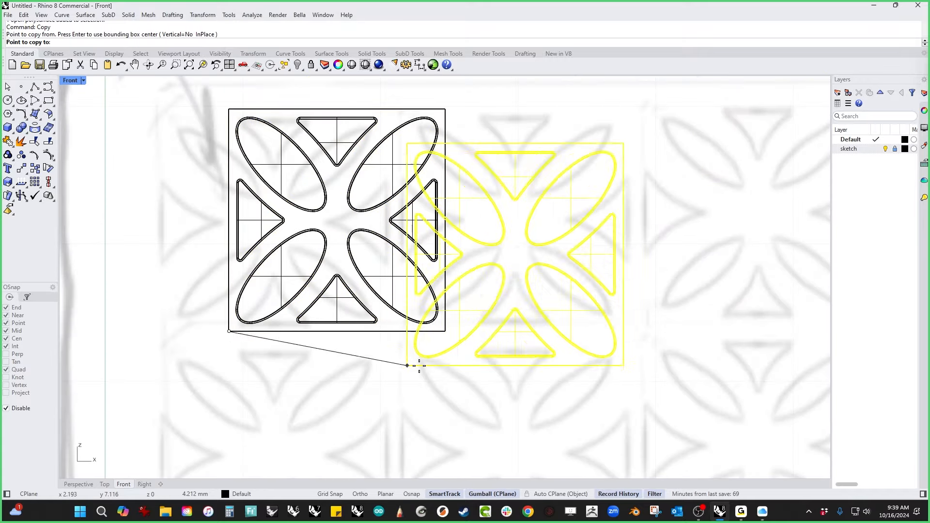
{"action": "left_click", "coordinate": [445, 332]}
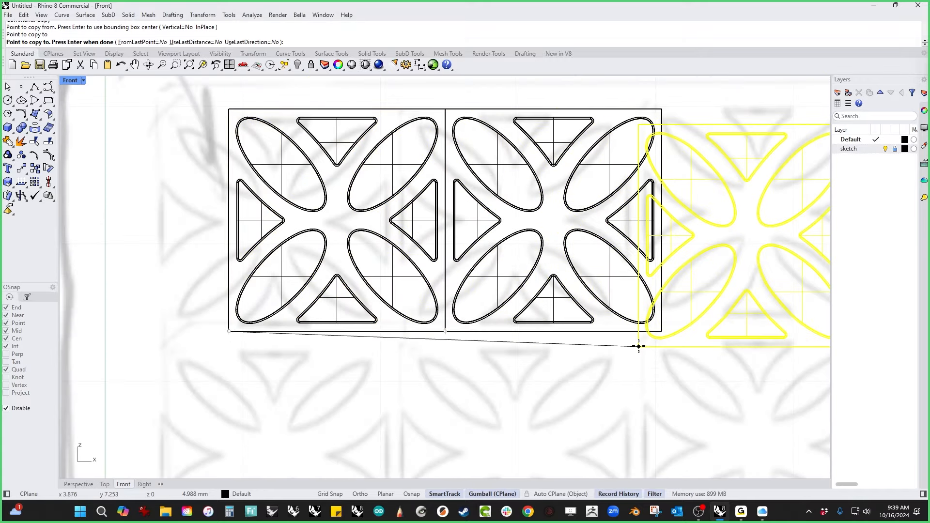
{"action": "left_click", "coordinate": [661, 332]}
{"action": "right_click_drag", "start_coordinate": [688, 367], "coordinate": [428, 364], "text": "shift"}
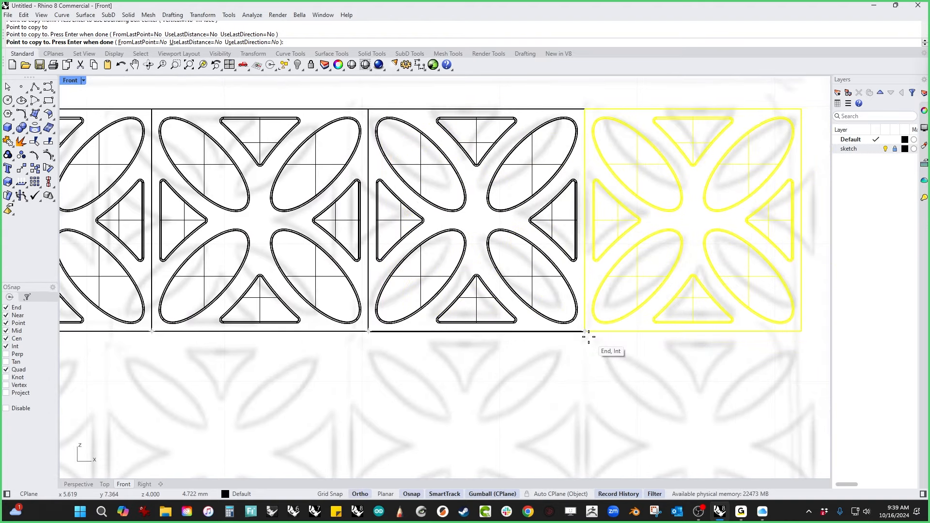
{"action": "left_click", "coordinate": [588, 336]}
{"action": "scroll", "coordinate": [497, 331], "scroll_direction": "down", "scroll_amount": 8}
{"action": "right_click", "coordinate": [505, 371]}
Step: Copy the row of four tiles downward four times from its upper-left corner, edge to edge, making a grid of five rows
{"action": "right_click_drag", "start_coordinate": [325, 357], "coordinate": [306, 342]}
{"action": "left_click", "coordinate": [547, 369]}
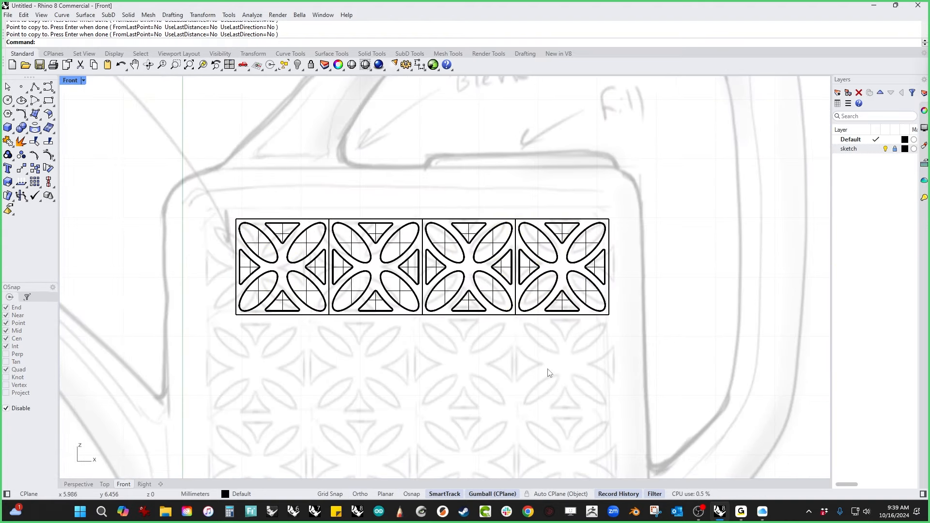
{"action": "left_click_drag", "start_coordinate": [601, 357], "coordinate": [322, 304]}
{"action": "right_click", "coordinate": [319, 362]}
{"action": "key", "text": "alt"}
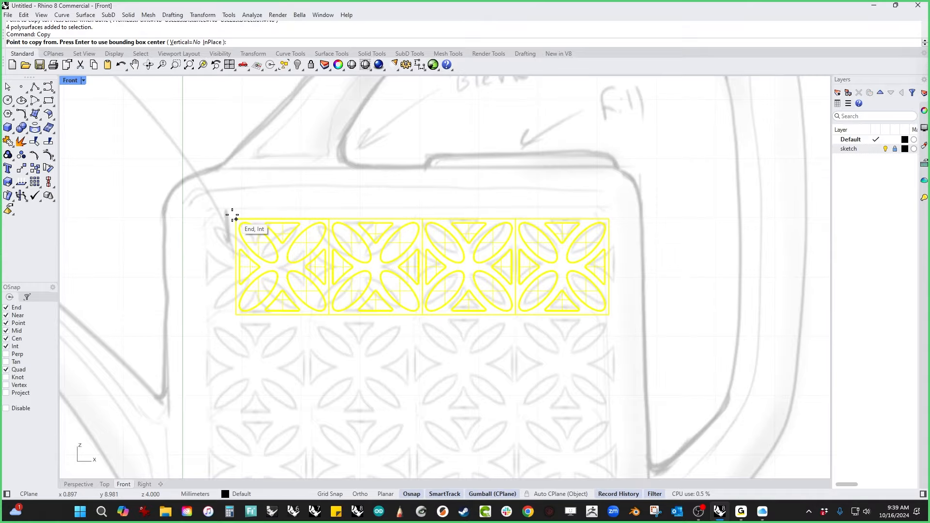
{"action": "left_click", "coordinate": [232, 215]}
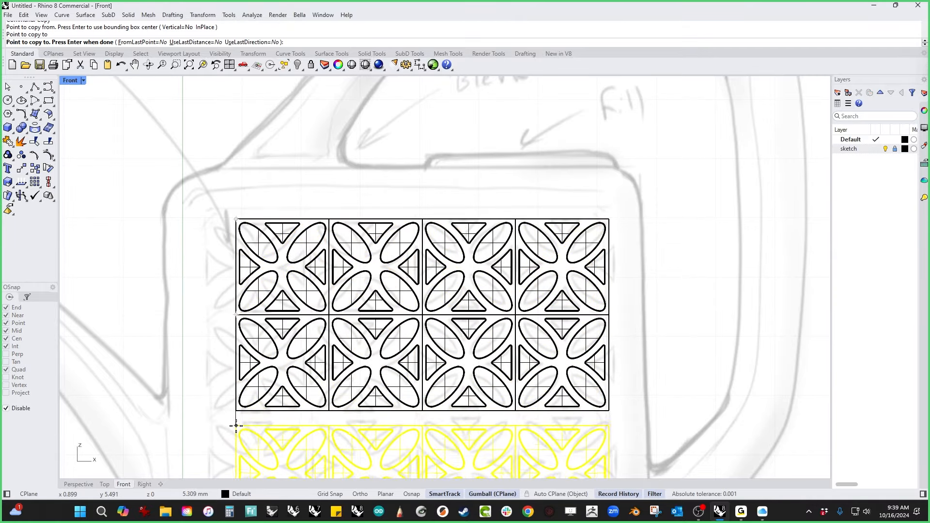
{"action": "left_click", "coordinate": [235, 411], "text": "alt"}
{"action": "scroll", "coordinate": [242, 242], "scroll_direction": "down", "scroll_amount": 6}
{"action": "right_click_drag", "start_coordinate": [240, 361], "coordinate": [279, 264], "text": "shift"}
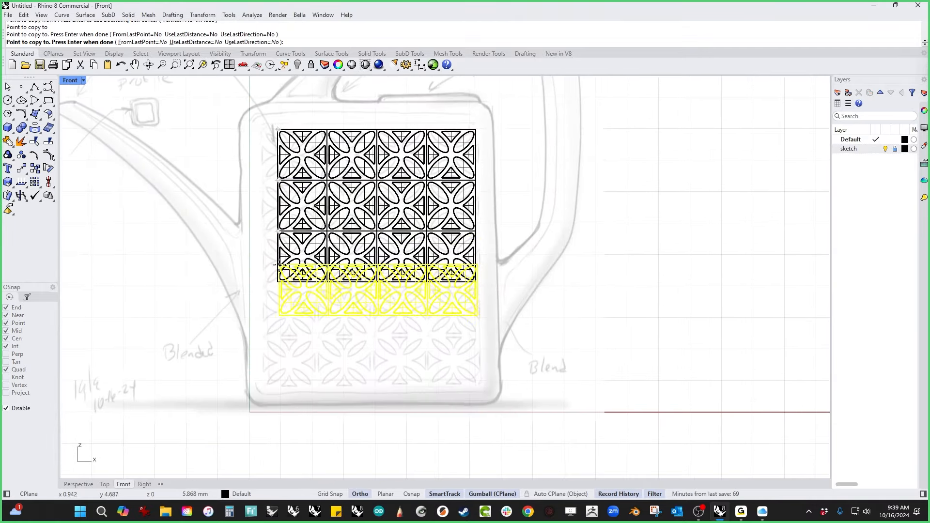
{"action": "scroll", "coordinate": [274, 265], "scroll_direction": "up", "scroll_amount": 5}
{"action": "left_click", "coordinate": [277, 282], "text": "alt"}
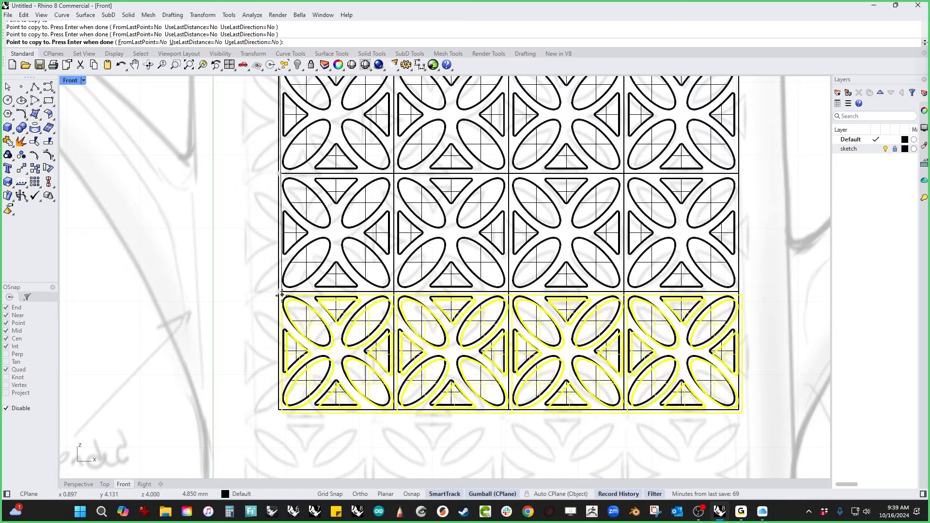
{"action": "left_click", "coordinate": [279, 411], "text": "alt"}
{"action": "scroll", "coordinate": [242, 306], "scroll_direction": "down", "scroll_amount": 8}
{"action": "right_click", "coordinate": [242, 306]}
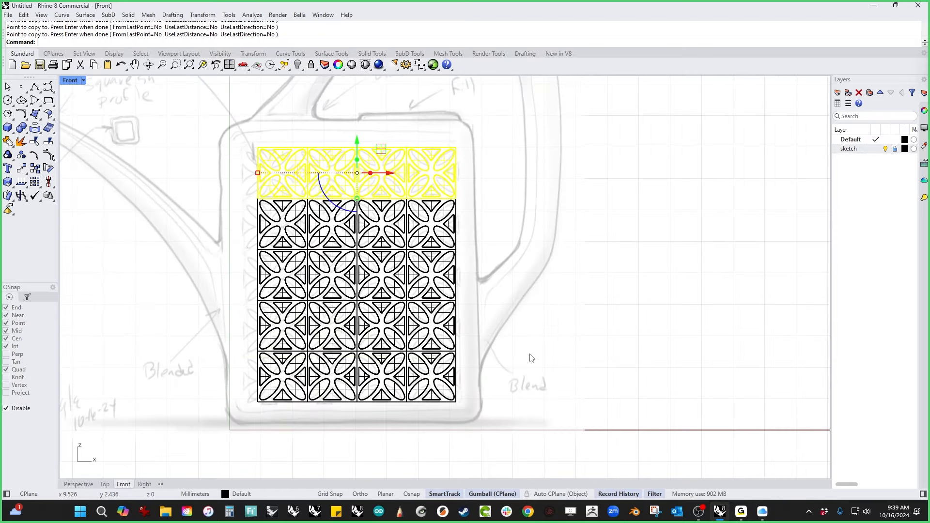
{"action": "key", "text": "Escape"}
Step: Switch to the Perspective view and set its display mode to Shaded
{"action": "key", "text": "ctrl+F4"}
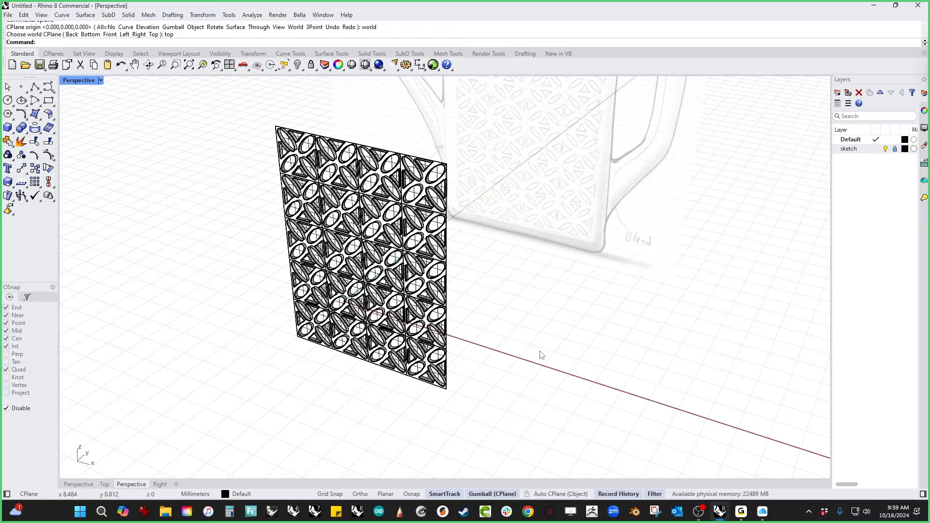
{"action": "right_click_drag", "start_coordinate": [515, 352], "coordinate": [380, 361]}
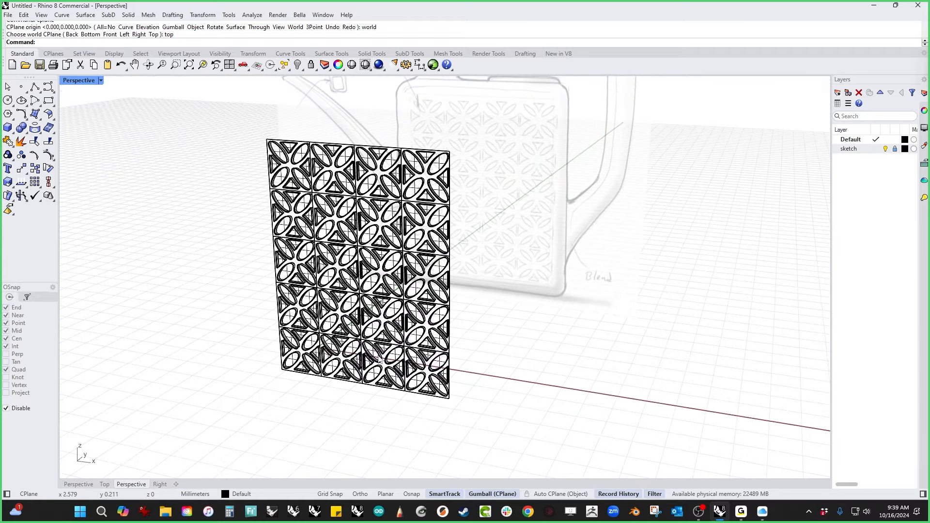
{"action": "left_click", "coordinate": [63, 82]}
{"action": "left_click", "coordinate": [97, 128]}
{"action": "mouse_move", "coordinate": [242, 243]}
{"action": "right_mouse_down"}
{"action": "mouse_move", "coordinate": [282, 246]}
{"action": "mouse_move", "coordinate": [248, 283]}
{"action": "mouse_move", "coordinate": [245, 276]}
{"action": "right_mouse_up"}
Step: Join all the pattern tiles of the grid into one polysurface, accepting the loss of their history
{"action": "left_click_drag", "start_coordinate": [222, 124], "coordinate": [506, 443]}
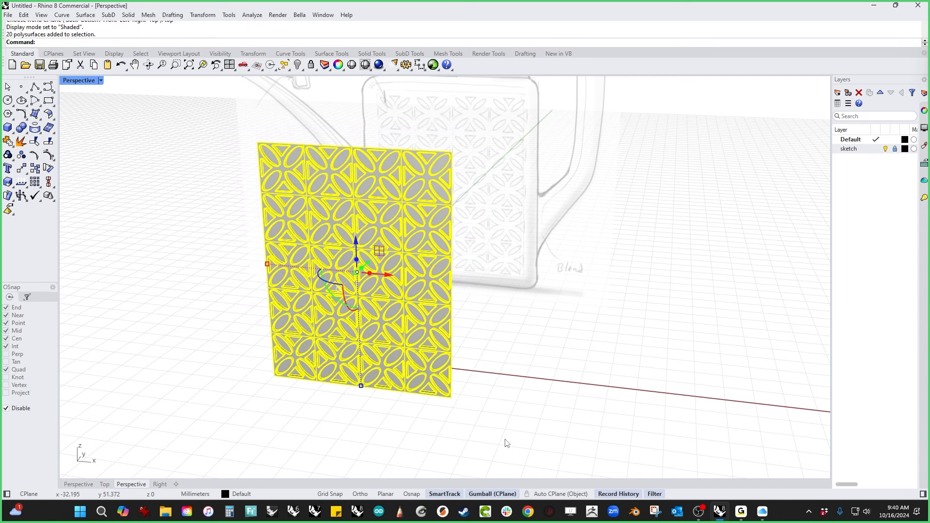
{"action": "key", "text": "Return"}
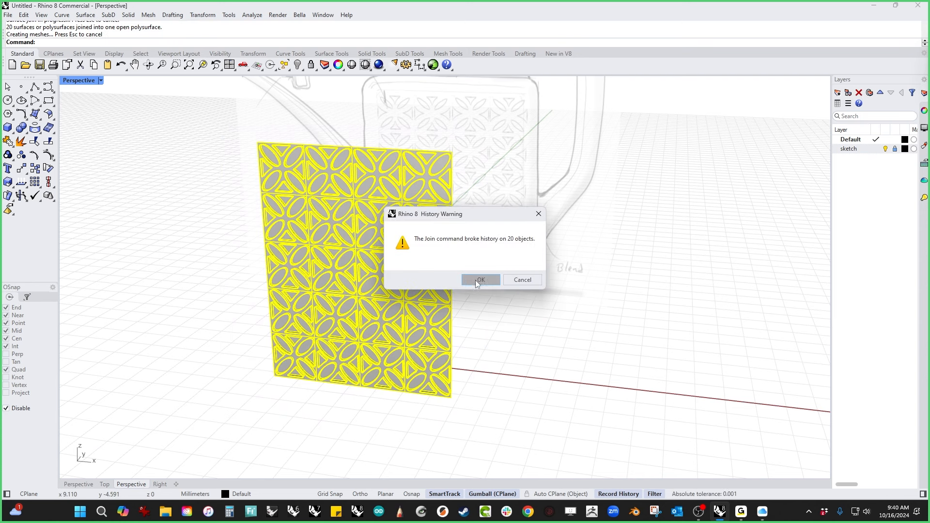
{"action": "left_click", "coordinate": [479, 280]}
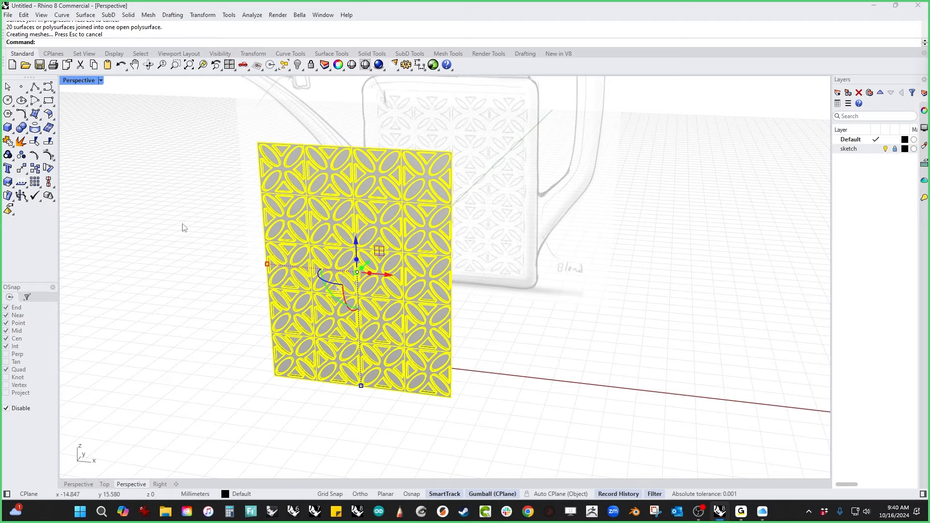
Step: Check the joined pattern panel with Show Edges, comparing its naked edges with all edges
{"action": "middle_click", "coordinate": [166, 229]}
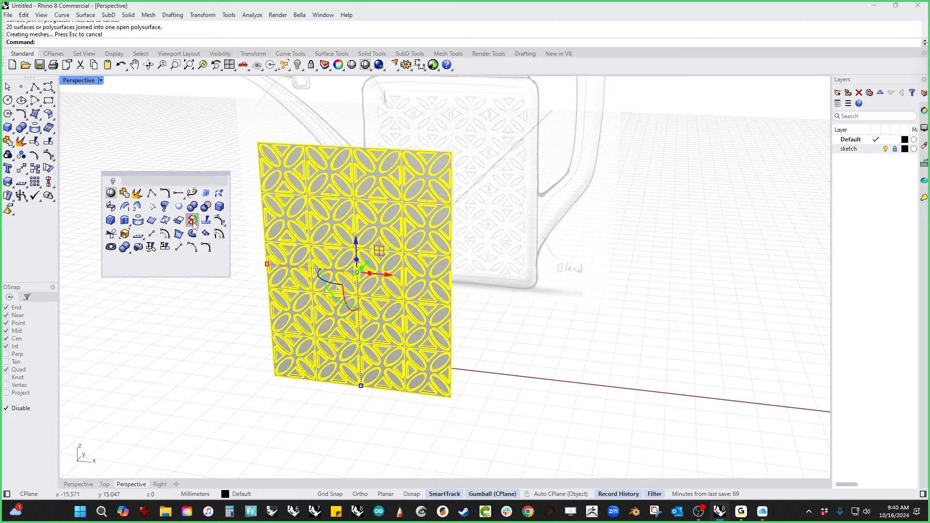
{"action": "left_click", "coordinate": [192, 225]}
{"action": "mouse_move", "coordinate": [220, 317]}
{"action": "right_mouse_down"}
{"action": "mouse_move", "coordinate": [247, 248]}
{"action": "mouse_move", "coordinate": [234, 307]}
{"action": "mouse_move", "coordinate": [184, 332]}
{"action": "mouse_move", "coordinate": [206, 353]}
{"action": "mouse_move", "coordinate": [262, 343]}
{"action": "mouse_move", "coordinate": [223, 351]}
{"action": "mouse_move", "coordinate": [240, 344]}
{"action": "right_mouse_up"}
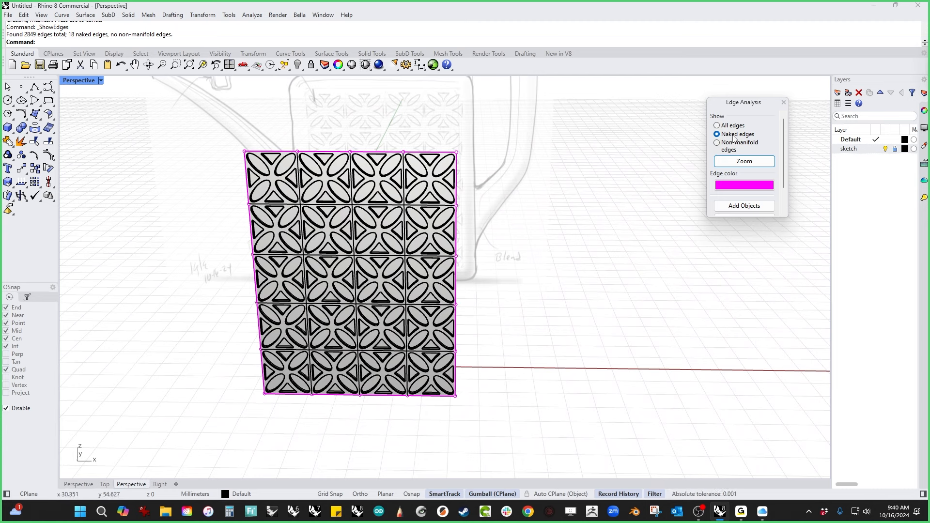
{"action": "left_click_drag", "start_coordinate": [744, 102], "coordinate": [511, 141]}
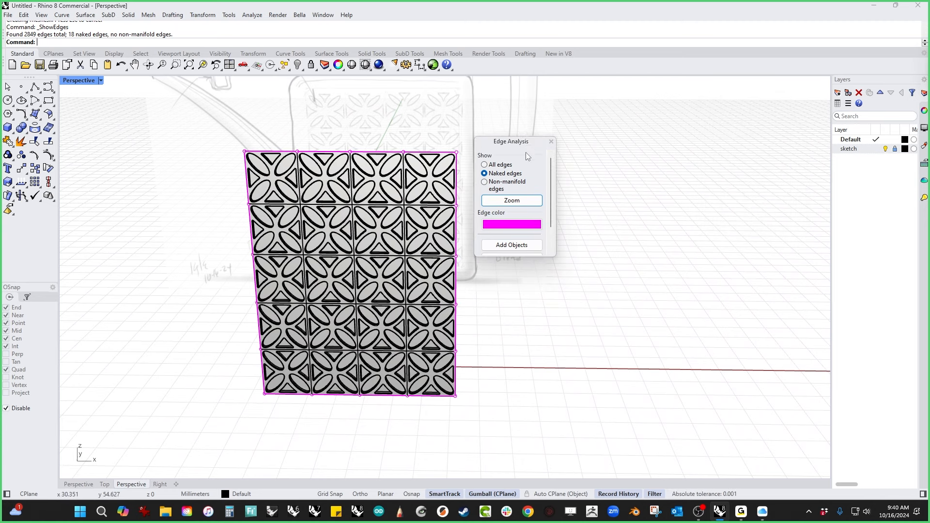
{"action": "left_click", "coordinate": [499, 164]}
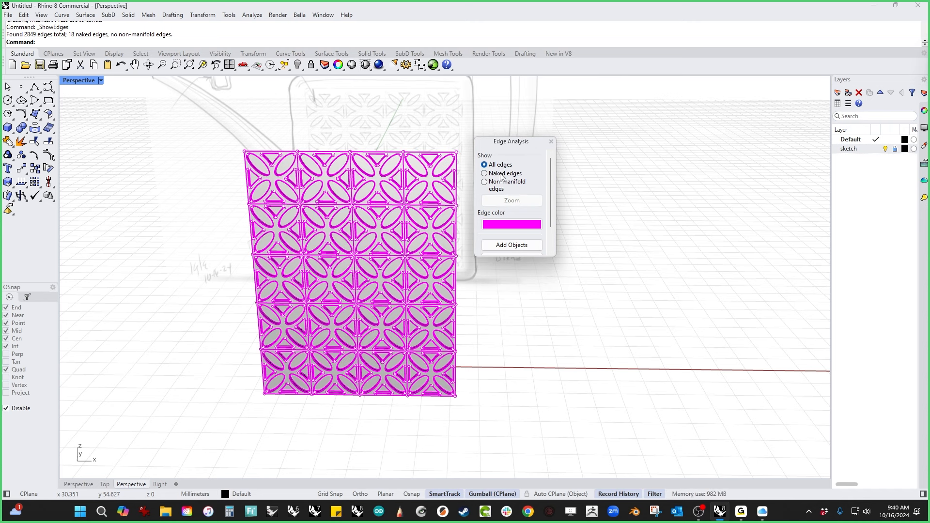
{"action": "left_click", "coordinate": [502, 173]}
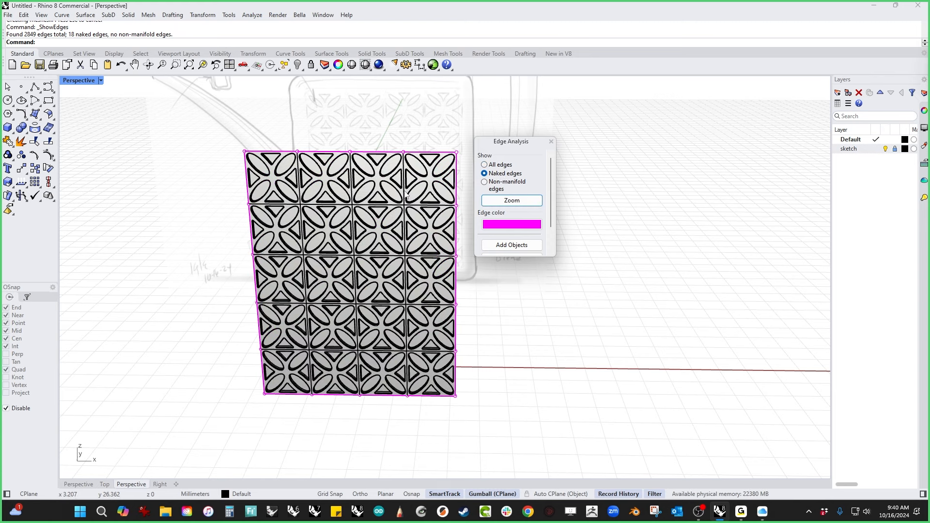
{"action": "left_click", "coordinate": [551, 142]}
Step: Show all hidden objects and examine how the pattern panel fits within the front of the filleted box body
{"action": "mouse_move", "coordinate": [487, 244]}
{"action": "right_mouse_down"}
{"action": "mouse_move", "coordinate": [530, 301]}
{"action": "mouse_move", "coordinate": [356, 347]}
{"action": "right_mouse_up"}
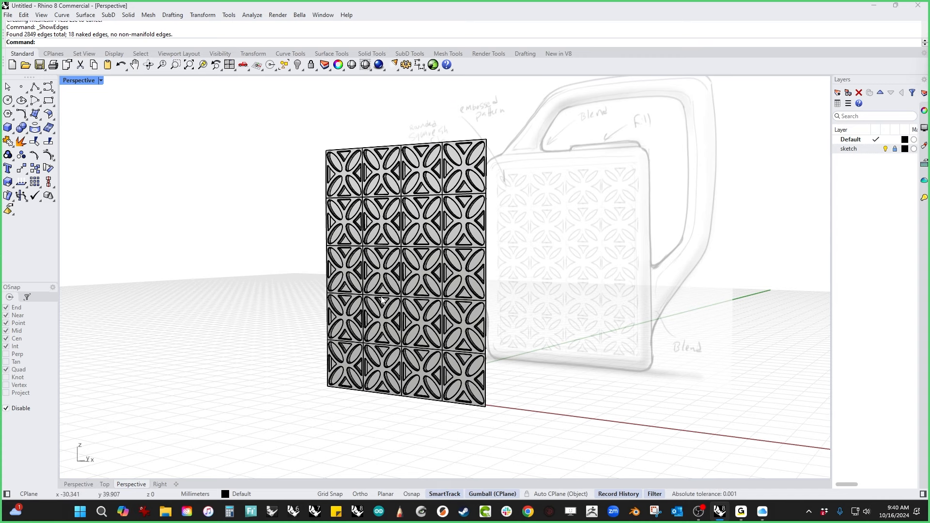
{"action": "right_click_drag", "start_coordinate": [381, 300], "coordinate": [408, 326]}
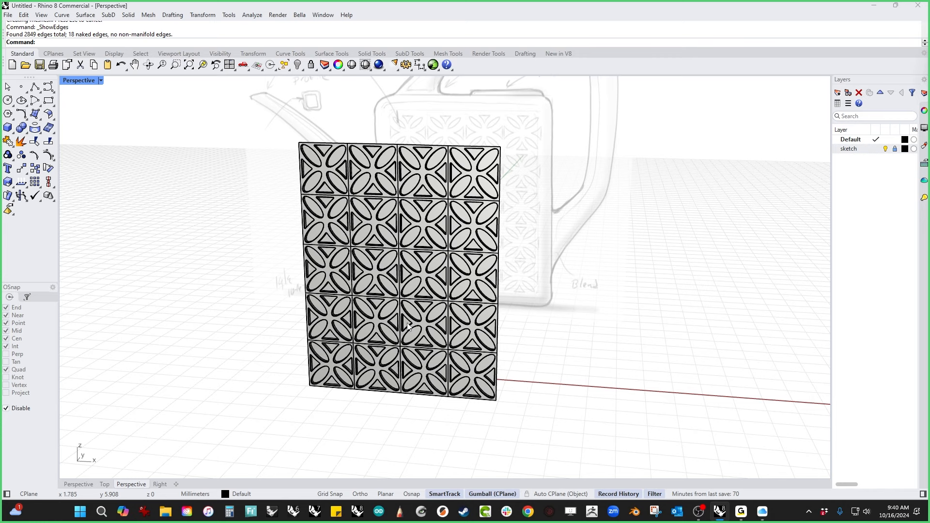
{"action": "type", "text": "show"}
{"action": "key", "text": "Return"}
{"action": "scroll", "coordinate": [527, 159], "scroll_direction": "up", "scroll_amount": 5}
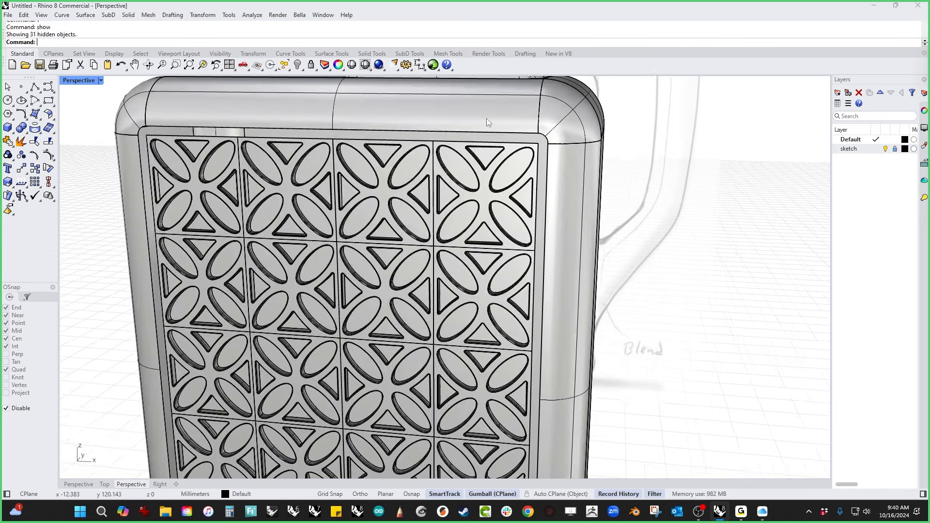
{"action": "left_click", "coordinate": [532, 164]}
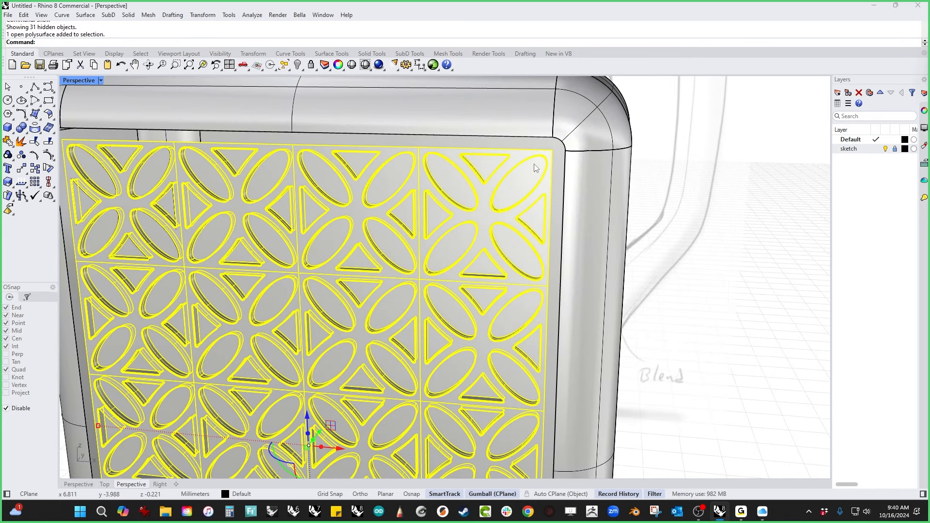
{"action": "left_click", "coordinate": [569, 154], "text": "shift"}
{"action": "left_click", "coordinate": [717, 209]}
{"action": "scroll", "coordinate": [585, 202], "scroll_direction": "down", "scroll_amount": 5}
{"action": "right_click_drag", "start_coordinate": [422, 213], "coordinate": [518, 269]}
{"action": "right_click_drag", "start_coordinate": [499, 281], "coordinate": [438, 222]}
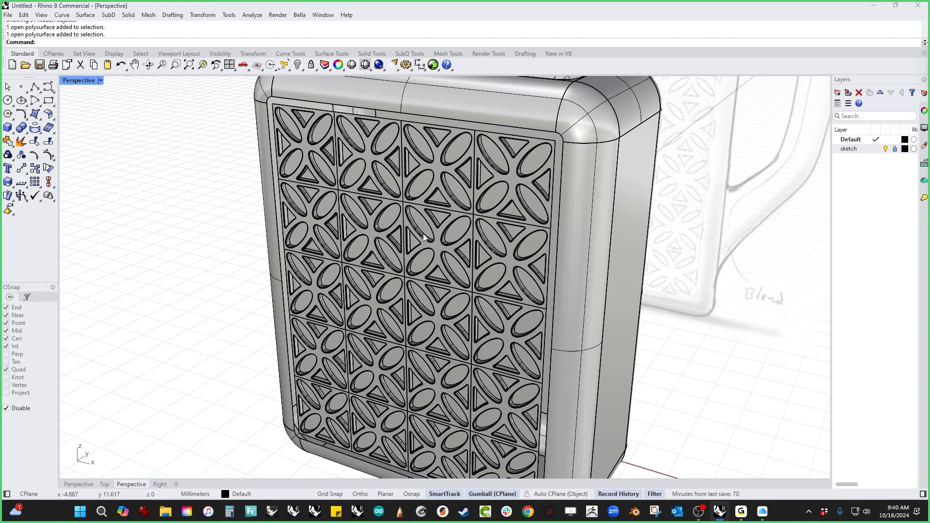
Step: Paste the copied rounded-rectangle front surface in place and hide everything except it and the pattern panel
{"action": "key", "text": "ctrl+v"}
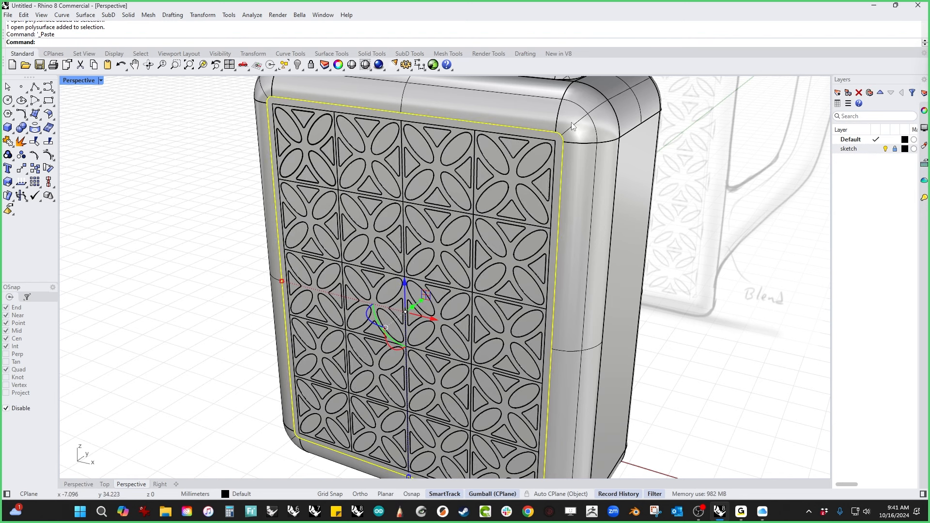
{"action": "scroll", "coordinate": [549, 129], "scroll_direction": "up", "scroll_amount": 3}
{"action": "left_click", "coordinate": [557, 179], "text": "shift"}
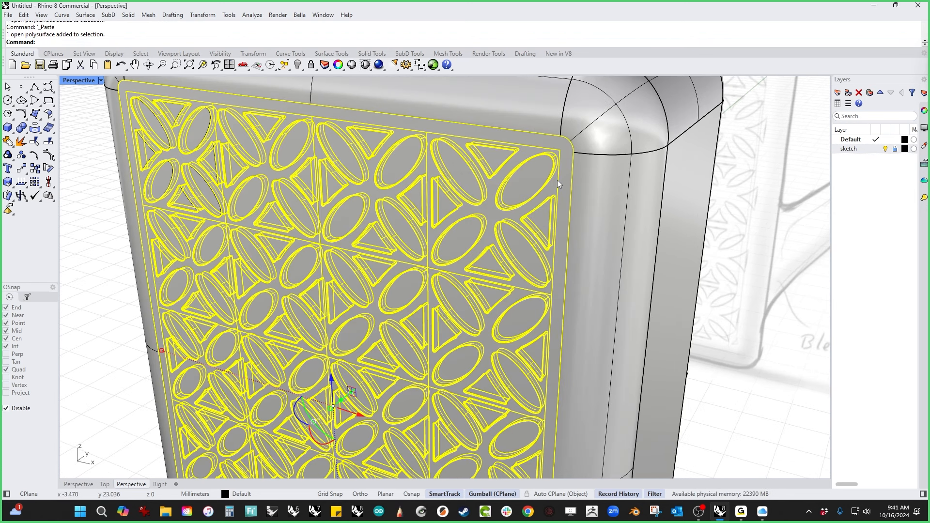
{"action": "key", "text": "ctrl+i"}
{"action": "key", "text": "ctrl+h"}
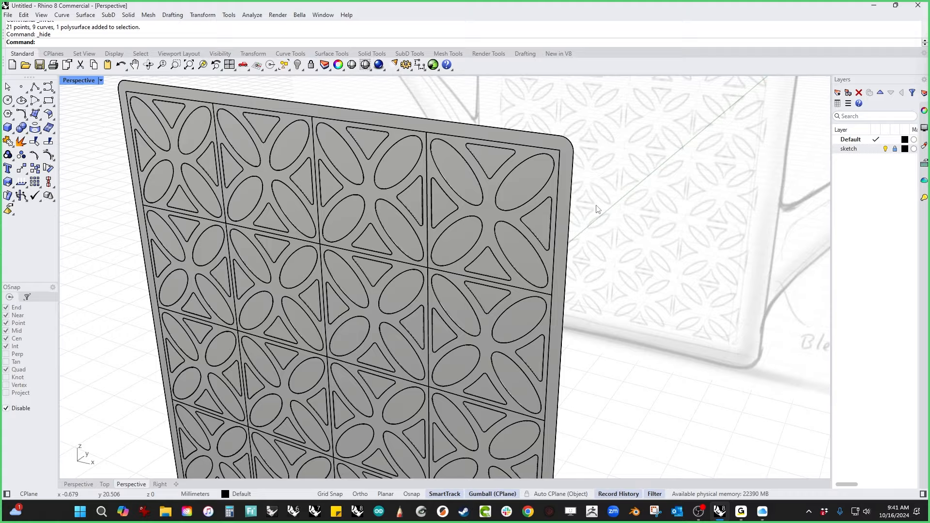
{"action": "right_click_drag", "start_coordinate": [596, 205], "coordinate": [542, 259]}
{"action": "scroll", "coordinate": [633, 246], "scroll_direction": "down", "scroll_amount": 5}
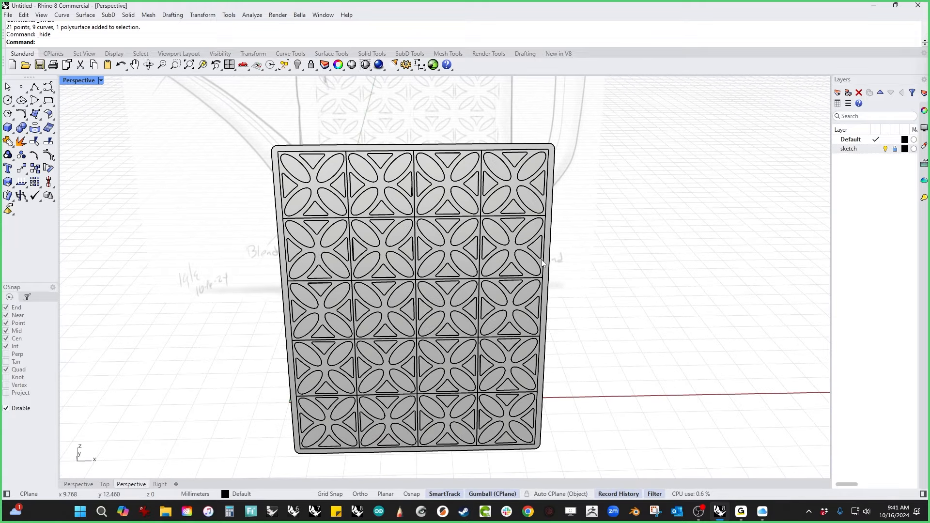
Step: Trim away the inside of the pasted front surface, using the pattern panel's four outer sides as cutting edges with selection limited to curves
{"action": "key", "text": "ctrl+t"}
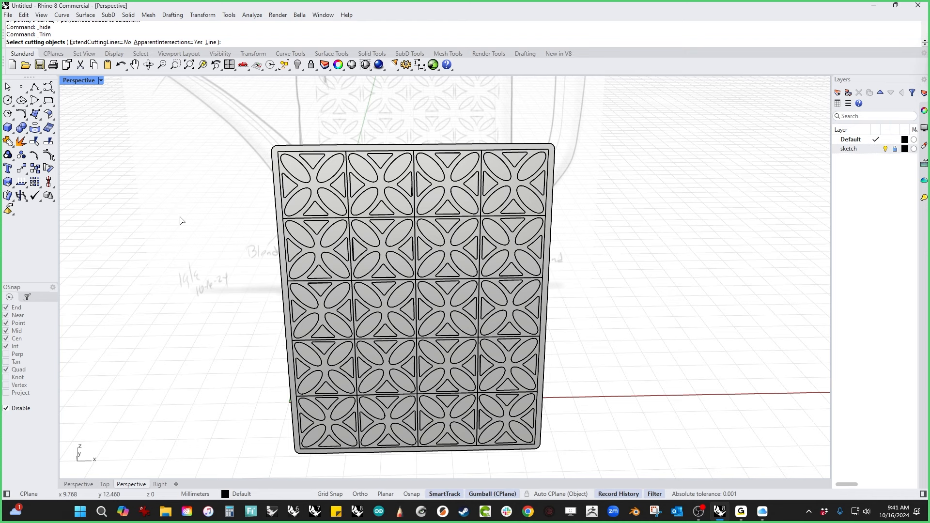
{"action": "right_click_drag", "start_coordinate": [179, 220], "coordinate": [172, 224]}
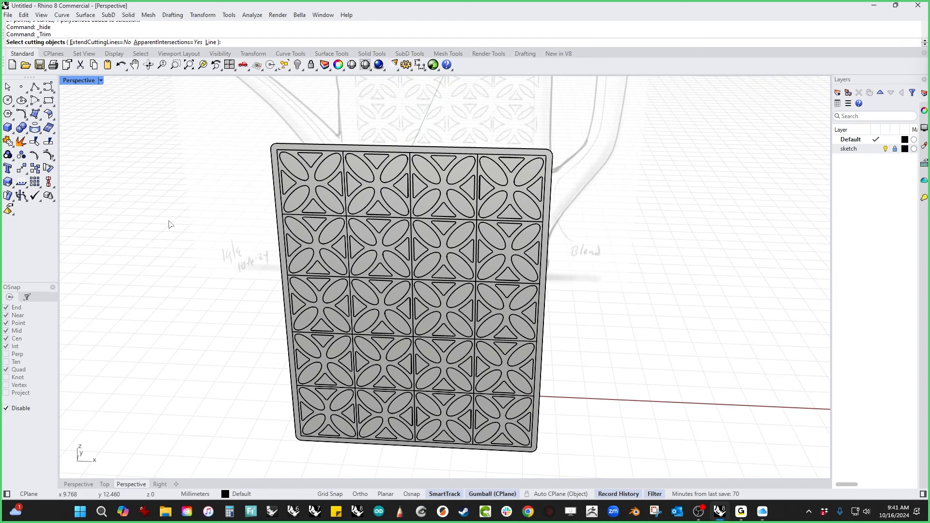
{"action": "type", "text": "crv"}
{"action": "key", "text": "Return"}
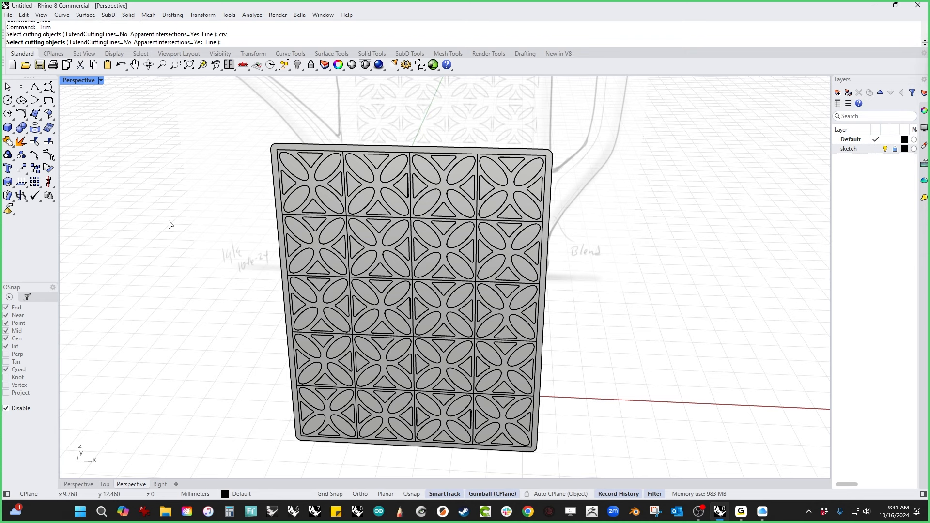
{"action": "scroll", "coordinate": [310, 167], "scroll_direction": "up", "scroll_amount": 3}
{"action": "left_click", "coordinate": [332, 144]}
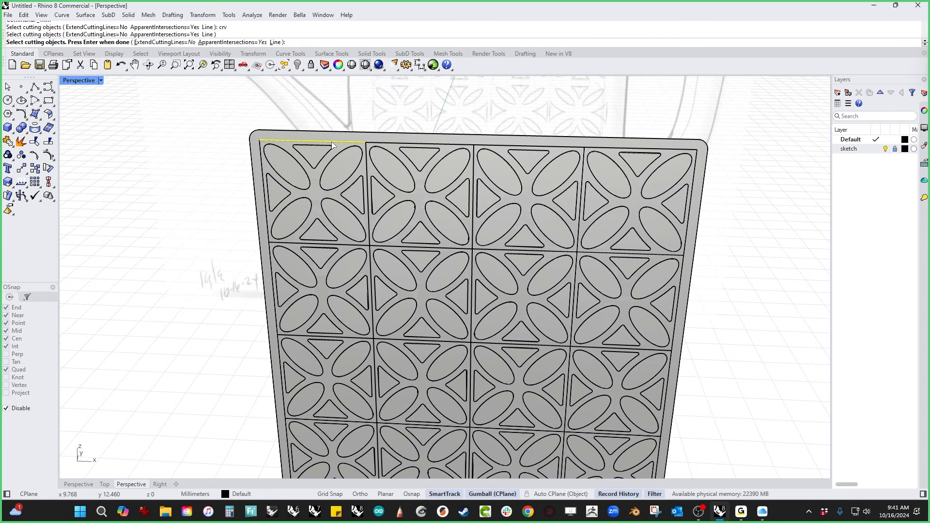
{"action": "left_click", "coordinate": [380, 144]}
{"action": "left_click", "coordinate": [530, 148]}
{"action": "left_click", "coordinate": [631, 154]}
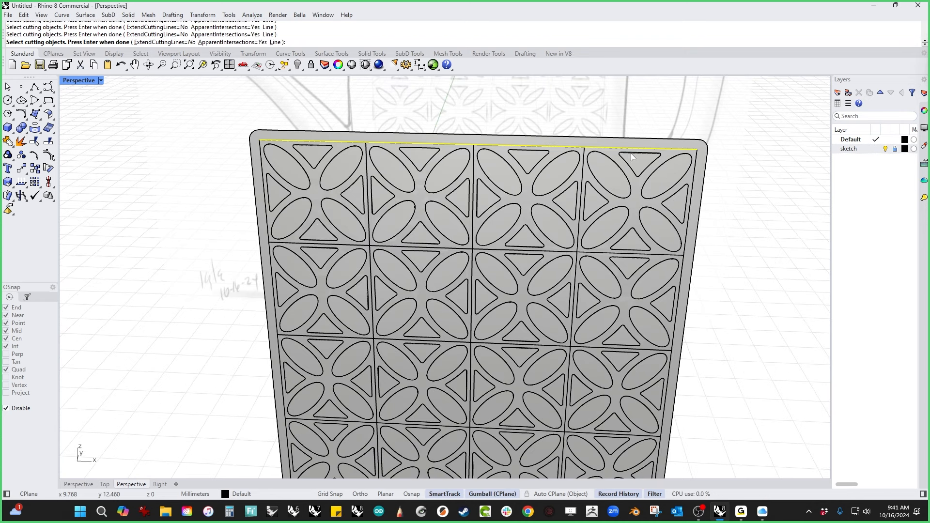
{"action": "left_click", "coordinate": [691, 195]}
{"action": "right_click_drag", "start_coordinate": [682, 281], "coordinate": [599, 281]}
{"action": "left_click", "coordinate": [592, 277]}
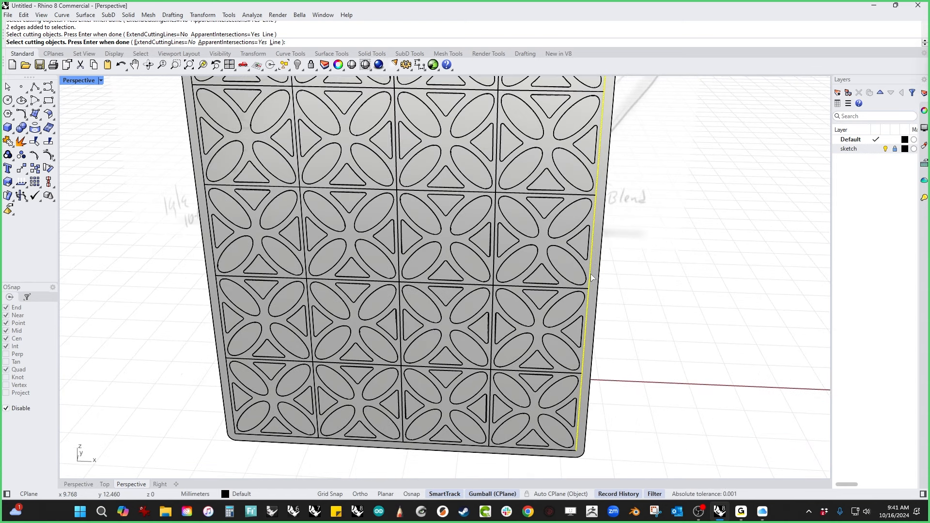
{"action": "left_click", "coordinate": [565, 451]}
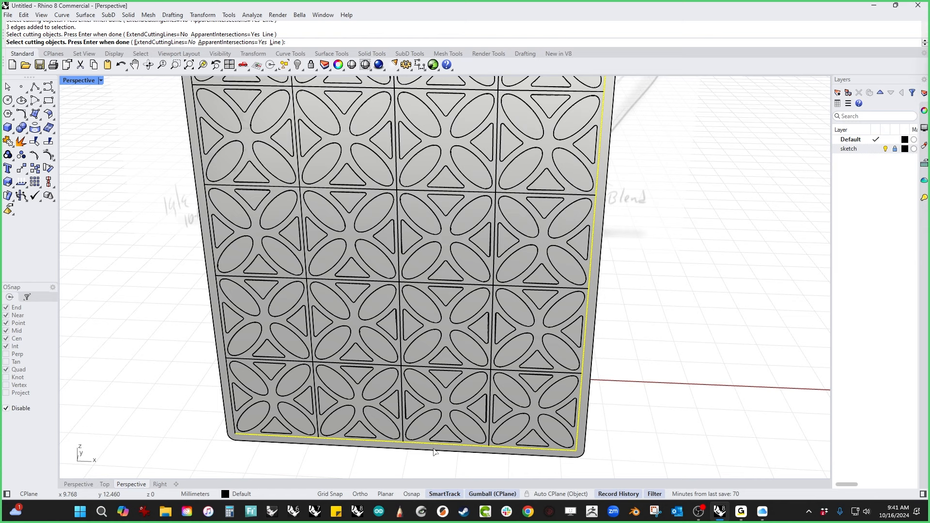
{"action": "left_click", "coordinate": [233, 427]}
{"action": "scroll", "coordinate": [189, 334], "scroll_direction": "down", "scroll_amount": 5}
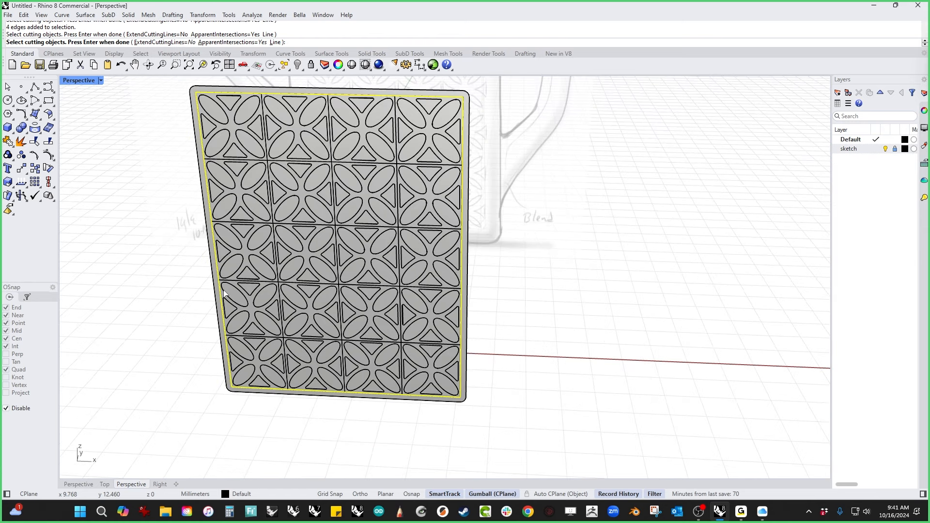
{"action": "key", "text": "Return"}
{"action": "scroll", "coordinate": [219, 179], "scroll_direction": "up", "scroll_amount": 3}
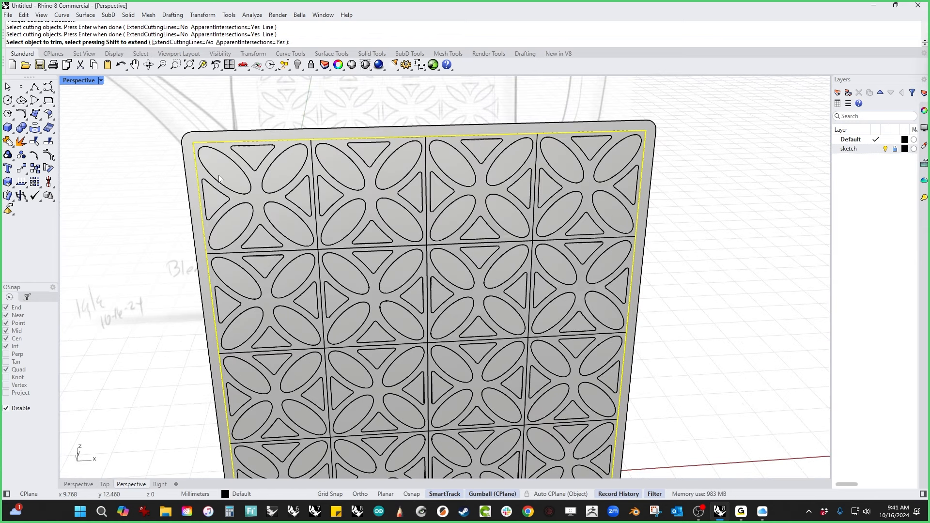
{"action": "left_click", "coordinate": [228, 176]}
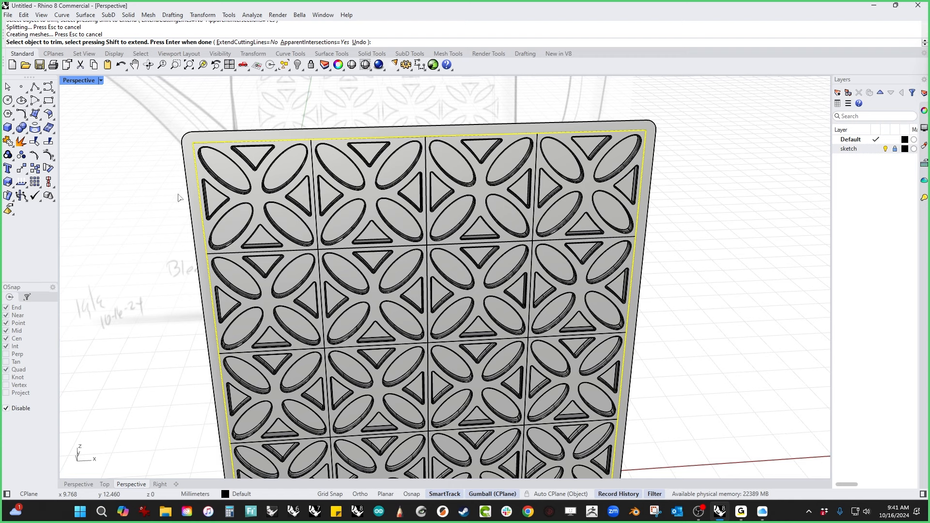
Step: Finish the trim and join the remaining border surface with the embossed pattern panel into one polysurface
{"action": "key", "text": "Return"}
{"action": "left_click", "coordinate": [199, 168]}
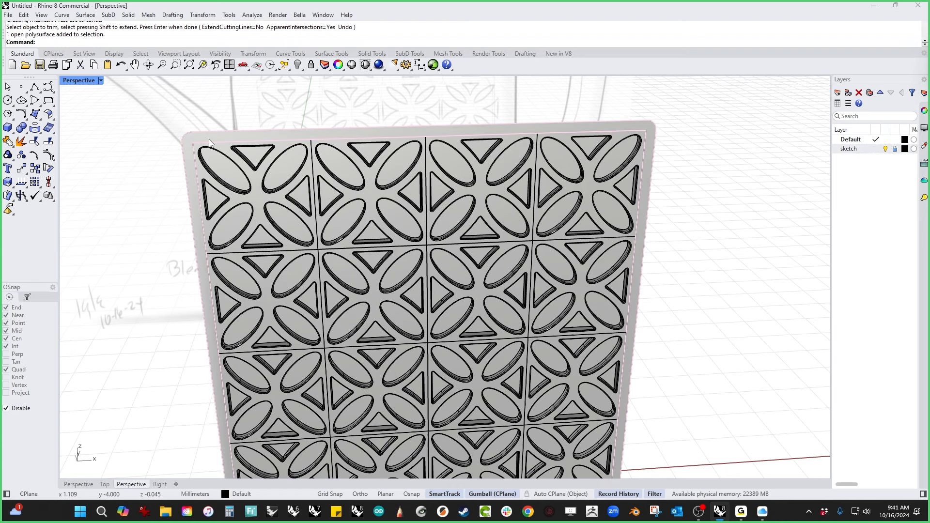
{"action": "left_click", "coordinate": [209, 143]}
{"action": "left_click", "coordinate": [228, 174]}
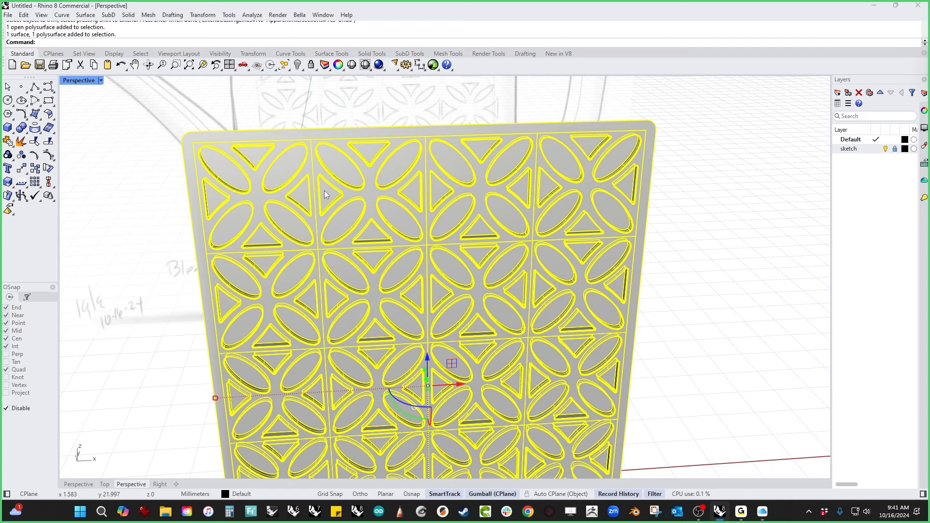
{"action": "key", "text": "ctrl+j"}
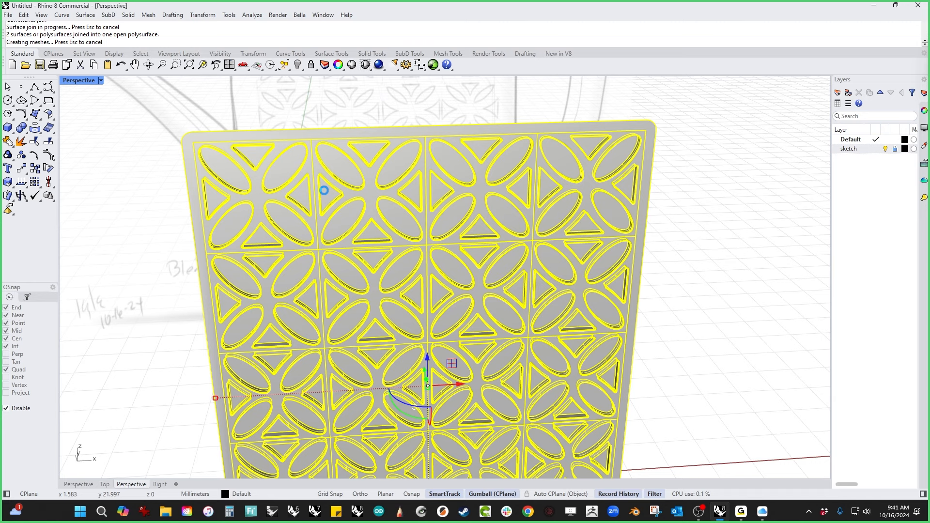
Step: Check the joined front panel with Show Edges for naked edges, examining its outer border
{"action": "scroll", "coordinate": [122, 195], "scroll_direction": "up", "scroll_amount": 2}
{"action": "middle_click", "coordinate": [122, 194]}
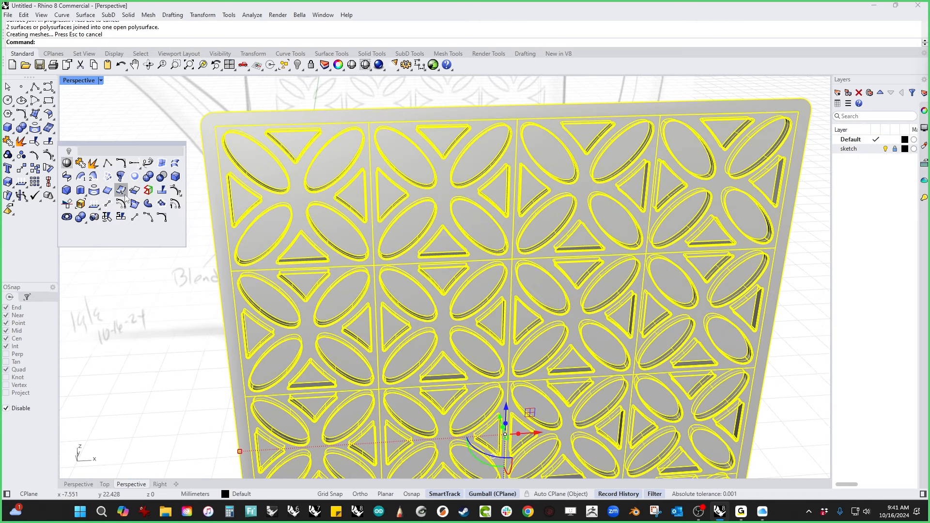
{"action": "left_click", "coordinate": [149, 190]}
{"action": "left_click", "coordinate": [512, 200]}
{"action": "scroll", "coordinate": [247, 167], "scroll_direction": "up", "scroll_amount": 2}
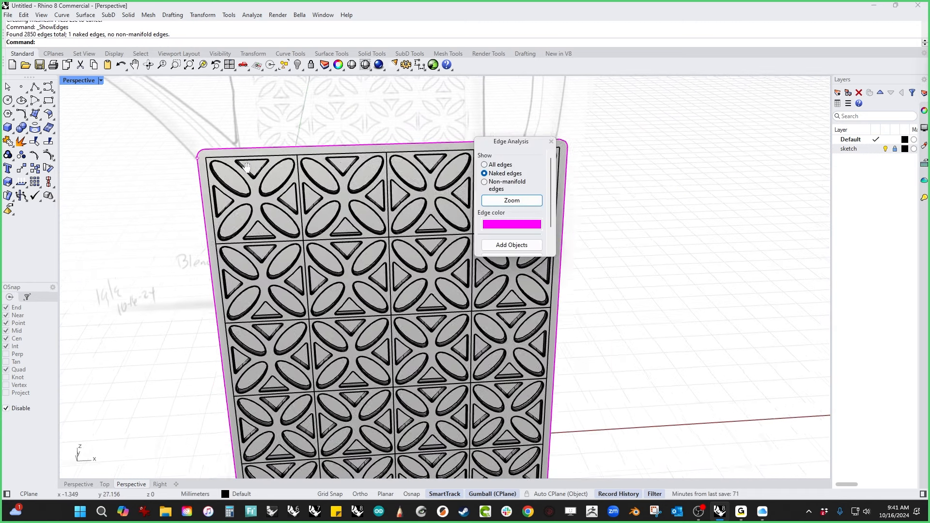
{"action": "right_click_drag", "start_coordinate": [247, 167], "coordinate": [200, 164], "text": "shift"}
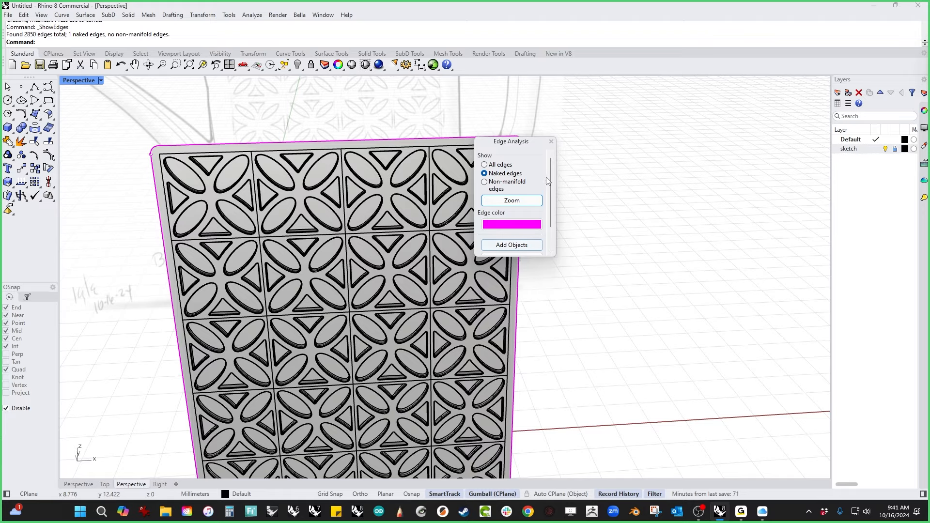
{"action": "key", "text": "Escape"}
Step: Save the model to the Desktop as "watering can demo" in Rhino 8 3D Models format
{"action": "scroll", "coordinate": [544, 321], "scroll_direction": "down", "scroll_amount": 3}
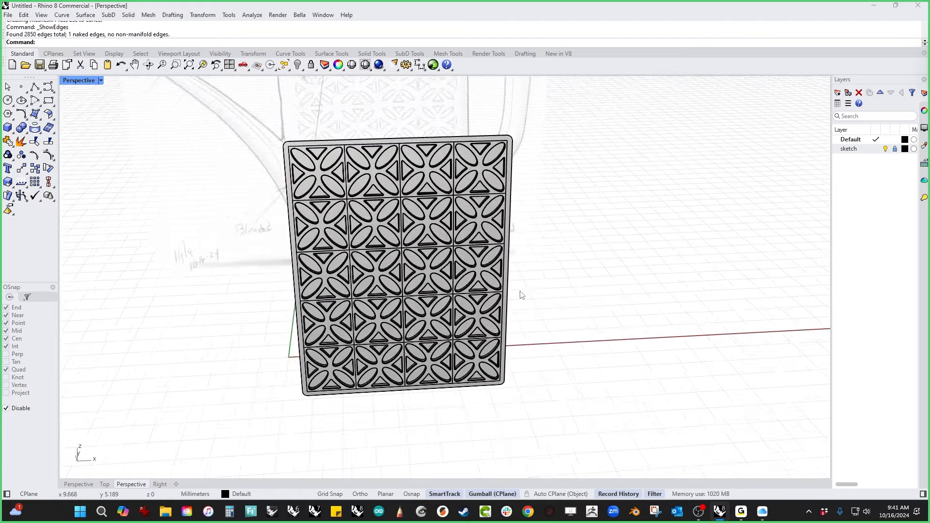
{"action": "right_click_drag", "start_coordinate": [520, 295], "coordinate": [468, 366]}
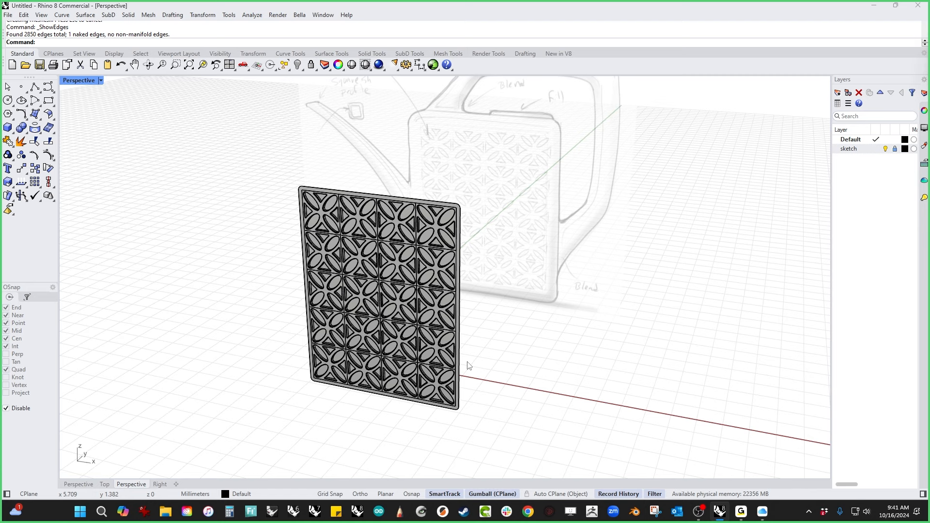
{"action": "left_click", "coordinate": [11, 14]}
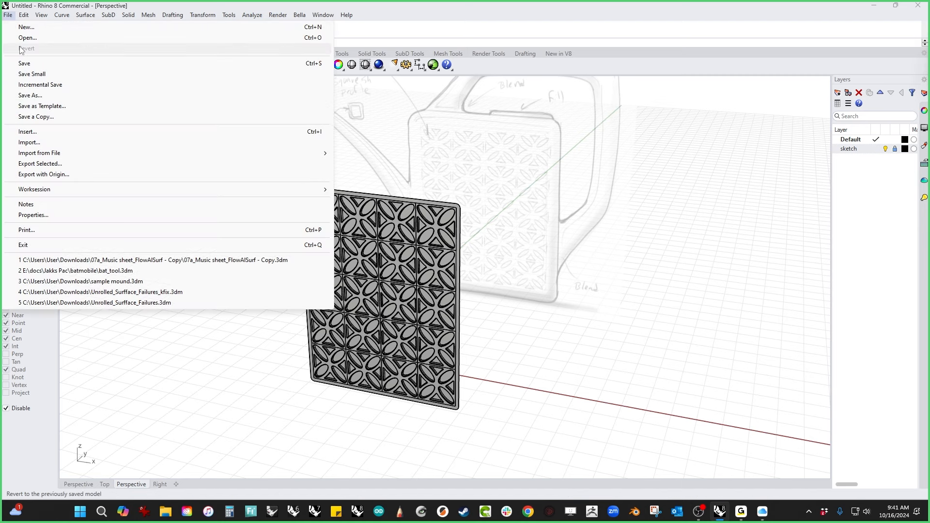
{"action": "left_click", "coordinate": [30, 95]}
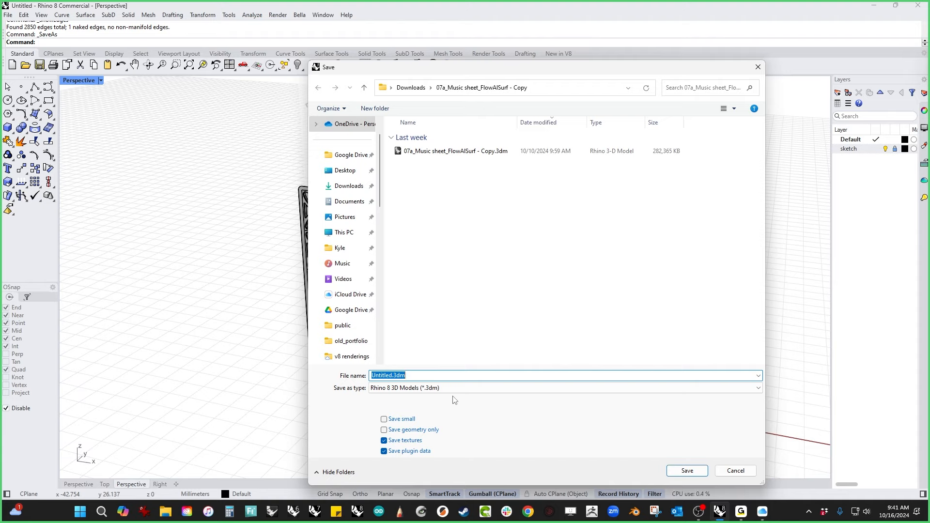
{"action": "type", "text": "watering can demo"}
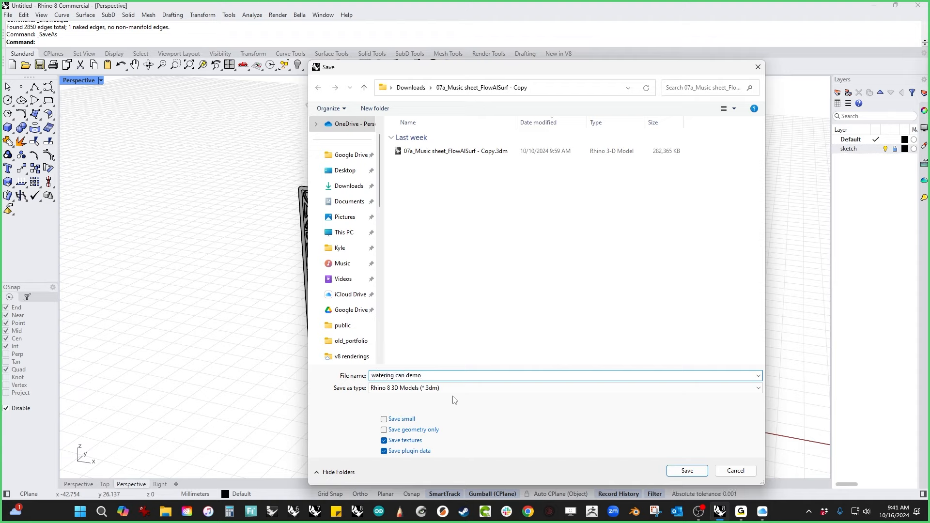
{"action": "left_click", "coordinate": [345, 170]}
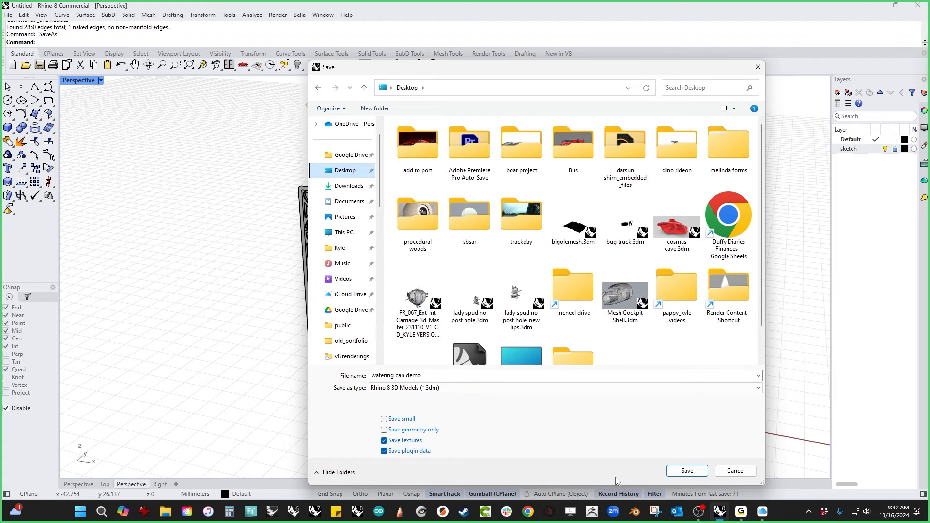
{"action": "left_click", "coordinate": [687, 470]}
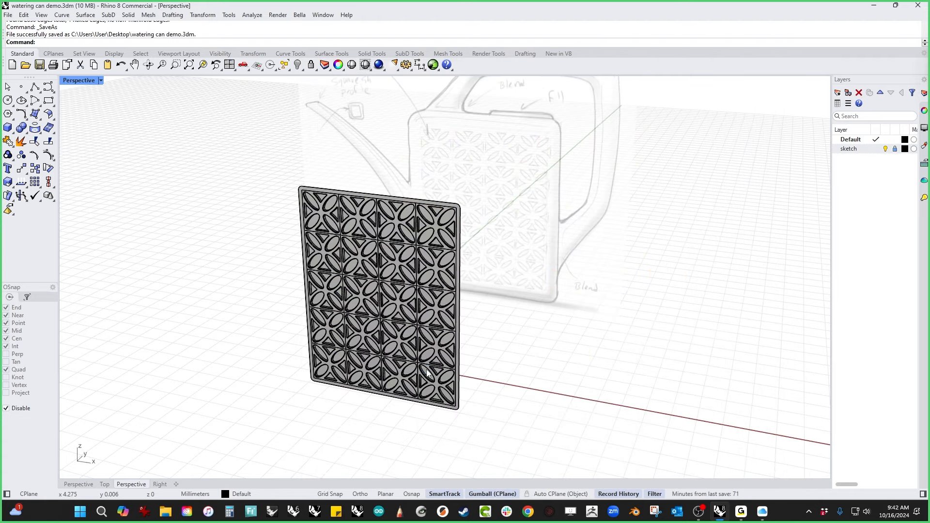
Step: Examine the joined front panel up close, looking at the seams between the individual pattern tiles
{"action": "scroll", "coordinate": [391, 359], "scroll_direction": "up", "scroll_amount": 3}
{"action": "left_click", "coordinate": [350, 245]}
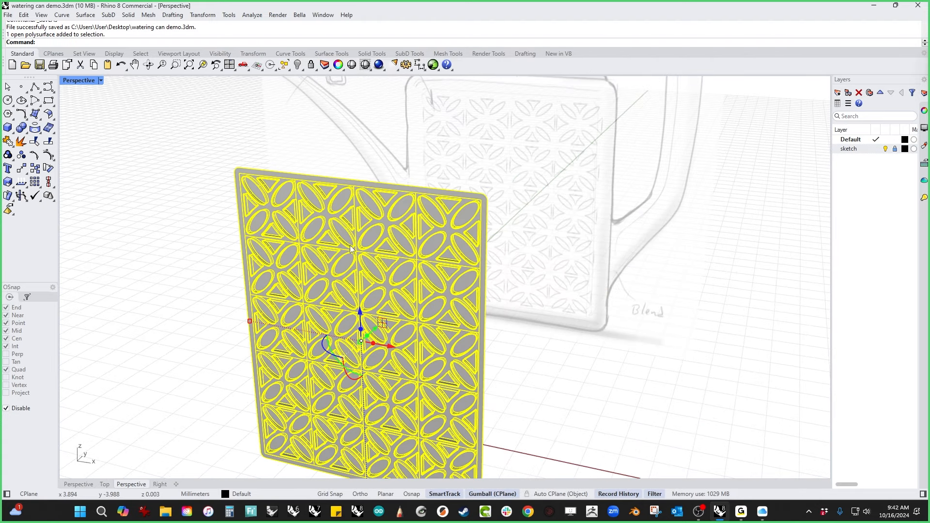
{"action": "left_click", "coordinate": [221, 189]}
{"action": "right_click_drag", "start_coordinate": [216, 293], "coordinate": [296, 220]}
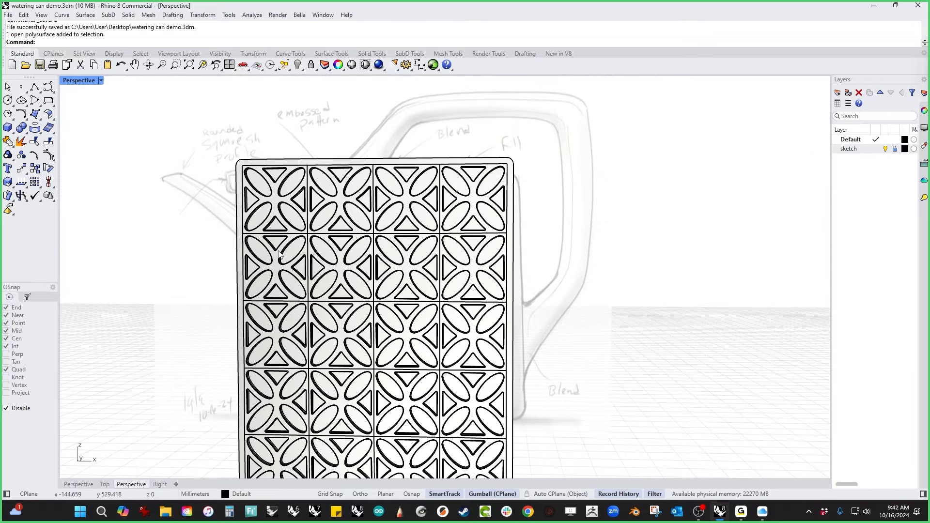
{"action": "scroll", "coordinate": [296, 221], "scroll_direction": "up", "scroll_amount": 10}
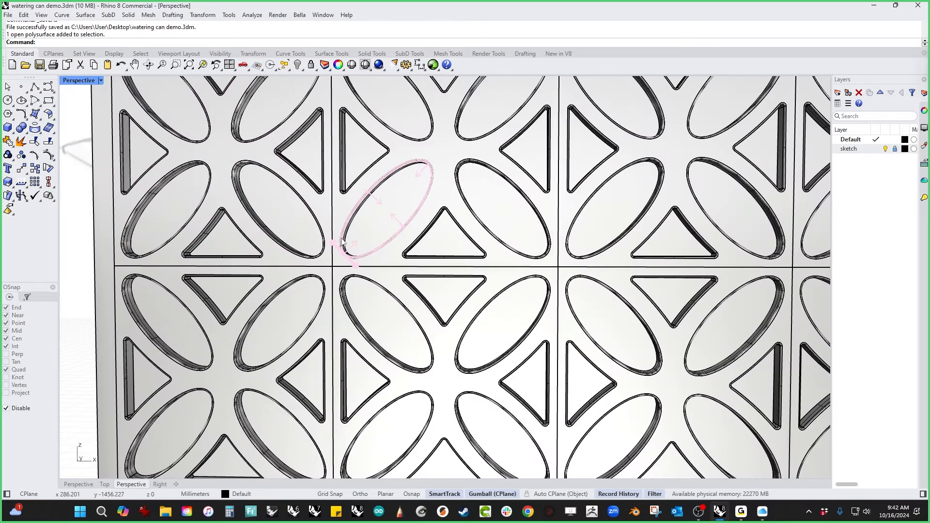
{"action": "scroll", "coordinate": [167, 378], "scroll_direction": "down", "scroll_amount": 12}
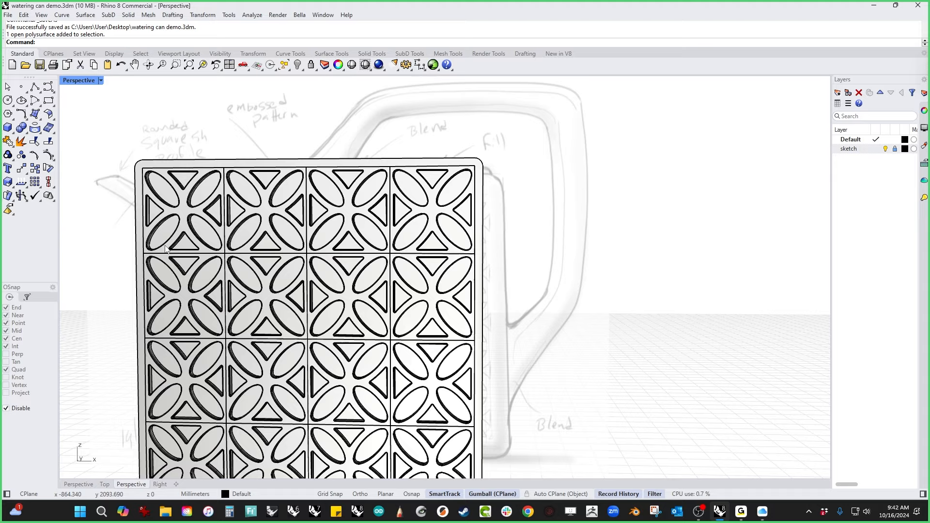
{"action": "right_click_drag", "start_coordinate": [388, 244], "coordinate": [325, 293]}
{"action": "mouse_move", "coordinate": [415, 336]}
{"action": "right_mouse_down"}
{"action": "mouse_move", "coordinate": [429, 297]}
{"action": "mouse_move", "coordinate": [472, 310]}
{"action": "right_mouse_up"}
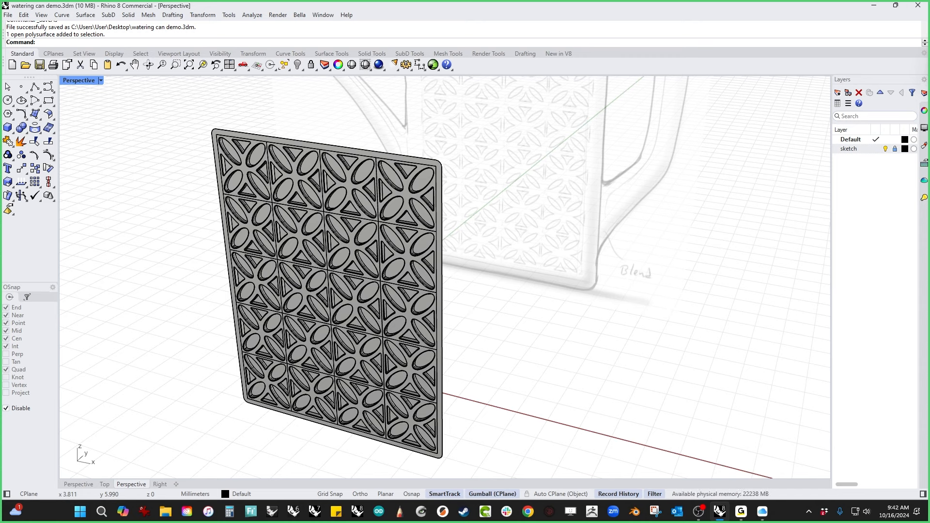
Step: Merge all coplanar faces of the front panel with MergeAllCoplanarFaces
{"action": "type", "text": "Merge2MeshFaces"}
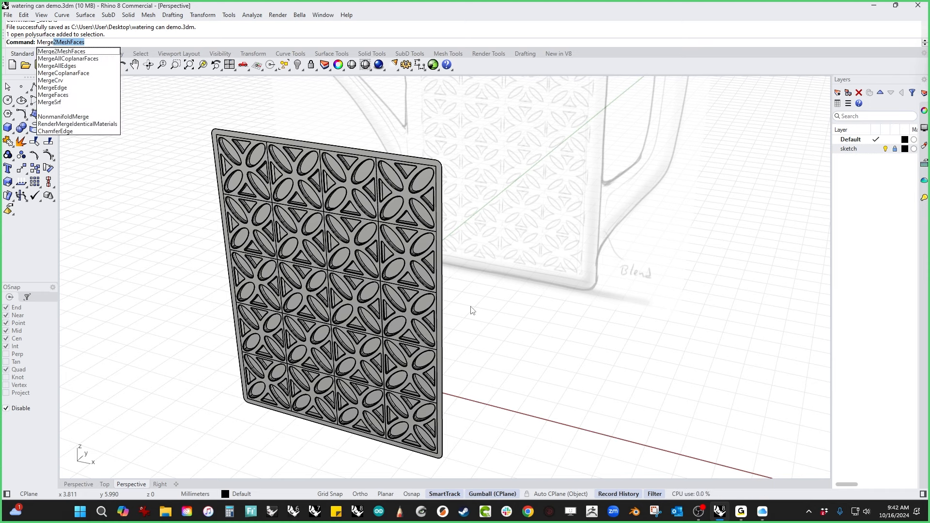
{"action": "left_click", "coordinate": [79, 59]}
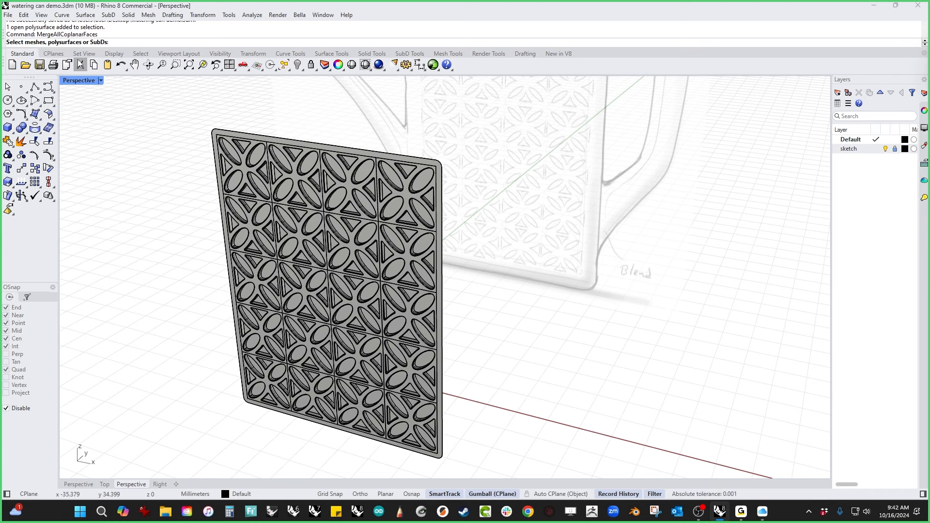
{"action": "left_click", "coordinate": [307, 149]}
{"action": "right_click", "coordinate": [515, 162]}
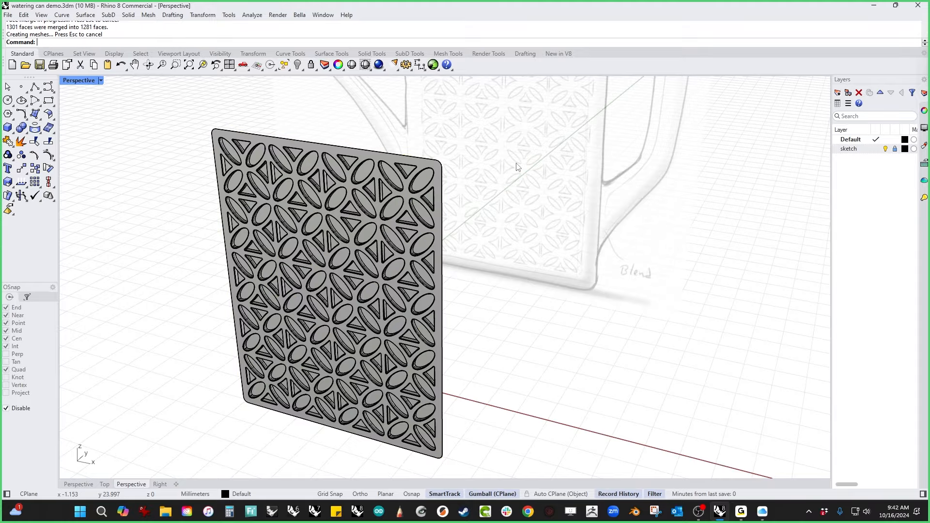
Step: Inspect the merged front face of the panel by sub-selecting it and viewing it from several angles
{"action": "mouse_move", "coordinate": [516, 166]}
{"action": "right_mouse_down"}
{"action": "mouse_move", "coordinate": [512, 242]}
{"action": "mouse_move", "coordinate": [511, 168]}
{"action": "mouse_move", "coordinate": [492, 175]}
{"action": "mouse_move", "coordinate": [472, 219]}
{"action": "right_mouse_up"}
{"action": "scroll", "coordinate": [453, 215], "scroll_direction": "up", "scroll_amount": 8}
{"action": "left_click", "coordinate": [438, 203]}
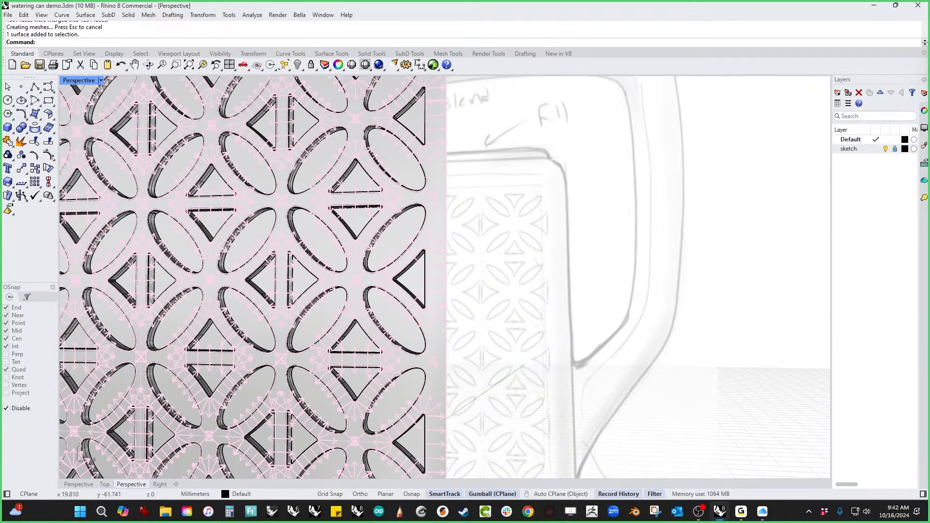
{"action": "scroll", "coordinate": [446, 242], "scroll_direction": "down", "scroll_amount": 8}
{"action": "mouse_move", "coordinate": [480, 261]}
{"action": "right_mouse_down"}
{"action": "mouse_move", "coordinate": [347, 275]}
{"action": "mouse_move", "coordinate": [295, 263]}
{"action": "mouse_move", "coordinate": [479, 264]}
{"action": "right_mouse_up"}
{"action": "left_click", "coordinate": [501, 271]}
{"action": "right_click_drag", "start_coordinate": [495, 391], "coordinate": [516, 371]}
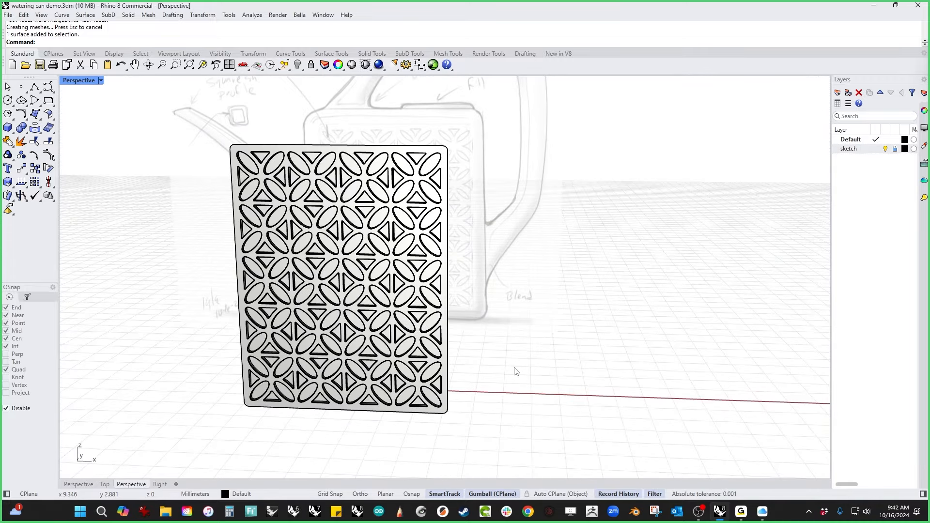
{"action": "right_click_drag", "start_coordinate": [517, 371], "coordinate": [507, 396]}
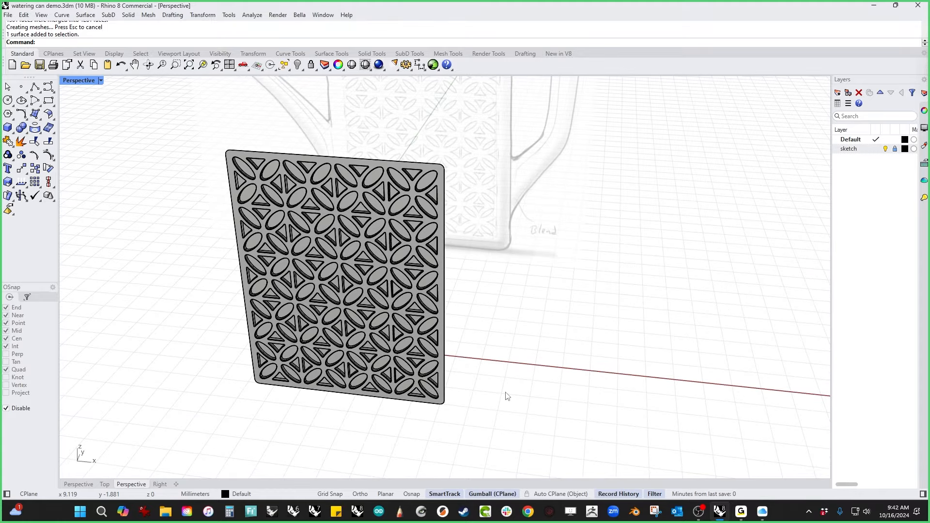
Step: Show all hidden objects and delete the flat back face of the filleted box body
{"action": "type", "text": "show"}
{"action": "key", "text": "Return"}
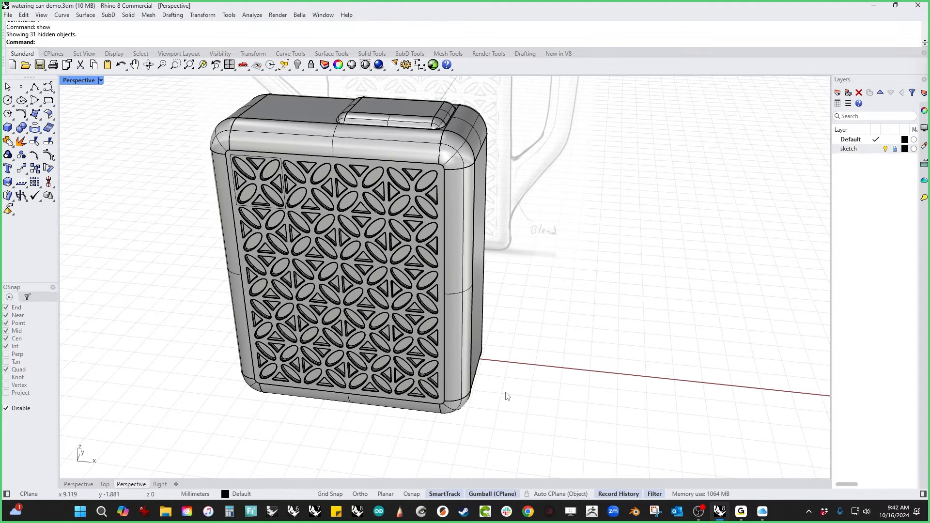
{"action": "mouse_move", "coordinate": [507, 396]}
{"action": "right_mouse_down"}
{"action": "mouse_move", "coordinate": [504, 341]}
{"action": "mouse_move", "coordinate": [473, 350]}
{"action": "mouse_move", "coordinate": [395, 335]}
{"action": "right_mouse_up"}
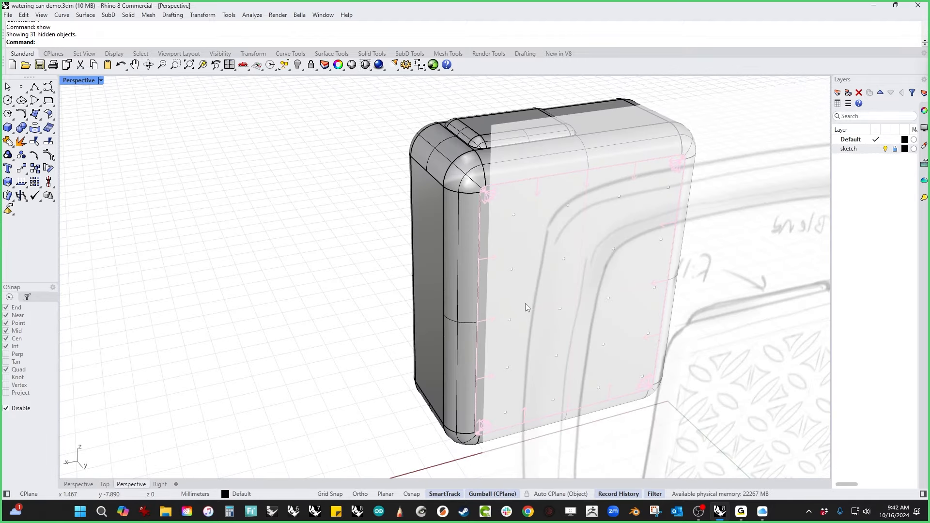
{"action": "left_click", "coordinate": [527, 307]}
{"action": "key", "text": "Delete"}
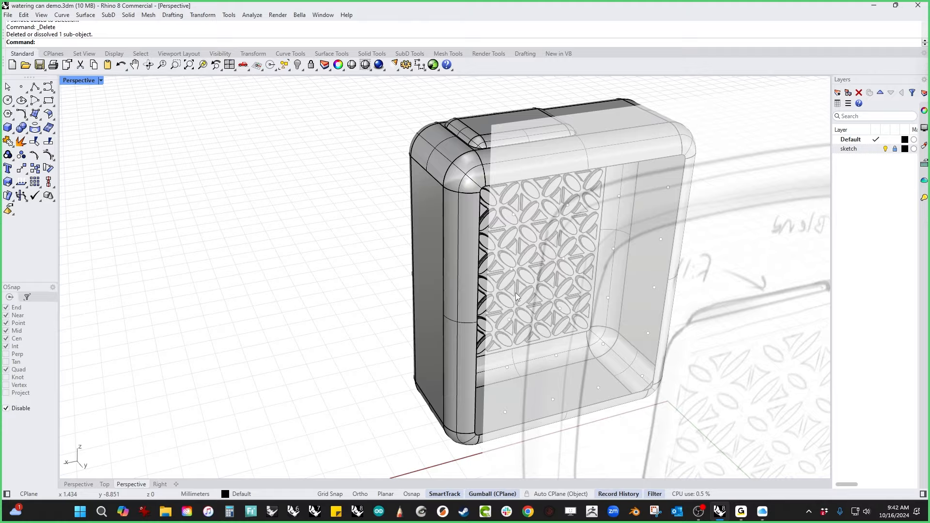
Step: Mirror a copy of the pattern panel onto the body's open back, across a plane through the midpoint of the body's side
{"action": "left_click", "coordinate": [516, 301]}
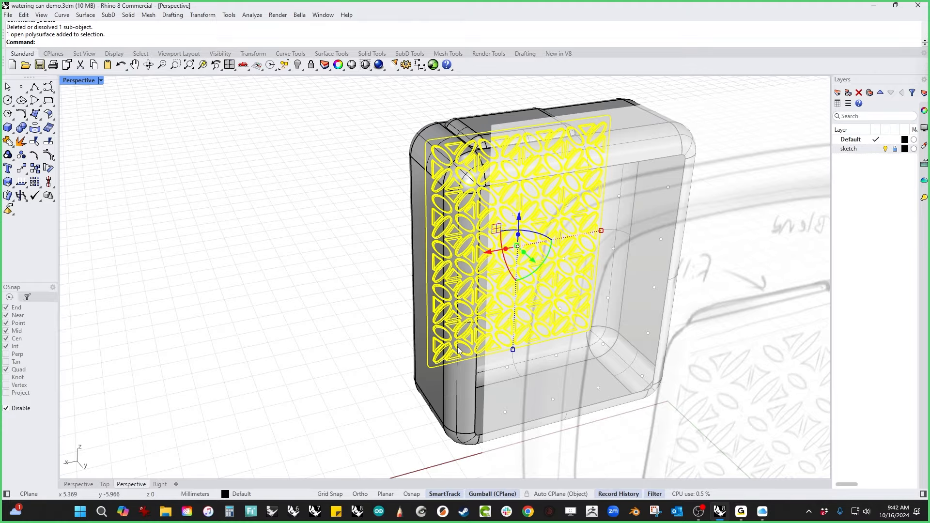
{"action": "type", "text": "M"}
{"action": "key", "text": "Return"}
{"action": "right_click_drag", "start_coordinate": [472, 150], "coordinate": [433, 345]}
{"action": "scroll", "coordinate": [455, 196], "scroll_direction": "up", "scroll_amount": 4}
{"action": "key", "text": "alt"}
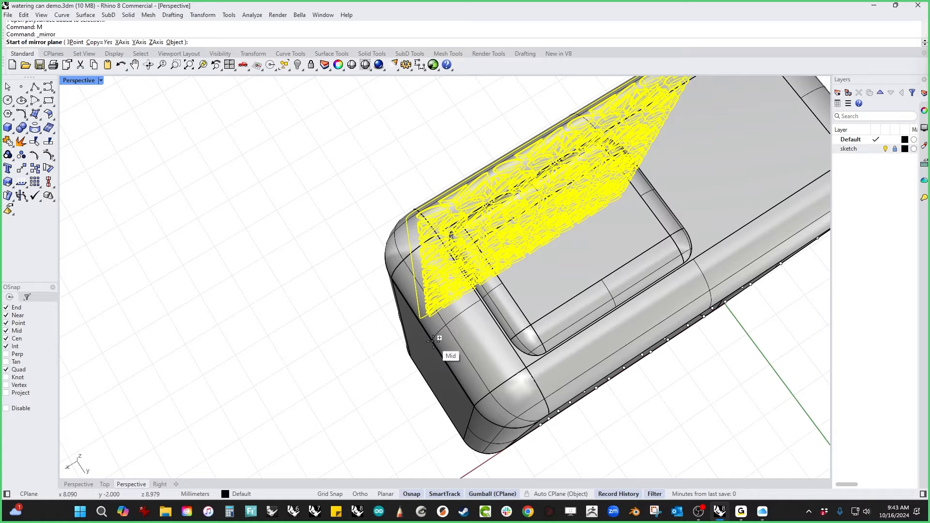
{"action": "left_click", "coordinate": [434, 341]}
{"action": "left_click", "coordinate": [378, 373]}
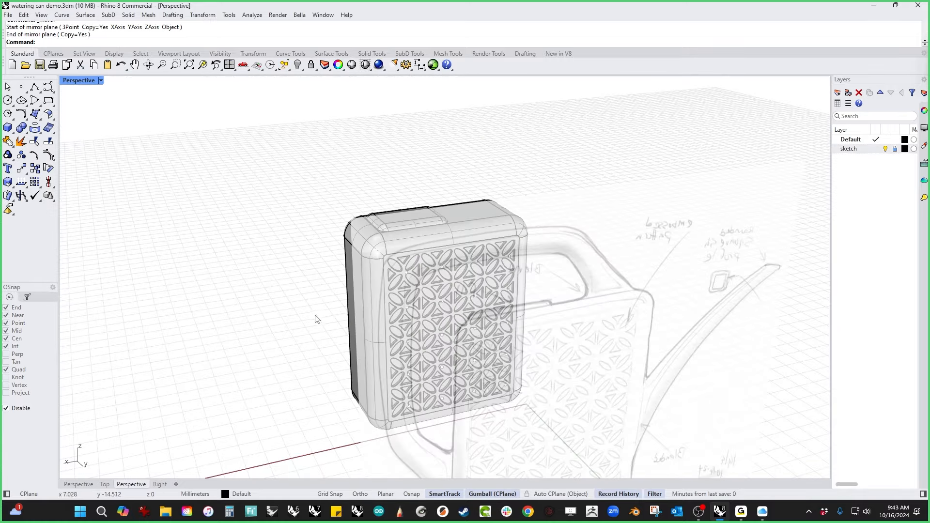
Step: Join the box body with the front and back pattern panels, accepting the break in history
{"action": "right_click_drag", "start_coordinate": [315, 315], "coordinate": [453, 324]}
{"action": "left_click_drag", "start_coordinate": [577, 237], "coordinate": [278, 373]}
{"action": "mouse_move", "coordinate": [281, 377]}
{"action": "right_mouse_down"}
{"action": "mouse_move", "coordinate": [391, 425]}
{"action": "mouse_move", "coordinate": [381, 425]}
{"action": "right_mouse_up"}
{"action": "key", "text": "ctrl+j"}
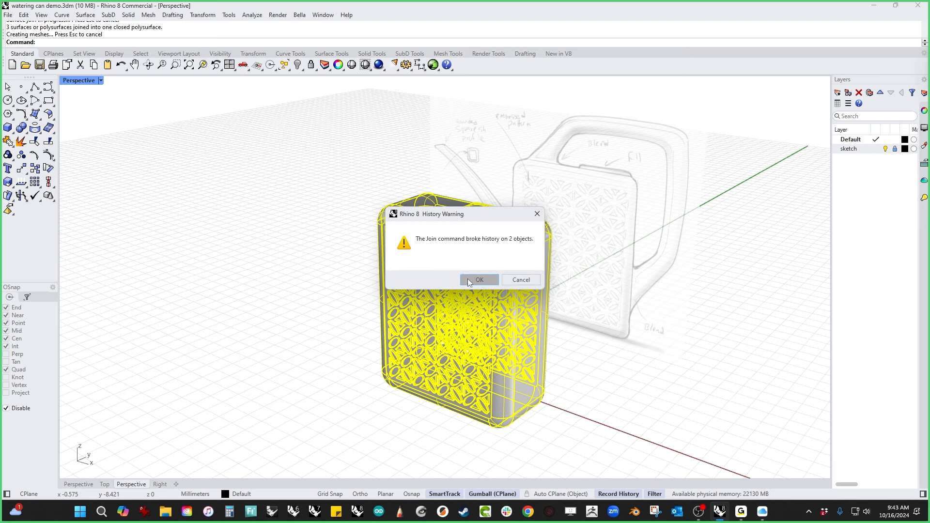
{"action": "left_click", "coordinate": [468, 280]}
Step: Check the joined watering can body for closure and naked edges using the command history and Show Edges
{"action": "left_click_drag", "start_coordinate": [162, 28], "coordinate": [112, 32]}
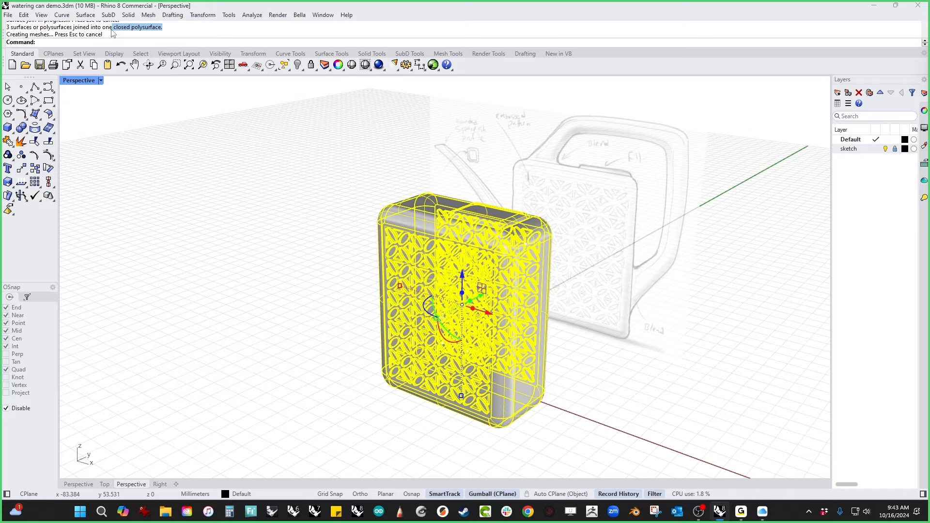
{"action": "middle_click", "coordinate": [210, 261]}
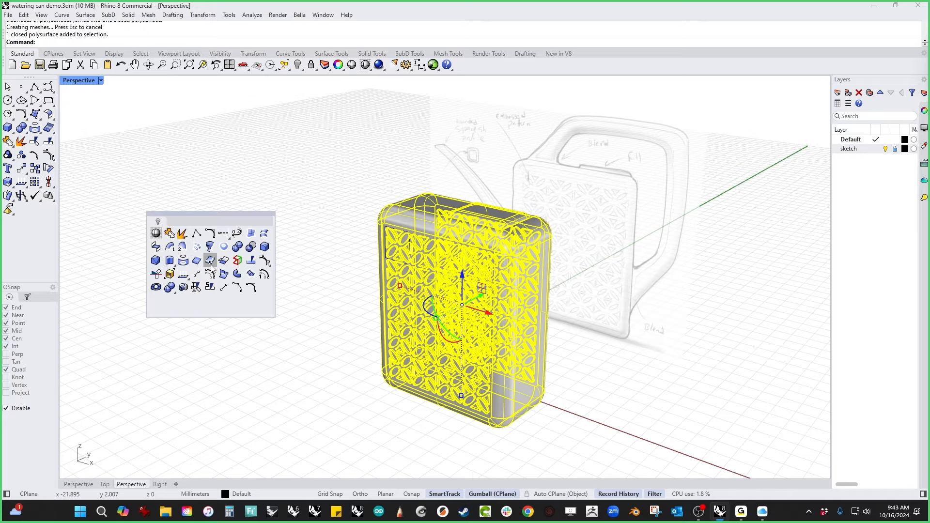
{"action": "left_click", "coordinate": [237, 260]}
{"action": "right_click_drag", "start_coordinate": [237, 272], "coordinate": [201, 317]}
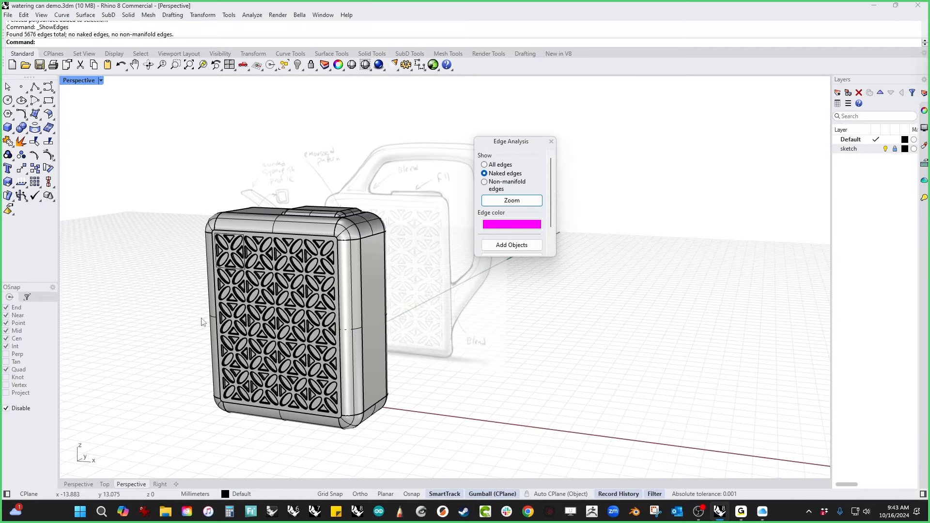
{"action": "left_click", "coordinate": [551, 141]}
{"action": "right_click_drag", "start_coordinate": [507, 241], "coordinate": [450, 357]}
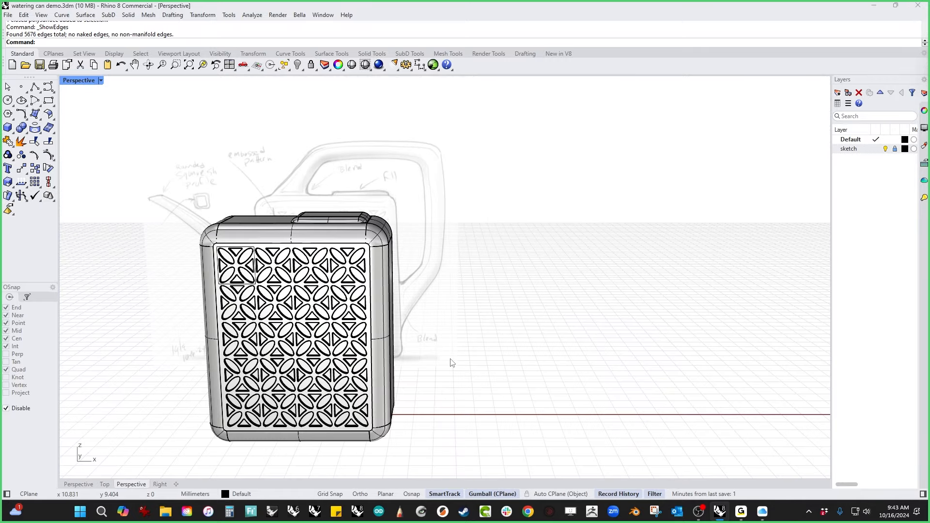
Step: Save the file and draw a straight line in the Front view along the sketched spout, from its tip into the body
{"action": "right_click_drag", "start_coordinate": [450, 362], "coordinate": [252, 374]}
{"action": "key", "text": "ctrl+s"}
{"action": "key", "text": "ctrl+F2"}
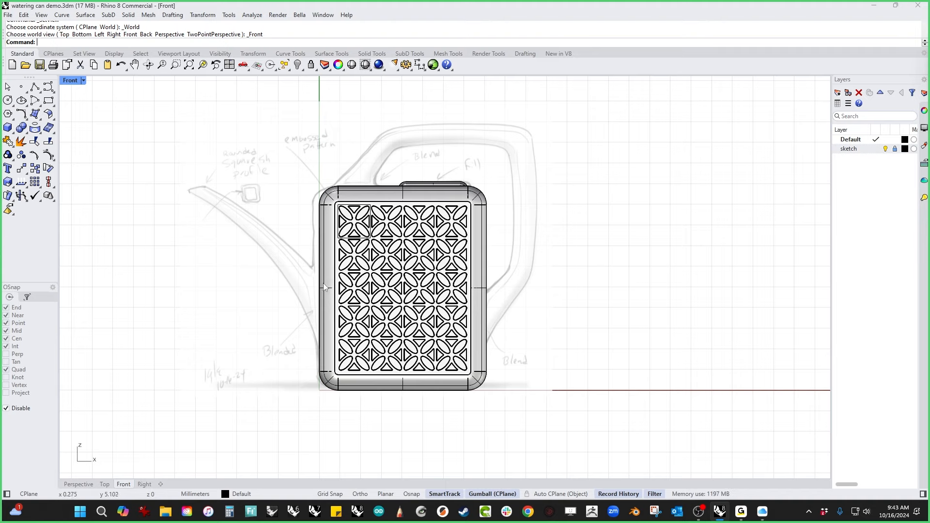
{"action": "scroll", "coordinate": [260, 191], "scroll_direction": "up", "scroll_amount": 3}
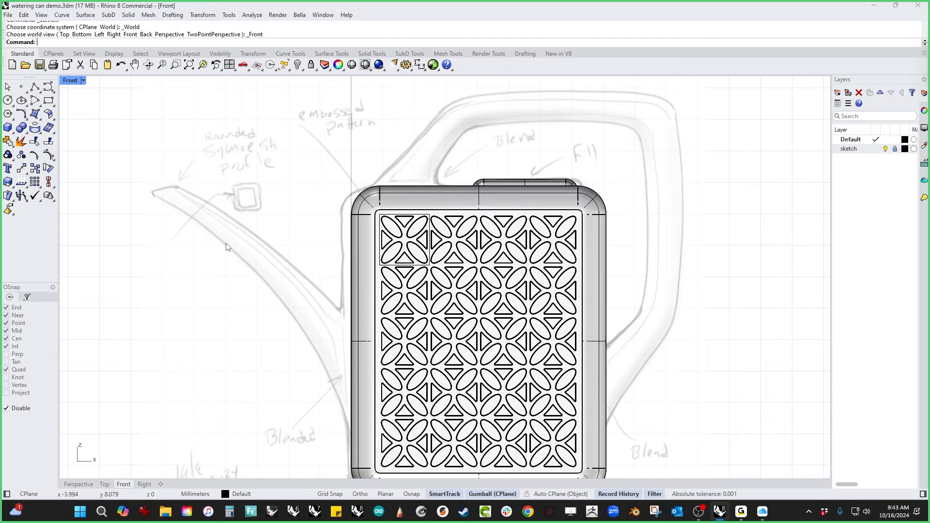
{"action": "left_click", "coordinate": [34, 87]}
{"action": "left_click", "coordinate": [159, 184]}
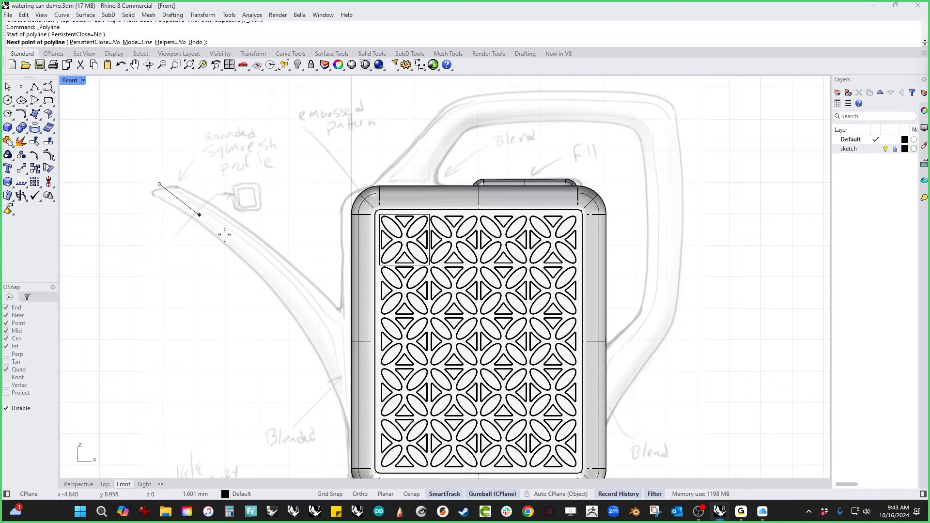
{"action": "left_click", "coordinate": [411, 401]}
{"action": "right_click", "coordinate": [411, 401]}
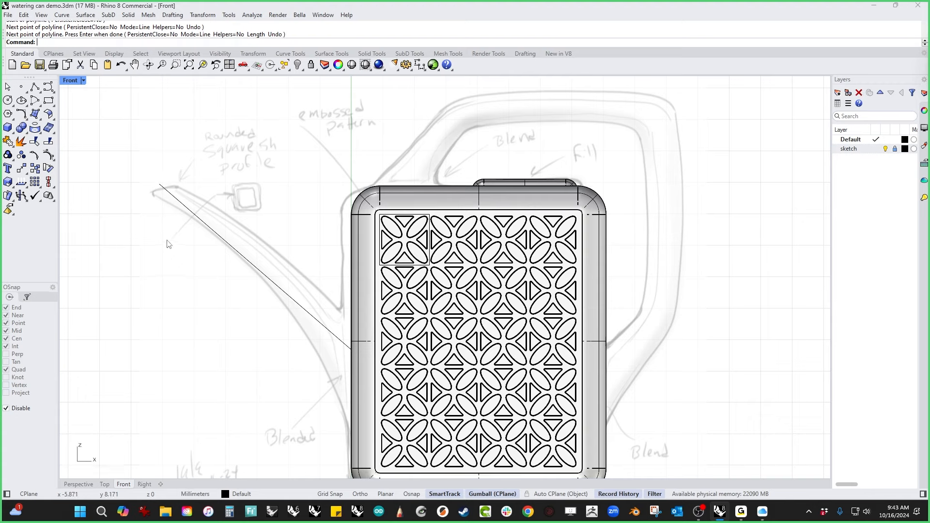
Step: Draw a small rounded rectangle around the spout line, perpendicular to it and centred on its tip end, with small arc corners
{"action": "left_click", "coordinate": [49, 101]}
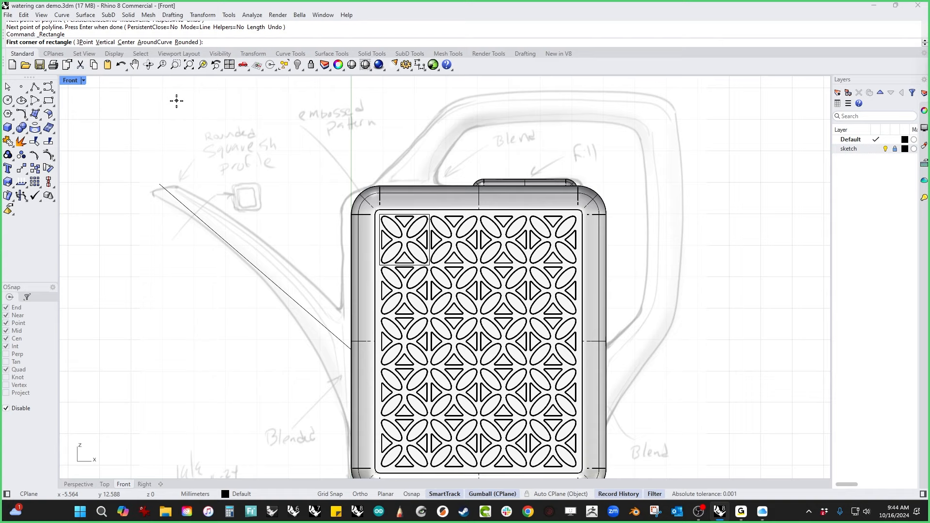
{"action": "left_click", "coordinate": [187, 43]}
{"action": "left_click", "coordinate": [147, 45]}
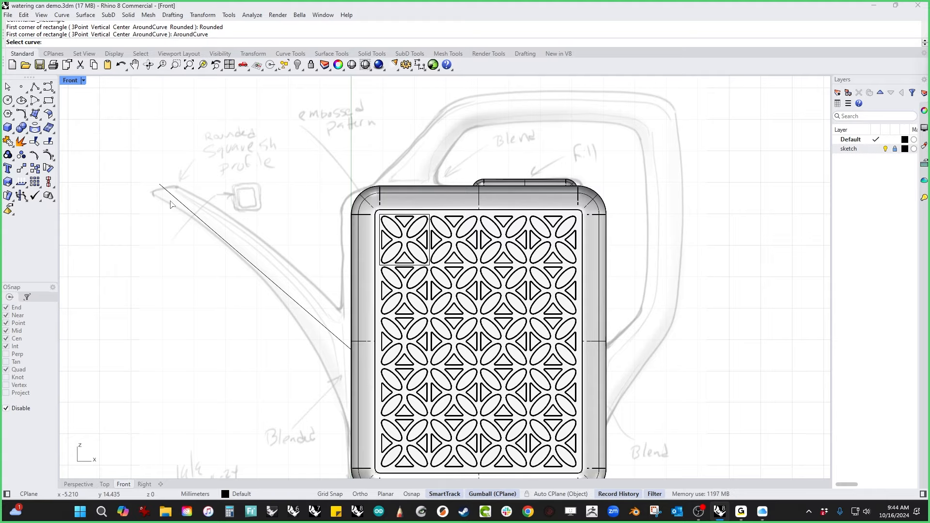
{"action": "key", "text": "ctrl+F4"}
{"action": "right_click_drag", "start_coordinate": [170, 204], "coordinate": [246, 242]}
{"action": "scroll", "coordinate": [246, 242], "scroll_direction": "up", "scroll_amount": 5}
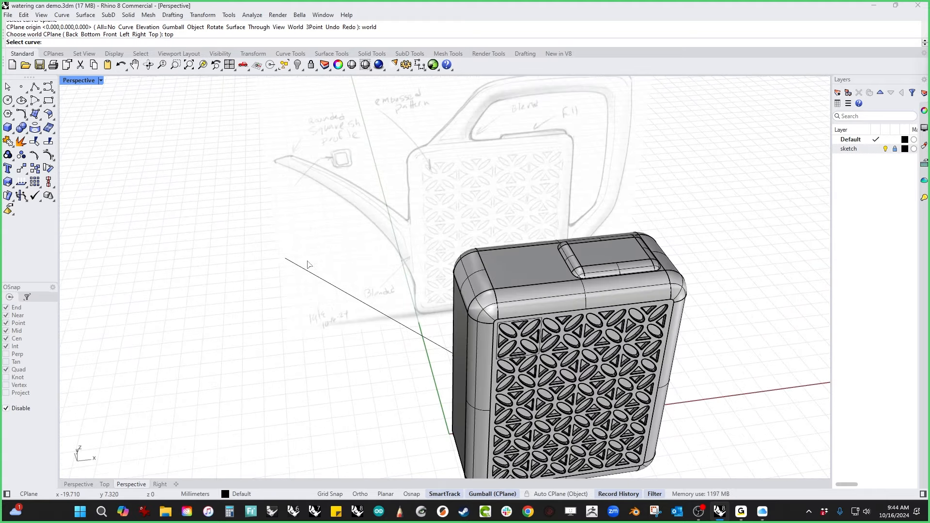
{"action": "left_click", "coordinate": [292, 269]}
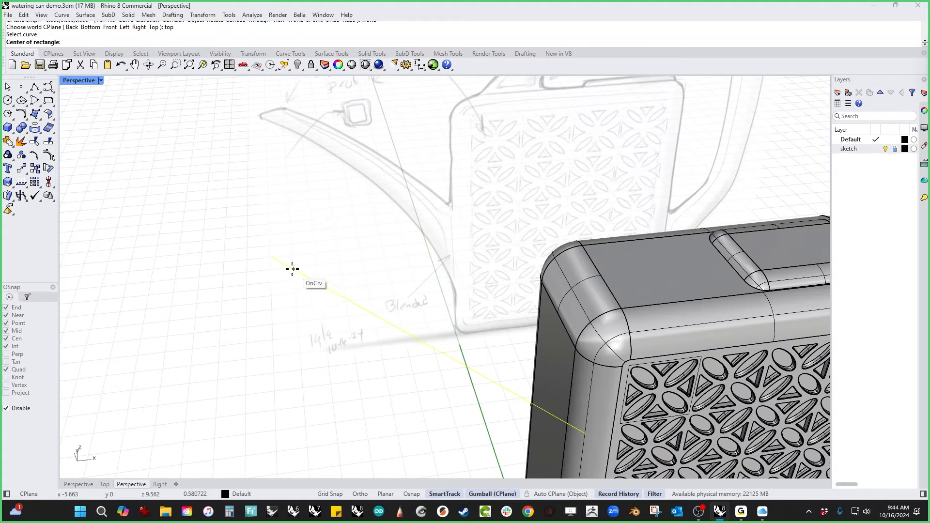
{"action": "left_click", "coordinate": [262, 259]}
{"action": "right_click_drag", "start_coordinate": [268, 259], "coordinate": [329, 269]}
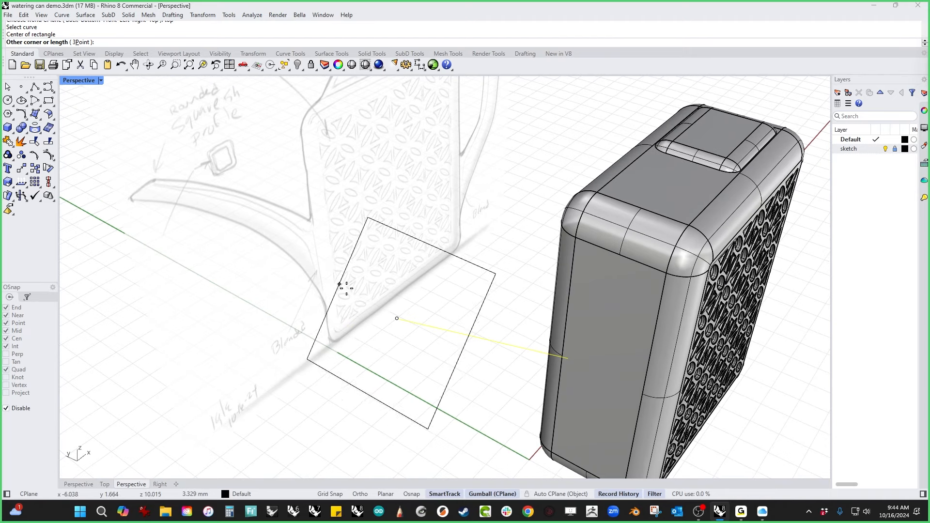
{"action": "scroll", "coordinate": [385, 313], "scroll_direction": "up", "scroll_amount": 3}
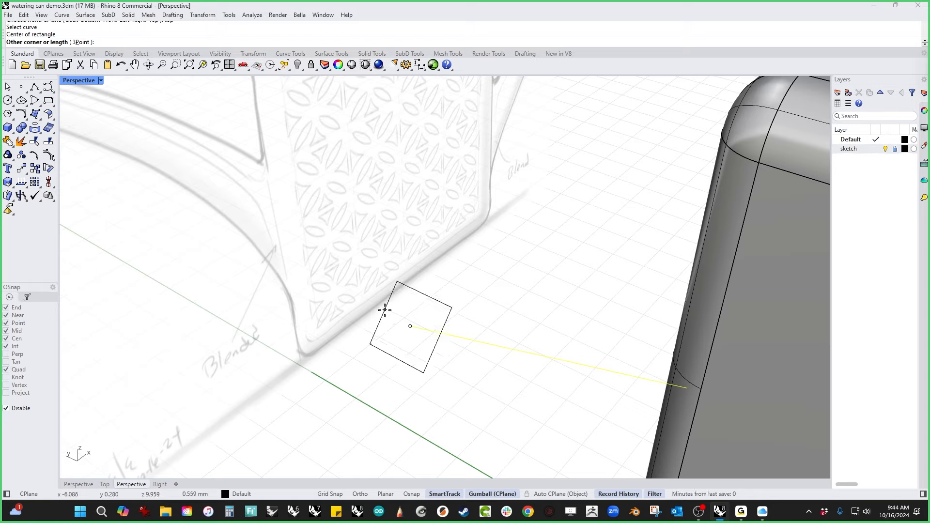
{"action": "left_click", "coordinate": [387, 310]}
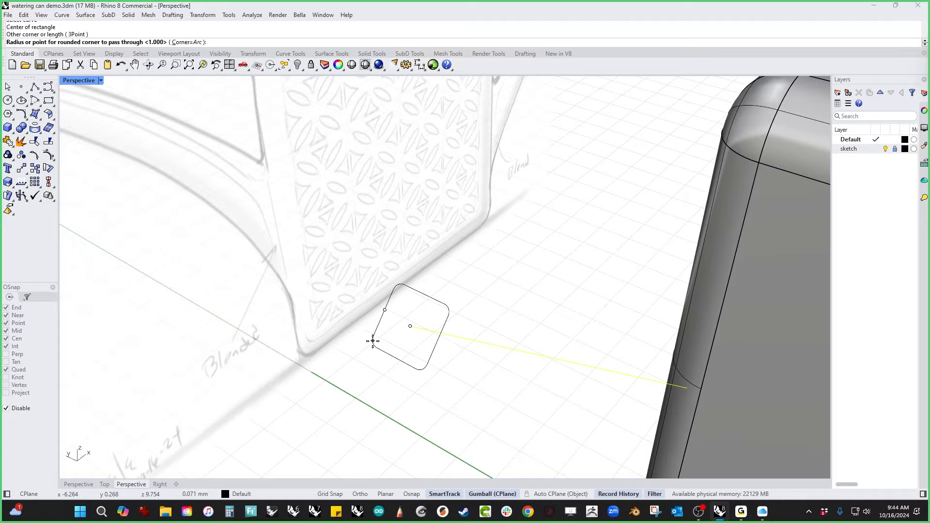
{"action": "left_click", "coordinate": [372, 340]}
Step: Hide everything except the spout line, its rounded rectangle profile and the reference sketch
{"action": "mouse_move", "coordinate": [295, 308]}
{"action": "right_mouse_down"}
{"action": "mouse_move", "coordinate": [264, 305]}
{"action": "mouse_move", "coordinate": [252, 266]}
{"action": "right_mouse_up"}
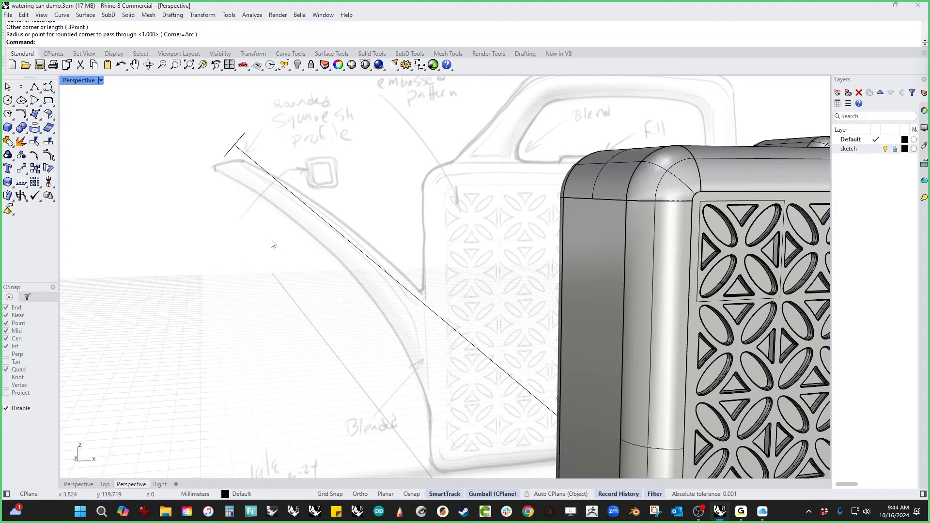
{"action": "scroll", "coordinate": [272, 243], "scroll_direction": "down", "scroll_amount": 5}
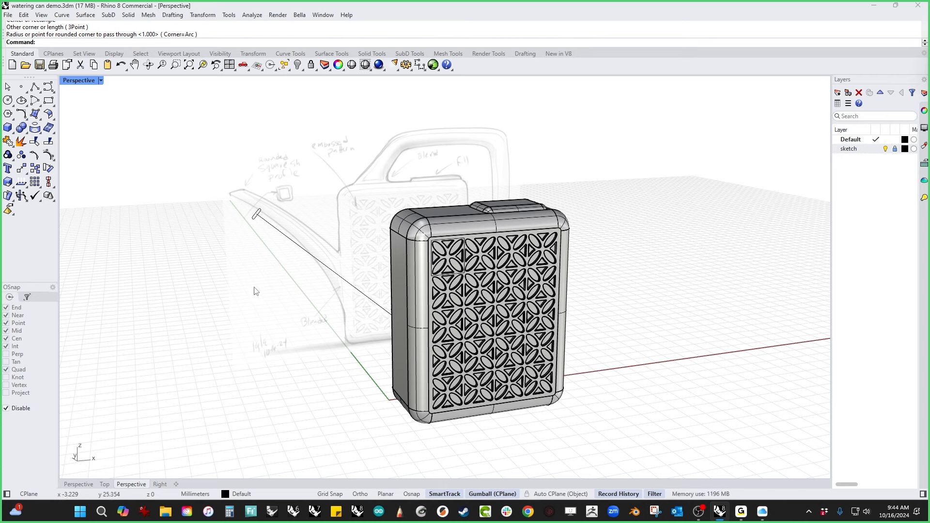
{"action": "left_click", "coordinate": [320, 260]}
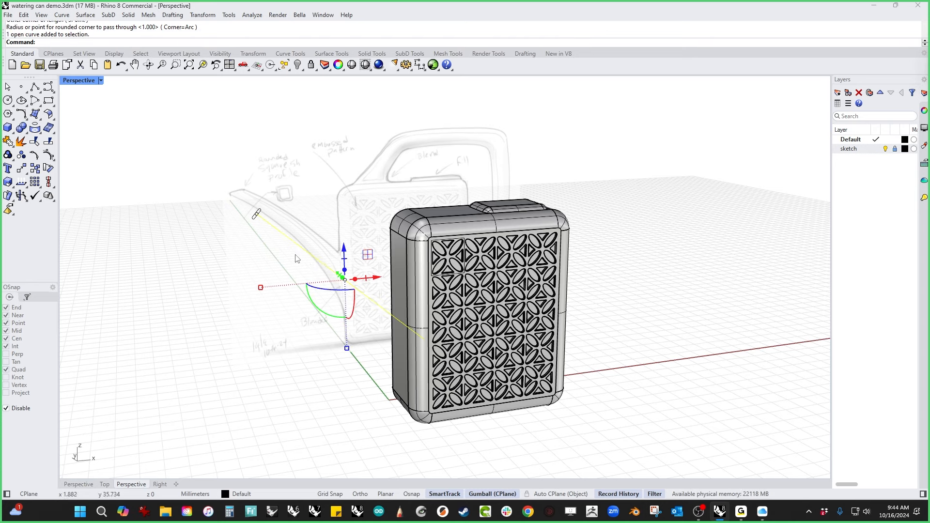
{"action": "key", "text": "Escape"}
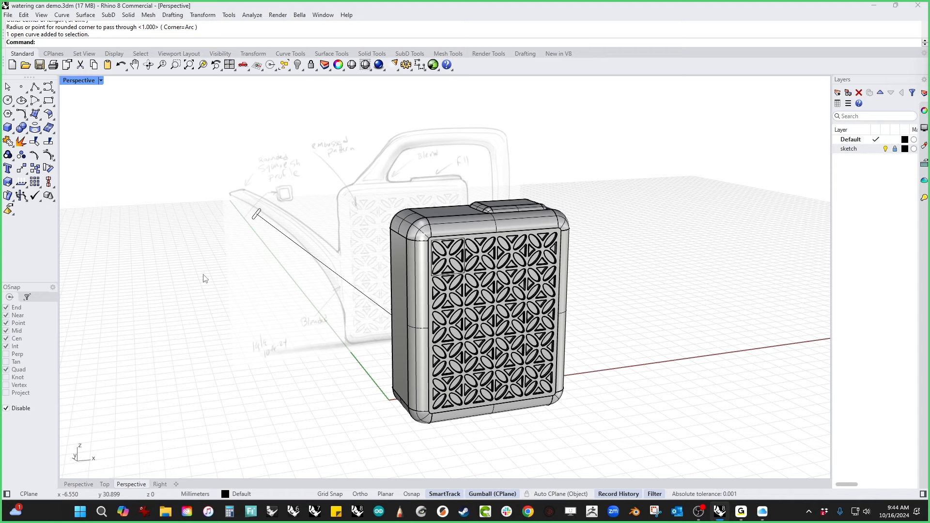
{"action": "scroll", "coordinate": [262, 218], "scroll_direction": "up", "scroll_amount": 5}
{"action": "left_click", "coordinate": [246, 228]}
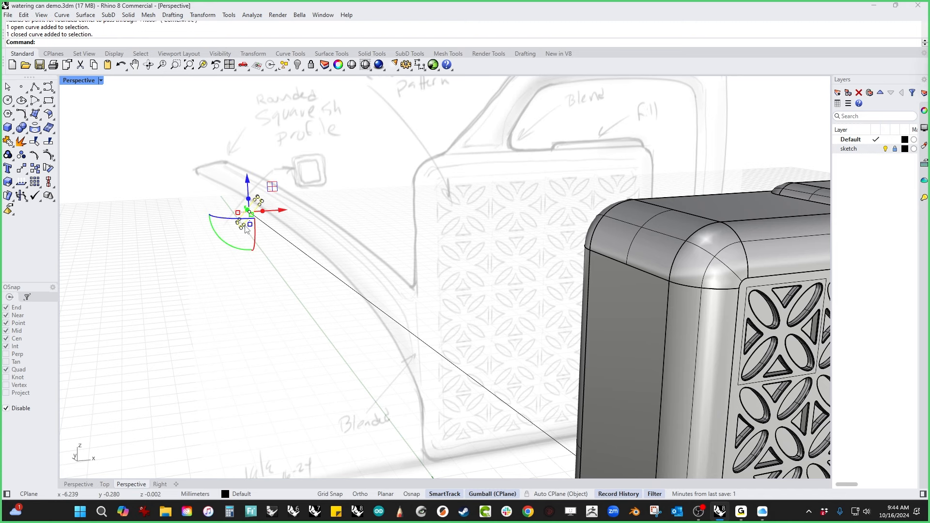
{"action": "scroll", "coordinate": [339, 310], "scroll_direction": "down", "scroll_amount": 3}
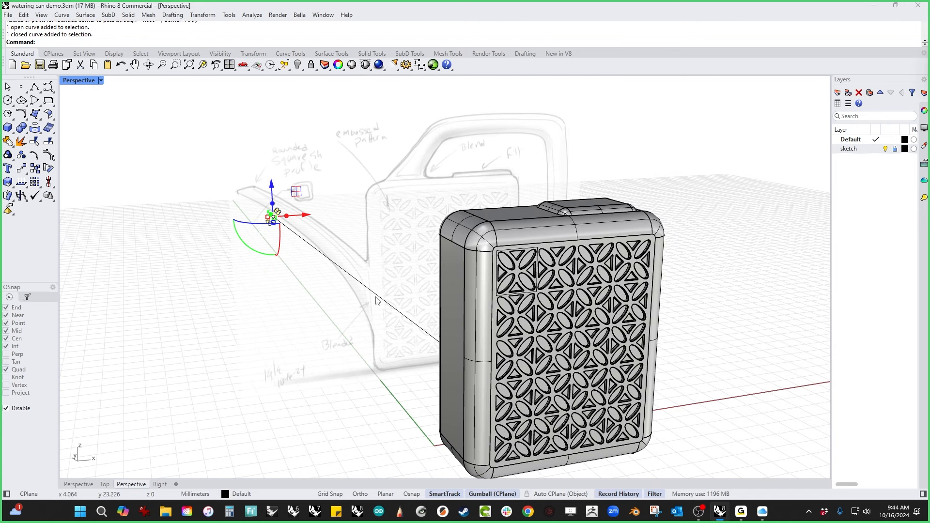
{"action": "key", "text": "ctrl+i"}
{"action": "key", "text": "ctrl+h"}
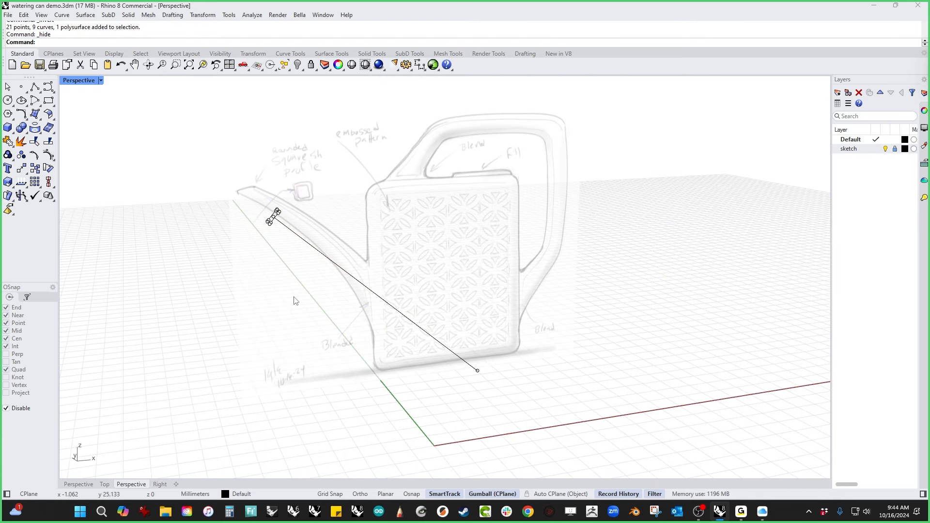
Step: Duplicate the rounded rectangle profile and move the copy to the lower end of the spout line
{"action": "left_click", "coordinate": [270, 219]}
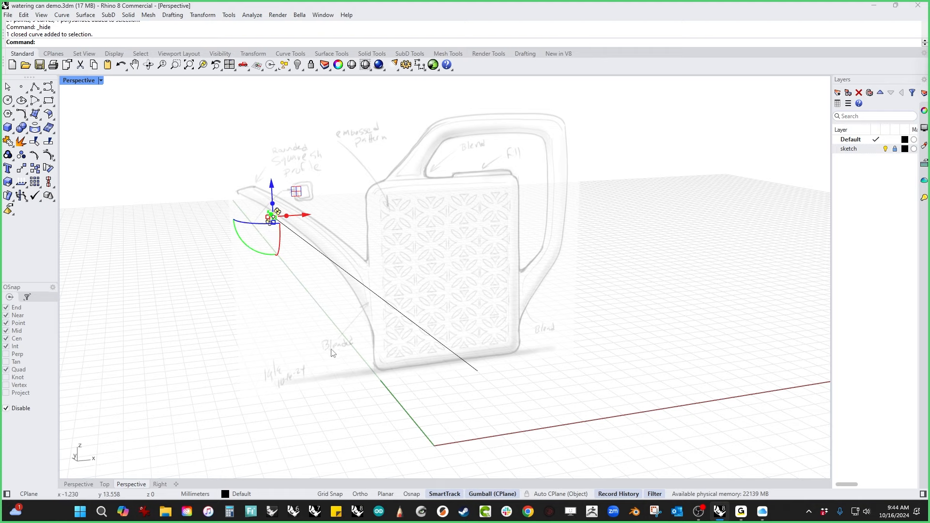
{"action": "key", "text": "ctrl+c"}
{"action": "key", "text": "ctrl+v"}
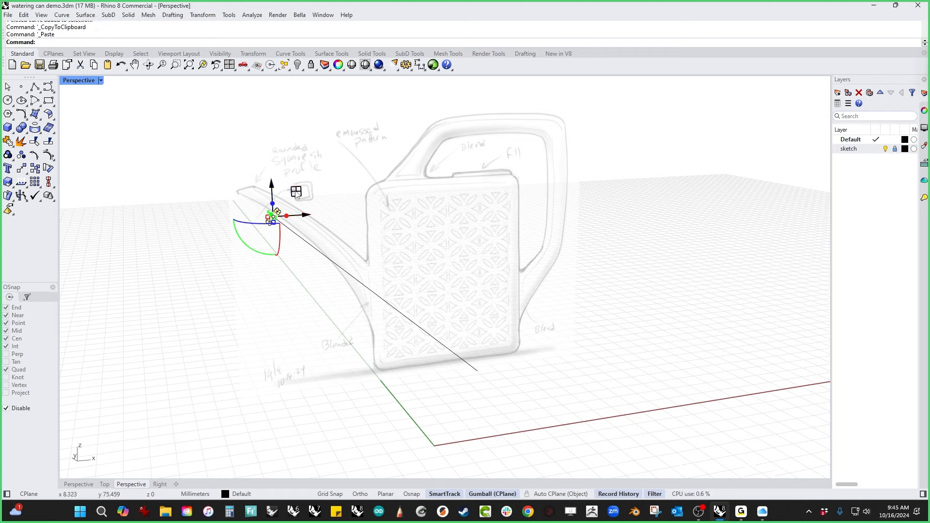
{"action": "left_click_drag", "start_coordinate": [296, 193], "coordinate": [478, 372]}
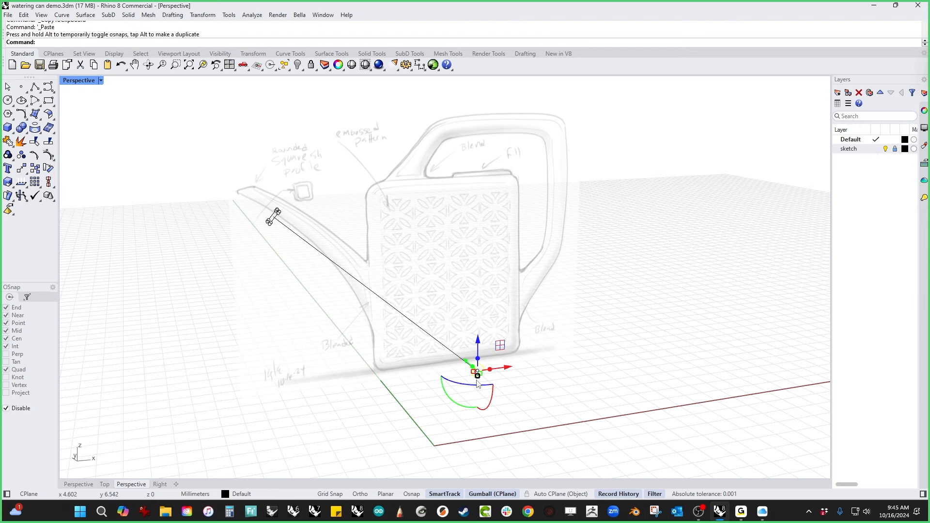
{"action": "left_click", "coordinate": [347, 378]}
Step: Align the gumball with the plane of the copied profile at the line's lower end and scale the profile larger
{"action": "scroll", "coordinate": [499, 386], "scroll_direction": "up", "scroll_amount": 4}
{"action": "left_click", "coordinate": [440, 372]}
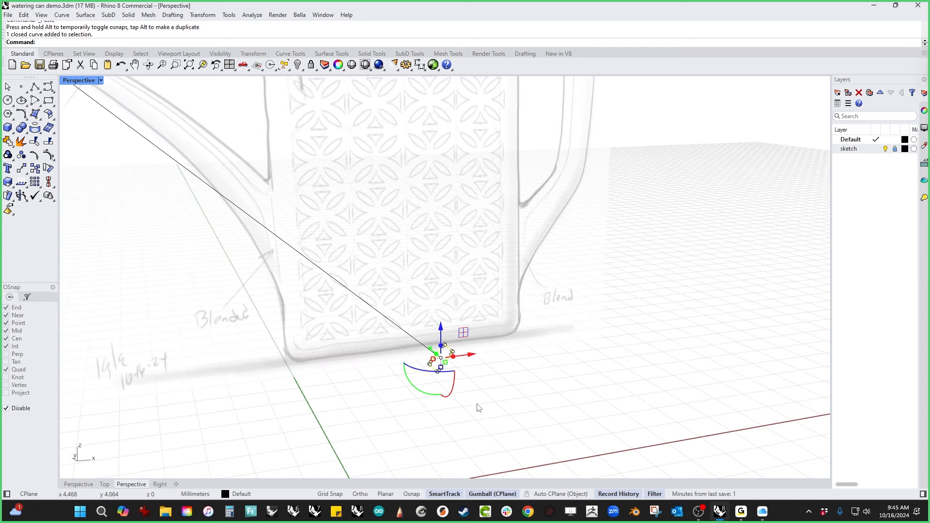
{"action": "scroll", "coordinate": [473, 392], "scroll_direction": "up", "scroll_amount": 5}
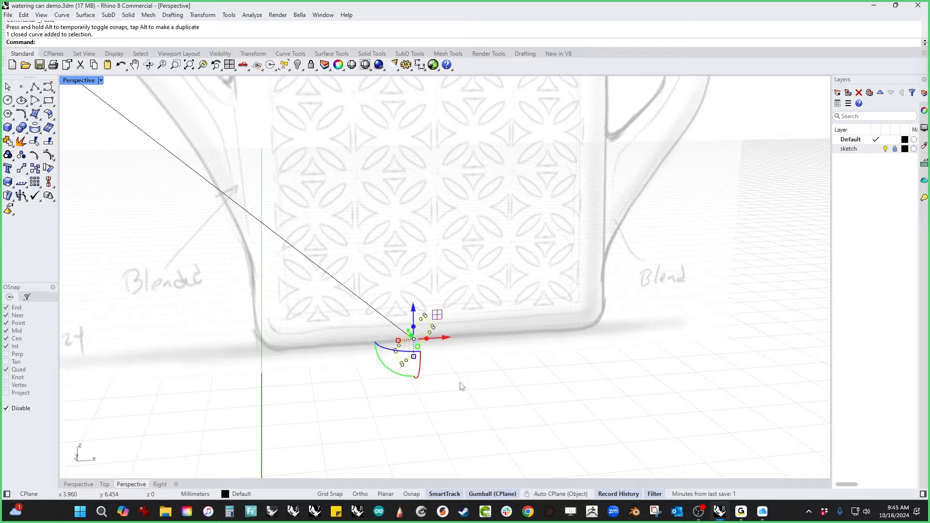
{"action": "scroll", "coordinate": [457, 385], "scroll_direction": "up", "scroll_amount": 5}
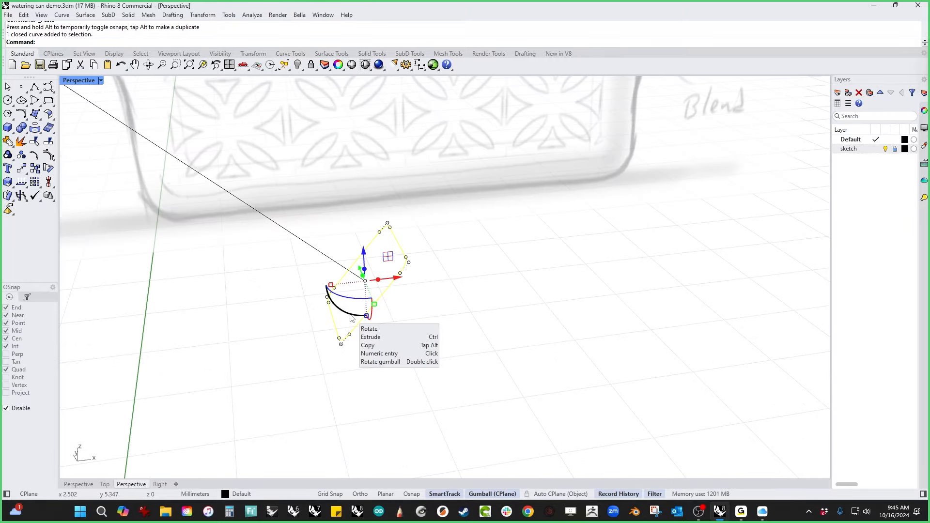
{"action": "double_click", "coordinate": [351, 318]}
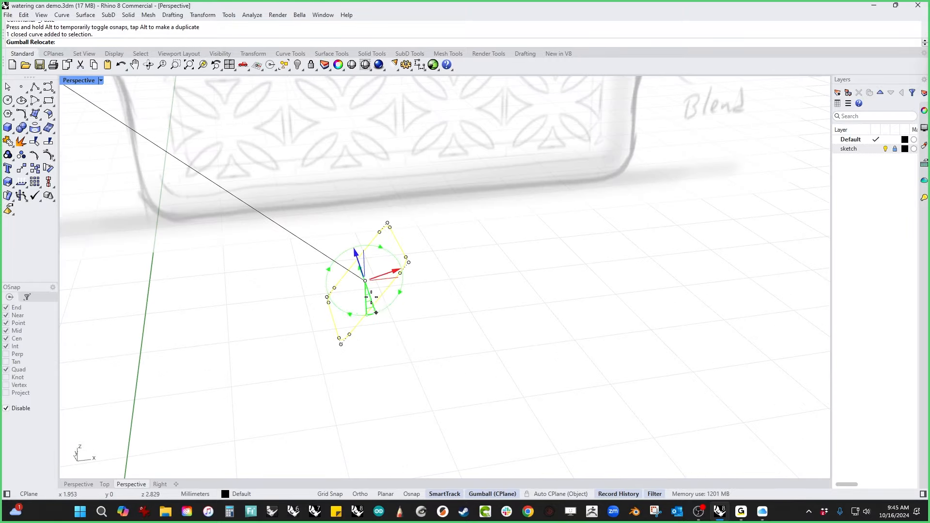
{"action": "left_click", "coordinate": [390, 252]}
{"action": "left_click_drag", "start_coordinate": [390, 252], "coordinate": [420, 213]}
{"action": "right_click_drag", "start_coordinate": [410, 278], "coordinate": [366, 322]}
{"action": "left_click_drag", "start_coordinate": [378, 322], "coordinate": [391, 326]}
{"action": "left_click", "coordinate": [433, 332]}
Step: Sweep the two rounded rectangle profiles along the spout line with Sweep 1 Rail, using Freeform style and unchanged cross sections
{"action": "scroll", "coordinate": [433, 332], "scroll_direction": "down", "scroll_amount": 9}
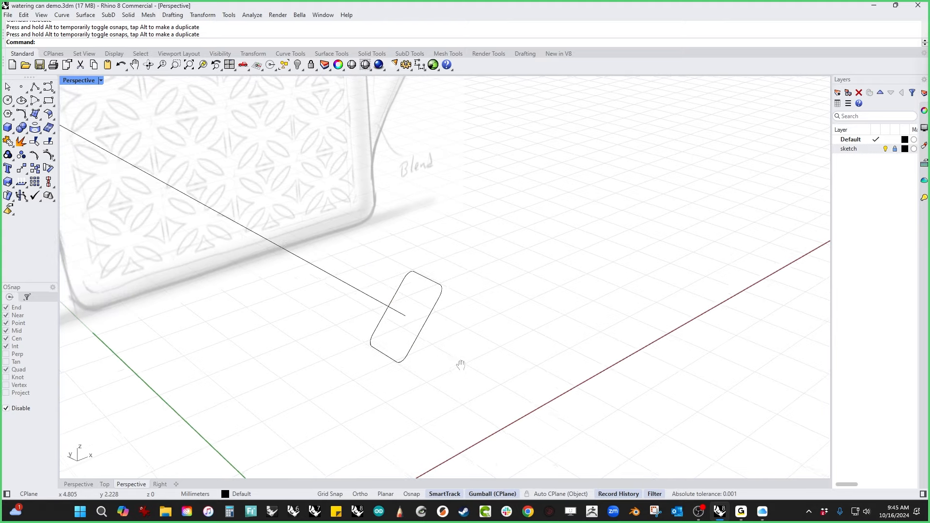
{"action": "scroll", "coordinate": [519, 339], "scroll_direction": "down", "scroll_amount": 10}
{"action": "mouse_move", "coordinate": [461, 365]}
{"action": "right_mouse_down", "text": "shift"}
{"action": "mouse_move", "coordinate": [519, 339]}
{"action": "mouse_move", "coordinate": [467, 380]}
{"action": "right_mouse_up", "text": "shift"}
{"action": "scroll", "coordinate": [467, 379], "scroll_direction": "down", "scroll_amount": 2}
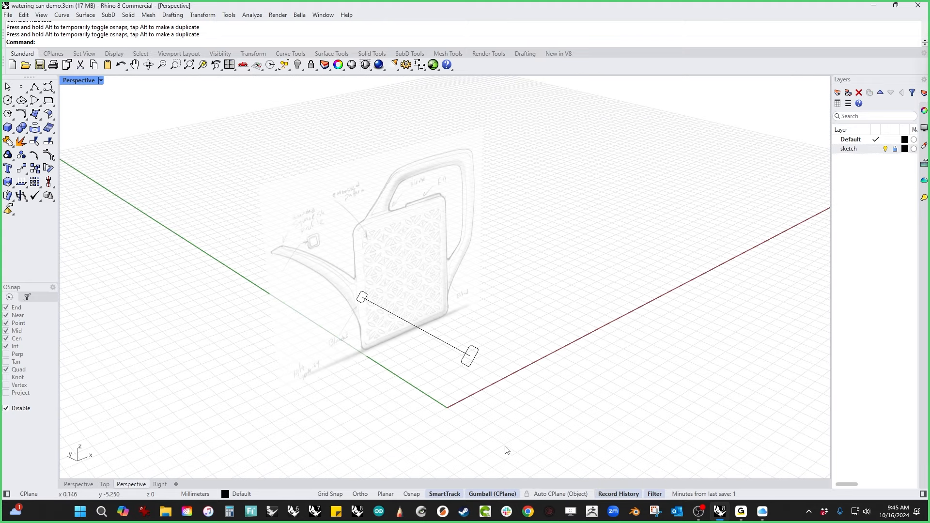
{"action": "scroll", "coordinate": [504, 446], "scroll_direction": "up", "scroll_amount": 10}
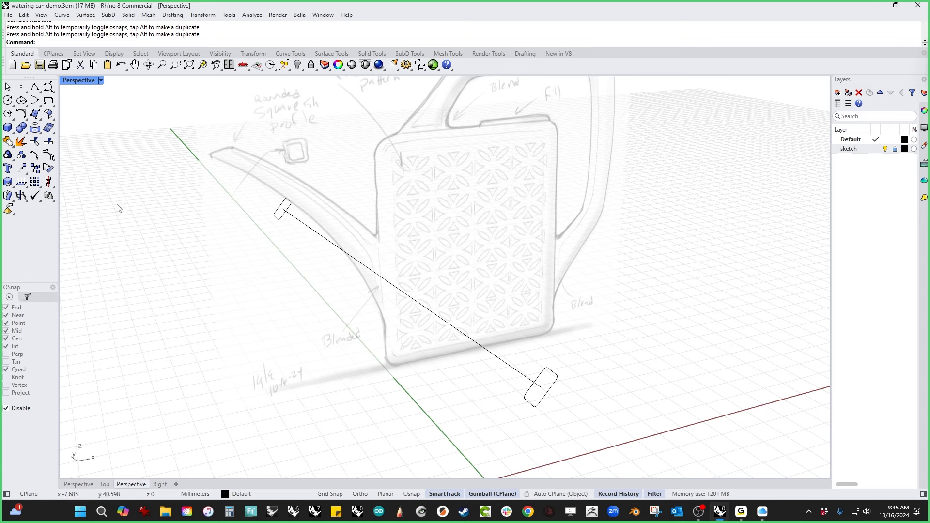
{"action": "left_click", "coordinate": [38, 116]}
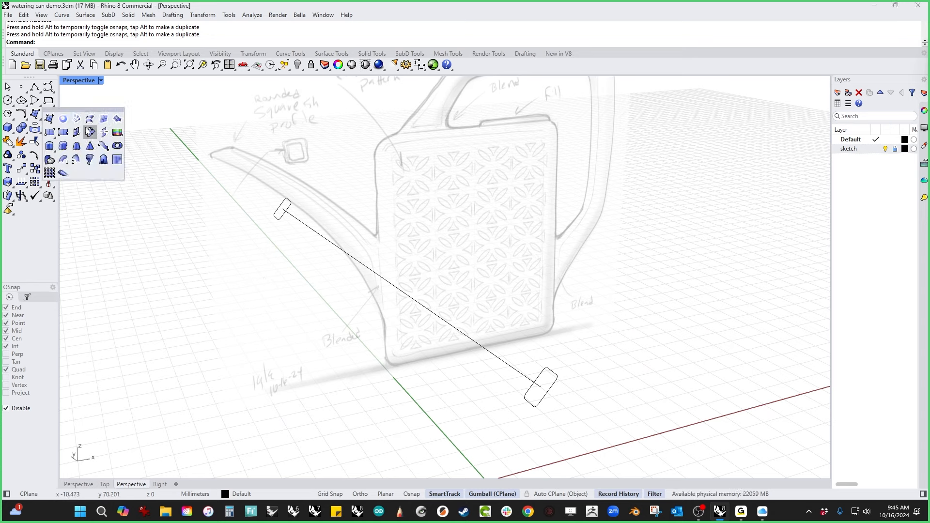
{"action": "left_click", "coordinate": [65, 163]}
{"action": "left_click", "coordinate": [325, 237]}
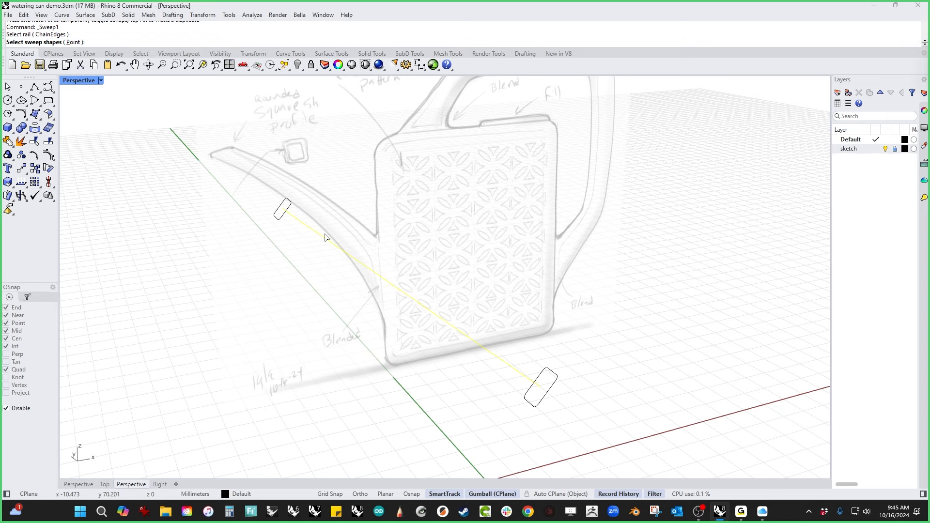
{"action": "left_click", "coordinate": [292, 205]}
{"action": "left_click", "coordinate": [546, 373]}
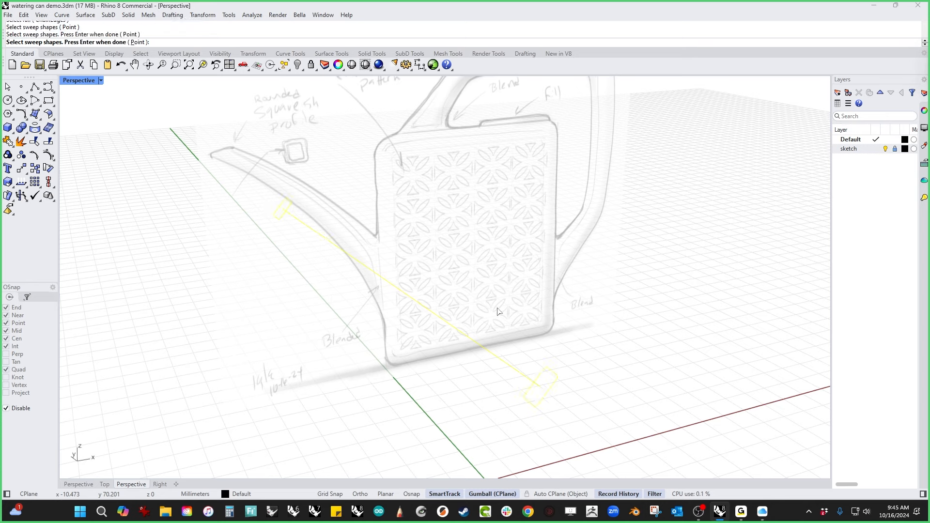
{"action": "key", "text": "Return"}
{"action": "key", "text": "Return"}
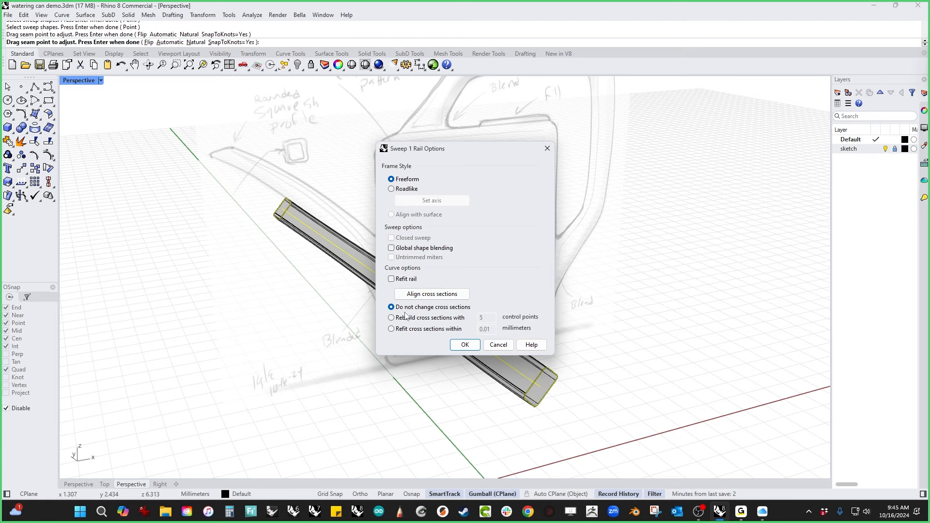
{"action": "left_click", "coordinate": [466, 345]}
{"action": "right_click_drag", "start_coordinate": [382, 365], "coordinate": [355, 358]}
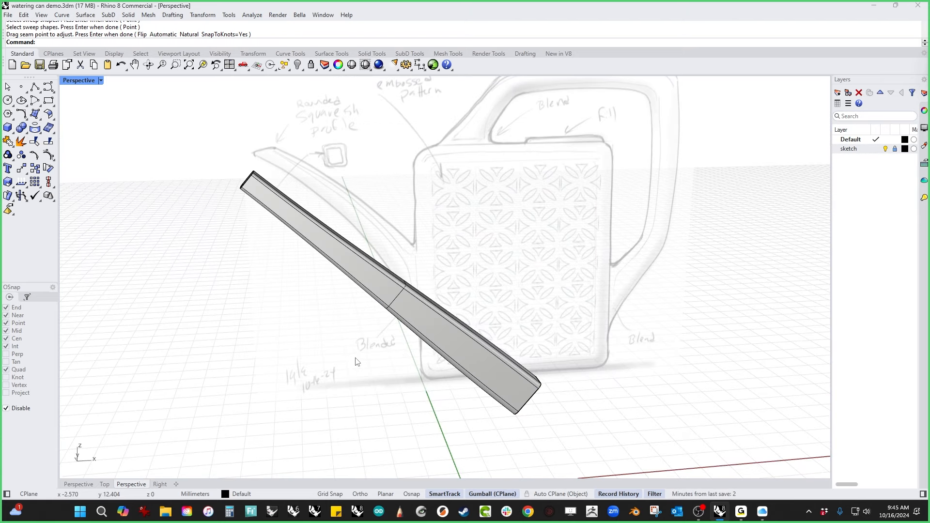
Step: In the Front view, scale the rounded rectangle profile at the spout's lower end larger to widen the swept base
{"action": "key", "text": "ctrl+F2"}
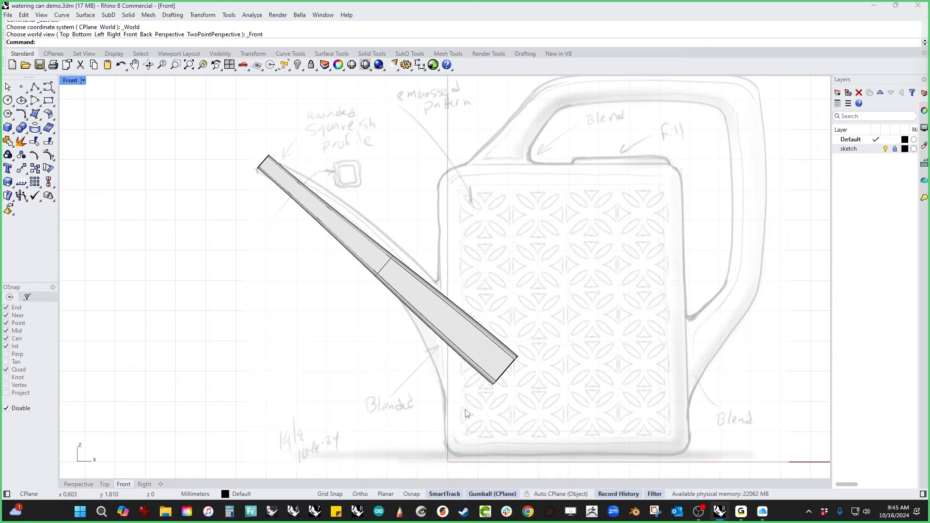
{"action": "left_click_drag", "start_coordinate": [465, 415], "coordinate": [581, 289]}
{"action": "scroll", "coordinate": [510, 384], "scroll_direction": "up", "scroll_amount": 3}
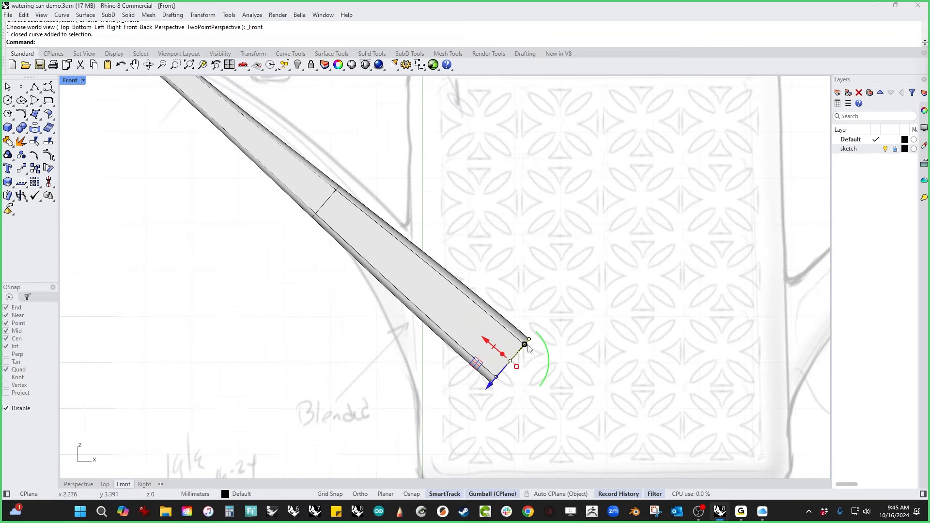
{"action": "left_click_drag", "start_coordinate": [528, 346], "coordinate": [535, 339]}
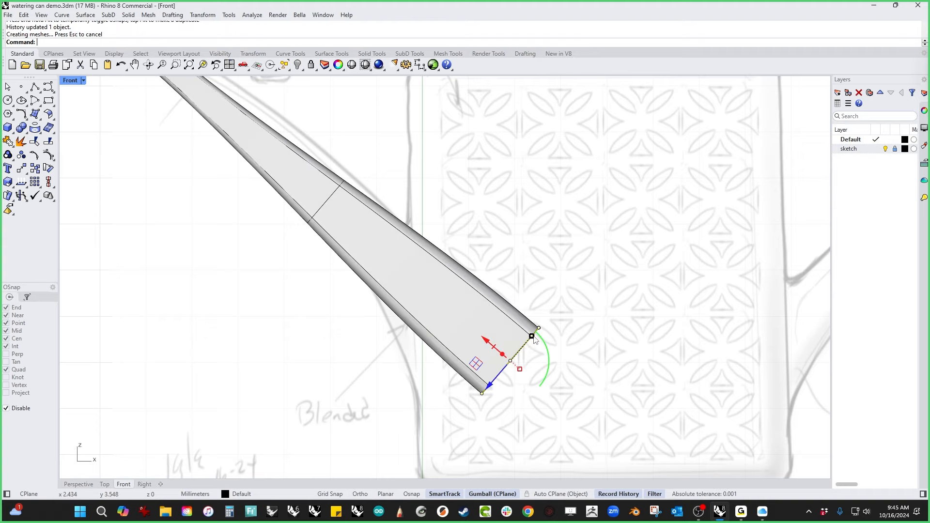
{"action": "scroll", "coordinate": [484, 307], "scroll_direction": "down", "scroll_amount": 3}
{"action": "right_click_drag", "start_coordinate": [357, 293], "coordinate": [356, 333]}
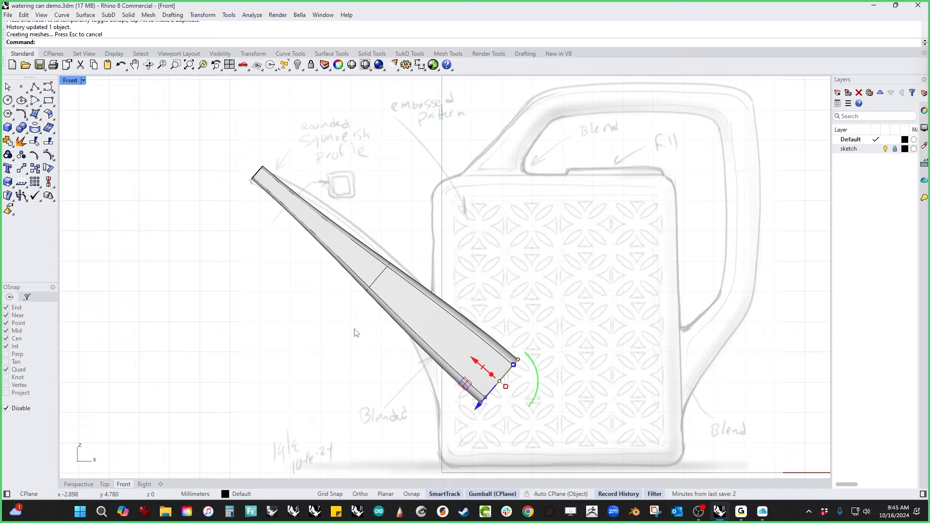
{"action": "left_click", "coordinate": [335, 350]}
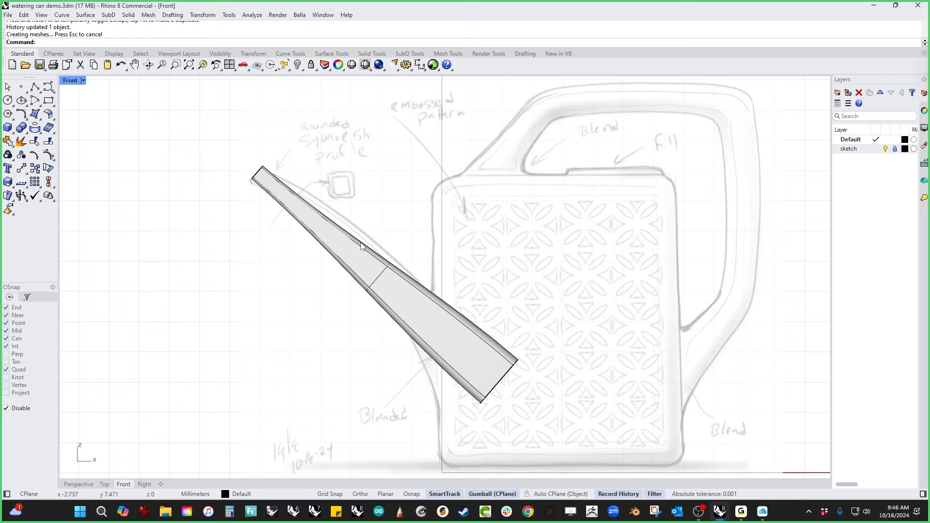
Step: Switch the Front view to wireframe display so the spout line can be selected inside the sweep
{"action": "left_click_drag", "start_coordinate": [388, 211], "coordinate": [329, 359]}
{"action": "key", "text": "Escape"}
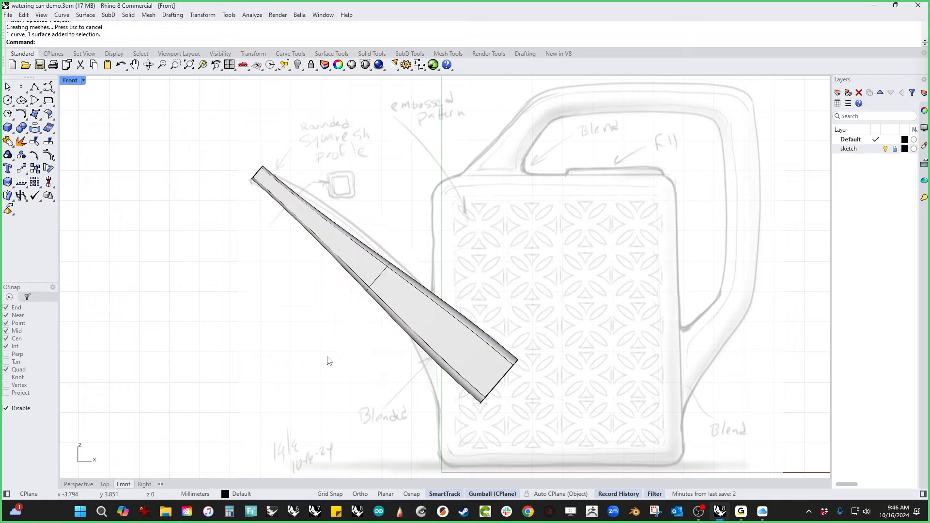
{"action": "middle_click", "coordinate": [266, 270]}
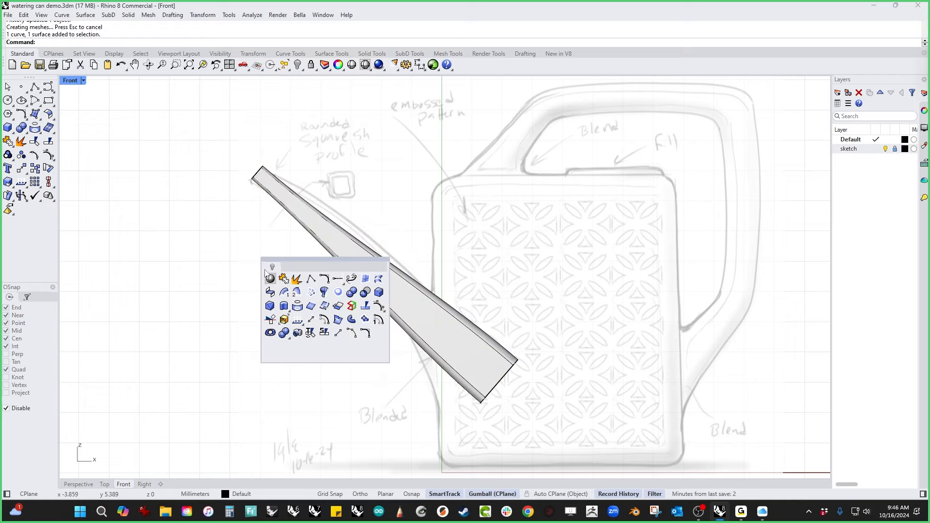
{"action": "left_click", "coordinate": [270, 275]}
Step: Change the degree of the spout's straight centre line to 3, with Deformable set to No
{"action": "scroll", "coordinate": [393, 313], "scroll_direction": "up", "scroll_amount": 3}
{"action": "left_click", "coordinate": [432, 316]}
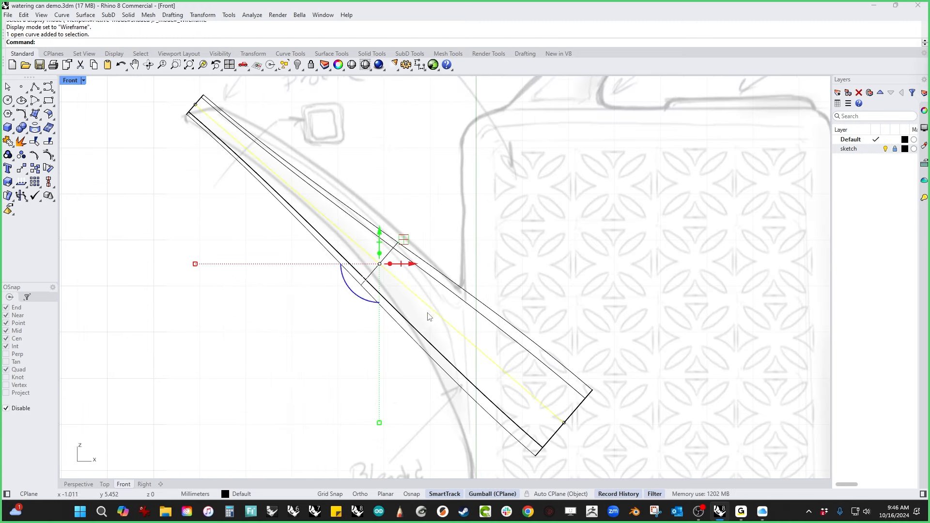
{"action": "type", "text": "C"}
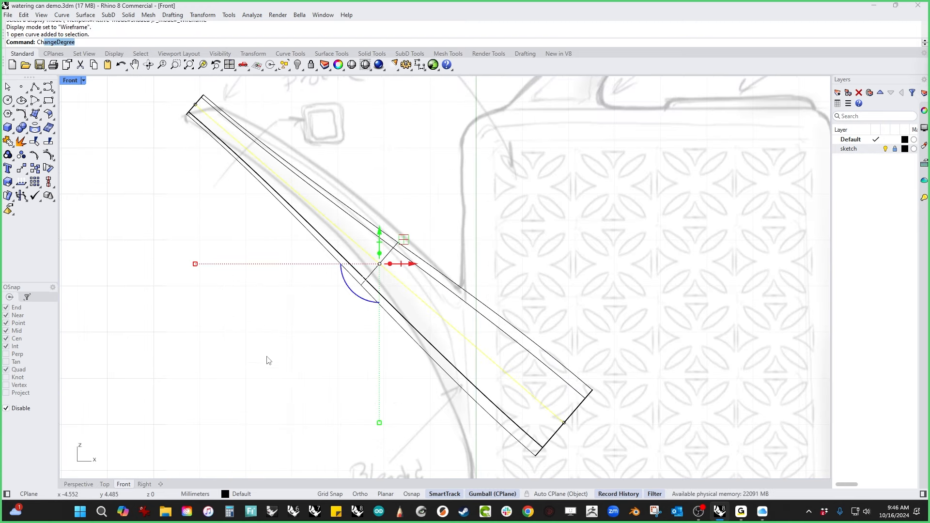
{"action": "type", "text": "hangeDe"}
{"action": "key", "text": "Return"}
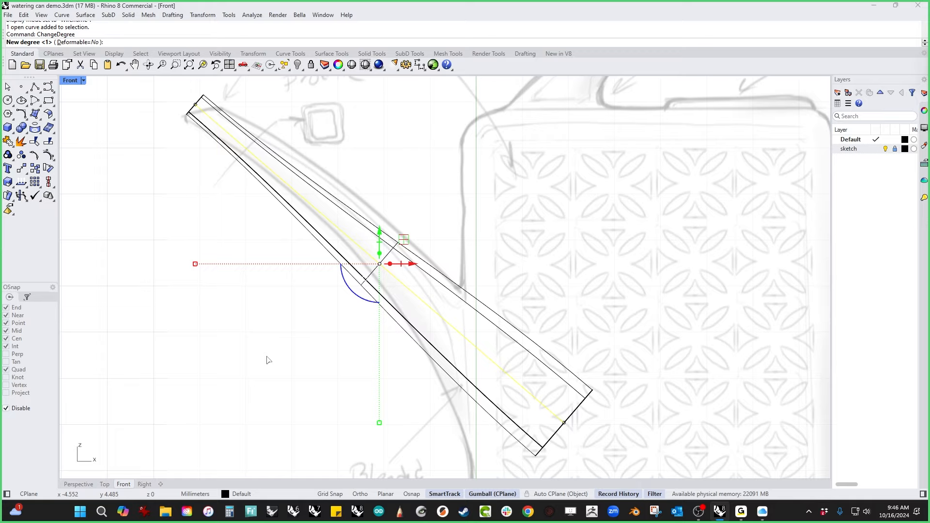
{"action": "type", "text": "3"}
{"action": "key", "text": "Return"}
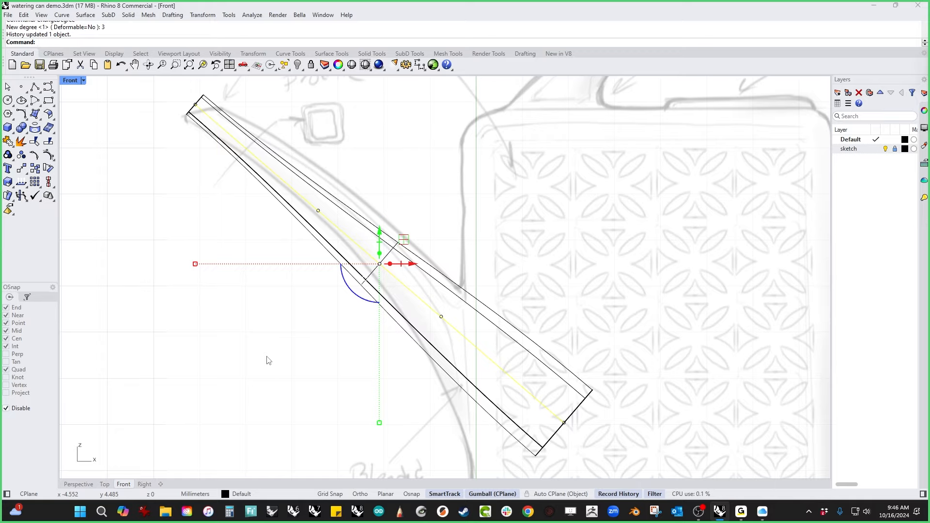
{"action": "key", "text": "Escape"}
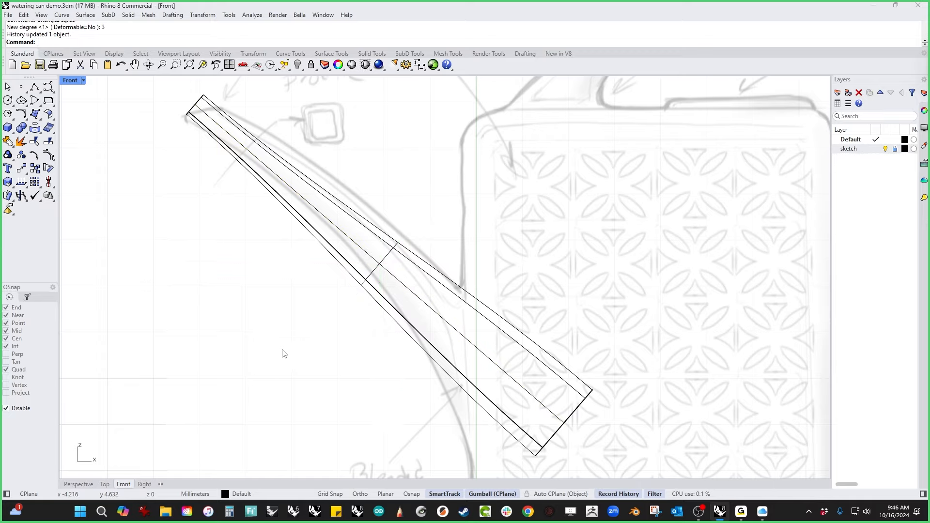
Step: Turn on the spout line's control points and move its two middle points upward to bend the spout toward the sketch
{"action": "left_click", "coordinate": [420, 304]}
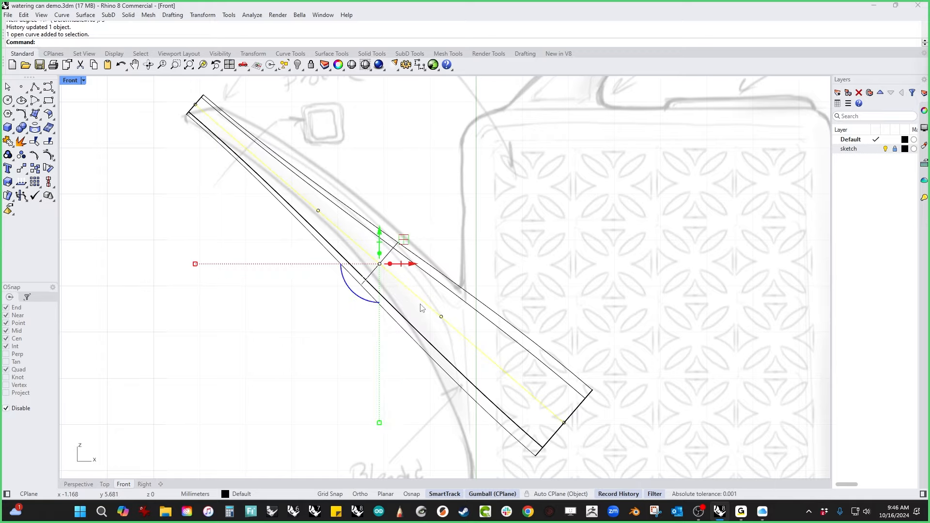
{"action": "left_click", "coordinate": [47, 157]}
{"action": "left_click_drag", "start_coordinate": [265, 401], "coordinate": [471, 184]}
{"action": "left_click_drag", "start_coordinate": [380, 237], "coordinate": [380, 189]}
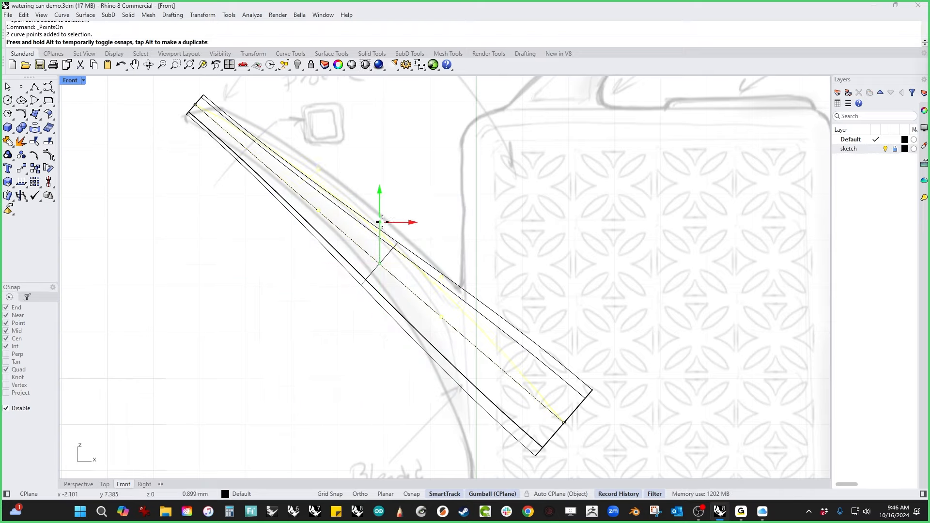
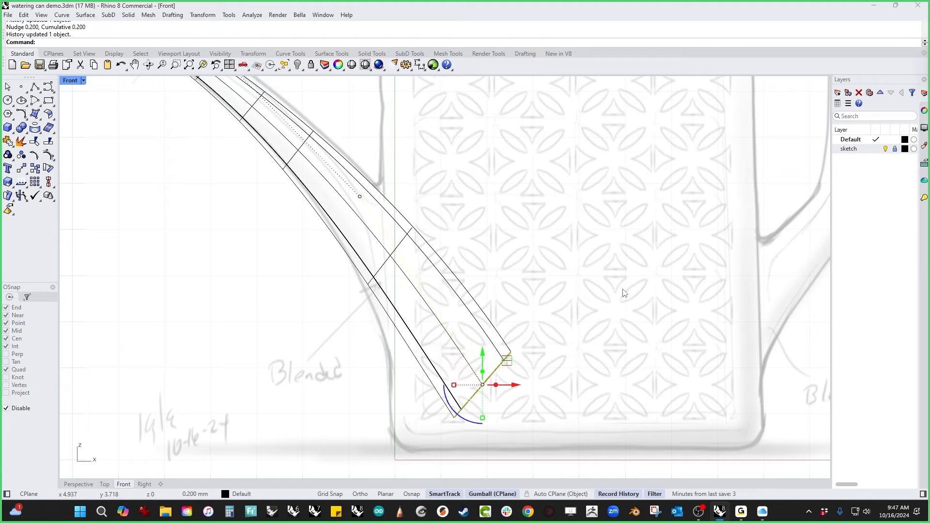
Step: Scale the profile at the spout's lower end slightly larger and rotate it together with the rail's end point to match the curve
{"action": "key", "text": "Escape"}
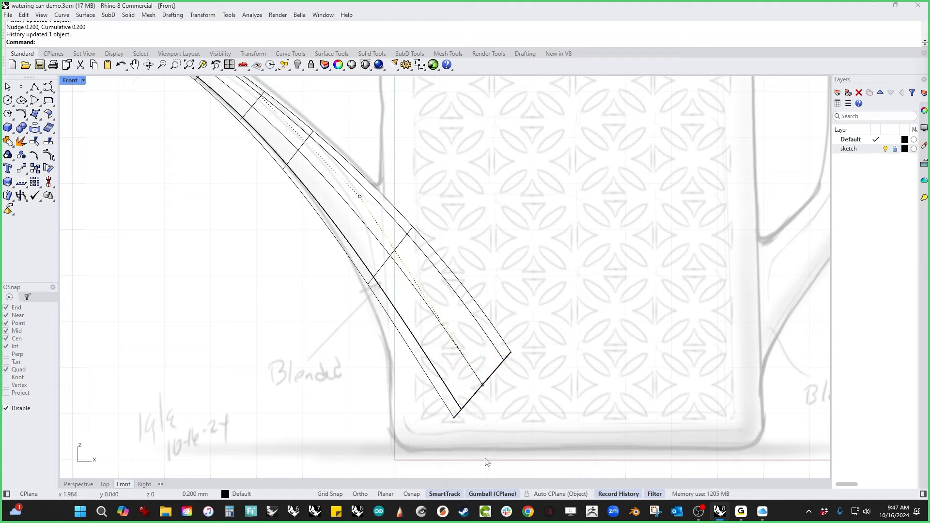
{"action": "left_click_drag", "start_coordinate": [439, 436], "coordinate": [600, 323]}
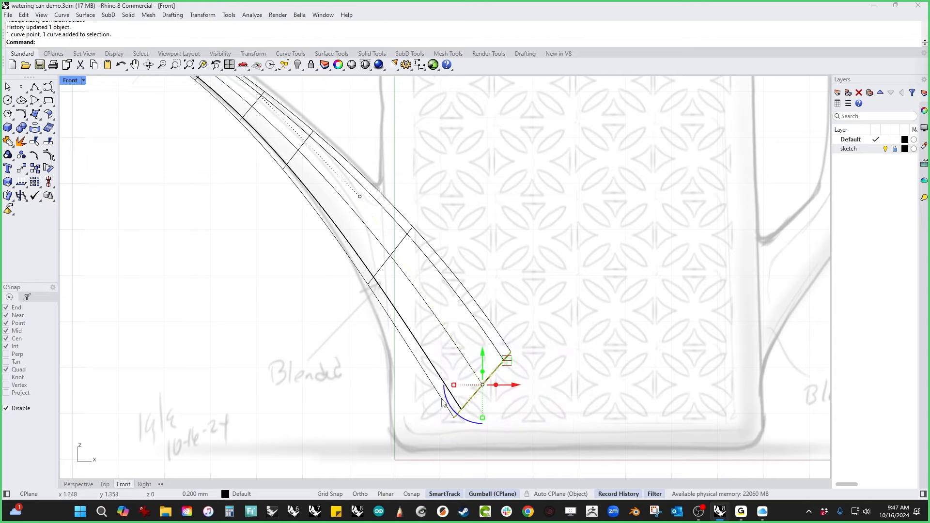
{"action": "left_click_drag", "start_coordinate": [455, 386], "coordinate": [443, 385], "text": "shift"}
{"action": "scroll", "coordinate": [307, 313], "scroll_direction": "down", "scroll_amount": 2}
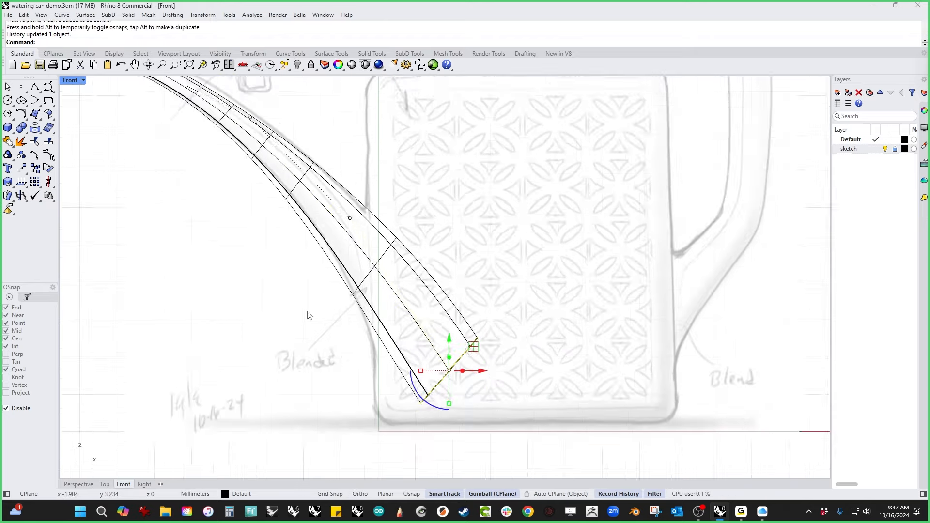
{"action": "scroll", "coordinate": [317, 322], "scroll_direction": "down", "scroll_amount": 2}
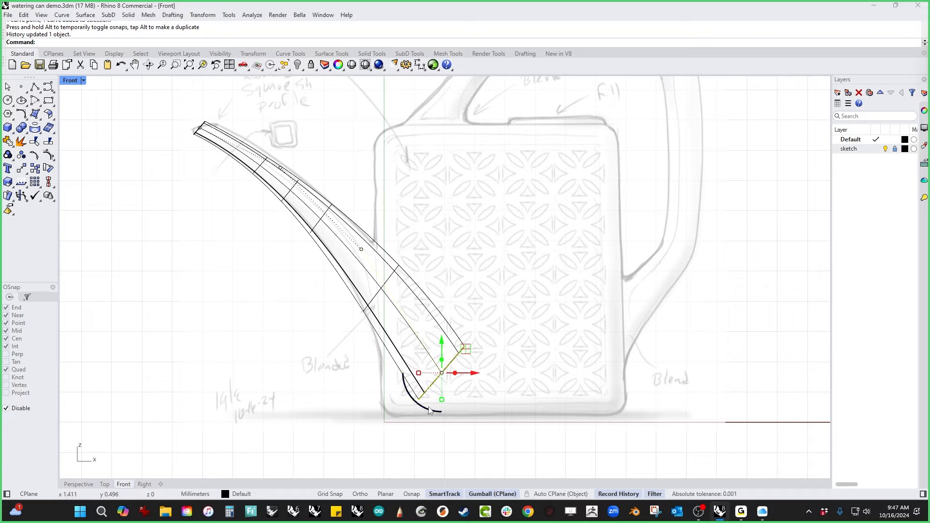
{"action": "left_click_drag", "start_coordinate": [427, 412], "coordinate": [436, 415]}
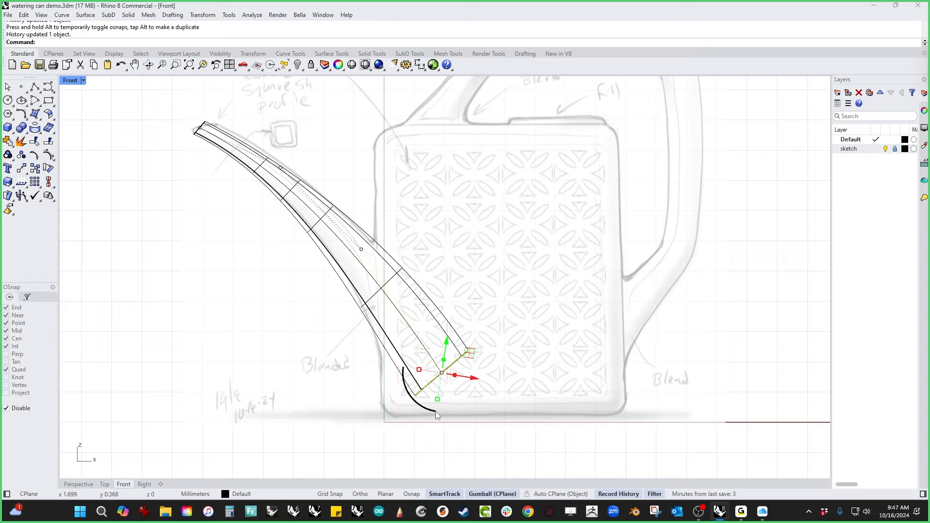
{"action": "left_click", "coordinate": [237, 286]}
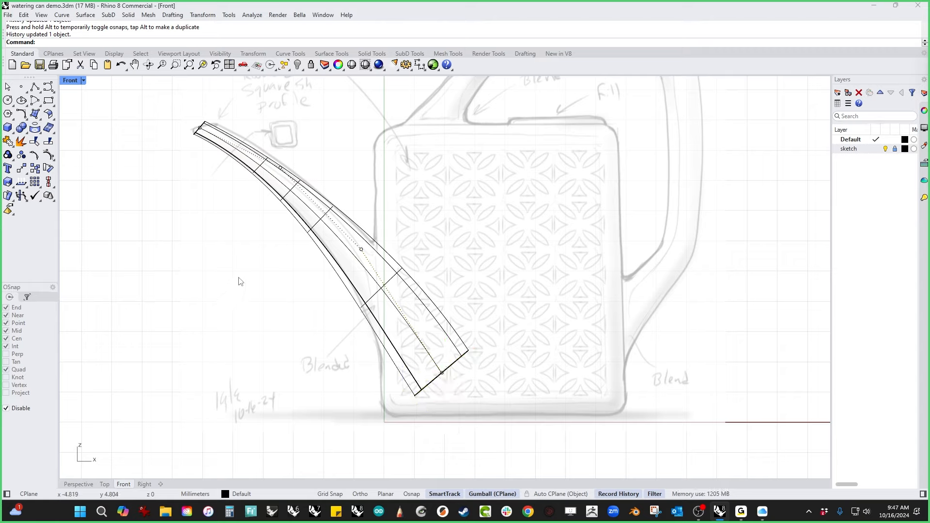
Step: Nudge the spout rail's upper middle and lower middle control points up by 0.2 mm each
{"action": "left_click_drag", "start_coordinate": [225, 257], "coordinate": [332, 141]}
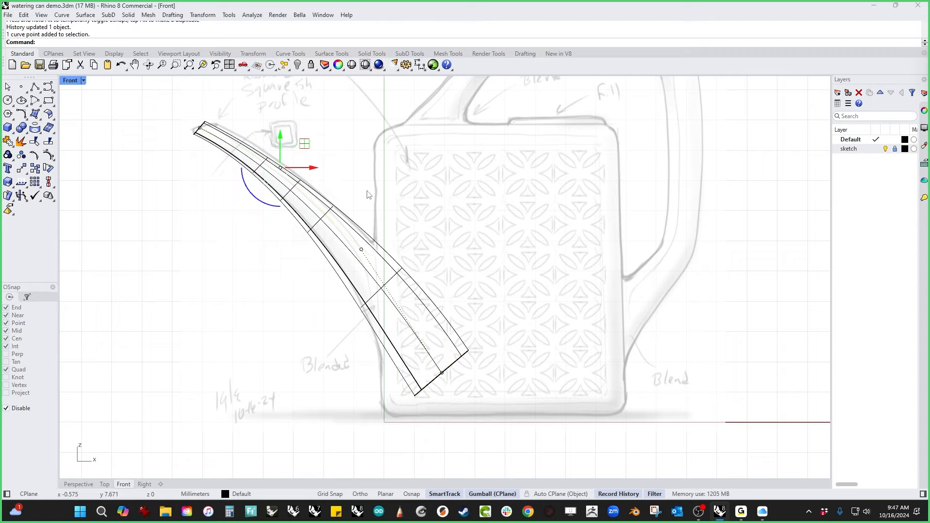
{"action": "key", "text": "alt+Up"}
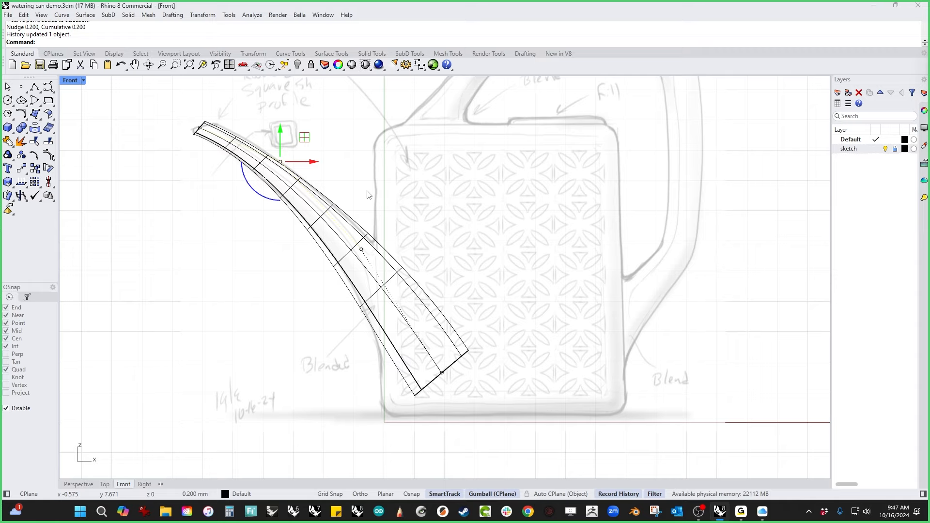
{"action": "left_click_drag", "start_coordinate": [332, 288], "coordinate": [441, 243]}
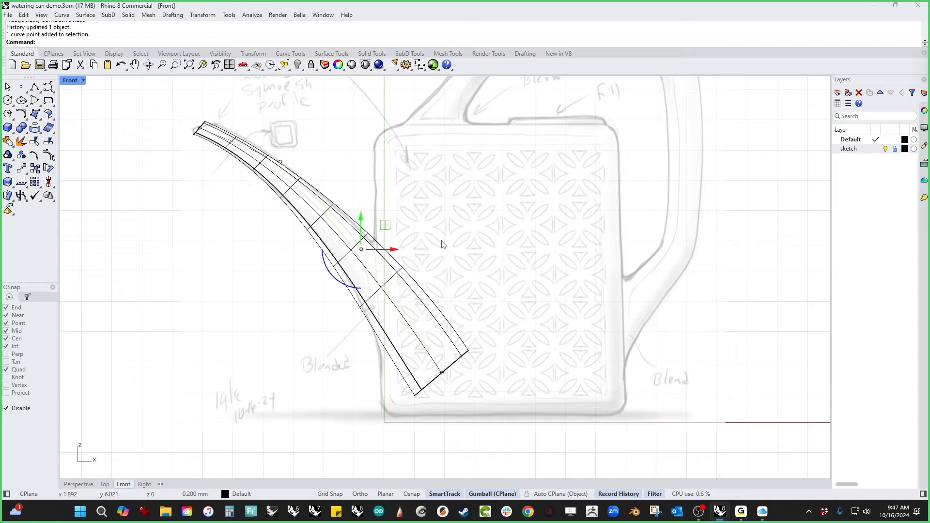
{"action": "key", "text": "alt+Up"}
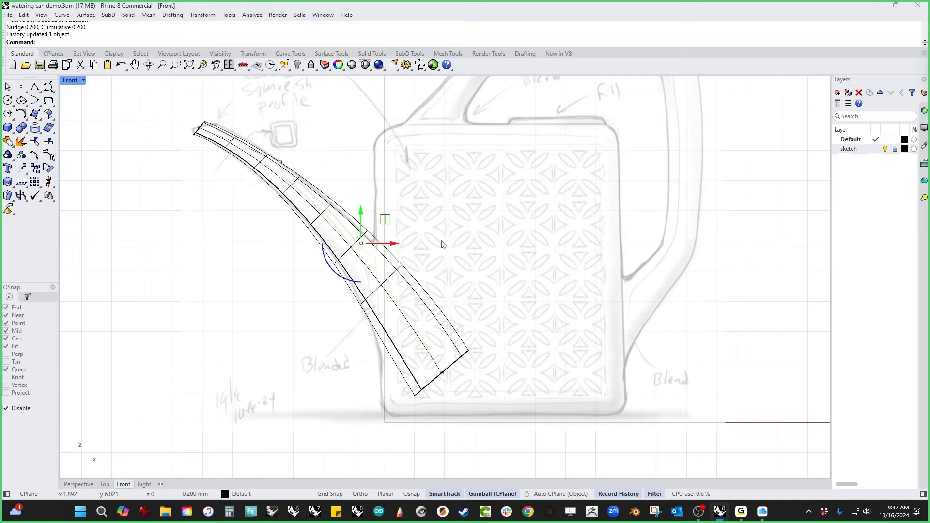
Step: Nudge the spout's lower profile and the rail's end point down and toward the spout tip by 0.2 mm each
{"action": "left_click", "coordinate": [534, 295]}
{"action": "left_click_drag", "start_coordinate": [396, 408], "coordinate": [529, 326]}
{"action": "key", "text": "alt+Down"}
{"action": "key", "text": "alt+Left"}
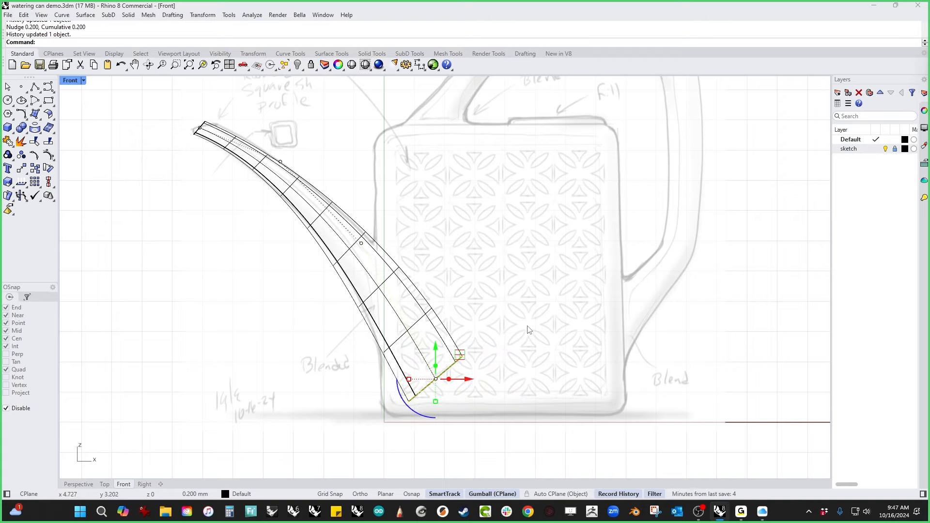
{"action": "key", "text": "Escape"}
Step: Try nudging the spout rail's lower middle control point up by 0.2 mm
{"action": "scroll", "coordinate": [526, 327], "scroll_direction": "down", "scroll_amount": 3}
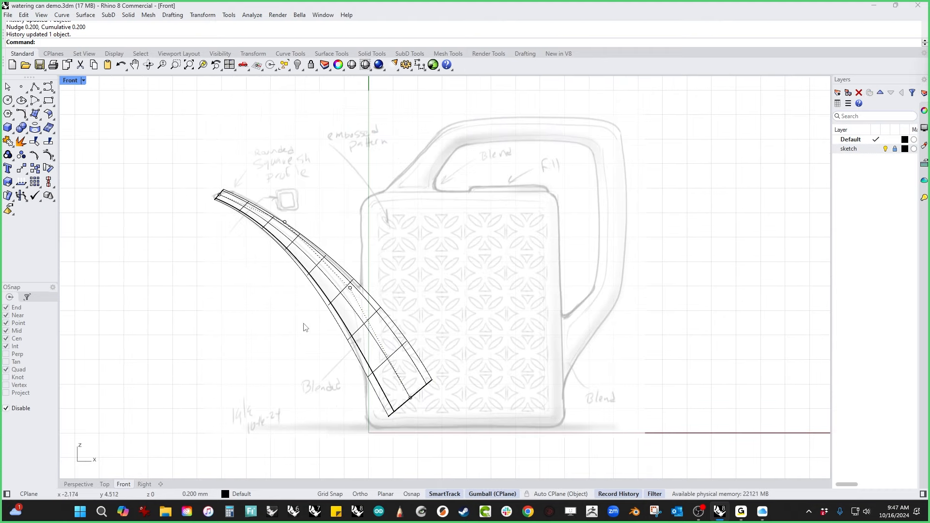
{"action": "left_click_drag", "start_coordinate": [303, 326], "coordinate": [446, 257]}
{"action": "key", "text": "alt+Up"}
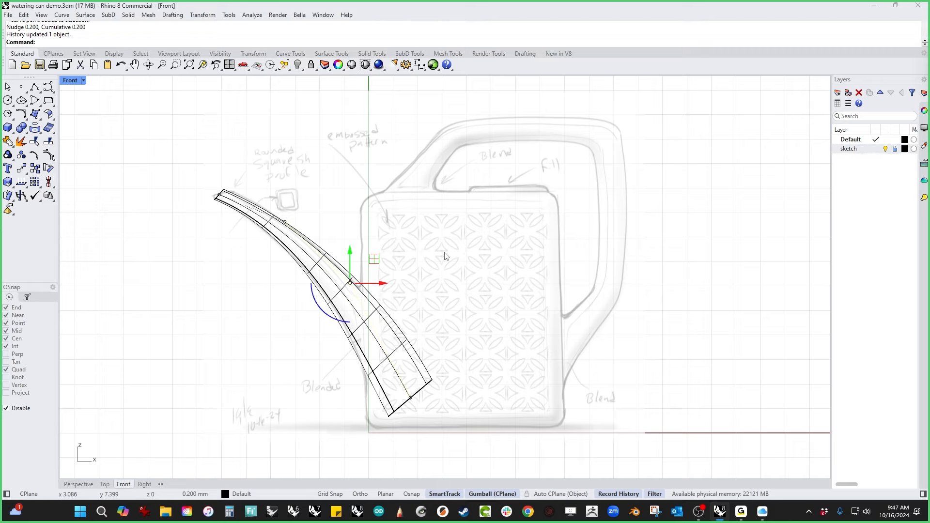
{"action": "key", "text": "alt+Up"}
{"action": "key", "text": "Escape"}
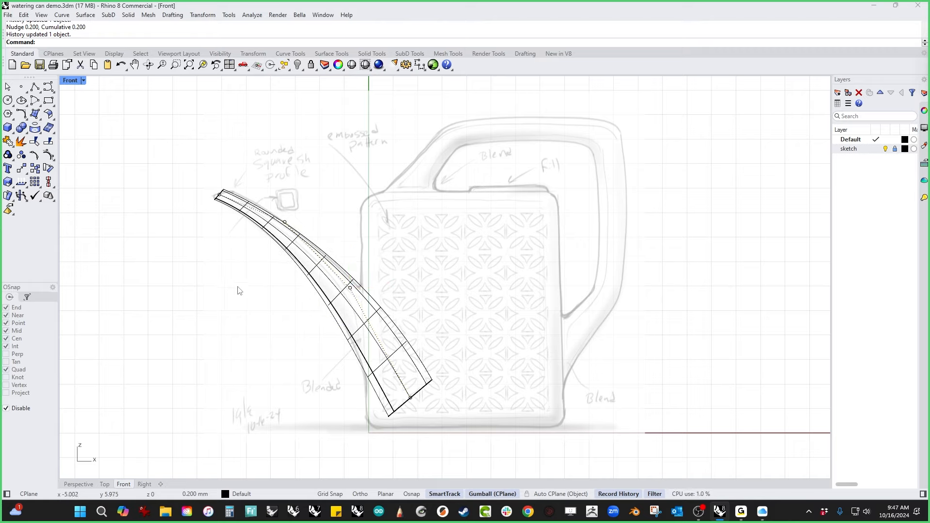
Step: Nudge the spout rail's upper middle control point down by 0.2 mm
{"action": "left_click_drag", "start_coordinate": [226, 286], "coordinate": [312, 196]}
{"action": "key", "text": "alt+Down"}
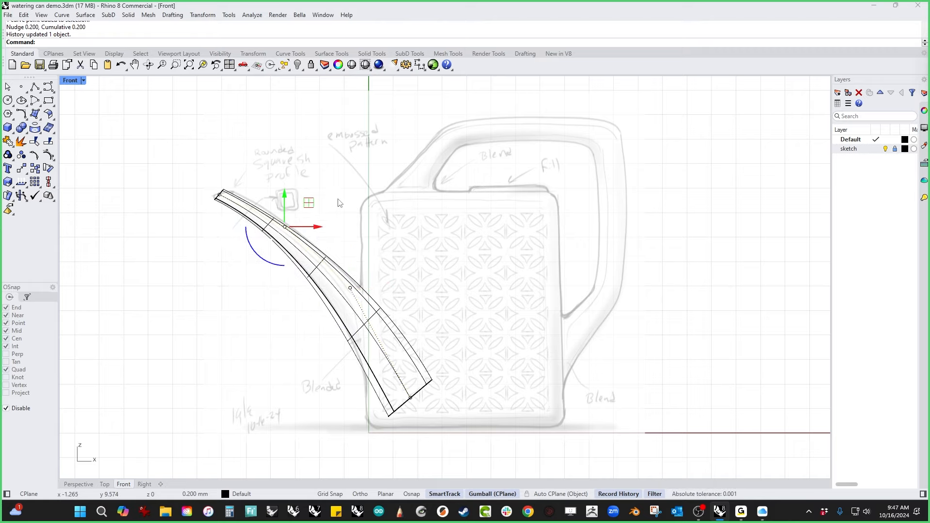
{"action": "key", "text": "Escape"}
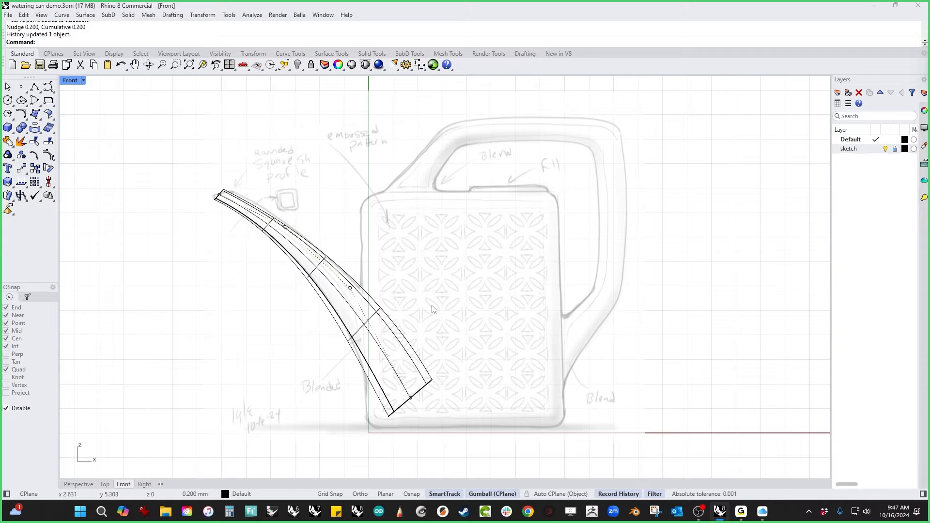
Step: Show all hidden objects in the Perspective view and set its display mode to Shaded
{"action": "scroll", "coordinate": [434, 305], "scroll_direction": "down", "scroll_amount": 3}
{"action": "key", "text": "ctrl+F4"}
{"action": "right_click_drag", "start_coordinate": [434, 306], "coordinate": [461, 414]}
{"action": "mouse_move", "coordinate": [428, 362]}
{"action": "right_mouse_down"}
{"action": "mouse_move", "coordinate": [463, 377]}
{"action": "mouse_move", "coordinate": [453, 370]}
{"action": "mouse_move", "coordinate": [450, 301]}
{"action": "right_mouse_up"}
{"action": "type", "text": "show"}
{"action": "key", "text": "Return"}
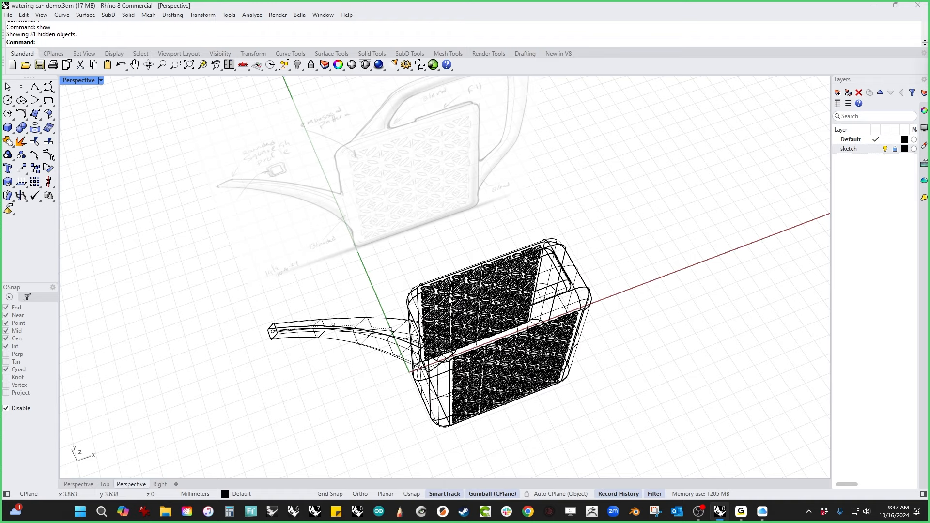
{"action": "left_click", "coordinate": [72, 81]}
{"action": "left_click", "coordinate": [77, 128]}
{"action": "mouse_move", "coordinate": [349, 310]}
{"action": "right_mouse_down"}
{"action": "mouse_move", "coordinate": [393, 328]}
{"action": "mouse_move", "coordinate": [392, 293]}
{"action": "mouse_move", "coordinate": [272, 332]}
{"action": "mouse_move", "coordinate": [274, 343]}
{"action": "right_mouse_up"}
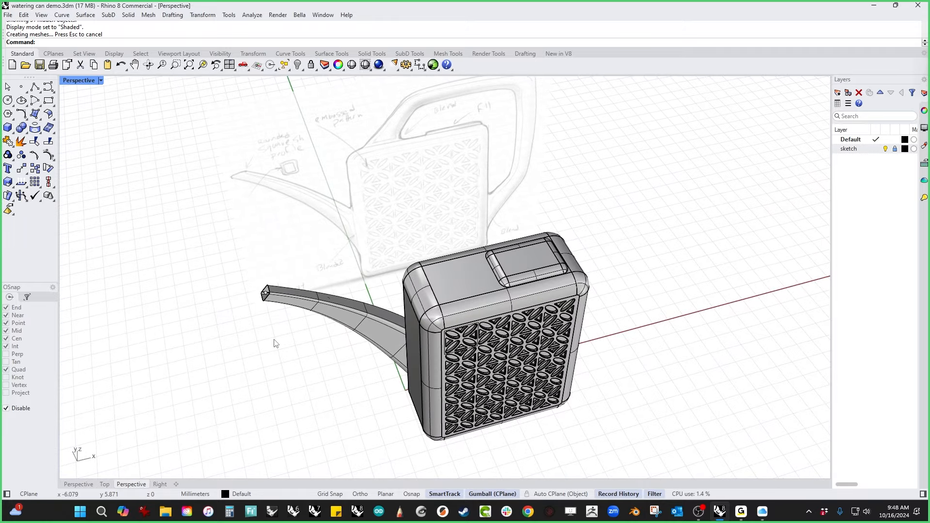
Step: Select the spout's profile and rail curves without the tile pattern curves, and move them sideways to the middle of the body's narrow side
{"action": "type", "text": "selcrv"}
{"action": "key", "text": "Return"}
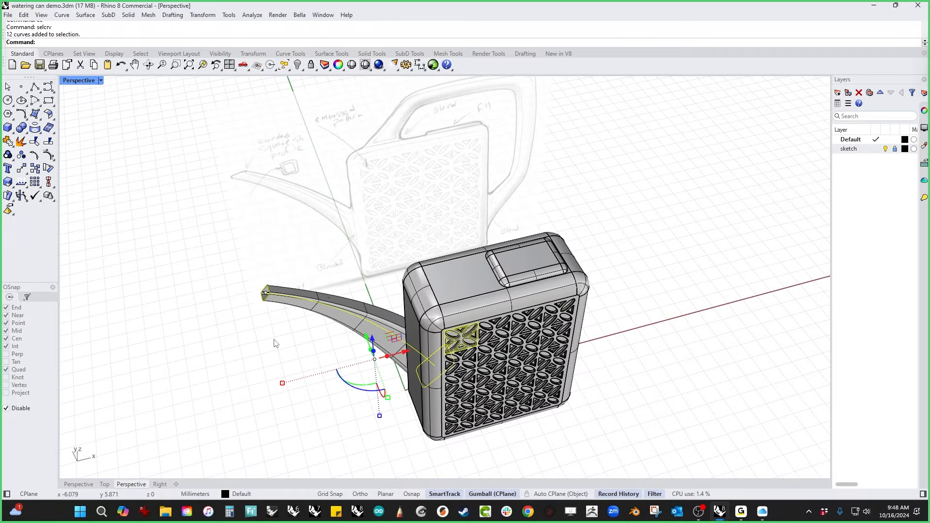
{"action": "right_click_drag", "start_coordinate": [387, 385], "coordinate": [363, 309]}
{"action": "left_click_drag", "start_coordinate": [403, 179], "coordinate": [513, 281], "text": "ctrl"}
{"action": "right_click_drag", "start_coordinate": [490, 286], "coordinate": [453, 420]}
{"action": "scroll", "coordinate": [436, 430], "scroll_direction": "up", "scroll_amount": 2}
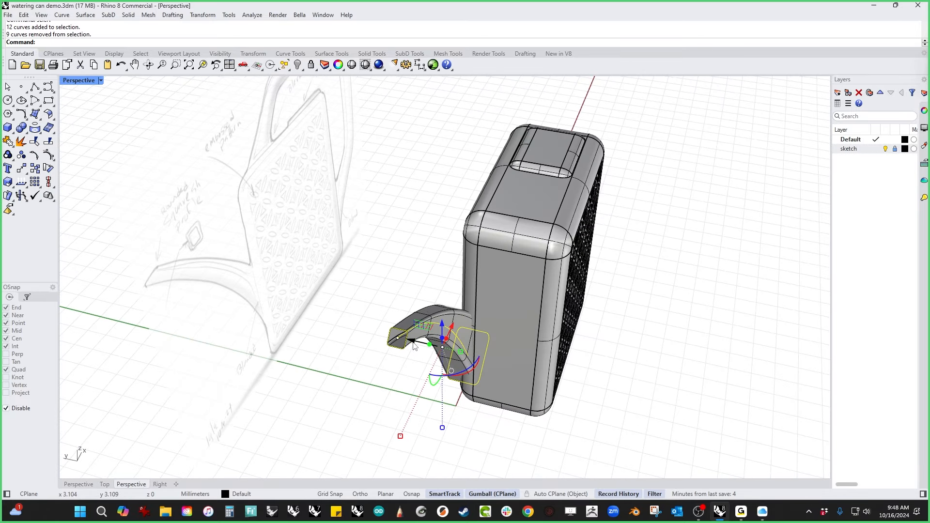
{"action": "left_click_drag", "start_coordinate": [414, 343], "coordinate": [513, 260]}
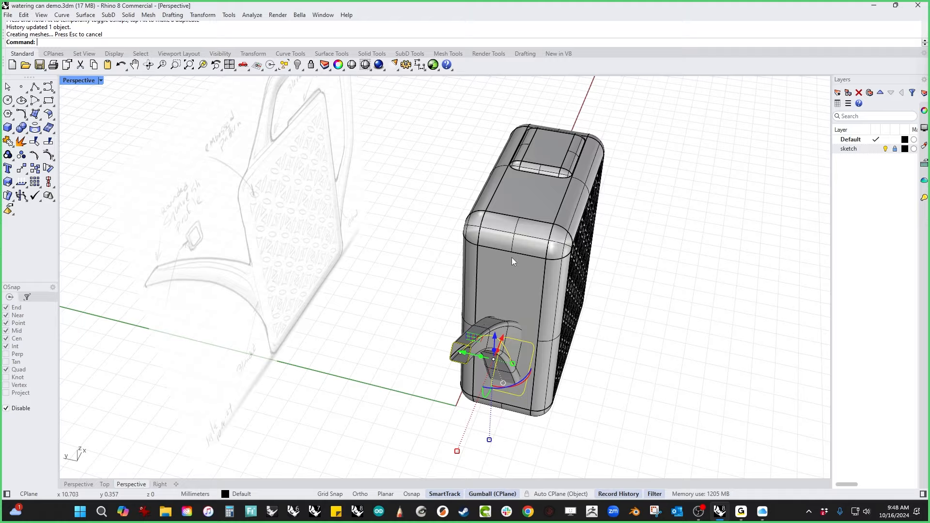
{"action": "left_click", "coordinate": [639, 404]}
Step: In the Front view, move the spout's tip profile and the rail's end point up and away from the body by about 0.54 mm
{"action": "mouse_move", "coordinate": [638, 406]}
{"action": "right_mouse_down"}
{"action": "mouse_move", "coordinate": [633, 430]}
{"action": "mouse_move", "coordinate": [562, 449]}
{"action": "mouse_move", "coordinate": [442, 365]}
{"action": "mouse_move", "coordinate": [642, 356]}
{"action": "mouse_move", "coordinate": [664, 376]}
{"action": "mouse_move", "coordinate": [650, 347]}
{"action": "mouse_move", "coordinate": [619, 379]}
{"action": "mouse_move", "coordinate": [564, 405]}
{"action": "right_mouse_up"}
{"action": "scroll", "coordinate": [199, 154], "scroll_direction": "up", "scroll_amount": 4}
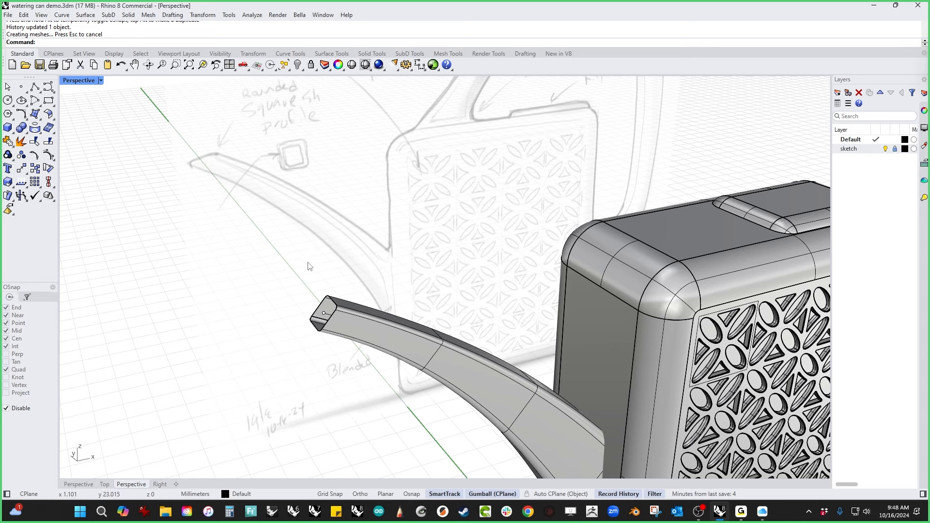
{"action": "right_click_drag", "start_coordinate": [328, 317], "coordinate": [319, 325]}
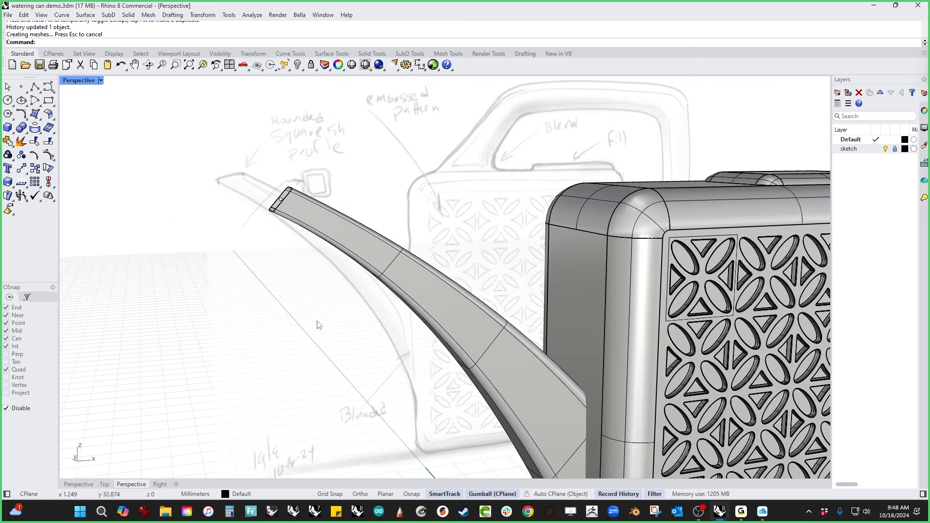
{"action": "key", "text": "ctrl+F2"}
{"action": "right_click_drag", "start_coordinate": [314, 283], "coordinate": [325, 329]}
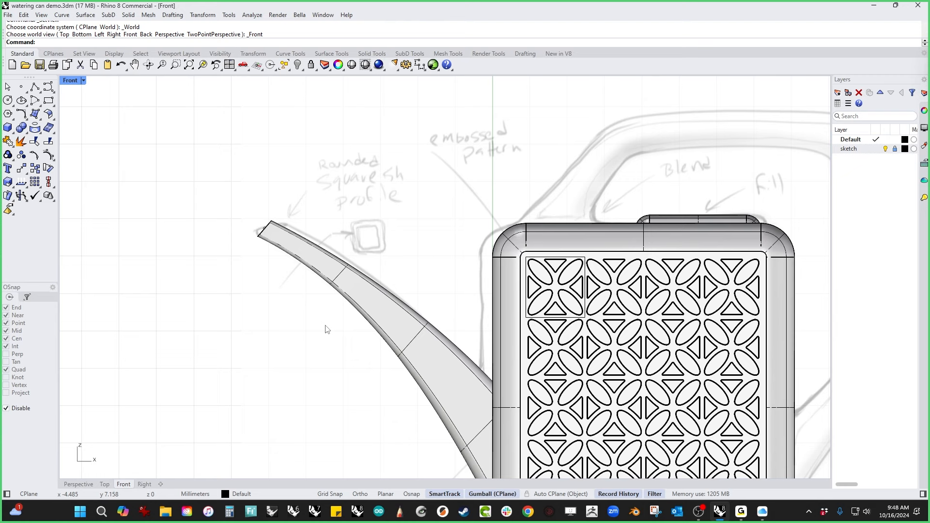
{"action": "scroll", "coordinate": [268, 267], "scroll_direction": "up", "scroll_amount": 2}
{"action": "left_click_drag", "start_coordinate": [208, 172], "coordinate": [333, 253]}
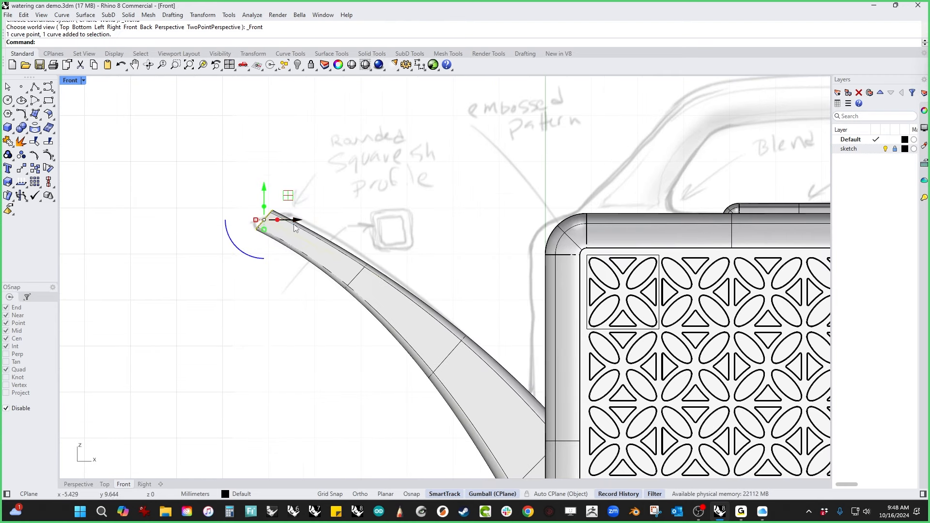
{"action": "left_click_drag", "start_coordinate": [264, 219], "coordinate": [242, 208]}
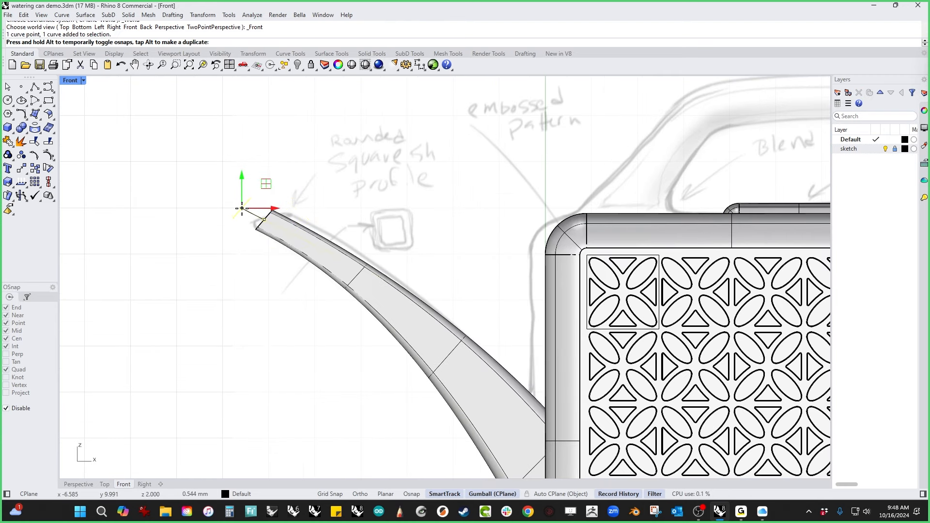
{"action": "left_click", "coordinate": [247, 286]}
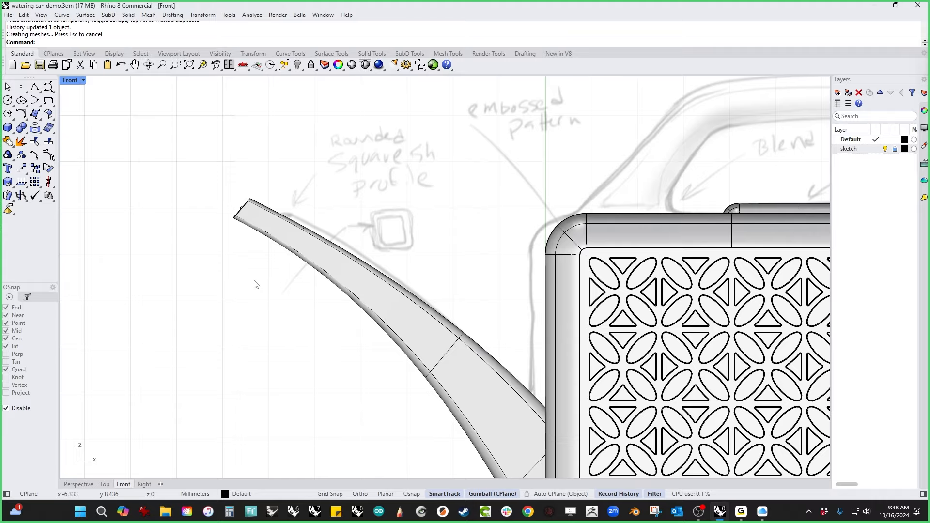
{"action": "scroll", "coordinate": [287, 264], "scroll_direction": "down", "scroll_amount": 5}
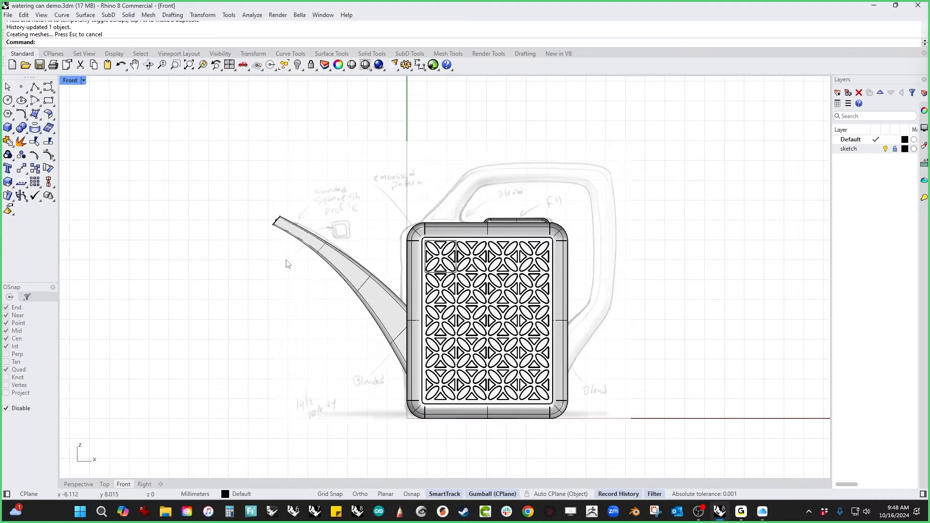
Step: Cap the spout's open ends in the Perspective view, accepting the history break
{"action": "key", "text": "ctrl+F4"}
{"action": "mouse_move", "coordinate": [349, 356]}
{"action": "right_mouse_down"}
{"action": "mouse_move", "coordinate": [418, 328]}
{"action": "mouse_move", "coordinate": [463, 348]}
{"action": "mouse_move", "coordinate": [466, 326]}
{"action": "right_mouse_up"}
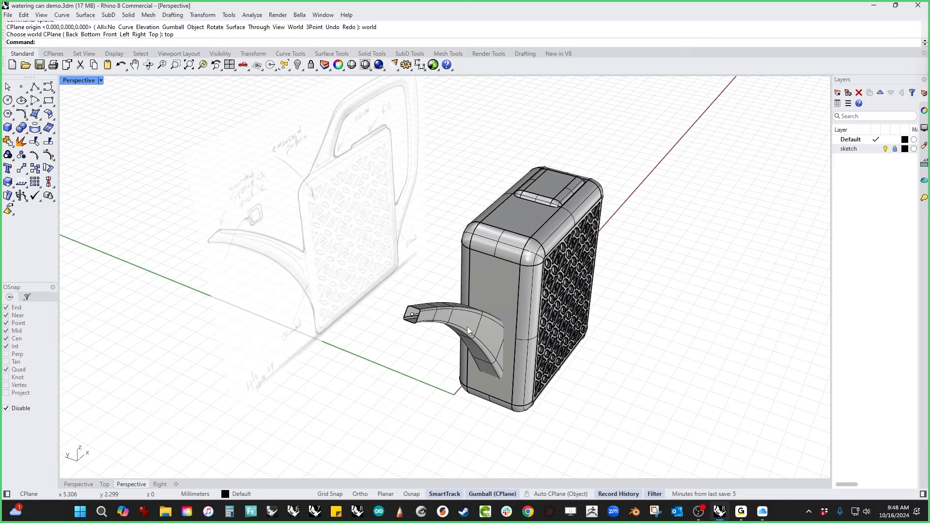
{"action": "left_click", "coordinate": [458, 323]}
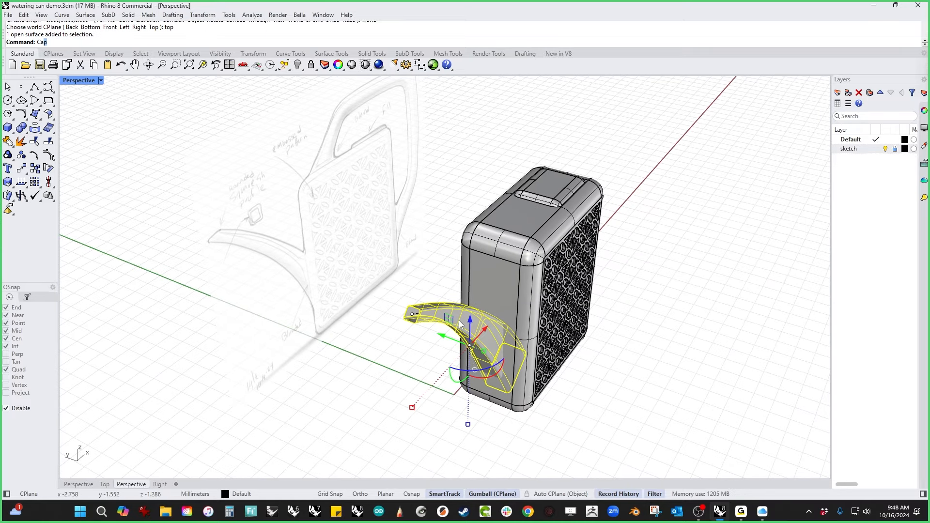
{"action": "key", "text": "Return"}
{"action": "key", "text": "Return"}
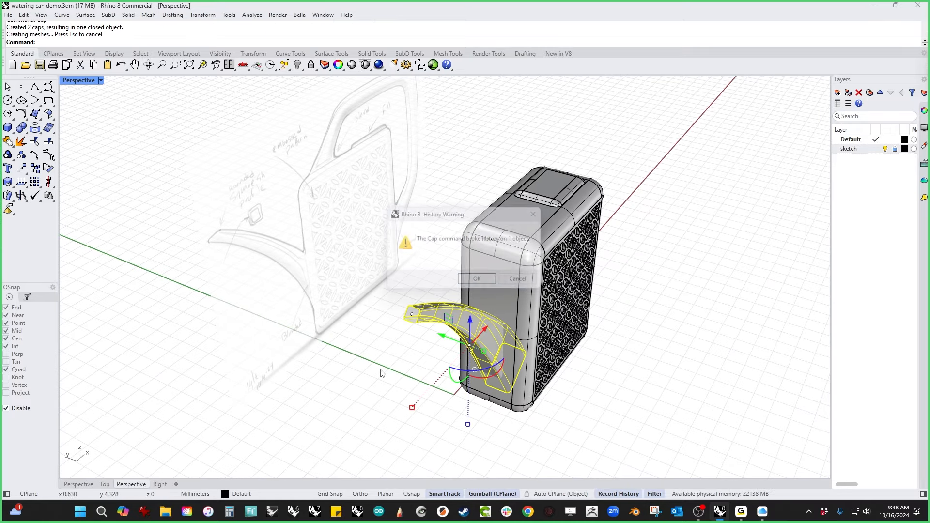
{"action": "left_click", "coordinate": [382, 372]}
Step: Boolean union the capped spout with the tile-embossed body and save the file
{"action": "right_click_drag", "start_coordinate": [381, 373], "coordinate": [429, 345]}
{"action": "left_click", "coordinate": [434, 341]}
{"action": "left_click", "coordinate": [463, 296], "text": "shift"}
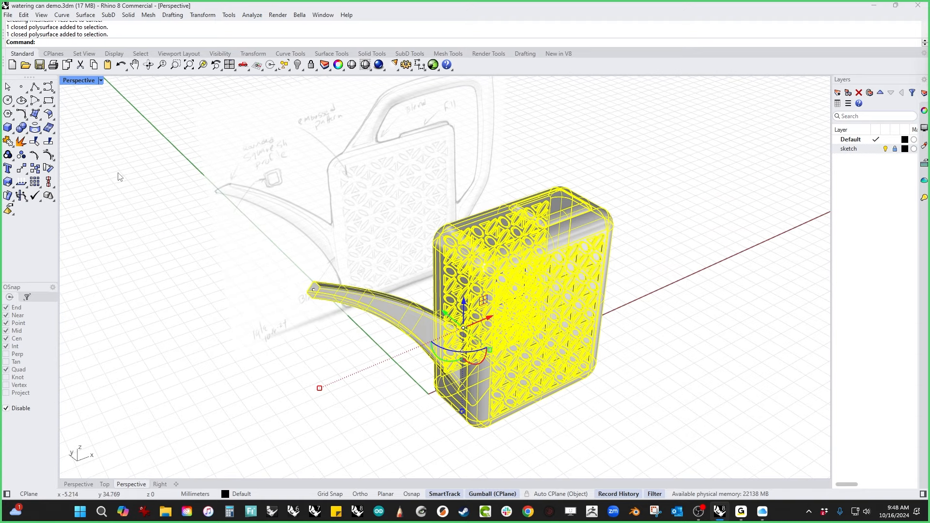
{"action": "left_click", "coordinate": [21, 127]}
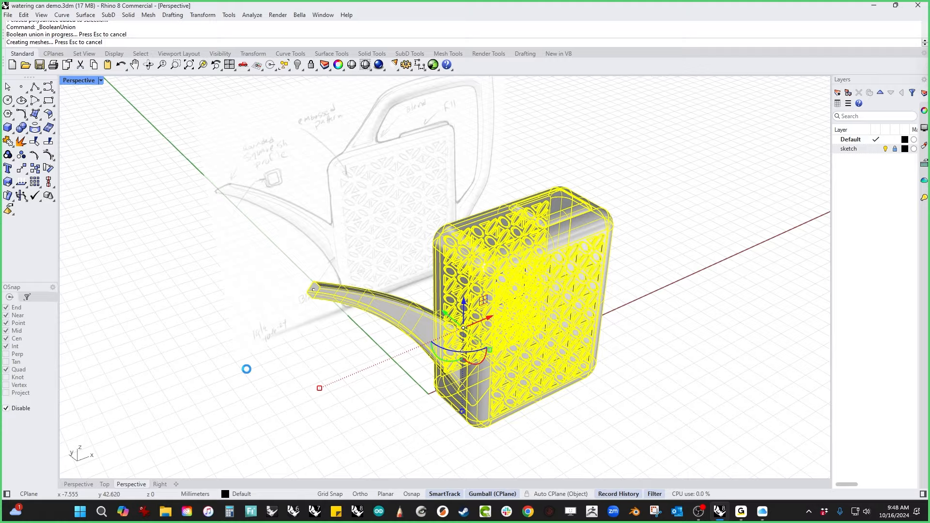
{"action": "right_click_drag", "start_coordinate": [246, 369], "coordinate": [459, 292]}
{"action": "scroll", "coordinate": [476, 321], "scroll_direction": "up", "scroll_amount": 5}
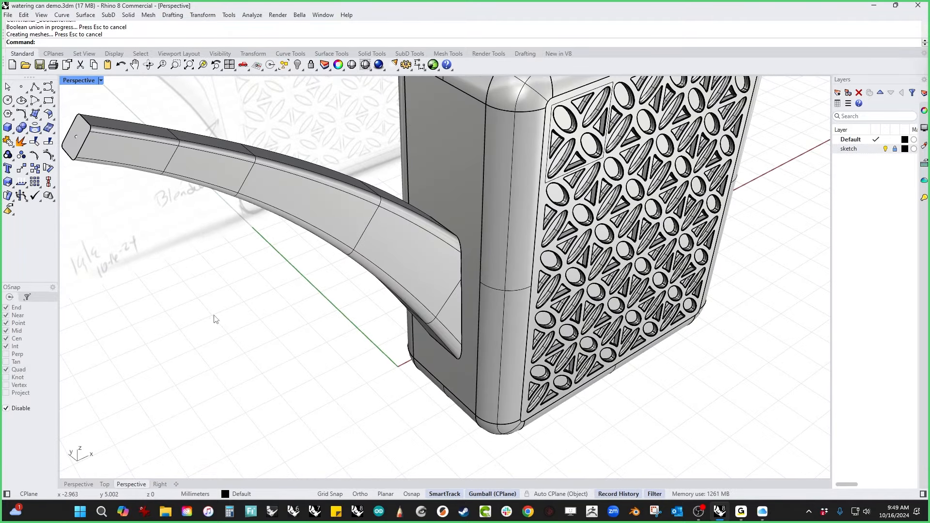
{"action": "key", "text": "ctrl+s"}
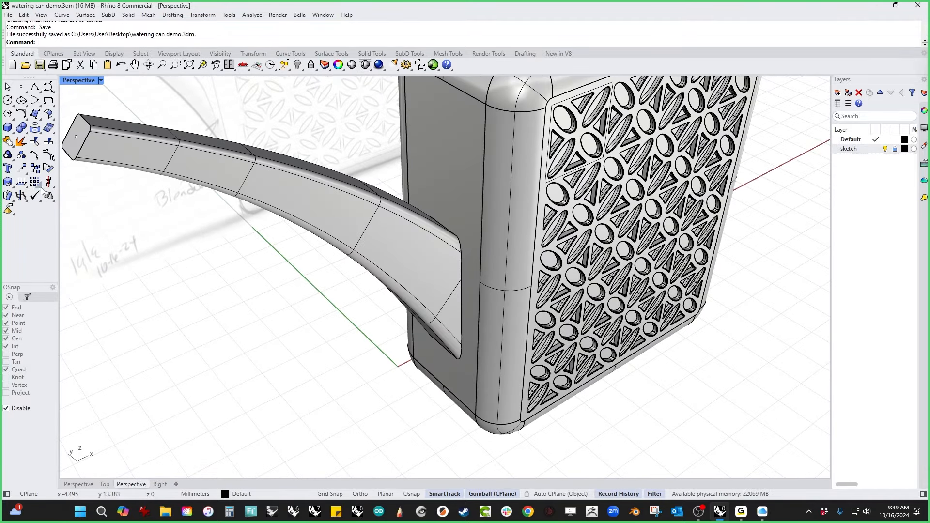
{"action": "left_click", "coordinate": [24, 135]}
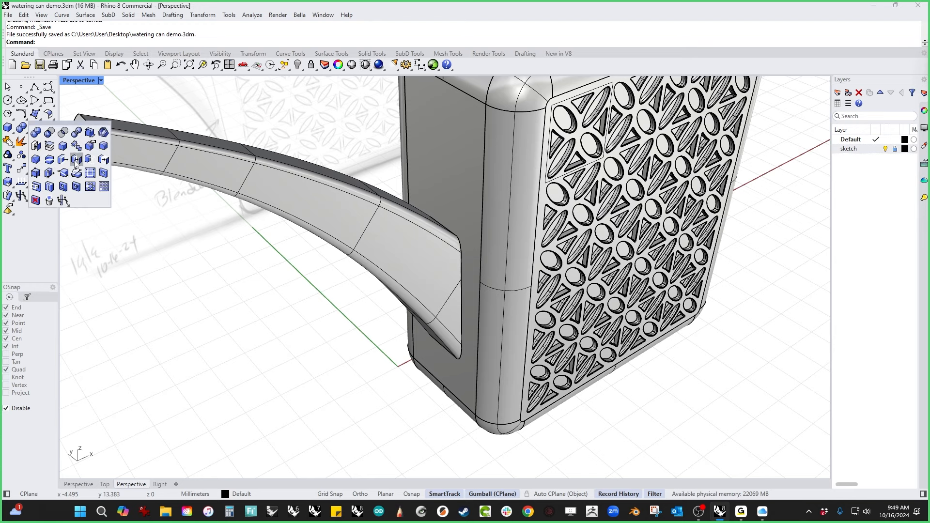
{"action": "left_click", "coordinate": [103, 147]}
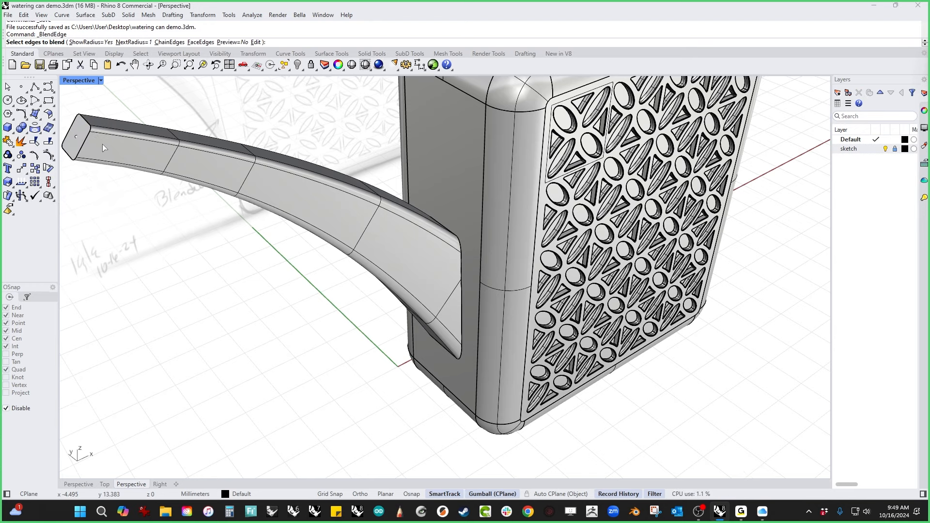
{"action": "left_click", "coordinate": [29, 134]}
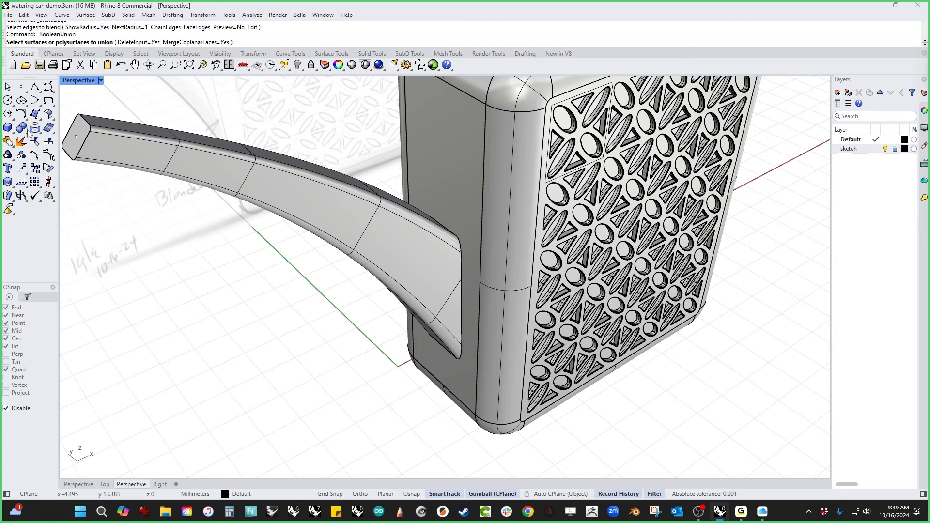
Step: Start a BlendEdge along the edge where the spout meets the body, setting its handle radius to about 0.535 mm
{"action": "left_click", "coordinate": [28, 134]}
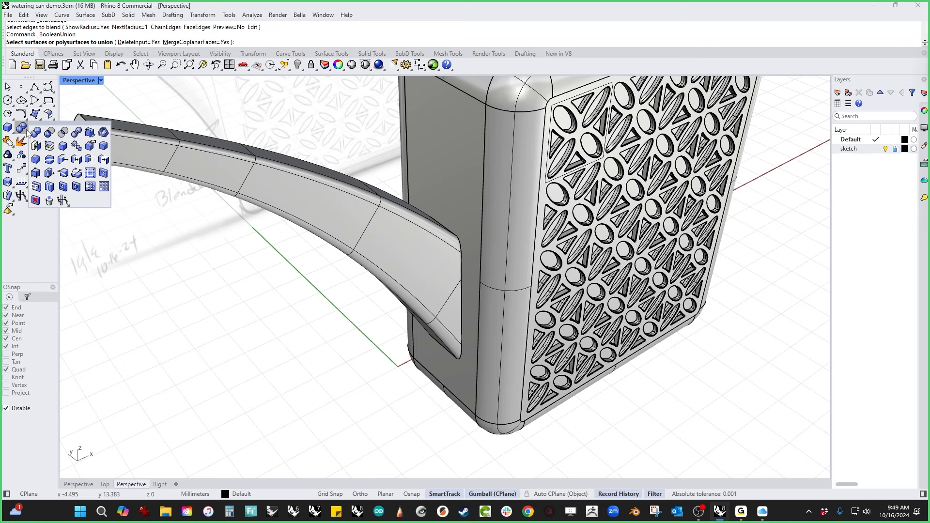
{"action": "right_click", "coordinate": [108, 145]}
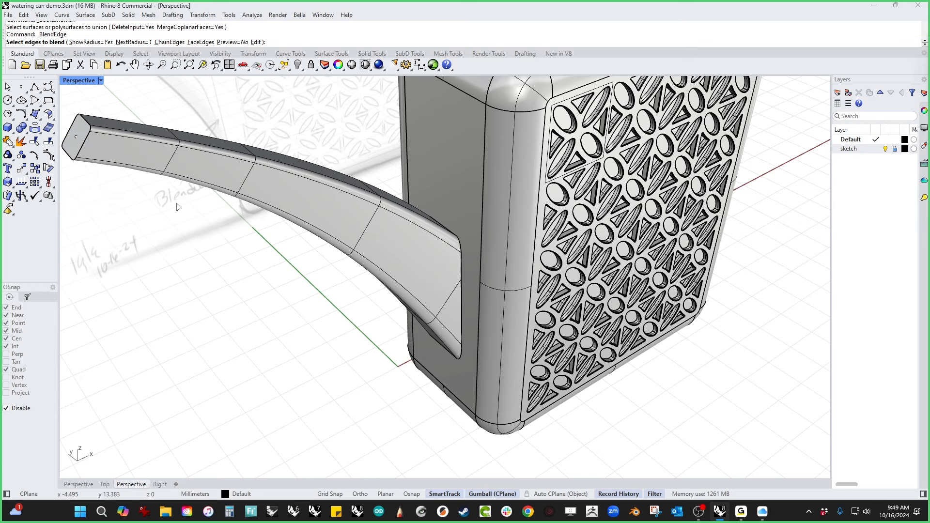
{"action": "left_click", "coordinate": [462, 266]}
{"action": "right_click", "coordinate": [386, 307]}
{"action": "right_click_drag", "start_coordinate": [386, 307], "coordinate": [497, 344]}
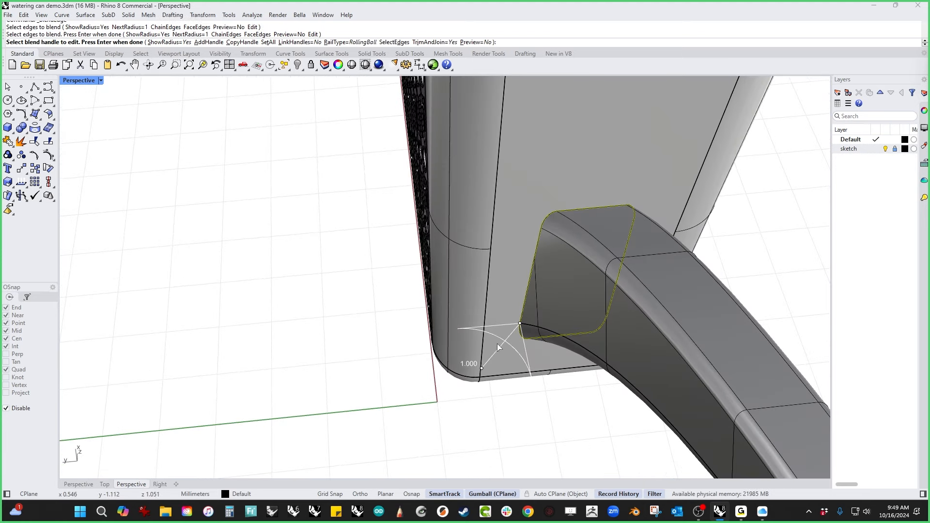
{"action": "scroll", "coordinate": [494, 334], "scroll_direction": "up", "scroll_amount": 3}
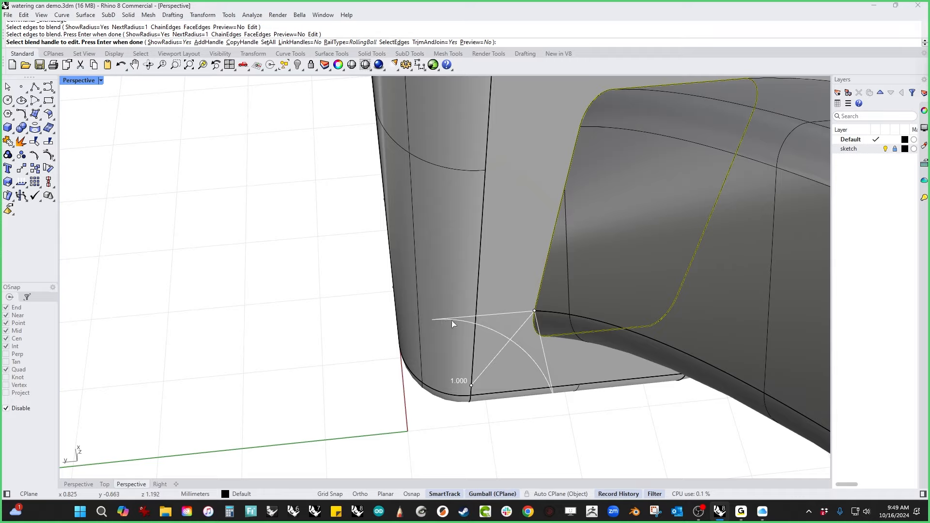
{"action": "left_click", "coordinate": [473, 383]}
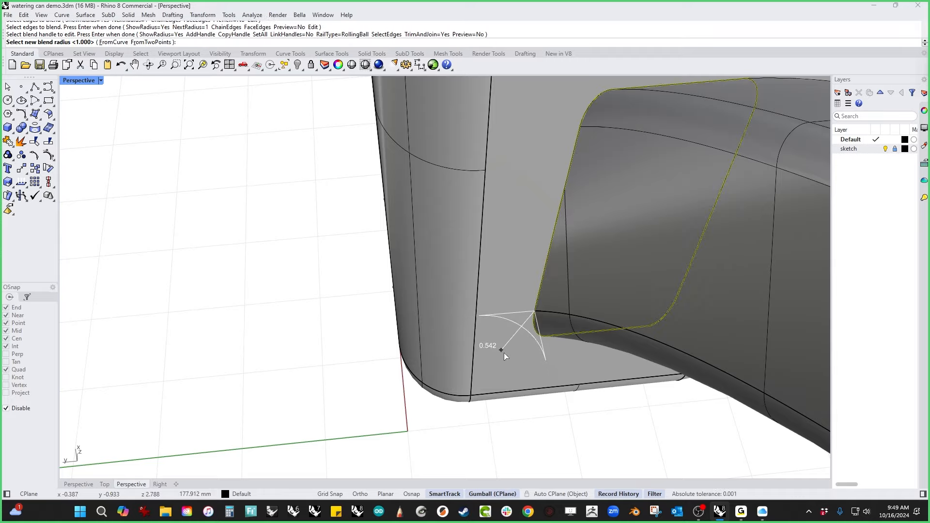
{"action": "left_click", "coordinate": [503, 353]}
Step: Turn on the blend preview and examine the blend surfaces around the spout's base
{"action": "right_click_drag", "start_coordinate": [485, 380], "coordinate": [457, 347]}
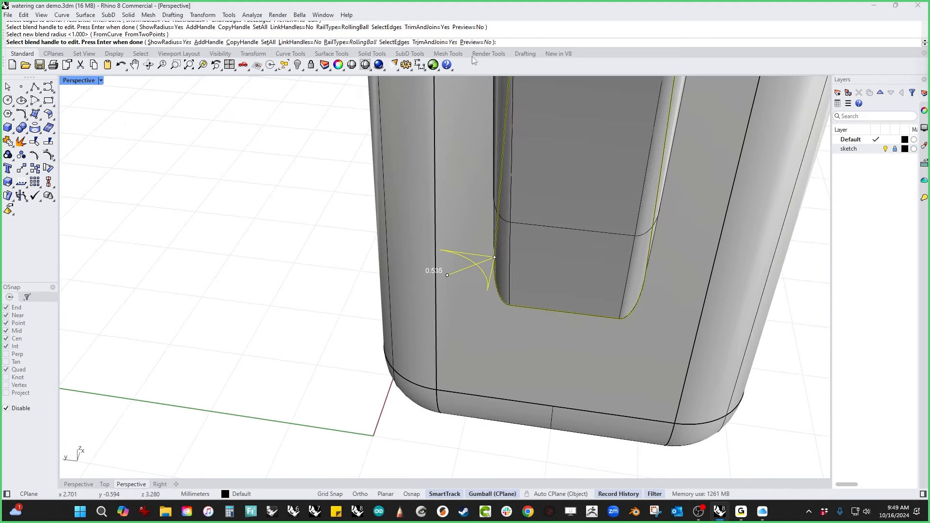
{"action": "left_click", "coordinate": [472, 43]}
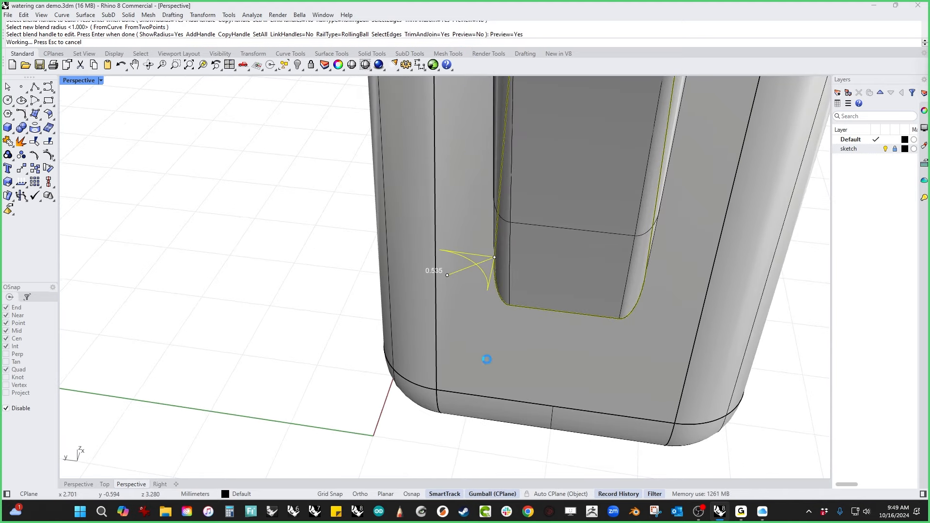
{"action": "right_click_drag", "start_coordinate": [487, 361], "coordinate": [444, 345]}
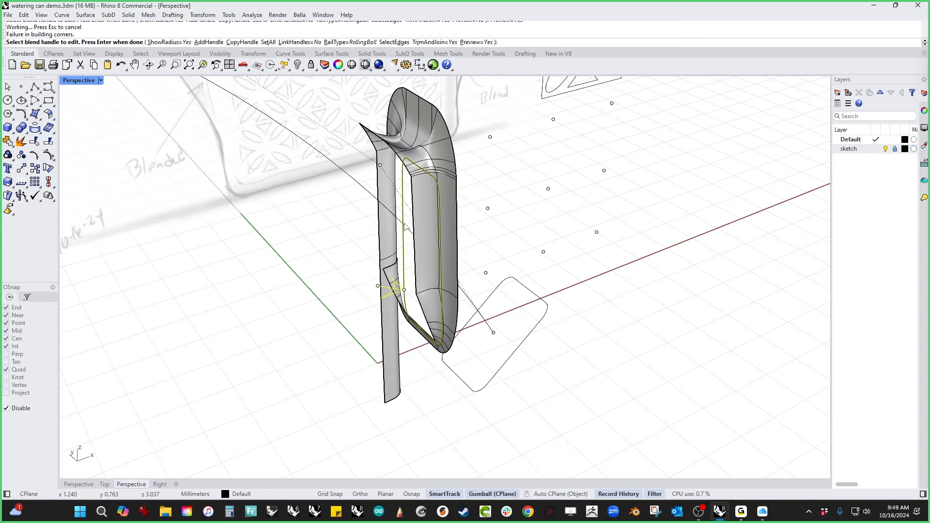
{"action": "right_click_drag", "start_coordinate": [422, 327], "coordinate": [466, 334]}
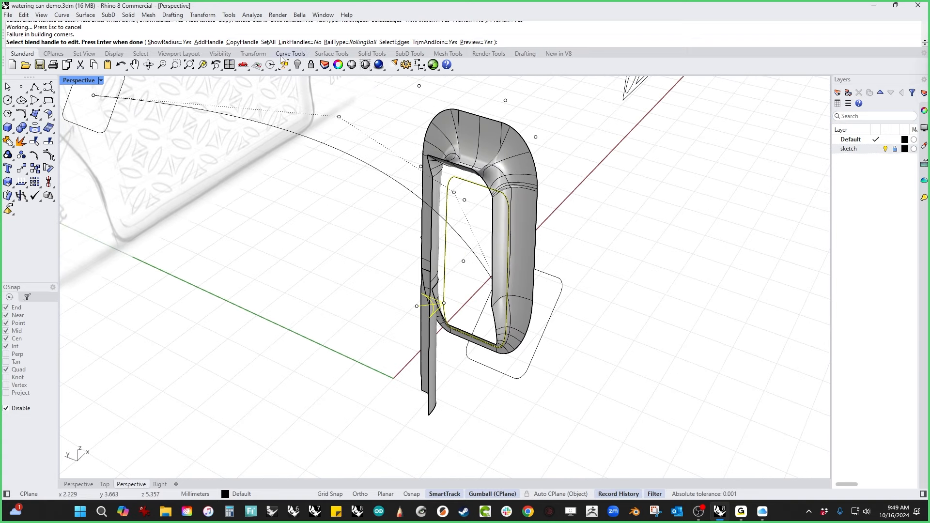
Step: Add three blend handles of radius 1 mm near the other corners of the spout's junction edge
{"action": "left_click", "coordinate": [209, 42]}
{"action": "scroll", "coordinate": [445, 216], "scroll_direction": "up", "scroll_amount": 5}
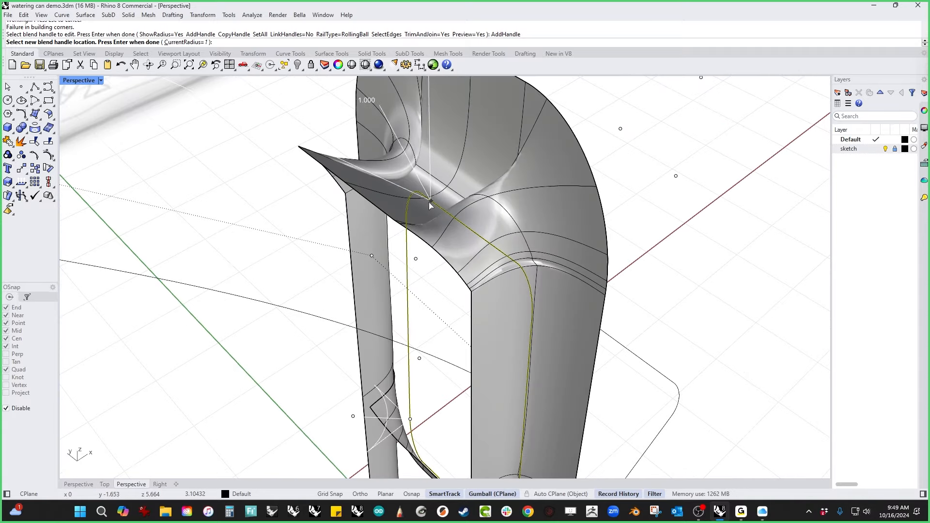
{"action": "left_click", "coordinate": [406, 214]}
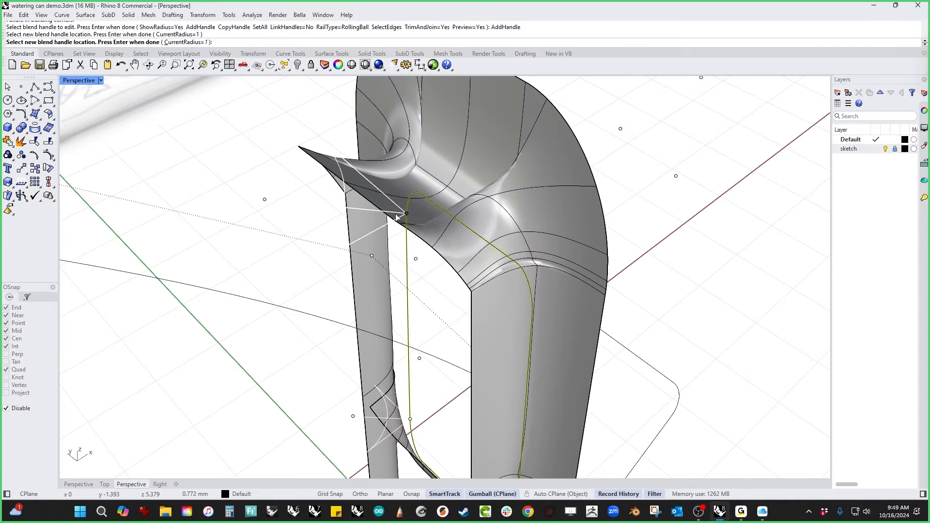
{"action": "left_click", "coordinate": [537, 308]}
{"action": "right_click_drag", "start_coordinate": [538, 331], "coordinate": [558, 270]}
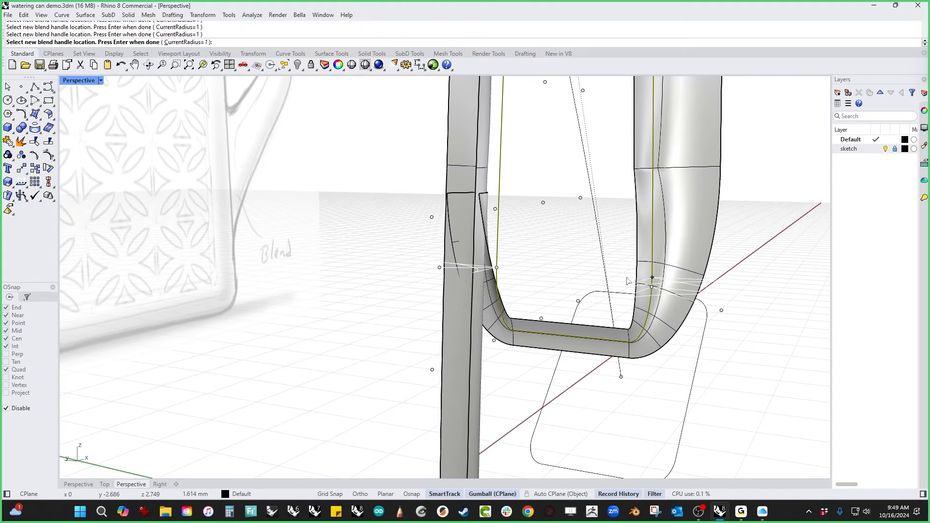
{"action": "right_click_drag", "start_coordinate": [648, 290], "coordinate": [527, 300]}
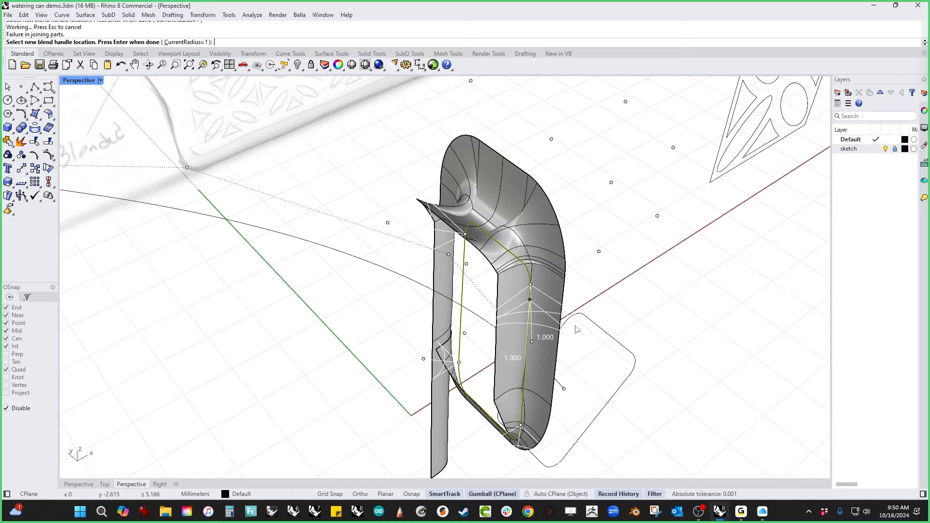
{"action": "right_click", "coordinate": [397, 277]}
Step: Set the blend radius of the upper handle nearest the embossed face to about 0.27 mm
{"action": "right_click_drag", "start_coordinate": [543, 272], "coordinate": [573, 320]}
{"action": "mouse_move", "coordinate": [559, 355]}
{"action": "right_mouse_down"}
{"action": "mouse_move", "coordinate": [588, 306]}
{"action": "mouse_move", "coordinate": [572, 310]}
{"action": "mouse_move", "coordinate": [599, 317]}
{"action": "mouse_move", "coordinate": [552, 342]}
{"action": "right_mouse_up"}
{"action": "left_click", "coordinate": [554, 328]}
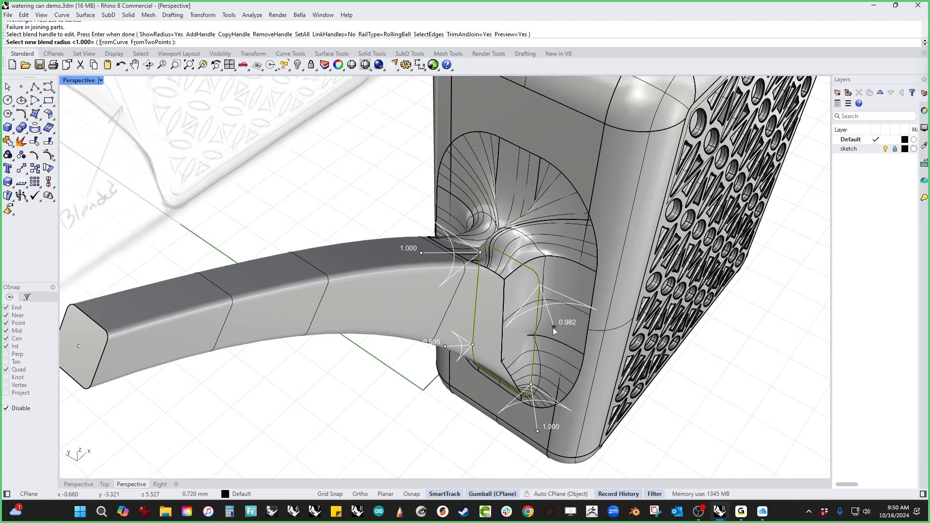
{"action": "left_click", "coordinate": [545, 295]}
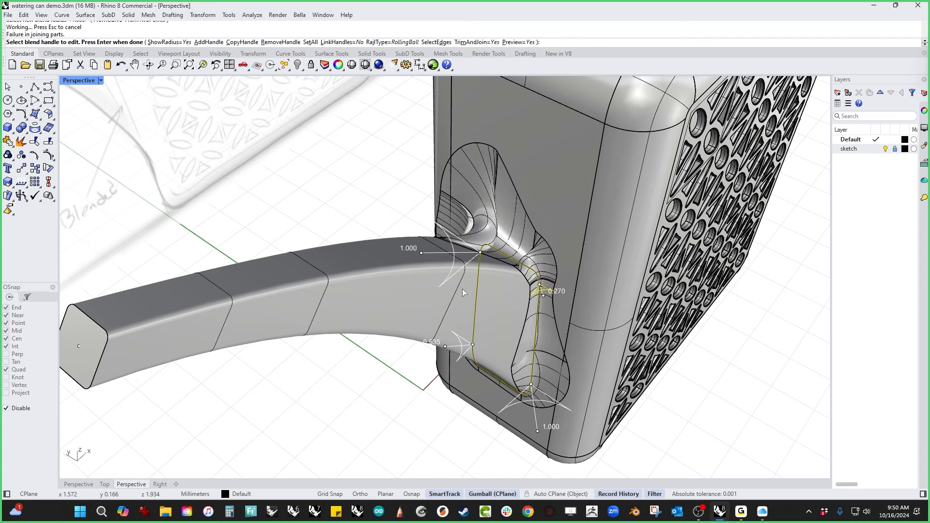
Step: Set the blend radius of the other upper handle, on the far side of the spout's junction edge, to 0.27 mm
{"action": "scroll", "coordinate": [462, 289], "scroll_direction": "up", "scroll_amount": 5}
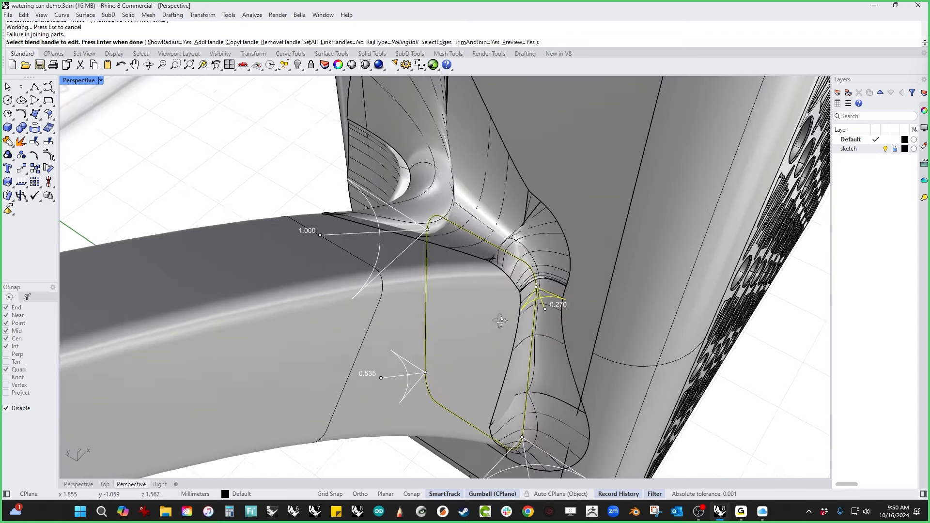
{"action": "right_click_drag", "start_coordinate": [500, 321], "coordinate": [542, 332]}
{"action": "left_click", "coordinate": [469, 324]}
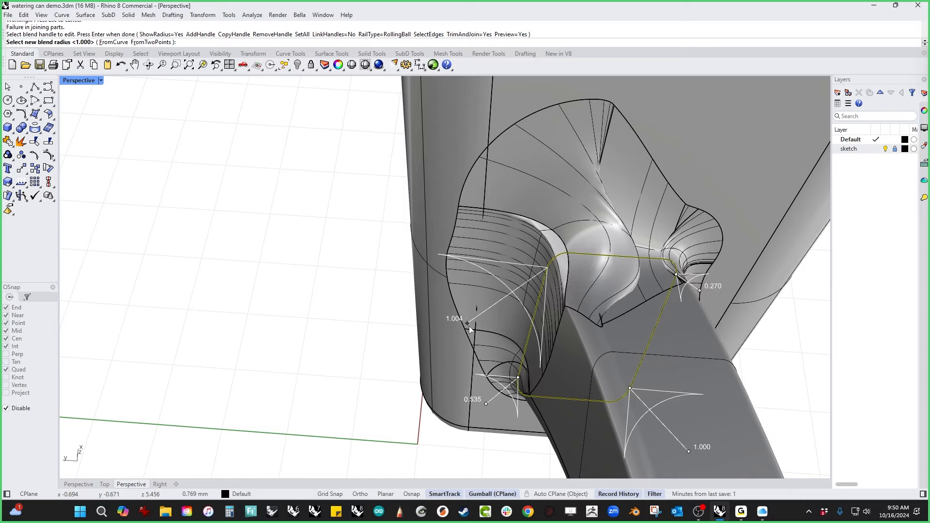
{"action": "type", "text": ".27"}
{"action": "key", "text": "Return"}
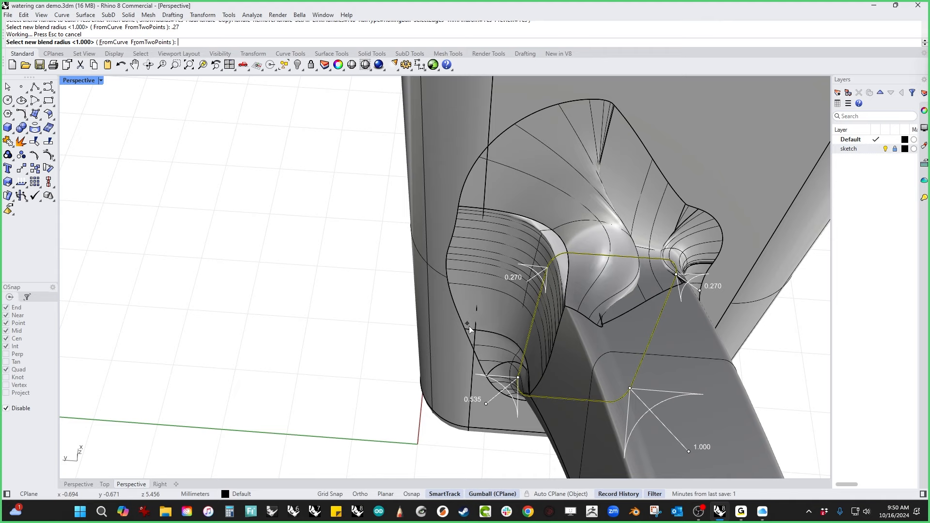
Step: Set the blend radius of both lower handles on the spout's junction edge to 0.5 mm
{"action": "right_click_drag", "start_coordinate": [594, 338], "coordinate": [579, 306]}
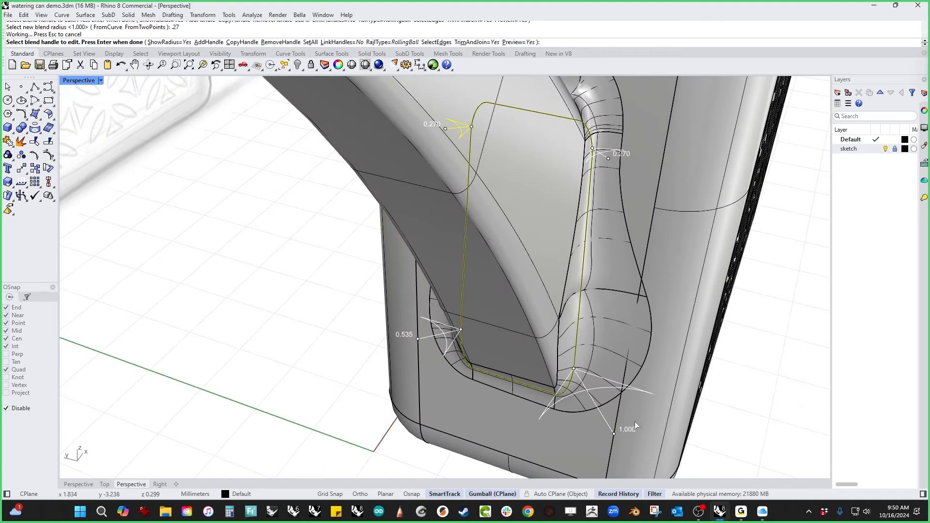
{"action": "left_click", "coordinate": [613, 433]}
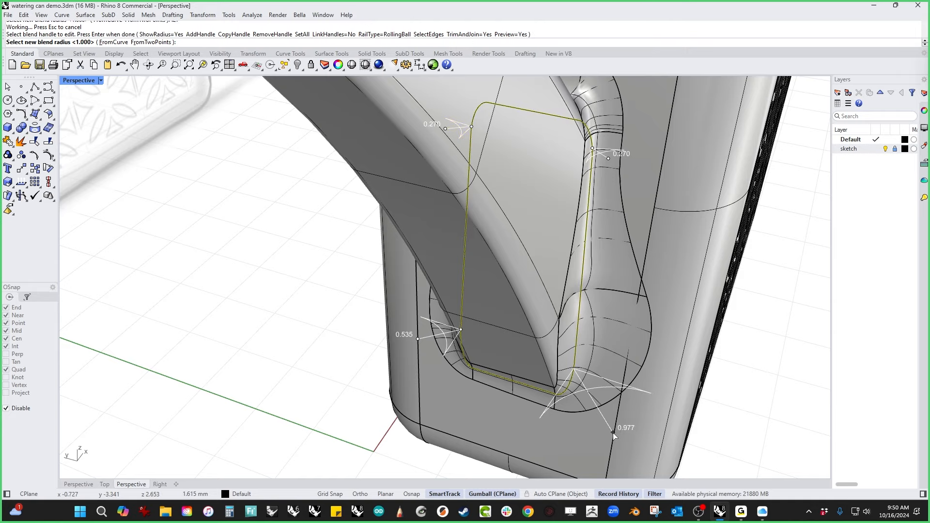
{"action": "type", "text": ".5"}
{"action": "key", "text": "Return"}
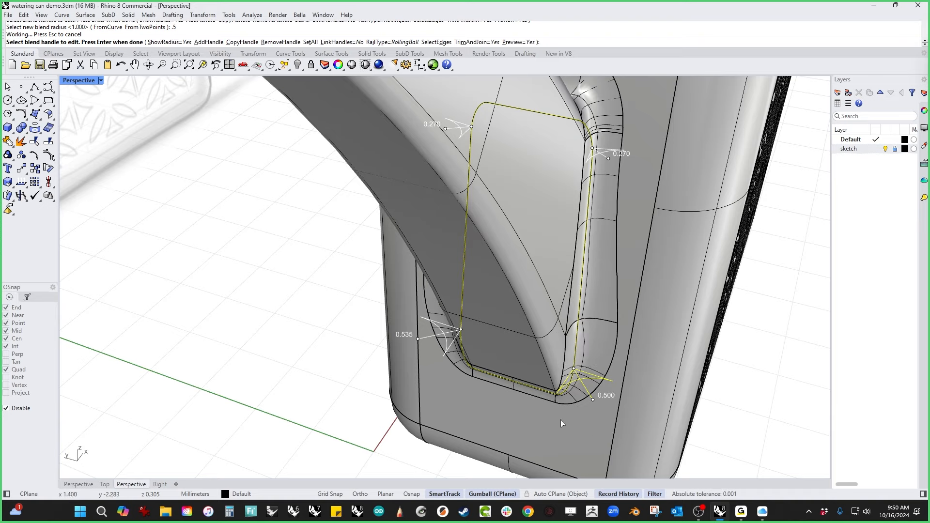
{"action": "left_click", "coordinate": [417, 339]}
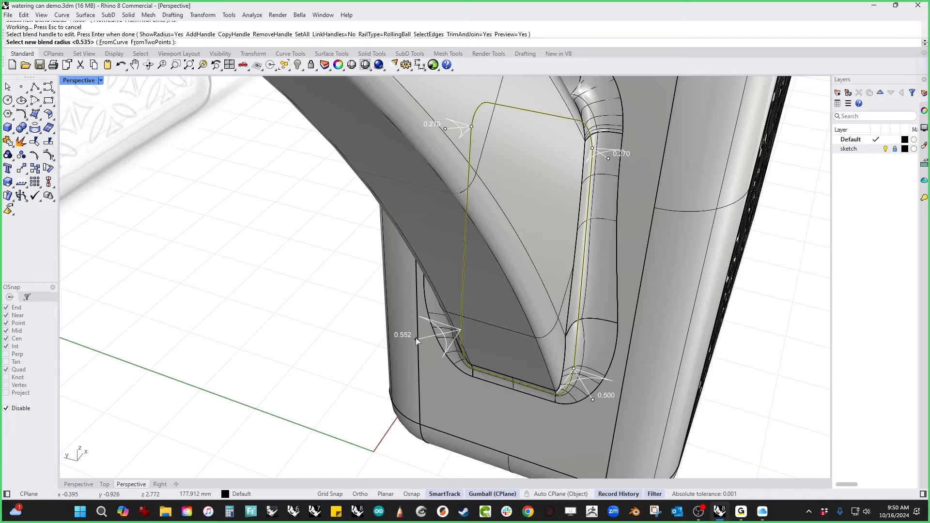
{"action": "type", "text": ".5"}
{"action": "key", "text": "Return"}
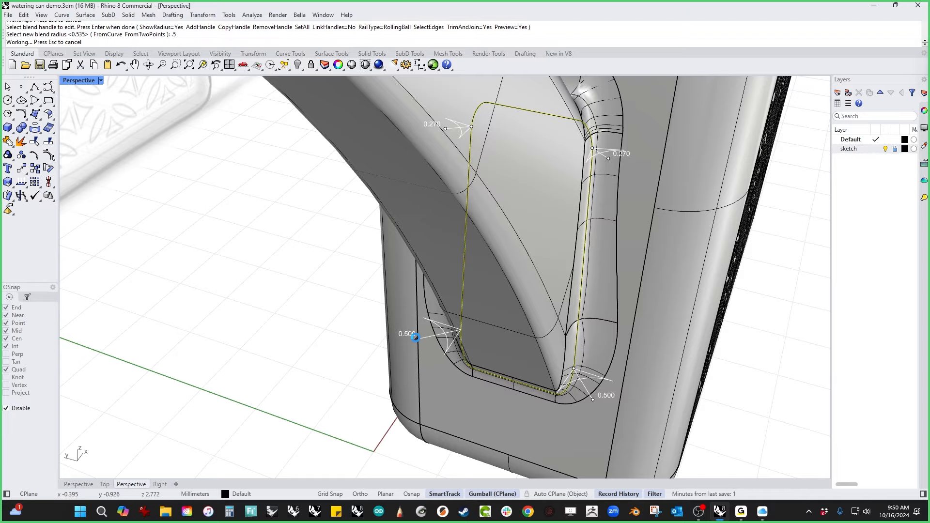
{"action": "left_click", "coordinate": [416, 339]}
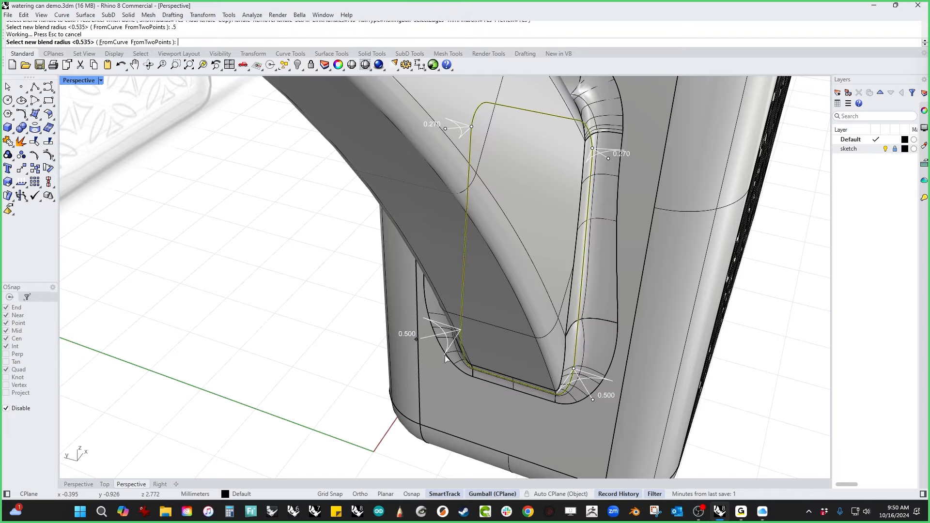
Step: Slide one upper 0.27 mm blend handle farther down the straight side of the spout's junction edge
{"action": "right_click_drag", "start_coordinate": [446, 358], "coordinate": [444, 356]}
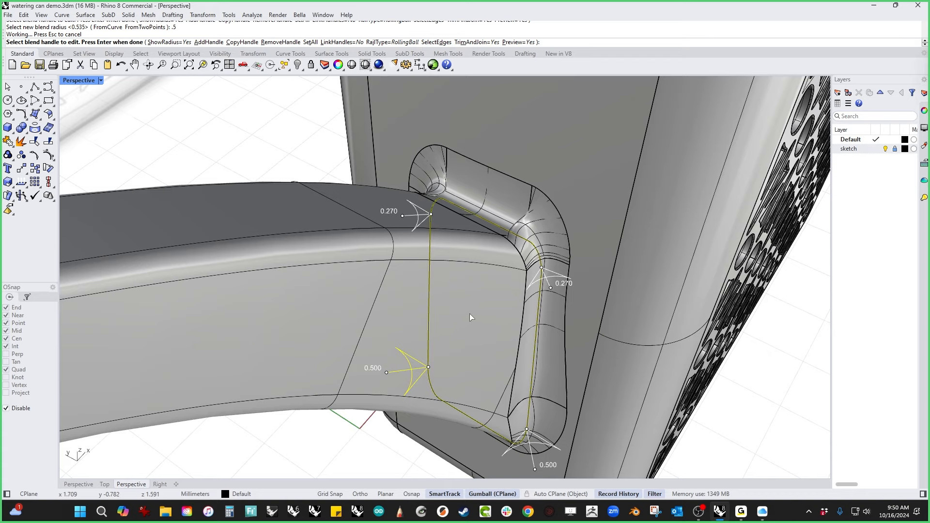
{"action": "right_click_drag", "start_coordinate": [469, 313], "coordinate": [445, 342]}
{"action": "scroll", "coordinate": [444, 343], "scroll_direction": "up", "scroll_amount": 2}
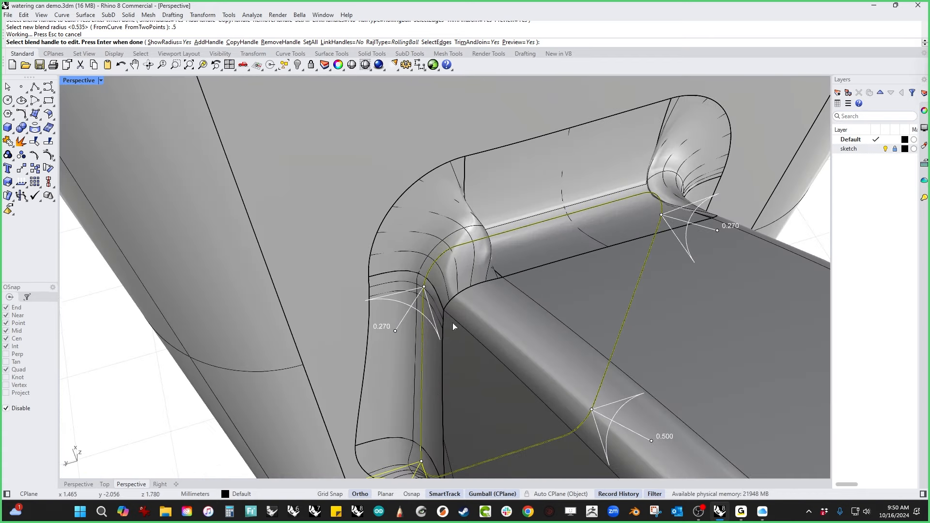
{"action": "scroll", "coordinate": [440, 323], "scroll_direction": "up", "scroll_amount": 3}
{"action": "right_click_drag", "start_coordinate": [409, 265], "coordinate": [409, 187]}
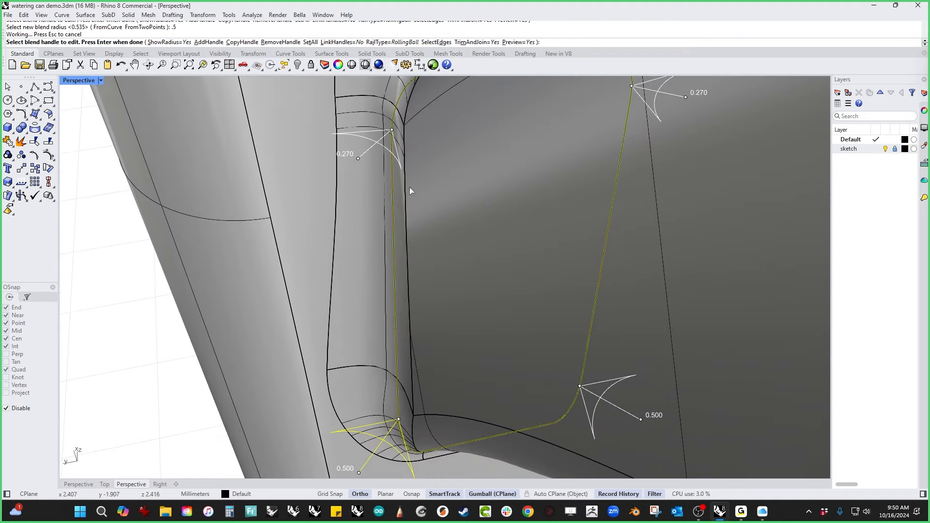
{"action": "left_click", "coordinate": [392, 135]}
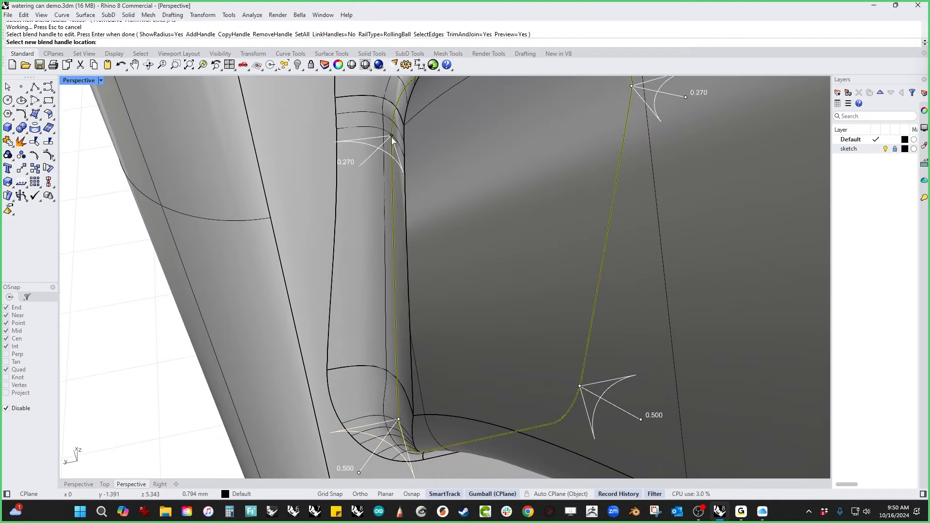
{"action": "left_click", "coordinate": [392, 211]}
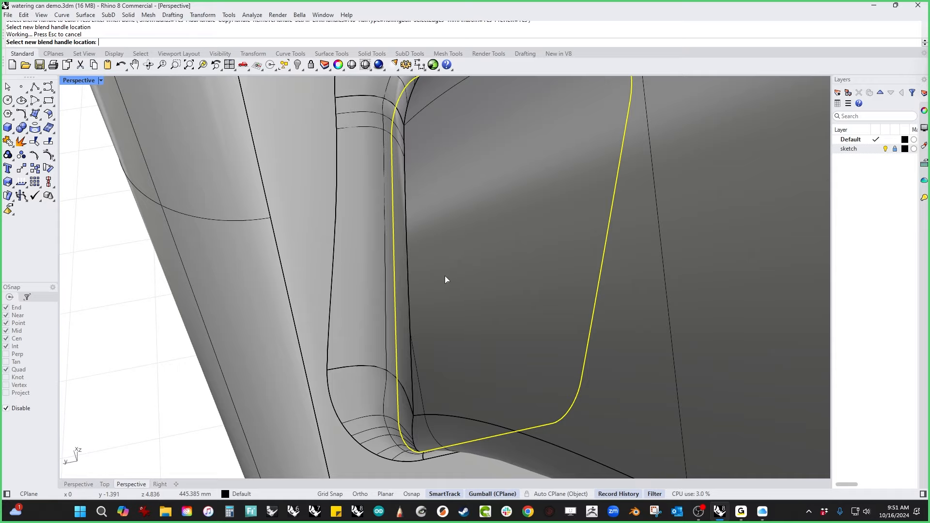
{"action": "left_click", "coordinate": [400, 272]}
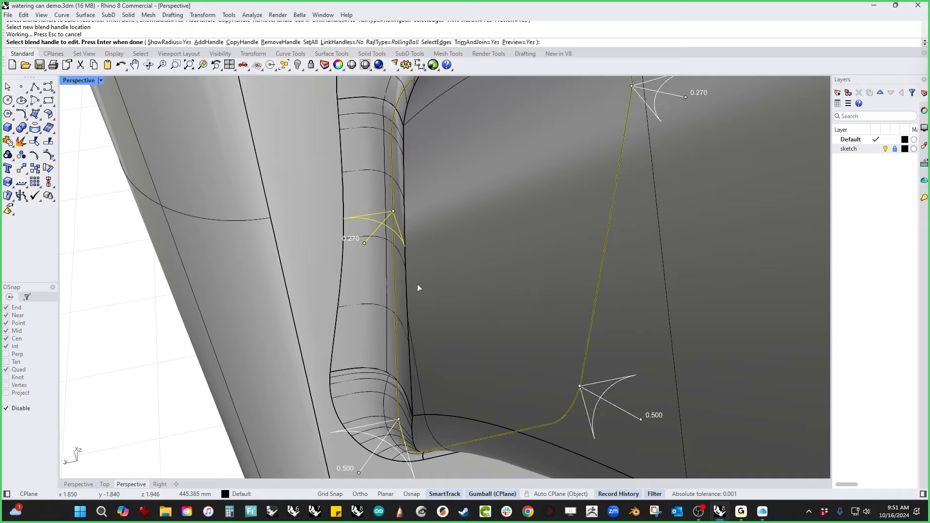
Step: Slide the upper blend handle on the opposite side of the spout down its straight edge to match
{"action": "right_click_drag", "start_coordinate": [437, 307], "coordinate": [434, 311]}
{"action": "left_click", "coordinate": [465, 108]}
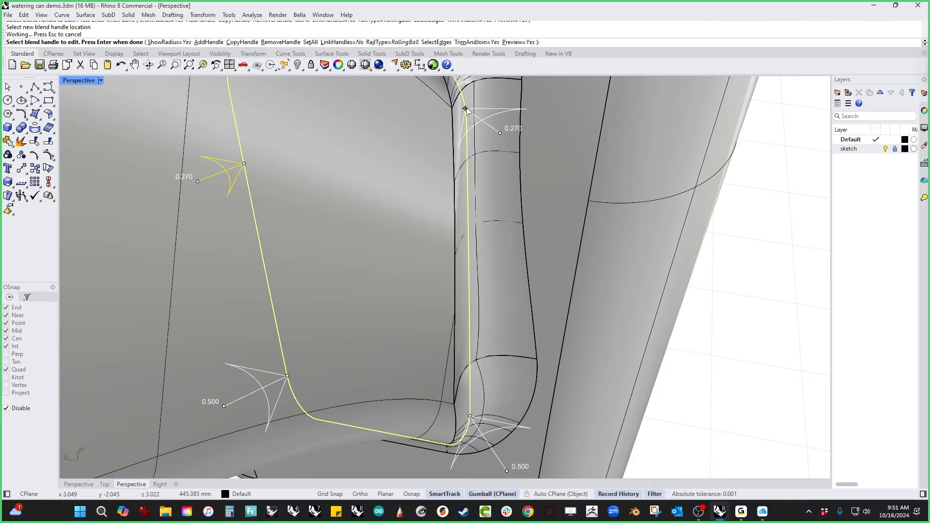
{"action": "left_click", "coordinate": [481, 186]}
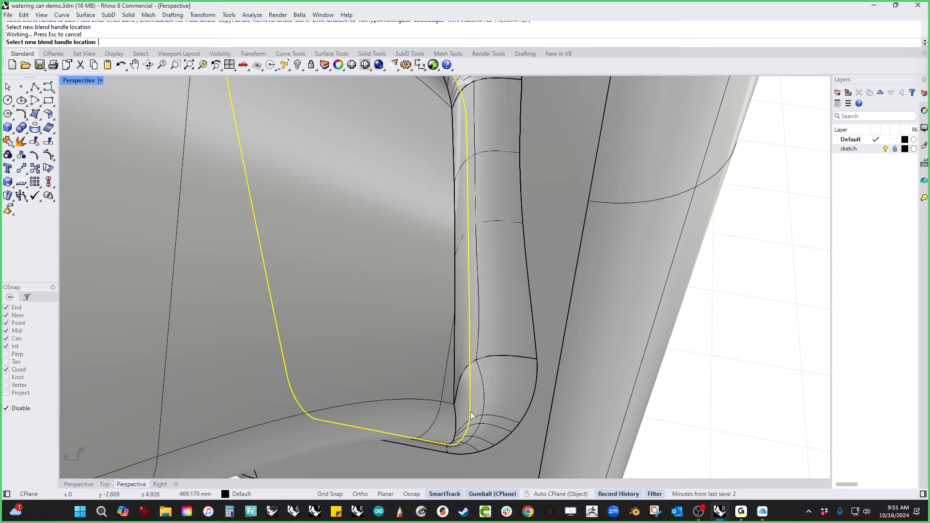
{"action": "scroll", "coordinate": [482, 388], "scroll_direction": "down", "scroll_amount": 8}
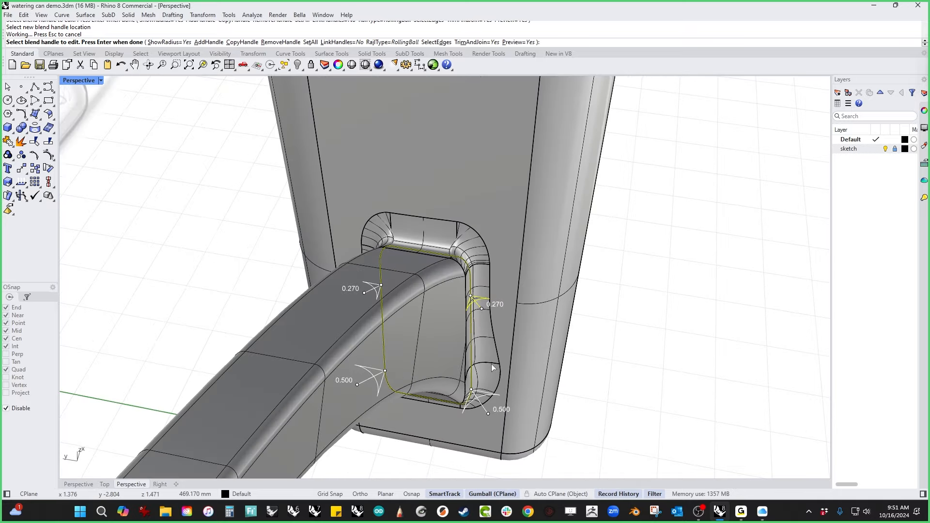
Step: Try to set one radius for all blend handles by picking two points across the spout joint's upper edge
{"action": "right_click_drag", "start_coordinate": [491, 370], "coordinate": [468, 307]}
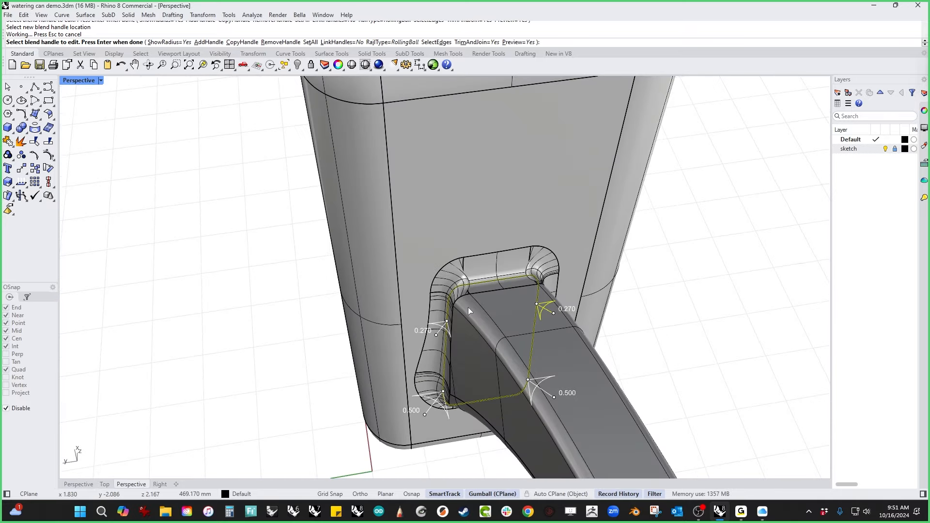
{"action": "scroll", "coordinate": [468, 307], "scroll_direction": "up", "scroll_amount": 3}
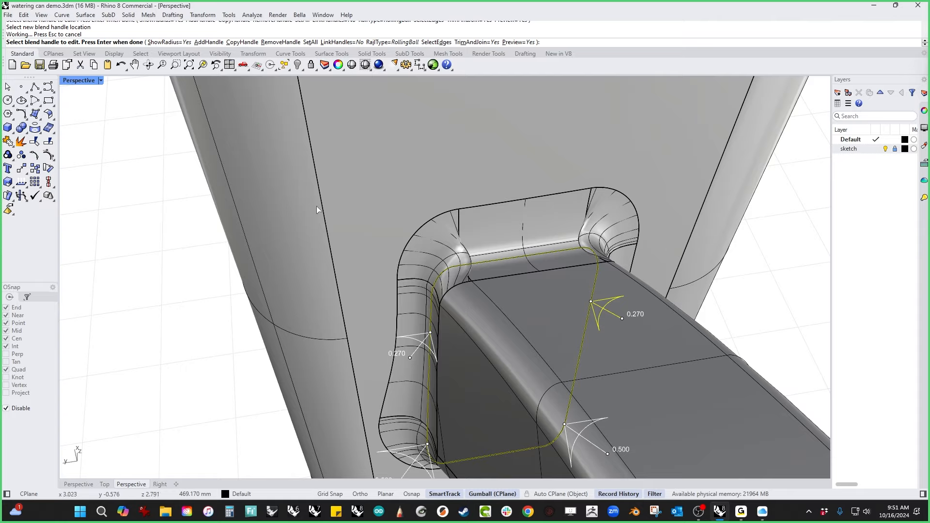
{"action": "left_click", "coordinate": [310, 42]}
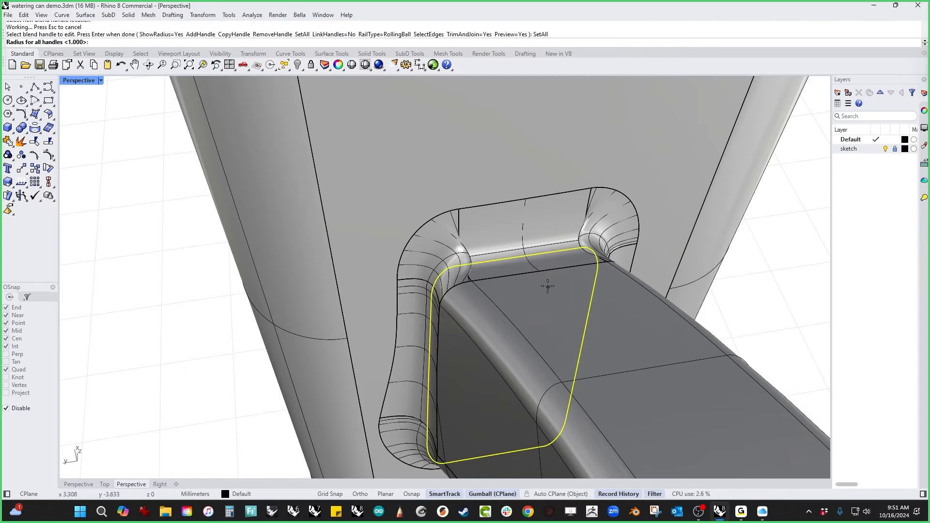
{"action": "left_click", "coordinate": [519, 258]}
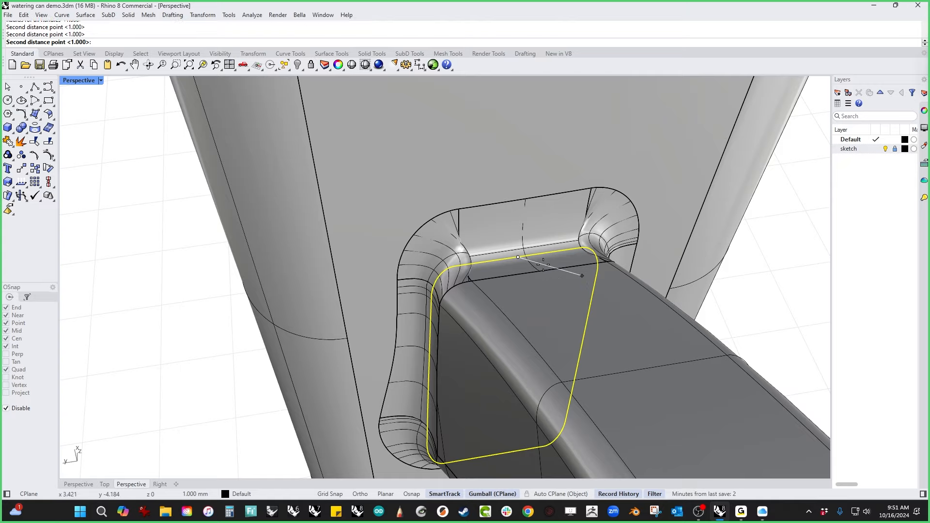
{"action": "left_click", "coordinate": [582, 275]}
Step: Add a blend handle with radius 1 at the middle of the spout joint's upper edge
{"action": "right_click_drag", "start_coordinate": [539, 266], "coordinate": [515, 272]}
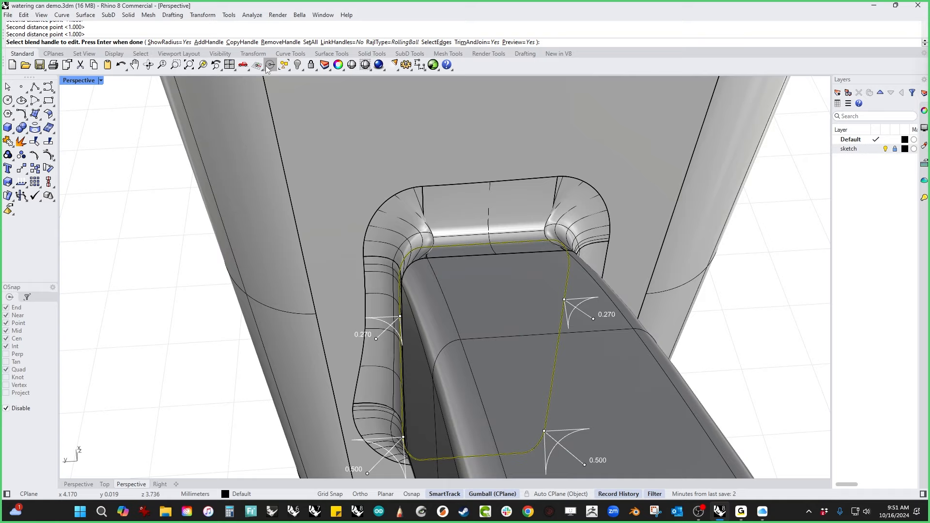
{"action": "left_click", "coordinate": [209, 42]}
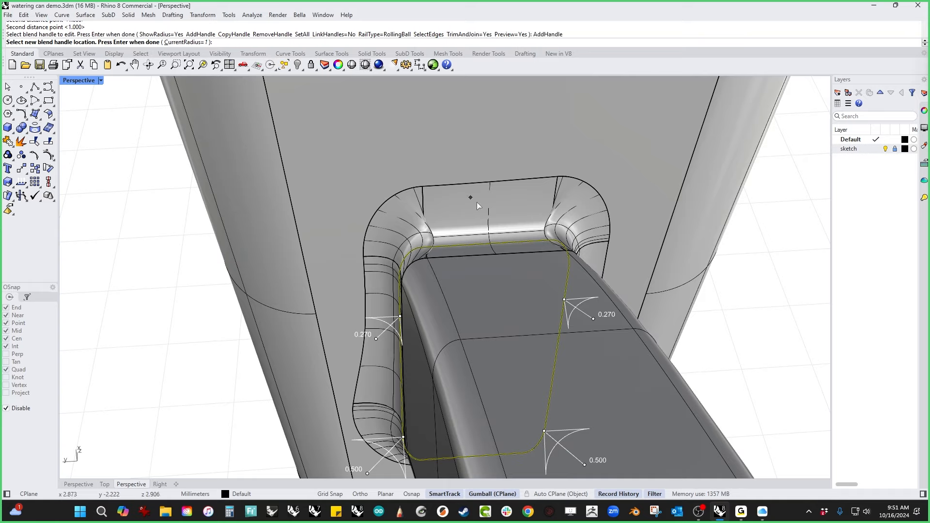
{"action": "left_click", "coordinate": [487, 242]}
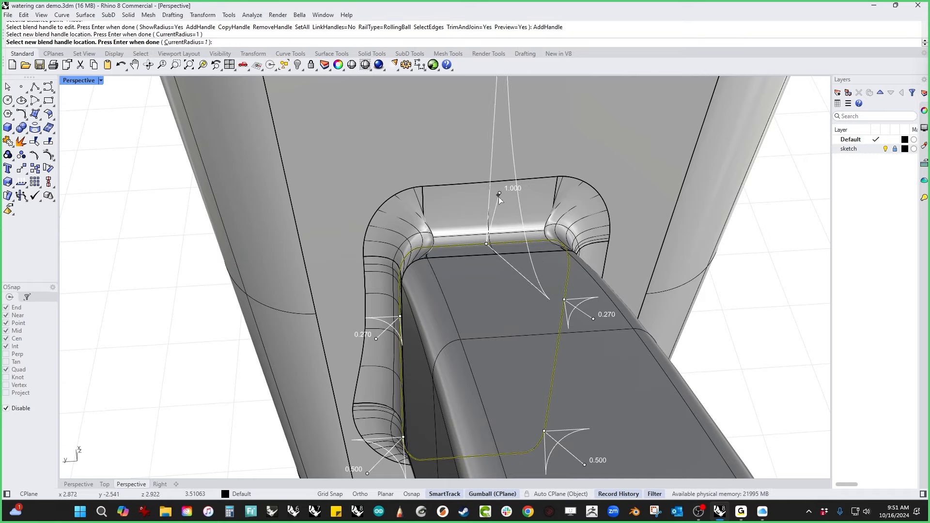
{"action": "key", "text": "Return"}
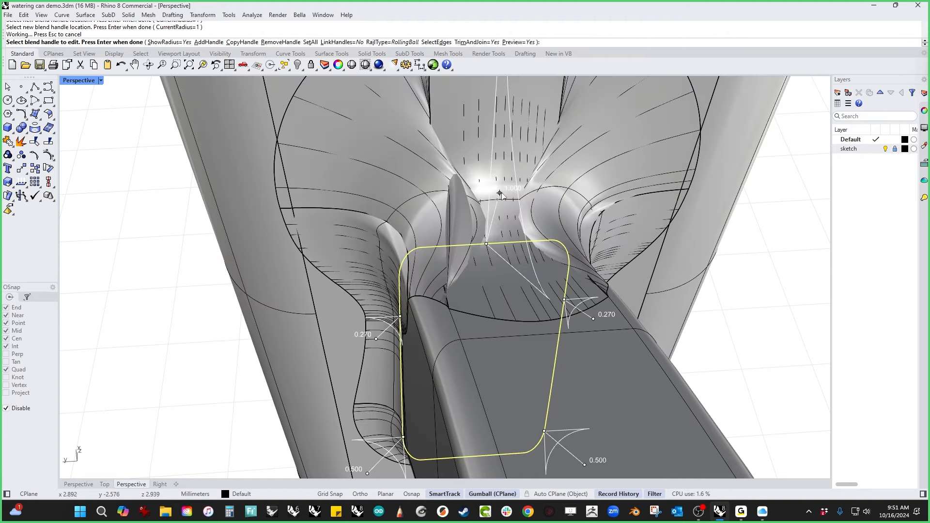
Step: Reduce the added blend handle's radius to about 0.1 and finish the edge blend around the spout joint
{"action": "left_click", "coordinate": [499, 193]}
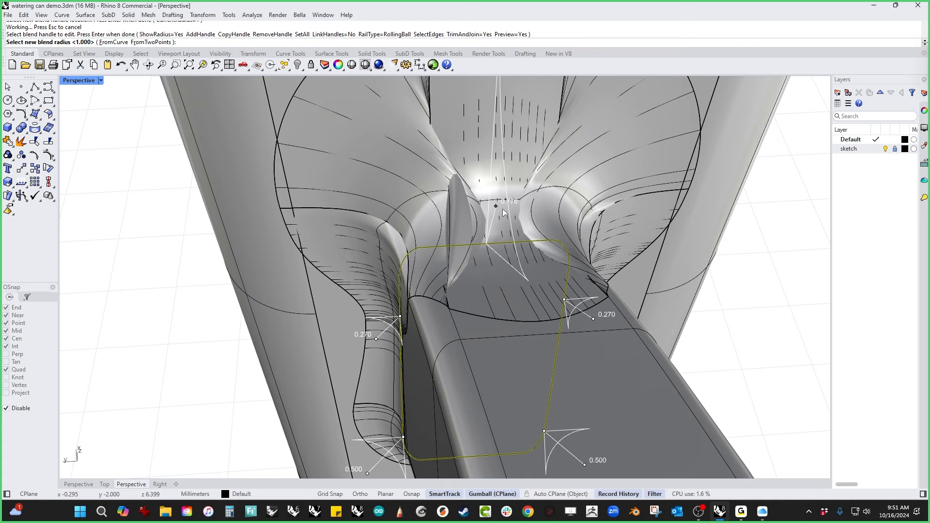
{"action": "left_click", "coordinate": [485, 241]}
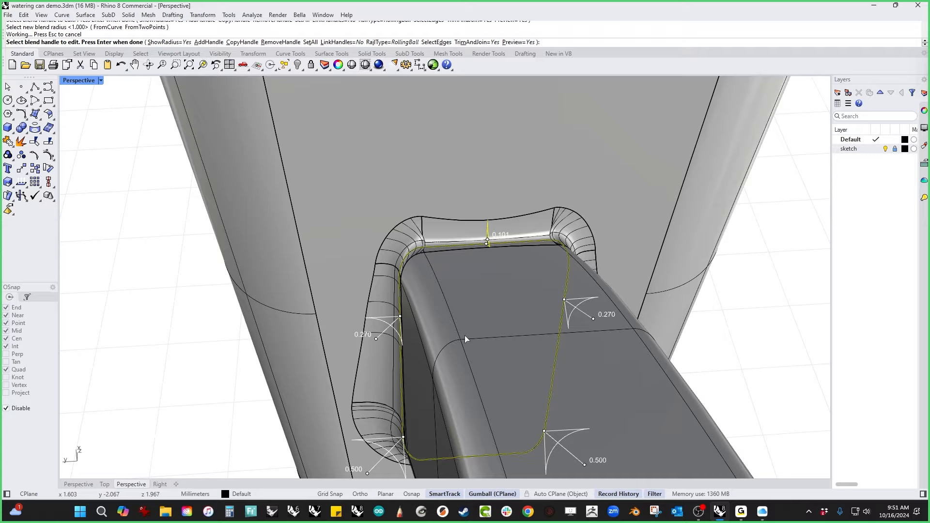
{"action": "right_click_drag", "start_coordinate": [464, 335], "coordinate": [532, 324]}
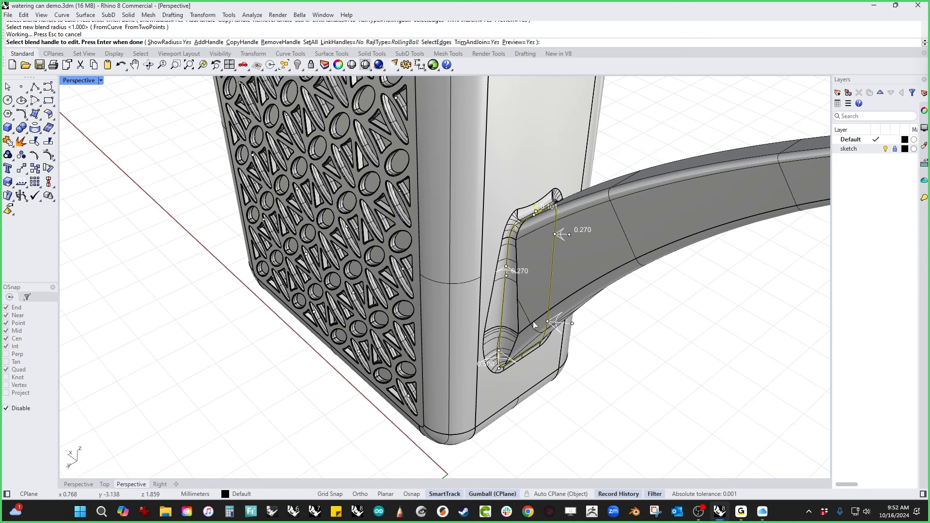
{"action": "right_click_drag", "start_coordinate": [532, 321], "coordinate": [434, 351]}
{"action": "right_click", "coordinate": [484, 324]}
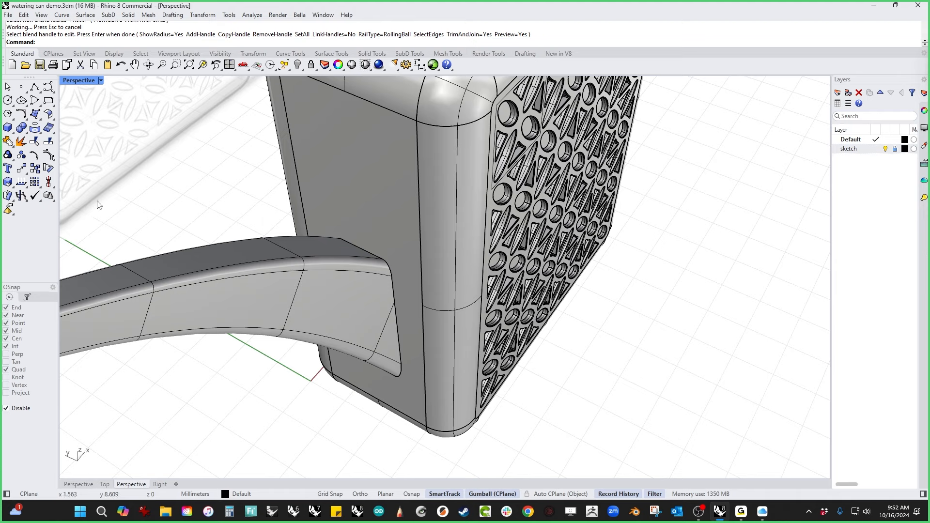
Step: Duplicate the closed edge where the spout meets the can body as a curve
{"action": "left_click", "coordinate": [48, 130]}
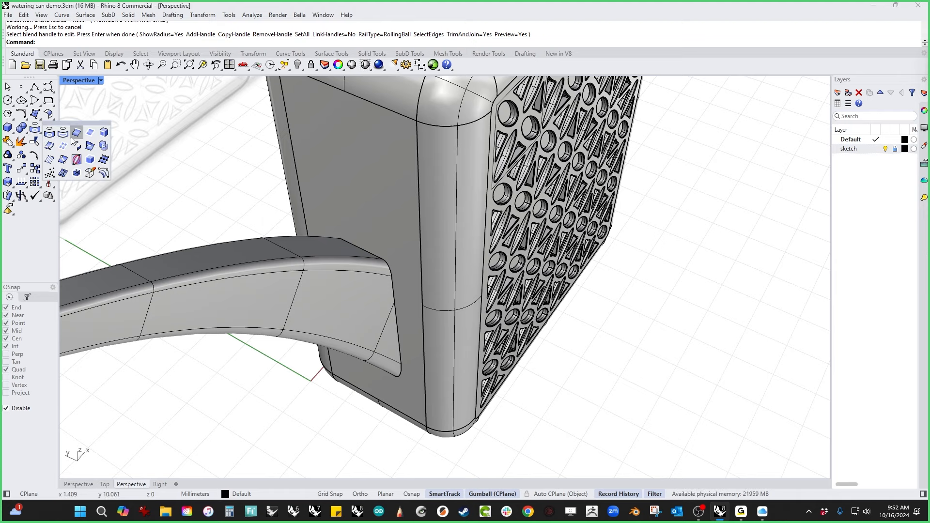
{"action": "left_click", "coordinate": [74, 134]}
{"action": "left_click", "coordinate": [382, 261]}
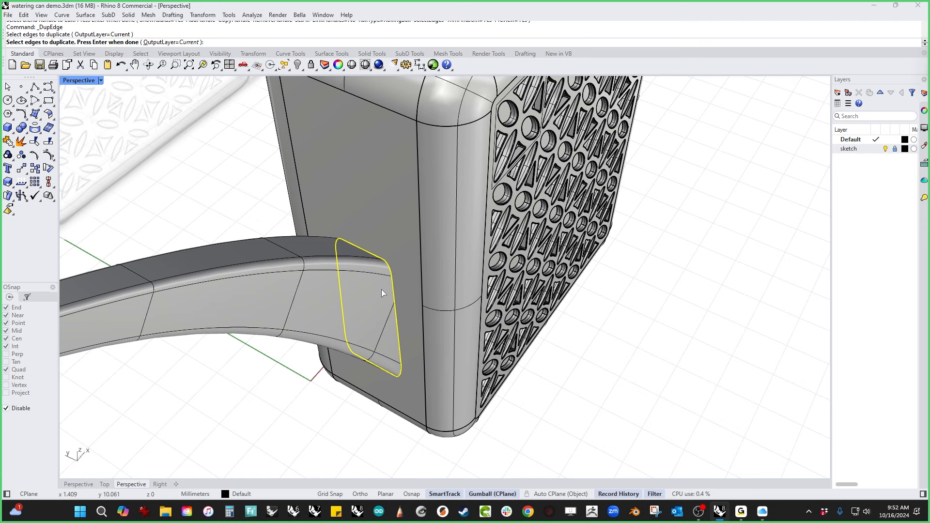
{"action": "key", "text": "Return"}
Step: Pipe the duplicated joint curve with a uniform radius of about 0.41 mm
{"action": "right_click_drag", "start_coordinate": [382, 289], "coordinate": [219, 204]}
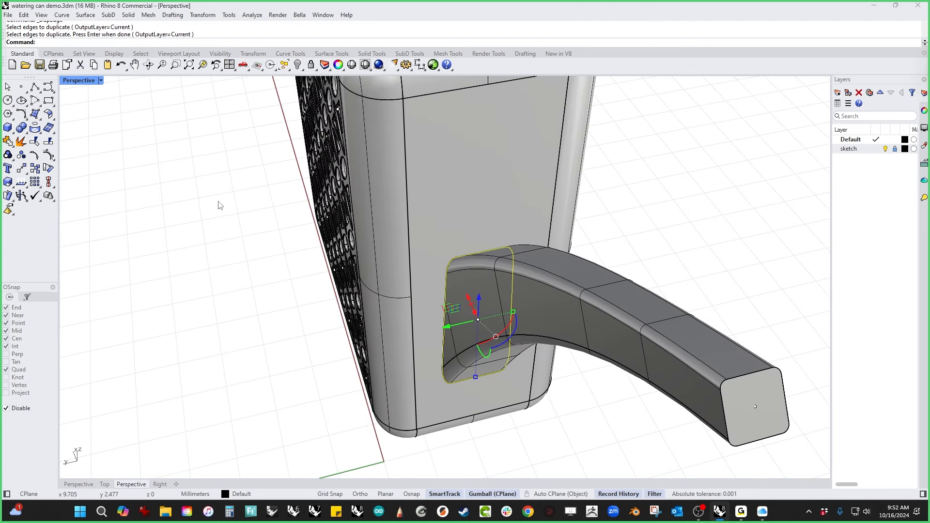
{"action": "left_click", "coordinate": [10, 131]}
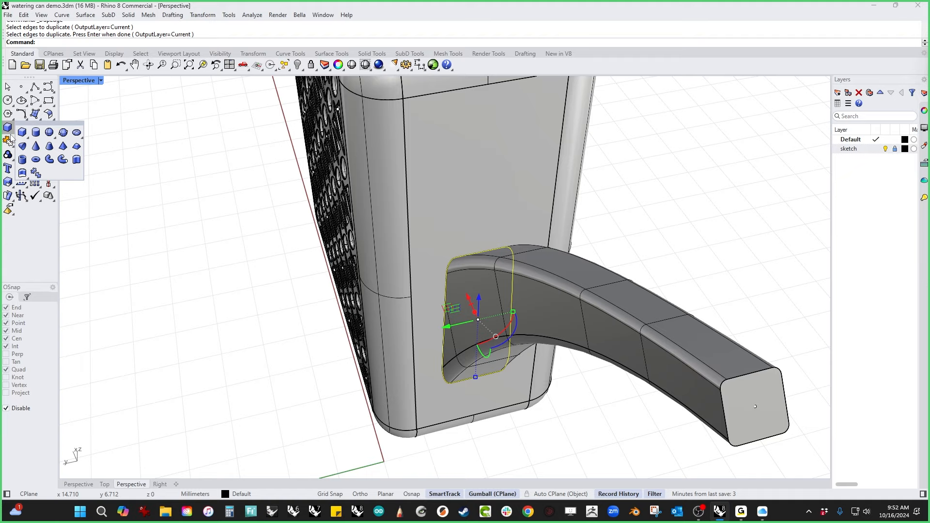
{"action": "left_click", "coordinate": [50, 160]}
{"action": "right_click_drag", "start_coordinate": [429, 340], "coordinate": [436, 321]}
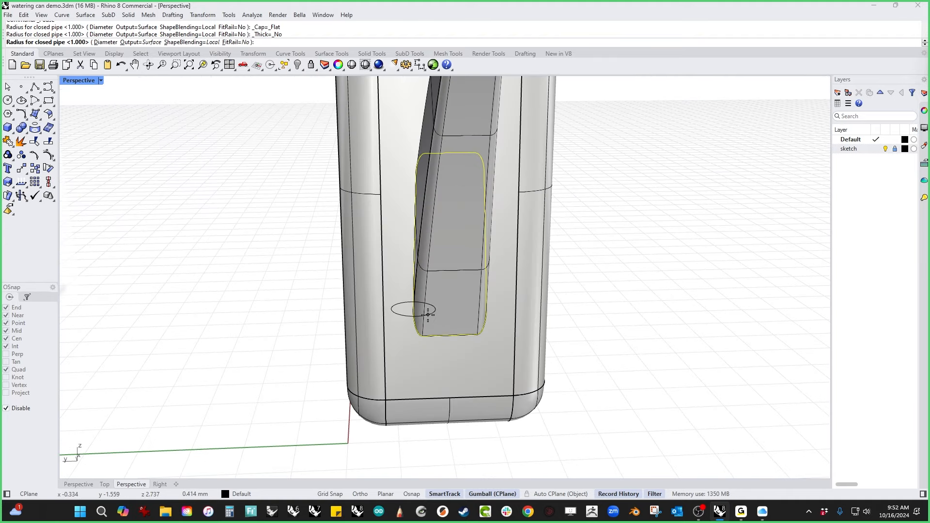
{"action": "left_click", "coordinate": [428, 315]}
{"action": "key", "text": "Return"}
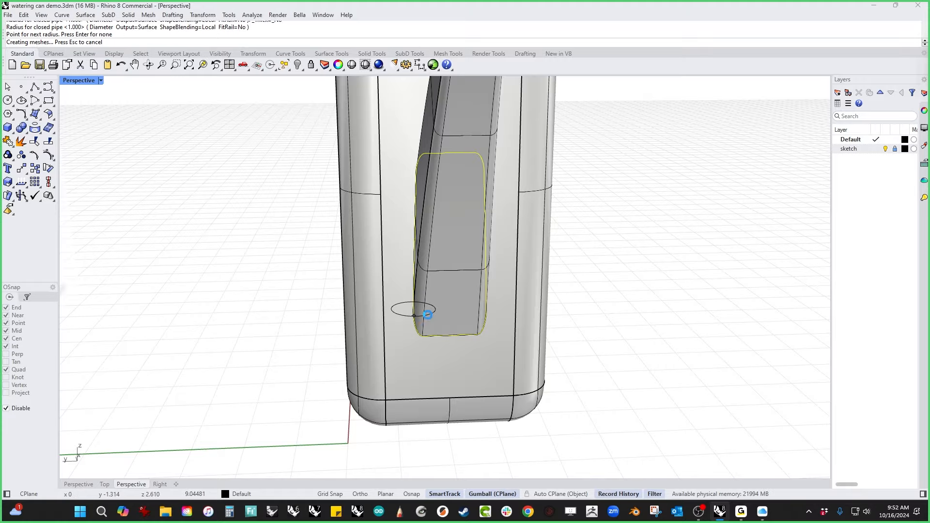
Step: Inspect the uniform pipe around the spout joint and undo it
{"action": "mouse_move", "coordinate": [445, 327]}
{"action": "right_mouse_down"}
{"action": "mouse_move", "coordinate": [477, 329]}
{"action": "mouse_move", "coordinate": [408, 323]}
{"action": "mouse_move", "coordinate": [446, 309]}
{"action": "right_mouse_up"}
{"action": "scroll", "coordinate": [446, 308], "scroll_direction": "up", "scroll_amount": 4}
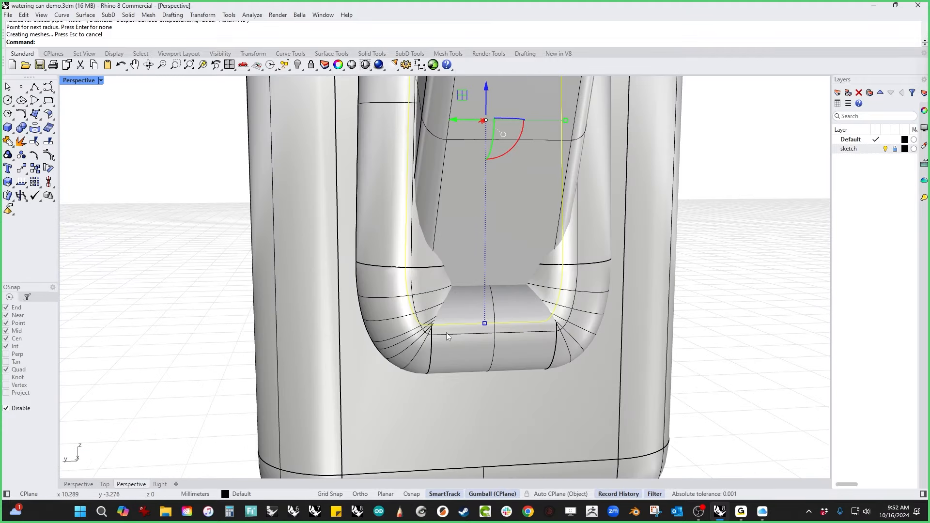
{"action": "scroll", "coordinate": [417, 242], "scroll_direction": "down", "scroll_amount": 5}
{"action": "right_click_drag", "start_coordinate": [417, 242], "coordinate": [399, 289]}
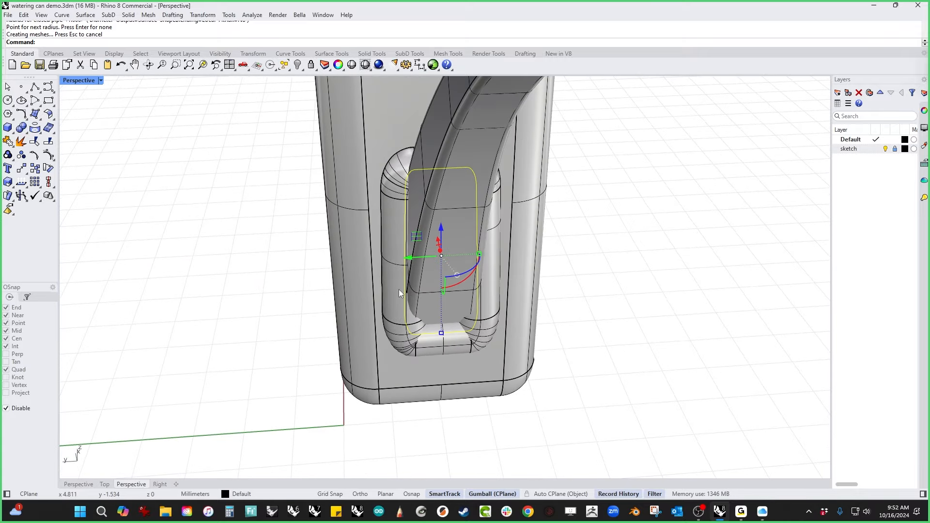
{"action": "key", "text": "ctrl+z"}
Step: Start a variable-radius pipe along the duplicated curve, about 0.21 mm at its lower side and 0.05 mm at the middle of its upper edge
{"action": "right_click_drag", "start_coordinate": [290, 310], "coordinate": [314, 309]}
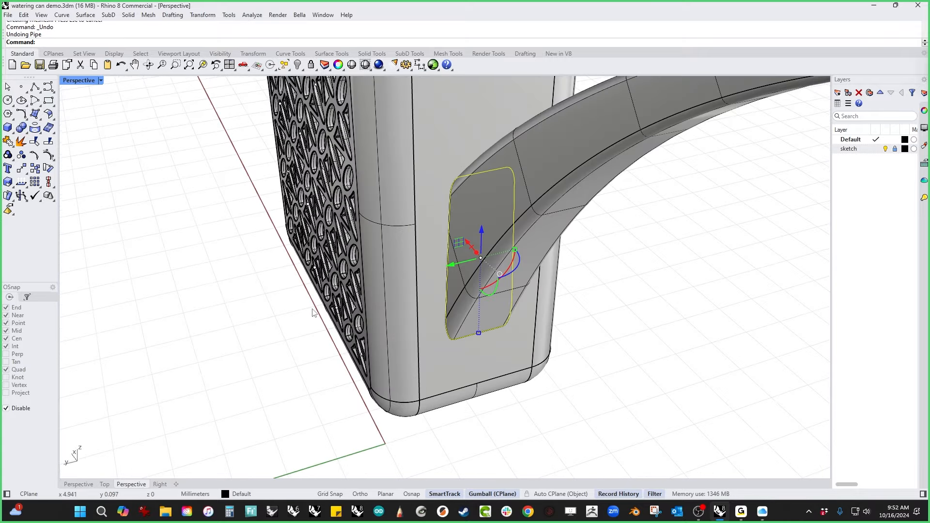
{"action": "right_click", "coordinate": [313, 309]}
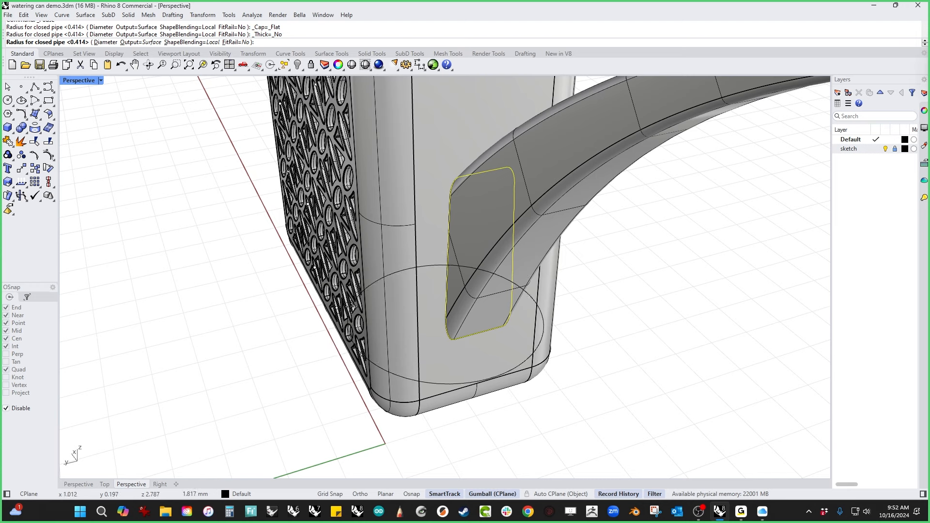
{"action": "left_click", "coordinate": [438, 320]}
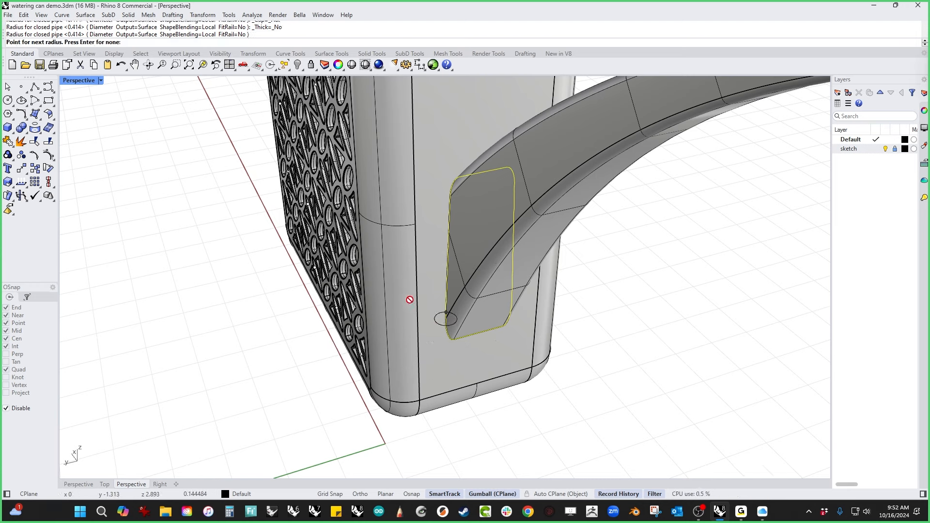
{"action": "right_click_drag", "start_coordinate": [453, 224], "coordinate": [540, 247]}
{"action": "left_click", "coordinate": [468, 277]}
{"action": "scroll", "coordinate": [538, 245], "scroll_direction": "up", "scroll_amount": 9}
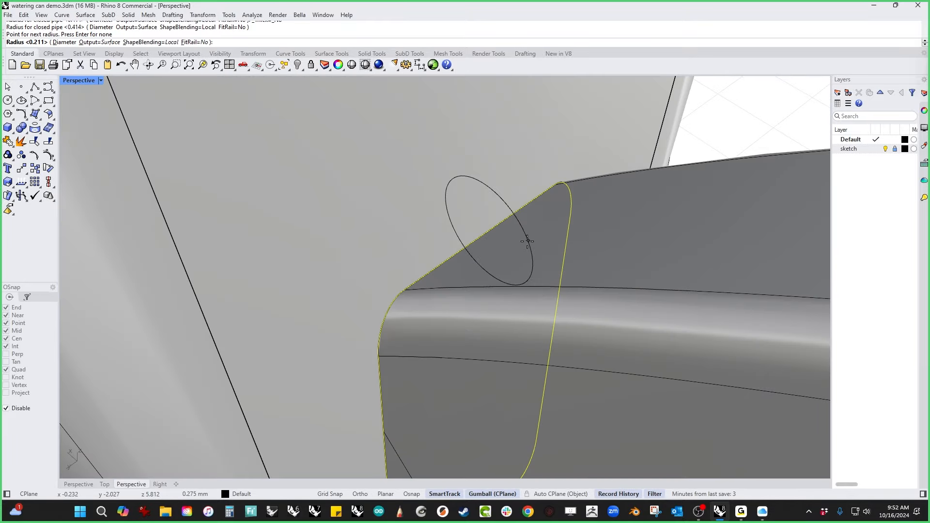
{"action": "left_click", "coordinate": [492, 233]}
Step: Add a pipe radius of about 0.215 mm on the curve's opposite lower side and finish the pipe
{"action": "scroll", "coordinate": [505, 305], "scroll_direction": "down", "scroll_amount": 10}
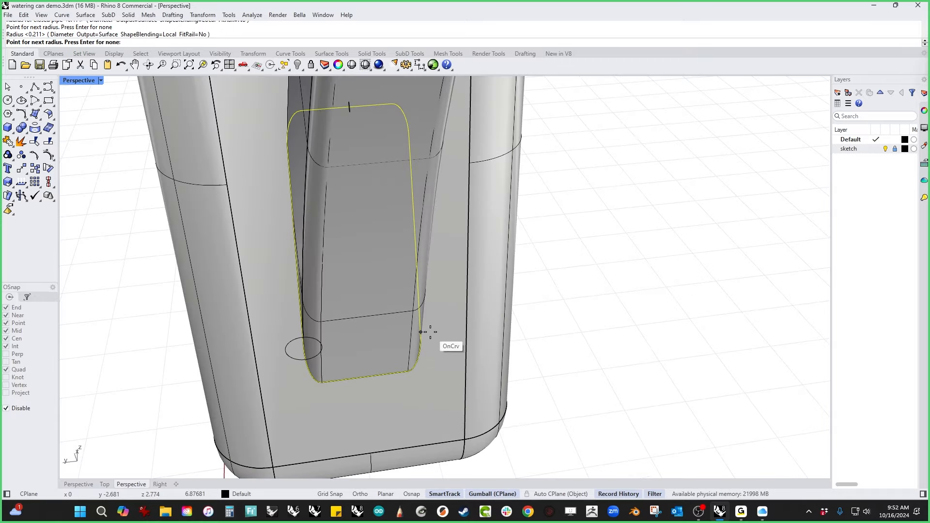
{"action": "left_click", "coordinate": [436, 333]}
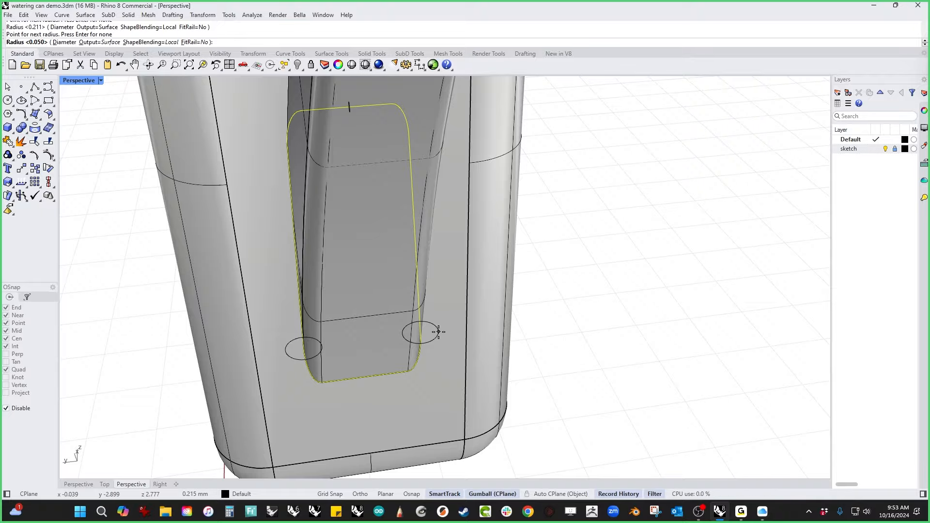
{"action": "left_click", "coordinate": [439, 332]}
{"action": "key", "text": "Return"}
Step: Isolate the tapered pipe by hiding all other objects and examine its shape
{"action": "right_click_drag", "start_coordinate": [439, 331], "coordinate": [465, 339]}
{"action": "left_click", "coordinate": [402, 326]}
{"action": "key", "text": "F4"}
{"action": "scroll", "coordinate": [433, 191], "scroll_direction": "up", "scroll_amount": 6}
{"action": "right_click_drag", "start_coordinate": [433, 194], "coordinate": [430, 187]}
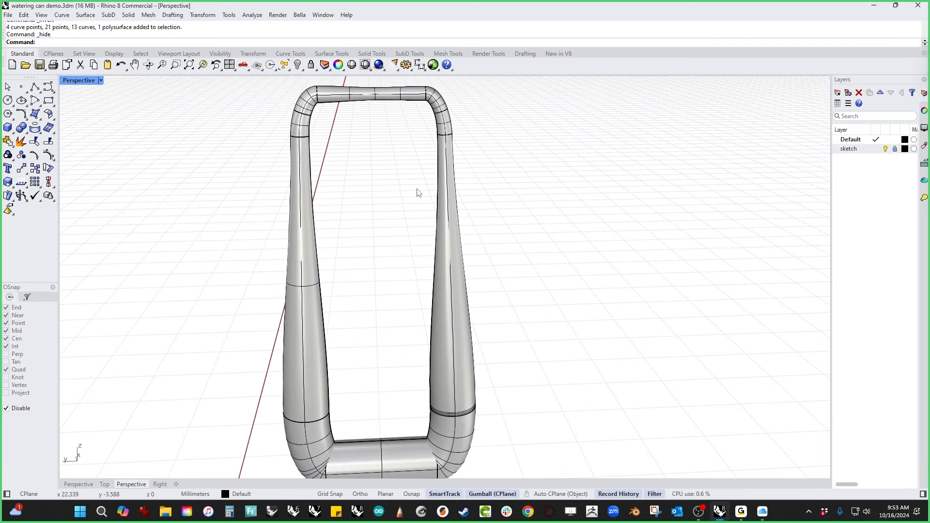
{"action": "scroll", "coordinate": [392, 262], "scroll_direction": "down", "scroll_amount": 4}
{"action": "right_click_drag", "start_coordinate": [407, 281], "coordinate": [412, 301]}
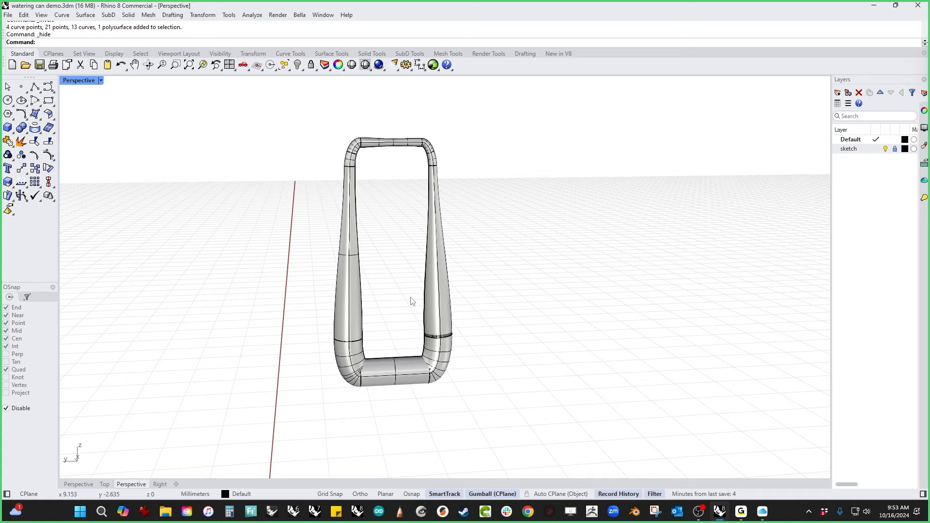
Step: Show all hidden objects again and clear the selection
{"action": "left_click", "coordinate": [388, 370]}
{"action": "type", "text": "show"}
{"action": "key", "text": "Return"}
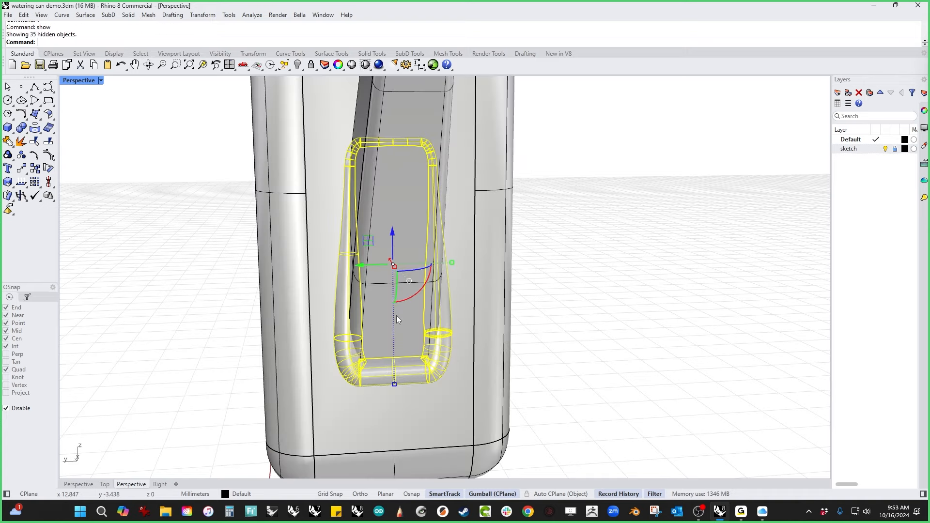
{"action": "key", "text": "Escape"}
Step: Create the intersection curves between the tapered pipe and the watering can polysurface
{"action": "left_click", "coordinate": [388, 371]}
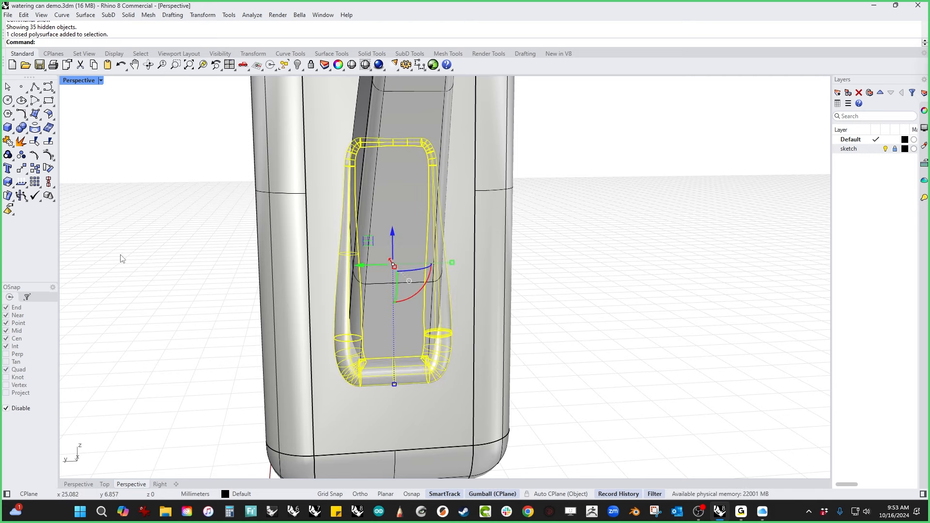
{"action": "left_click", "coordinate": [35, 141]}
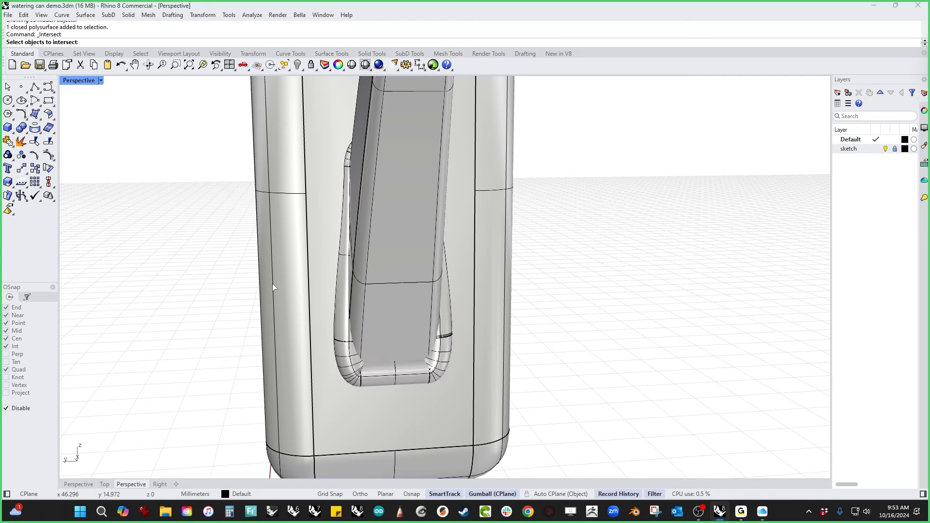
{"action": "left_click", "coordinate": [382, 432]}
{"action": "left_click", "coordinate": [395, 374]}
{"action": "key", "text": "Return"}
{"action": "left_click", "coordinate": [636, 399]}
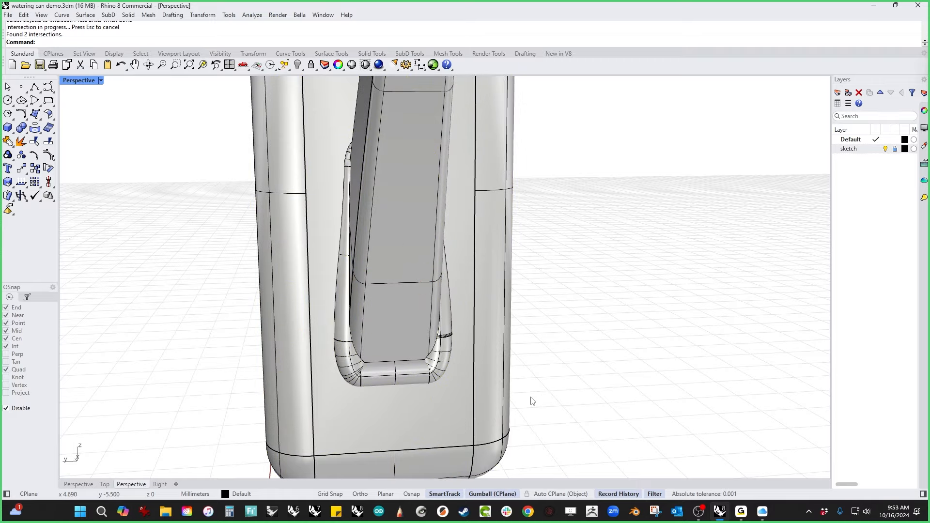
Step: Delete the tapered pipe, keeping only the intersection curves around the spout joint
{"action": "right_click_drag", "start_coordinate": [531, 397], "coordinate": [557, 401]}
{"action": "left_click", "coordinate": [462, 391]}
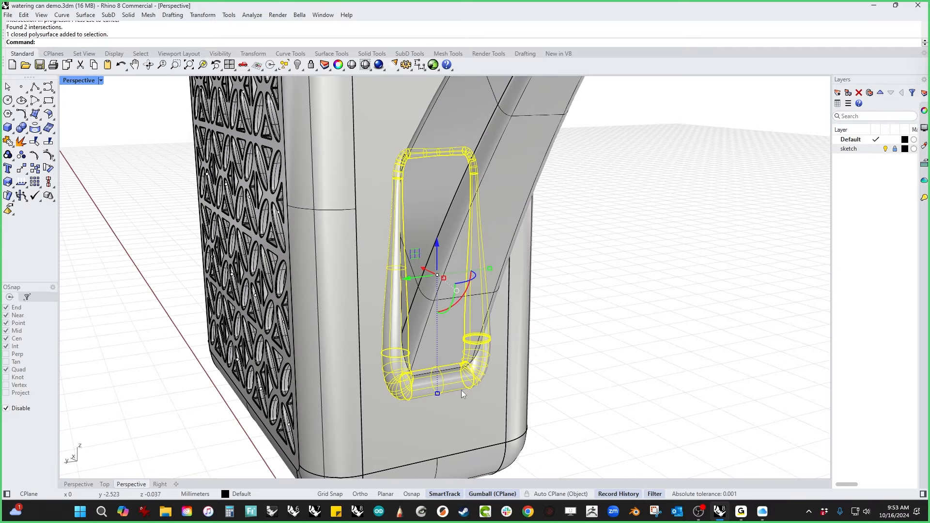
{"action": "key", "text": "Delete"}
{"action": "left_click", "coordinate": [481, 280]}
Step: In the Front view, draw a three-point degree-3 curve running steeply down across the spout just outside the can body
{"action": "mouse_move", "coordinate": [476, 374]}
{"action": "right_mouse_down"}
{"action": "mouse_move", "coordinate": [490, 373]}
{"action": "mouse_move", "coordinate": [416, 381]}
{"action": "right_mouse_up"}
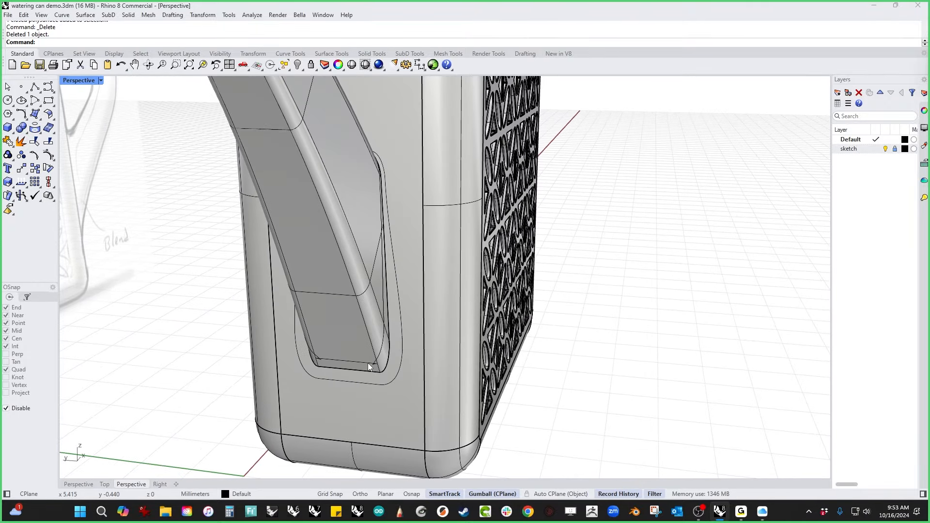
{"action": "key", "text": "ctrl+F2"}
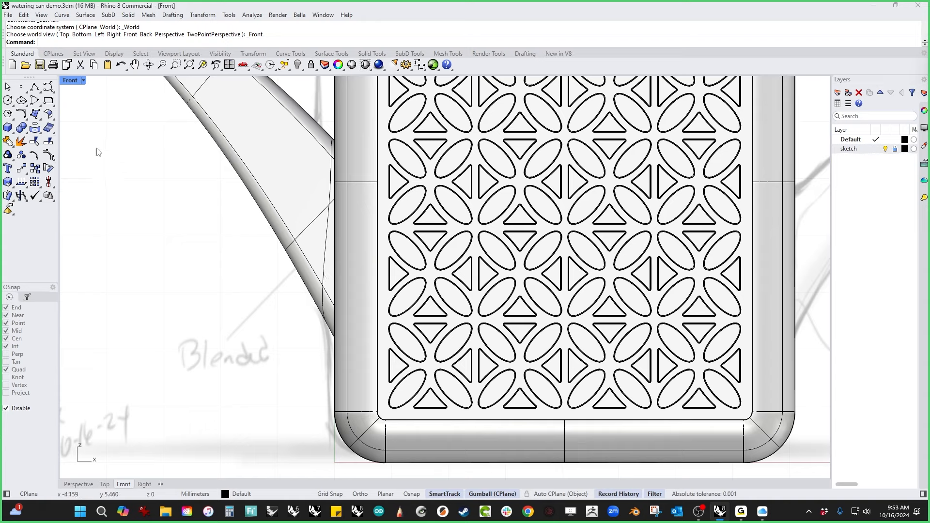
{"action": "left_click", "coordinate": [35, 87]}
{"action": "left_click", "coordinate": [330, 120]}
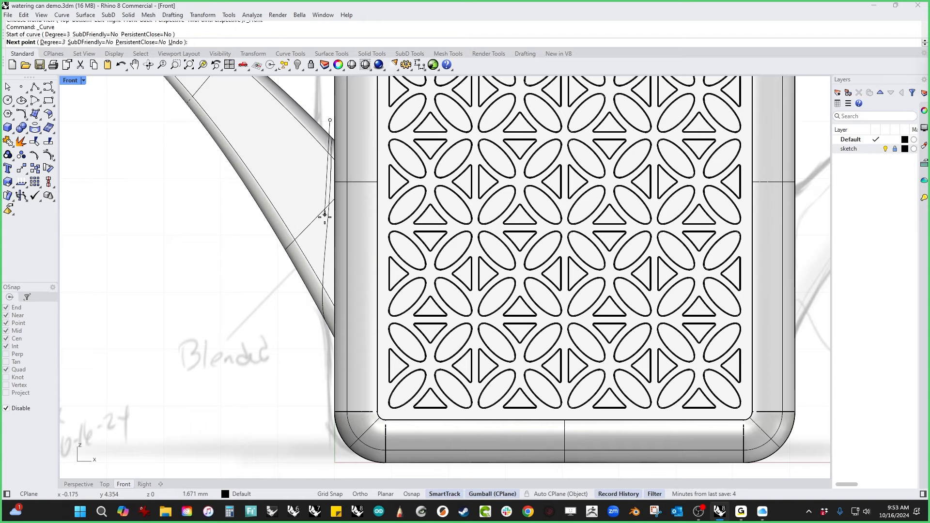
{"action": "left_click", "coordinate": [324, 242]}
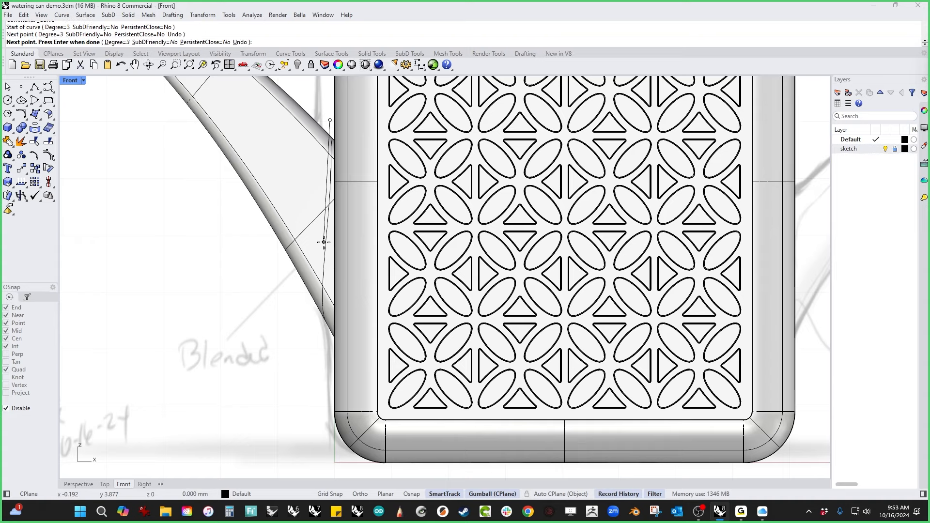
{"action": "left_click", "coordinate": [313, 352]}
{"action": "key", "text": "Return"}
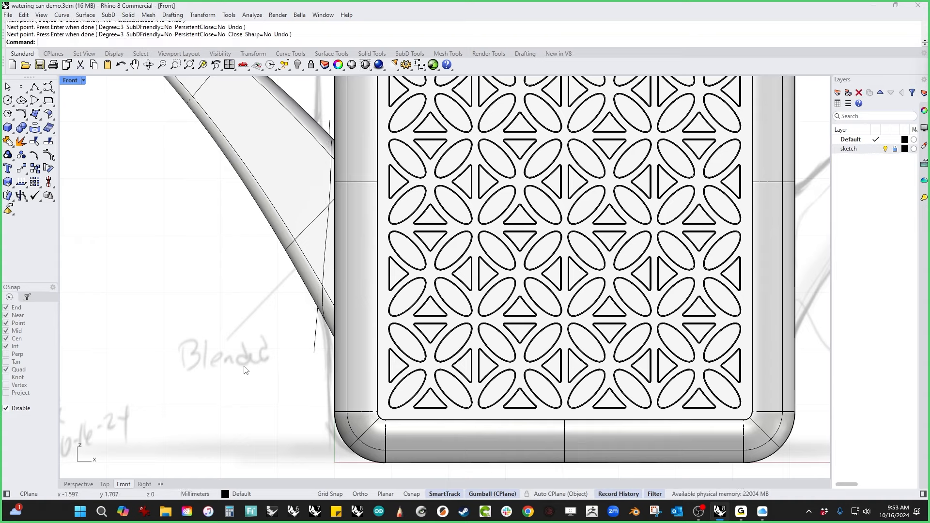
Step: Project the new curve onto the spout and delete the old intersection curve on the spout
{"action": "left_click", "coordinate": [317, 334]}
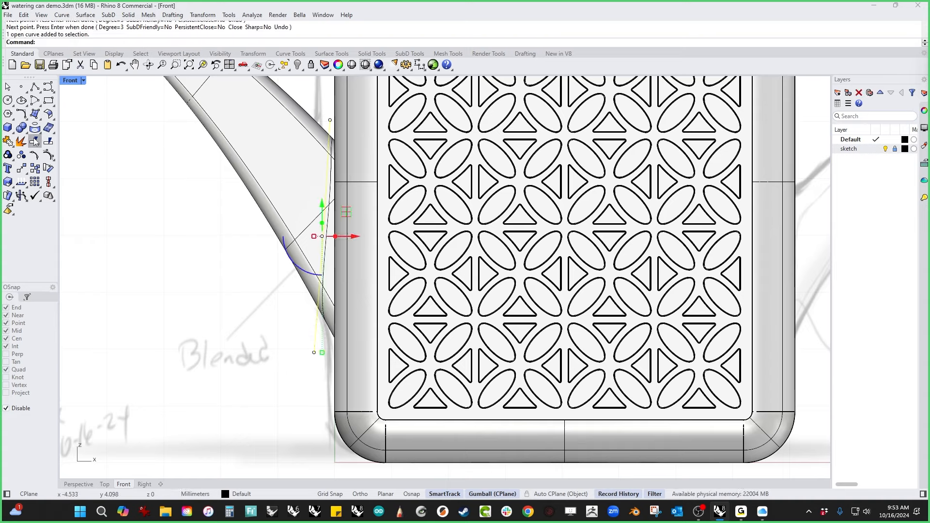
{"action": "left_click", "coordinate": [47, 128]}
{"action": "left_click", "coordinate": [278, 187]}
{"action": "key", "text": "Return"}
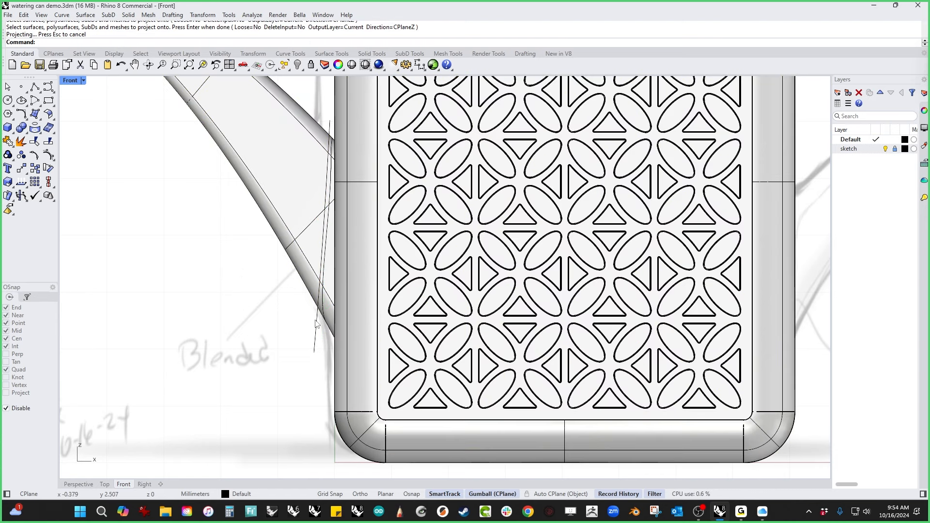
{"action": "left_click", "coordinate": [322, 310]}
{"action": "key", "text": "Delete"}
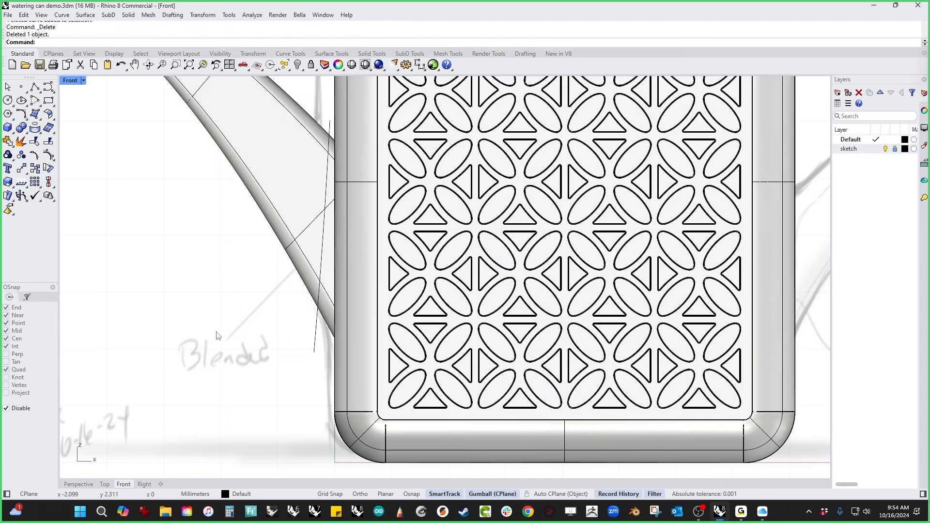
Step: Isolate the intersection curve that surrounds the spout on the can body by hiding all other objects
{"action": "key", "text": "Left"}
{"action": "key", "text": "ctrl+F4"}
{"action": "right_click_drag", "start_coordinate": [244, 334], "coordinate": [431, 318]}
{"action": "scroll", "coordinate": [397, 317], "scroll_direction": "up", "scroll_amount": 5}
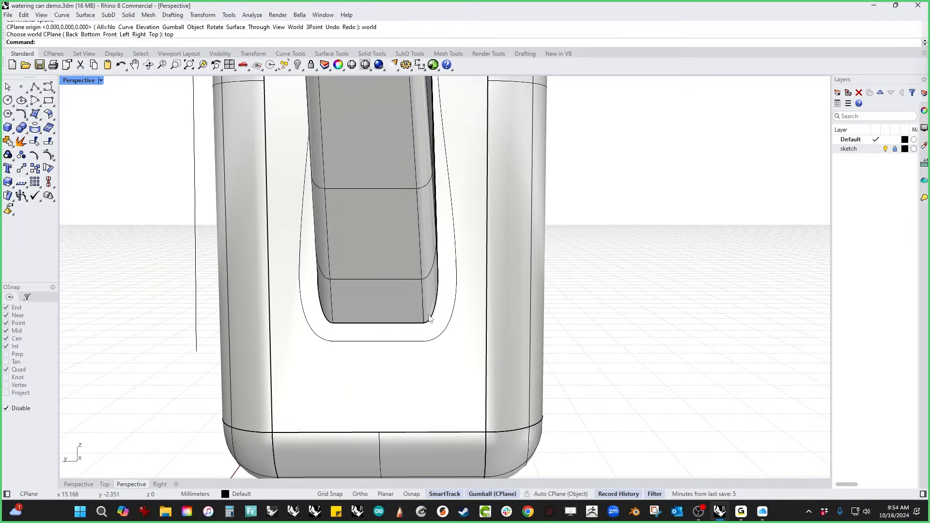
{"action": "left_click", "coordinate": [430, 347]}
{"action": "left_click", "coordinate": [430, 345]}
{"action": "key", "text": "ctrl+shift+h"}
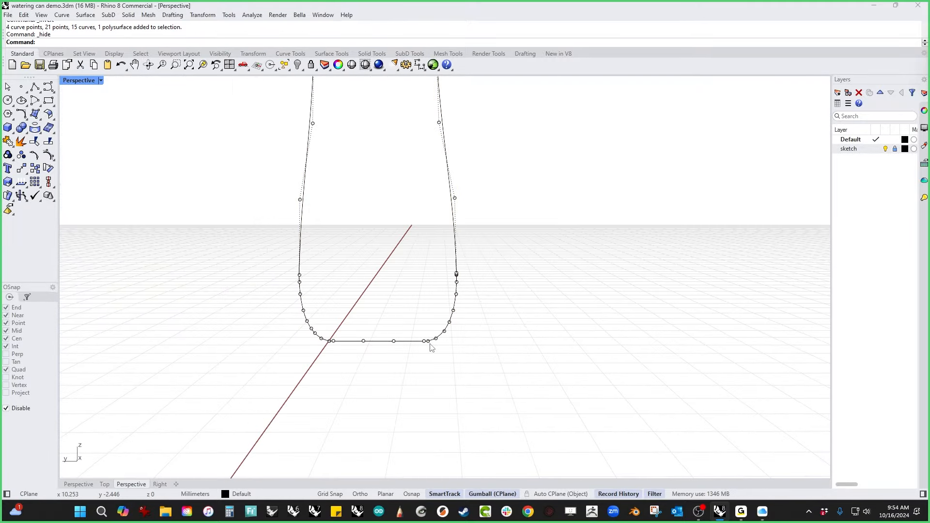
{"action": "scroll", "coordinate": [430, 345], "scroll_direction": "down", "scroll_amount": 6}
{"action": "right_click_drag", "start_coordinate": [431, 344], "coordinate": [377, 361], "text": "shift"}
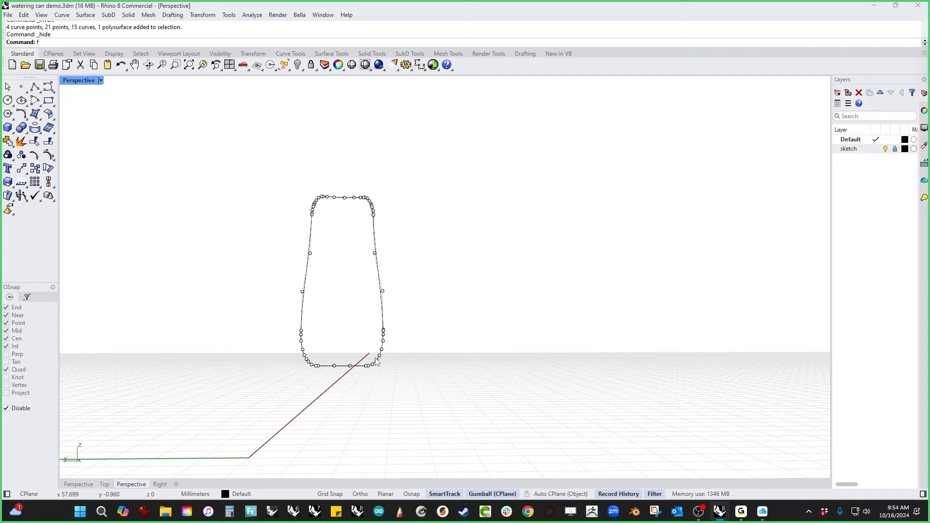
Step: In the Right view, draw a centre-based rectangle about 1.4 mm wide over the isolated curve, aligned to the midpoint of its upper edge
{"action": "key", "text": "Return"}
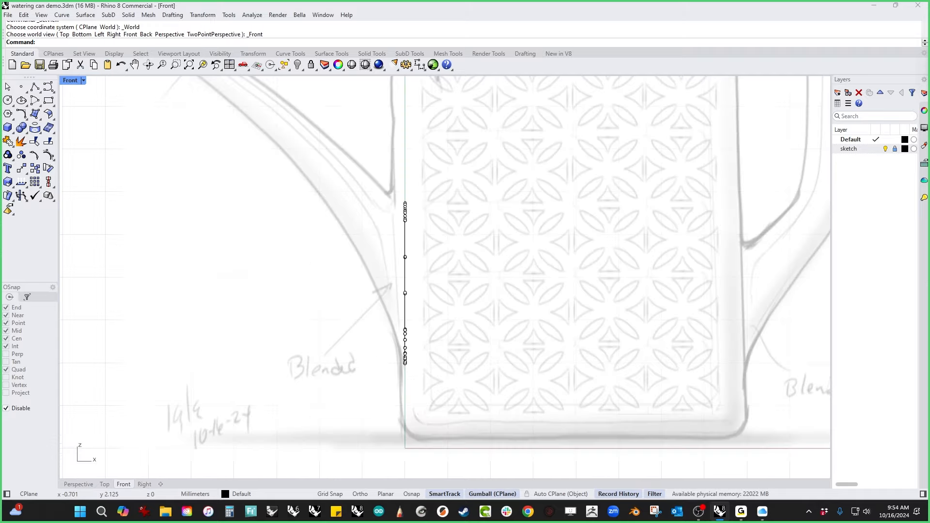
{"action": "type", "text": "r"}
{"action": "key", "text": "Return"}
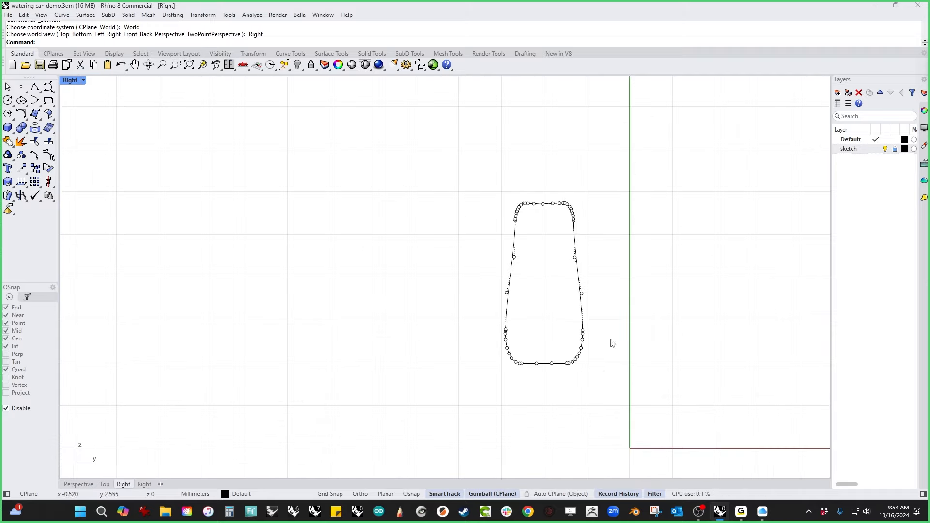
{"action": "scroll", "coordinate": [596, 253], "scroll_direction": "up", "scroll_amount": 5}
{"action": "scroll", "coordinate": [363, 315], "scroll_direction": "down", "scroll_amount": 4}
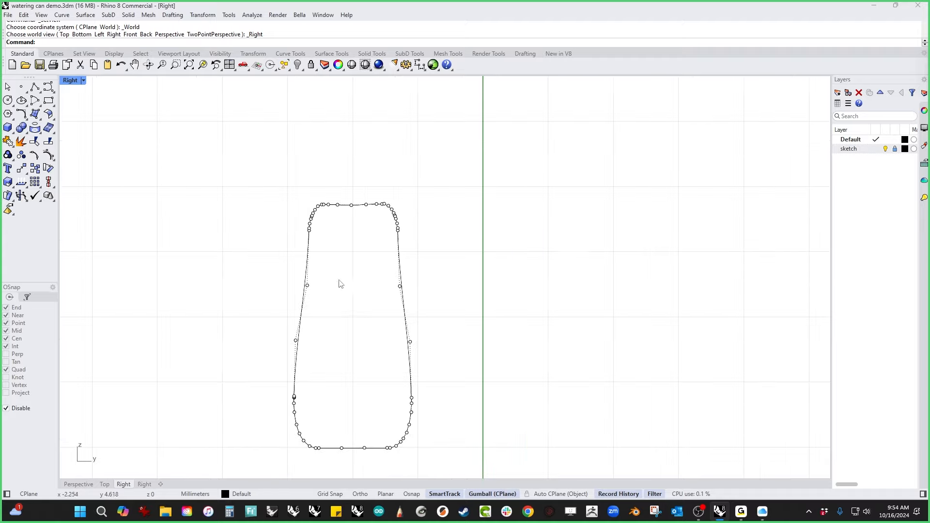
{"action": "key", "text": "Escape"}
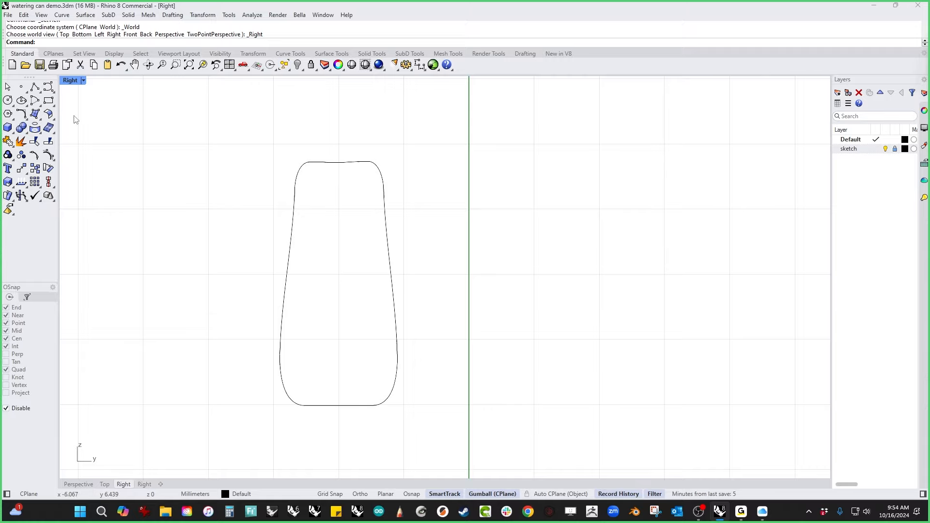
{"action": "left_click", "coordinate": [49, 103]}
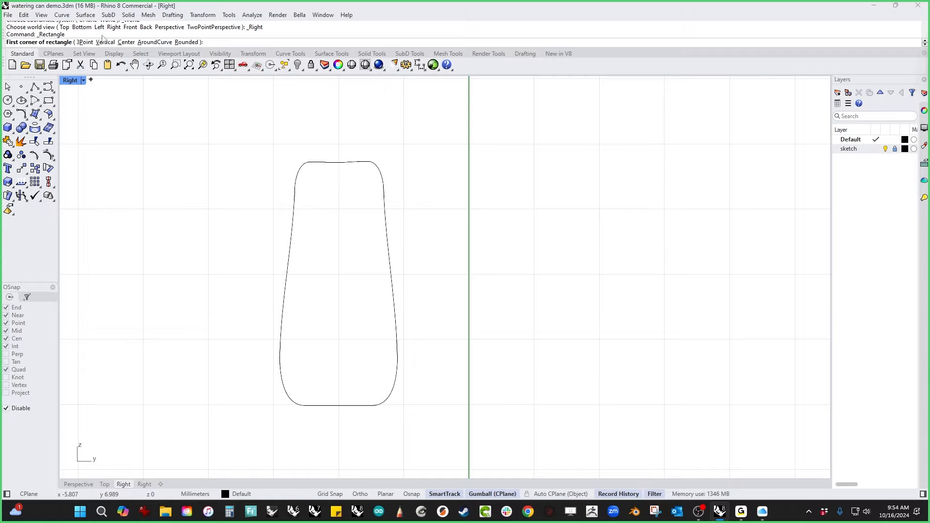
{"action": "left_click", "coordinate": [130, 42]}
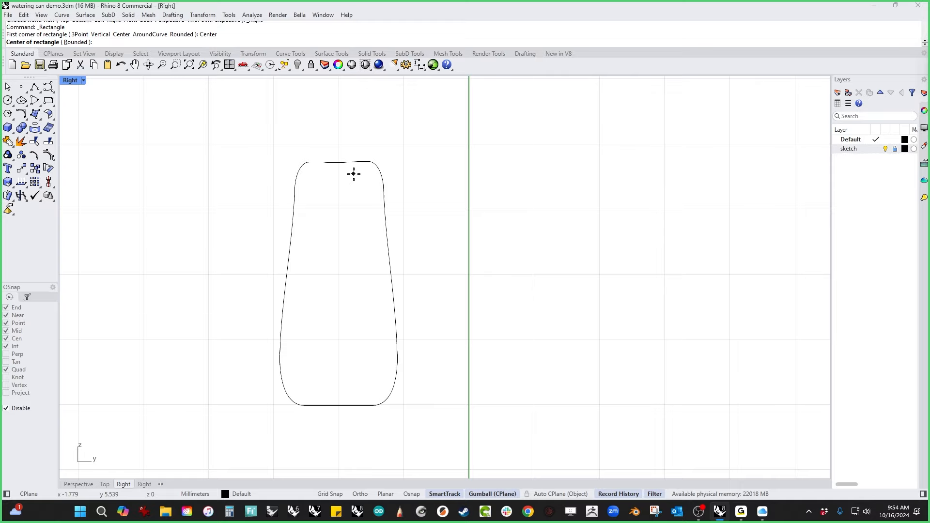
{"action": "key", "text": "alt"}
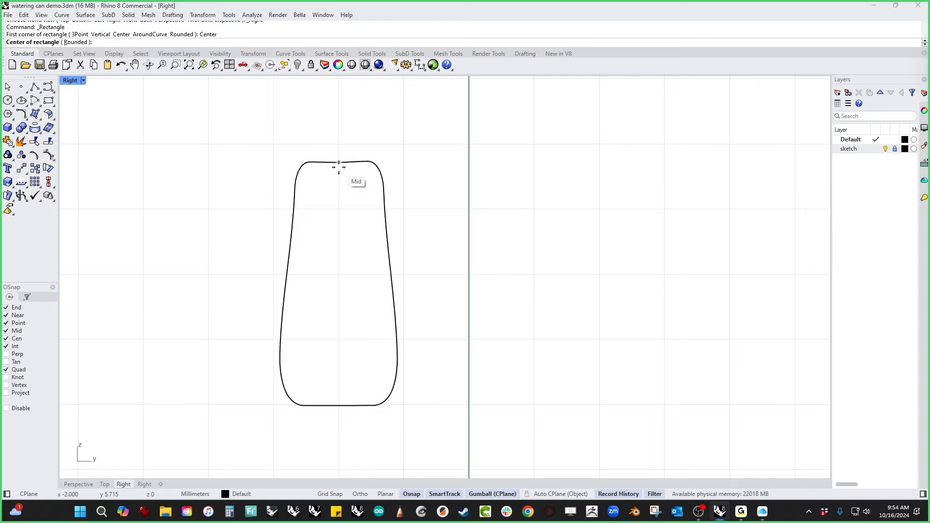
{"action": "left_click", "coordinate": [339, 286]}
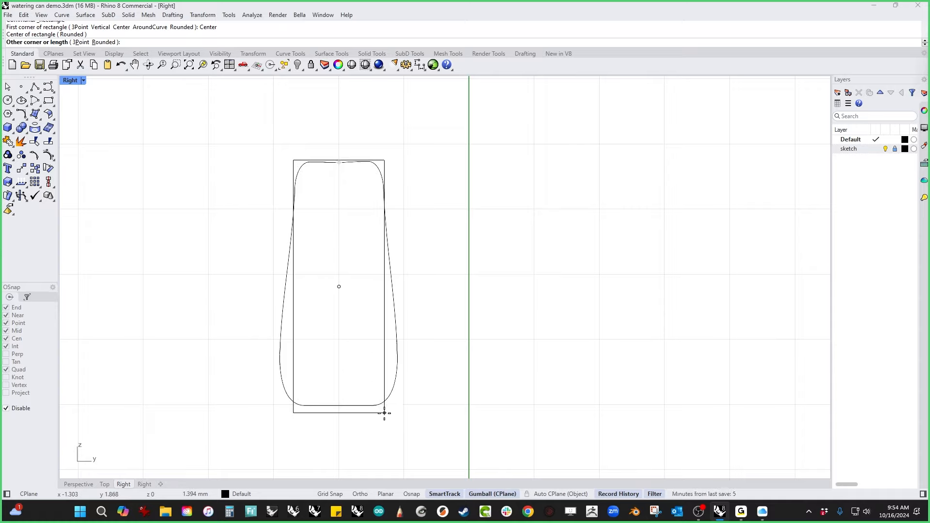
{"action": "left_click", "coordinate": [384, 413]}
Step: Widen the rectangle's lower edge and slightly narrow its upper edge symmetrically to match the taper of the intersection curve
{"action": "left_click_drag", "start_coordinate": [285, 432], "coordinate": [421, 407], "text": "ctrl+shift"}
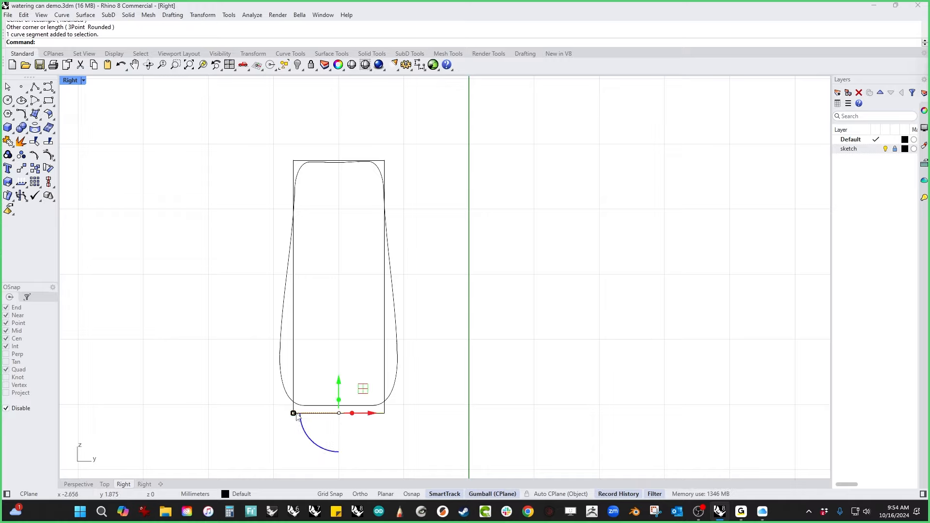
{"action": "left_click_drag", "start_coordinate": [293, 413], "coordinate": [277, 431]}
{"action": "left_click", "coordinate": [196, 223]}
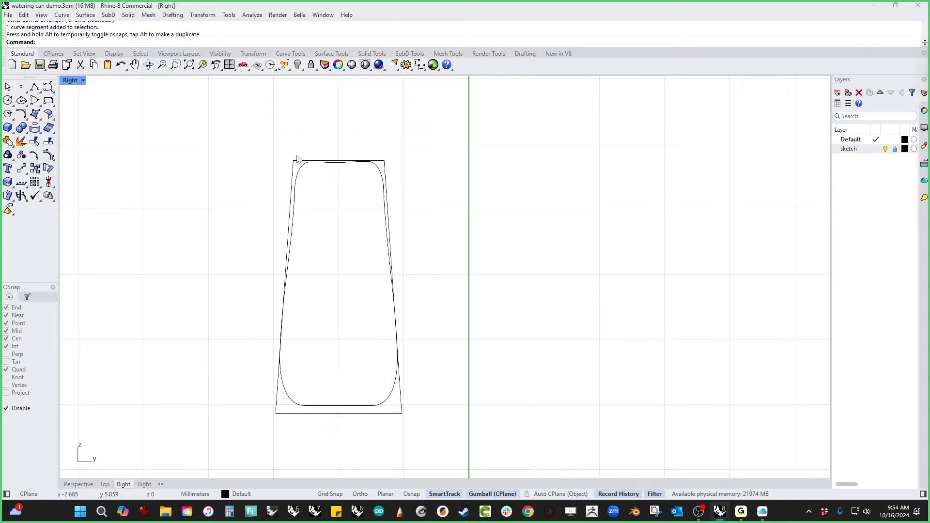
{"action": "left_click", "coordinate": [300, 161], "text": "ctrl+shift"}
{"action": "left_click_drag", "start_coordinate": [293, 162], "coordinate": [296, 161]}
{"action": "left_click", "coordinate": [242, 184]}
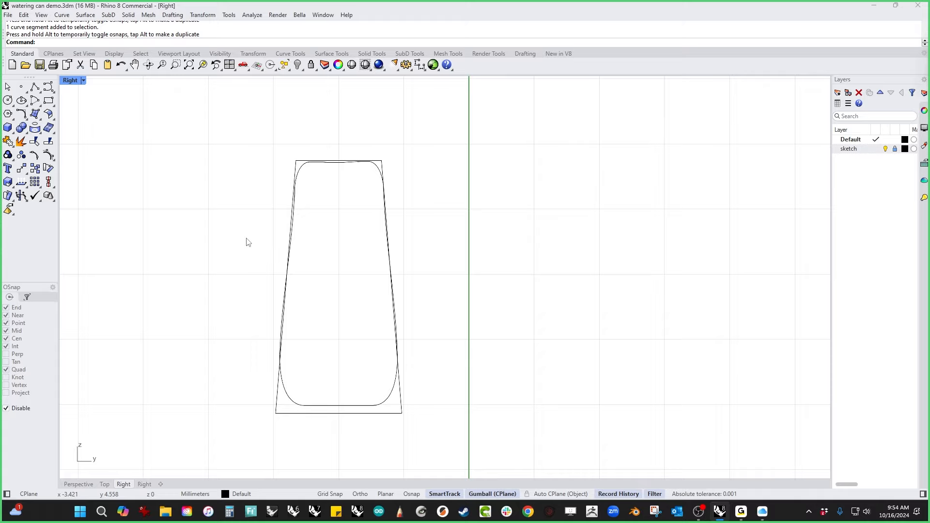
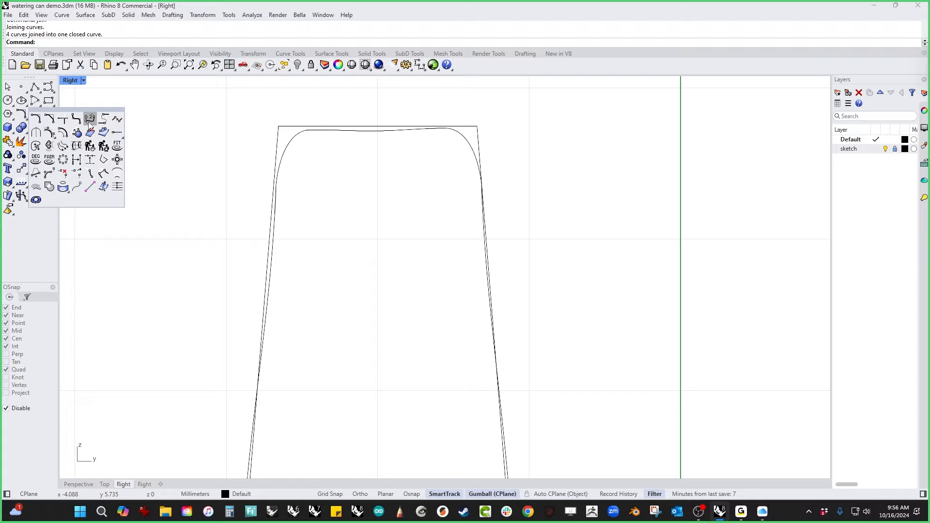
{"action": "left_click", "coordinate": [89, 119]}
{"action": "left_click", "coordinate": [274, 151]}
{"action": "left_click", "coordinate": [305, 132]}
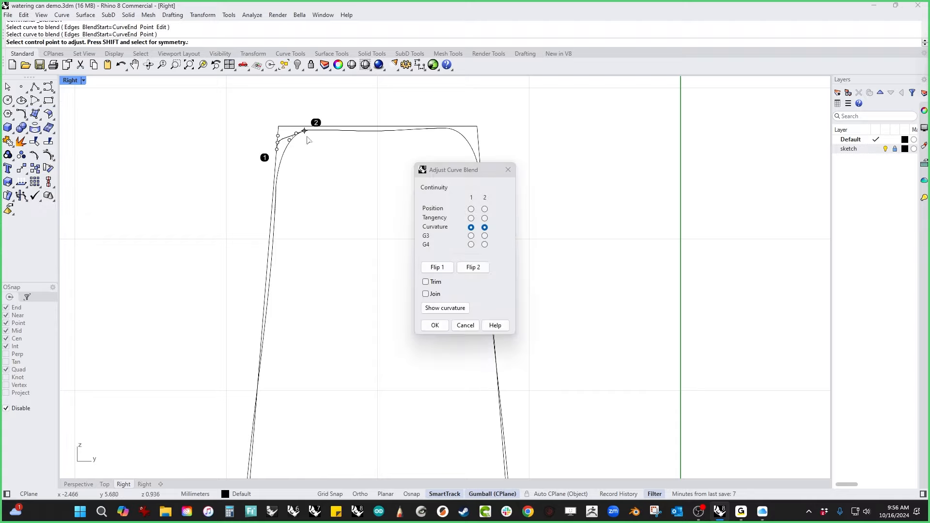
{"action": "key", "text": "Escape"}
Step: Start an adjustable curvature-continuous blend between the slanted left side and upper edge of the tapered outline
{"action": "right_click", "coordinate": [288, 142]}
{"action": "scroll", "coordinate": [287, 142], "scroll_direction": "up", "scroll_amount": 6}
{"action": "left_click", "coordinate": [268, 149]}
{"action": "left_click", "coordinate": [303, 114]}
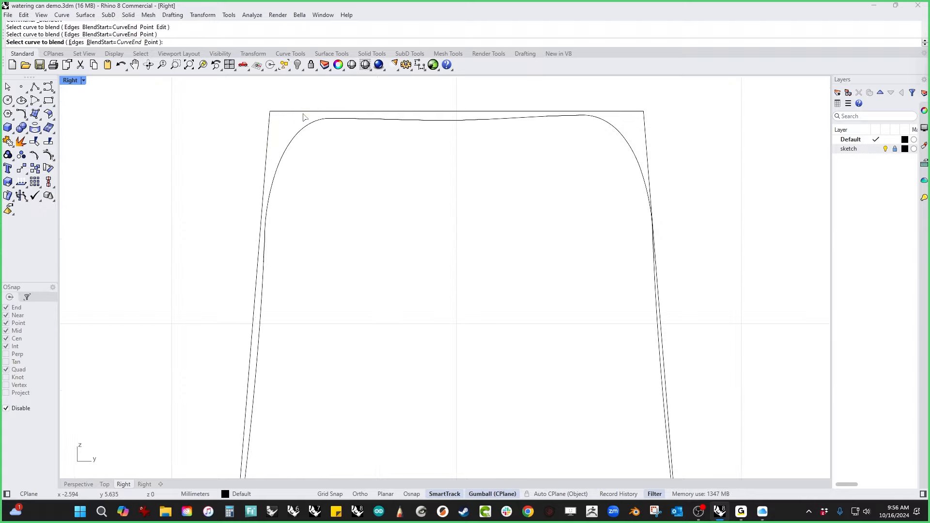
{"action": "scroll", "coordinate": [325, 138], "scroll_direction": "up", "scroll_amount": 4}
{"action": "right_click_drag", "start_coordinate": [384, 246], "coordinate": [391, 300], "text": "shift"}
Step: Reposition the blend's end points along both edges, reshape its side handle, and accept the corner blend with Trim enabled
{"action": "left_click", "coordinate": [274, 136]}
{"action": "left_click", "coordinate": [291, 137]}
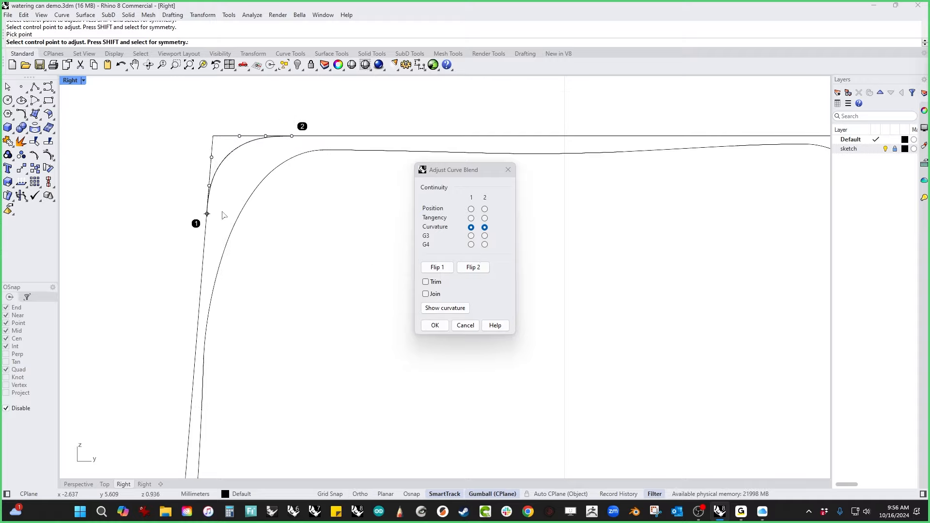
{"action": "left_click", "coordinate": [207, 214]}
{"action": "left_click", "coordinate": [205, 236]}
{"action": "left_click", "coordinate": [210, 186]}
{"action": "left_click", "coordinate": [210, 171]}
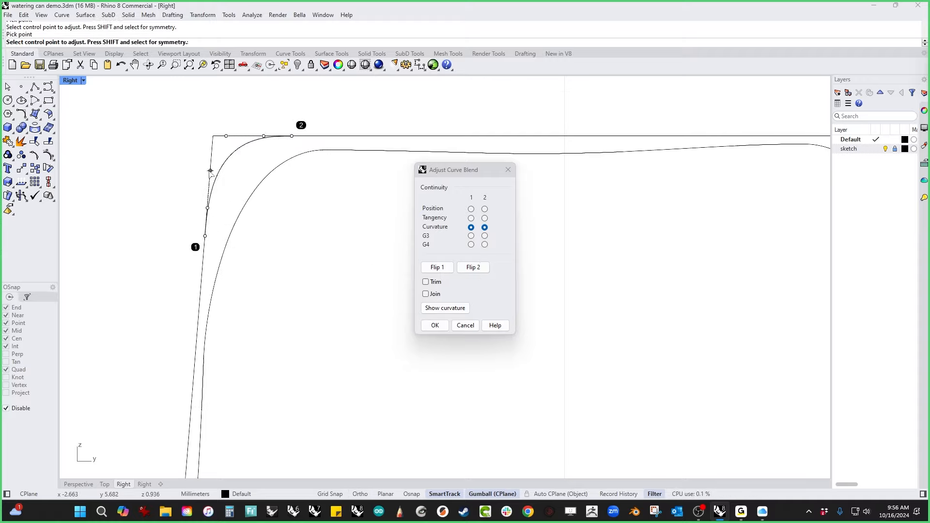
{"action": "left_click", "coordinate": [428, 282]}
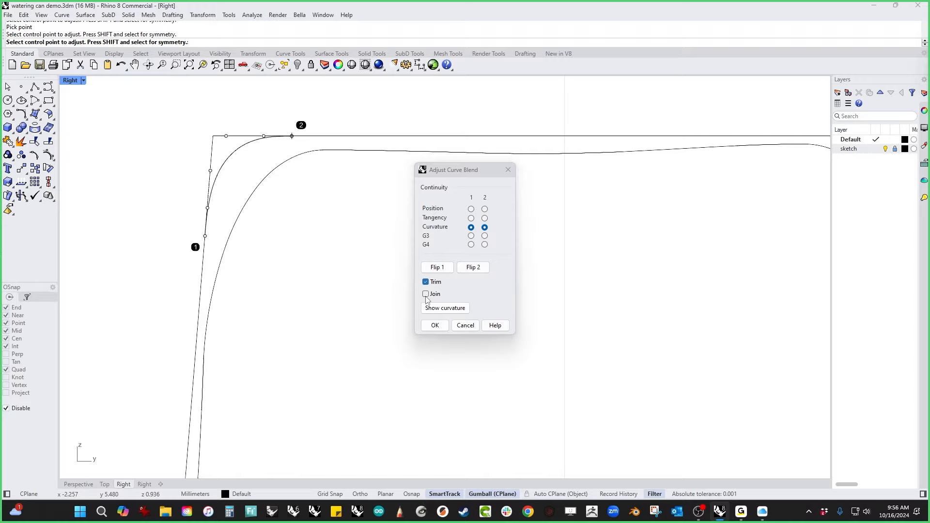
{"action": "left_click", "coordinate": [435, 326]}
Step: Trim the outline's sharp upper-left corner away using the corner blend curve as the cutter
{"action": "left_click", "coordinate": [235, 159]}
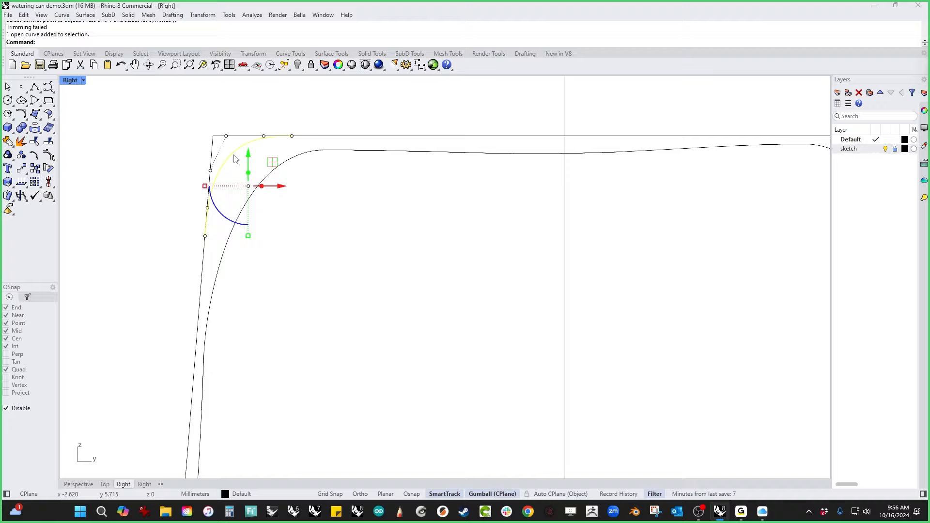
{"action": "key", "text": "ctrl+t"}
{"action": "left_click", "coordinate": [219, 137]}
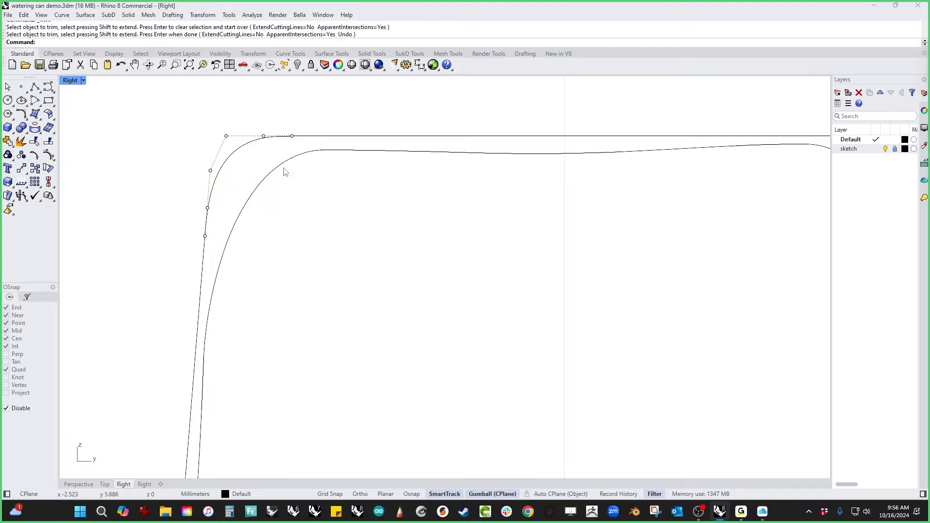
Step: Mirror the upper-left corner blend across the outline's vertical centre line to the upper-right corner
{"action": "scroll", "coordinate": [267, 163], "scroll_direction": "down", "scroll_amount": 3}
{"action": "left_click", "coordinate": [263, 162]}
{"action": "scroll", "coordinate": [294, 222], "scroll_direction": "down", "scroll_amount": 5}
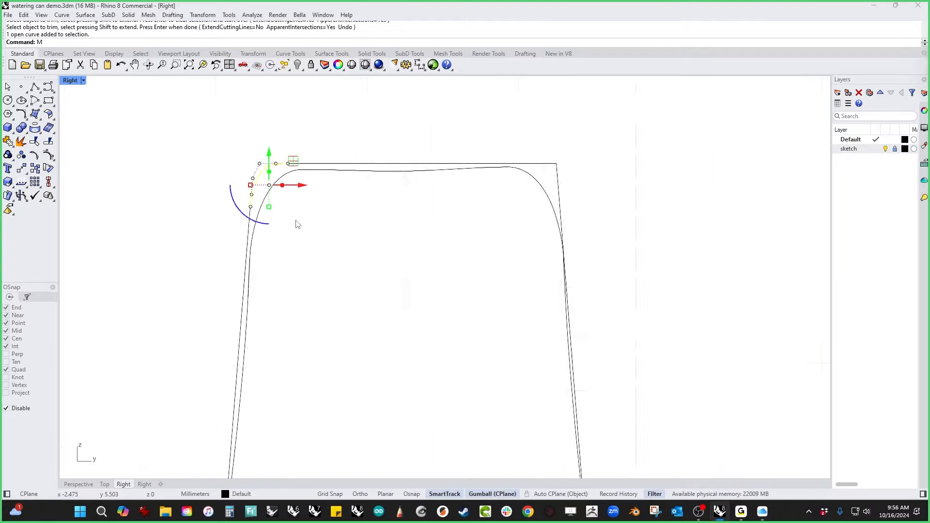
{"action": "type", "text": "M"}
{"action": "key", "text": "Return"}
{"action": "scroll", "coordinate": [330, 286], "scroll_direction": "up", "scroll_amount": 1}
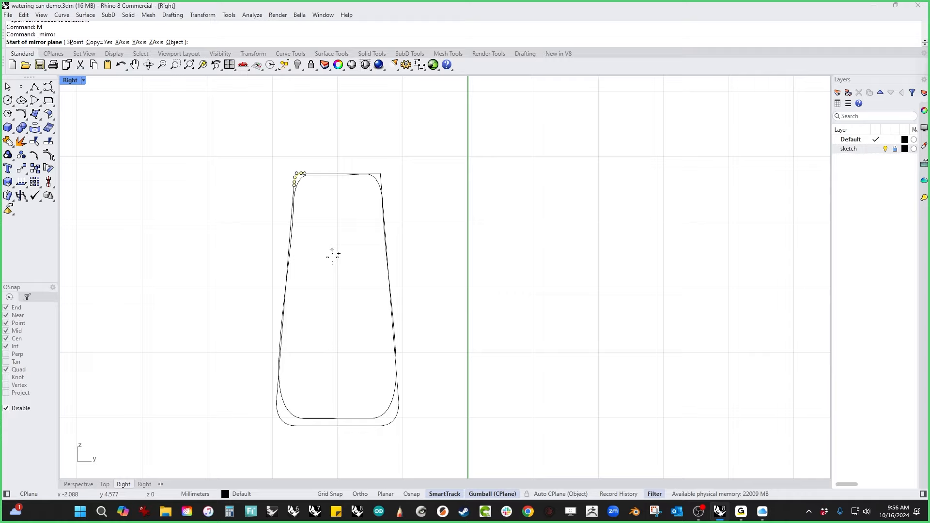
{"action": "left_click", "coordinate": [334, 426]}
{"action": "left_click", "coordinate": [336, 281]}
Step: Trim the outline's sharp upper-right corner away using the mirrored blend curve
{"action": "scroll", "coordinate": [391, 175], "scroll_direction": "up", "scroll_amount": 6}
{"action": "scroll", "coordinate": [391, 175], "scroll_direction": "up", "scroll_amount": 1}
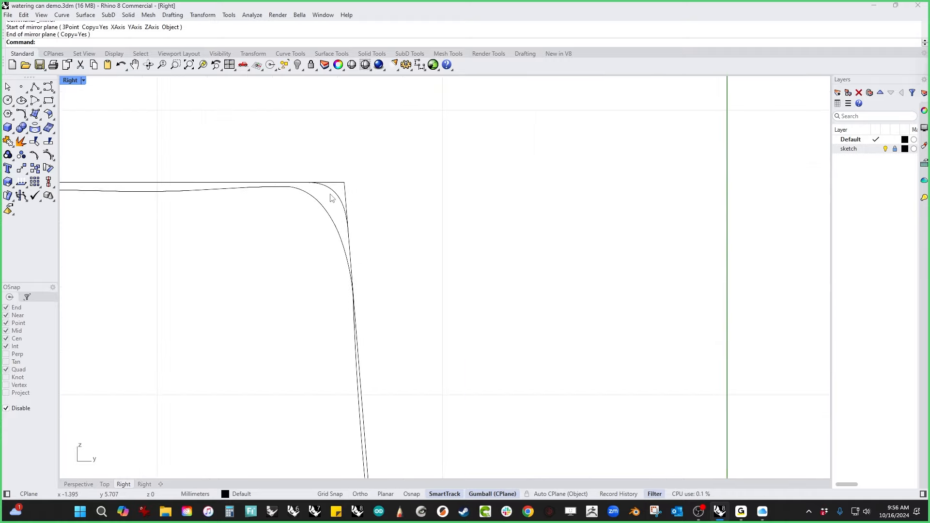
{"action": "left_click", "coordinate": [331, 196]}
{"action": "type", "text": "Trim"}
{"action": "key", "text": "Return"}
{"action": "key", "text": "Escape"}
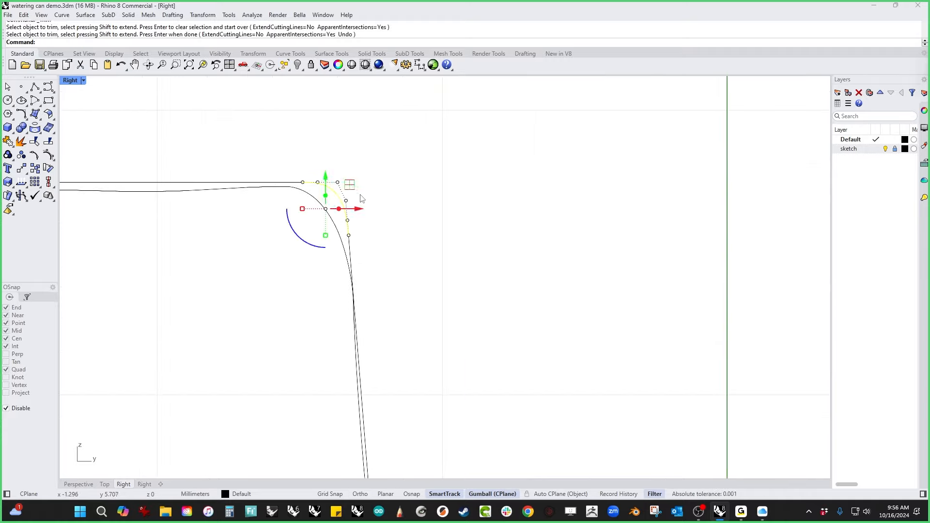
Step: Delete the original intersection curve inside the new rounded, tapered outline
{"action": "left_click", "coordinate": [326, 212]}
{"action": "key", "text": "Delete"}
{"action": "scroll", "coordinate": [310, 237], "scroll_direction": "down", "scroll_amount": 6}
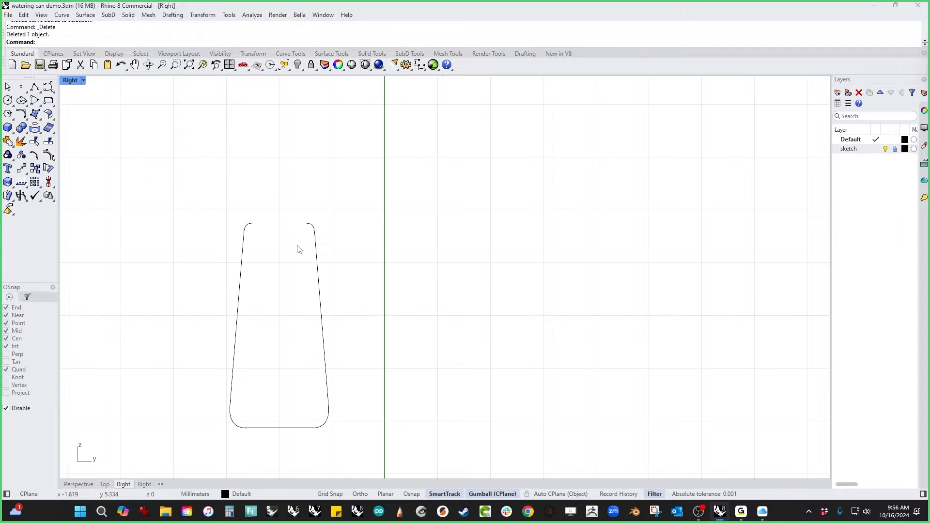
Step: Join the rounded, tapered outline's segments into one closed curve and show all hidden objects
{"action": "left_click_drag", "start_coordinate": [183, 177], "coordinate": [396, 473]}
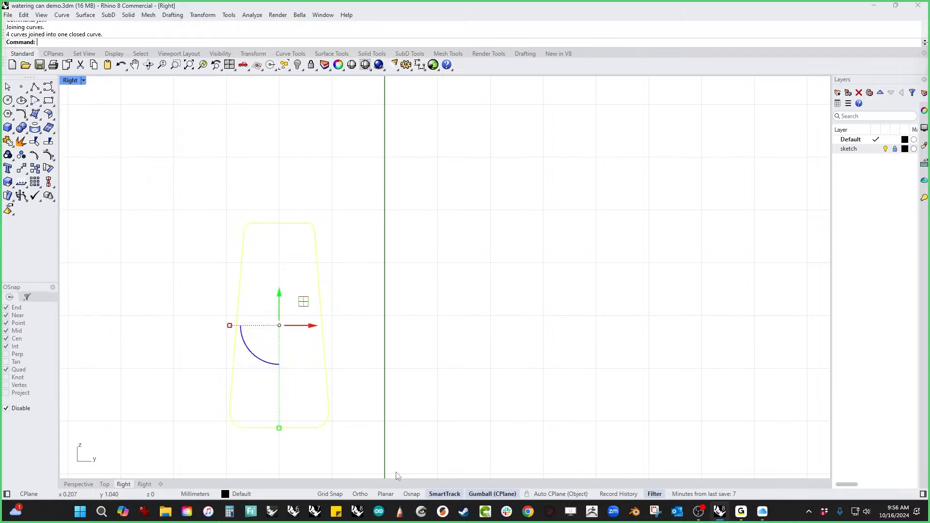
{"action": "type", "text": "show"}
{"action": "key", "text": "Return"}
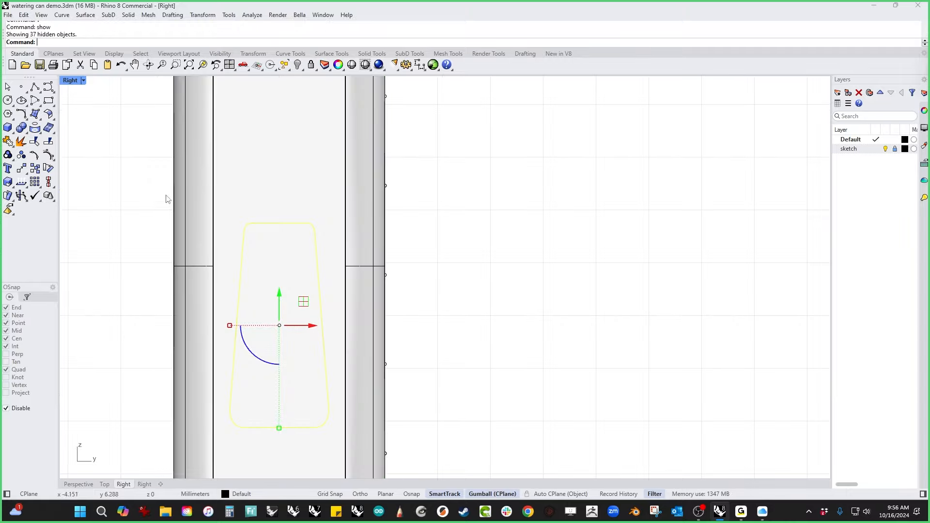
Step: Project the joined outline onto the watering can's body in the construction plane's Z direction
{"action": "left_click", "coordinate": [38, 128]}
{"action": "left_click", "coordinate": [234, 174]}
{"action": "key", "text": "Return"}
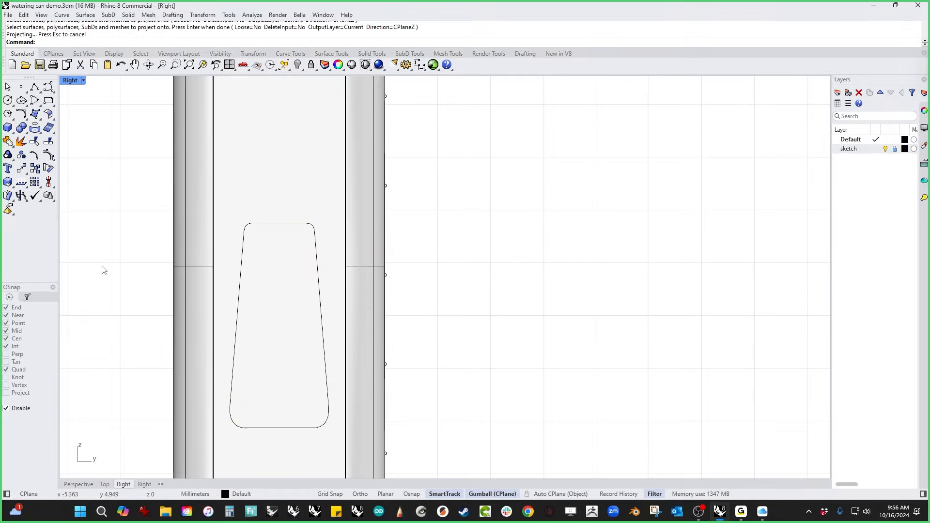
Step: Using the closed trimming curves as cutters, trim the spout's end and the body surface inside the outline to open a gap
{"action": "type", "text": "P"}
{"action": "key", "text": "Return"}
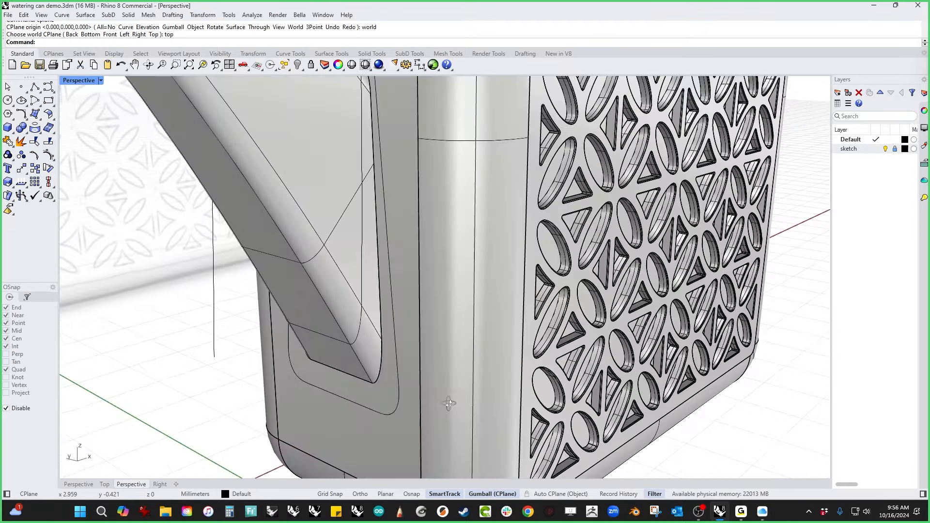
{"action": "right_click_drag", "start_coordinate": [448, 403], "coordinate": [529, 393]}
{"action": "scroll", "coordinate": [529, 393], "scroll_direction": "up", "scroll_amount": 5}
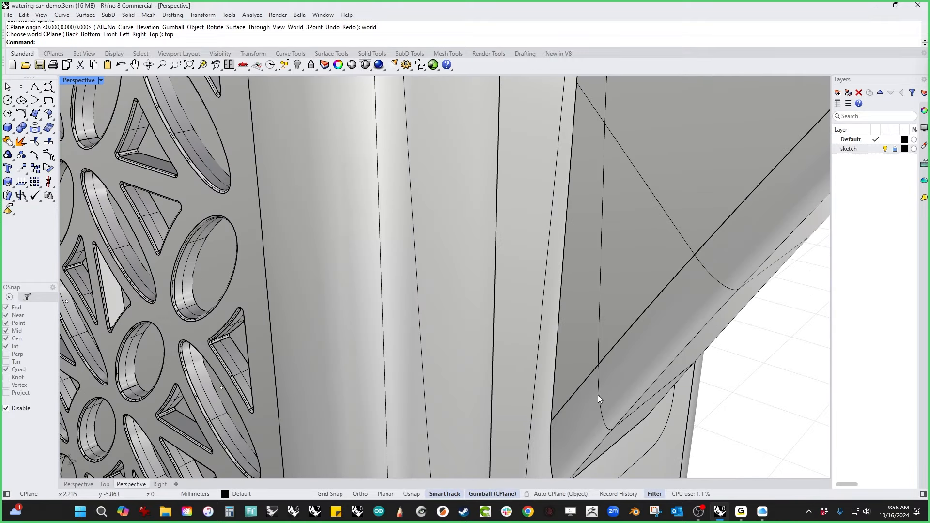
{"action": "left_click", "coordinate": [598, 394]}
{"action": "left_click", "coordinate": [574, 440]}
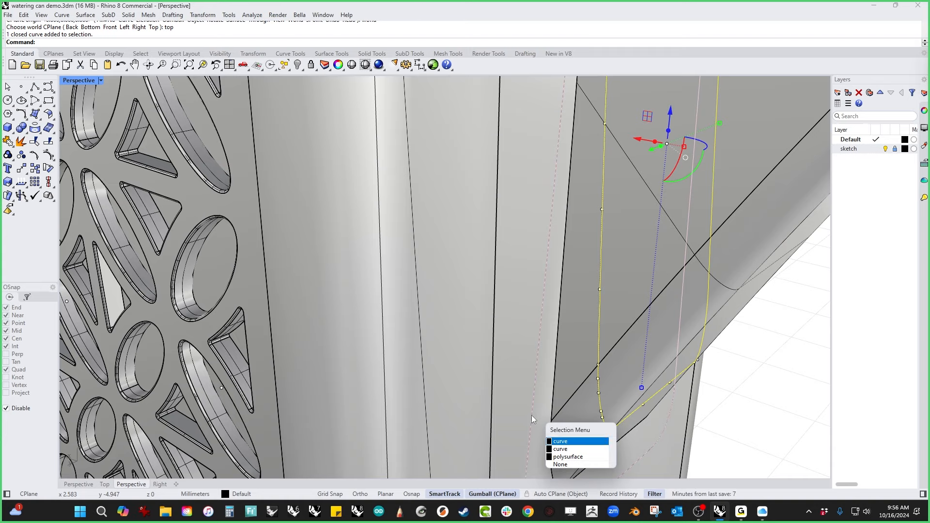
{"action": "key", "text": "Return"}
{"action": "key", "text": "ctrl+t"}
{"action": "left_click", "coordinate": [569, 419]}
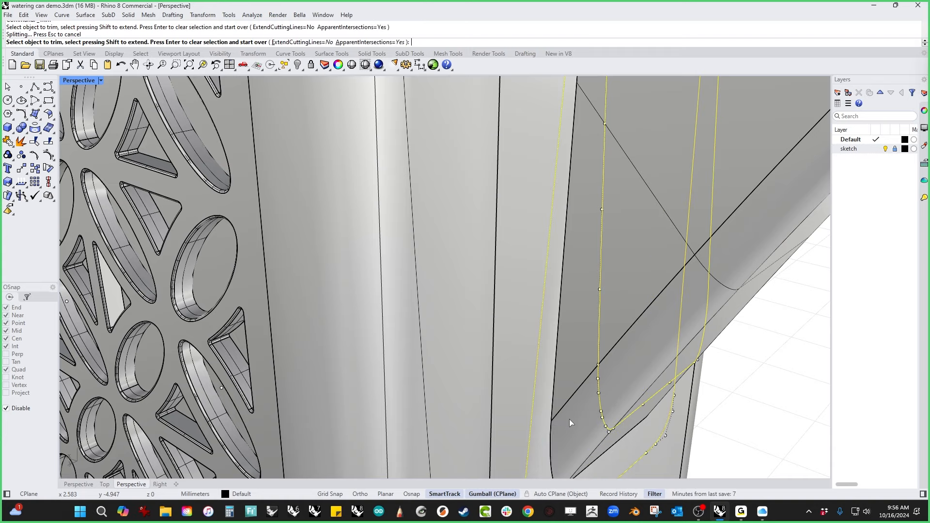
{"action": "left_click", "coordinate": [577, 377]}
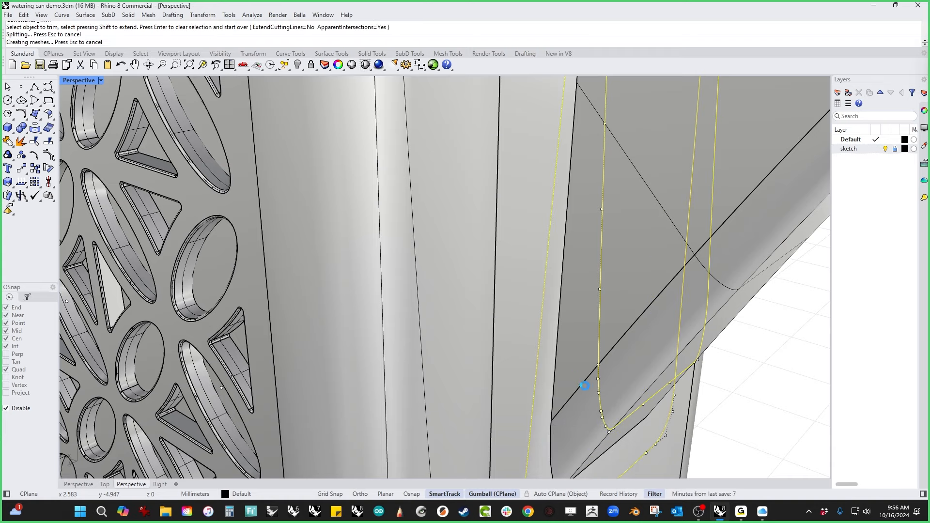
{"action": "scroll", "coordinate": [585, 385], "scroll_direction": "down", "scroll_amount": 5}
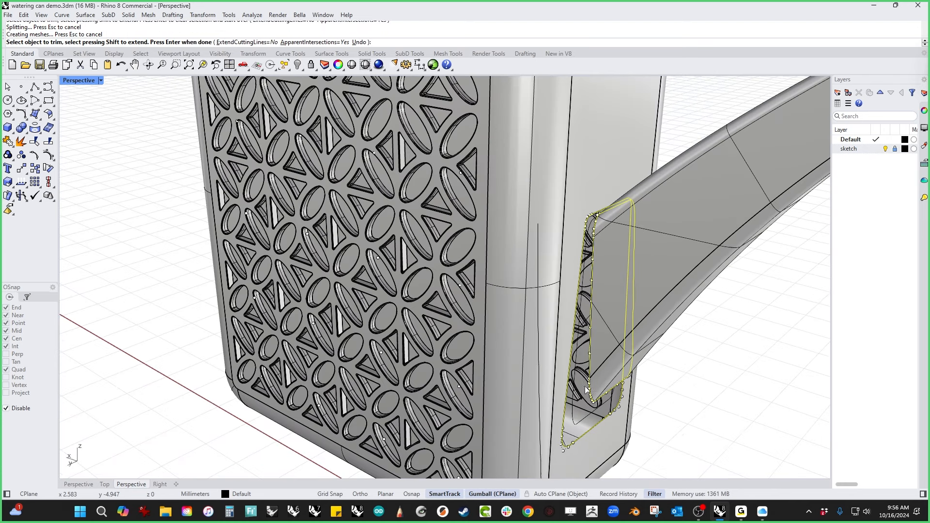
{"action": "key", "text": "Escape"}
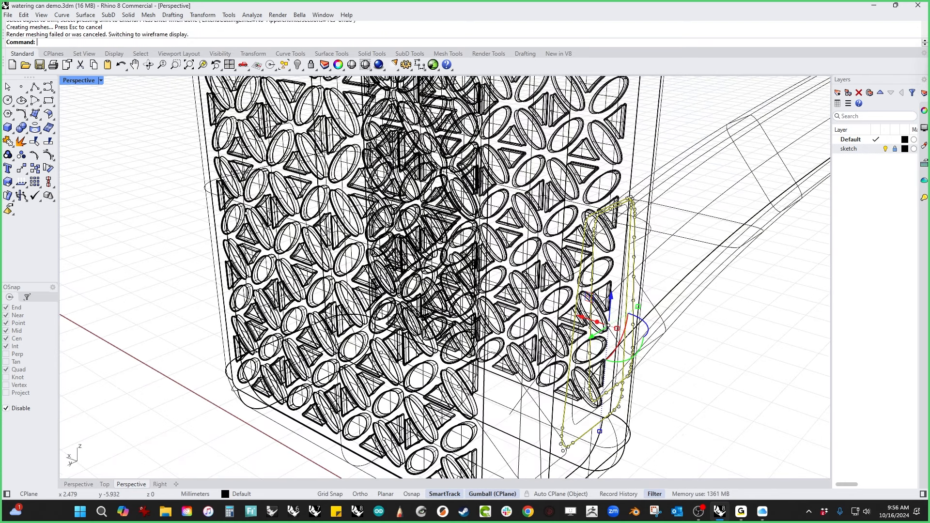
Step: Clear the selection and set the perspective view's display mode to Shaded
{"action": "key", "text": "Escape"}
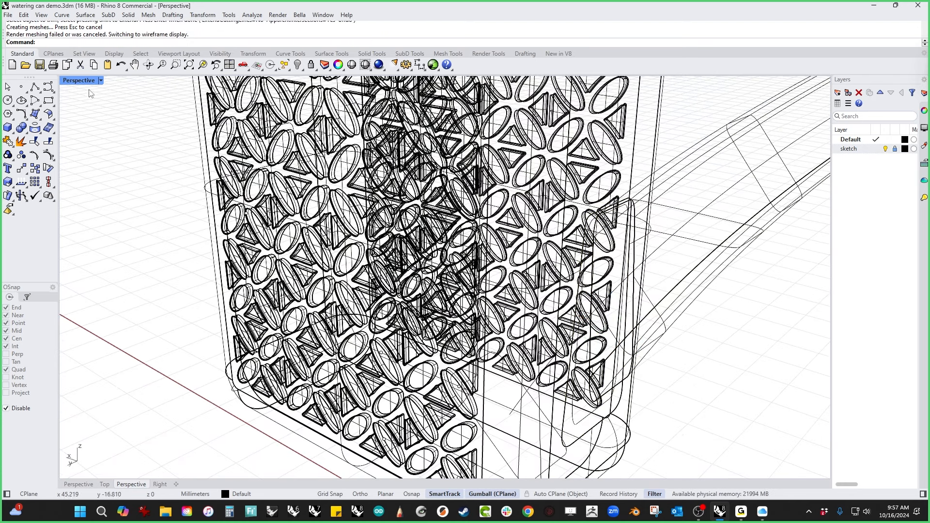
{"action": "left_click", "coordinate": [86, 80]}
{"action": "left_click", "coordinate": [88, 127]}
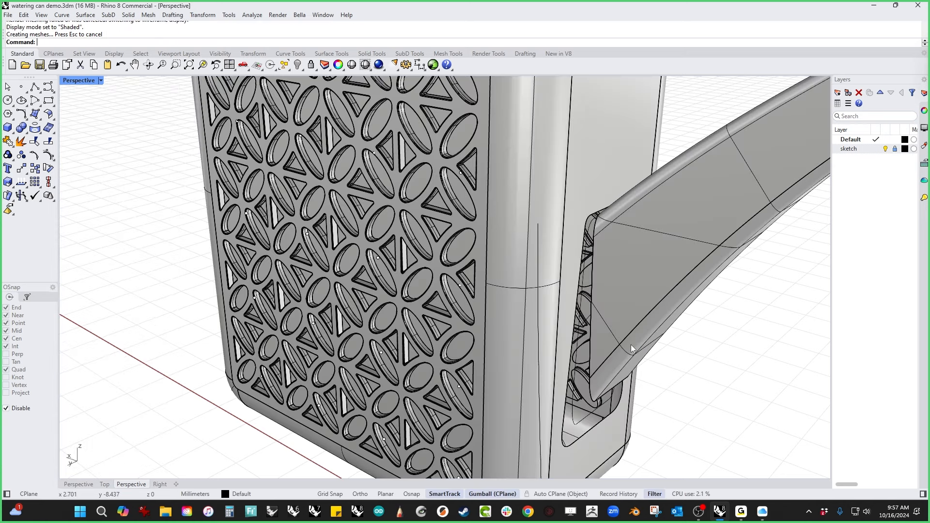
Step: Start a surface blend between the spout's trimmed end edge and the edge of the opening in the body
{"action": "mouse_move", "coordinate": [630, 344]}
{"action": "right_mouse_down"}
{"action": "mouse_move", "coordinate": [450, 301]}
{"action": "mouse_move", "coordinate": [276, 352]}
{"action": "right_mouse_up"}
{"action": "middle_click", "coordinate": [275, 352]}
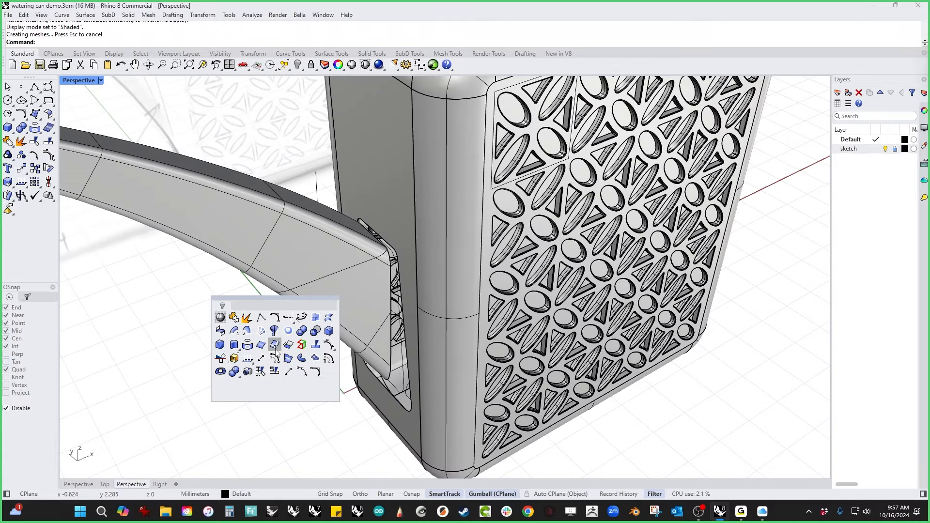
{"action": "left_click", "coordinate": [234, 331]}
{"action": "scroll", "coordinate": [393, 303], "scroll_direction": "up", "scroll_amount": 4}
{"action": "left_click", "coordinate": [392, 303]}
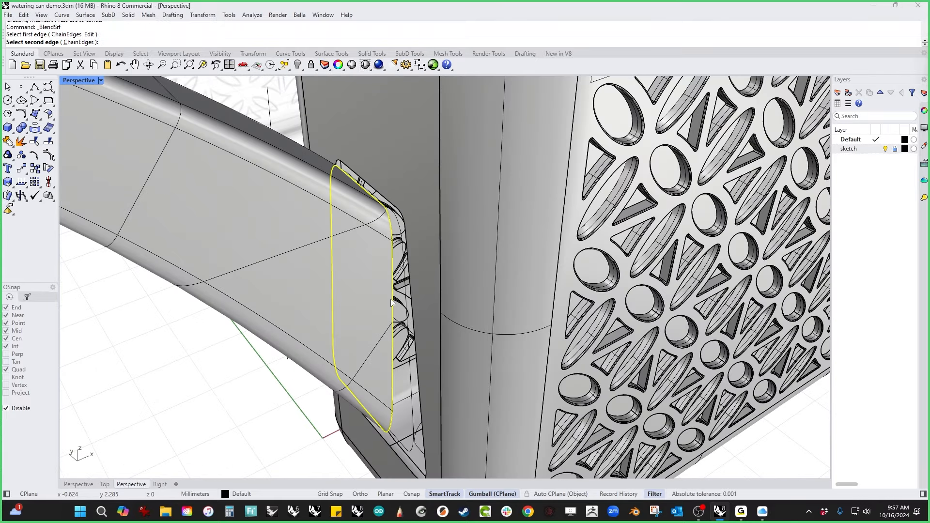
{"action": "left_click", "coordinate": [409, 280]}
{"action": "key", "text": "Return"}
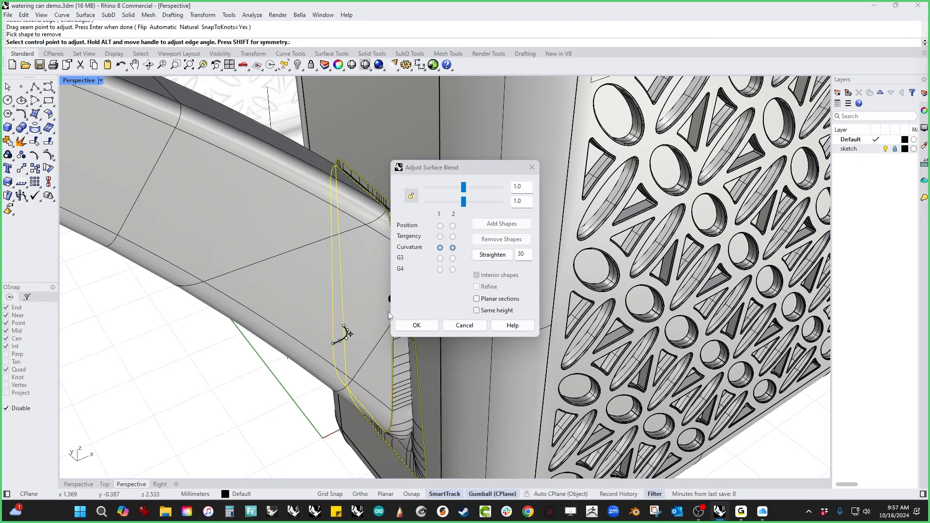
Step: Set the blend's continuity to Tangency at both edges
{"action": "right_click_drag", "start_coordinate": [388, 312], "coordinate": [612, 328]}
{"action": "left_click", "coordinate": [440, 237]}
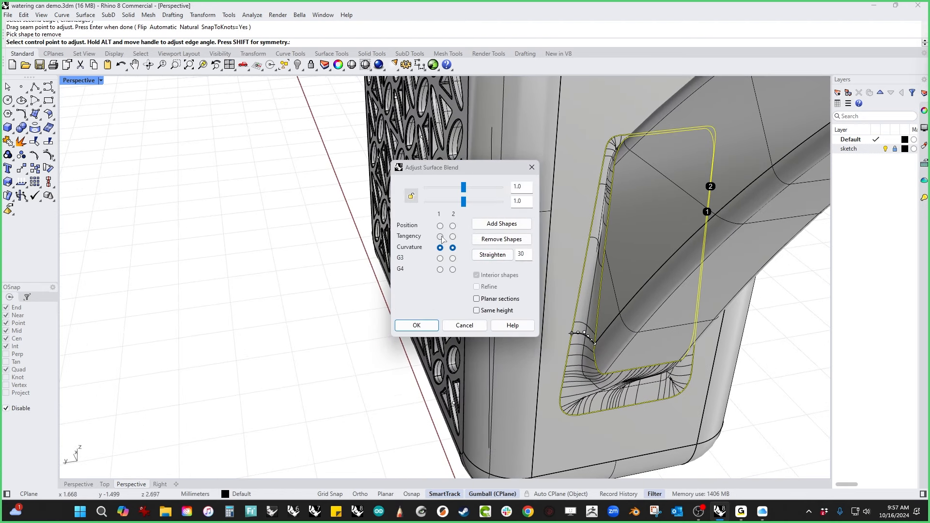
{"action": "left_click", "coordinate": [453, 236]}
Step: Add a blend shape on one long side just below the upper corner, connecting the spout's seam to the body opening
{"action": "right_click_drag", "start_coordinate": [613, 295], "coordinate": [542, 242]}
{"action": "left_click", "coordinate": [502, 229]}
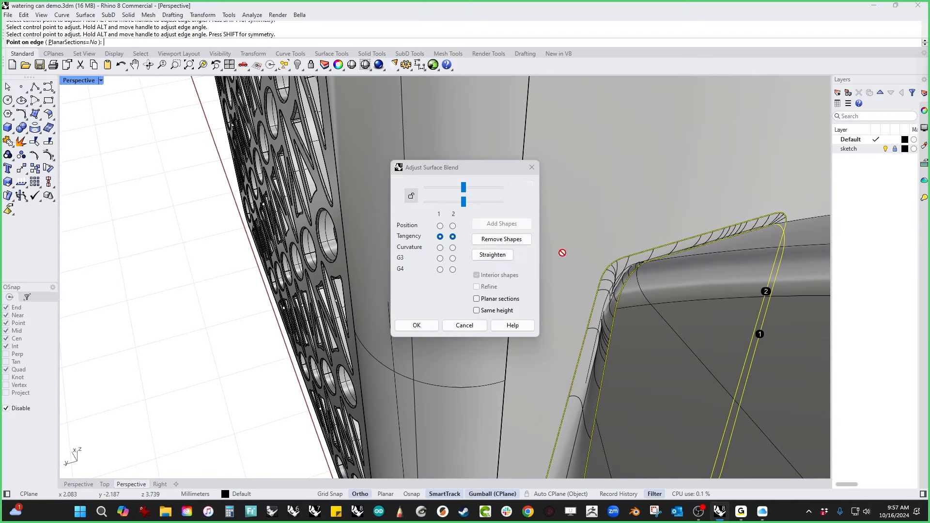
{"action": "scroll", "coordinate": [591, 256], "scroll_direction": "up", "scroll_amount": 5}
{"action": "right_click_drag", "start_coordinate": [546, 373], "coordinate": [701, 339]}
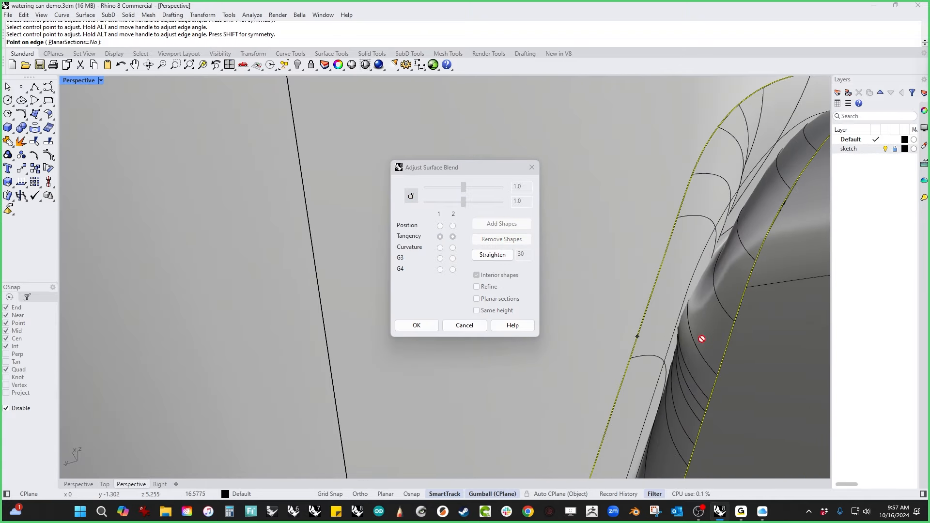
{"action": "left_click", "coordinate": [746, 286]}
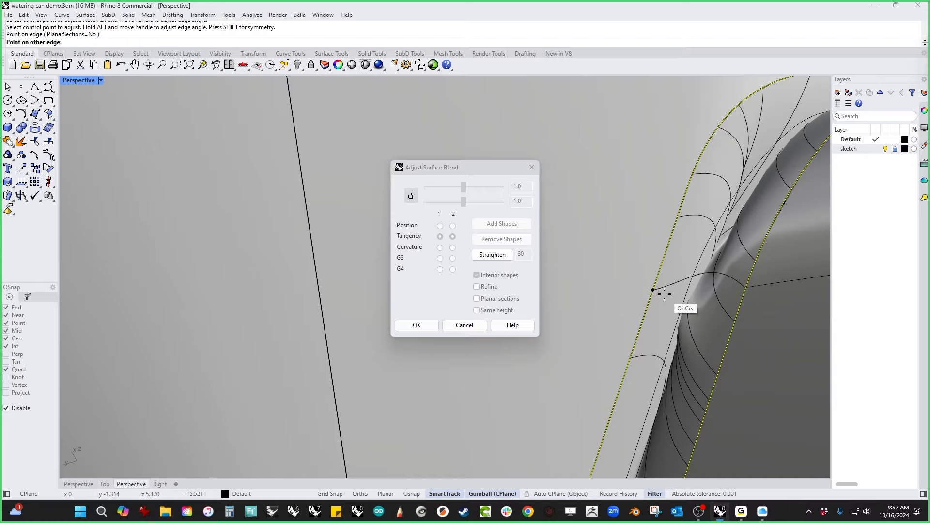
{"action": "left_click", "coordinate": [659, 270]}
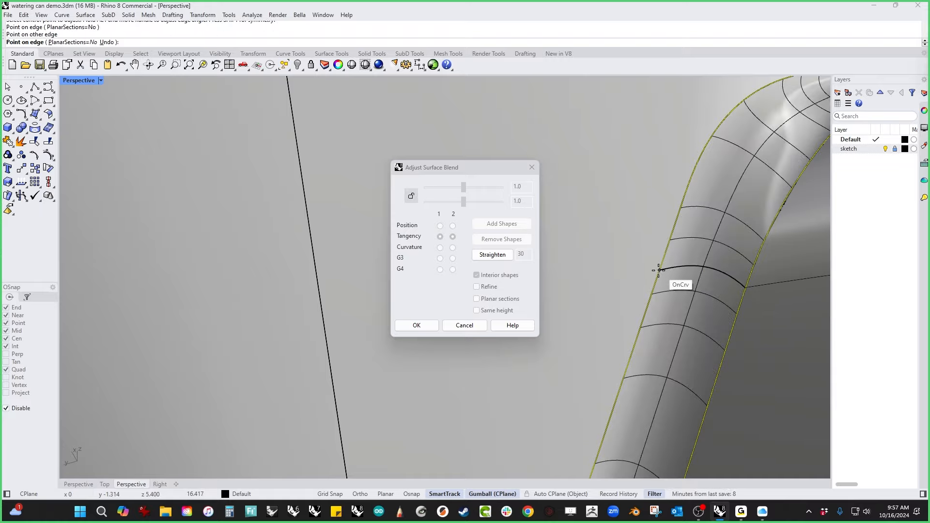
Step: Add blend shapes across the upper edge near both corners, running from the spout's seams to the body opening
{"action": "right_click_drag", "start_coordinate": [657, 270], "coordinate": [551, 401]}
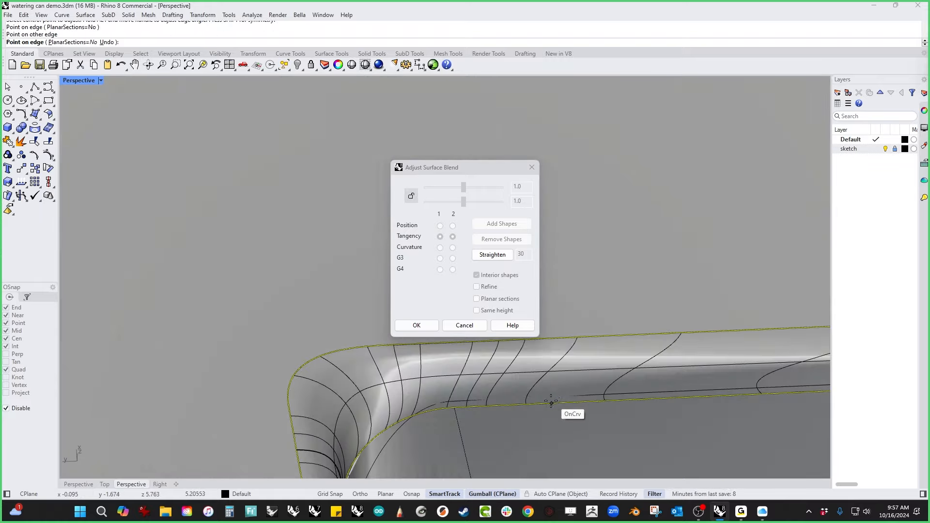
{"action": "left_click", "coordinate": [455, 406]}
{"action": "left_click", "coordinate": [444, 343]}
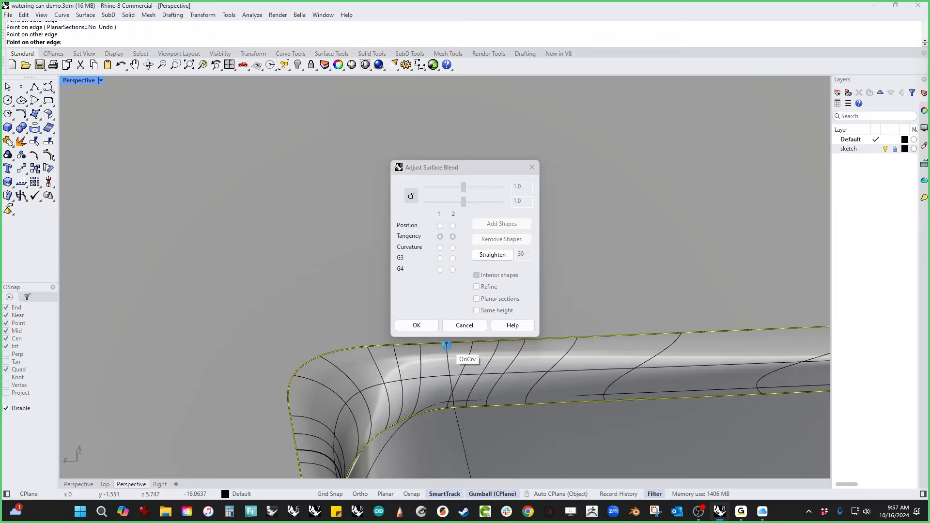
{"action": "right_click_drag", "start_coordinate": [443, 343], "coordinate": [490, 401]}
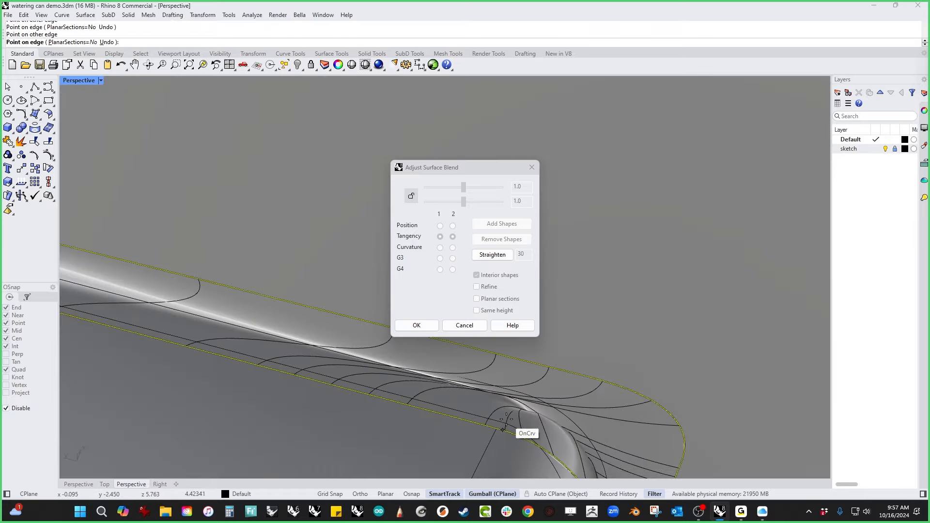
{"action": "scroll", "coordinate": [533, 380], "scroll_direction": "up", "scroll_amount": 6}
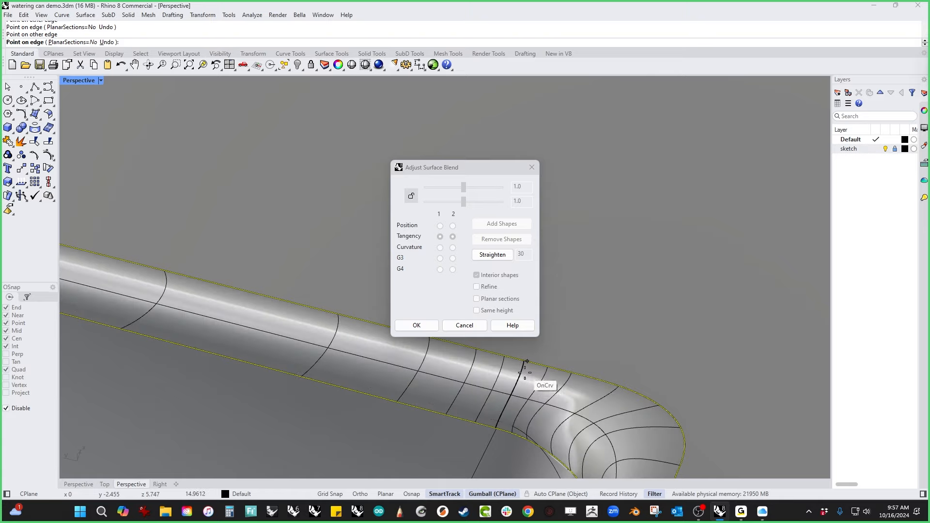
Step: Add a blend shape on the opposite long side just below its upper corner
{"action": "right_click_drag", "start_coordinate": [553, 403], "coordinate": [528, 392]}
{"action": "scroll", "coordinate": [506, 384], "scroll_direction": "up", "scroll_amount": 7}
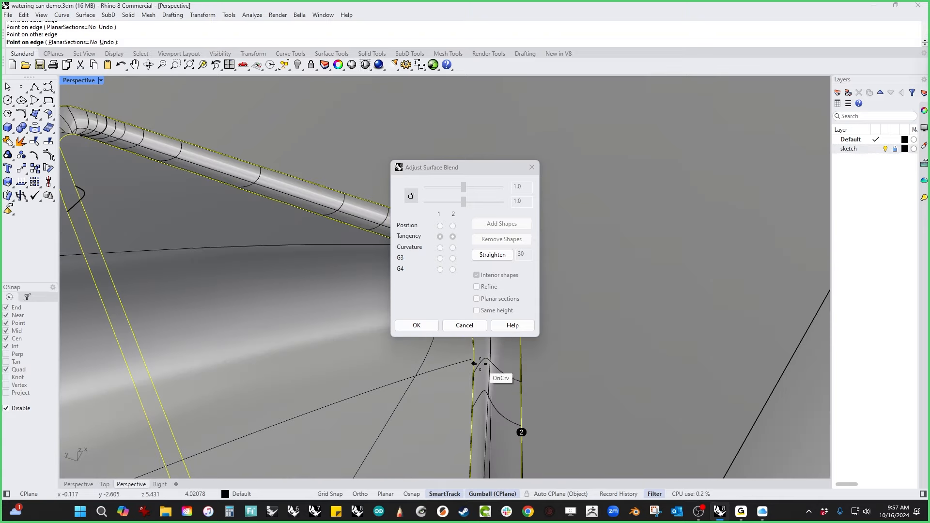
{"action": "left_click", "coordinate": [478, 360]}
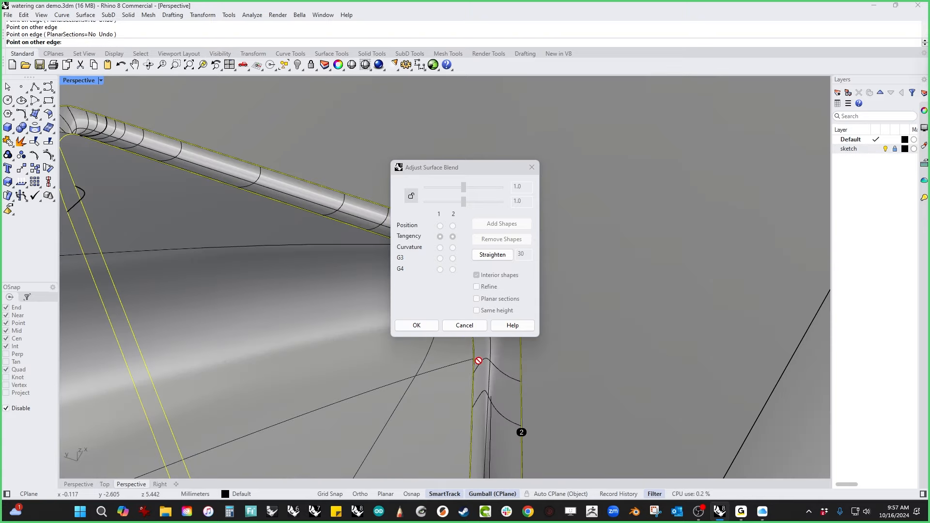
{"action": "left_click", "coordinate": [533, 350]}
{"action": "scroll", "coordinate": [526, 358], "scroll_direction": "down", "scroll_amount": 12}
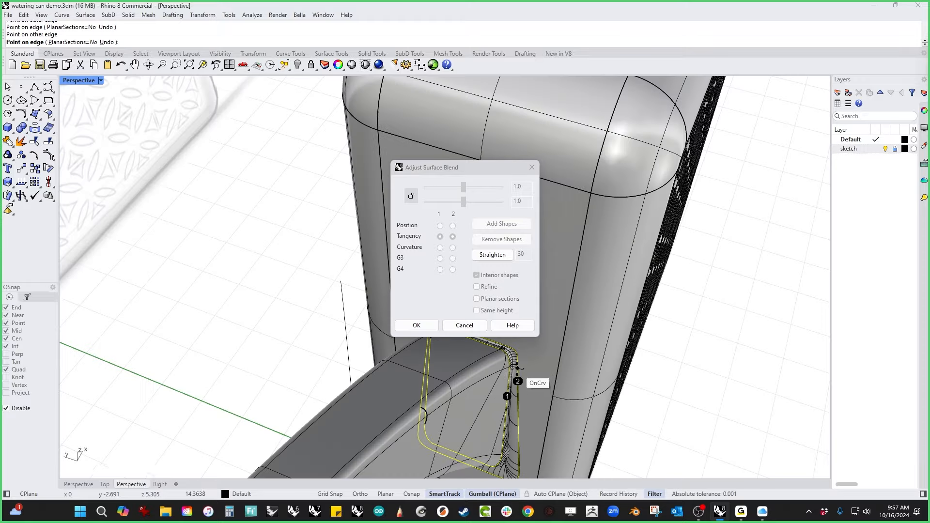
Step: Add a blend shape low on that same long side, just above the lower corner
{"action": "right_click_drag", "start_coordinate": [517, 369], "coordinate": [555, 396]}
{"action": "scroll", "coordinate": [552, 397], "scroll_direction": "up", "scroll_amount": 9}
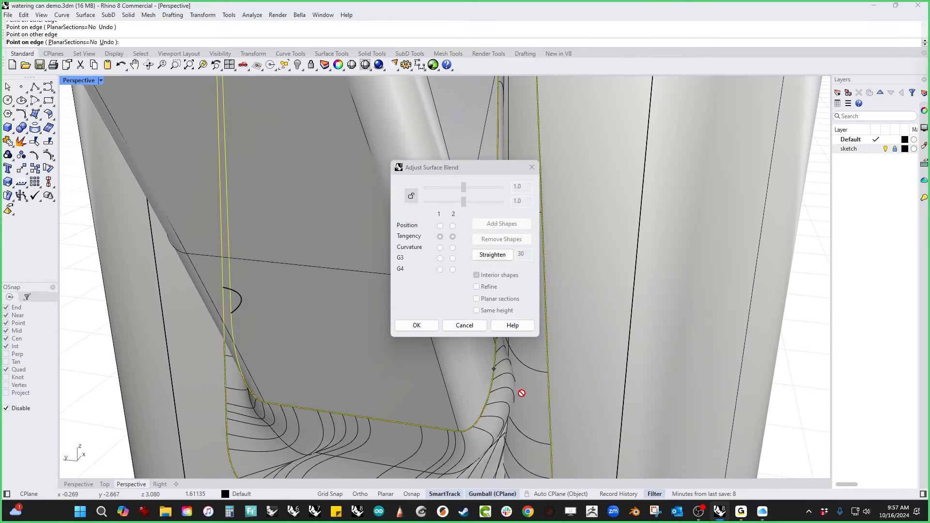
{"action": "right_click_drag", "start_coordinate": [515, 356], "coordinate": [510, 406], "text": "shift"}
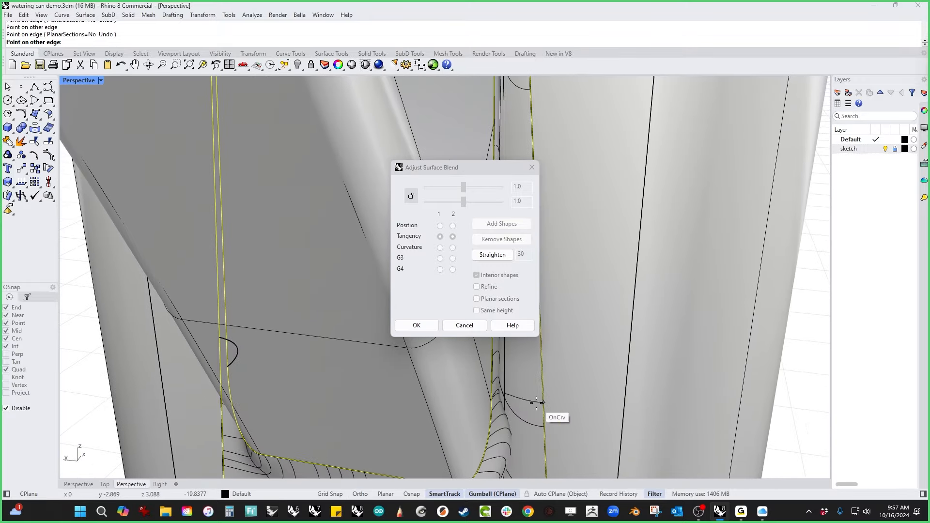
{"action": "scroll", "coordinate": [537, 385], "scroll_direction": "down", "scroll_amount": 10}
{"action": "right_click_drag", "start_coordinate": [537, 385], "coordinate": [523, 402]}
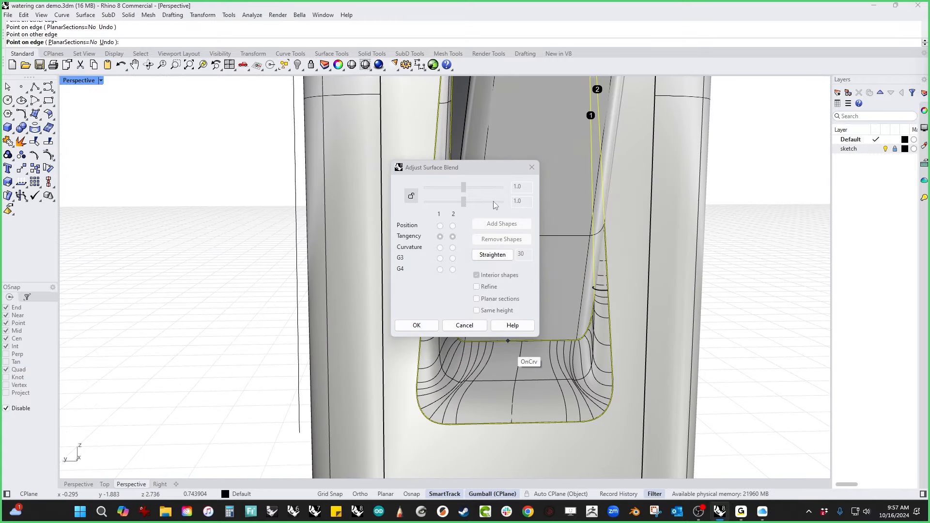
Step: Add blend shapes across the lower edge near both corners and low on the remaining long side, and finish adding shapes
{"action": "left_click_drag", "start_coordinate": [487, 169], "coordinate": [228, 147]}
{"action": "right_click_drag", "start_coordinate": [388, 272], "coordinate": [469, 339]}
{"action": "left_click", "coordinate": [453, 238]}
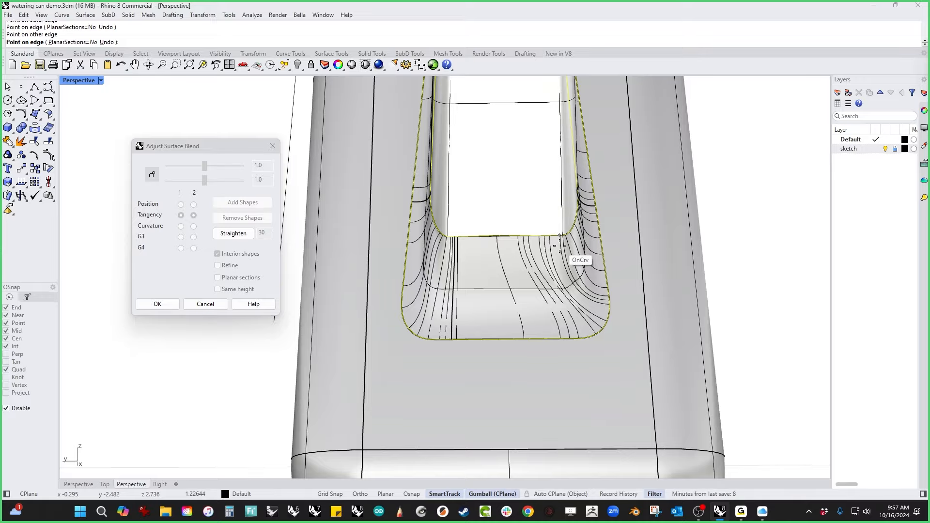
{"action": "left_click", "coordinate": [561, 337]}
{"action": "right_click_drag", "start_coordinate": [502, 328], "coordinate": [557, 383]}
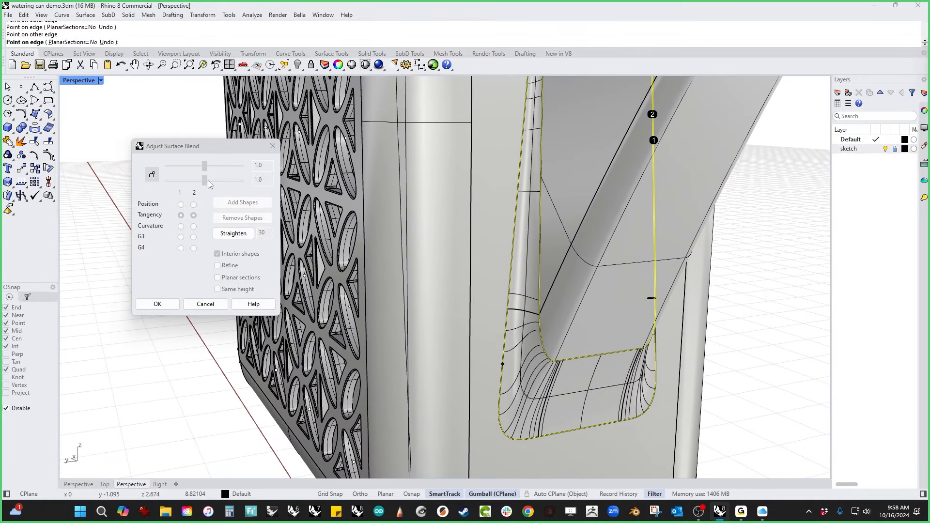
{"action": "right_click_drag", "start_coordinate": [186, 415], "coordinate": [176, 422]}
{"action": "right_click", "coordinate": [181, 413]}
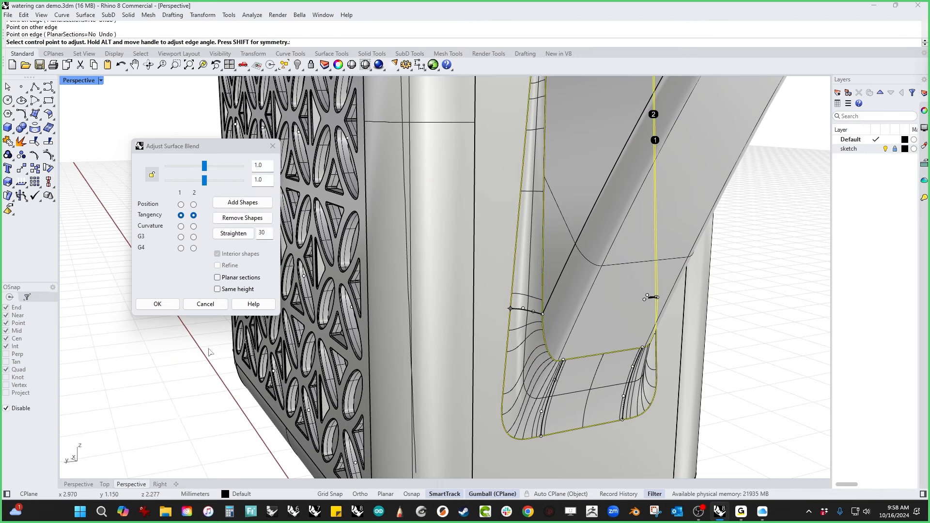
Step: Reduce the blend's bulge at the second edge to 0.624
{"action": "left_click", "coordinate": [204, 180]}
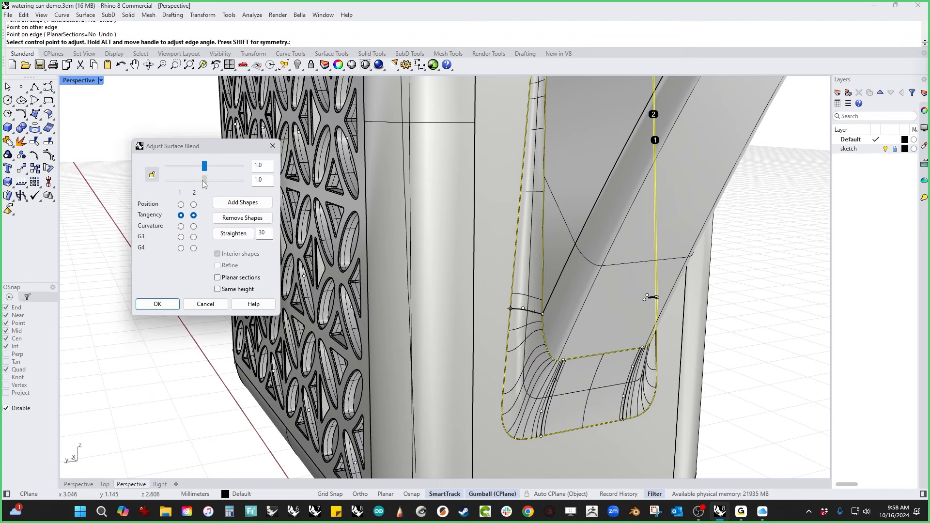
{"action": "mouse_move", "coordinate": [204, 181]}
{"action": "left_mouse_down"}
{"action": "mouse_move", "coordinate": [191, 188]}
{"action": "mouse_move", "coordinate": [208, 174]}
{"action": "left_mouse_up"}
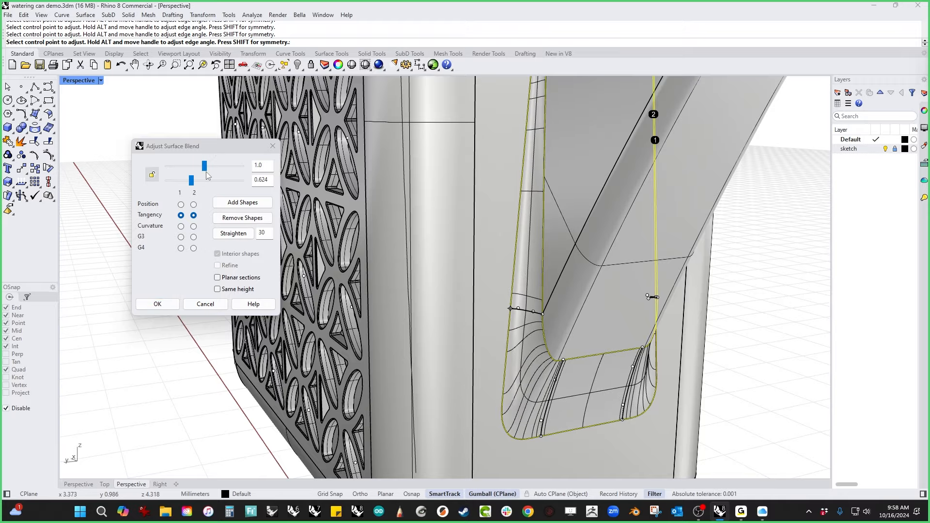
Step: Examine the blend surface between the spout and body around its upper corners and along its long sides
{"action": "right_click_drag", "start_coordinate": [433, 304], "coordinate": [491, 323]}
{"action": "scroll", "coordinate": [489, 339], "scroll_direction": "down", "scroll_amount": 8}
{"action": "right_click_drag", "start_coordinate": [547, 359], "coordinate": [434, 353]}
{"action": "scroll", "coordinate": [407, 362], "scroll_direction": "up", "scroll_amount": 9}
{"action": "scroll", "coordinate": [474, 276], "scroll_direction": "up", "scroll_amount": 9}
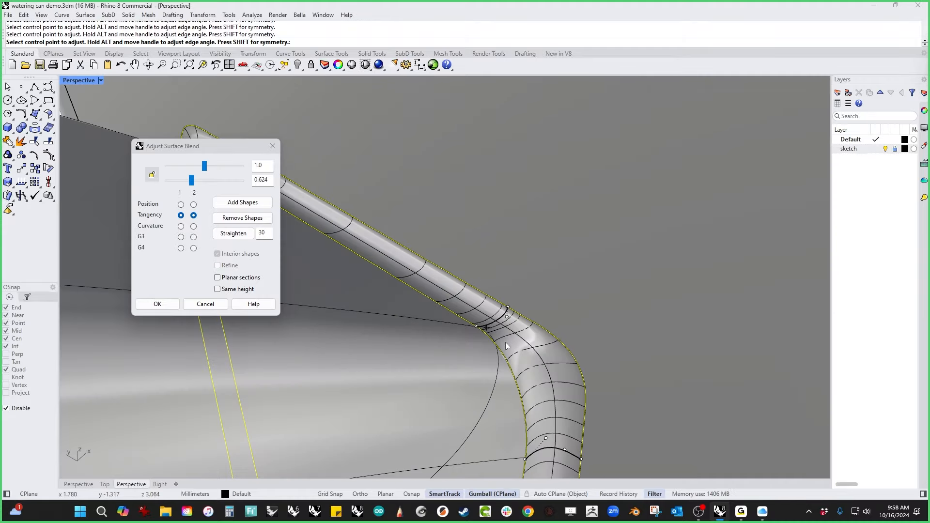
{"action": "right_click_drag", "start_coordinate": [504, 342], "coordinate": [469, 301]}
{"action": "scroll", "coordinate": [501, 332], "scroll_direction": "down", "scroll_amount": 11}
{"action": "scroll", "coordinate": [471, 282], "scroll_direction": "up", "scroll_amount": 7}
{"action": "scroll", "coordinate": [454, 287], "scroll_direction": "up", "scroll_amount": 5}
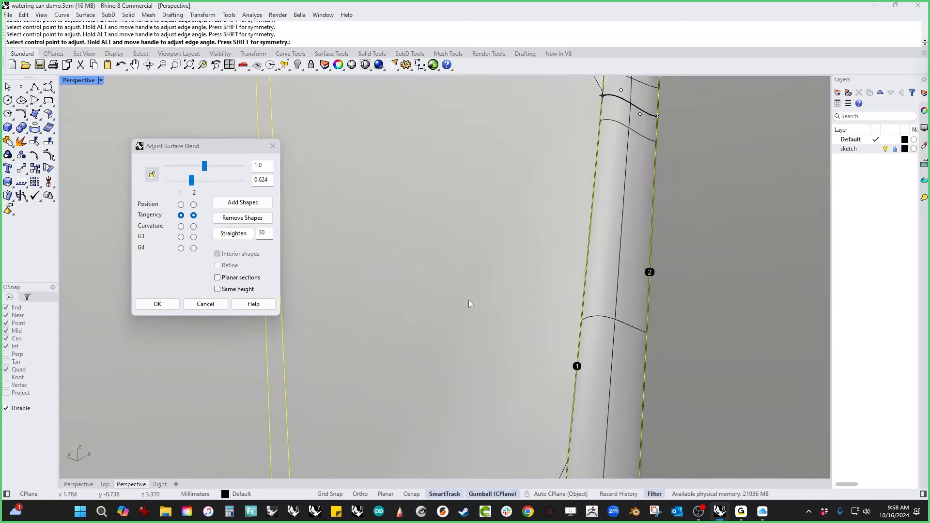
Step: Move both inner control points of the blend shape just below one upper corner so its profile curves inward
{"action": "right_click_drag", "start_coordinate": [584, 223], "coordinate": [521, 320], "text": "shift"}
{"action": "right_click_drag", "start_coordinate": [599, 253], "coordinate": [522, 323], "text": "shift"}
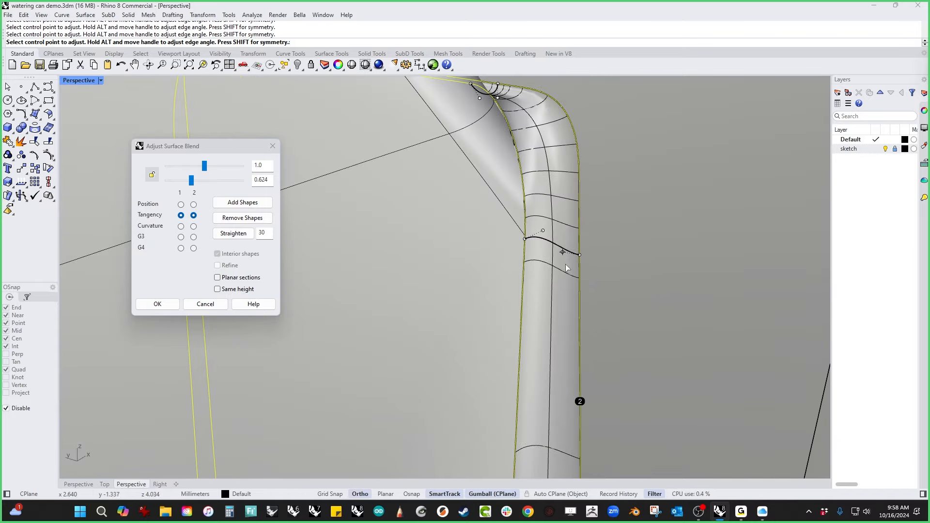
{"action": "scroll", "coordinate": [559, 257], "scroll_direction": "up", "scroll_amount": 6}
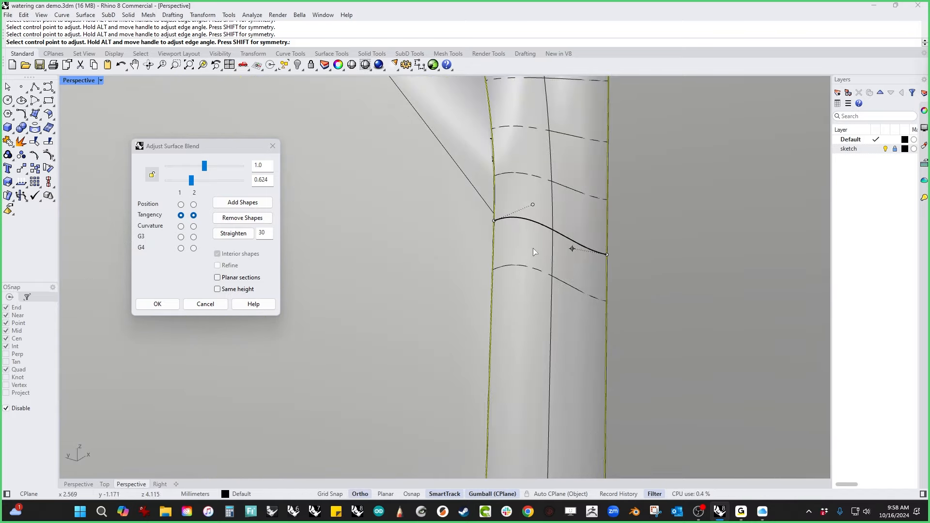
{"action": "left_click", "coordinate": [533, 205]}
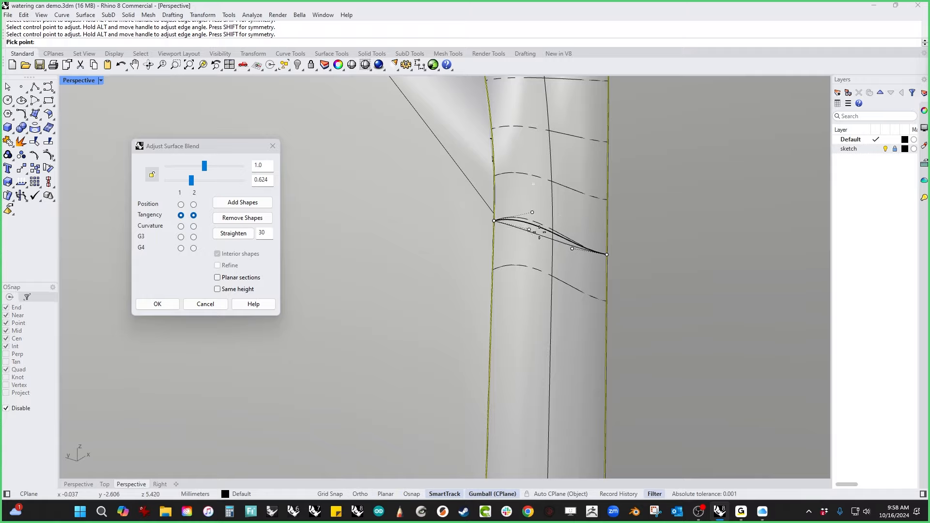
{"action": "left_click", "coordinate": [525, 260]}
{"action": "left_click", "coordinate": [573, 250]}
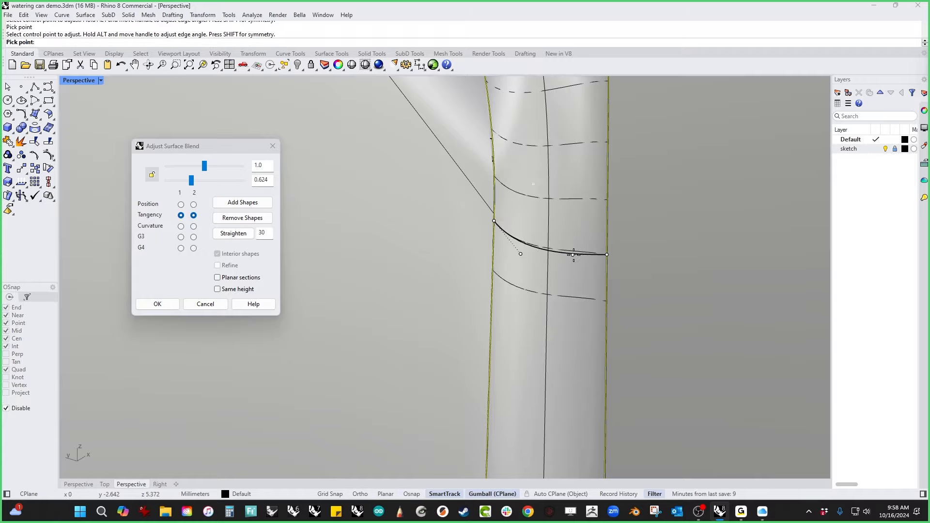
{"action": "left_click", "coordinate": [573, 255]}
{"action": "scroll", "coordinate": [573, 255], "scroll_direction": "down", "scroll_amount": 15}
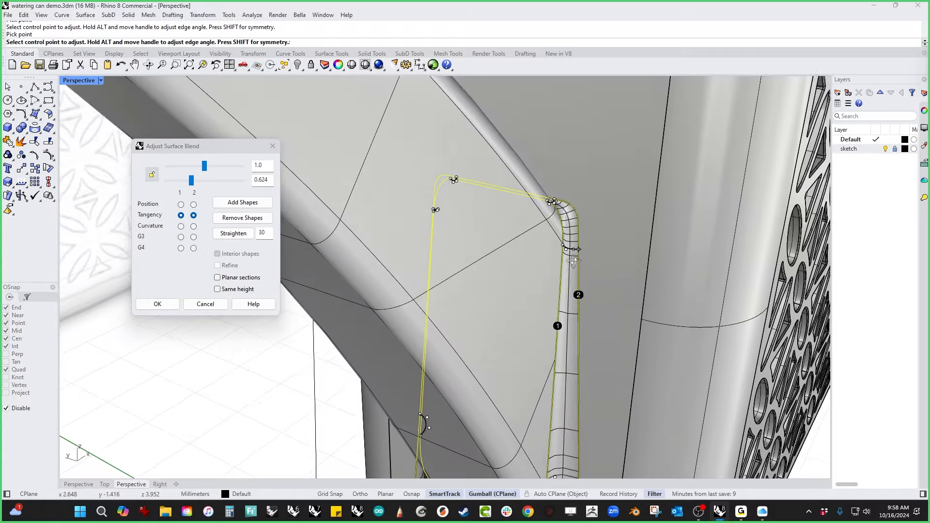
Step: Reshape the matching blend shape near the upper corner of the opposite long side by moving both inner control points so it curves inward
{"action": "right_click_drag", "start_coordinate": [574, 256], "coordinate": [663, 267]}
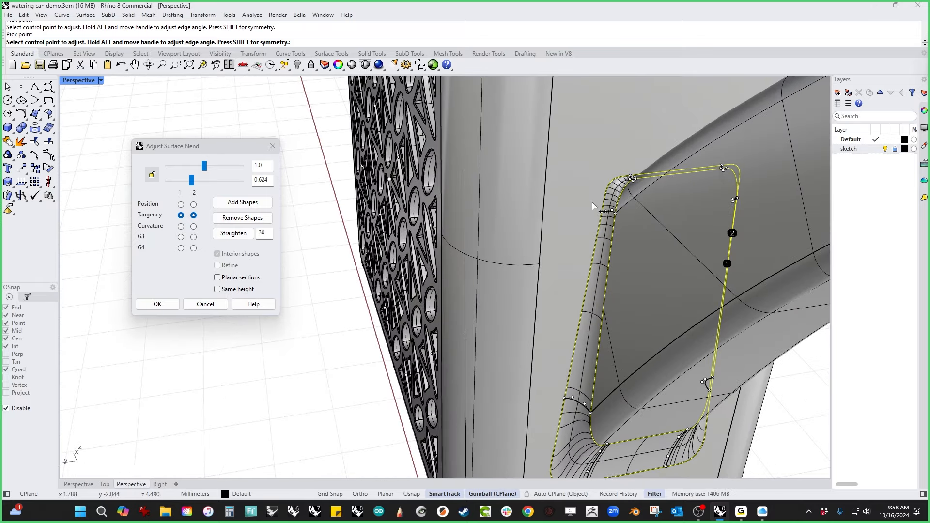
{"action": "scroll", "coordinate": [598, 210], "scroll_direction": "up", "scroll_amount": 8}
{"action": "scroll", "coordinate": [649, 234], "scroll_direction": "up", "scroll_amount": 6}
{"action": "right_click_drag", "start_coordinate": [649, 234], "coordinate": [656, 233]}
{"action": "scroll", "coordinate": [701, 195], "scroll_direction": "down", "scroll_amount": 9}
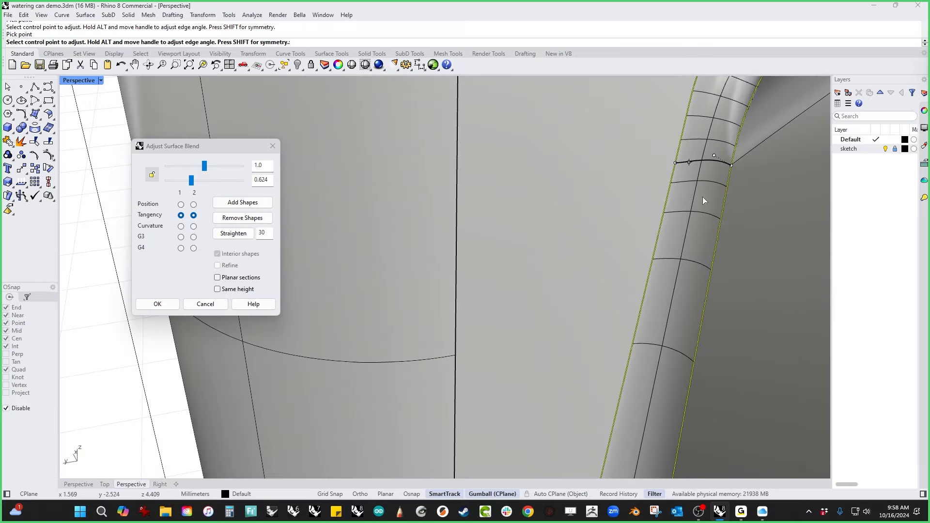
{"action": "right_click_drag", "start_coordinate": [702, 197], "coordinate": [728, 174]}
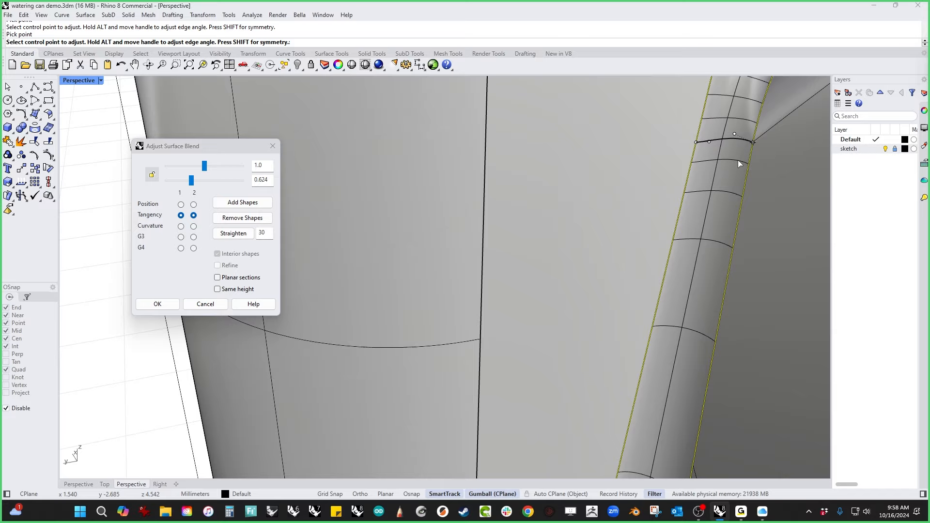
{"action": "left_click", "coordinate": [739, 143]}
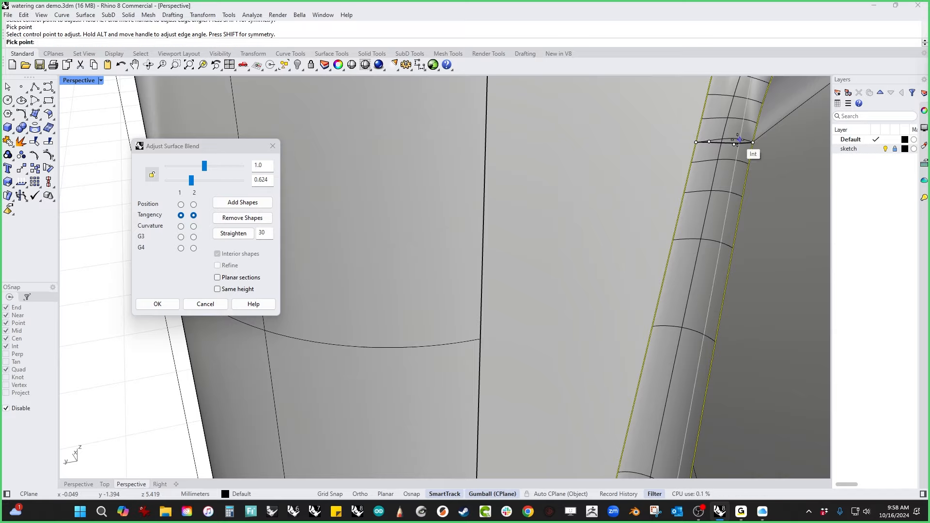
{"action": "left_click", "coordinate": [736, 153]}
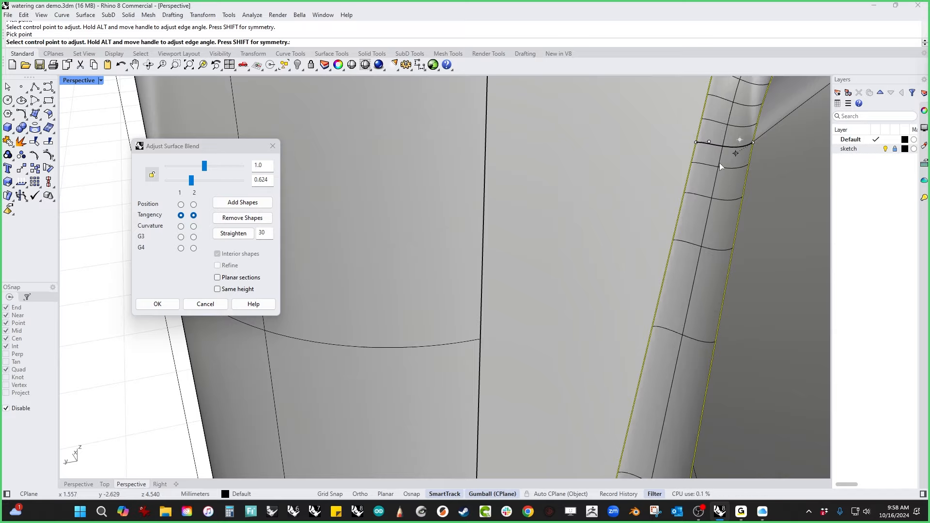
{"action": "left_click", "coordinate": [708, 142]}
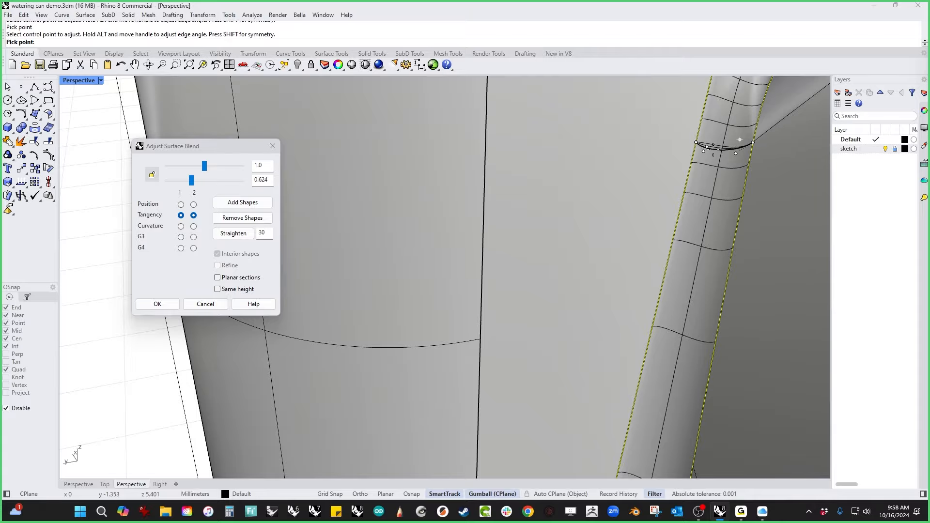
{"action": "left_click", "coordinate": [712, 150]}
Step: Raise the blend's bulge at the second edge to 0.92
{"action": "scroll", "coordinate": [678, 161], "scroll_direction": "down", "scroll_amount": 6}
{"action": "right_click_drag", "start_coordinate": [675, 162], "coordinate": [695, 213]}
{"action": "scroll", "coordinate": [754, 210], "scroll_direction": "up", "scroll_amount": 6}
{"action": "right_click_drag", "start_coordinate": [754, 210], "coordinate": [733, 231]}
{"action": "right_click_drag", "start_coordinate": [667, 324], "coordinate": [658, 333]}
{"action": "scroll", "coordinate": [659, 332], "scroll_direction": "up", "scroll_amount": 3}
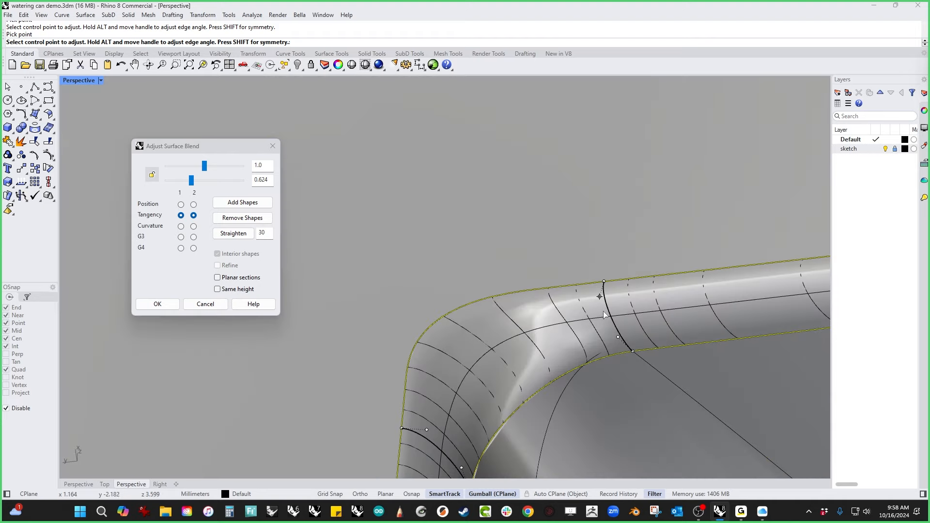
{"action": "scroll", "coordinate": [603, 312], "scroll_direction": "down", "scroll_amount": 6}
{"action": "right_click_drag", "start_coordinate": [596, 320], "coordinate": [597, 306]}
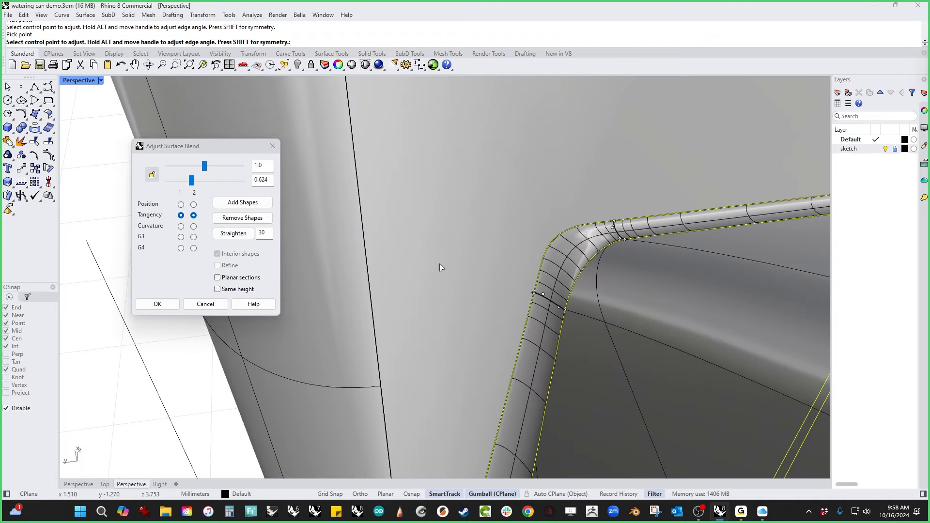
{"action": "left_click", "coordinate": [200, 181]}
{"action": "left_click_drag", "start_coordinate": [206, 180], "coordinate": [201, 180]}
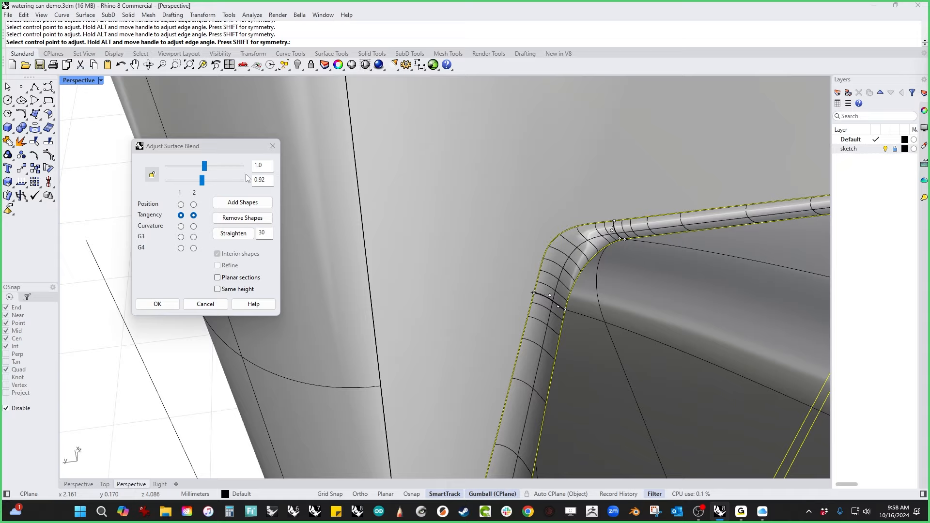
Step: Set both edges of the blend to Curvature continuity, with the first edge's bulge at 1.0
{"action": "left_click", "coordinate": [208, 168]}
{"action": "left_click_drag", "start_coordinate": [222, 167], "coordinate": [204, 168]}
{"action": "left_click", "coordinate": [181, 228]}
{"action": "left_click", "coordinate": [194, 227]}
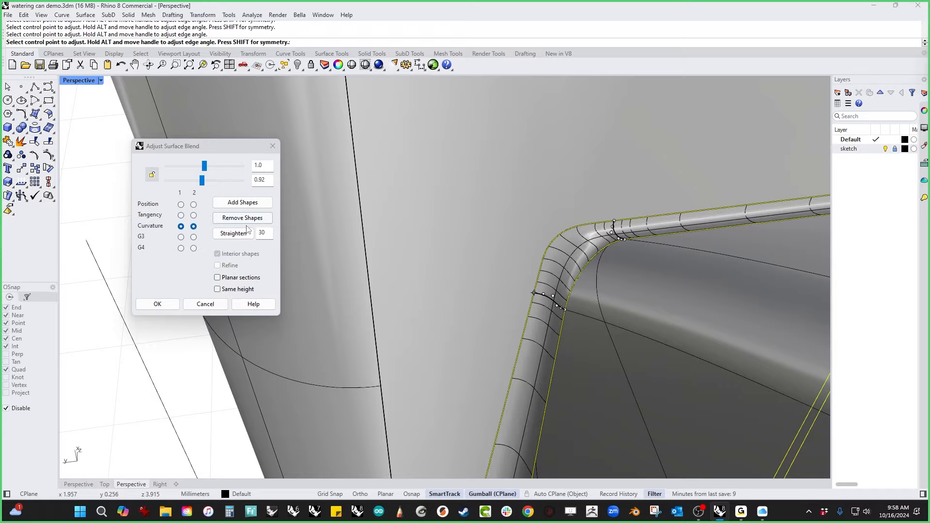
Step: Reduce the blend's bulge at the first edge to 0.824 and accept the surface blend
{"action": "right_click_drag", "start_coordinate": [367, 224], "coordinate": [386, 232]}
{"action": "right_click_drag", "start_coordinate": [643, 195], "coordinate": [557, 203]}
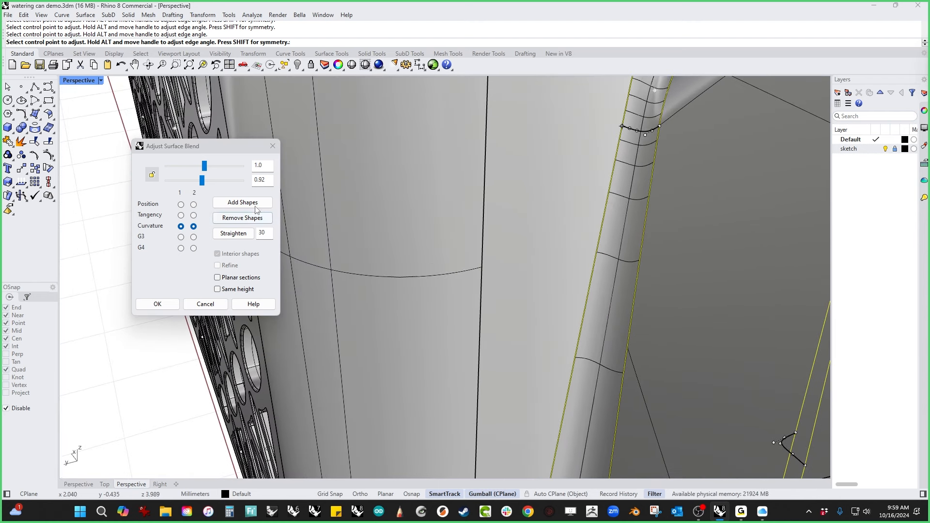
{"action": "left_click_drag", "start_coordinate": [205, 165], "coordinate": [202, 172]}
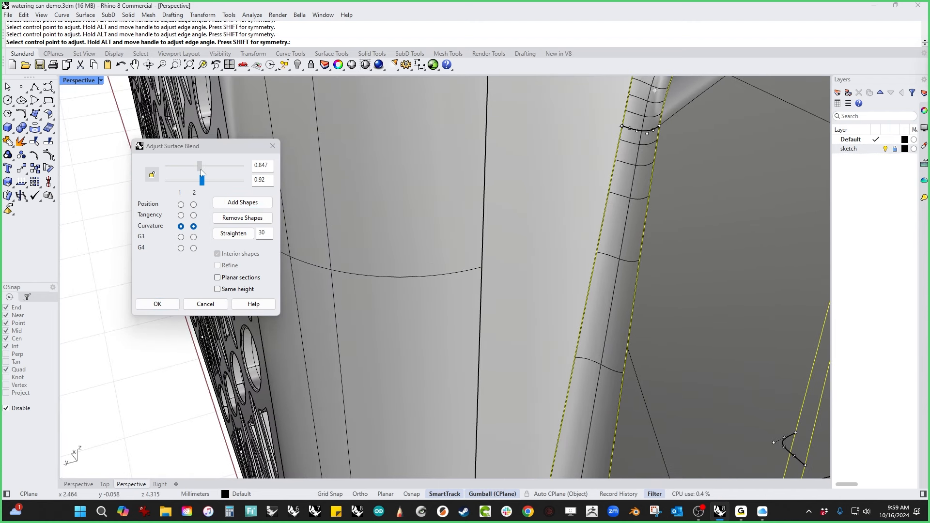
{"action": "scroll", "coordinate": [379, 305], "scroll_direction": "down", "scroll_amount": 8}
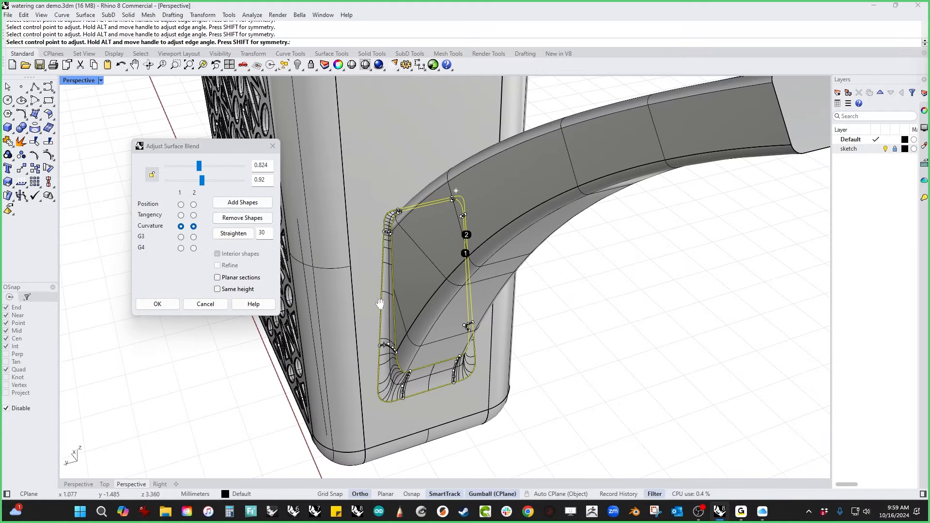
{"action": "right_click_drag", "start_coordinate": [379, 305], "coordinate": [425, 335]}
{"action": "scroll", "coordinate": [392, 313], "scroll_direction": "up", "scroll_amount": 4}
{"action": "left_click", "coordinate": [167, 308]}
{"action": "scroll", "coordinate": [367, 315], "scroll_direction": "down", "scroll_amount": 5}
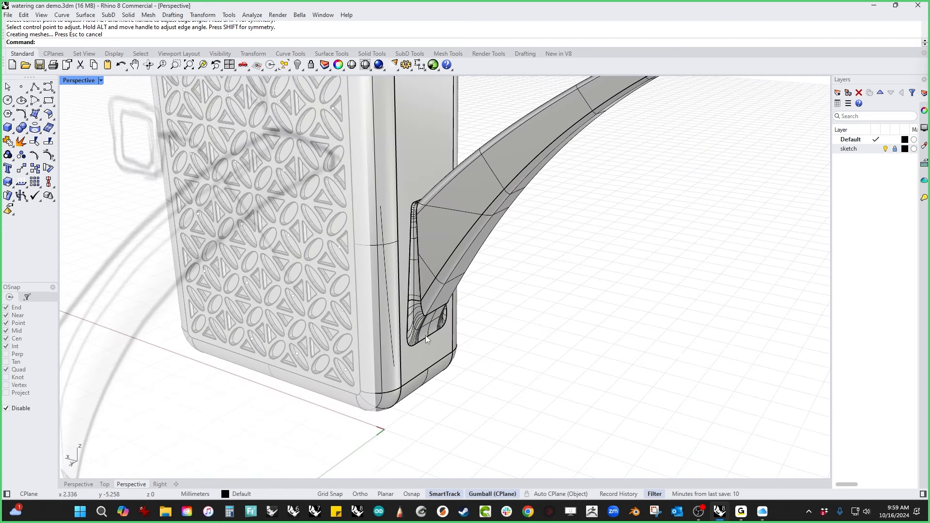
Step: Join the blend surface, the spout and the watering can body into one polysurface
{"action": "left_click", "coordinate": [425, 335]}
{"action": "left_click", "coordinate": [543, 318]}
{"action": "scroll", "coordinate": [449, 332], "scroll_direction": "up", "scroll_amount": 5}
{"action": "left_click", "coordinate": [422, 321]}
{"action": "left_click", "coordinate": [454, 223]}
{"action": "left_click", "coordinate": [482, 205], "text": "shift"}
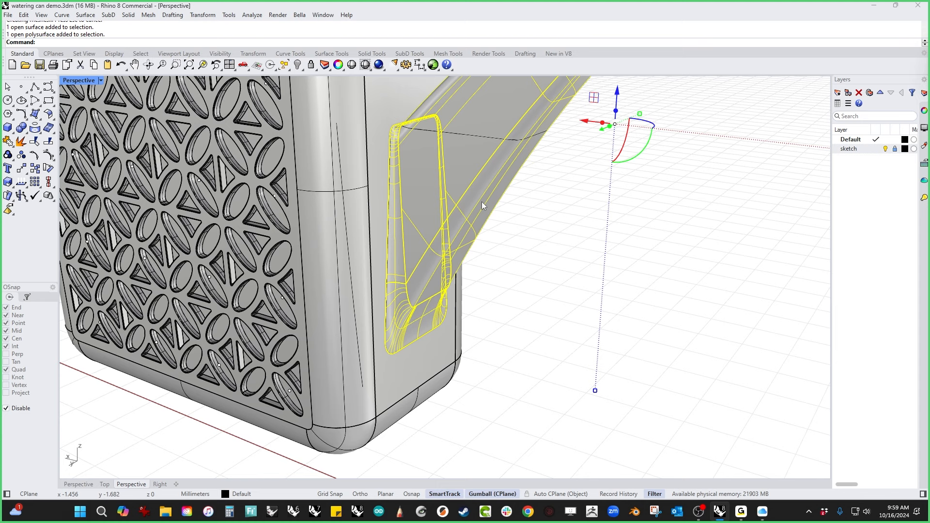
{"action": "left_click", "coordinate": [432, 353], "text": "shift"}
{"action": "key", "text": "ctrl+j"}
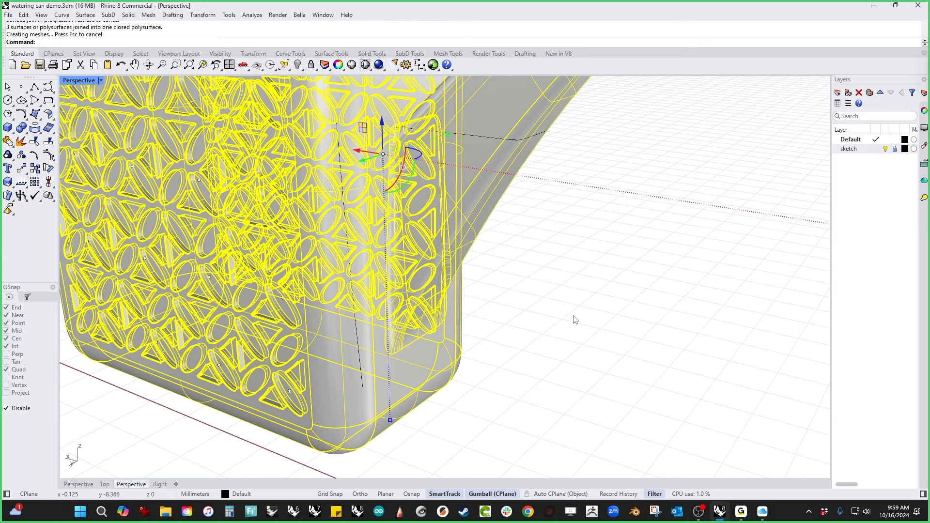
{"action": "left_click", "coordinate": [553, 328]}
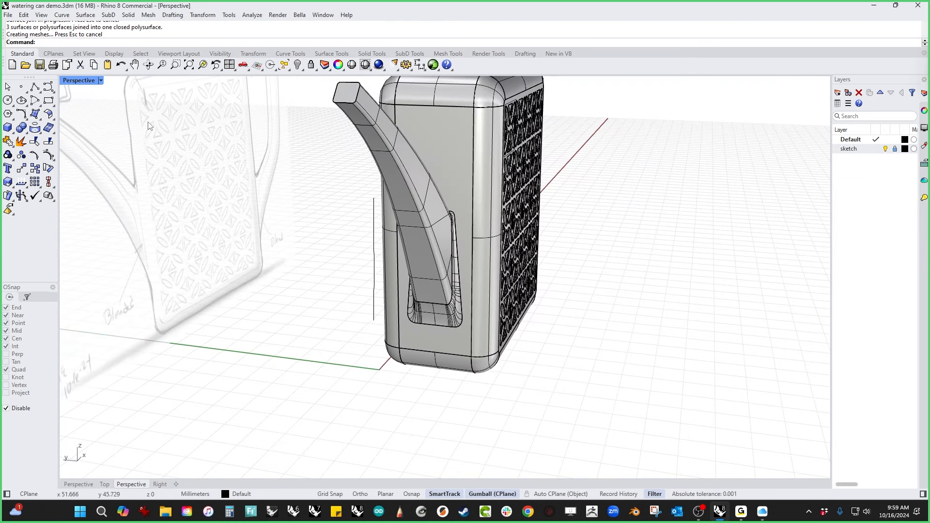
Step: Show the perspective viewport in Rendered display mode and hide all curves
{"action": "left_click", "coordinate": [97, 81]}
{"action": "left_click", "coordinate": [92, 140]}
{"action": "mouse_move", "coordinate": [605, 354]}
{"action": "right_mouse_down"}
{"action": "mouse_move", "coordinate": [577, 382]}
{"action": "mouse_move", "coordinate": [553, 355]}
{"action": "mouse_move", "coordinate": [552, 398]}
{"action": "mouse_move", "coordinate": [581, 373]}
{"action": "mouse_move", "coordinate": [630, 382]}
{"action": "mouse_move", "coordinate": [673, 399]}
{"action": "mouse_move", "coordinate": [676, 443]}
{"action": "mouse_move", "coordinate": [490, 442]}
{"action": "mouse_move", "coordinate": [529, 361]}
{"action": "mouse_move", "coordinate": [598, 373]}
{"action": "mouse_move", "coordinate": [654, 357]}
{"action": "mouse_move", "coordinate": [691, 400]}
{"action": "mouse_move", "coordinate": [572, 424]}
{"action": "right_mouse_up"}
{"action": "type", "text": "sc"}
{"action": "key", "text": "Return"}
{"action": "type", "text": "h"}
{"action": "key", "text": "Return"}
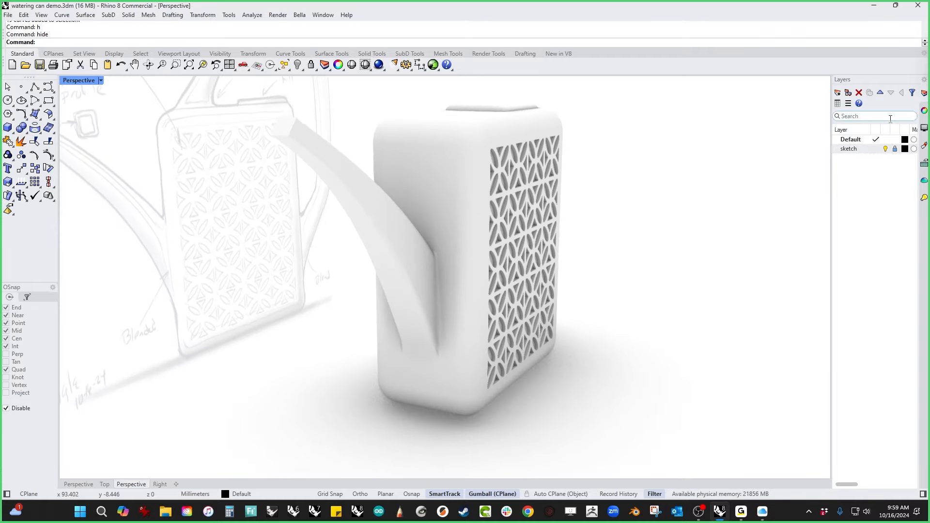
Step: Create a new Paint material and set its color to pure red (#FF0000)
{"action": "left_click", "coordinate": [924, 145]}
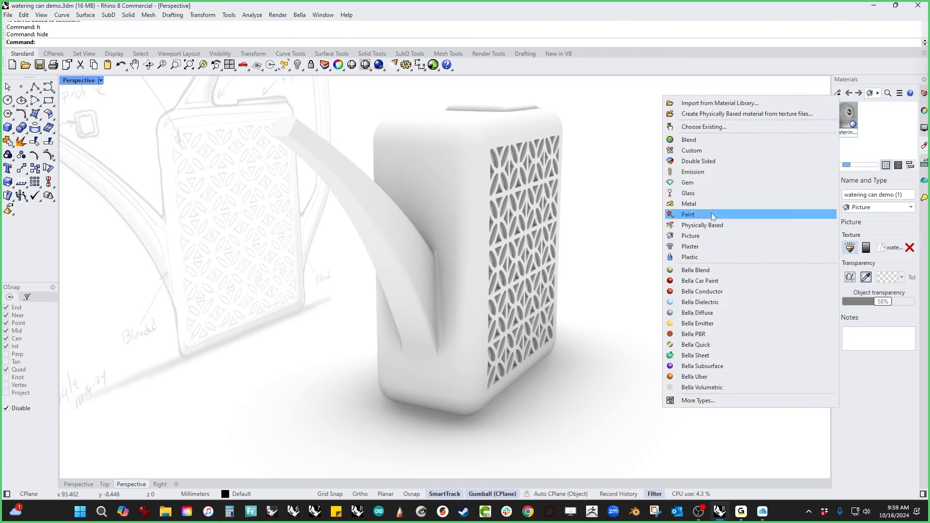
{"action": "left_click", "coordinate": [713, 217]}
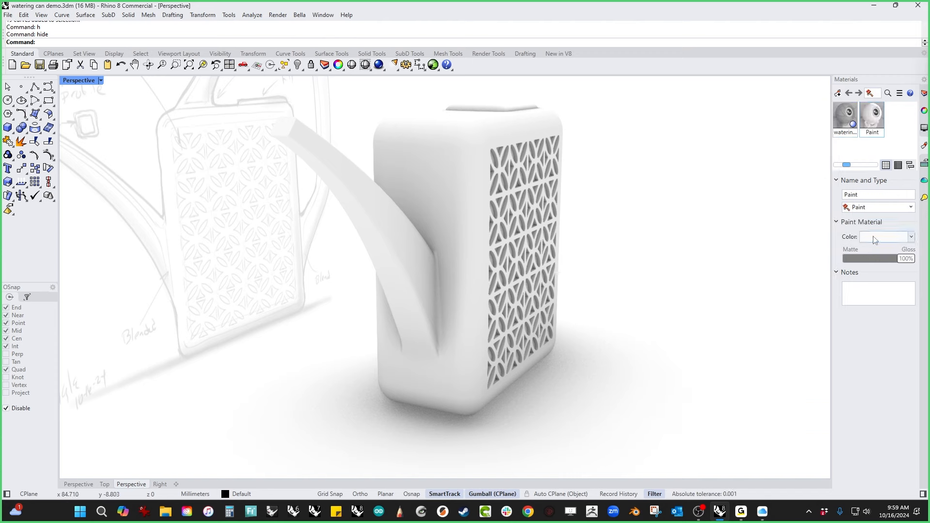
{"action": "left_click_drag", "start_coordinate": [445, 228], "coordinate": [405, 196]}
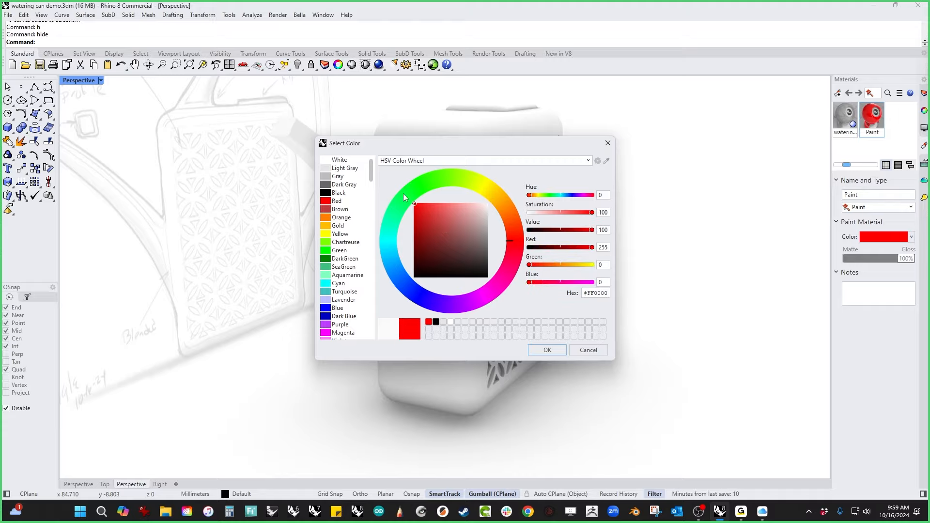
{"action": "left_click", "coordinate": [546, 346]}
Step: Apply the red Paint material to the watering can and inspect the rendered spout blend
{"action": "mouse_move", "coordinate": [872, 117]}
{"action": "left_mouse_down"}
{"action": "mouse_move", "coordinate": [805, 170]}
{"action": "mouse_move", "coordinate": [439, 321]}
{"action": "left_mouse_up"}
{"action": "left_click", "coordinate": [662, 301]}
{"action": "right_click_drag", "start_coordinate": [662, 301], "coordinate": [463, 353]}
{"action": "scroll", "coordinate": [391, 285], "scroll_direction": "up", "scroll_amount": 7}
{"action": "mouse_move", "coordinate": [391, 285]}
{"action": "right_mouse_down"}
{"action": "mouse_move", "coordinate": [407, 338]}
{"action": "mouse_move", "coordinate": [400, 181]}
{"action": "mouse_move", "coordinate": [422, 155]}
{"action": "mouse_move", "coordinate": [546, 145]}
{"action": "mouse_move", "coordinate": [591, 172]}
{"action": "mouse_move", "coordinate": [617, 170]}
{"action": "mouse_move", "coordinate": [625, 147]}
{"action": "mouse_move", "coordinate": [465, 179]}
{"action": "mouse_move", "coordinate": [394, 211]}
{"action": "mouse_move", "coordinate": [393, 298]}
{"action": "mouse_move", "coordinate": [377, 289]}
{"action": "right_mouse_up"}
{"action": "scroll", "coordinate": [378, 288], "scroll_direction": "down", "scroll_amount": 8}
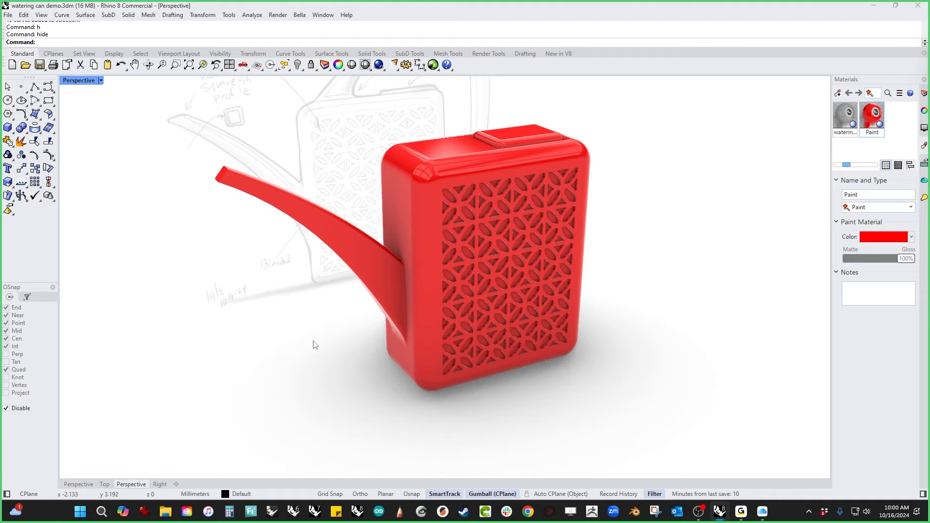
Step: Change the viewport to the Front view and set its display mode to Shaded
{"action": "right_click_drag", "start_coordinate": [313, 343], "coordinate": [501, 374]}
{"action": "type", "text": "front"}
{"action": "key", "text": "Return"}
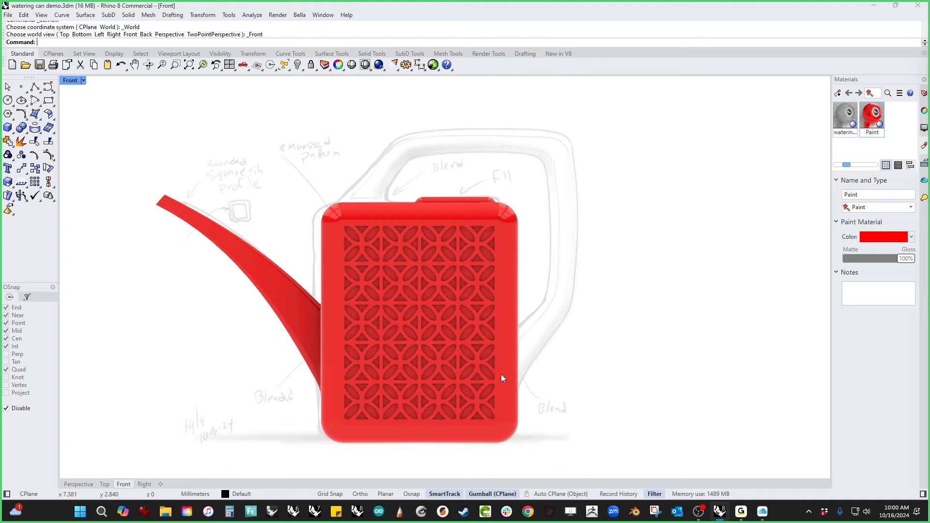
{"action": "left_click", "coordinate": [83, 80]}
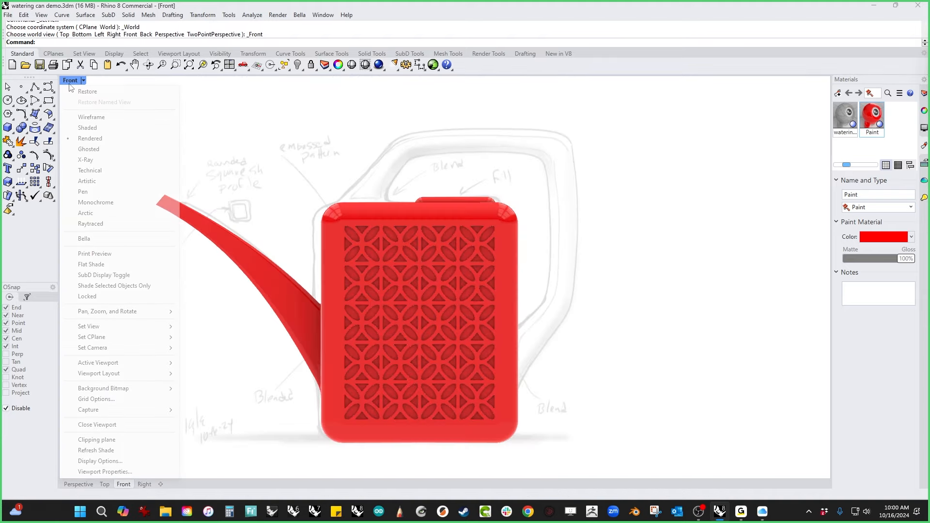
{"action": "left_click", "coordinate": [87, 128]}
{"action": "mouse_move", "coordinate": [493, 281]}
{"action": "right_mouse_down"}
{"action": "mouse_move", "coordinate": [389, 280]}
{"action": "mouse_move", "coordinate": [430, 315]}
{"action": "right_mouse_up"}
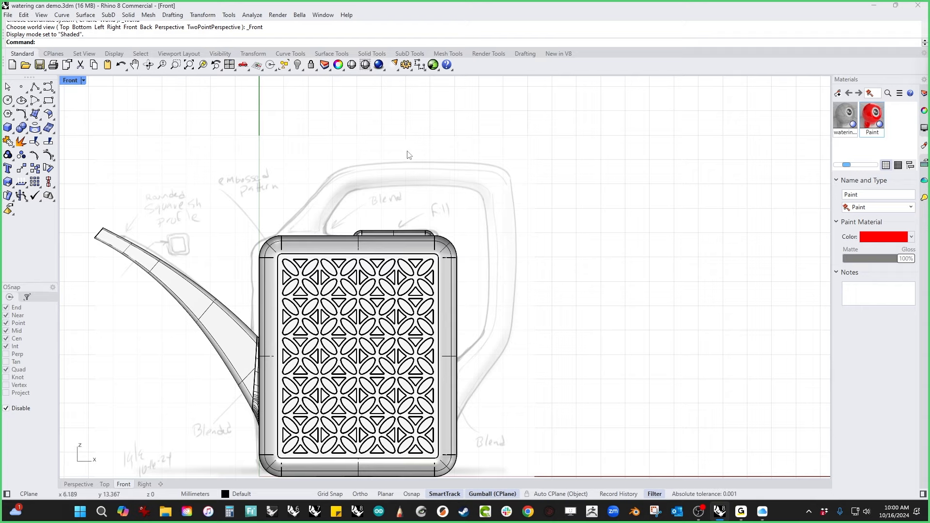
Step: Trace the handle's outer edge with a control point curve from the body's upper-left corner across the top to the handle's upper-right bend
{"action": "left_click", "coordinate": [48, 87]}
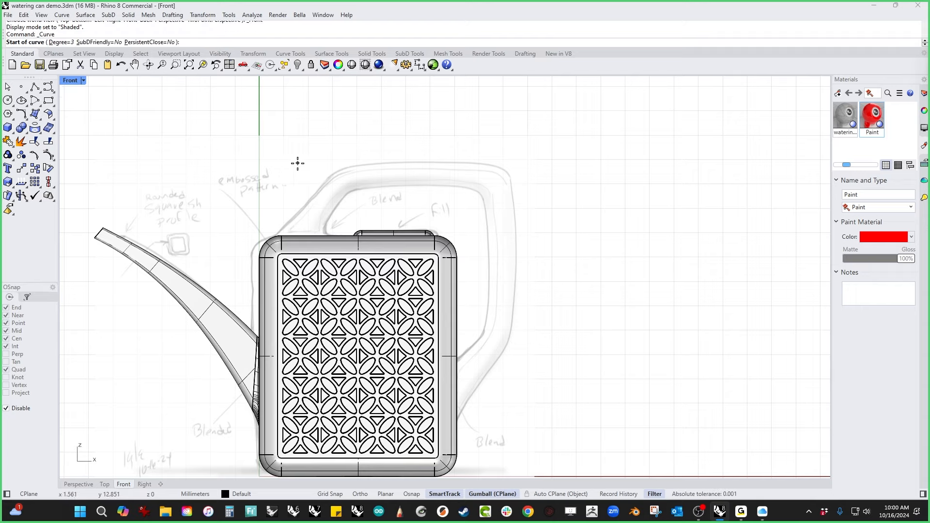
{"action": "scroll", "coordinate": [290, 198], "scroll_direction": "up", "scroll_amount": 3}
{"action": "left_click", "coordinate": [264, 278]}
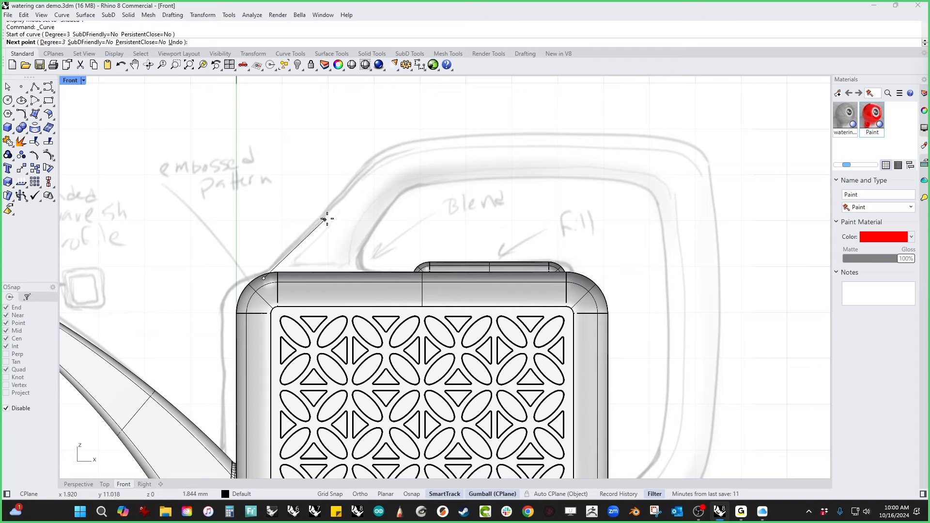
{"action": "left_click", "coordinate": [335, 209]}
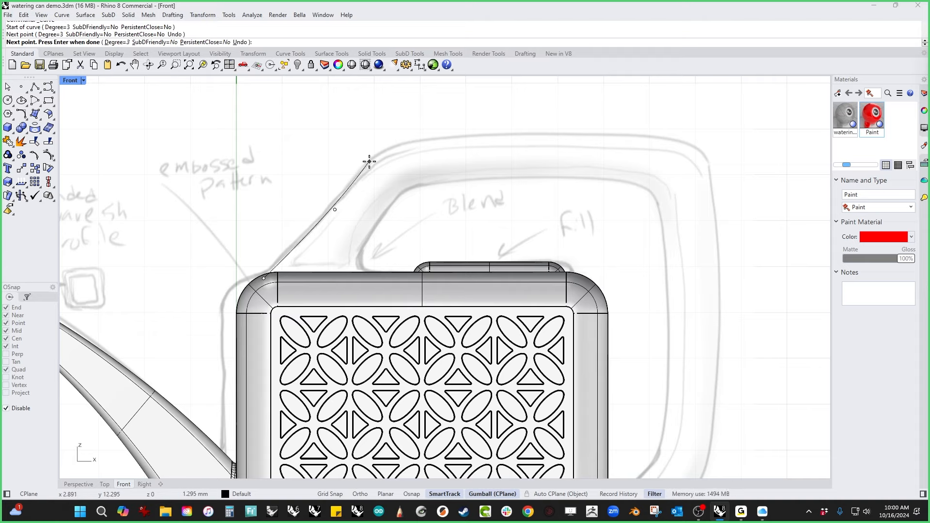
{"action": "left_click", "coordinate": [369, 161]}
{"action": "left_click", "coordinate": [390, 137]}
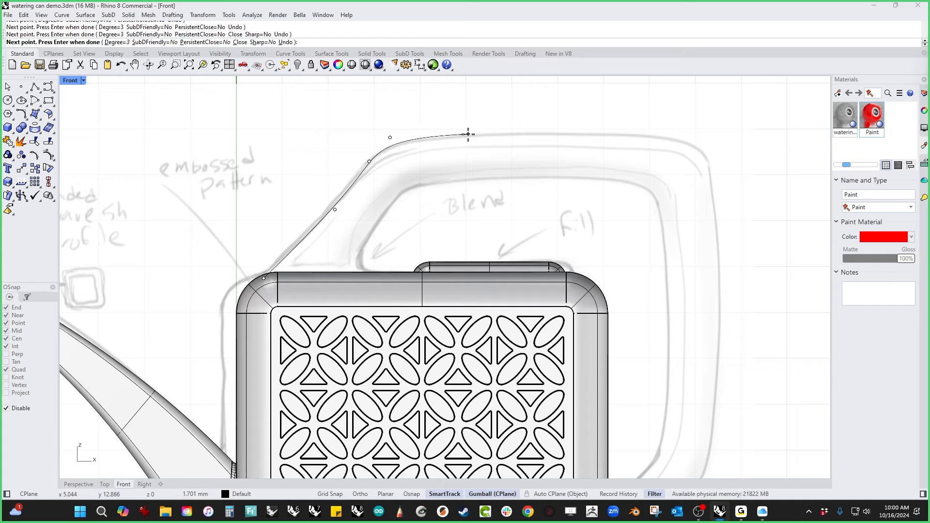
{"action": "left_click", "coordinate": [527, 130]}
{"action": "left_click", "coordinate": [671, 135]}
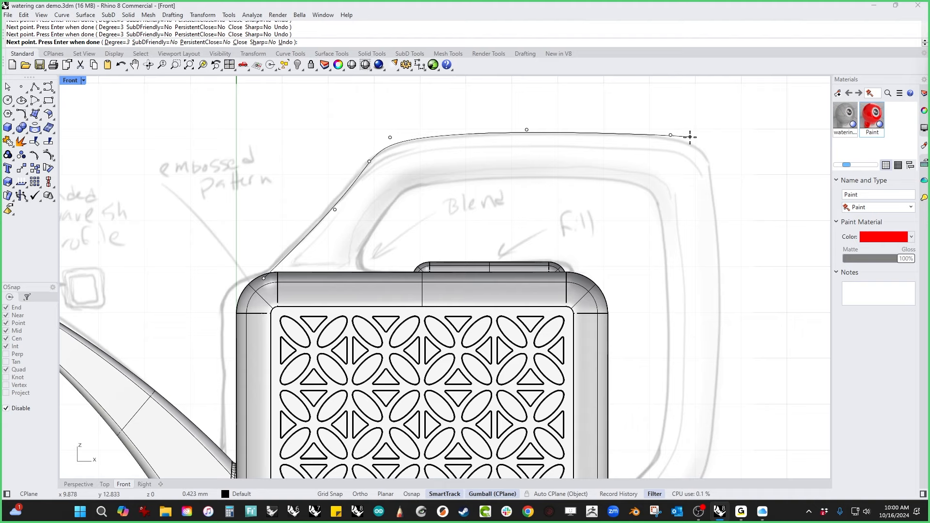
{"action": "left_click", "coordinate": [711, 143]}
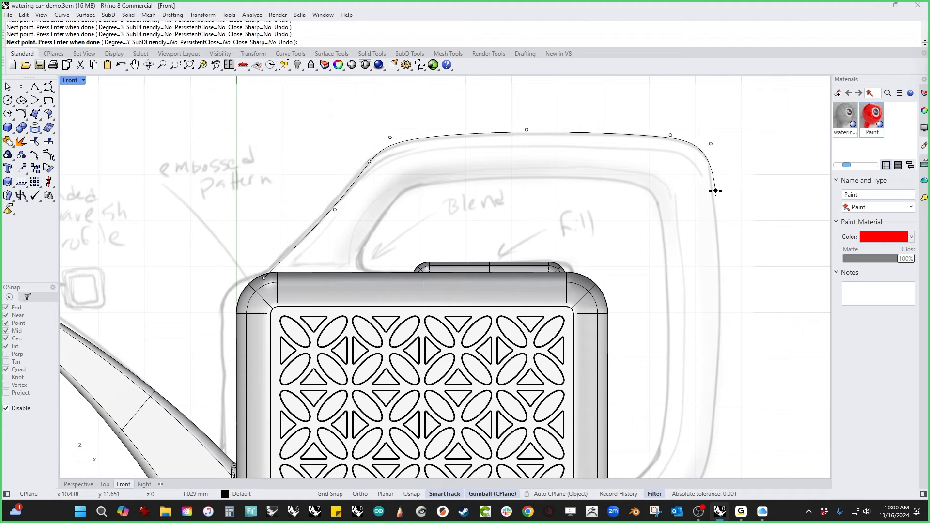
Step: Continue the outer handle curve down the sketch's back edge and around the lower bend, ending it at the watering can's body
{"action": "scroll", "coordinate": [714, 192], "scroll_direction": "down", "scroll_amount": 5}
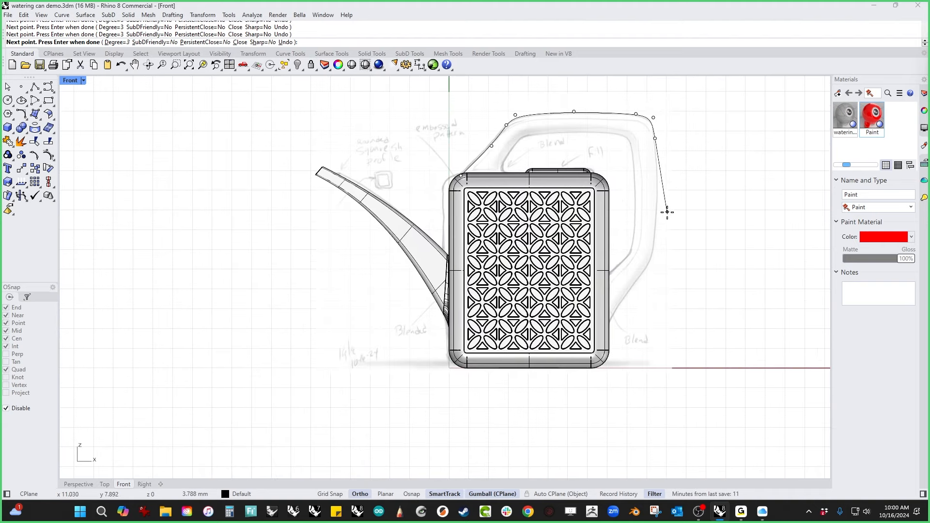
{"action": "left_click", "coordinate": [659, 200]}
{"action": "key", "text": "F8"}
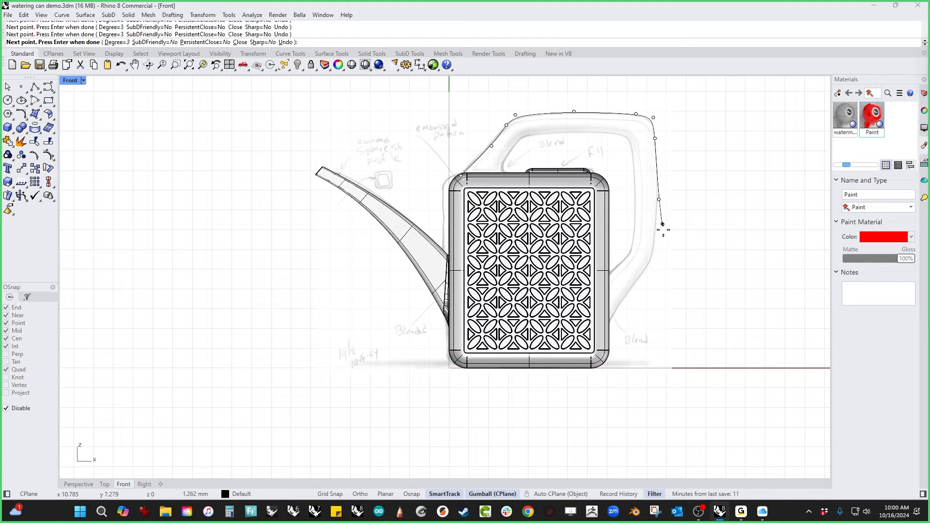
{"action": "left_click", "coordinate": [652, 261]}
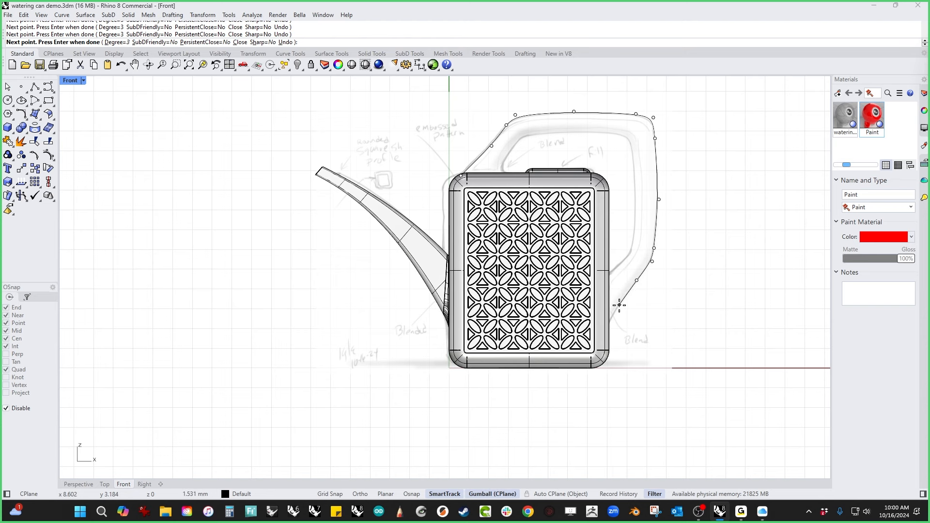
{"action": "scroll", "coordinate": [619, 305], "scroll_direction": "up", "scroll_amount": 3}
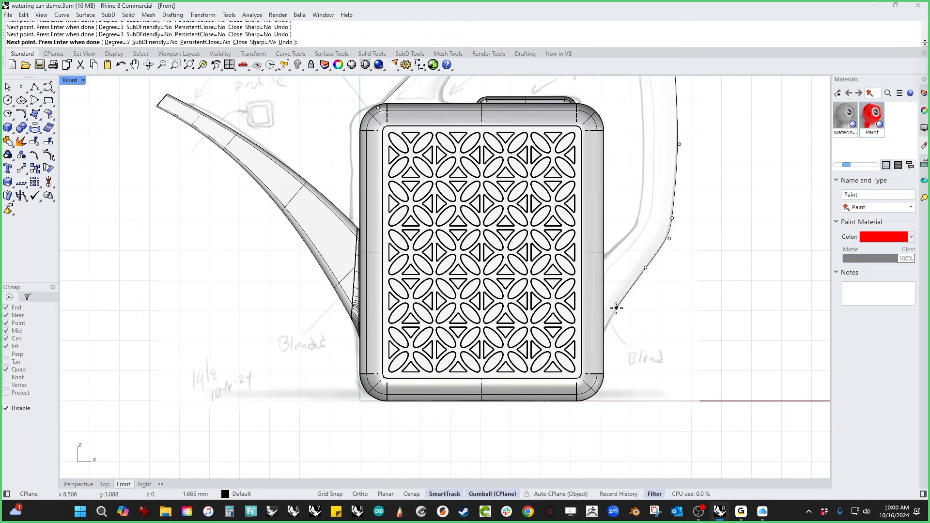
{"action": "left_click", "coordinate": [616, 307]}
{"action": "key", "text": "Return"}
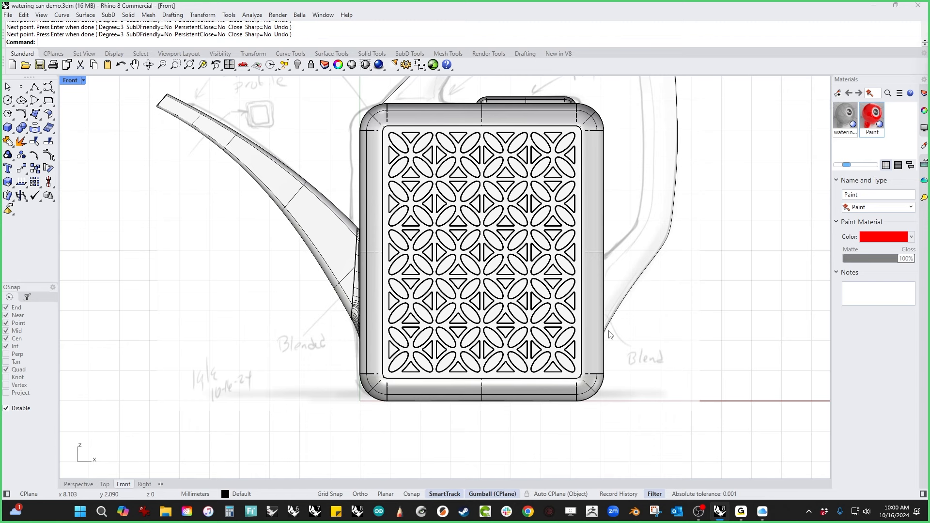
Step: Examine the control point spacing of the outer handle curve, especially around its upper and lower bends
{"action": "left_click", "coordinate": [637, 283]}
{"action": "right_click_drag", "start_coordinate": [632, 162], "coordinate": [572, 328]}
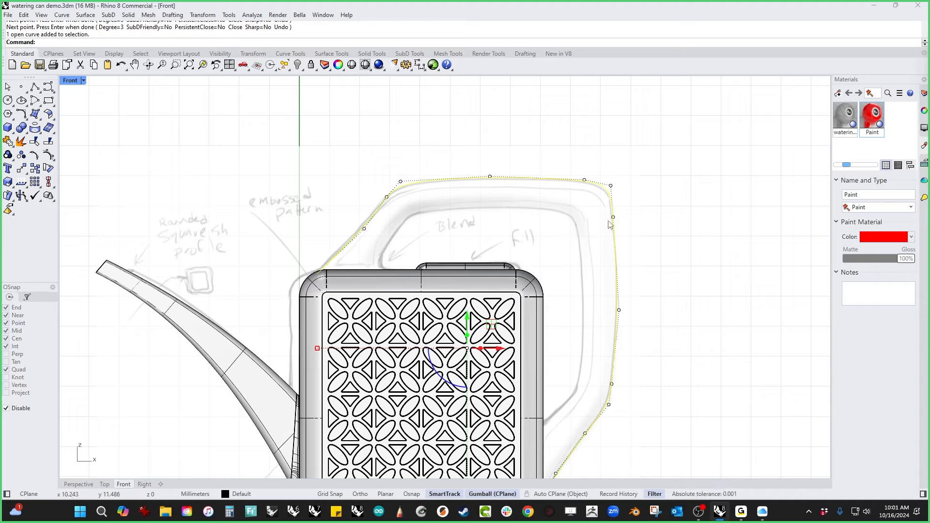
{"action": "right_click_drag", "start_coordinate": [607, 335], "coordinate": [589, 270]}
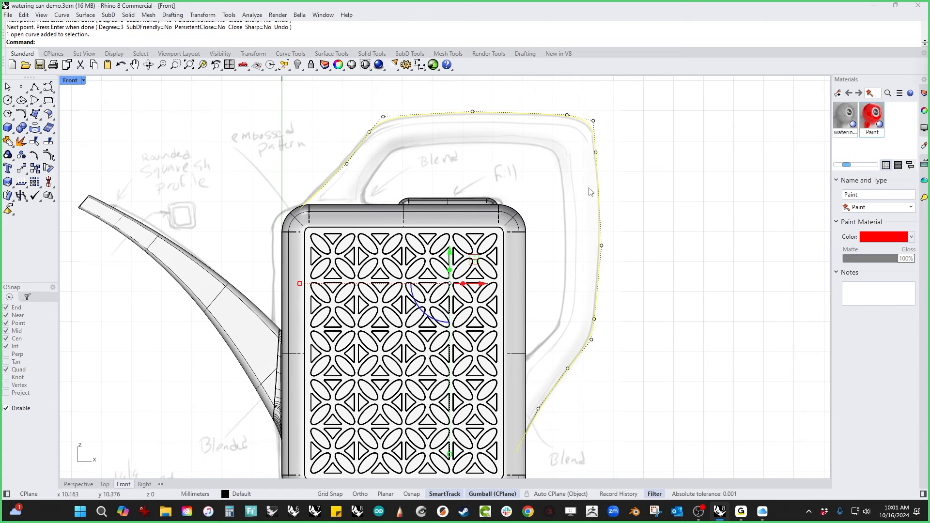
{"action": "left_click", "coordinate": [598, 154]}
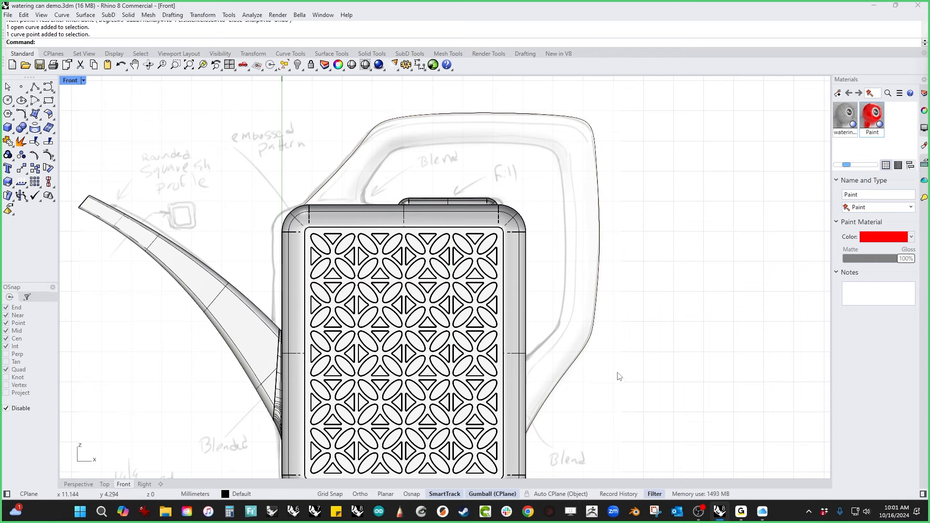
{"action": "right_click_drag", "start_coordinate": [620, 377], "coordinate": [594, 326]}
{"action": "left_click", "coordinate": [569, 273]}
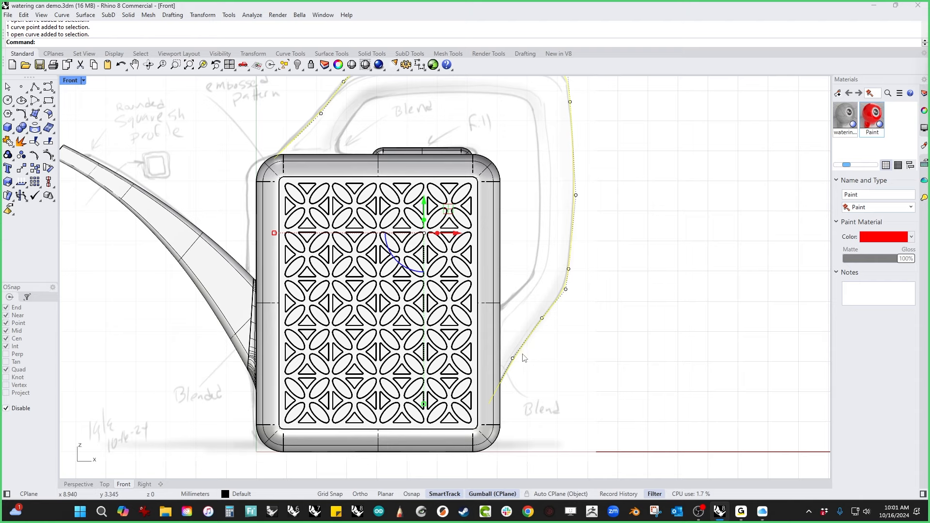
{"action": "scroll", "coordinate": [515, 324], "scroll_direction": "down", "scroll_amount": 8}
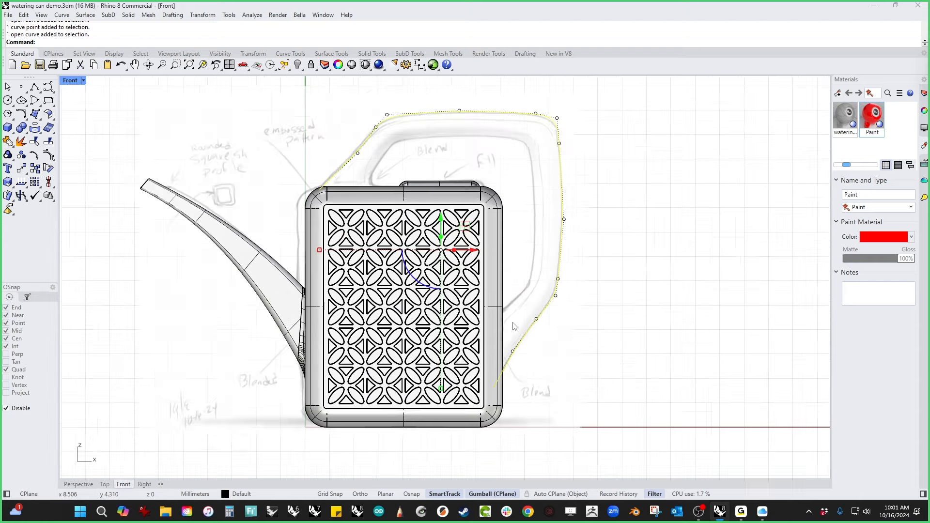
{"action": "right_click_drag", "start_coordinate": [518, 322], "coordinate": [424, 381]}
{"action": "left_click", "coordinate": [386, 249]}
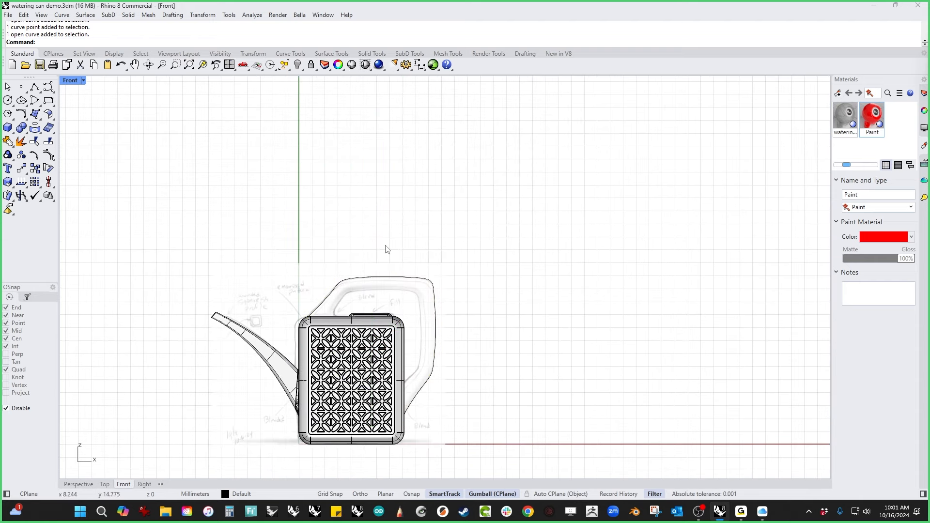
Step: Draw a test curve beside the watering can with a vertical side, several closely spaced points around the bend, and a nearly horizontal top
{"action": "left_click", "coordinate": [48, 87]}
{"action": "right_click_drag", "start_coordinate": [444, 205], "coordinate": [316, 216]}
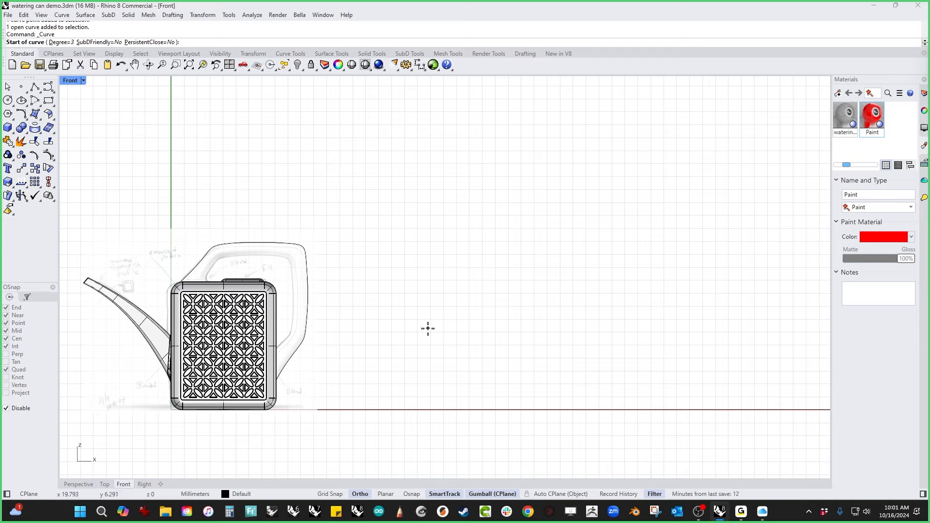
{"action": "left_click", "coordinate": [418, 294]}
{"action": "left_click", "coordinate": [417, 184]}
{"action": "left_click", "coordinate": [419, 173]}
{"action": "left_click", "coordinate": [421, 165]}
{"action": "left_click", "coordinate": [428, 157]}
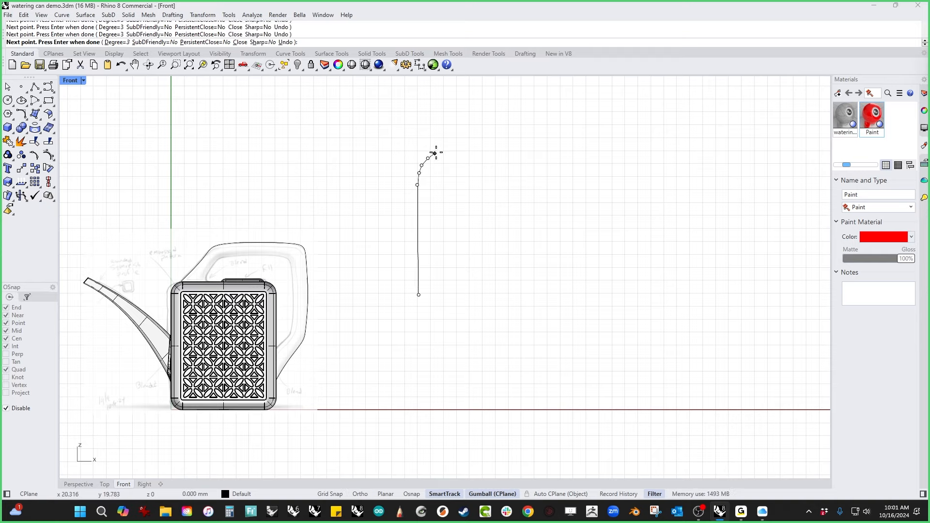
{"action": "left_click", "coordinate": [540, 144]}
{"action": "key", "text": "Return"}
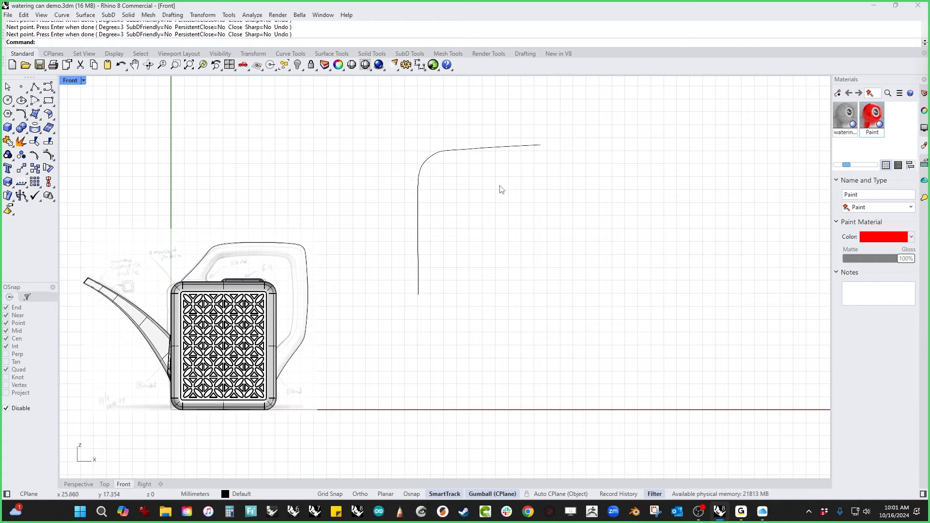
{"action": "left_click_drag", "start_coordinate": [500, 186], "coordinate": [432, 145]}
{"action": "left_click", "coordinate": [609, 292]}
Step: Draw a second test curve with straight vertical and horizontal sides, using only one point at the corner and one on either side
{"action": "right_click", "coordinate": [511, 286]}
{"action": "left_click", "coordinate": [508, 303]}
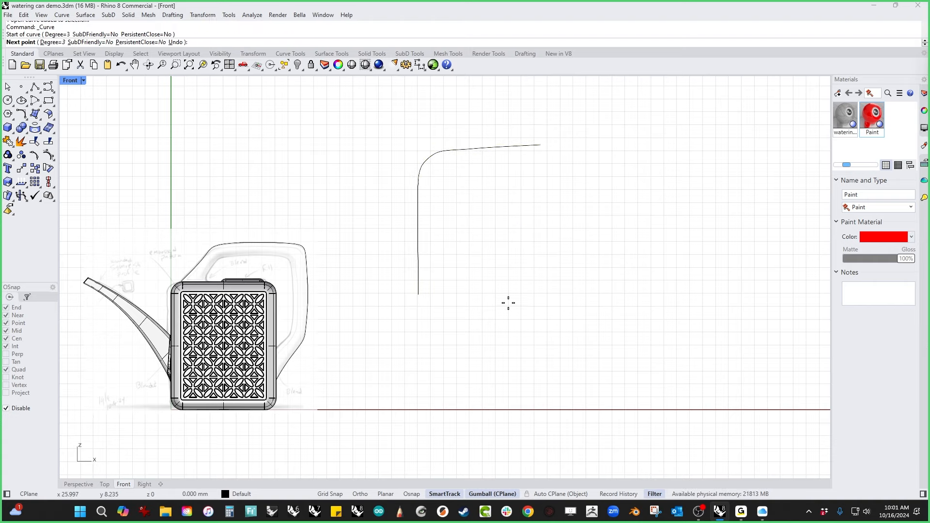
{"action": "key", "text": "F8"}
{"action": "left_click", "coordinate": [510, 208]}
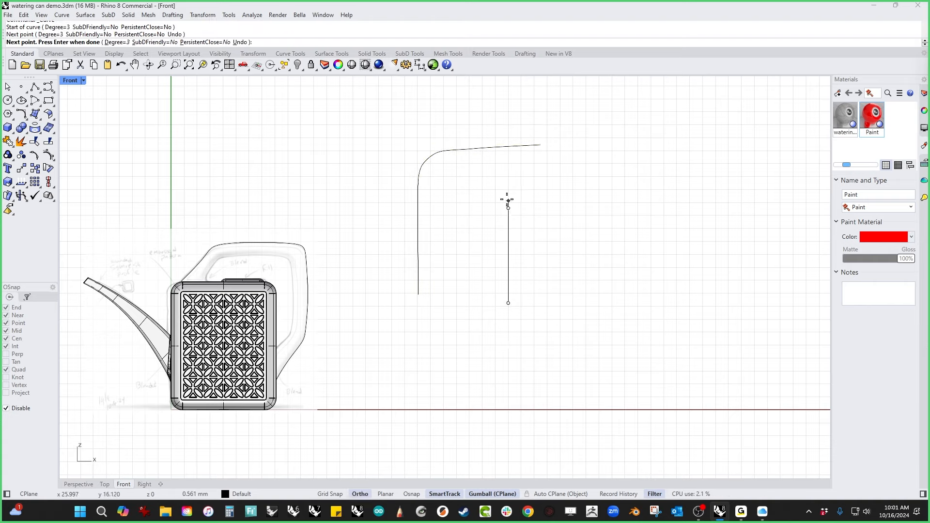
{"action": "left_click", "coordinate": [508, 174]}
{"action": "left_click", "coordinate": [555, 173]}
{"action": "key", "text": "F8"}
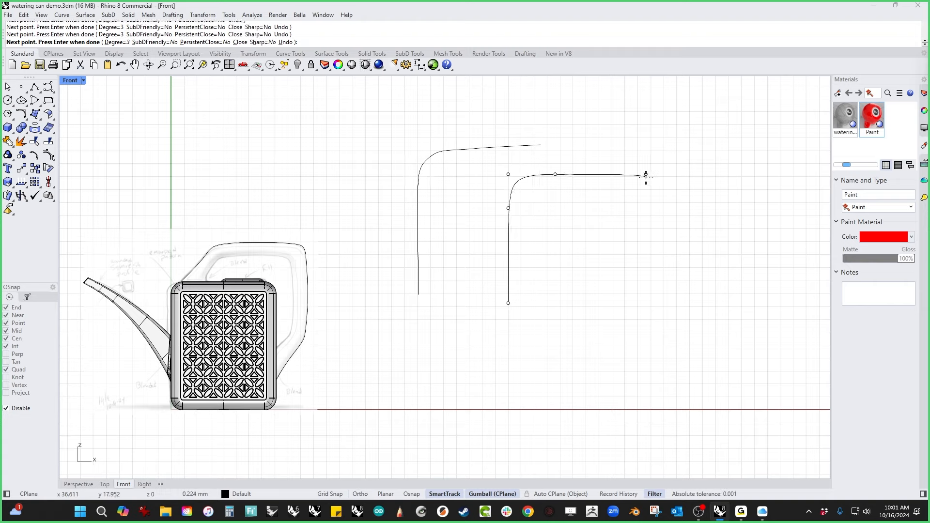
{"action": "right_click", "coordinate": [646, 177]}
Step: Slide the control points on either side of the second test curve's corner inward to tighten the bend and outward to soften it
{"action": "left_click", "coordinate": [628, 176]}
{"action": "left_click", "coordinate": [555, 175]}
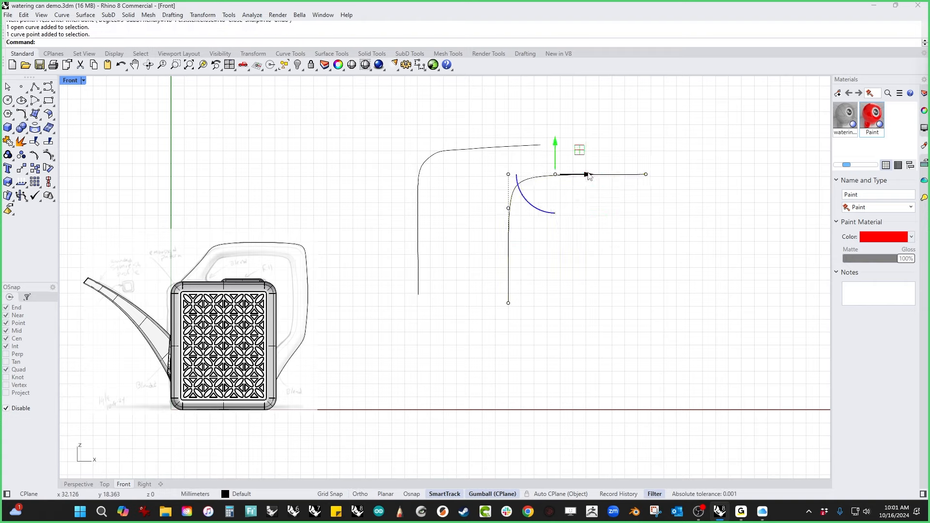
{"action": "left_click_drag", "start_coordinate": [588, 176], "coordinate": [556, 175]}
{"action": "scroll", "coordinate": [507, 211], "scroll_direction": "up", "scroll_amount": 2}
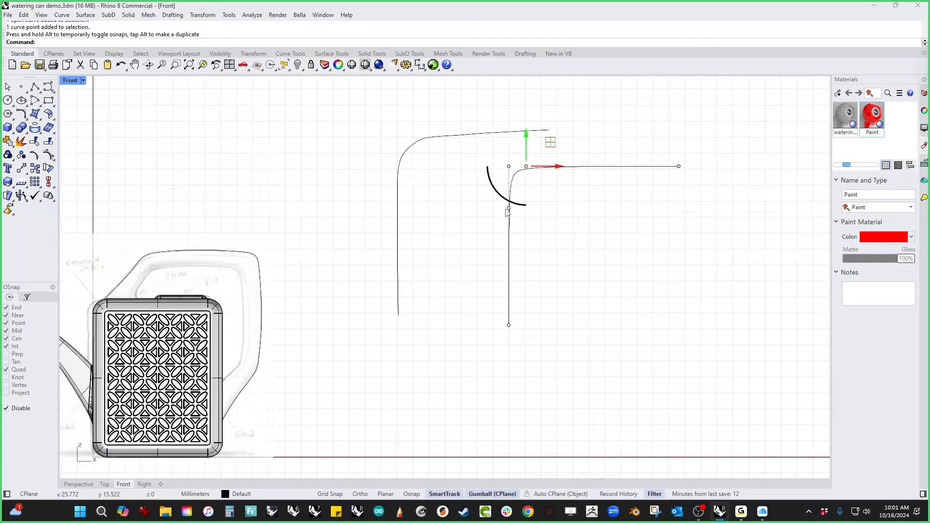
{"action": "scroll", "coordinate": [507, 211], "scroll_direction": "up", "scroll_amount": 2}
{"action": "left_click", "coordinate": [511, 163]}
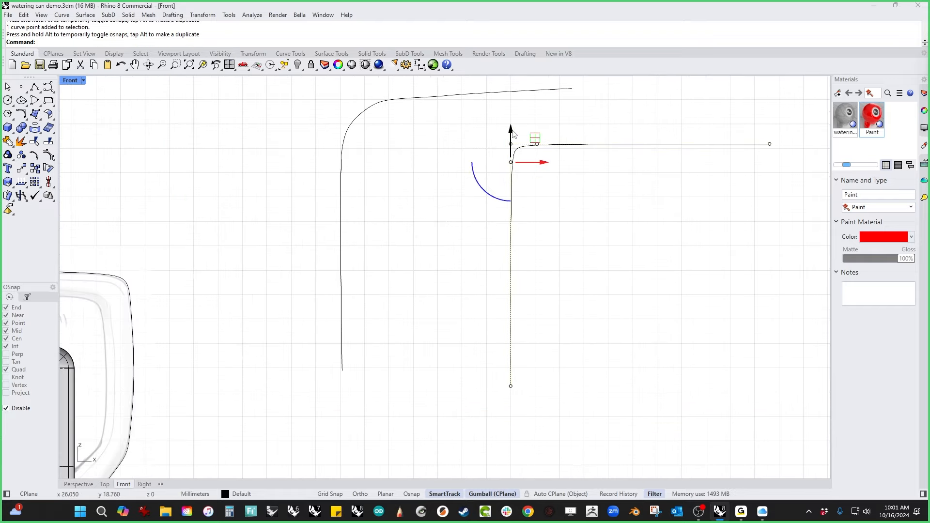
{"action": "left_click_drag", "start_coordinate": [513, 134], "coordinate": [506, 279]}
{"action": "left_click", "coordinate": [537, 143]}
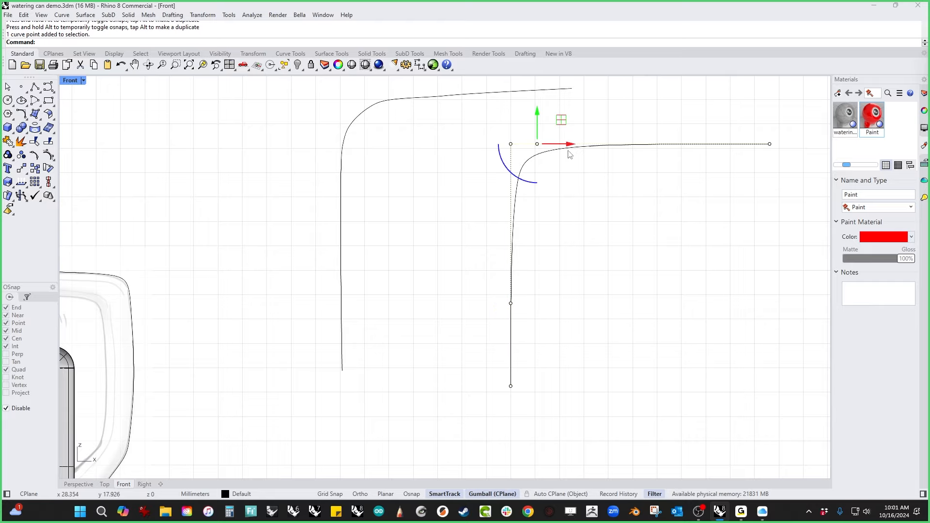
{"action": "left_click_drag", "start_coordinate": [538, 144], "coordinate": [719, 144]}
{"action": "key", "text": "Escape"}
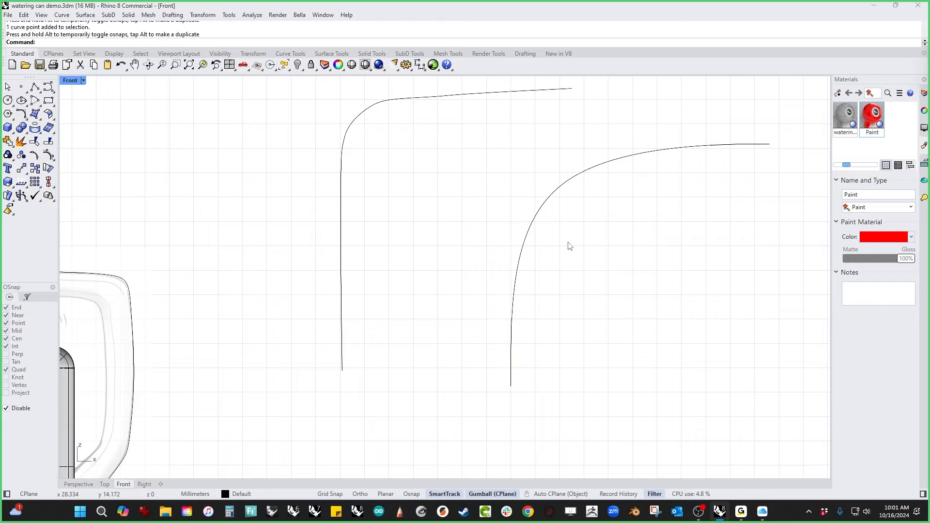
Step: Delete both test curves beside the watering can
{"action": "scroll", "coordinate": [557, 276], "scroll_direction": "down", "scroll_amount": 5}
{"action": "left_click_drag", "start_coordinate": [551, 322], "coordinate": [479, 233]}
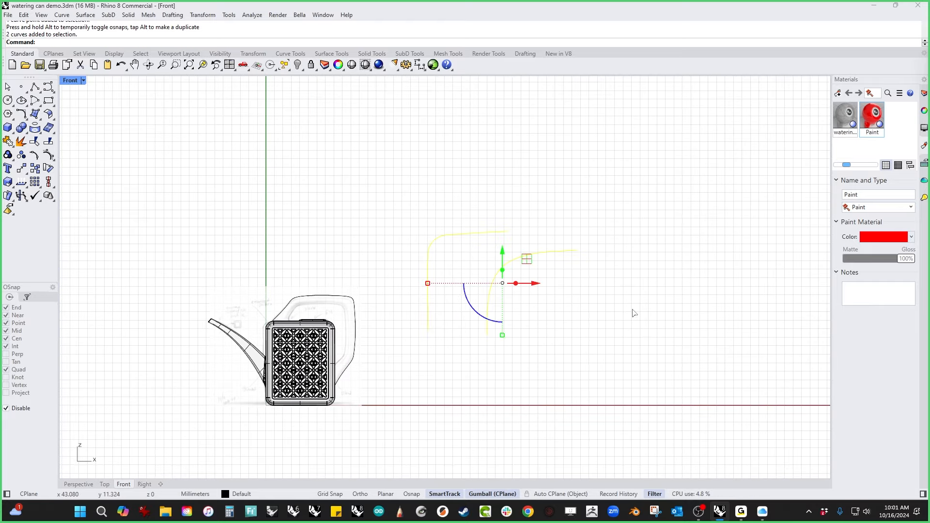
{"action": "key", "text": "Delete"}
Step: Duplicate the outer handle curve in place, scale the copy down uniformly to approximate the handle's inner edge, and show its control points
{"action": "right_click_drag", "start_coordinate": [470, 299], "coordinate": [507, 296]}
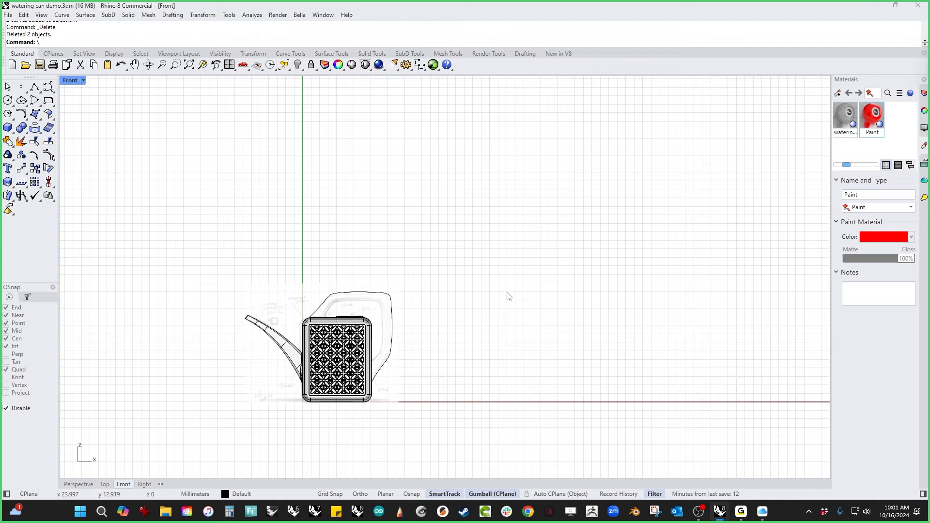
{"action": "scroll", "coordinate": [405, 326], "scroll_direction": "up", "scroll_amount": 7}
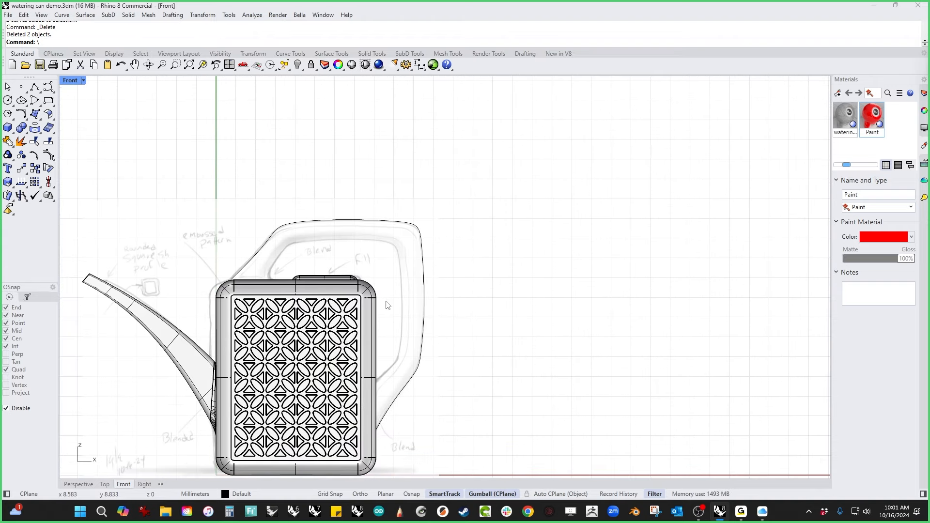
{"action": "left_click", "coordinate": [371, 199]}
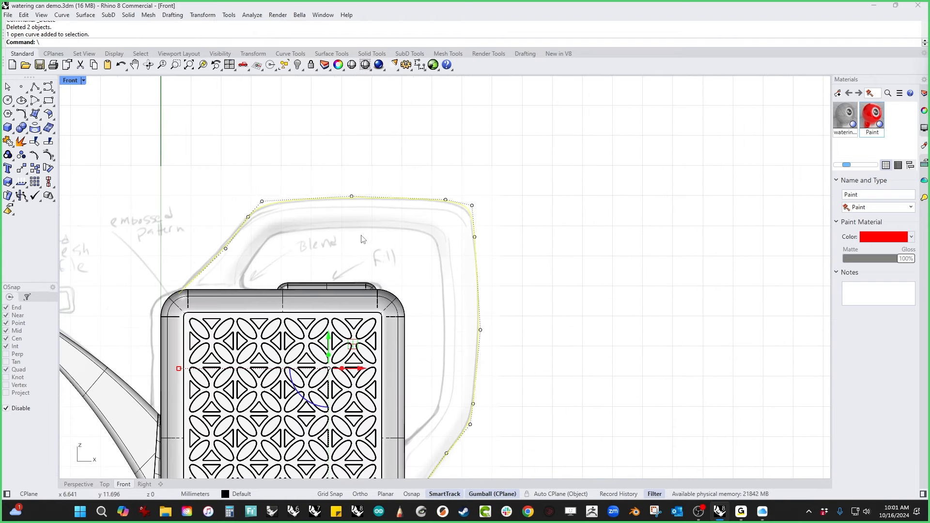
{"action": "key", "text": "ctrl+c"}
{"action": "key", "text": "ctrl+v"}
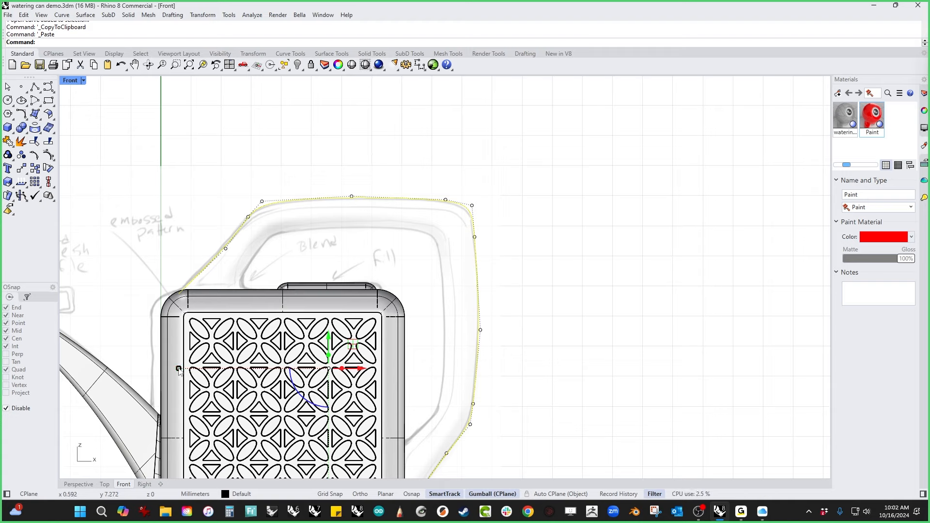
{"action": "left_click_drag", "start_coordinate": [179, 369], "coordinate": [207, 370], "text": "shift"}
{"action": "left_click", "coordinate": [599, 302]}
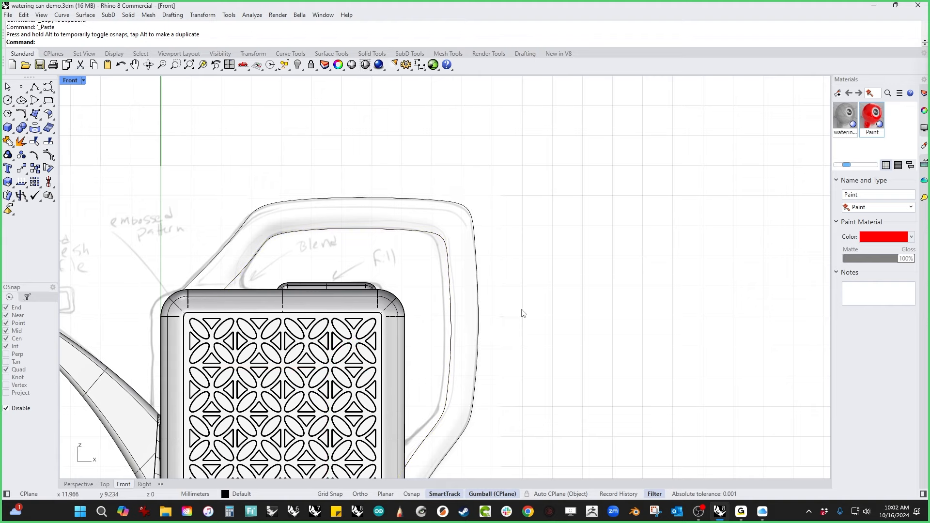
{"action": "left_click", "coordinate": [454, 352]}
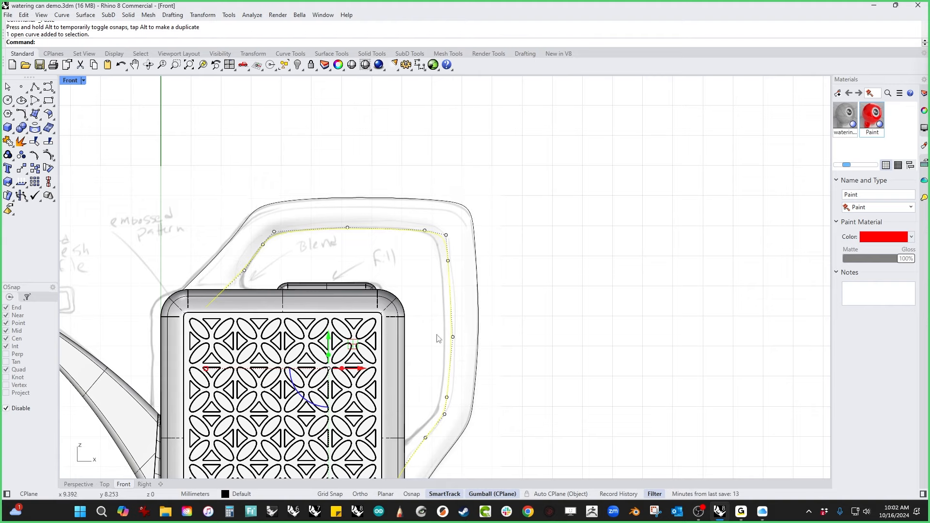
Step: Move the control points along the inner handle curve's outermost vertical side slightly toward the body to match the sketch
{"action": "left_click", "coordinate": [49, 156]}
{"action": "left_click_drag", "start_coordinate": [380, 138], "coordinate": [556, 446]}
{"action": "right_click_drag", "start_coordinate": [537, 409], "coordinate": [531, 349]}
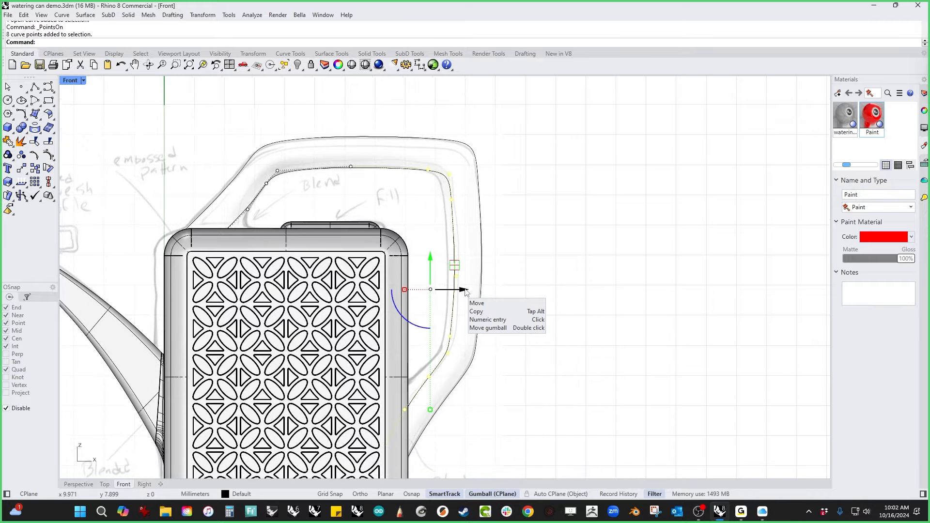
{"action": "left_click_drag", "start_coordinate": [465, 289], "coordinate": [423, 297]}
{"action": "key", "text": "Escape"}
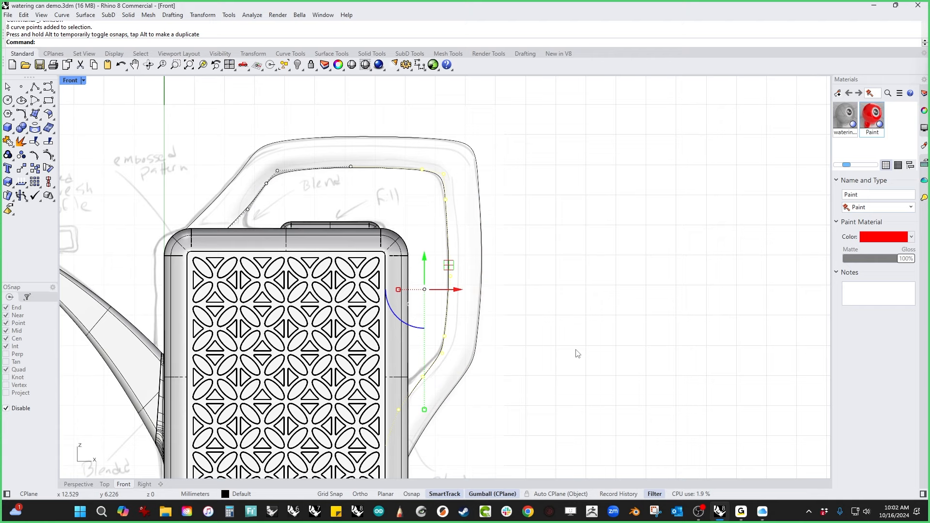
Step: Raise the three control points at the inner handle curve's lower end slightly to follow the sketched edge
{"action": "right_click_drag", "start_coordinate": [486, 428], "coordinate": [487, 358]}
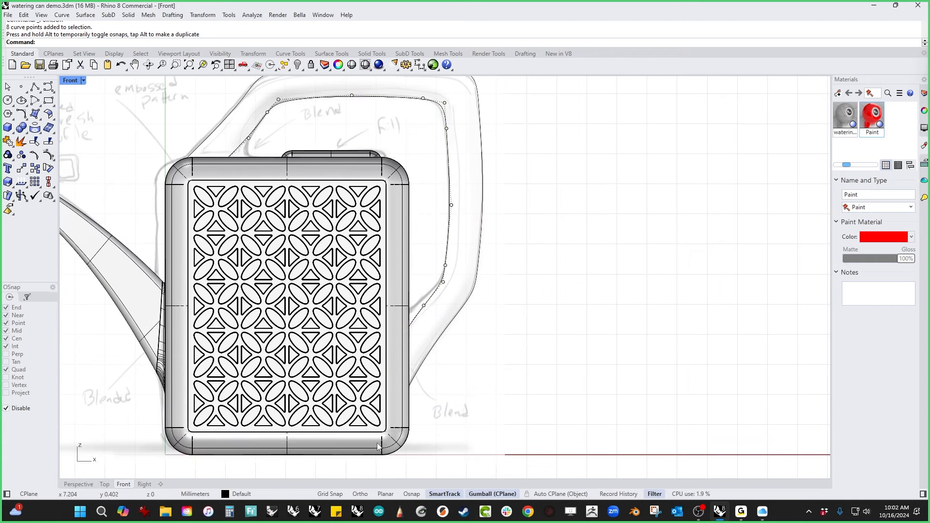
{"action": "left_click_drag", "start_coordinate": [337, 474], "coordinate": [441, 301]}
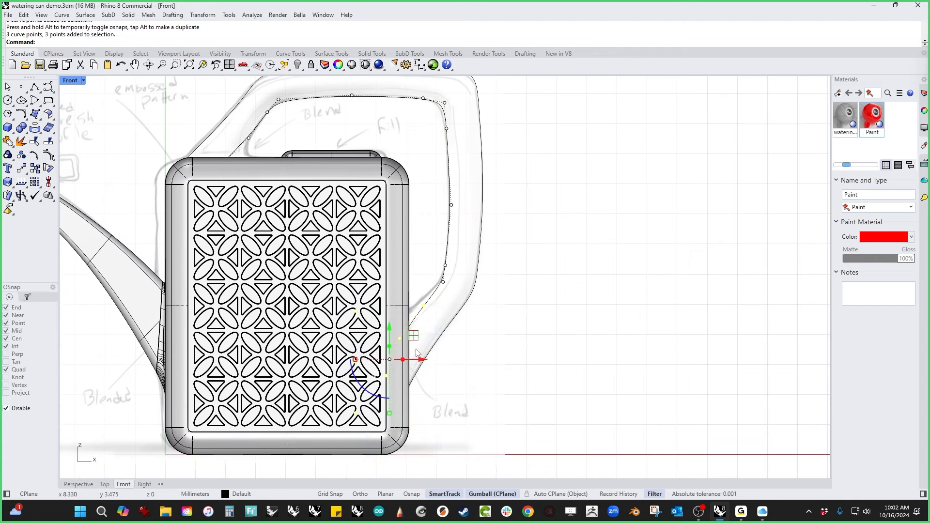
{"action": "left_click_drag", "start_coordinate": [386, 327], "coordinate": [384, 352]}
{"action": "left_click", "coordinate": [452, 330]}
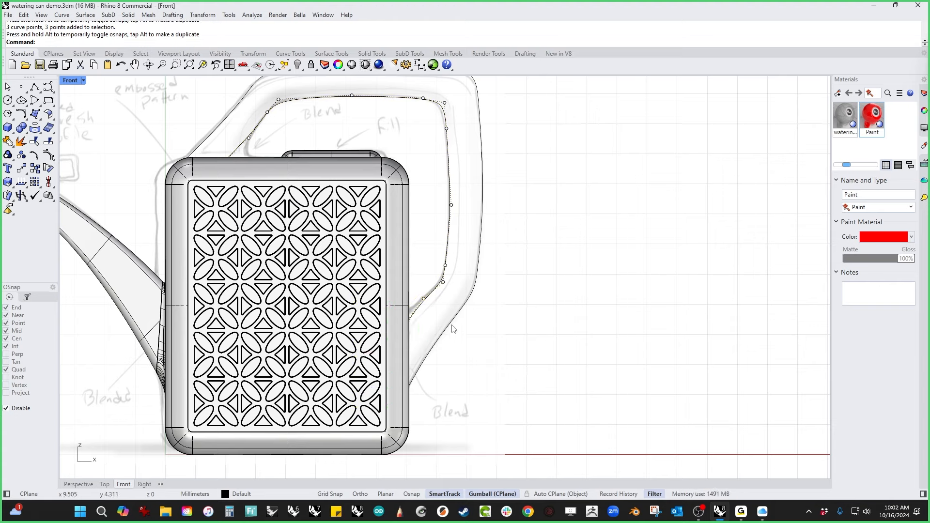
Step: Hide the watering can model so that only the two handle curves remain over the sketch
{"action": "left_click", "coordinate": [419, 318]}
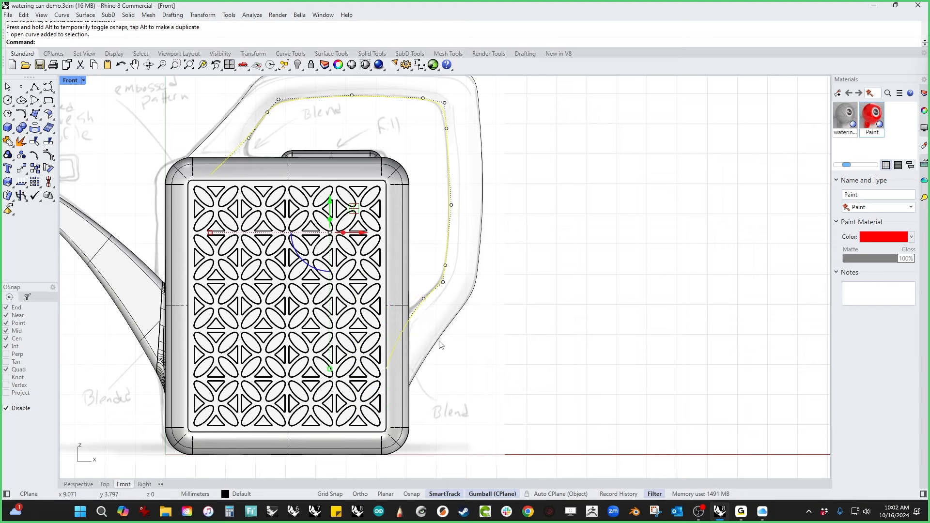
{"action": "key", "text": "ctrl+i"}
{"action": "key", "text": "ctrl+h"}
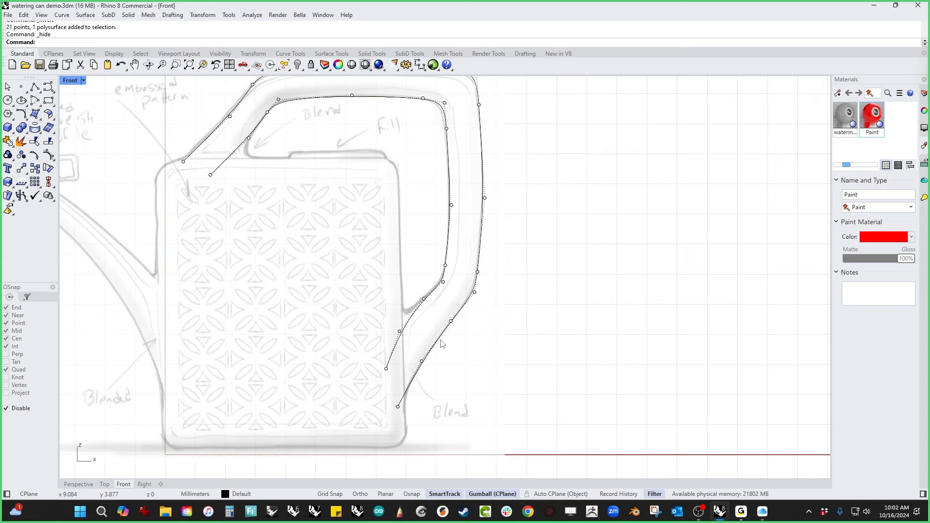
Step: Reposition the last two control points of the inner curve's lower end so it runs straight into the body
{"action": "left_click_drag", "start_coordinate": [379, 318], "coordinate": [410, 374]}
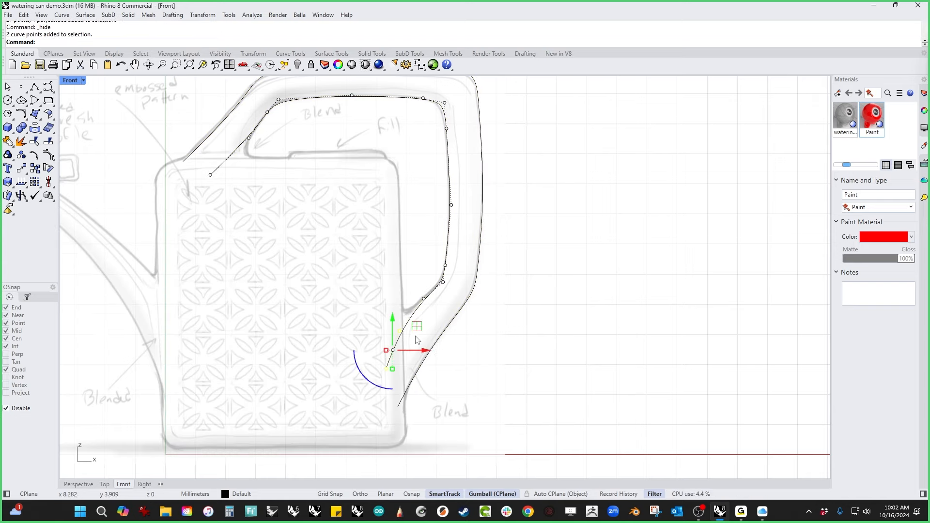
{"action": "left_click_drag", "start_coordinate": [416, 326], "coordinate": [371, 339]}
{"action": "left_click", "coordinate": [510, 351]}
{"action": "left_click", "coordinate": [384, 357]}
{"action": "left_click", "coordinate": [503, 344]}
Step: Shift the inner curve's upper end point toward the fill cap to follow the sketched blend, and turn off the handle curves' control points
{"action": "scroll", "coordinate": [502, 291], "scroll_direction": "down", "scroll_amount": 2}
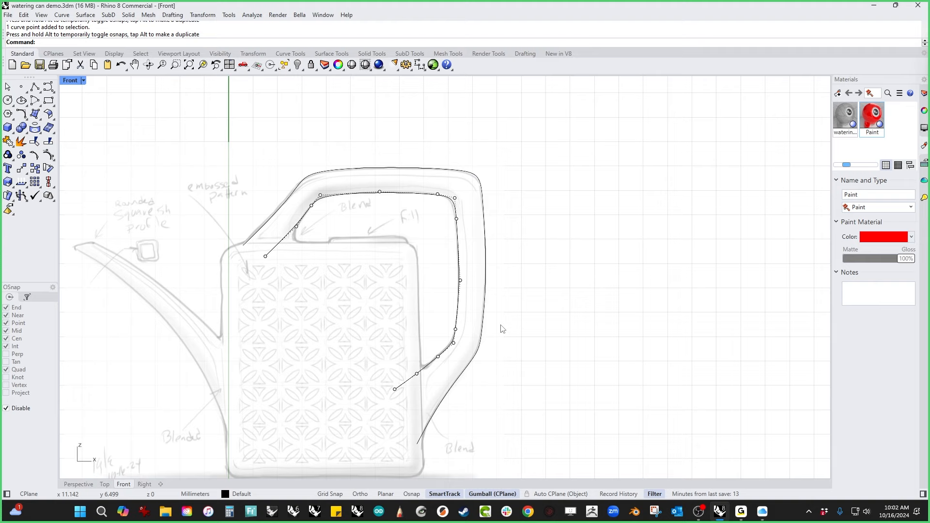
{"action": "scroll", "coordinate": [329, 215], "scroll_direction": "up", "scroll_amount": 2}
{"action": "left_click", "coordinate": [232, 278]}
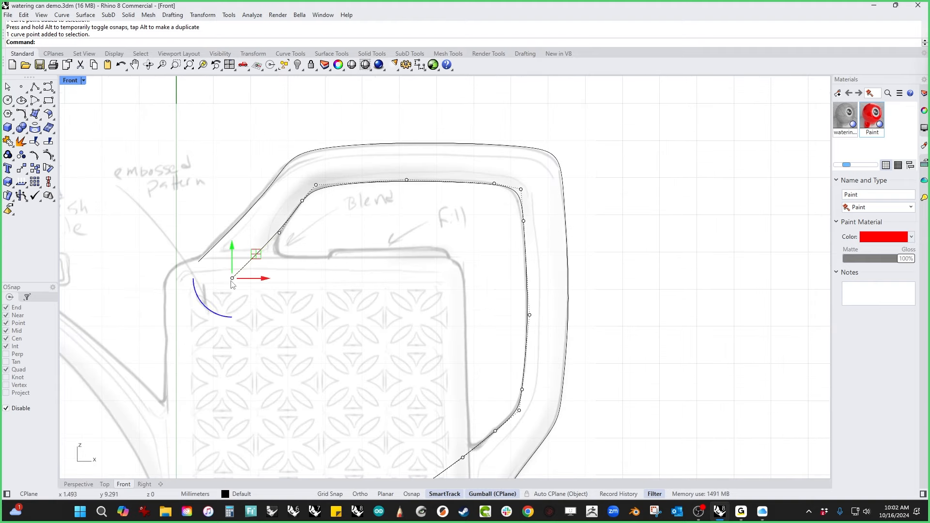
{"action": "mouse_move", "coordinate": [265, 286]}
{"action": "left_mouse_down"}
{"action": "mouse_move", "coordinate": [287, 284]}
{"action": "mouse_move", "coordinate": [266, 283]}
{"action": "left_mouse_up"}
{"action": "left_click", "coordinate": [367, 287]}
{"action": "scroll", "coordinate": [376, 248], "scroll_direction": "down", "scroll_amount": 3}
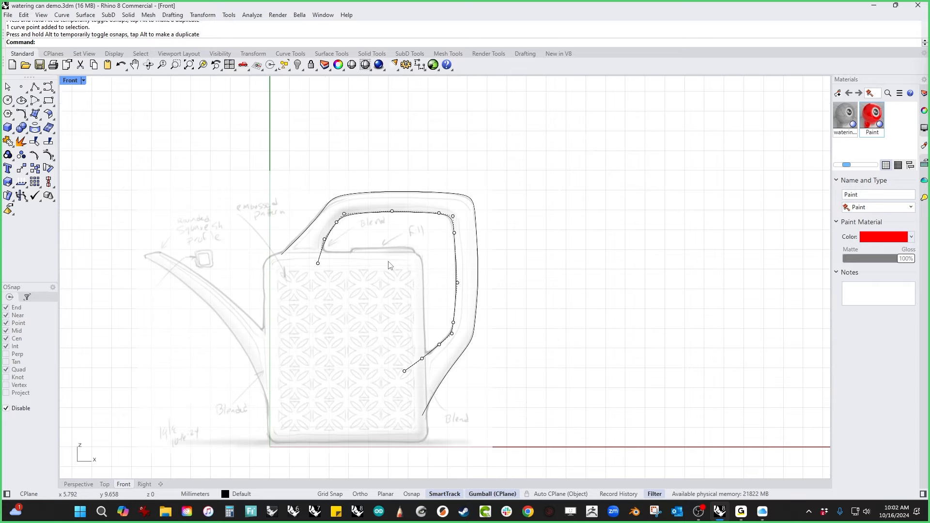
{"action": "left_click_drag", "start_coordinate": [540, 247], "coordinate": [459, 280]}
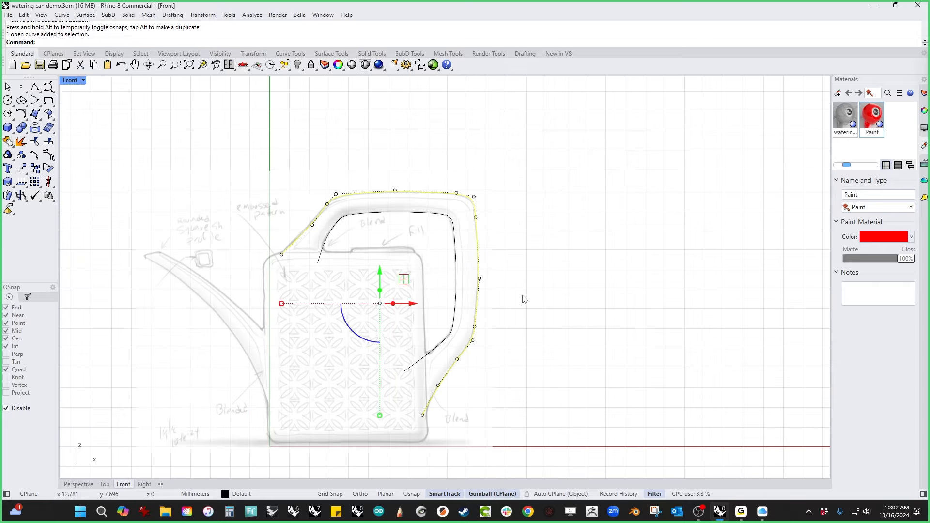
{"action": "left_click", "coordinate": [457, 288], "text": "shift"}
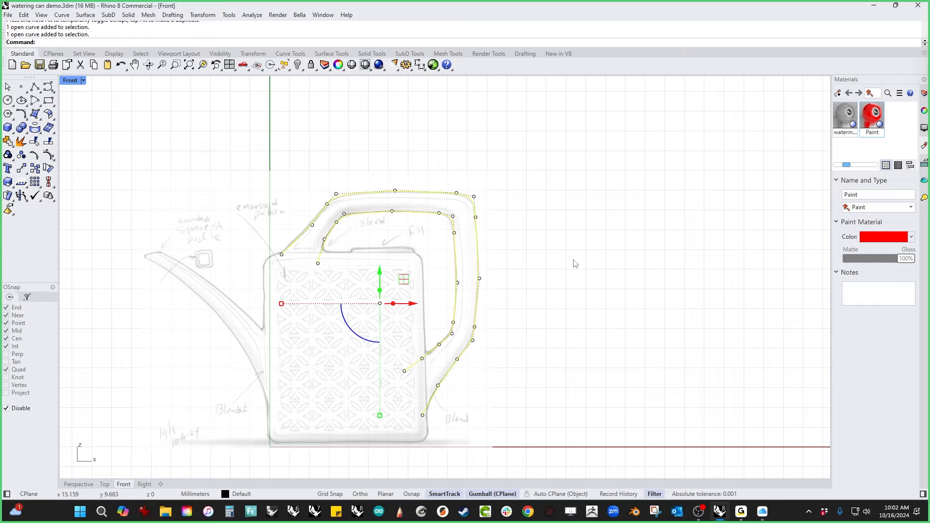
{"action": "key", "text": "Escape"}
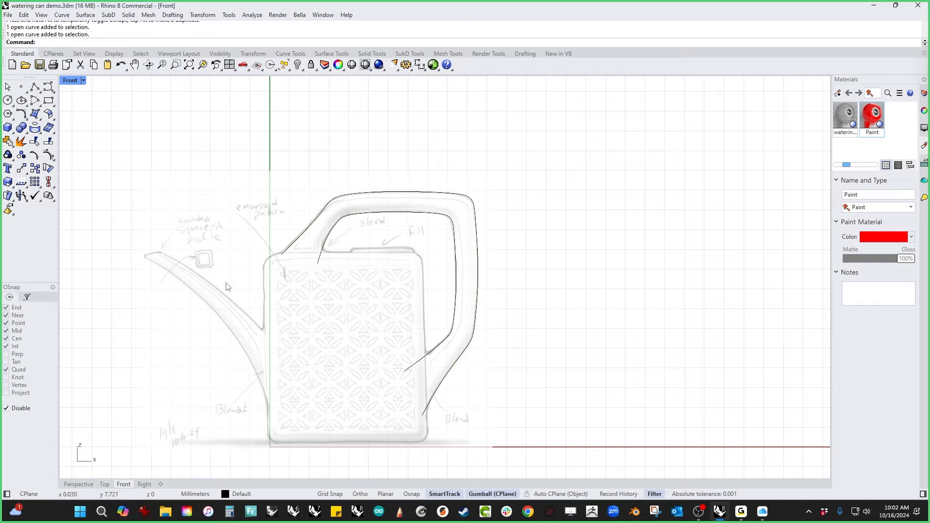
Step: Close the handle outline with straight lines joining the outer and inner curves at their upper and lower ends
{"action": "left_click", "coordinate": [34, 87]}
{"action": "left_click", "coordinate": [282, 254]}
{"action": "left_click", "coordinate": [318, 263]}
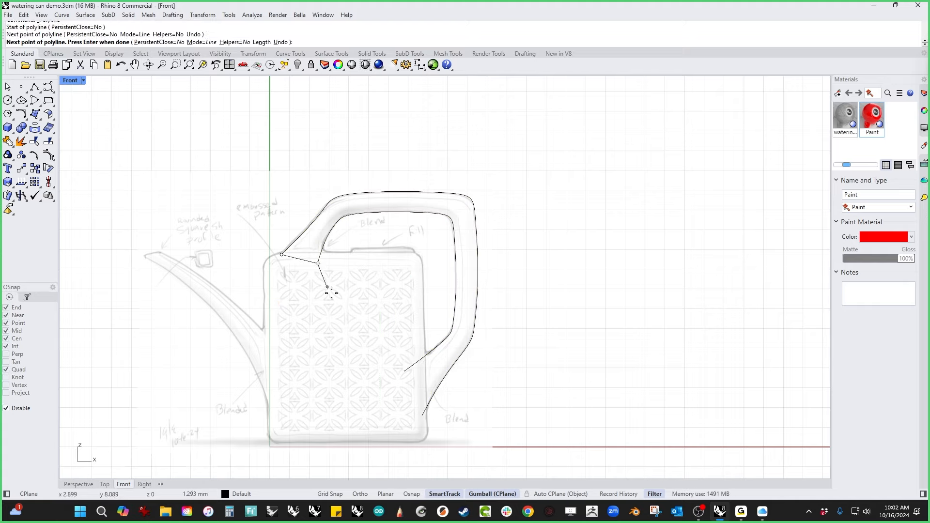
{"action": "key", "text": "Return"}
{"action": "key", "text": "Return"}
{"action": "left_click", "coordinate": [404, 371]}
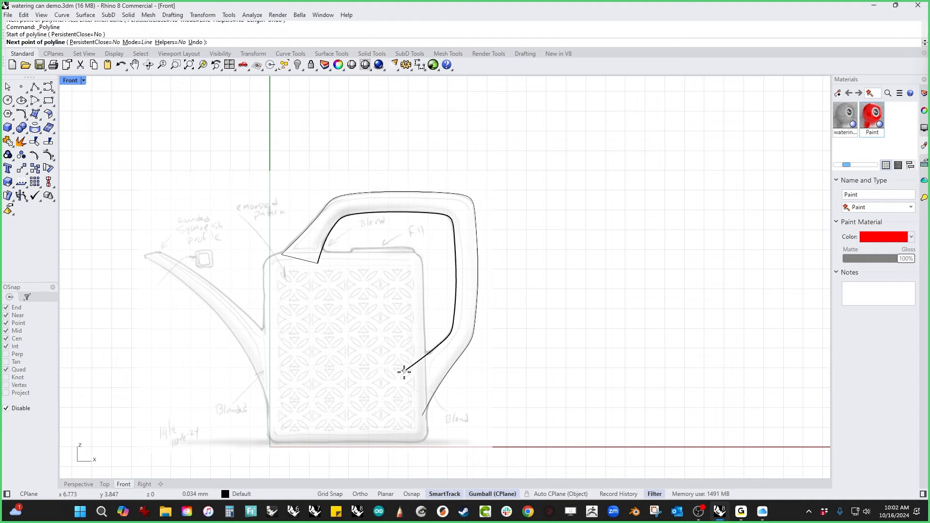
{"action": "left_click", "coordinate": [423, 412]}
{"action": "key", "text": "Return"}
Step: Create a planar surface from the four curves of the closed handle outline
{"action": "left_click_drag", "start_coordinate": [617, 188], "coordinate": [253, 469]}
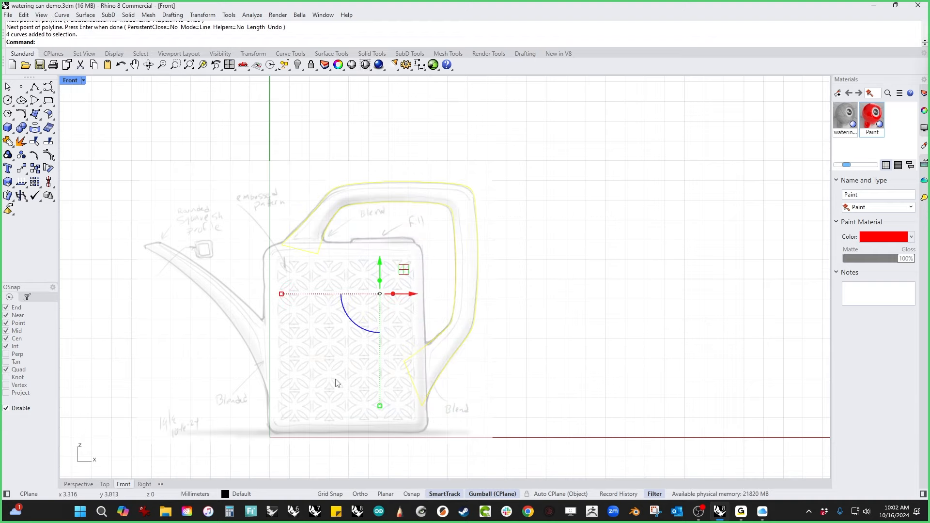
{"action": "middle_click", "coordinate": [338, 383]}
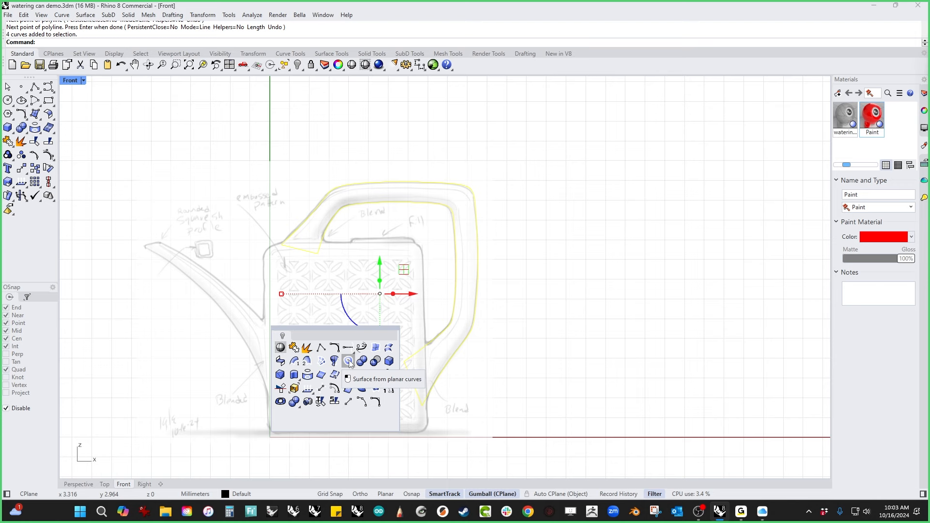
{"action": "left_click", "coordinate": [336, 377]}
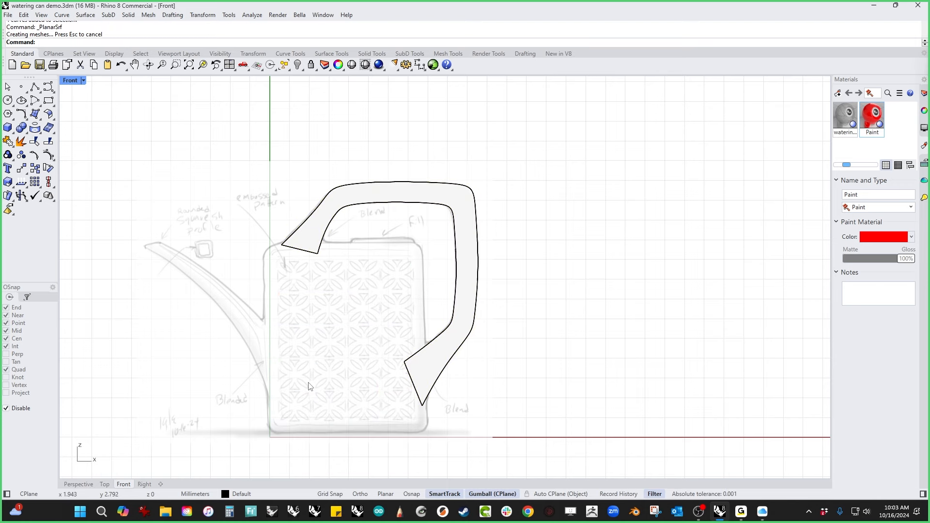
Step: Extrude the planar handle surface along the Y axis into a solid in the Perspective view
{"action": "key", "text": "ctrl+F4"}
{"action": "scroll", "coordinate": [504, 246], "scroll_direction": "up", "scroll_amount": 5}
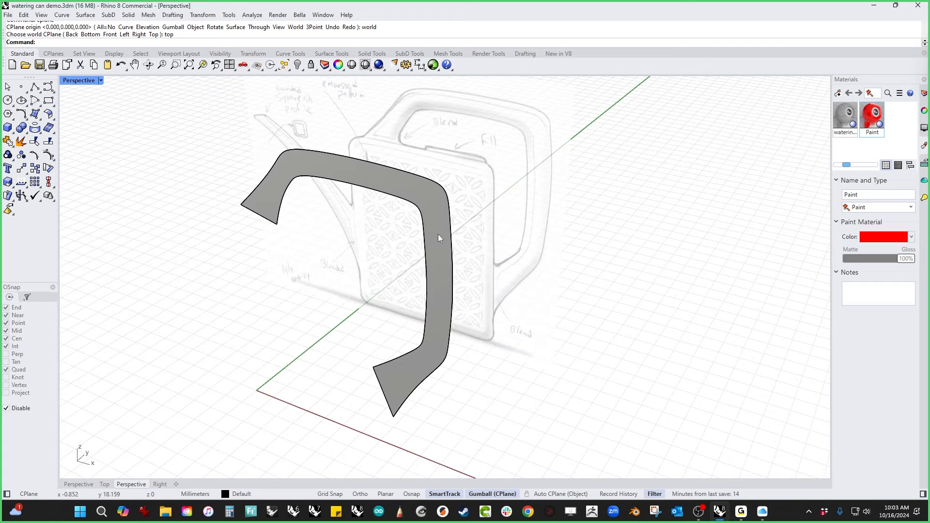
{"action": "left_click", "coordinate": [440, 233]}
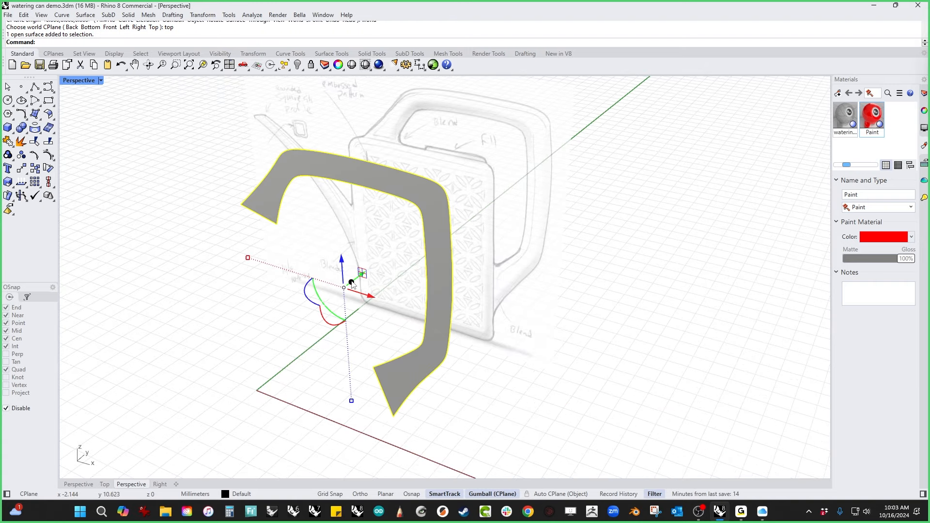
{"action": "mouse_move", "coordinate": [352, 285]}
{"action": "left_mouse_down"}
{"action": "mouse_move", "coordinate": [368, 274]}
{"action": "mouse_move", "coordinate": [362, 280]}
{"action": "left_mouse_up"}
{"action": "left_click", "coordinate": [238, 299]}
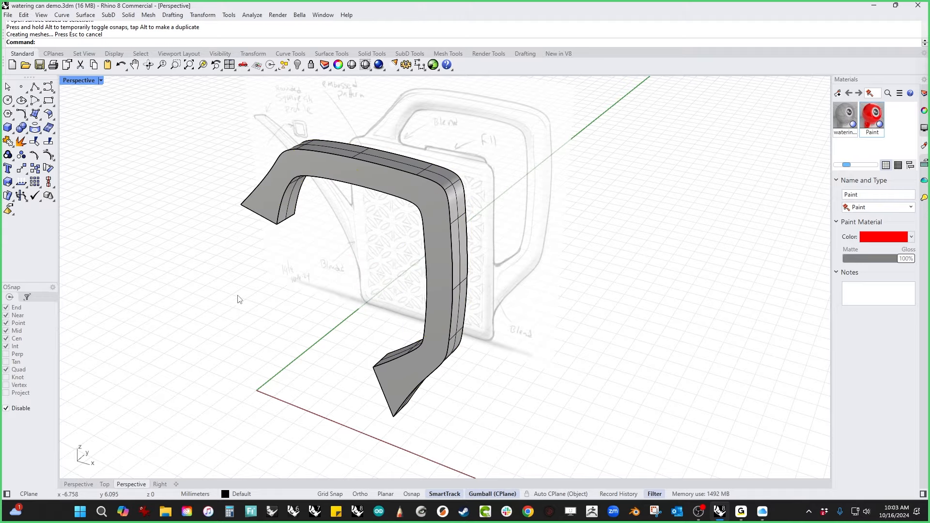
Step: Show the hidden watering can model and move the handle solid over the middle of the body
{"action": "mouse_move", "coordinate": [238, 298]}
{"action": "right_mouse_down"}
{"action": "mouse_move", "coordinate": [353, 306]}
{"action": "mouse_move", "coordinate": [317, 333]}
{"action": "mouse_move", "coordinate": [456, 269]}
{"action": "mouse_move", "coordinate": [388, 259]}
{"action": "right_mouse_up"}
{"action": "key", "text": "ctrl+alt+h"}
{"action": "left_click", "coordinate": [430, 170]}
{"action": "right_click_drag", "start_coordinate": [557, 279], "coordinate": [513, 334]}
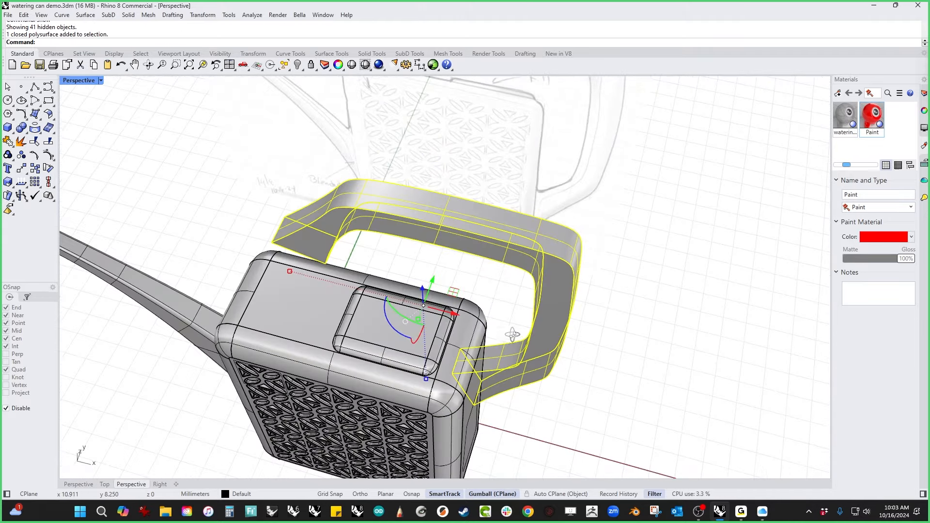
{"action": "left_click_drag", "start_coordinate": [450, 294], "coordinate": [281, 272]}
{"action": "key", "text": "Escape"}
Step: Scale the handle solid's thickness across the depth of the watering can body
{"action": "right_click_drag", "start_coordinate": [281, 271], "coordinate": [510, 234]}
{"action": "left_click", "coordinate": [480, 248]}
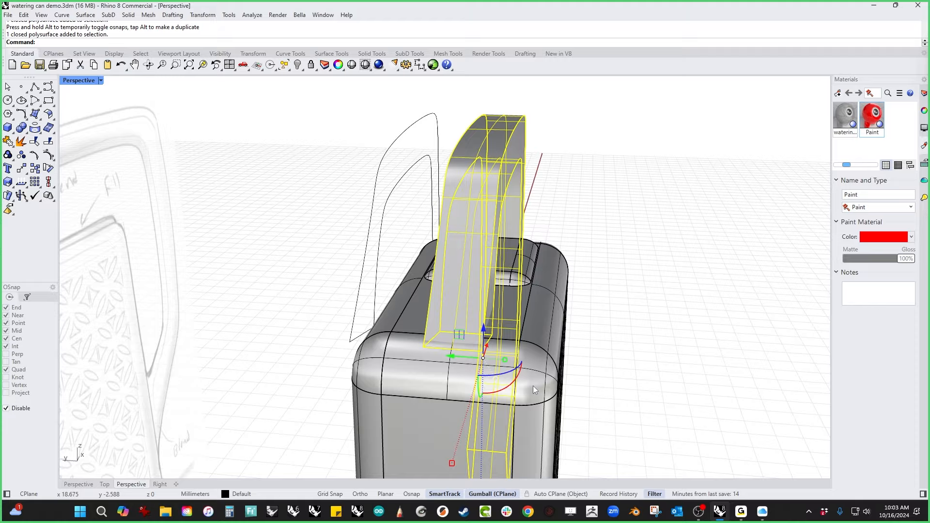
{"action": "left_click_drag", "start_coordinate": [505, 361], "coordinate": [529, 339]}
{"action": "key", "text": "Escape"}
{"action": "right_click_drag", "start_coordinate": [529, 339], "coordinate": [426, 310]}
{"action": "scroll", "coordinate": [402, 288], "scroll_direction": "up", "scroll_amount": 5}
{"action": "left_click", "coordinate": [406, 286]}
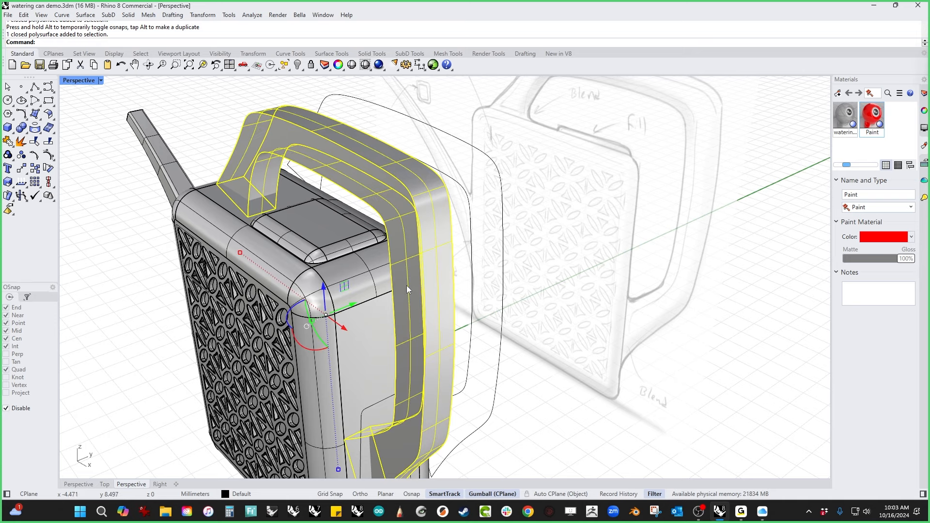
{"action": "left_click_drag", "start_coordinate": [311, 327], "coordinate": [316, 318]}
{"action": "left_click", "coordinate": [576, 301]}
Step: Delete the face running along the handle's outer edge
{"action": "scroll", "coordinate": [504, 310], "scroll_direction": "down", "scroll_amount": 8}
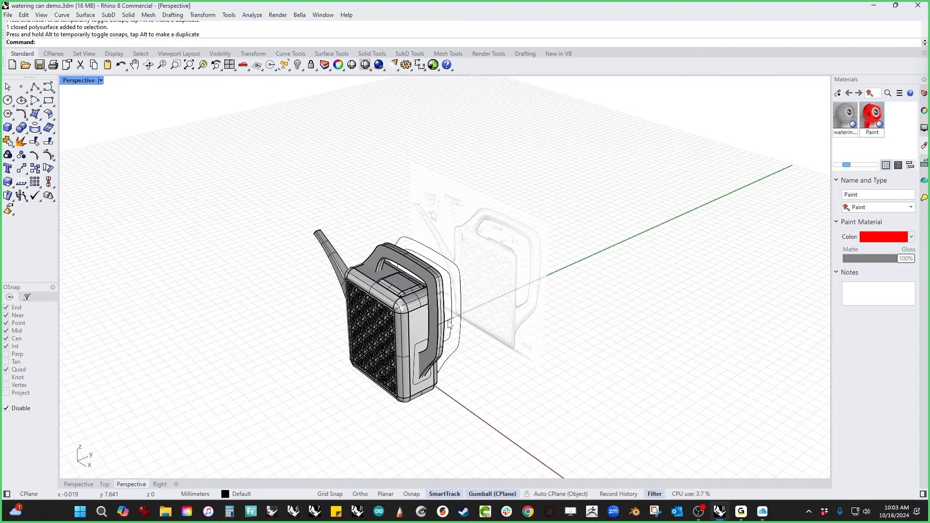
{"action": "right_click_drag", "start_coordinate": [387, 325], "coordinate": [458, 316]}
{"action": "scroll", "coordinate": [426, 315], "scroll_direction": "up", "scroll_amount": 7}
{"action": "scroll", "coordinate": [353, 278], "scroll_direction": "up", "scroll_amount": 5}
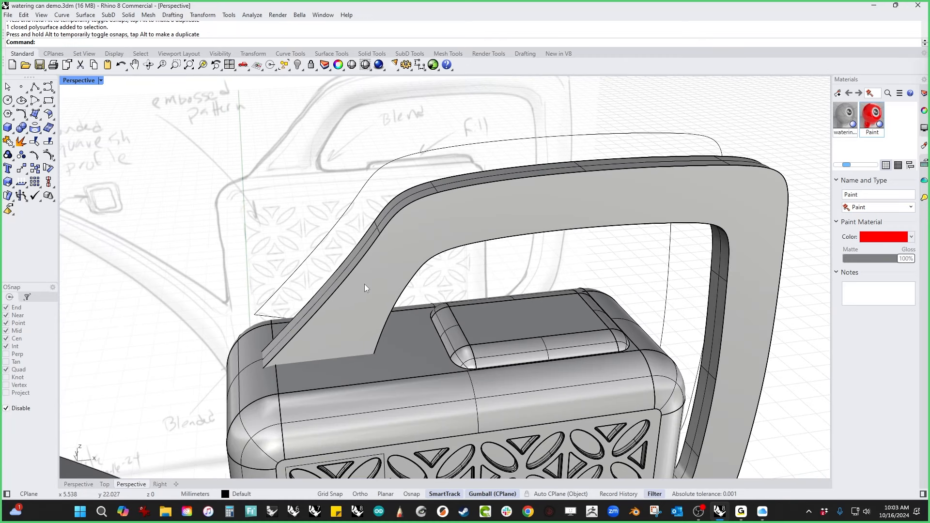
{"action": "right_click_drag", "start_coordinate": [364, 284], "coordinate": [368, 308]}
{"action": "left_click", "coordinate": [368, 309]}
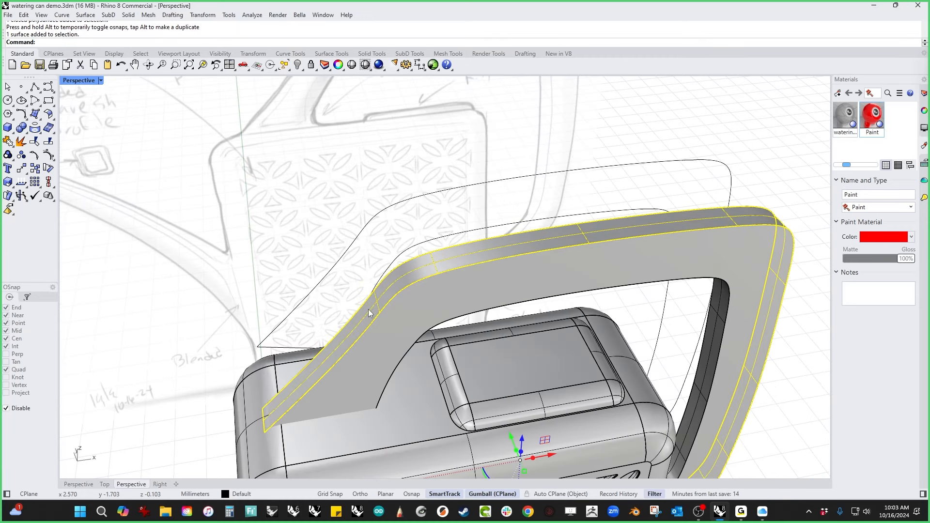
{"action": "key", "text": "Delete"}
Step: Bridge the handle's two outer edges with a curvature-continuous blend surface, linking both bulge values and reducing them together
{"action": "middle_click", "coordinate": [382, 307]}
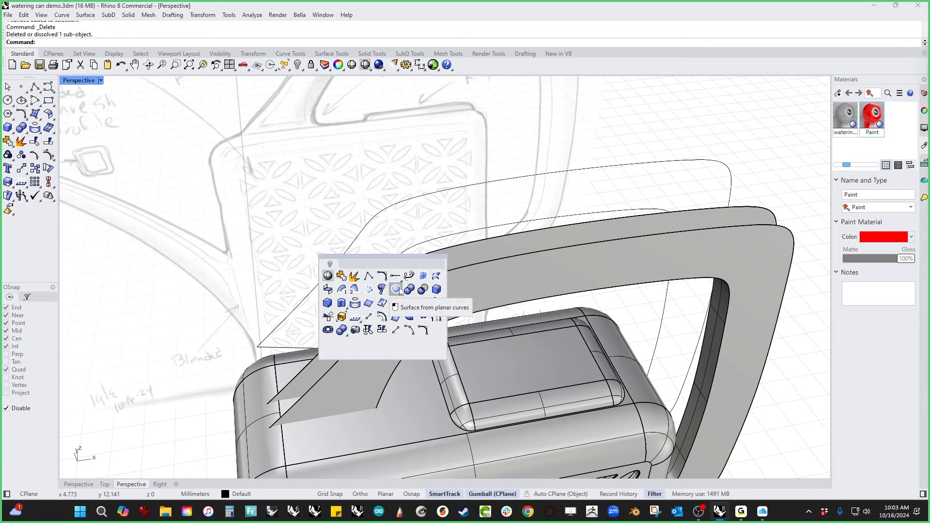
{"action": "left_click", "coordinate": [328, 289]}
{"action": "left_click", "coordinate": [324, 352]}
{"action": "left_click", "coordinate": [324, 378]}
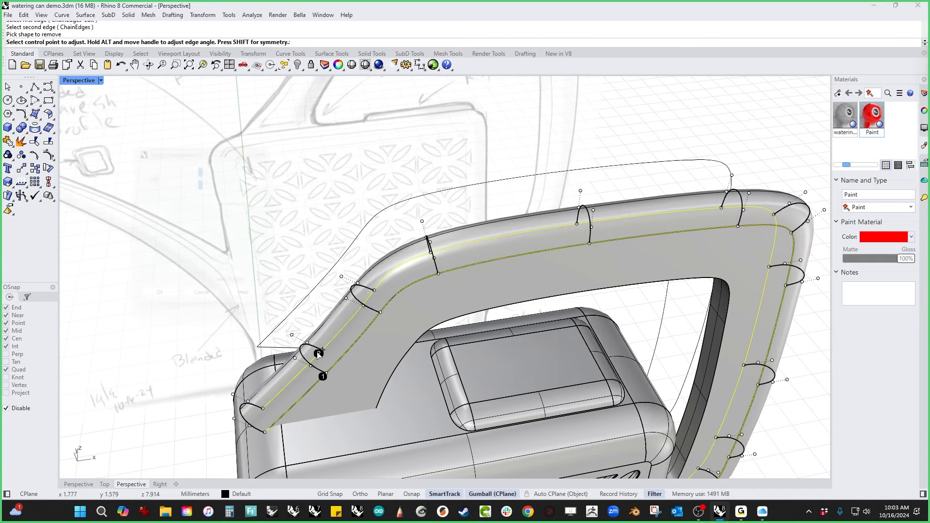
{"action": "left_click", "coordinate": [152, 176]}
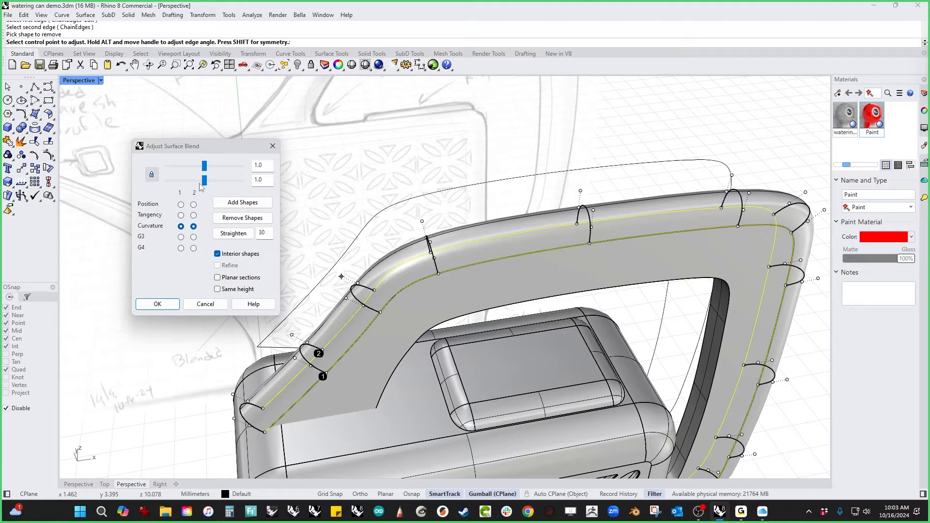
{"action": "left_click_drag", "start_coordinate": [202, 180], "coordinate": [167, 180]}
{"action": "right_click_drag", "start_coordinate": [385, 190], "coordinate": [398, 140]}
{"action": "right_click", "coordinate": [398, 140]}
Step: Delete the face running along the inside of the handle's grip opening
{"action": "right_click_drag", "start_coordinate": [484, 179], "coordinate": [518, 206]}
{"action": "scroll", "coordinate": [618, 236], "scroll_direction": "up", "scroll_amount": 6}
{"action": "right_click_drag", "start_coordinate": [618, 236], "coordinate": [601, 240]}
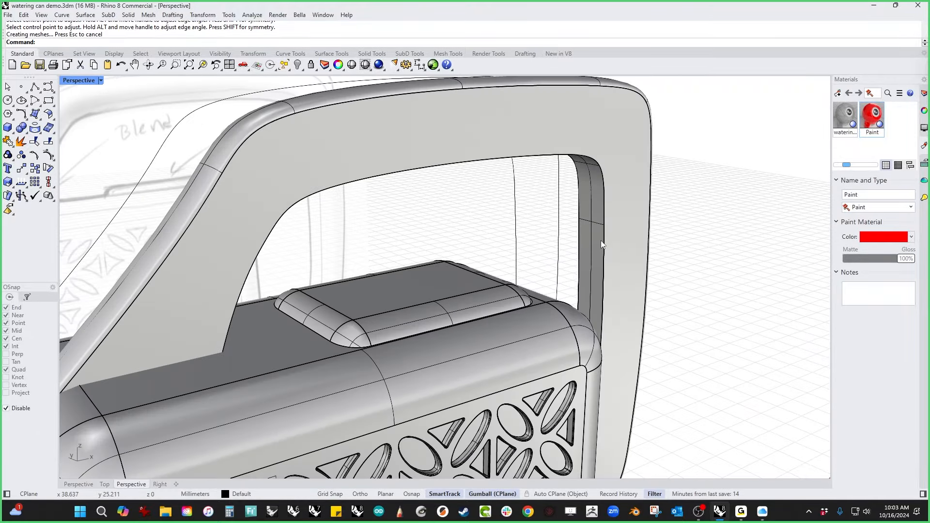
{"action": "left_click", "coordinate": [598, 241]}
{"action": "key", "text": "Delete"}
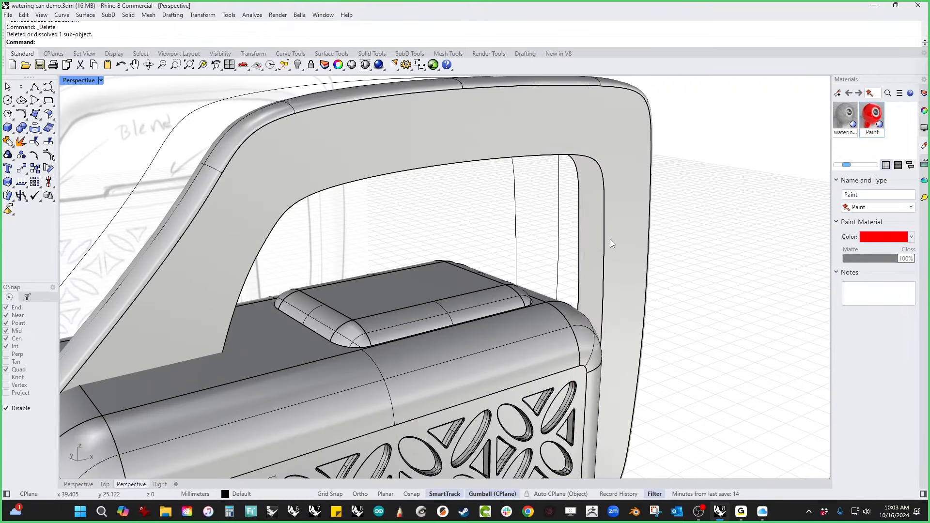
Step: Bridge the two inner edges of the handle's grip opening with a curvature-continuous blend surface, linking and reducing both bulge values
{"action": "middle_click", "coordinate": [609, 239]}
{"action": "left_click", "coordinate": [567, 229]}
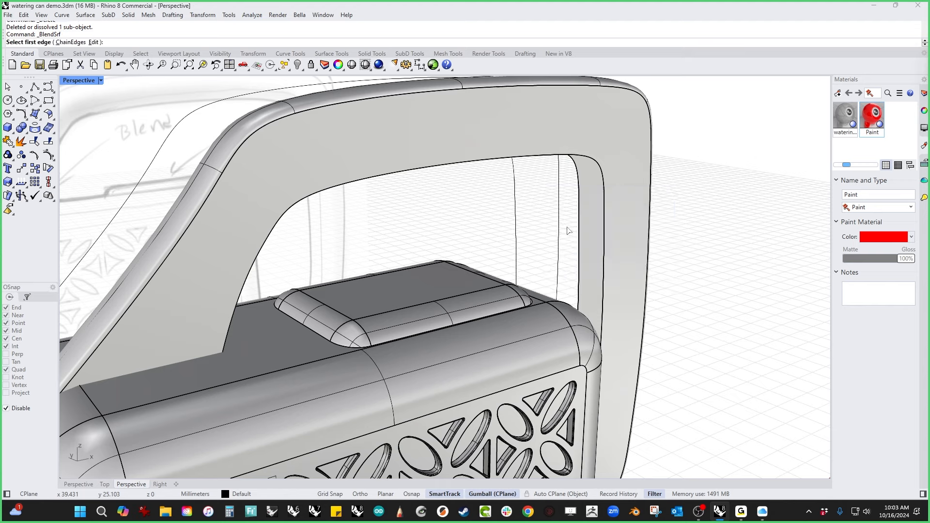
{"action": "left_click", "coordinate": [581, 240]}
{"action": "left_click", "coordinate": [604, 245]}
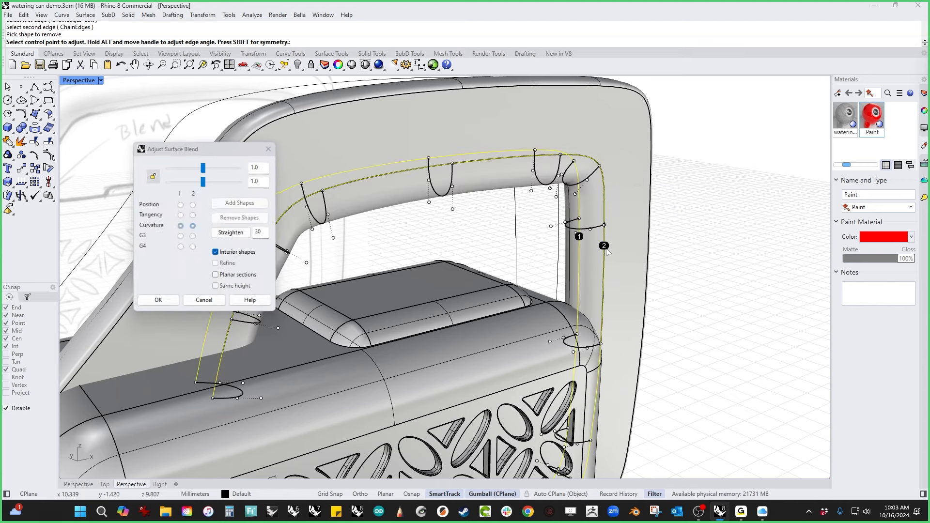
{"action": "left_click", "coordinate": [153, 175]}
{"action": "left_click_drag", "start_coordinate": [204, 180], "coordinate": [169, 181]}
{"action": "left_click", "coordinate": [156, 304]}
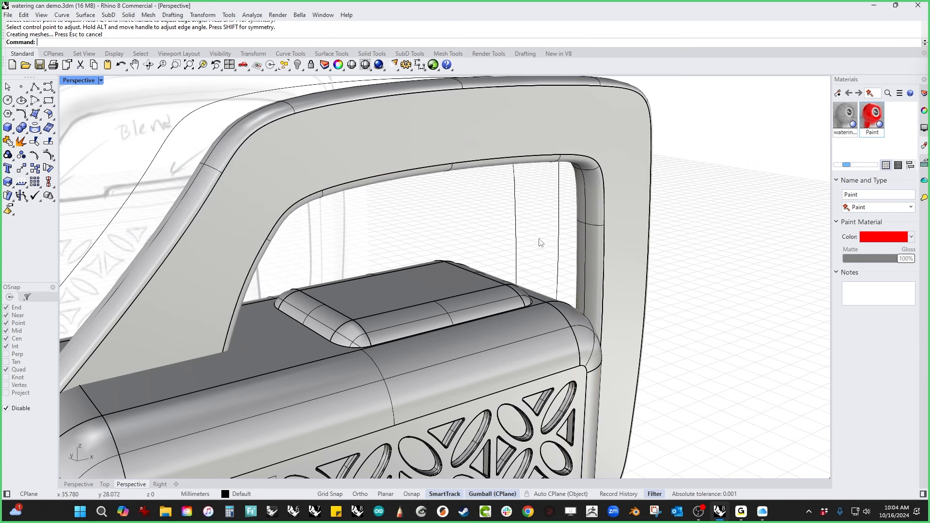
Step: Join the handle's side faces and its two edge blend surfaces into one polysurface
{"action": "scroll", "coordinate": [536, 241], "scroll_direction": "down", "scroll_amount": 5}
{"action": "left_click_drag", "start_coordinate": [619, 164], "coordinate": [552, 232]}
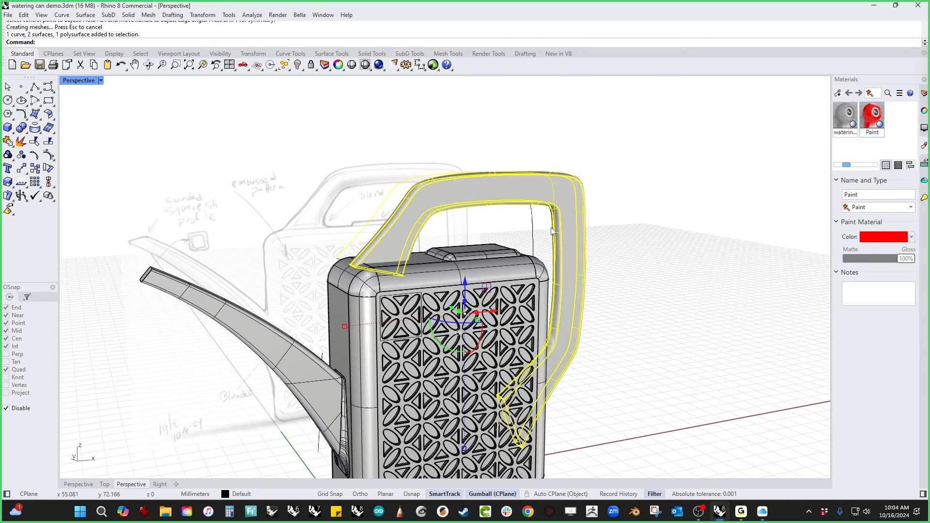
{"action": "key", "text": "ctrl+j"}
{"action": "left_click", "coordinate": [709, 208]}
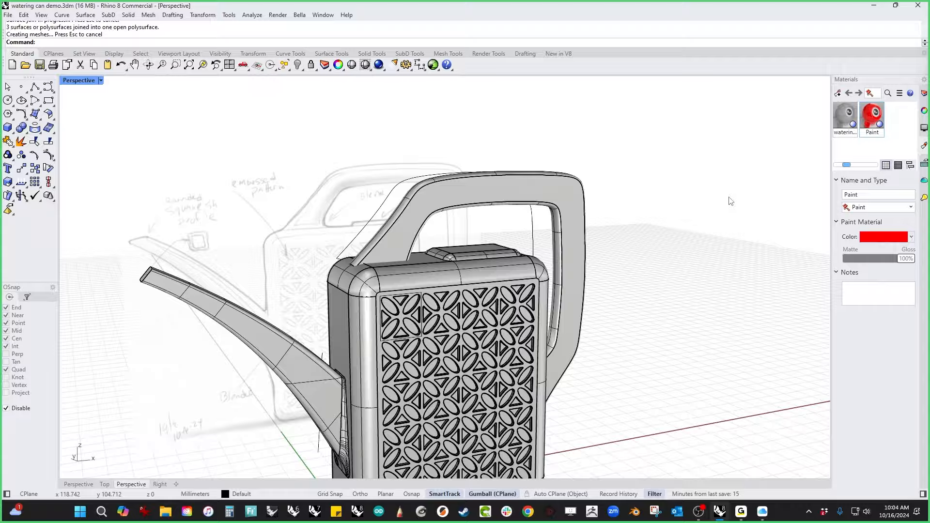
Step: Move the whole handle slightly downward along the vertical axis so its front end sinks into the body
{"action": "right_click_drag", "start_coordinate": [729, 199], "coordinate": [640, 280]}
{"action": "scroll", "coordinate": [372, 334], "scroll_direction": "up", "scroll_amount": 3}
{"action": "scroll", "coordinate": [362, 290], "scroll_direction": "down", "scroll_amount": 5}
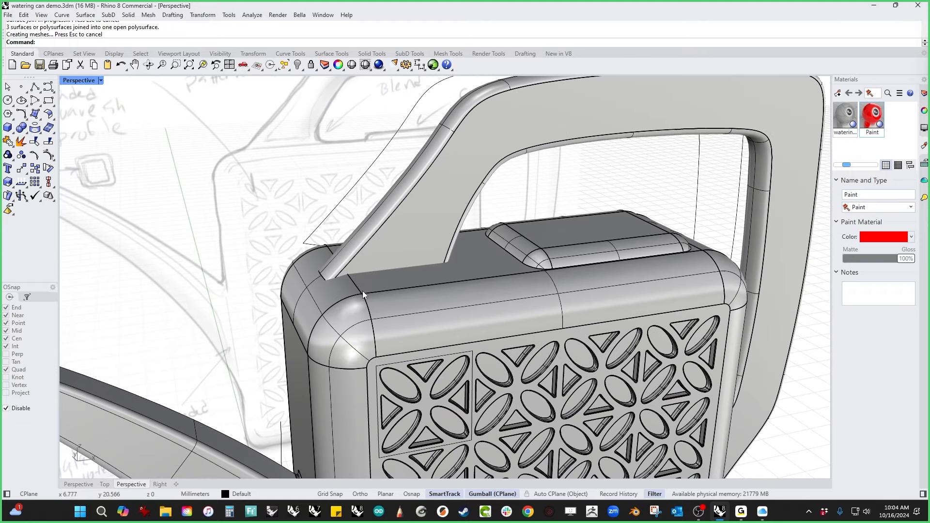
{"action": "left_click", "coordinate": [420, 232]}
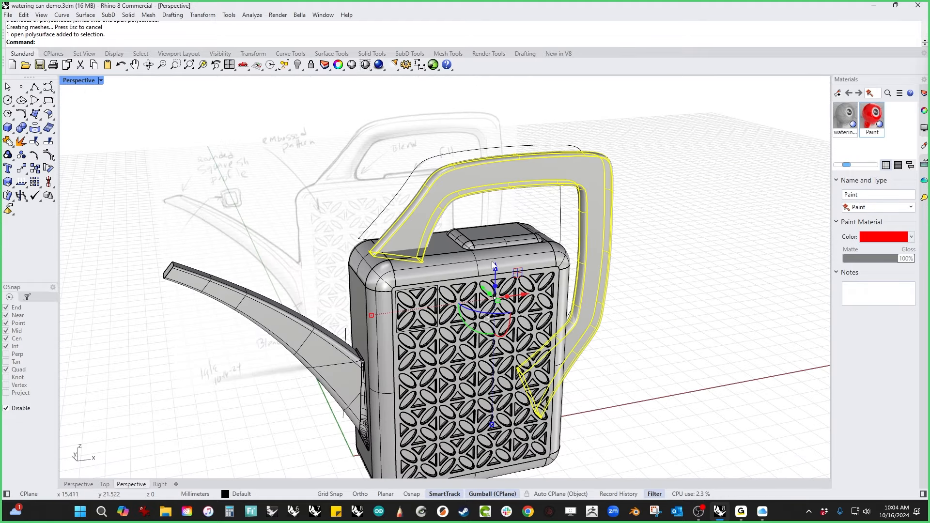
{"action": "left_click_drag", "start_coordinate": [495, 269], "coordinate": [493, 300]}
{"action": "left_click", "coordinate": [322, 193]}
Step: Delete the outer and inner blend faces from the handle, keeping its flat side faces
{"action": "right_click_drag", "start_coordinate": [321, 193], "coordinate": [425, 320]}
{"action": "scroll", "coordinate": [349, 254], "scroll_direction": "up", "scroll_amount": 5}
{"action": "scroll", "coordinate": [413, 304], "scroll_direction": "down", "scroll_amount": 5}
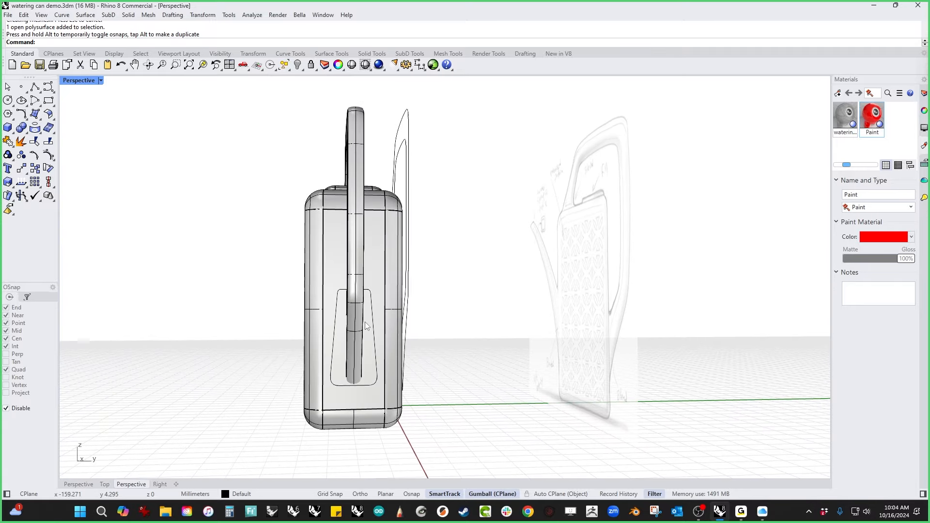
{"action": "right_click_drag", "start_coordinate": [365, 322], "coordinate": [418, 332]}
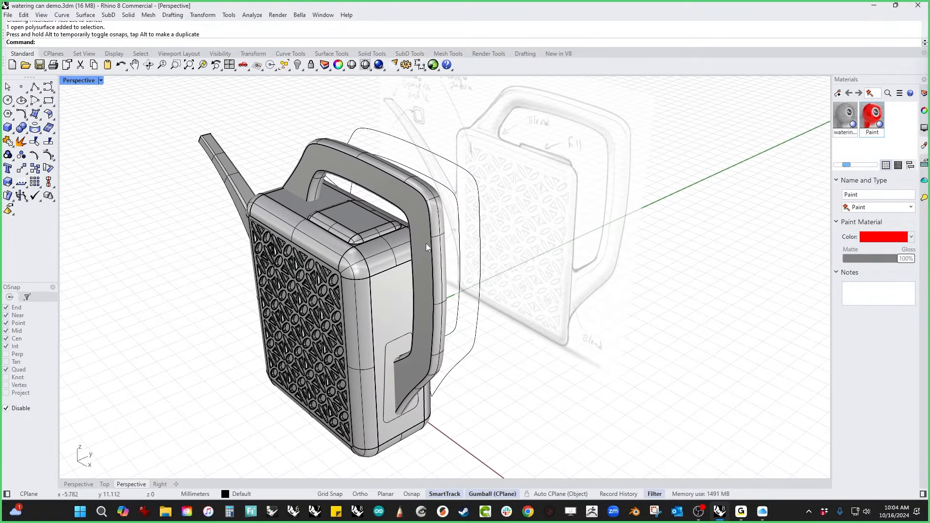
{"action": "scroll", "coordinate": [426, 243], "scroll_direction": "up", "scroll_amount": 4}
{"action": "left_click", "coordinate": [442, 242]}
{"action": "right_click_drag", "start_coordinate": [443, 242], "coordinate": [600, 260]}
{"action": "scroll", "coordinate": [600, 260], "scroll_direction": "up", "scroll_amount": 3}
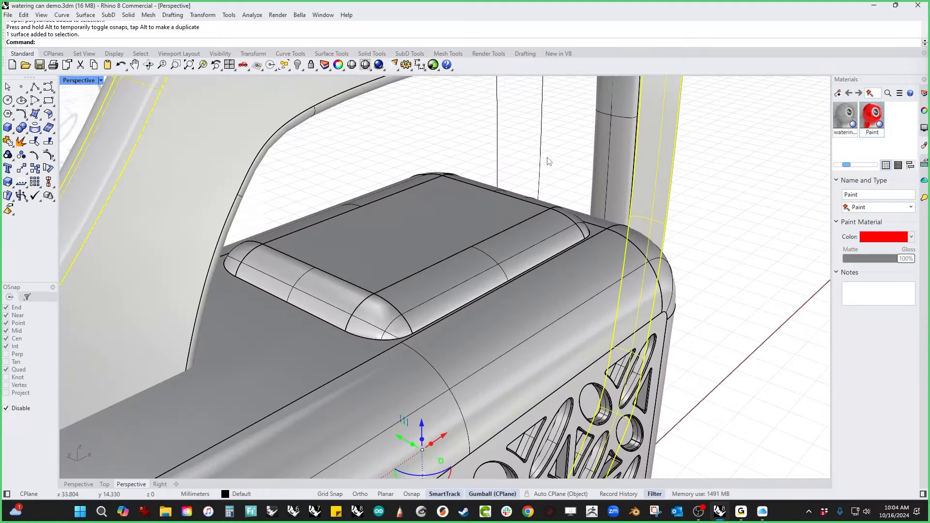
{"action": "key", "text": "Delete"}
Step: Explode the remaining handle polysurface into separate surfaces
{"action": "scroll", "coordinate": [617, 156], "scroll_direction": "down", "scroll_amount": 5}
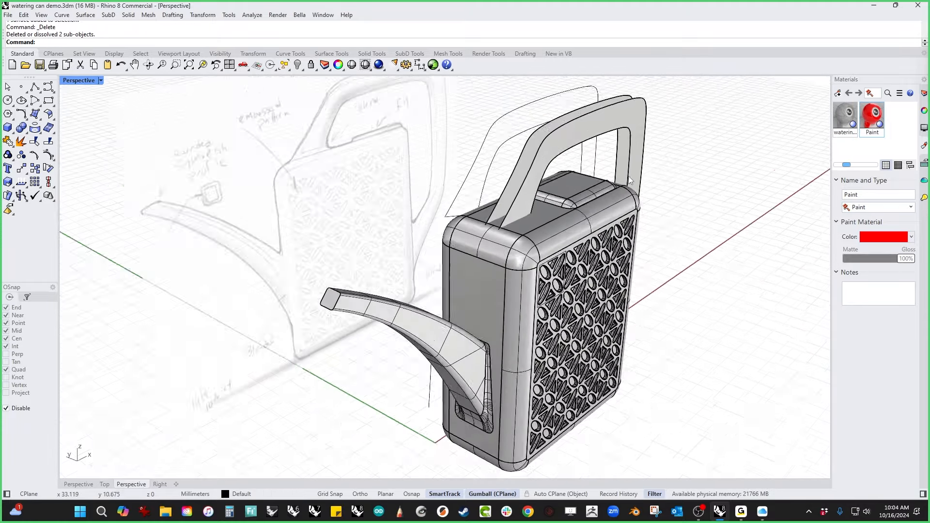
{"action": "right_click_drag", "start_coordinate": [617, 156], "coordinate": [458, 220]}
{"action": "scroll", "coordinate": [458, 220], "scroll_direction": "up", "scroll_amount": 5}
{"action": "left_click", "coordinate": [427, 240]}
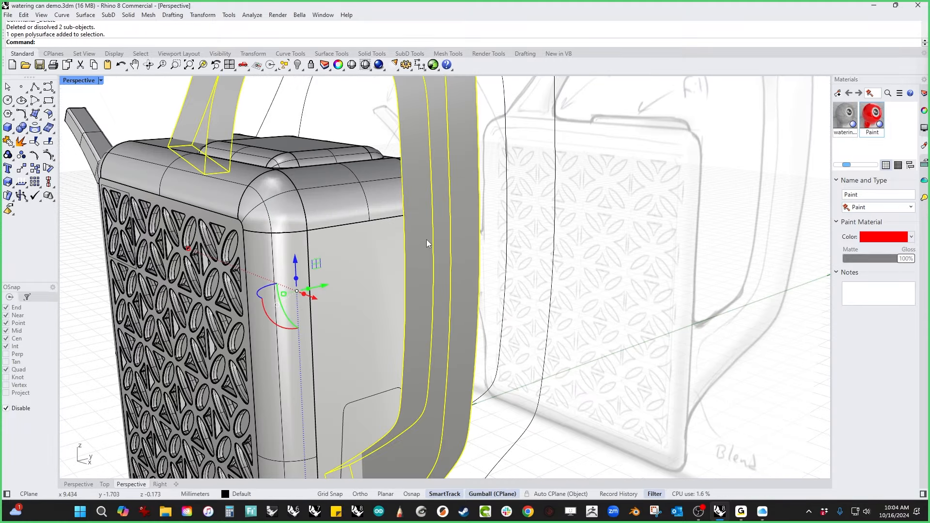
{"action": "middle_click", "coordinate": [428, 249]}
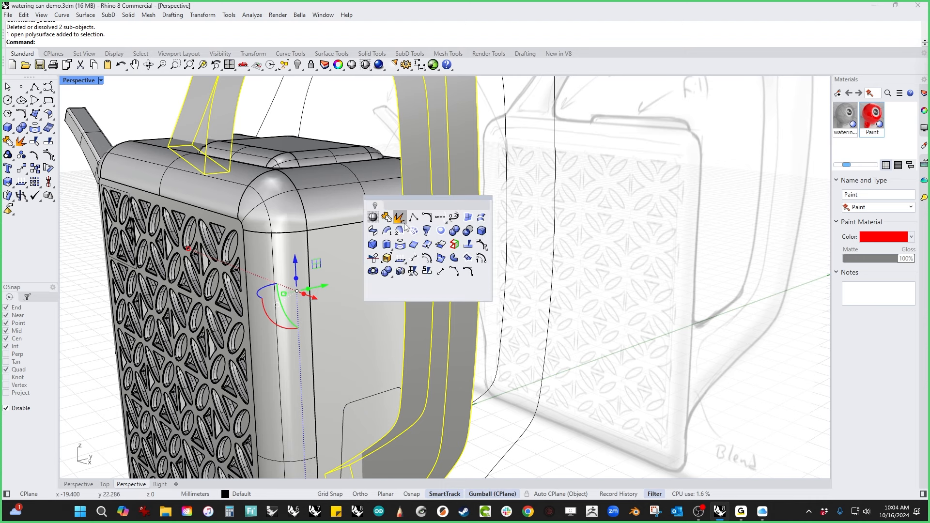
{"action": "left_click", "coordinate": [395, 214]}
Step: Select the handle's flat side face on the patterned side and show the model in the Right view
{"action": "scroll", "coordinate": [417, 256], "scroll_direction": "down", "scroll_amount": 5}
{"action": "left_click", "coordinate": [419, 273]}
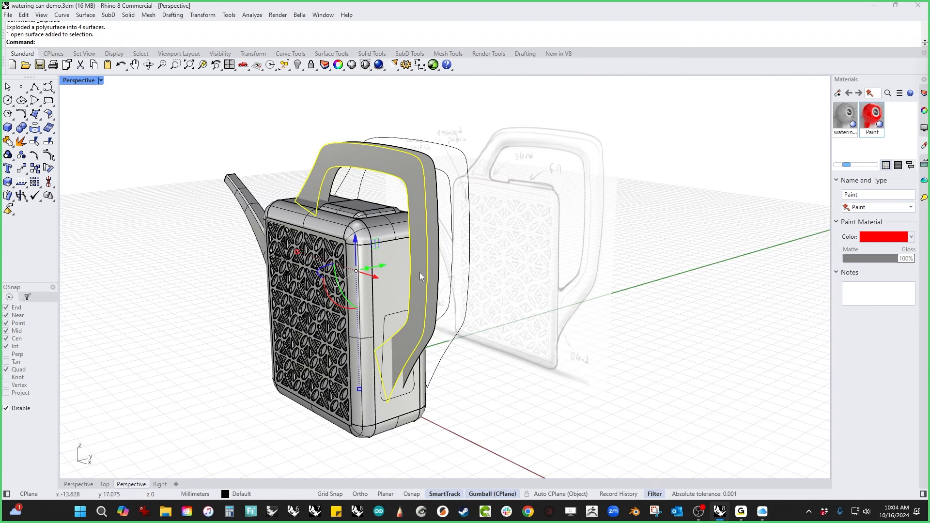
{"action": "left_click", "coordinate": [438, 289]}
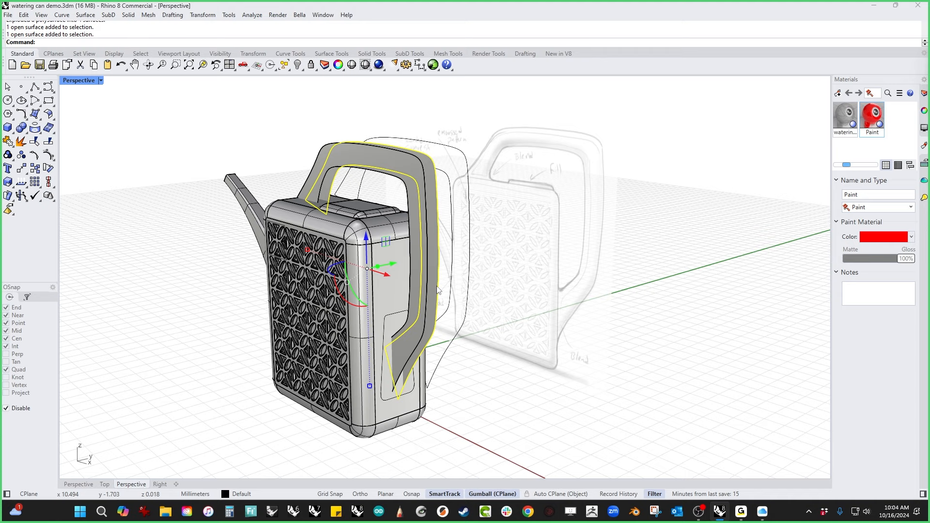
{"action": "left_click", "coordinate": [404, 342]}
{"action": "key", "text": "ctrl+F2"}
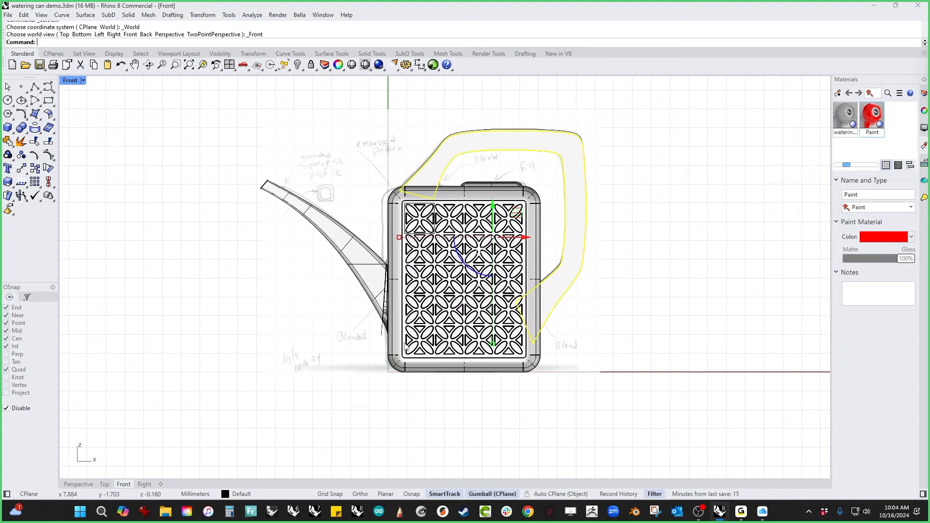
{"action": "key", "text": "ctrl+F3"}
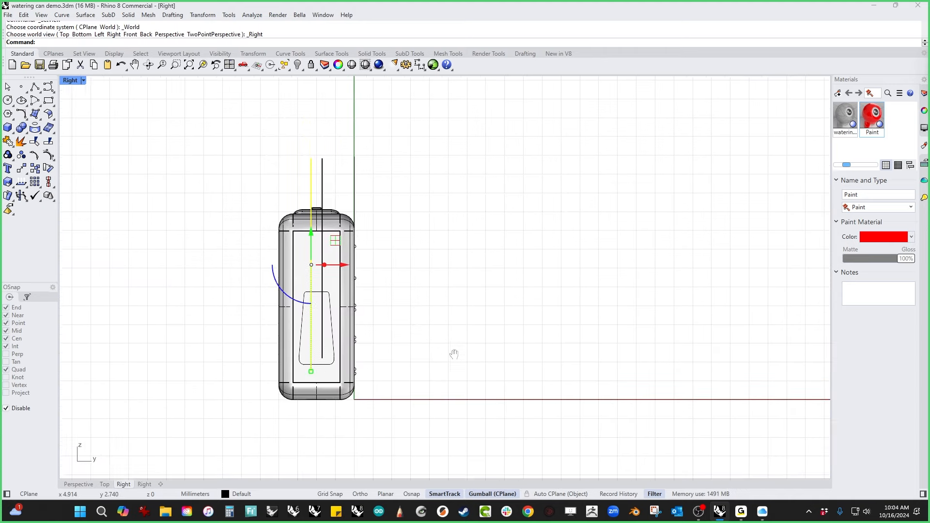
Step: Try to bend the selected handle face slightly outward along a vertical spine from the handle's top to the lower body
{"action": "type", "text": "Bend"}
{"action": "key", "text": "Return"}
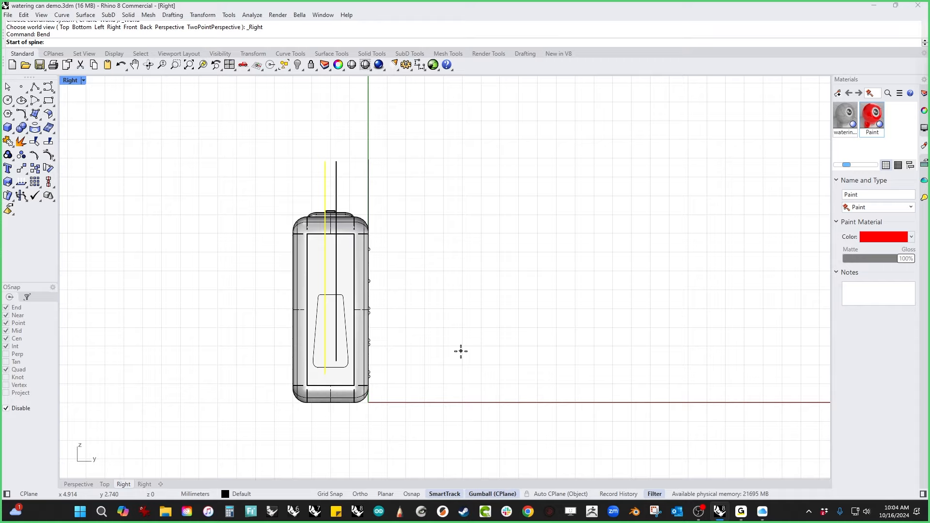
{"action": "left_click", "coordinate": [325, 157]}
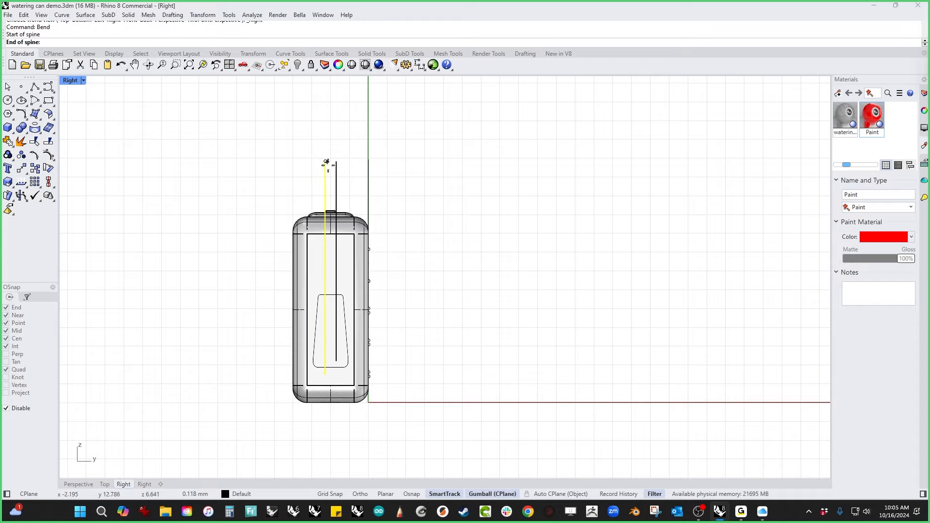
{"action": "left_click", "coordinate": [325, 382]}
{"action": "left_click", "coordinate": [321, 397]}
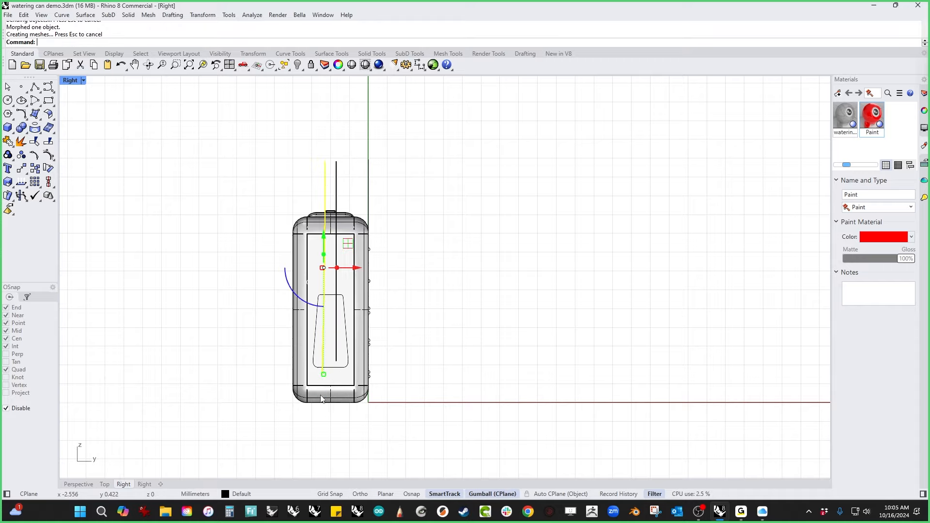
{"action": "key", "text": "ctrl+z"}
Step: Bend the selected handle face outward along a vertical spine running from the handle's top to below the body's base
{"action": "key", "text": "Return"}
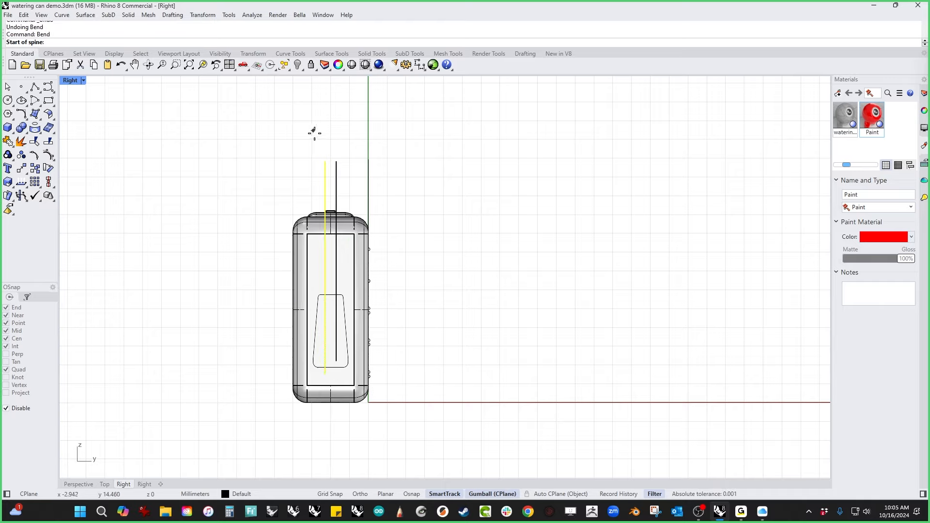
{"action": "left_click", "coordinate": [325, 161]}
{"action": "left_click", "coordinate": [325, 416]}
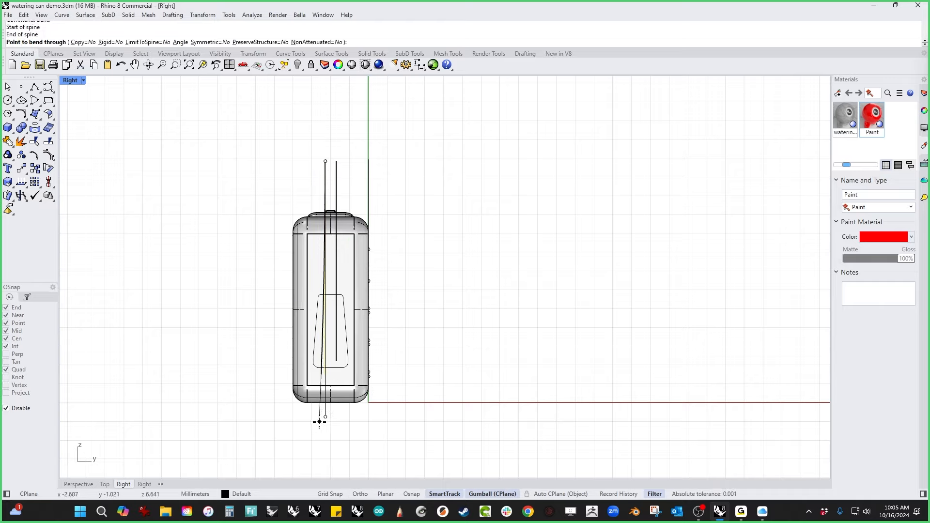
{"action": "left_click", "coordinate": [313, 423]}
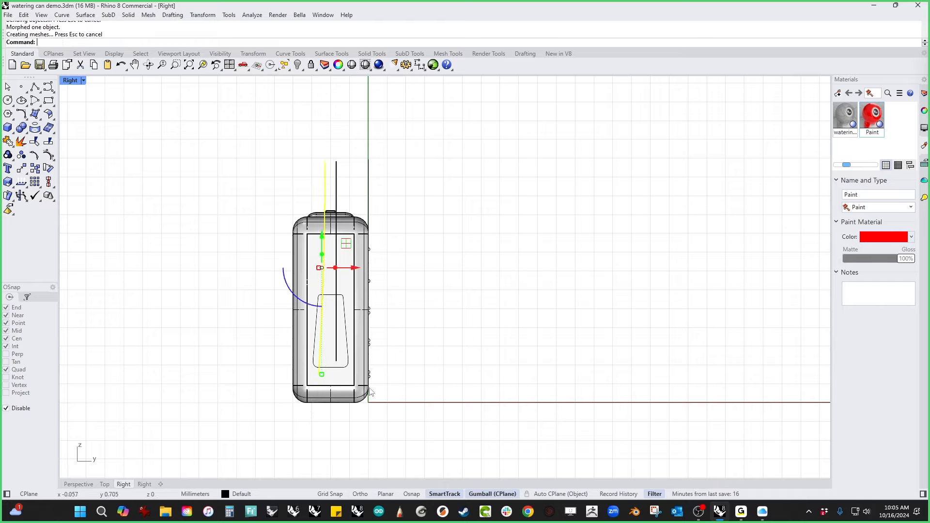
{"action": "key", "text": "Escape"}
Step: Delete the handle's opposite flat side face and replace it with a mirrored copy of the bent face across the body's vertical centreline
{"action": "left_click", "coordinate": [337, 169]}
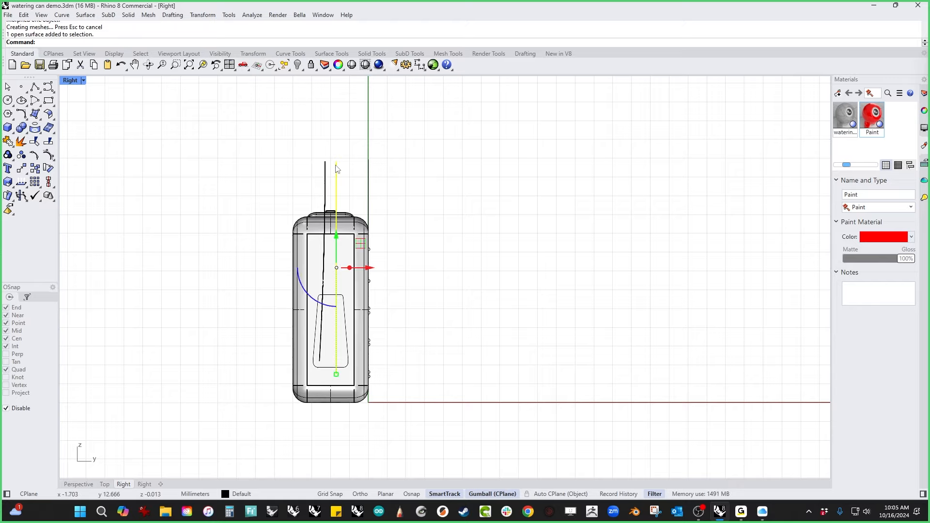
{"action": "key", "text": "Delete"}
{"action": "left_click", "coordinate": [325, 188]}
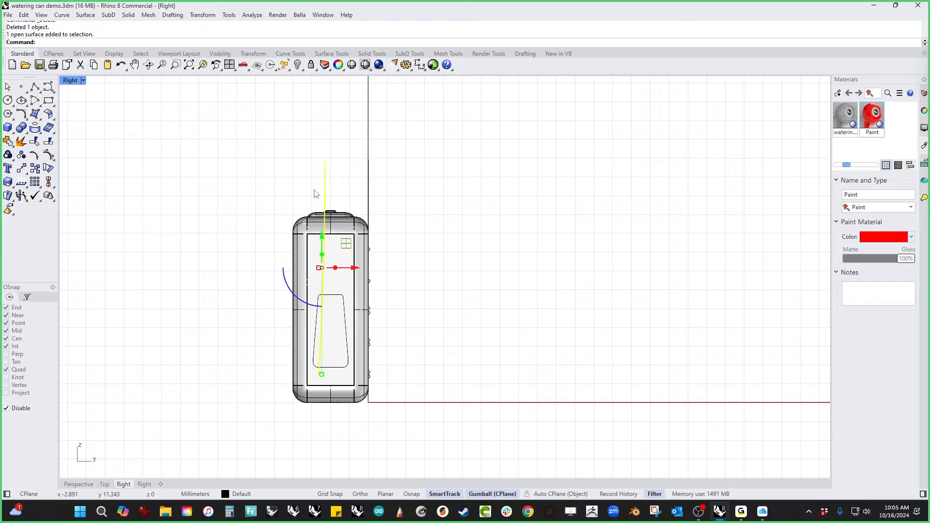
{"action": "type", "text": "m"}
{"action": "key", "text": "Return"}
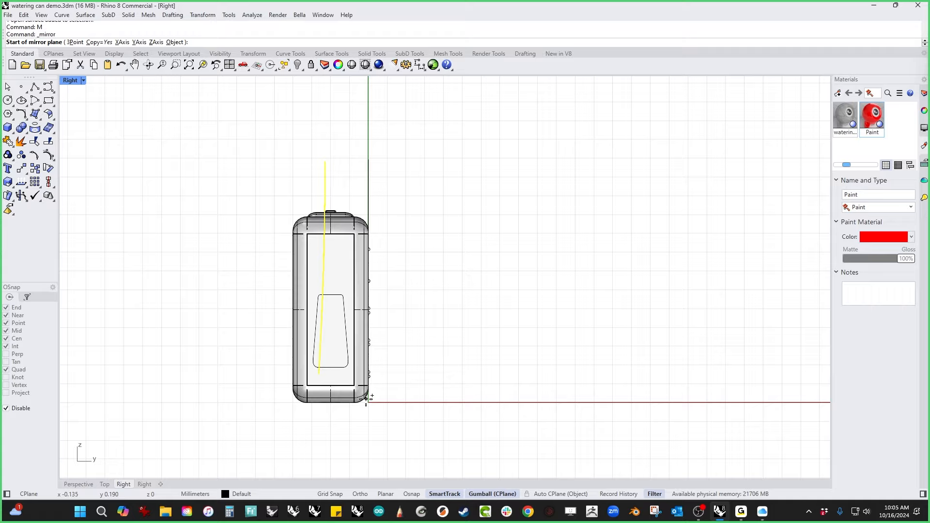
{"action": "left_click", "coordinate": [331, 388], "text": "alt"}
{"action": "left_click", "coordinate": [331, 310], "text": "shift"}
{"action": "left_click", "coordinate": [432, 312]}
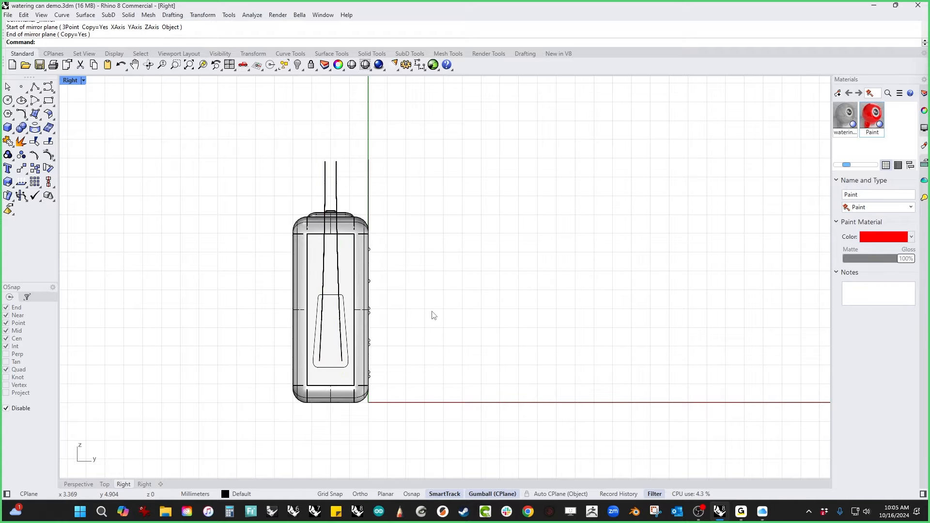
Step: Bridge the outer edges of the two bent handle faces with a curvature-continuous blend, without interior shapes and with both linked bulge values at 0.25
{"action": "right_click_drag", "start_coordinate": [433, 316], "coordinate": [450, 299]}
{"action": "key", "text": "ctrl+F4"}
{"action": "scroll", "coordinate": [444, 357], "scroll_direction": "up", "scroll_amount": 4}
{"action": "scroll", "coordinate": [490, 284], "scroll_direction": "up", "scroll_amount": 4}
{"action": "middle_click", "coordinate": [449, 299]}
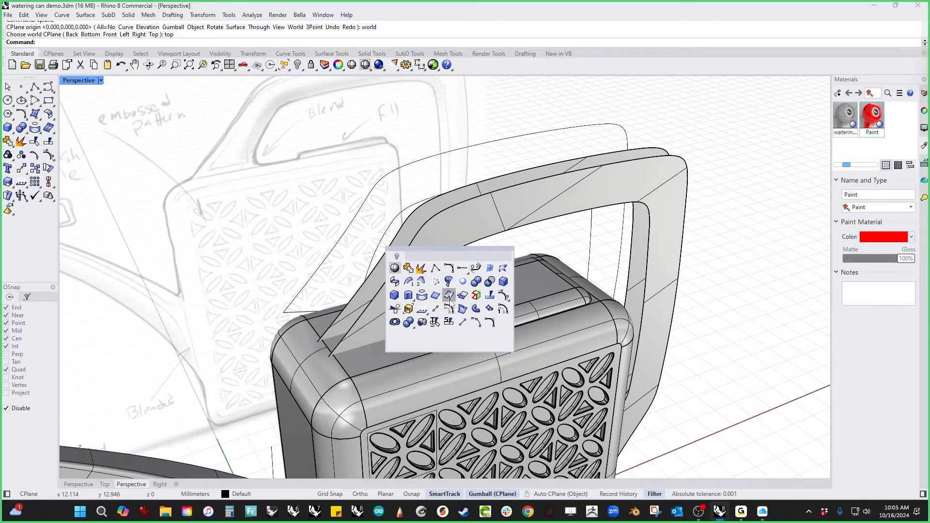
{"action": "left_click", "coordinate": [422, 286]}
{"action": "left_click", "coordinate": [375, 297]}
{"action": "left_click", "coordinate": [363, 294]}
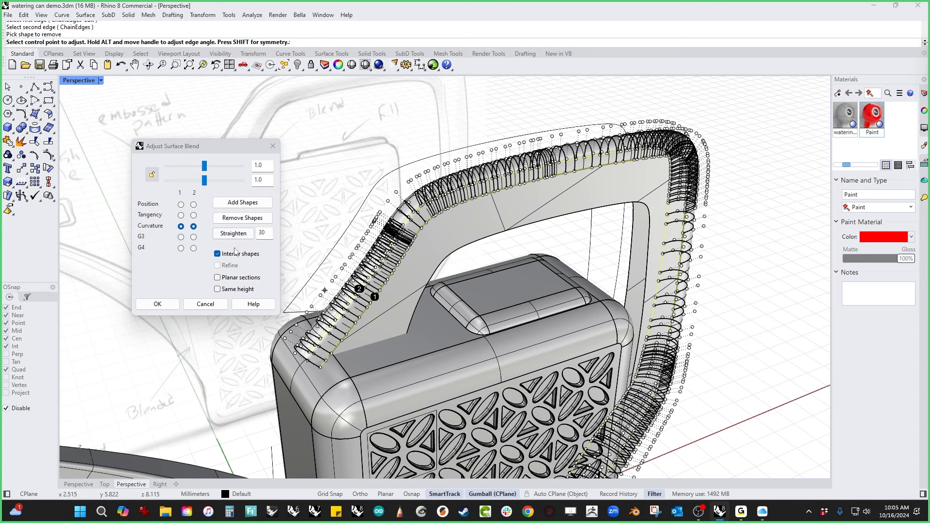
{"action": "left_click", "coordinate": [217, 253]}
{"action": "left_click", "coordinate": [152, 174]}
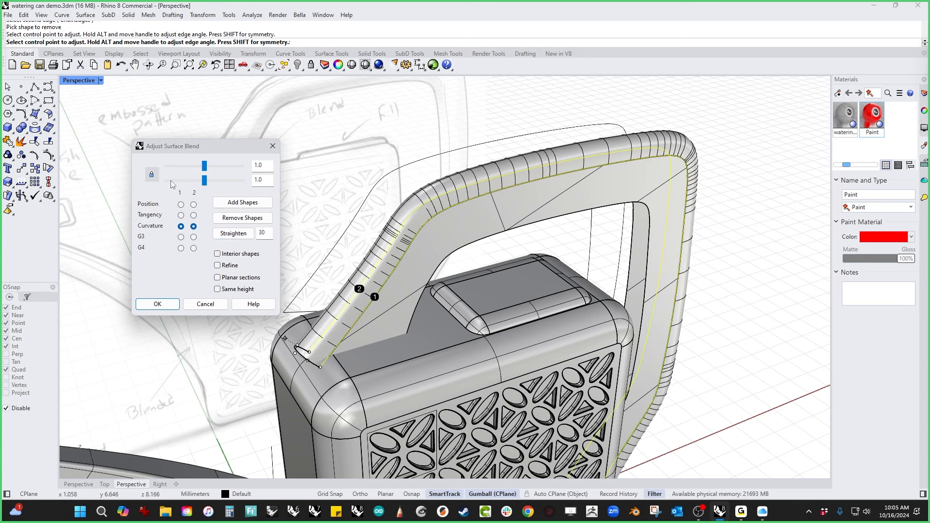
{"action": "left_click_drag", "start_coordinate": [211, 184], "coordinate": [148, 184]}
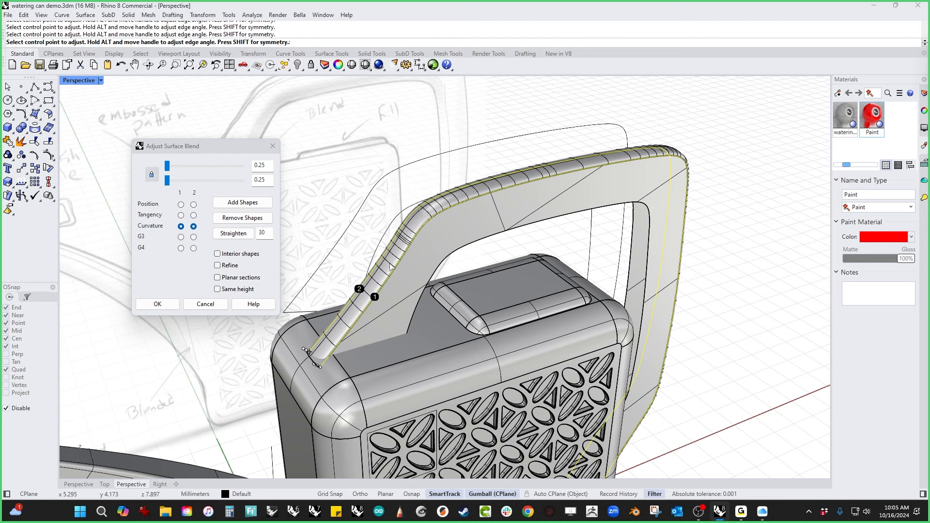
{"action": "left_click", "coordinate": [154, 309]}
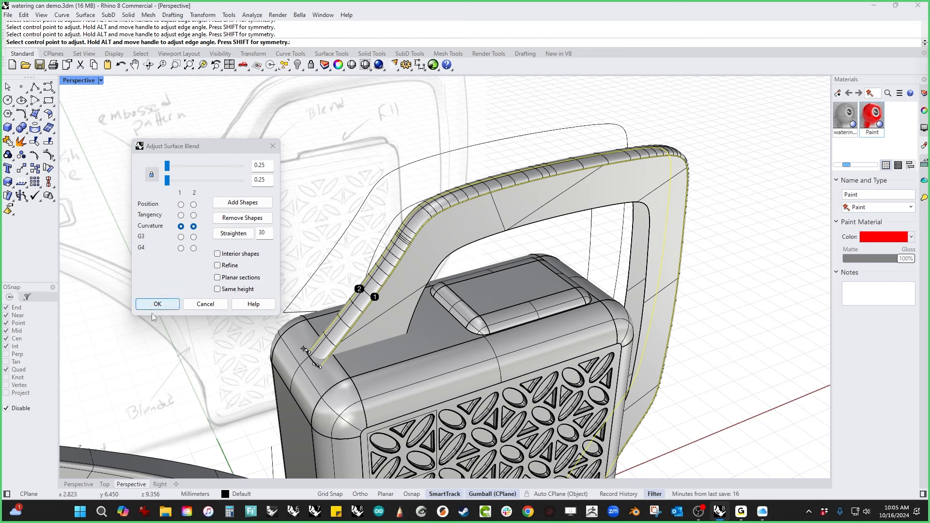
{"action": "left_click", "coordinate": [161, 300]}
Step: Bridge the inner edges of the two bent handle faces with a curvature-continuous blend, with both linked bulge values at 0.369
{"action": "right_click", "coordinate": [283, 243]}
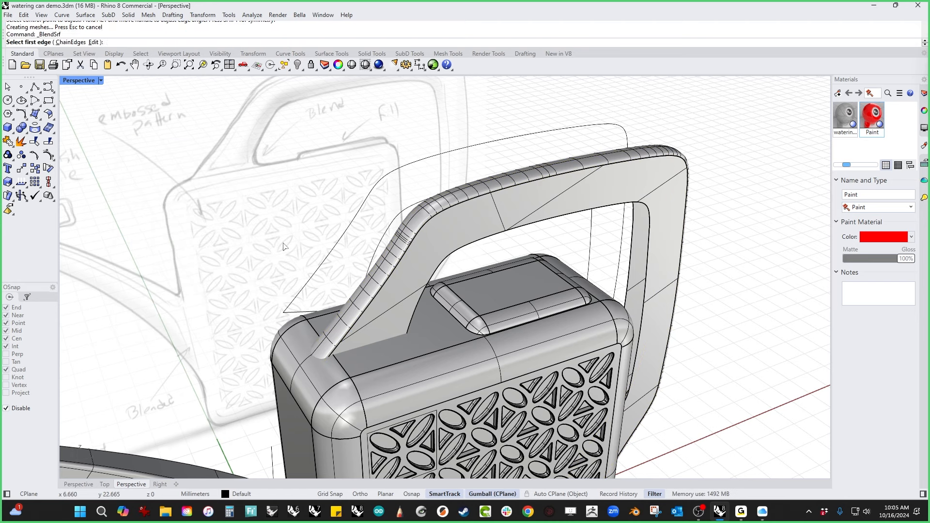
{"action": "left_click", "coordinate": [650, 239]}
{"action": "left_click", "coordinate": [631, 248]}
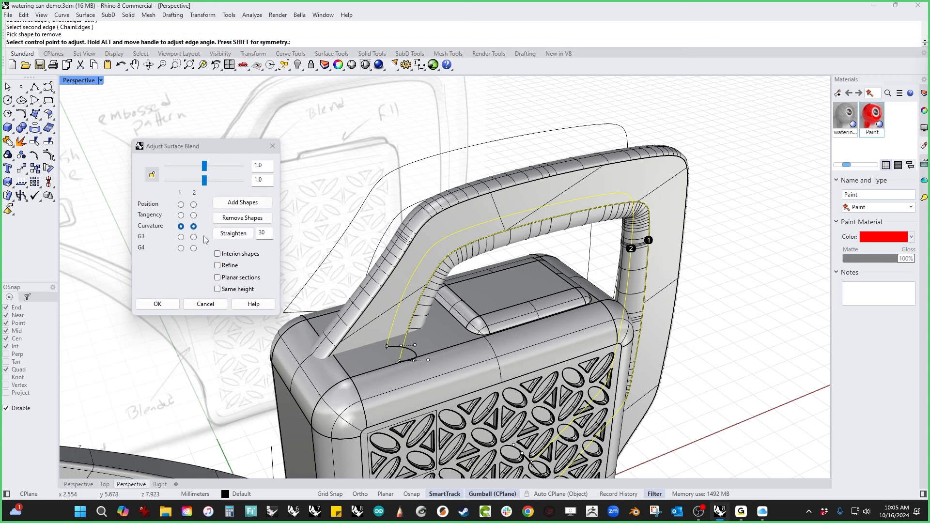
{"action": "left_click", "coordinate": [151, 175]}
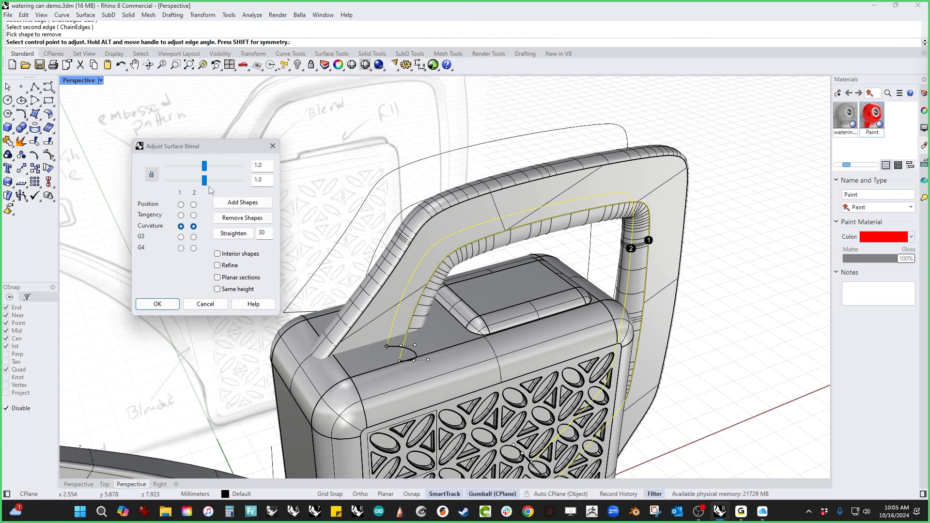
{"action": "left_click_drag", "start_coordinate": [204, 180], "coordinate": [178, 186]}
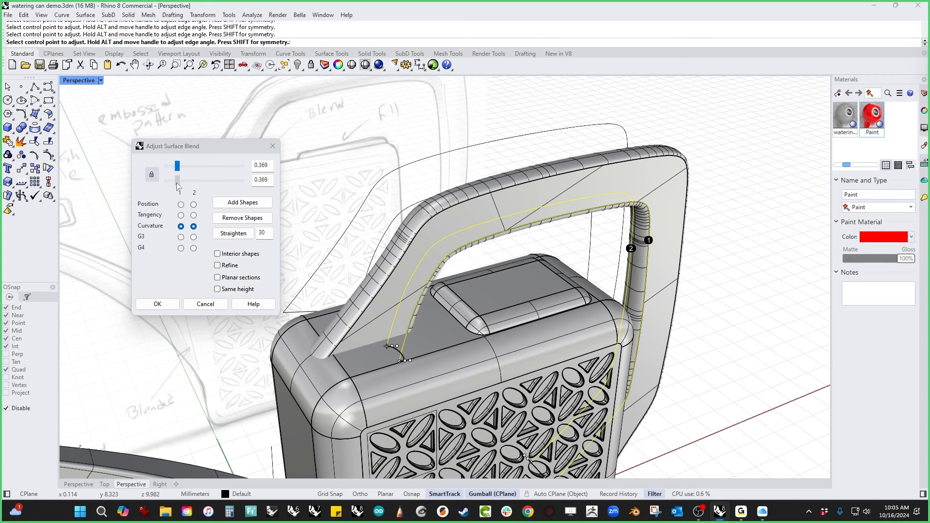
{"action": "left_click", "coordinate": [157, 304]}
Step: Join the handle's side faces and blend surfaces into one closed polysurface
{"action": "right_click_drag", "start_coordinate": [159, 295], "coordinate": [276, 264]}
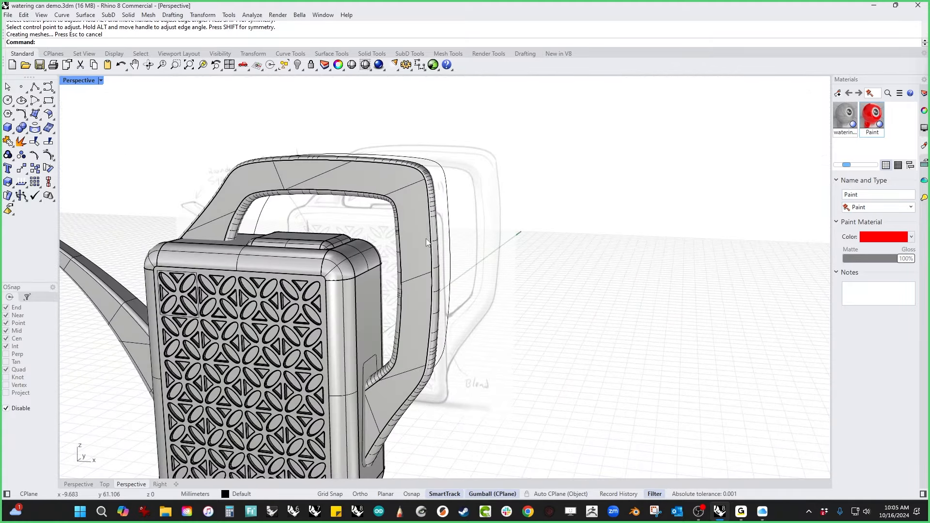
{"action": "left_click", "coordinate": [430, 238]}
{"action": "left_click", "coordinate": [479, 278]}
{"action": "left_click_drag", "start_coordinate": [512, 218], "coordinate": [394, 275]}
{"action": "key", "text": "ctrl+j"}
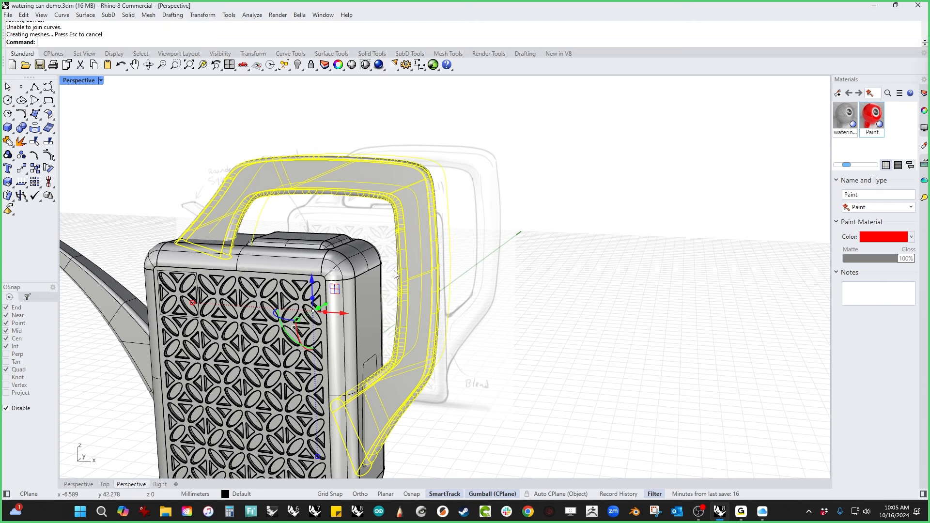
Step: Boolean-union the joined handle with the watering can's body
{"action": "left_click", "coordinate": [370, 312], "text": "shift"}
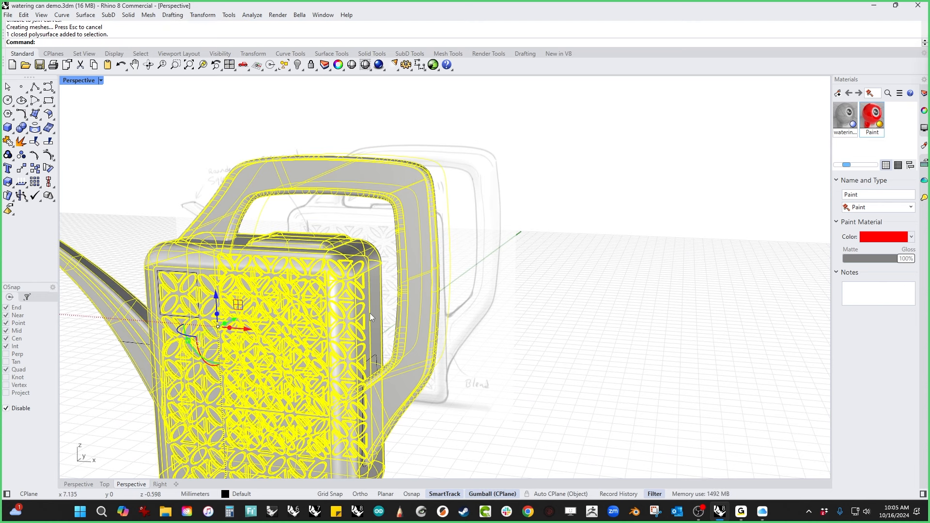
{"action": "left_click", "coordinate": [22, 129]}
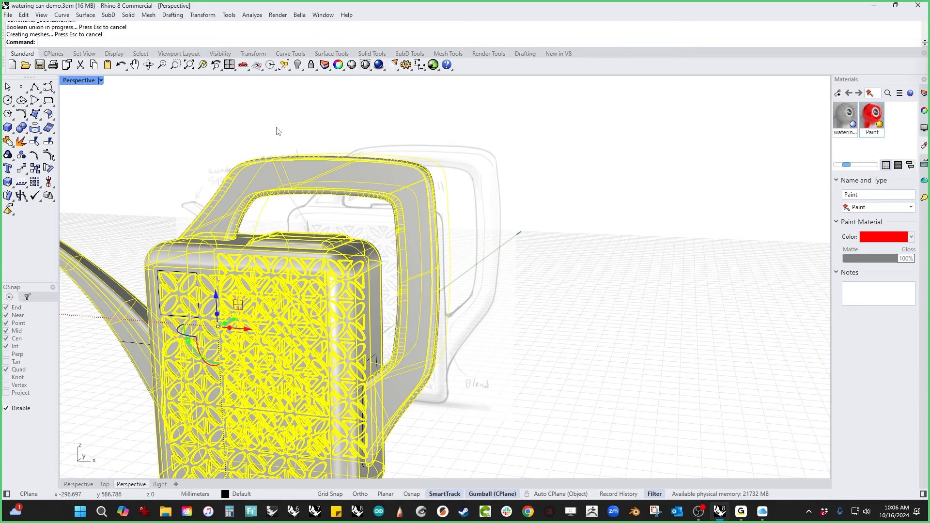
{"action": "left_click", "coordinate": [275, 112]}
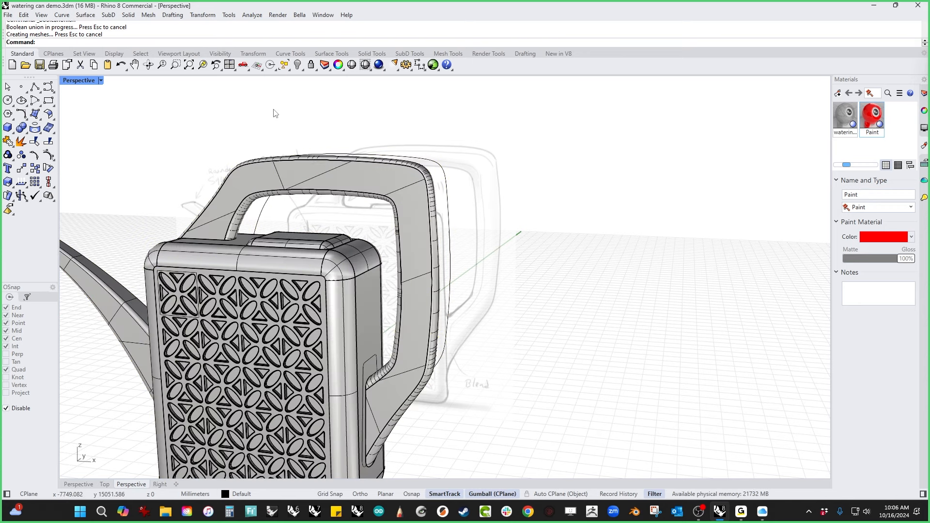
Step: Examine the faces and edge segments where the handle's upper end meets the top of the body
{"action": "right_click_drag", "start_coordinate": [275, 113], "coordinate": [310, 228]}
{"action": "scroll", "coordinate": [367, 283], "scroll_direction": "up", "scroll_amount": 8}
{"action": "scroll", "coordinate": [367, 283], "scroll_direction": "up", "scroll_amount": 4}
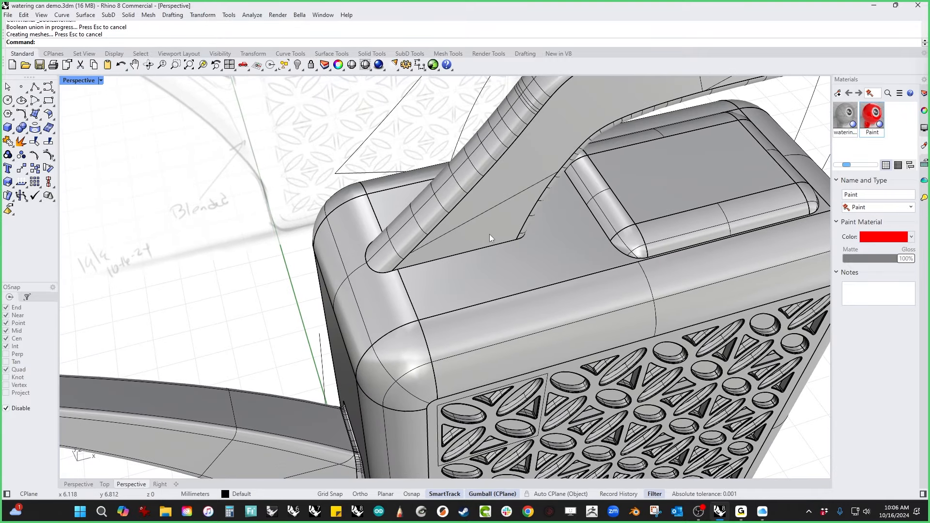
{"action": "scroll", "coordinate": [416, 255], "scroll_direction": "up", "scroll_amount": 5}
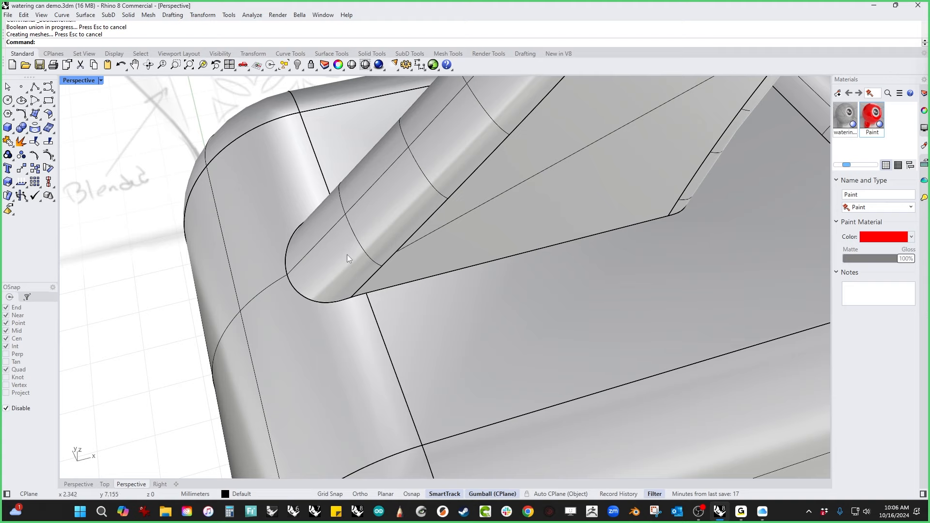
{"action": "left_click", "coordinate": [357, 271], "text": "ctrl+shift"}
{"action": "left_click", "coordinate": [412, 271], "text": "ctrl+shift"}
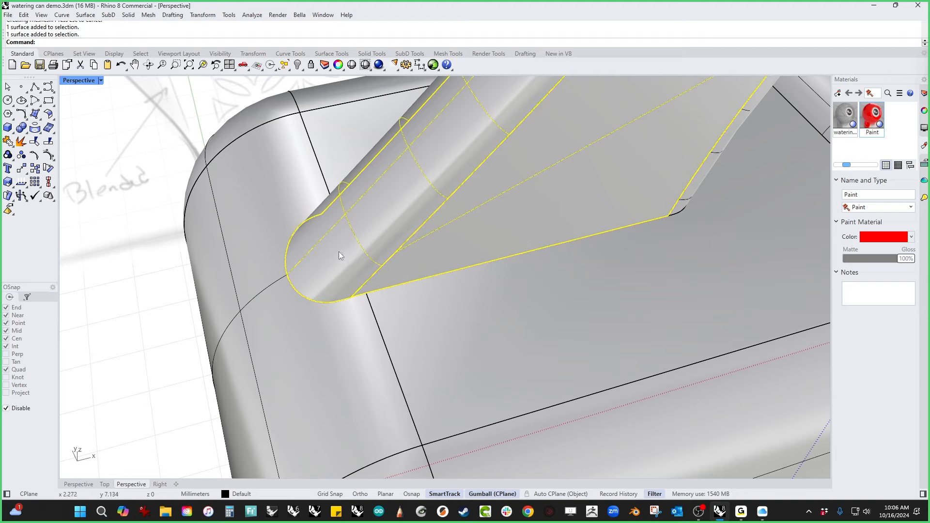
{"action": "key", "text": "Escape"}
{"action": "scroll", "coordinate": [321, 260], "scroll_direction": "down", "scroll_amount": 3}
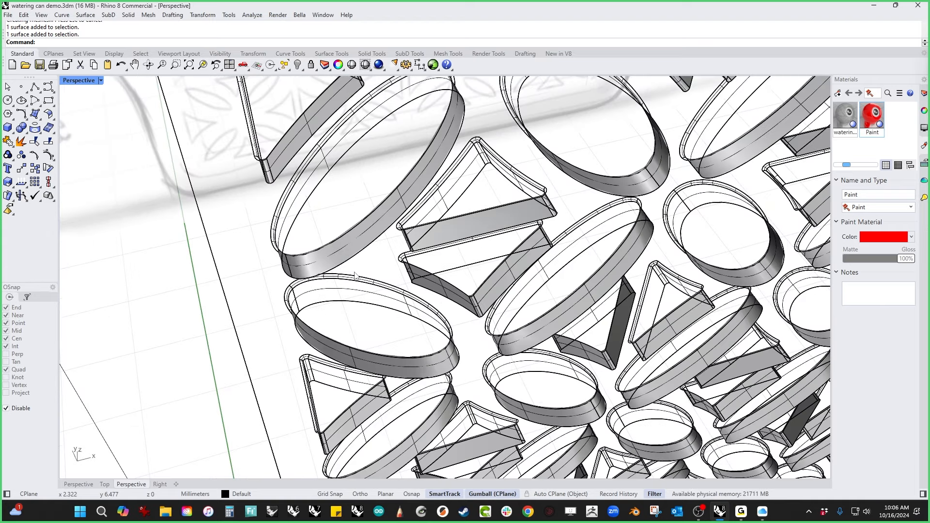
{"action": "scroll", "coordinate": [355, 274], "scroll_direction": "up", "scroll_amount": 3}
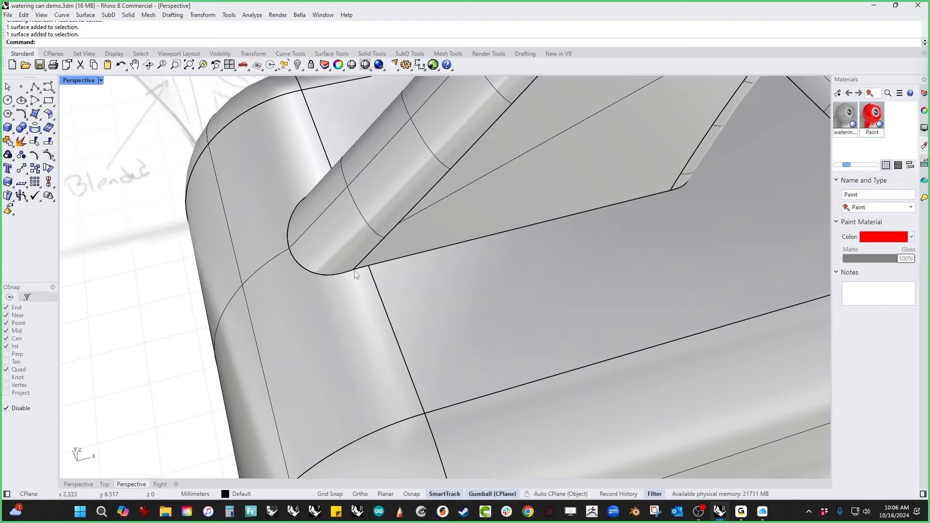
{"action": "scroll", "coordinate": [355, 274], "scroll_direction": "up", "scroll_amount": 2}
{"action": "left_click", "coordinate": [356, 267], "text": "ctrl+shift"}
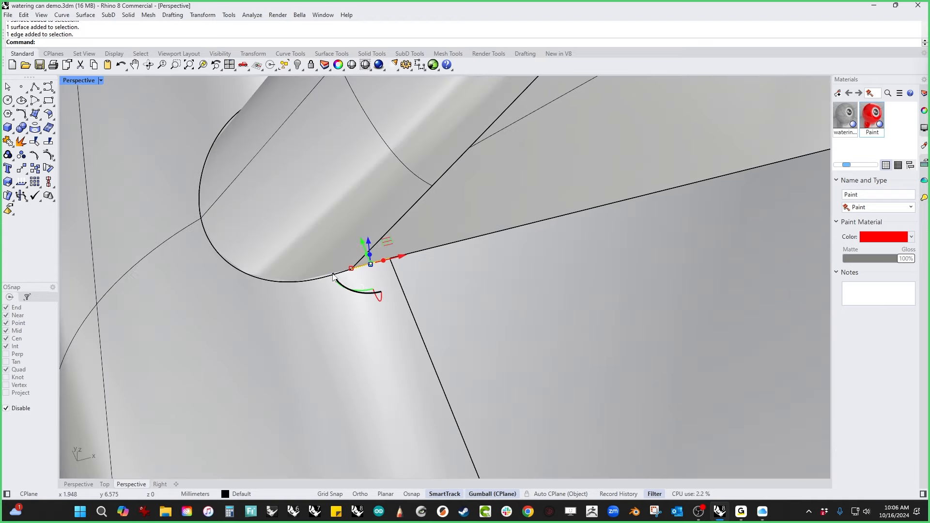
{"action": "left_click", "coordinate": [313, 278], "text": "ctrl+shift"}
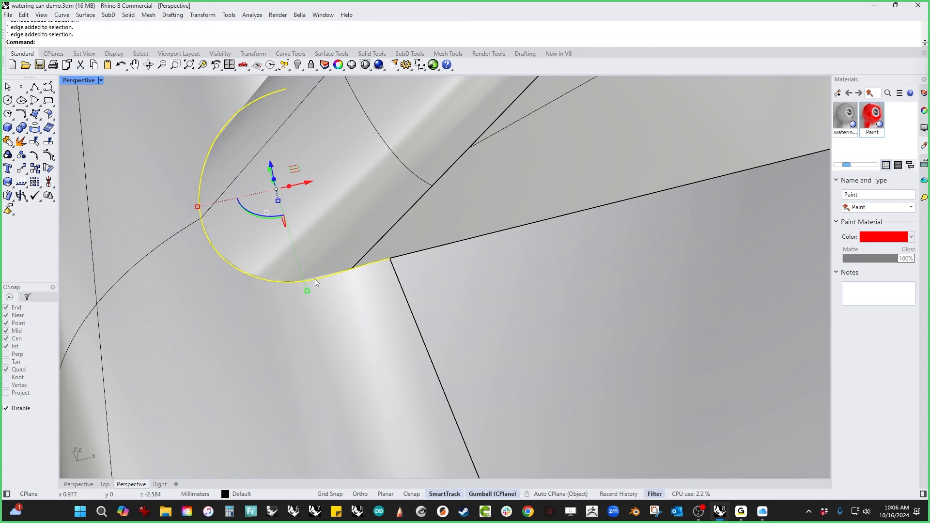
{"action": "key", "text": "Escape"}
{"action": "scroll", "coordinate": [283, 267], "scroll_direction": "down", "scroll_amount": 5}
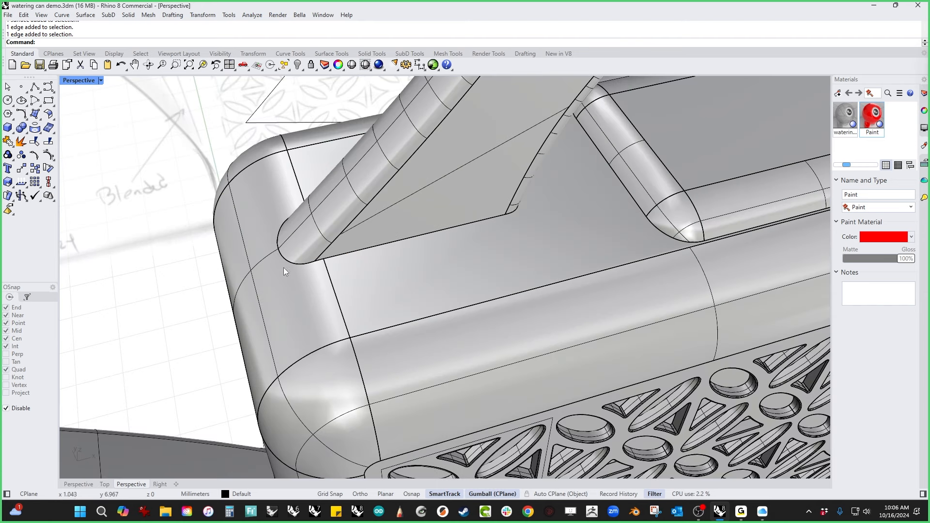
Step: Select the full edge loop where the handle's upper end meets the body's top for an edge blend with radius 1
{"action": "left_click", "coordinate": [27, 140]}
{"action": "left_click", "coordinate": [97, 148]}
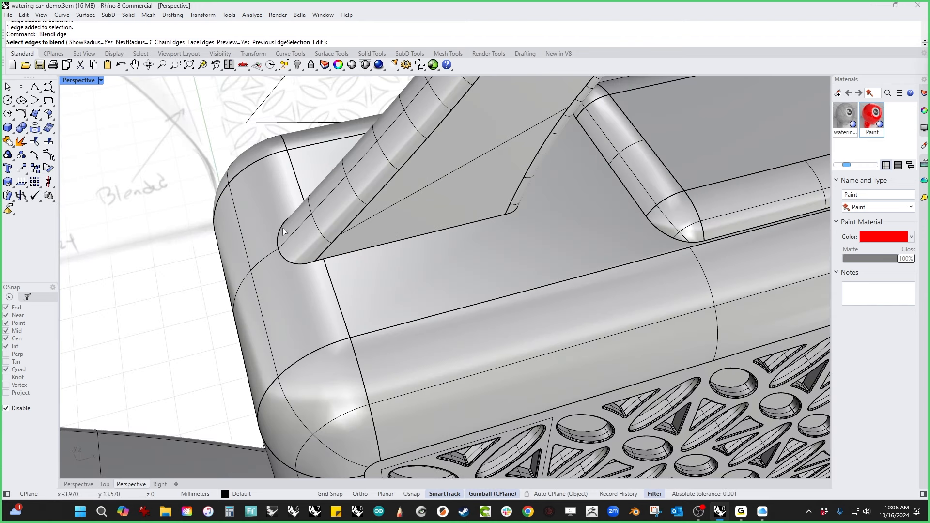
{"action": "left_click", "coordinate": [367, 253]}
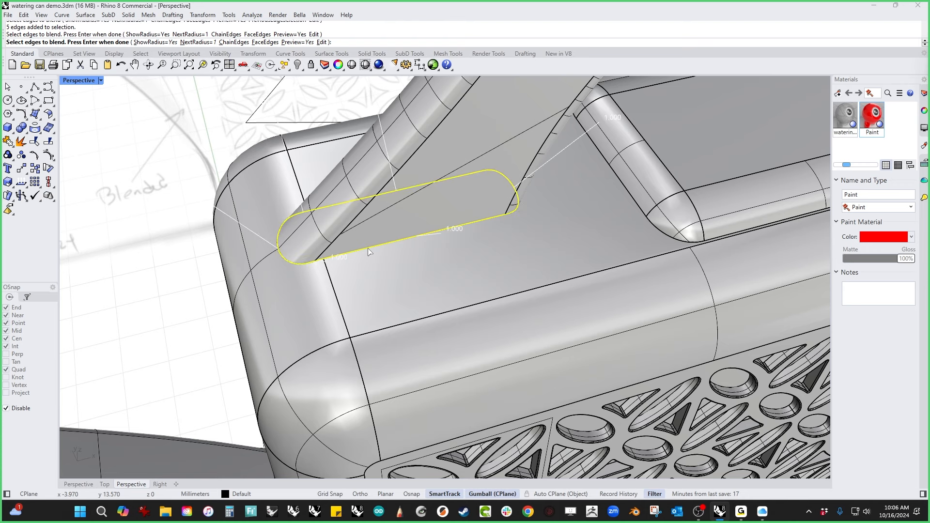
{"action": "key", "text": "Return"}
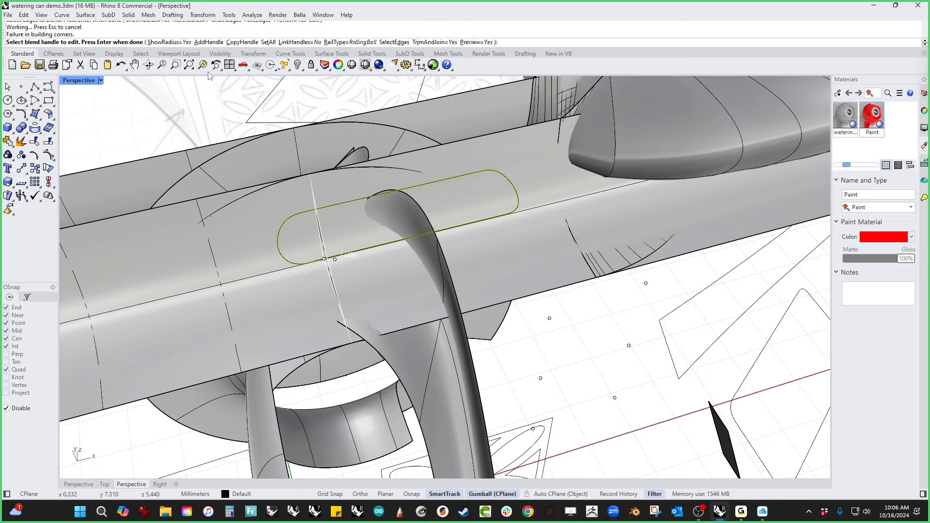
Step: Try a radius of 0.15 for all handles of the edge blend around the handle's upper end
{"action": "left_click", "coordinate": [268, 42]}
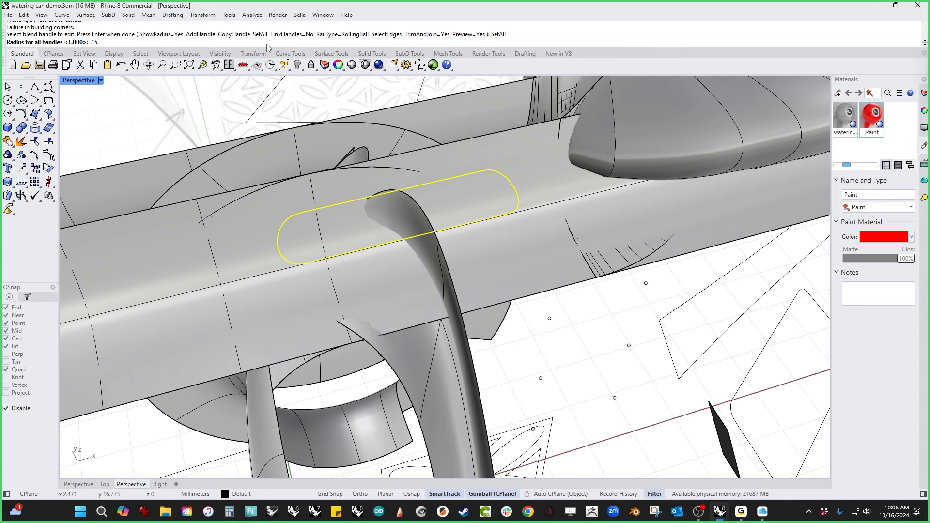
{"action": "type", "text": ".15"}
{"action": "key", "text": "Return"}
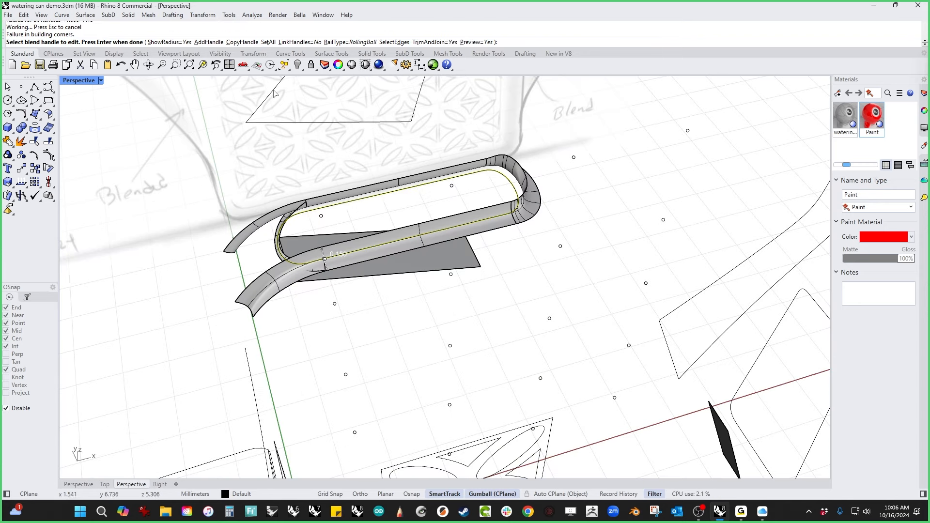
Step: Set all handles of the edge blend around the handle's upper end to a radius of 0.05
{"action": "left_click", "coordinate": [268, 42]}
{"action": "type", "text": "."}
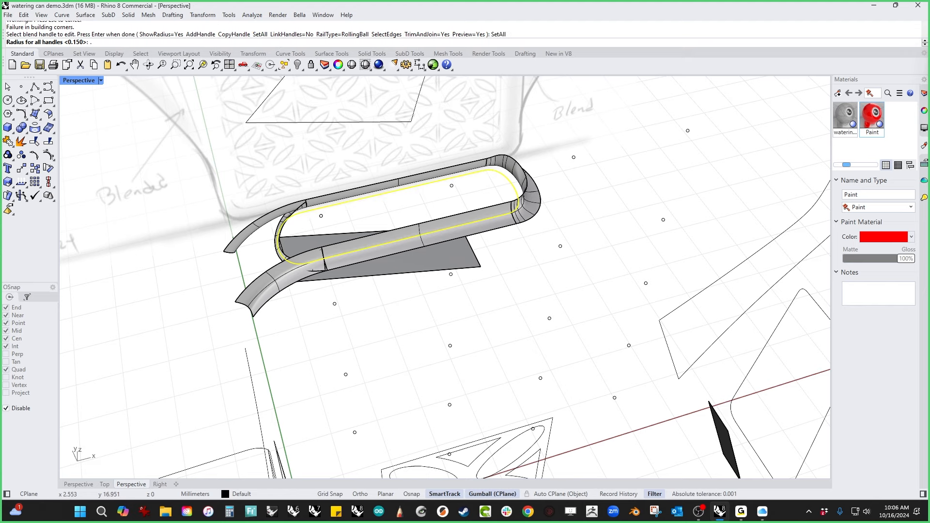
{"action": "type", "text": "05"}
{"action": "key", "text": "Return"}
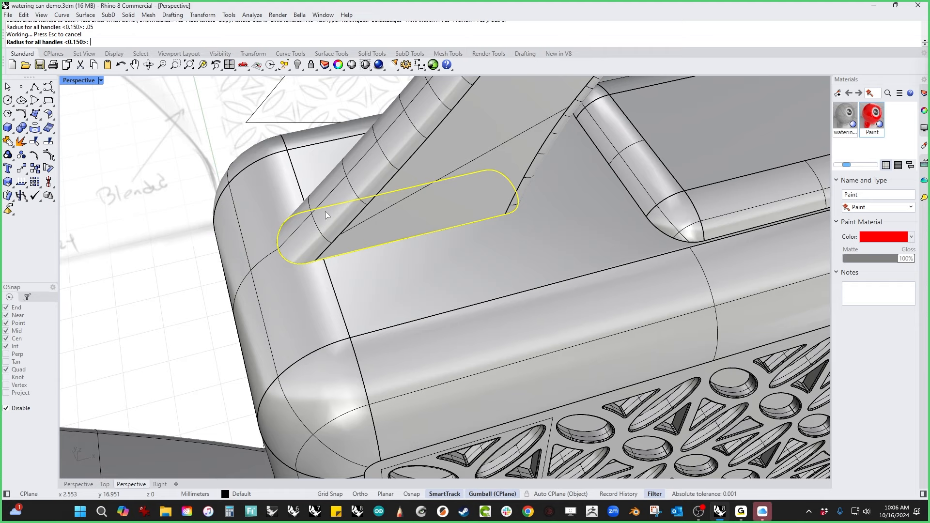
{"action": "key", "text": "Return"}
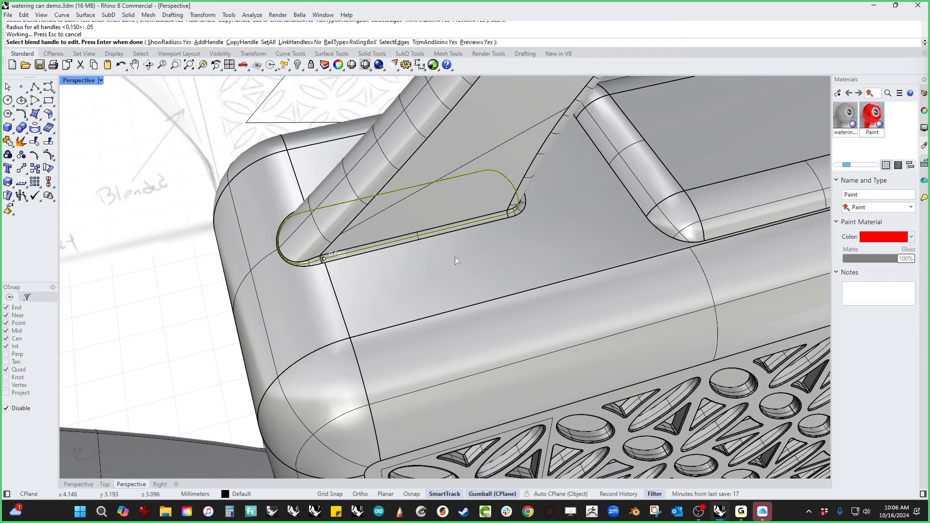
Step: Add a blend handle with radius 0.05 where one straight junction edge meets the rounded corner nearest the raised lid
{"action": "right_click_drag", "start_coordinate": [395, 260], "coordinate": [512, 302]}
{"action": "scroll", "coordinate": [376, 251], "scroll_direction": "up", "scroll_amount": 5}
{"action": "scroll", "coordinate": [380, 265], "scroll_direction": "down", "scroll_amount": 5}
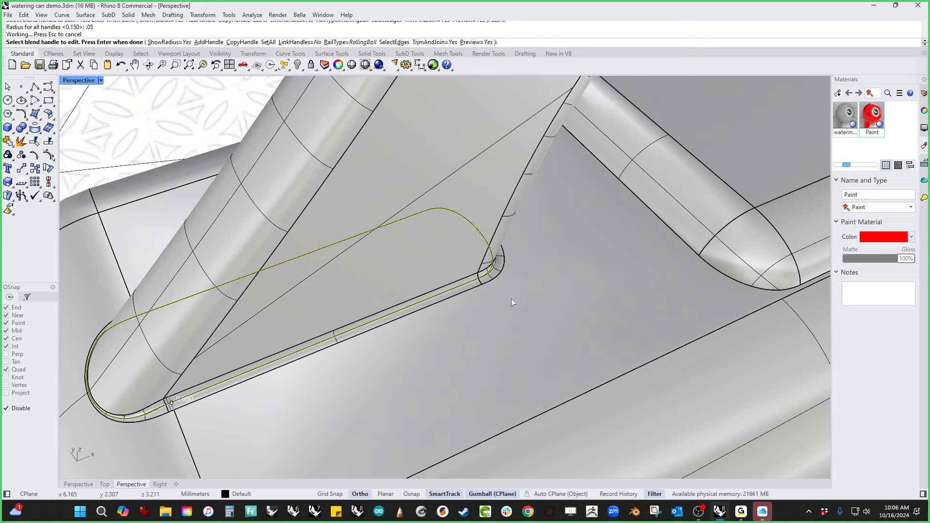
{"action": "right_click_drag", "start_coordinate": [421, 323], "coordinate": [437, 310]}
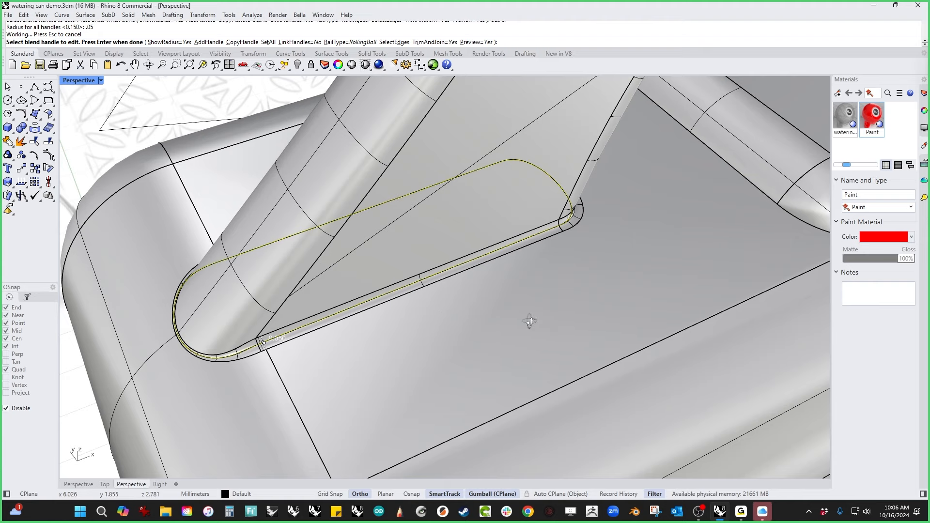
{"action": "right_click_drag", "start_coordinate": [530, 322], "coordinate": [523, 324]}
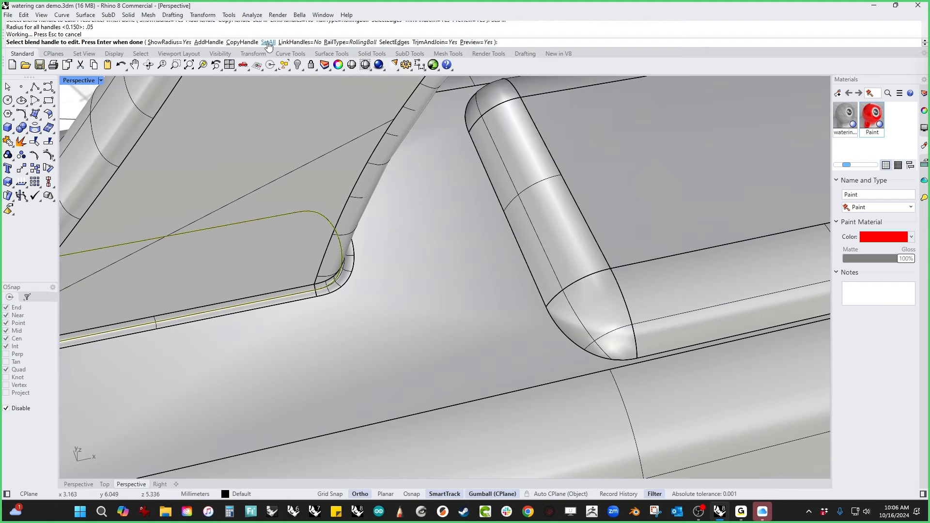
{"action": "left_click", "coordinate": [216, 44]}
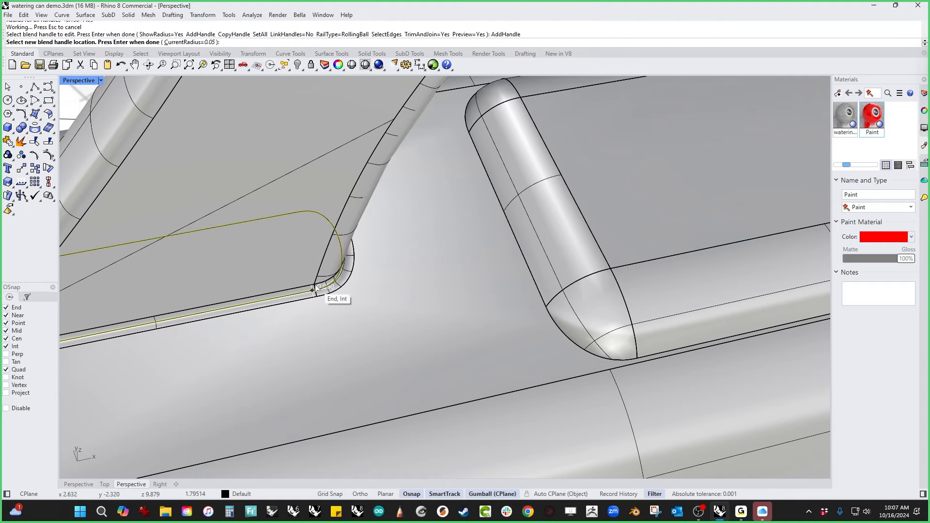
{"action": "key", "text": "alt"}
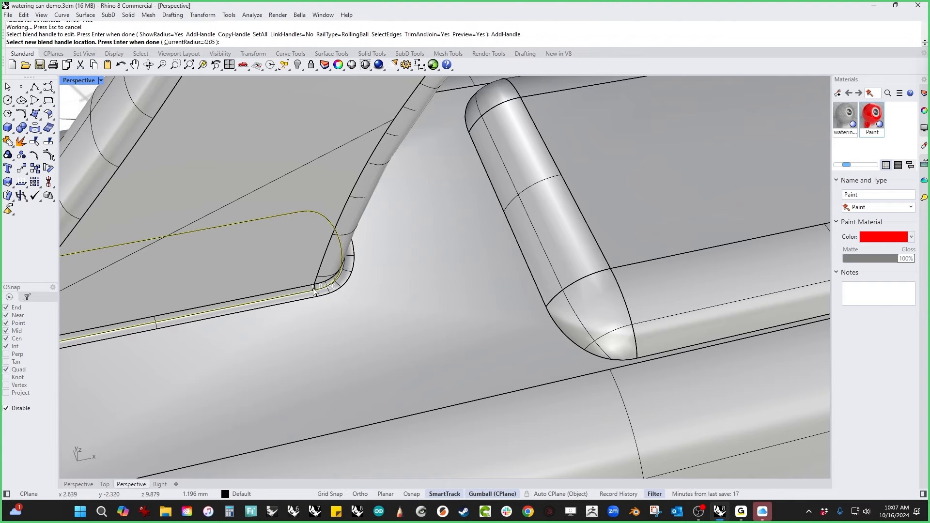
{"action": "scroll", "coordinate": [314, 291], "scroll_direction": "down", "scroll_amount": 4}
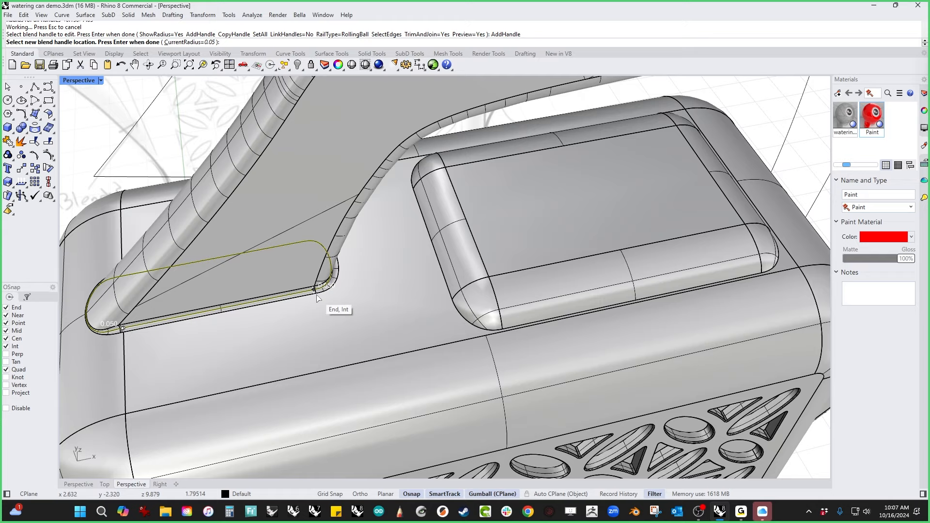
{"action": "left_click", "coordinate": [315, 290]}
Step: Add blend handles with radius 0.05 near both ends of the handle junction's other straight edge
{"action": "right_click_drag", "start_coordinate": [262, 300], "coordinate": [781, 243]}
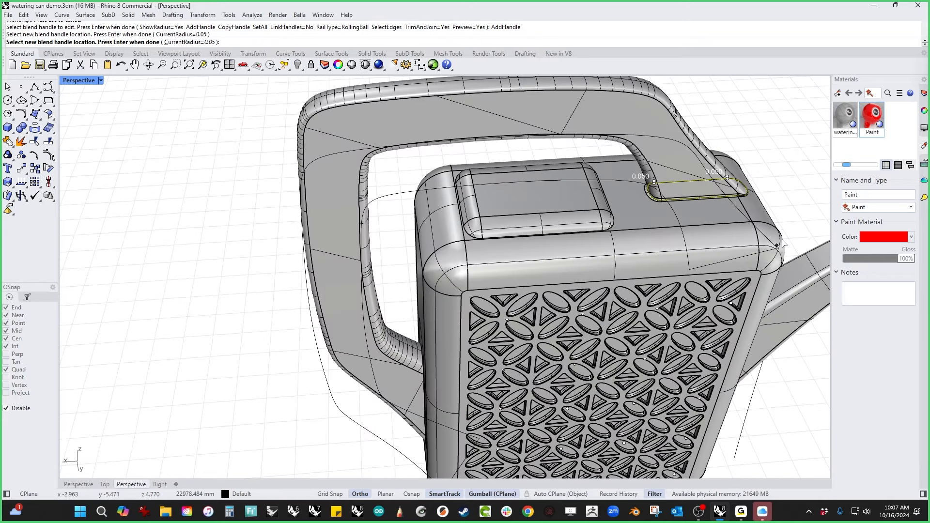
{"action": "scroll", "coordinate": [781, 244], "scroll_direction": "up", "scroll_amount": 4}
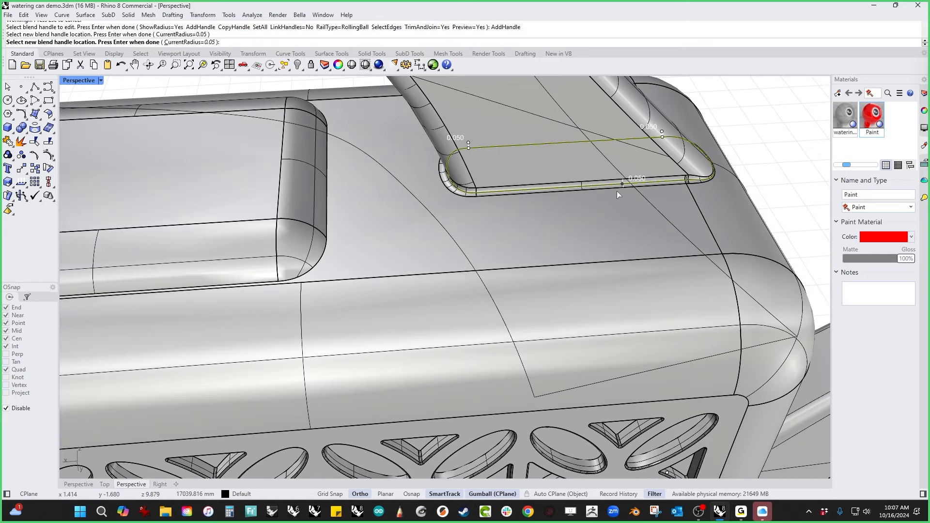
{"action": "left_click", "coordinate": [478, 191]}
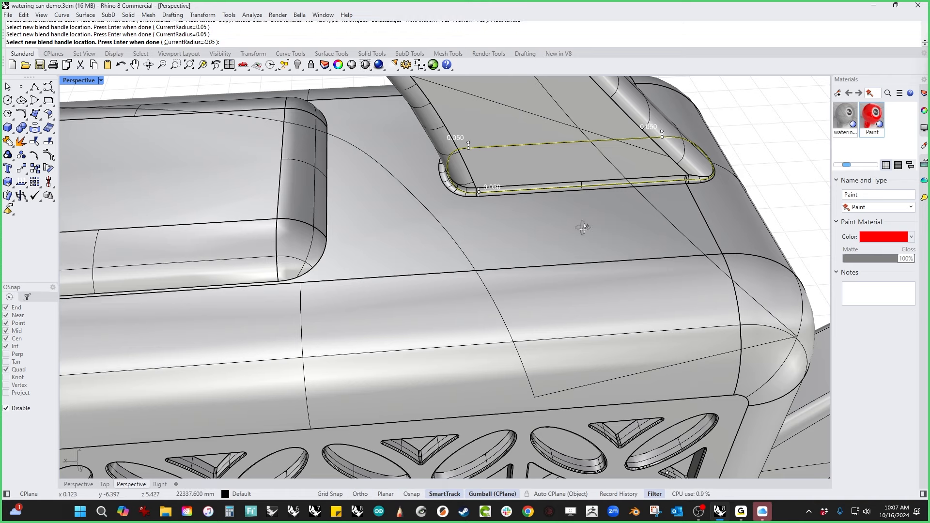
{"action": "scroll", "coordinate": [586, 225], "scroll_direction": "down", "scroll_amount": 2}
{"action": "scroll", "coordinate": [562, 231], "scroll_direction": "up", "scroll_amount": 5}
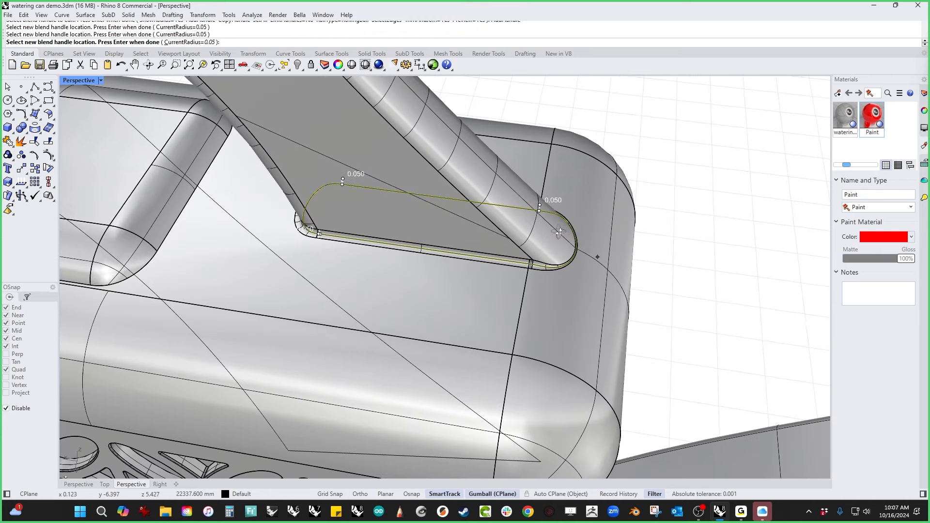
{"action": "right_click_drag", "start_coordinate": [560, 233], "coordinate": [597, 274]}
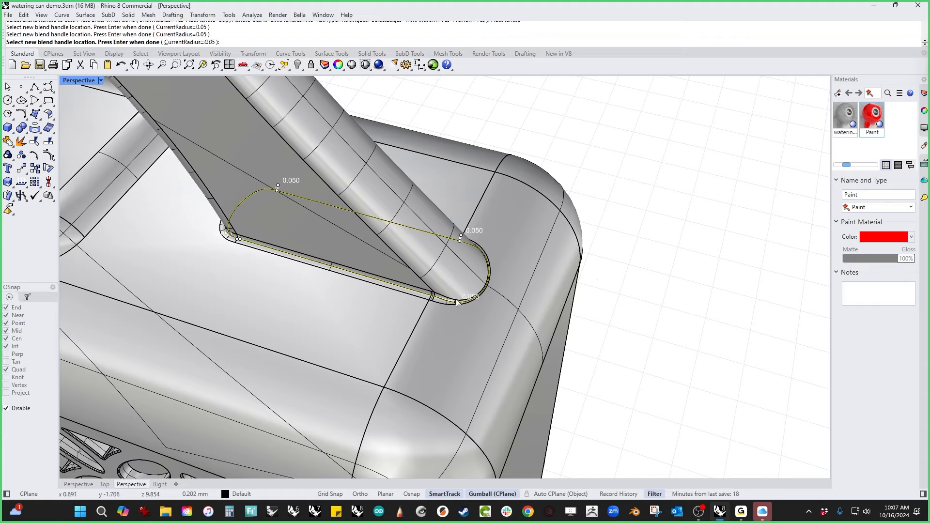
{"action": "left_click", "coordinate": [431, 295], "text": "alt"}
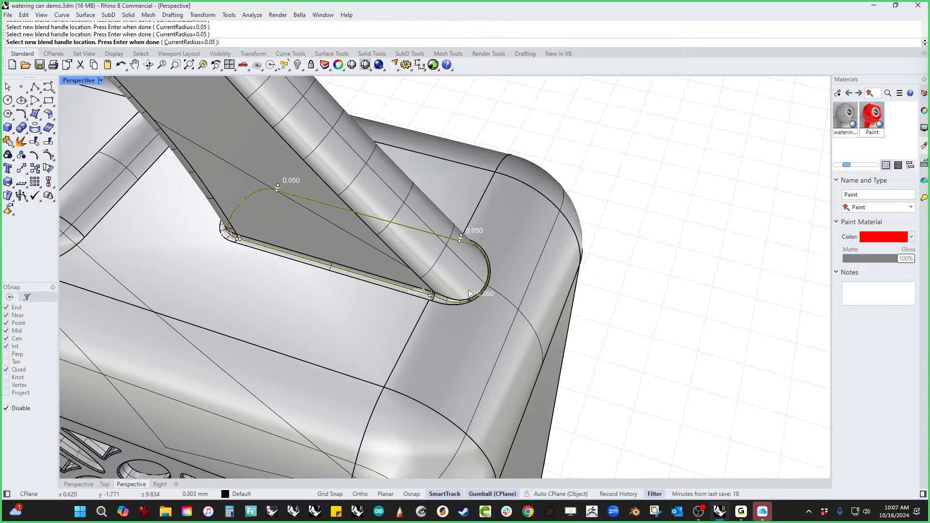
{"action": "right_click", "coordinate": [481, 277]}
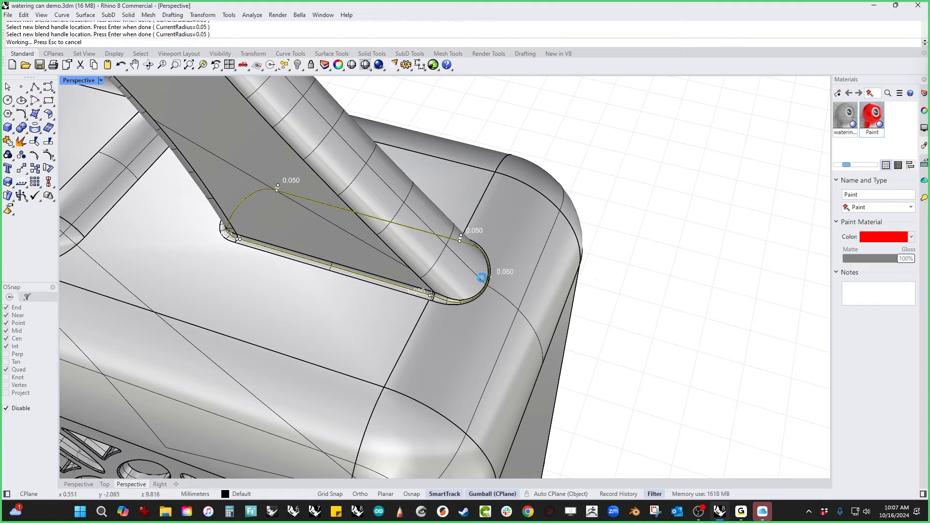
{"action": "right_click", "coordinate": [429, 298]}
Step: Try radii of 1 and 0.1 for the blend handle beside the rounded outer end of the handle junction
{"action": "scroll", "coordinate": [428, 297], "scroll_direction": "up", "scroll_amount": 5}
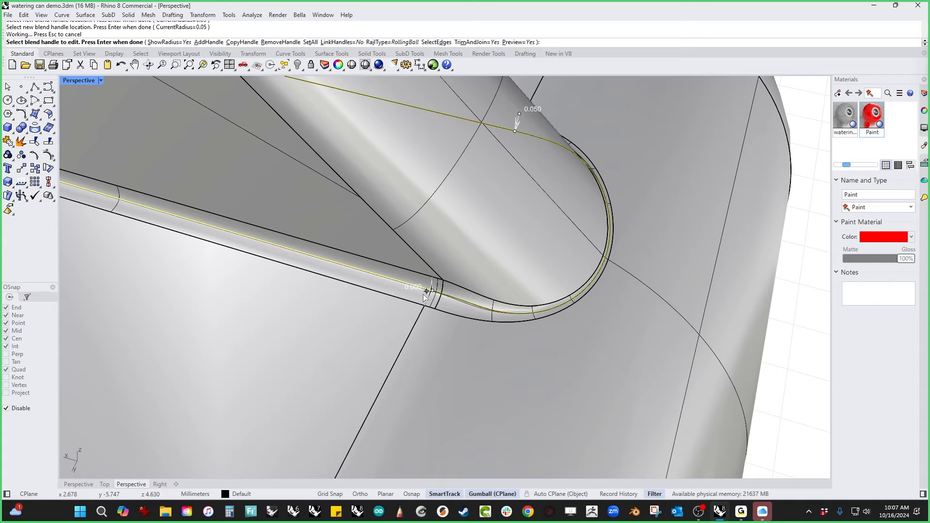
{"action": "left_click", "coordinate": [425, 292]}
{"action": "type", "text": "1"}
{"action": "key", "text": "Return"}
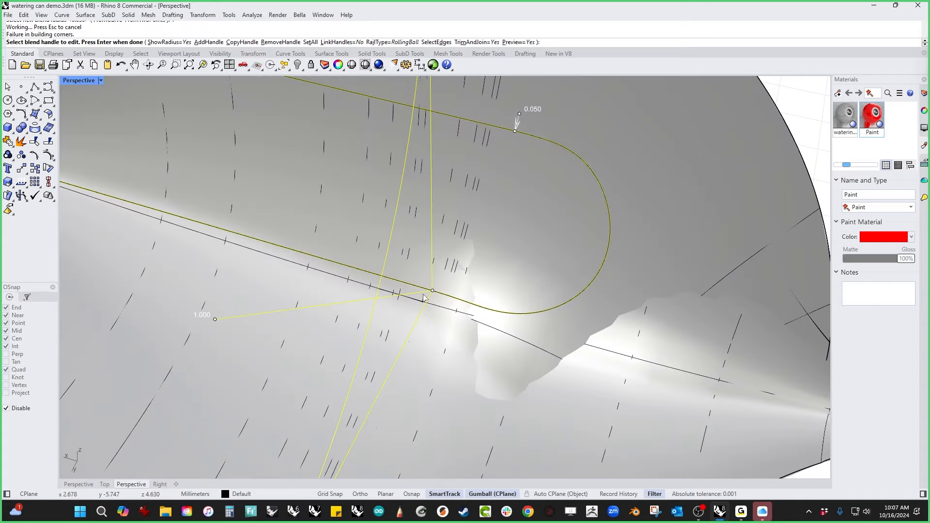
{"action": "left_click", "coordinate": [215, 319]}
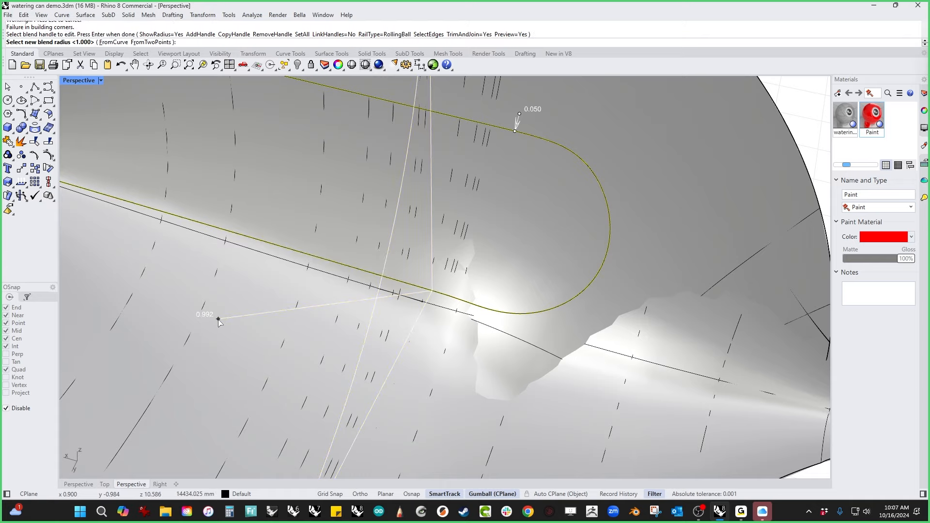
{"action": "type", "text": ".1"}
{"action": "key", "text": "Return"}
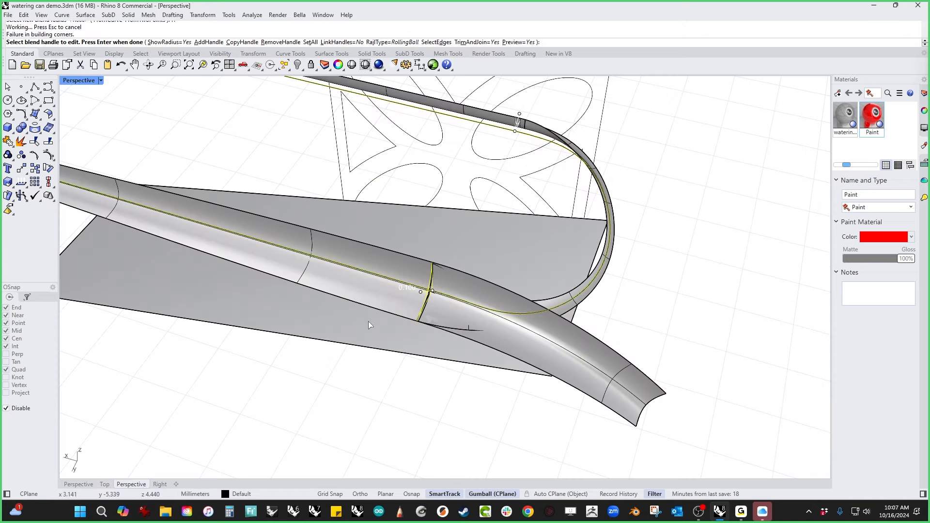
Step: Try a freehand radius slightly under 0.1 for that blend handle and end the edge blend command
{"action": "right_click_drag", "start_coordinate": [488, 322], "coordinate": [476, 334]}
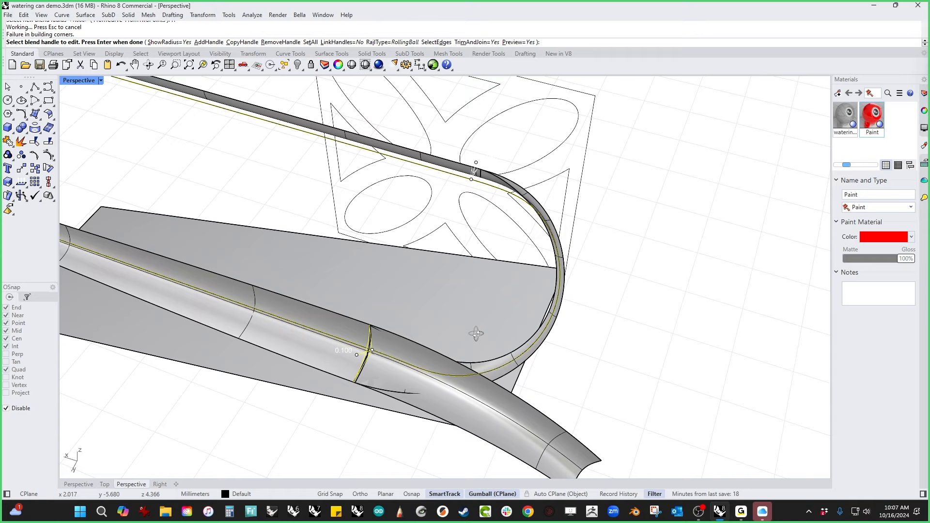
{"action": "left_click", "coordinate": [358, 354]}
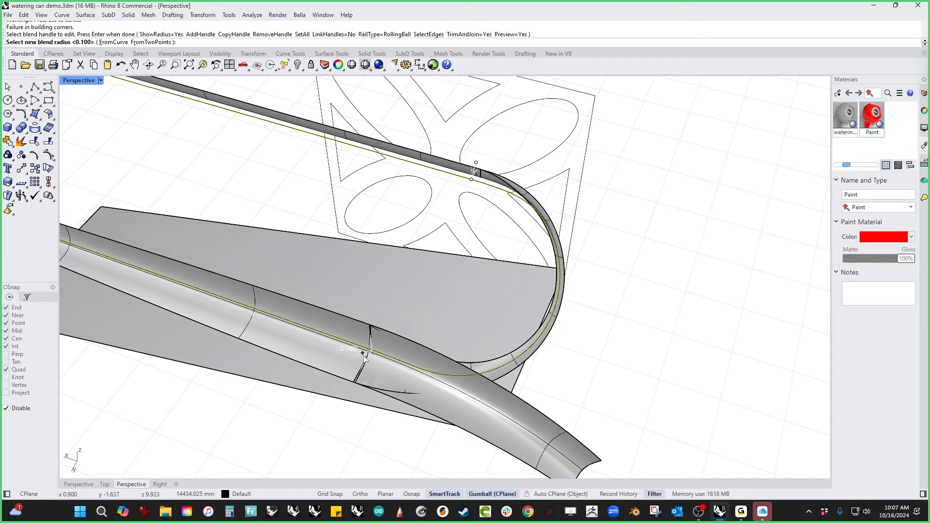
{"action": "left_click", "coordinate": [364, 354]}
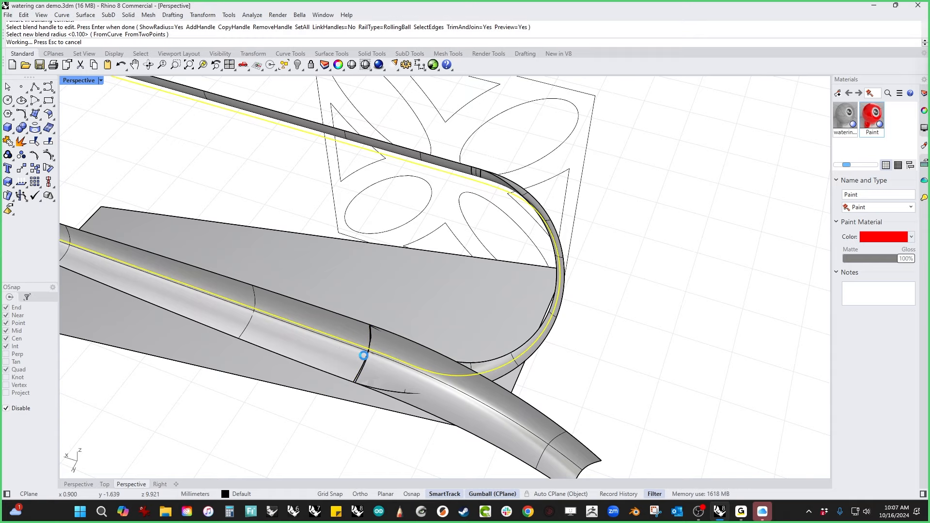
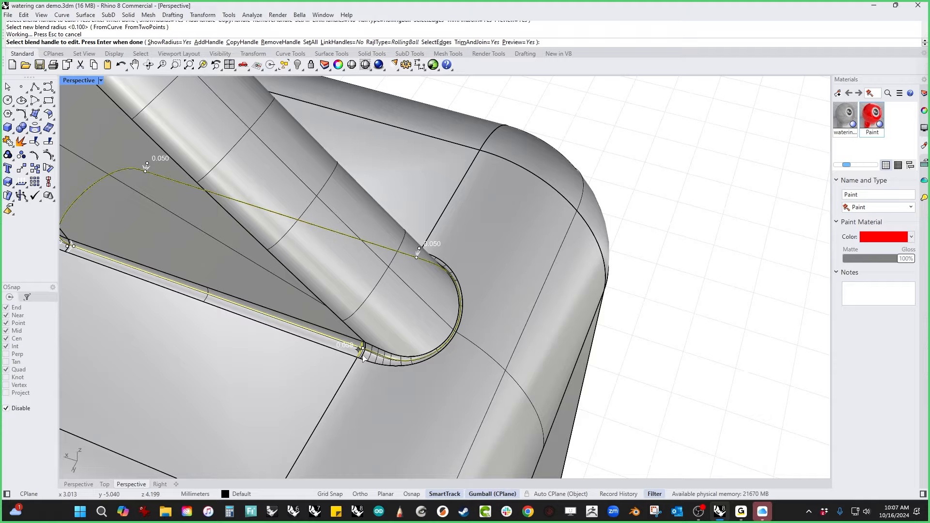
{"action": "scroll", "coordinate": [358, 349], "scroll_direction": "up", "scroll_amount": 2}
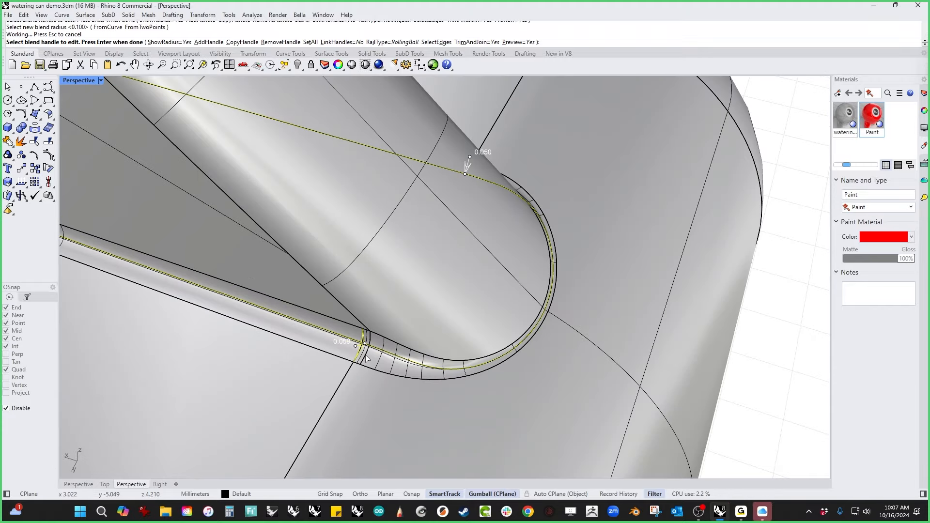
{"action": "scroll", "coordinate": [437, 336], "scroll_direction": "down", "scroll_amount": 8}
{"action": "right_click_drag", "start_coordinate": [434, 362], "coordinate": [456, 363]}
{"action": "right_click", "coordinate": [455, 361]}
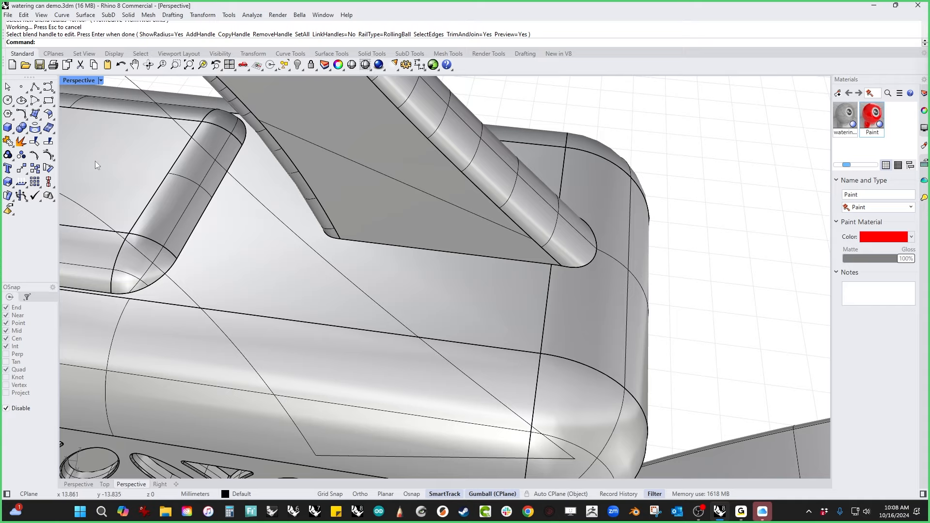
Step: Duplicate the edge loop where the handle's upper end meets the body's top and join the copies into one closed curve
{"action": "left_click", "coordinate": [34, 129]}
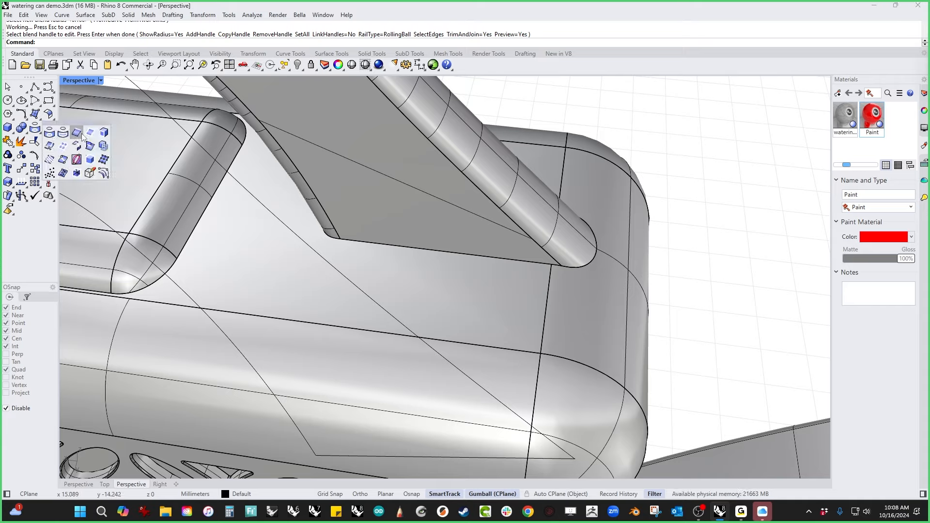
{"action": "left_click", "coordinate": [78, 133]}
{"action": "left_click", "coordinate": [421, 251]}
{"action": "key", "text": "Return"}
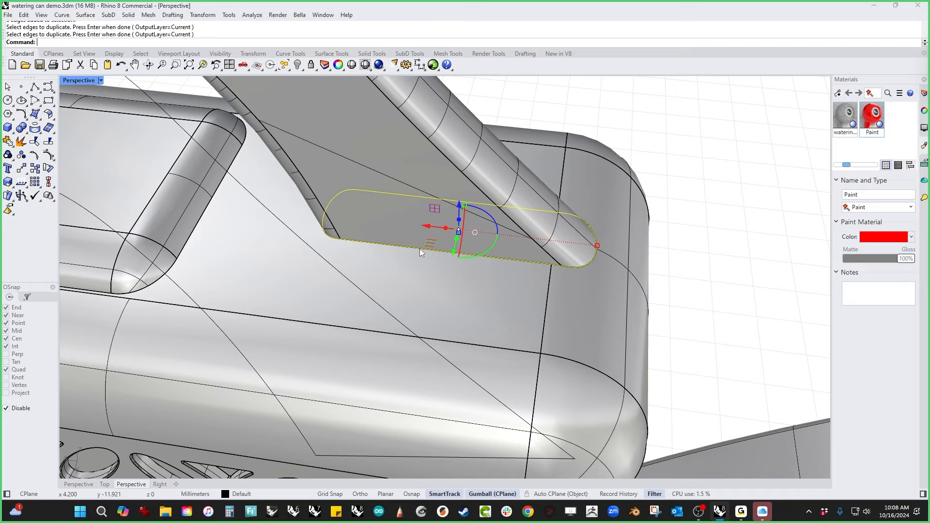
{"action": "key", "text": "ctrl+j"}
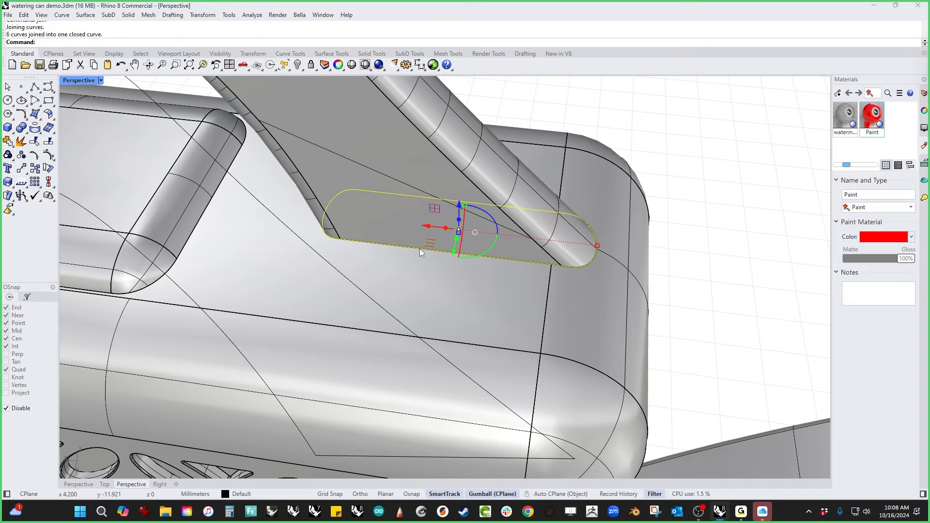
Step: Create a thin closed pipe along the joined junction curve, setting a single radius freehand
{"action": "left_click", "coordinate": [8, 128]}
{"action": "left_click", "coordinate": [50, 160]}
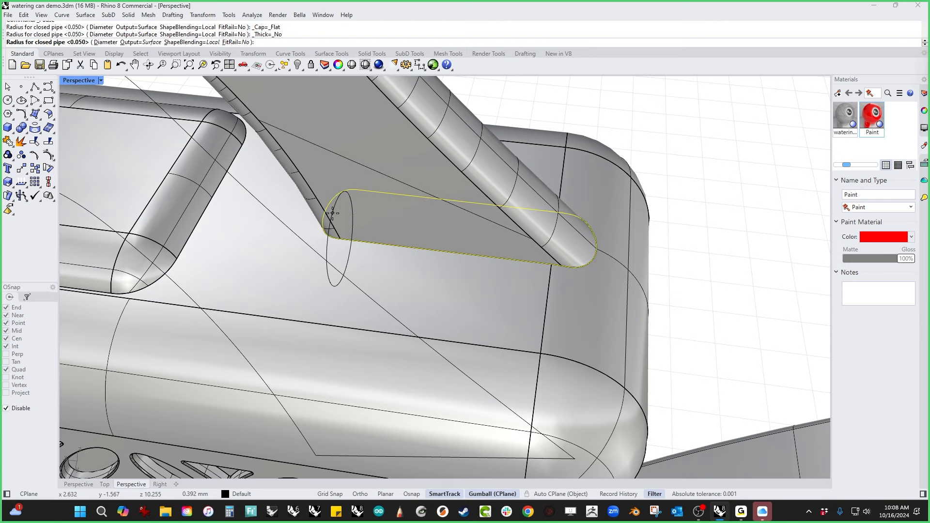
{"action": "scroll", "coordinate": [335, 236], "scroll_direction": "up", "scroll_amount": 3}
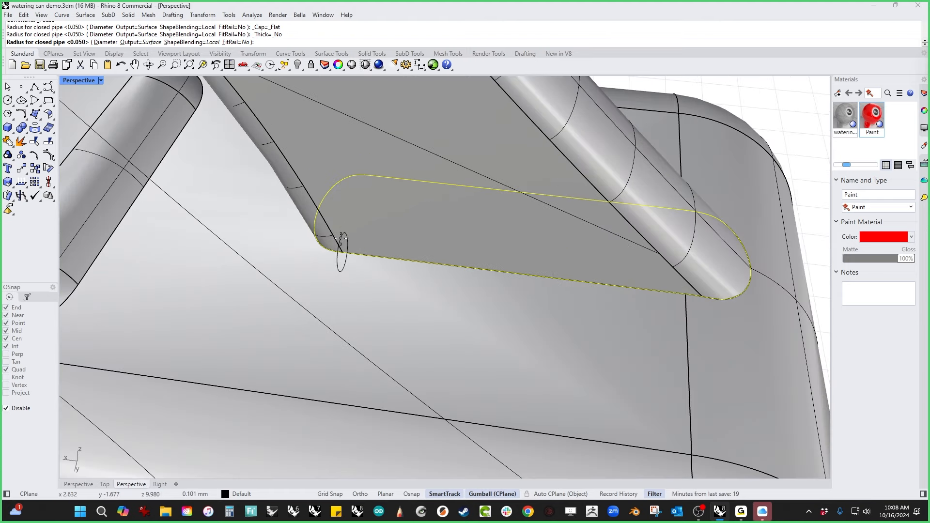
{"action": "left_click", "coordinate": [341, 252]}
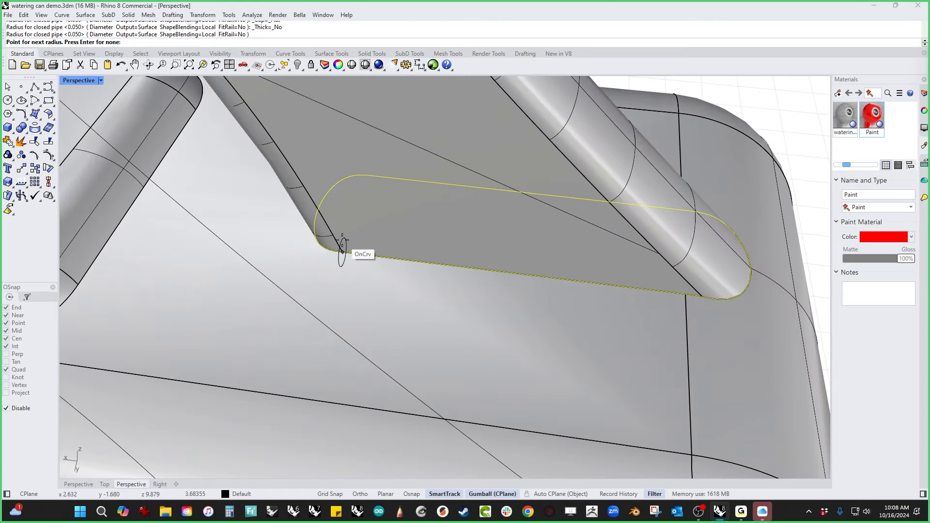
{"action": "key", "text": "Return"}
Step: Start a trim with the pipe around the handle's upper junction as the cutting object
{"action": "scroll", "coordinate": [560, 269], "scroll_direction": "down", "scroll_amount": 6}
{"action": "right_click_drag", "start_coordinate": [561, 270], "coordinate": [456, 305]}
{"action": "right_click_drag", "start_coordinate": [455, 305], "coordinate": [408, 360]}
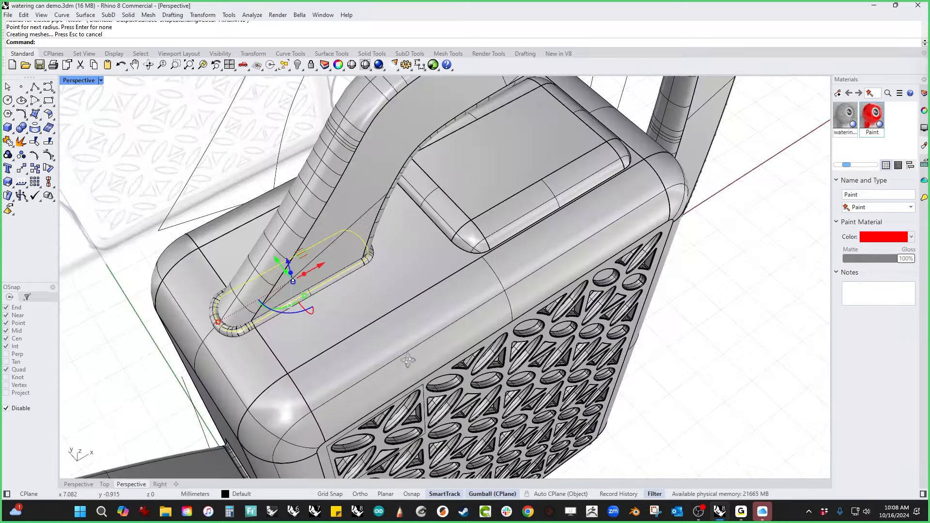
{"action": "scroll", "coordinate": [383, 248], "scroll_direction": "up", "scroll_amount": 6}
{"action": "right_click_drag", "start_coordinate": [383, 248], "coordinate": [315, 272]}
{"action": "right_click_drag", "start_coordinate": [393, 208], "coordinate": [368, 310], "text": "shift"}
{"action": "key", "text": "Escape"}
{"action": "middle_click", "coordinate": [358, 358]}
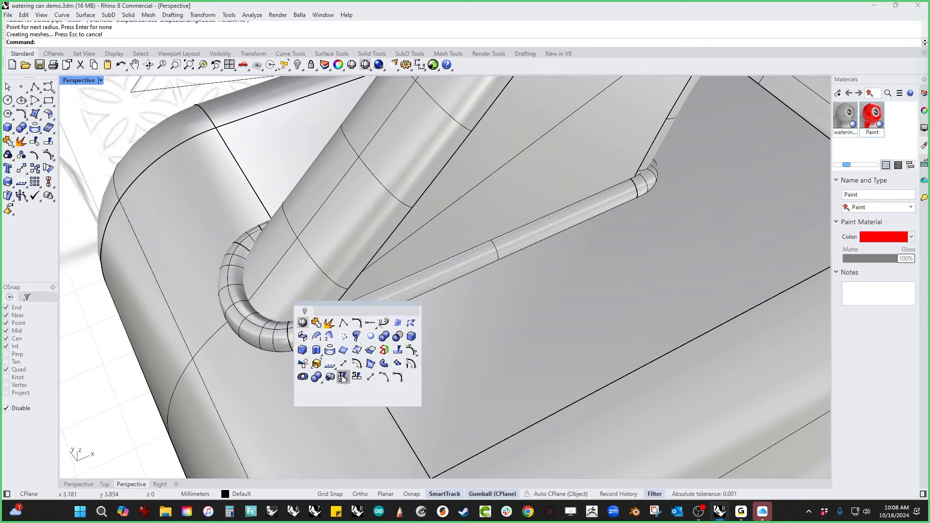
{"action": "left_click", "coordinate": [33, 143]}
{"action": "left_click", "coordinate": [286, 338]}
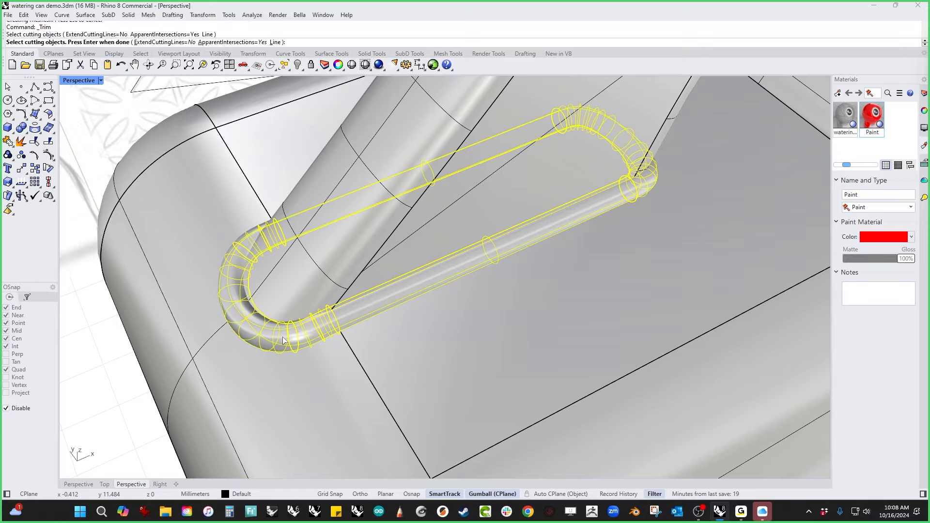
Step: Trim away the strip of the can's top lying inside the pipe around the handle base, picking it in wireframe display
{"action": "key", "text": "Return"}
{"action": "middle_click", "coordinate": [288, 334]}
{"action": "left_click", "coordinate": [272, 309]}
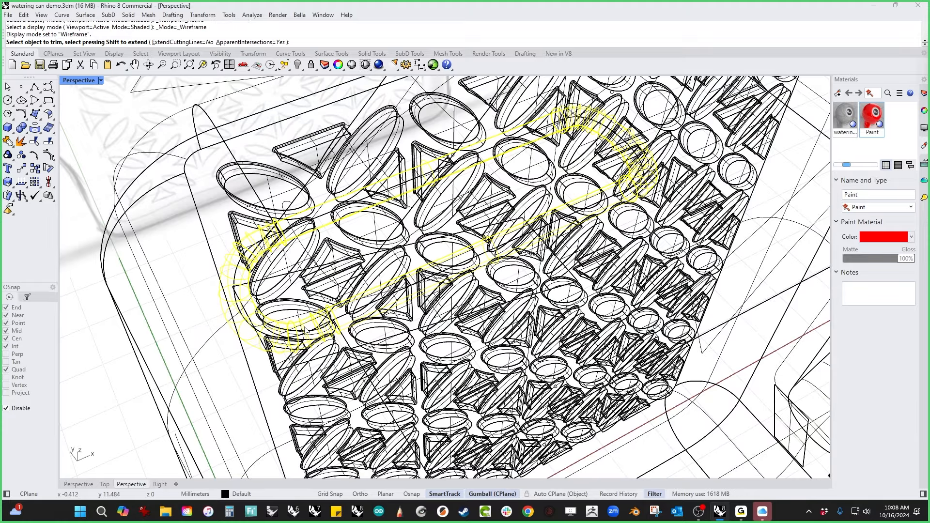
{"action": "right_click_drag", "start_coordinate": [273, 314], "coordinate": [211, 334]}
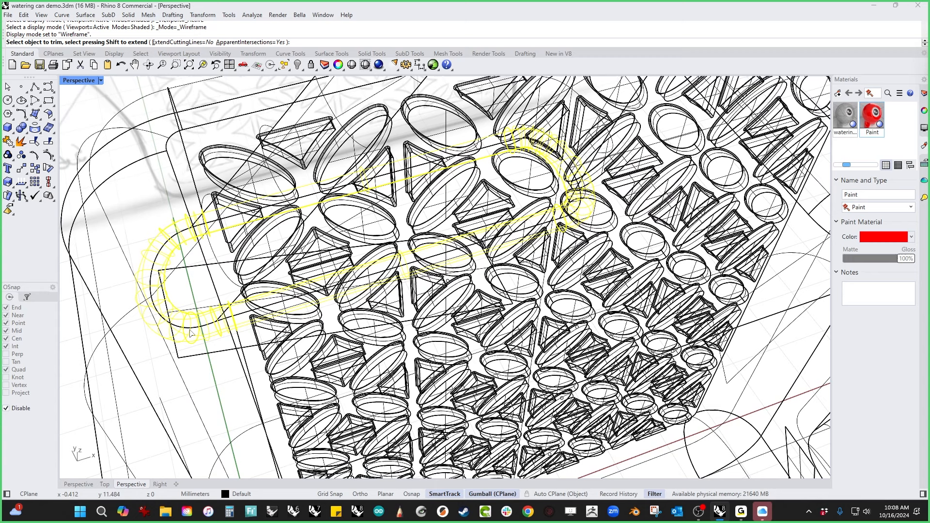
{"action": "left_click", "coordinate": [172, 323]}
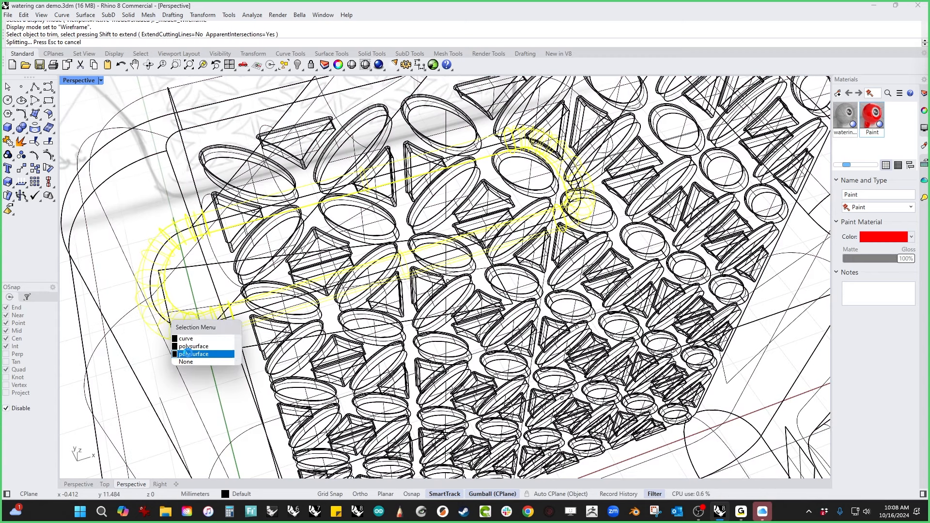
{"action": "left_click", "coordinate": [191, 354]}
{"action": "left_click", "coordinate": [179, 337]}
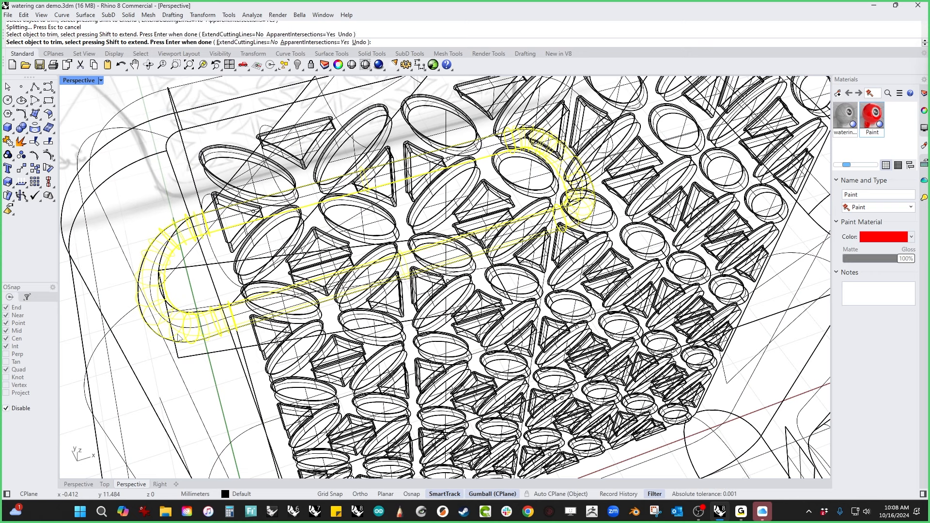
{"action": "key", "text": "Return"}
Step: Set the viewport to Shaded display and delete the pipe around the handle base
{"action": "left_click", "coordinate": [79, 81]}
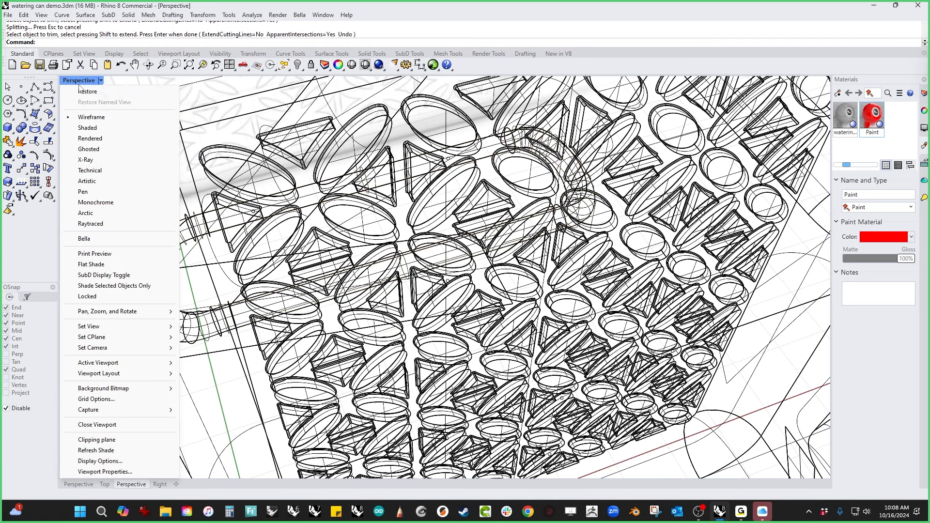
{"action": "left_click", "coordinate": [87, 127]}
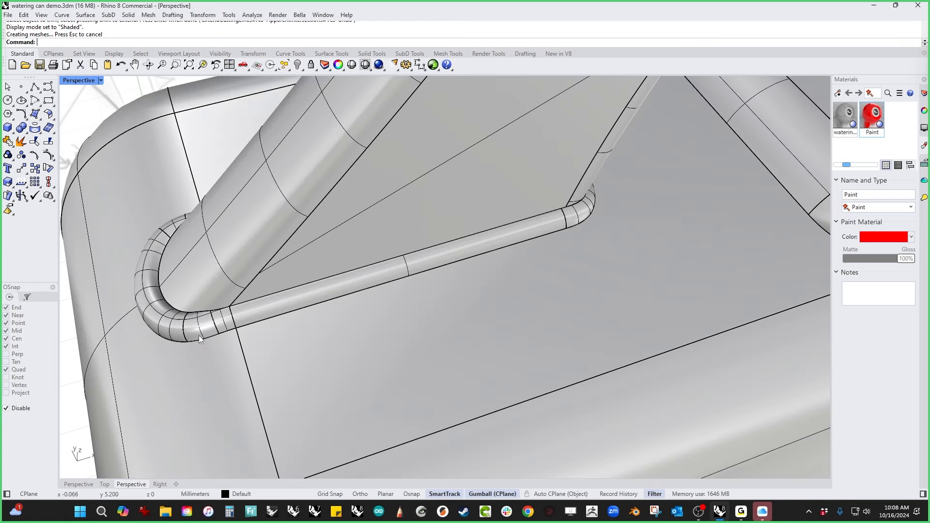
{"action": "left_click", "coordinate": [195, 332]}
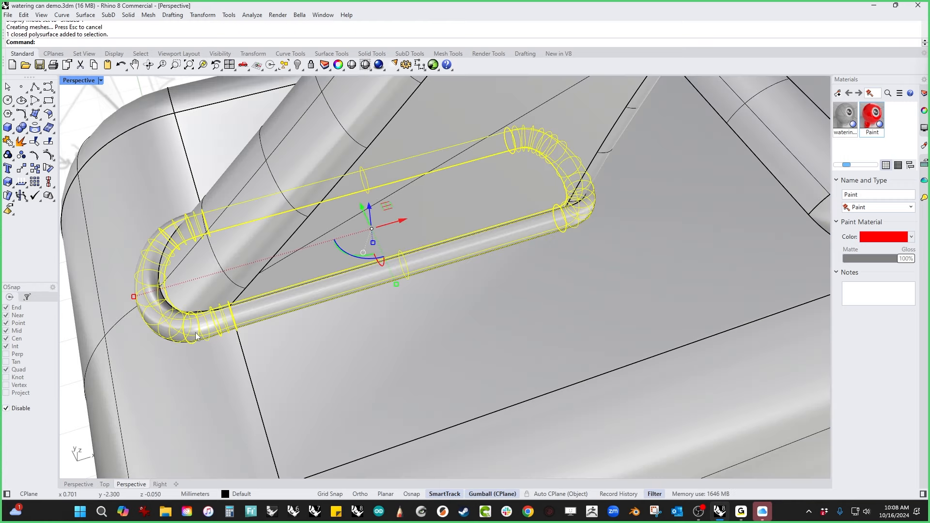
{"action": "key", "text": "Delete"}
Step: Try to start a surface blend at the handle's base by chaining its lower edges as the first edge
{"action": "right_click_drag", "start_coordinate": [245, 294], "coordinate": [346, 339]}
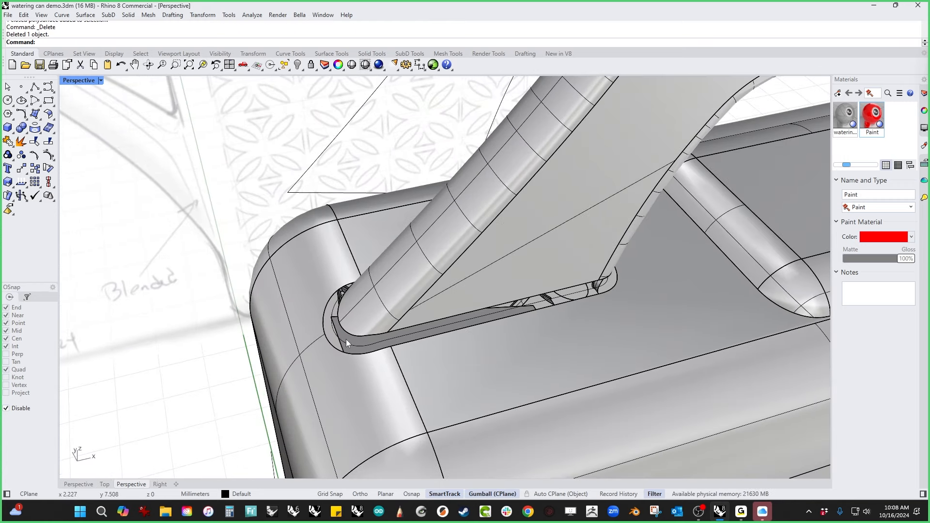
{"action": "middle_click", "coordinate": [369, 352]}
{"action": "left_click", "coordinate": [368, 349]}
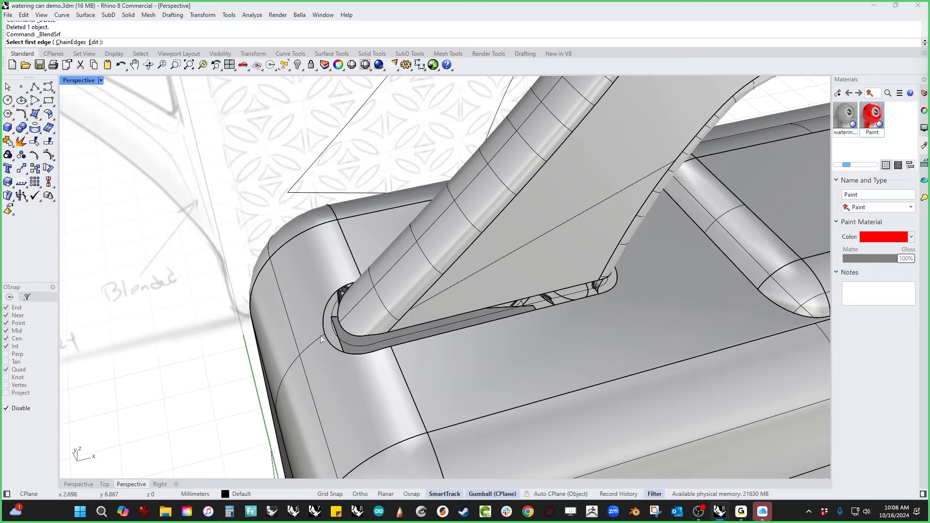
{"action": "left_click", "coordinate": [377, 337]}
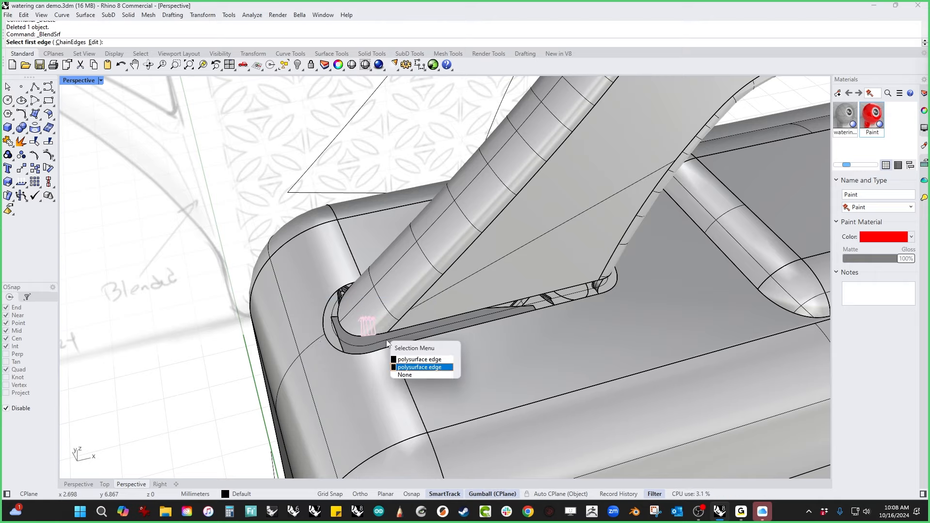
{"action": "left_click", "coordinate": [403, 376]}
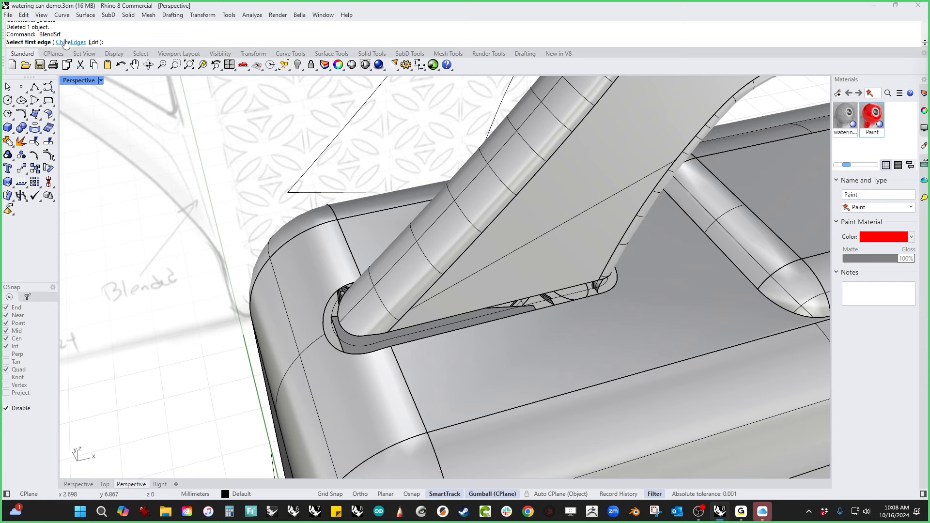
{"action": "left_click", "coordinate": [66, 43]}
{"action": "left_click", "coordinate": [425, 324]}
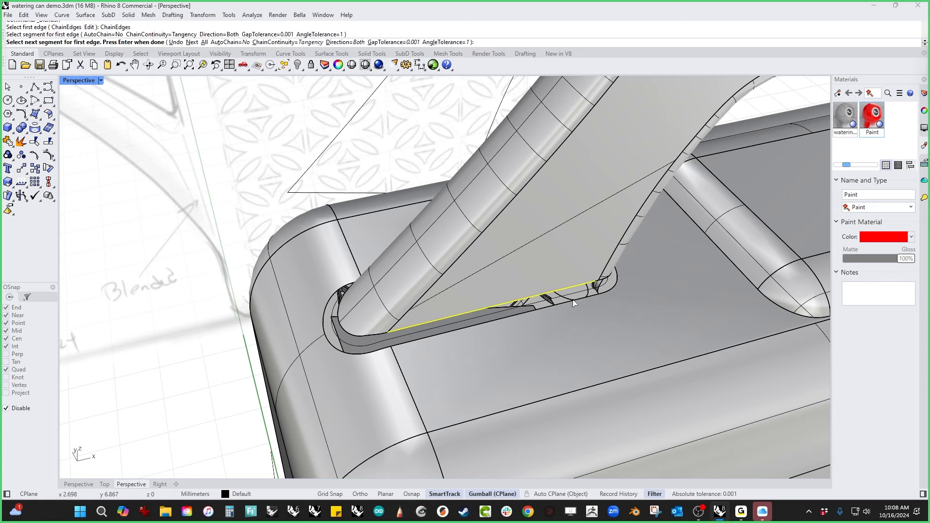
{"action": "scroll", "coordinate": [606, 281], "scroll_direction": "up", "scroll_amount": 2}
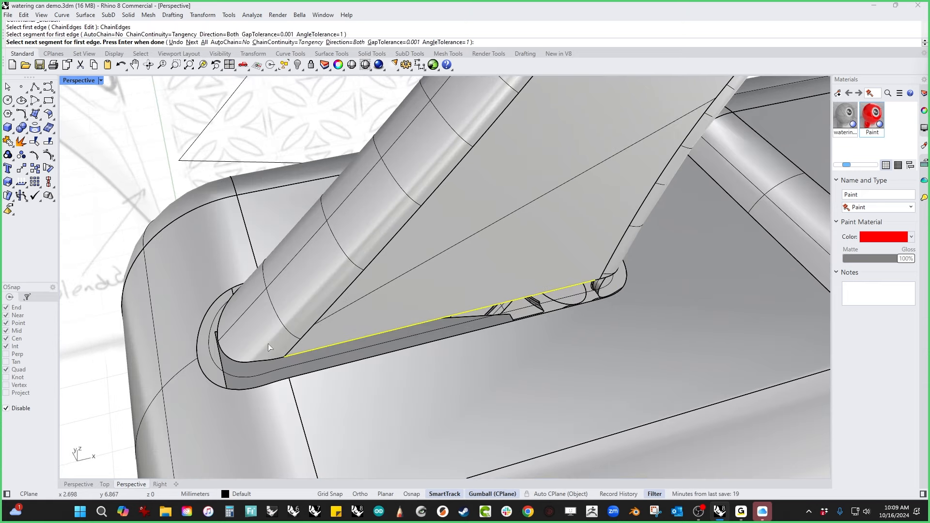
{"action": "left_click", "coordinate": [265, 361]}
{"action": "scroll", "coordinate": [267, 362], "scroll_direction": "up", "scroll_amount": 3}
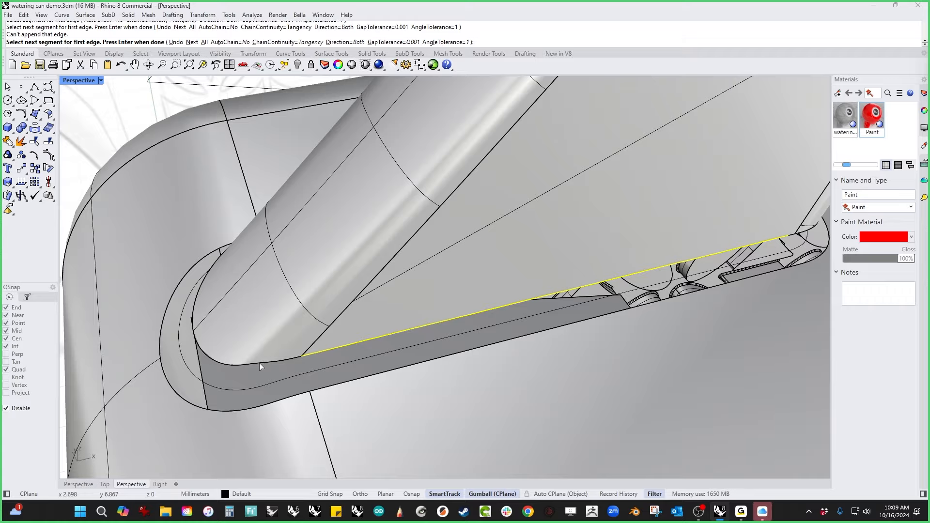
{"action": "scroll", "coordinate": [260, 363], "scroll_direction": "up", "scroll_amount": 3}
{"action": "scroll", "coordinate": [271, 356], "scroll_direction": "down", "scroll_amount": 4}
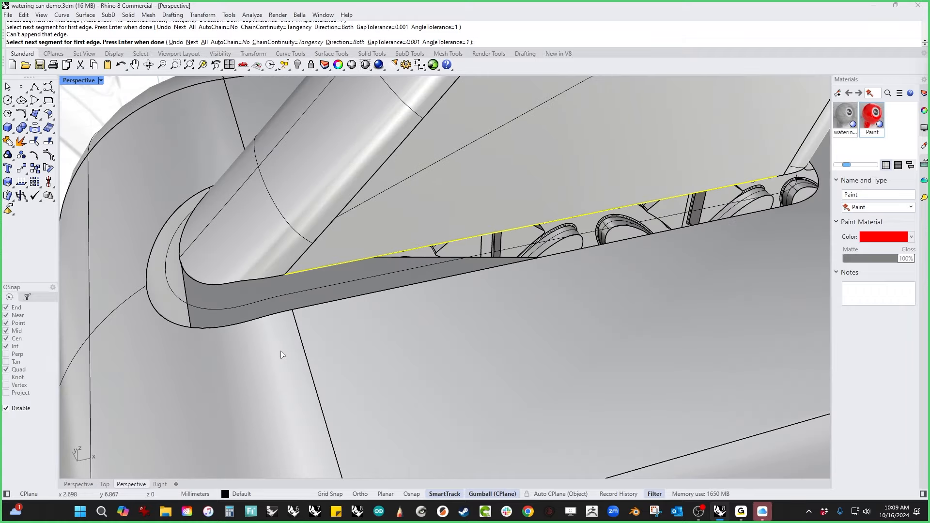
{"action": "right_click_drag", "start_coordinate": [221, 324], "coordinate": [280, 283]}
{"action": "key", "text": "Escape"}
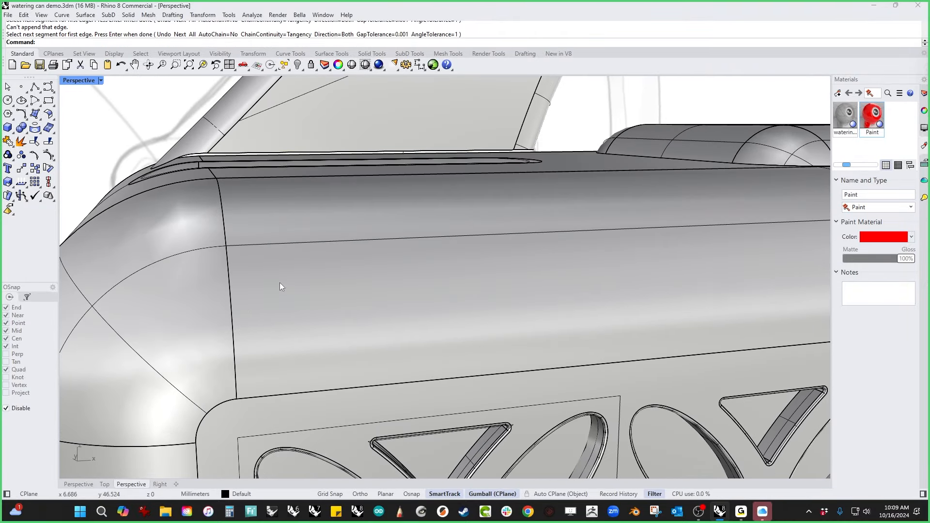
Step: Switch to the Front view, framing the handle's front base and the can's upper corner
{"action": "key", "text": "ctrl+F2"}
{"action": "right_click_drag", "start_coordinate": [390, 243], "coordinate": [443, 316]}
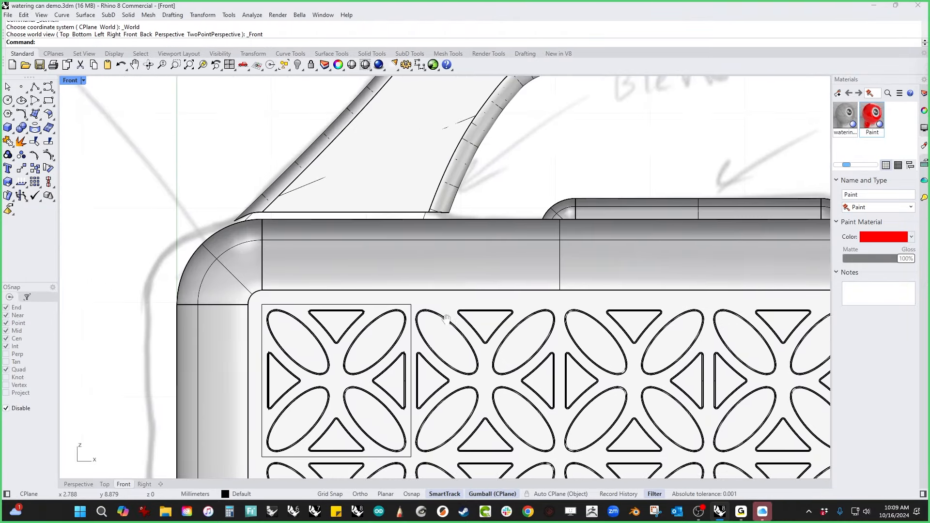
{"action": "scroll", "coordinate": [330, 200], "scroll_direction": "up", "scroll_amount": 4}
{"action": "right_click_drag", "start_coordinate": [344, 229], "coordinate": [374, 262]}
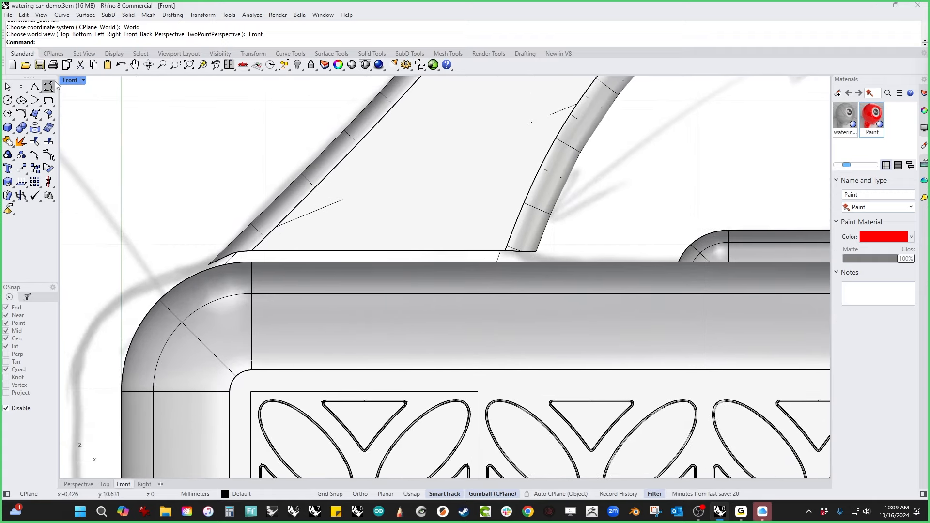
{"action": "left_click", "coordinate": [39, 90]}
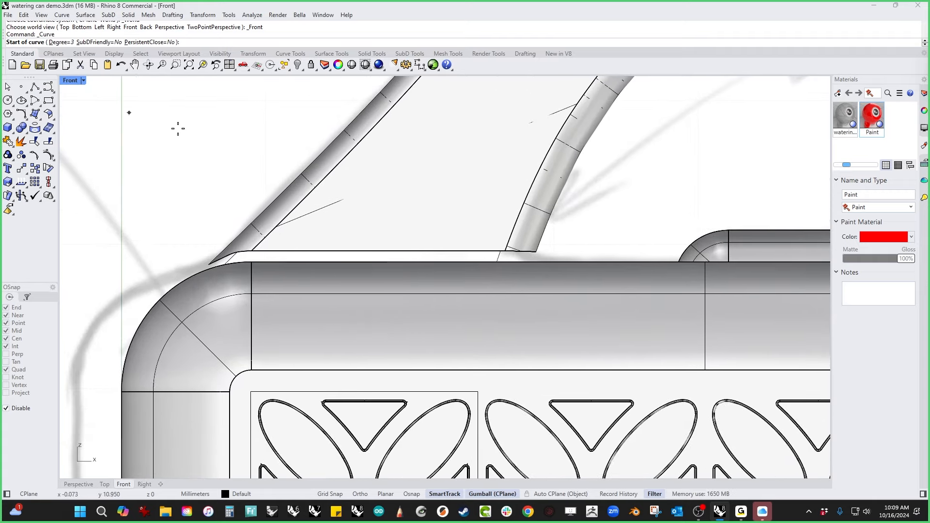
{"action": "left_click", "coordinate": [548, 249]}
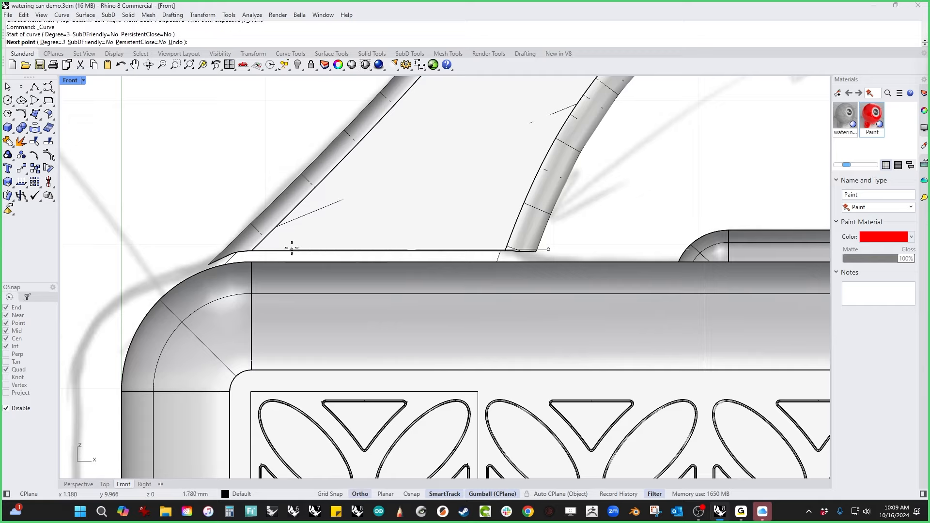
{"action": "left_click", "coordinate": [235, 249]}
{"action": "left_click", "coordinate": [226, 250]}
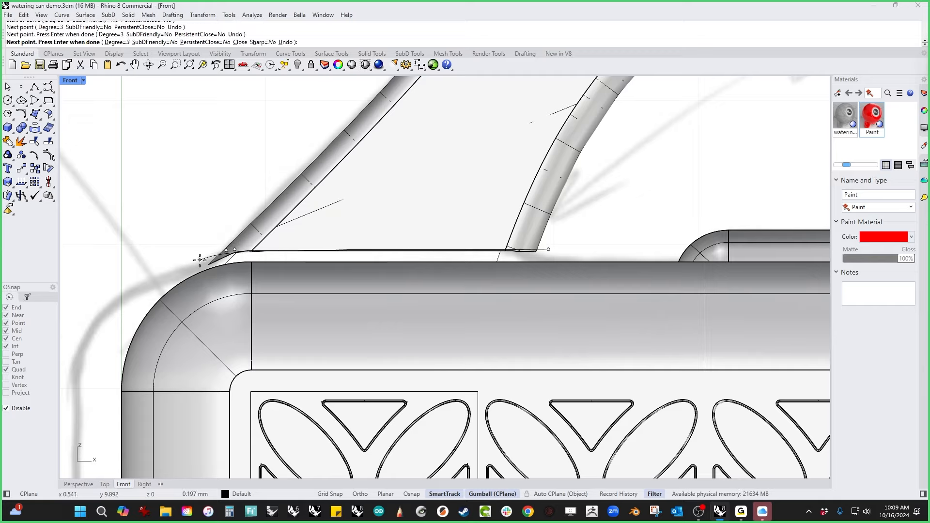
{"action": "key", "text": "Return"}
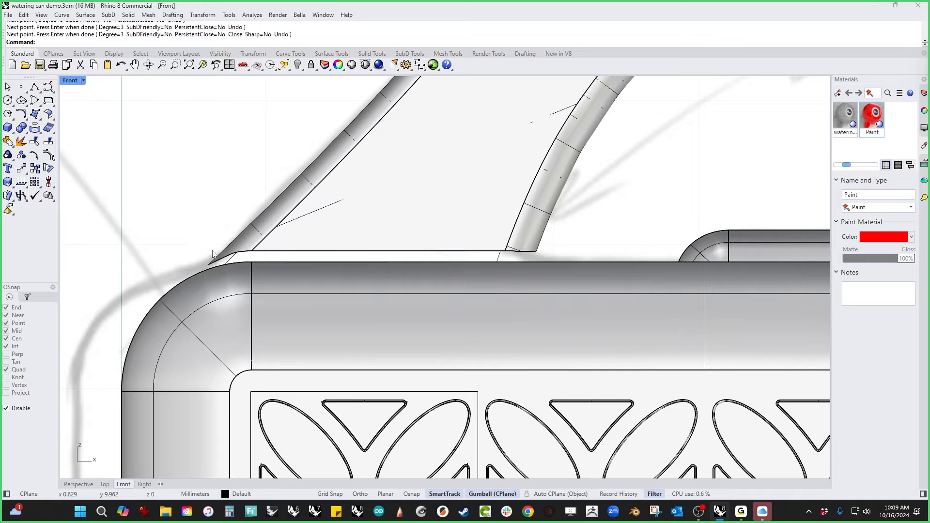
Step: Draw a degree 3 curve from outside the can's rounded corner, running just above the handle's lower edge and past its inner side
{"action": "right_click", "coordinate": [204, 260]}
{"action": "left_click", "coordinate": [201, 263]}
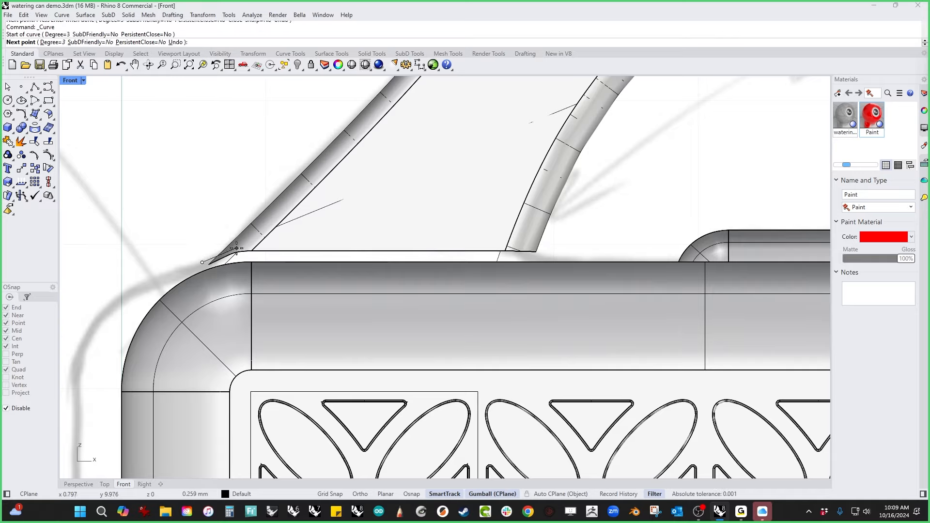
{"action": "left_click", "coordinate": [236, 247]}
{"action": "left_click", "coordinate": [265, 245]}
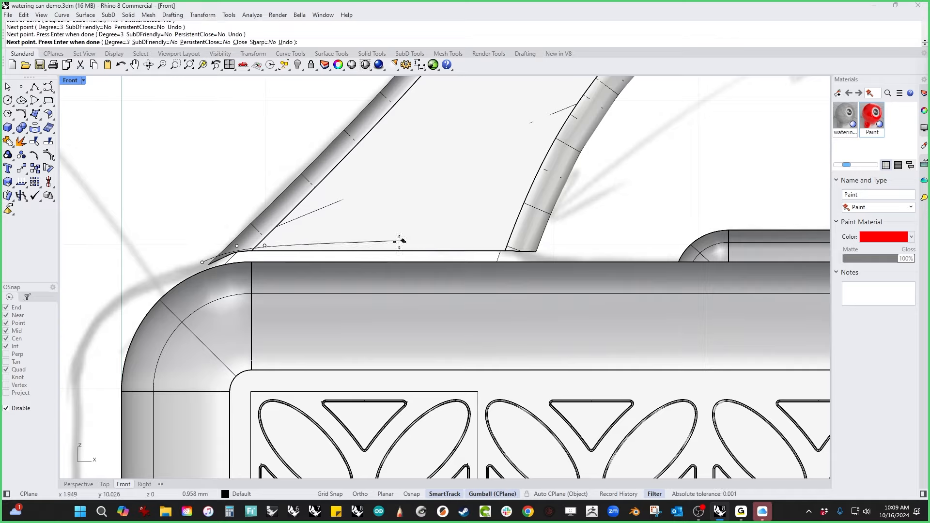
{"action": "left_click", "coordinate": [291, 246]}
{"action": "key", "text": "F8"}
{"action": "left_click", "coordinate": [555, 246]}
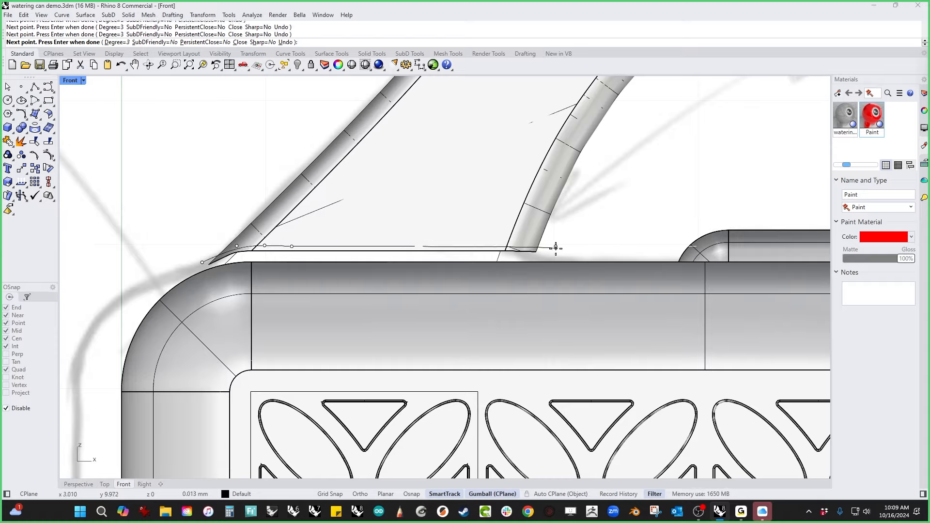
{"action": "key", "text": "Return"}
Step: Trim off the bottom sliver of the handle's front leg using the new curve as the cutting object
{"action": "key", "text": "ctrl+t"}
{"action": "scroll", "coordinate": [521, 252], "scroll_direction": "up", "scroll_amount": 4}
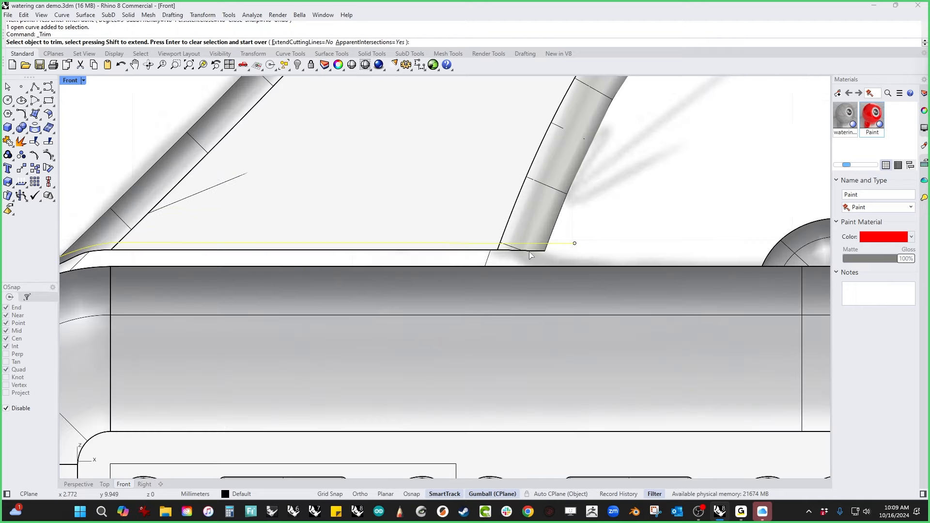
{"action": "left_click", "coordinate": [531, 252]}
{"action": "left_click", "coordinate": [541, 248]}
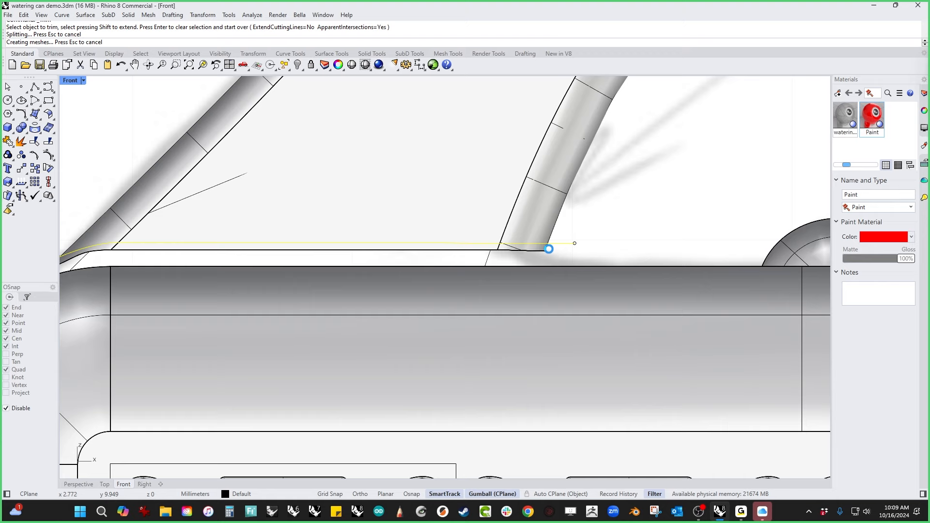
{"action": "scroll", "coordinate": [549, 249], "scroll_direction": "down", "scroll_amount": 3}
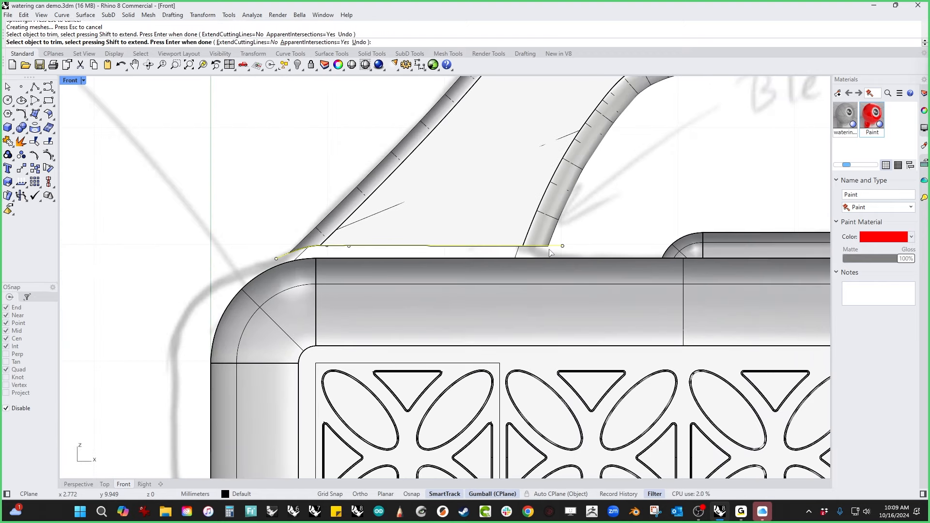
{"action": "key", "text": "Escape"}
{"action": "key", "text": "Escape"}
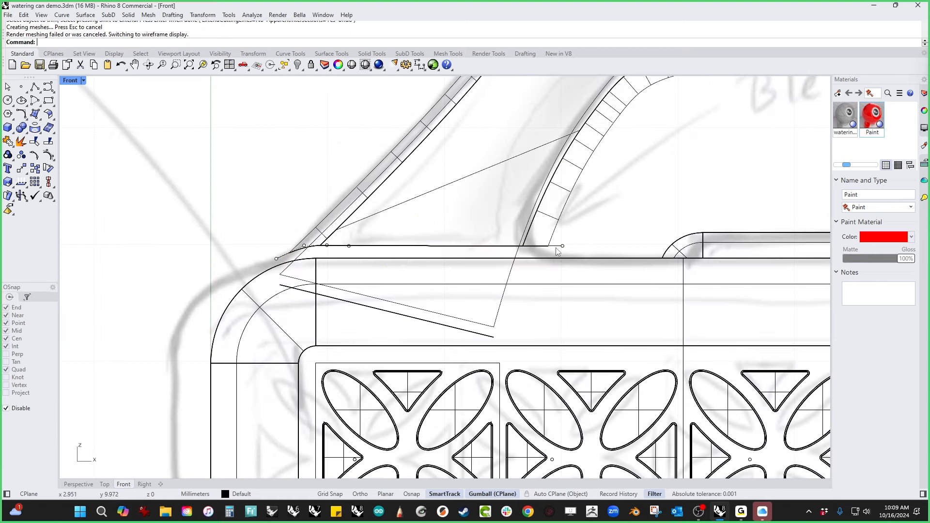
Step: Return to the Perspective view in Shaded display, looking at the handle's base from above
{"action": "left_click", "coordinate": [563, 245]}
{"action": "key", "text": "Escape"}
{"action": "key", "text": "Escape"}
{"action": "key", "text": "F4"}
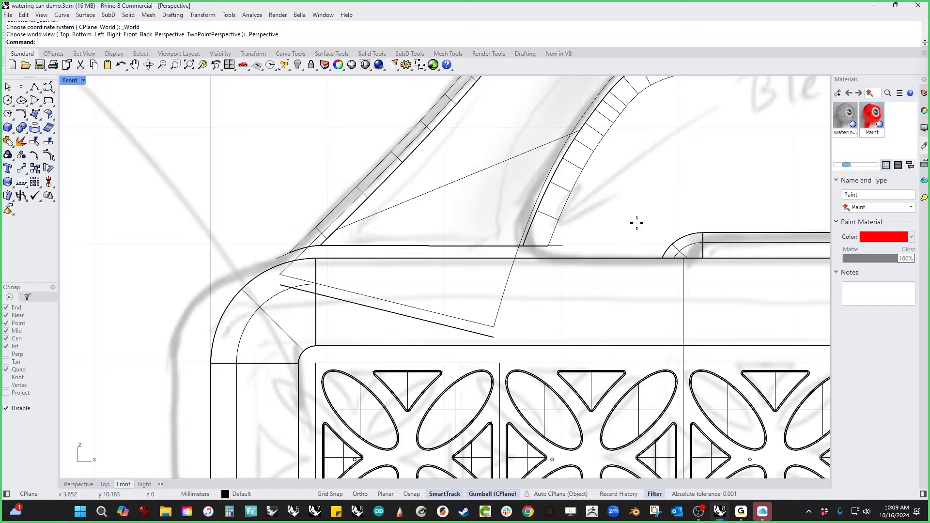
{"action": "right_click_drag", "start_coordinate": [637, 225], "coordinate": [519, 290]}
{"action": "scroll", "coordinate": [517, 290], "scroll_direction": "down", "scroll_amount": 3}
{"action": "middle_click", "coordinate": [308, 232]}
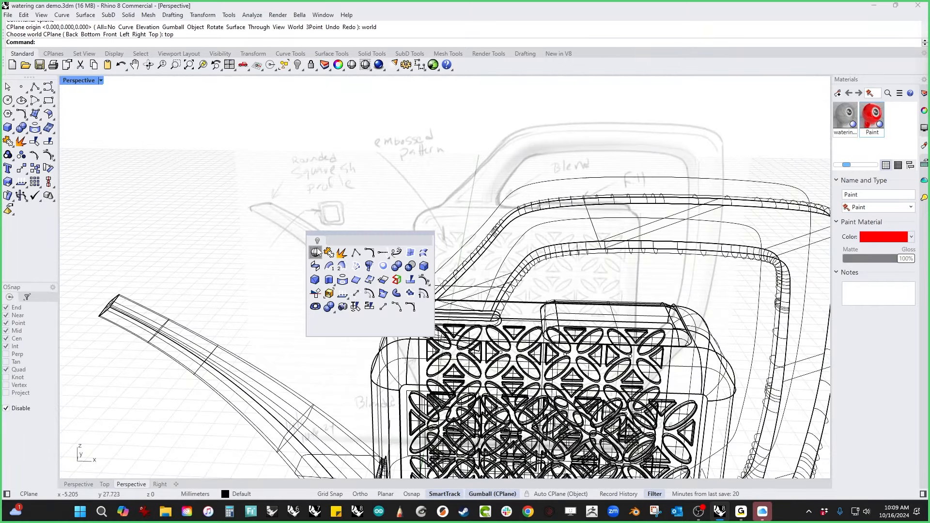
{"action": "left_click", "coordinate": [356, 275]}
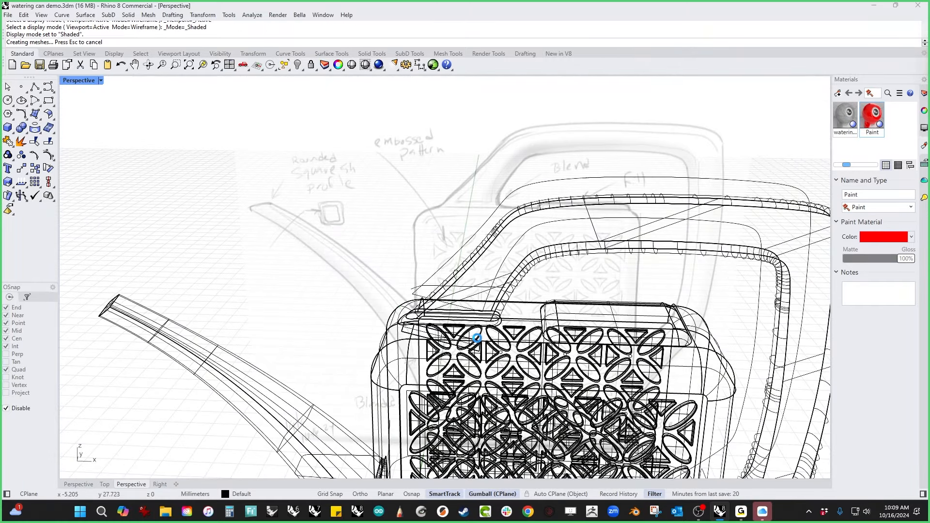
{"action": "right_click_drag", "start_coordinate": [478, 338], "coordinate": [527, 328]}
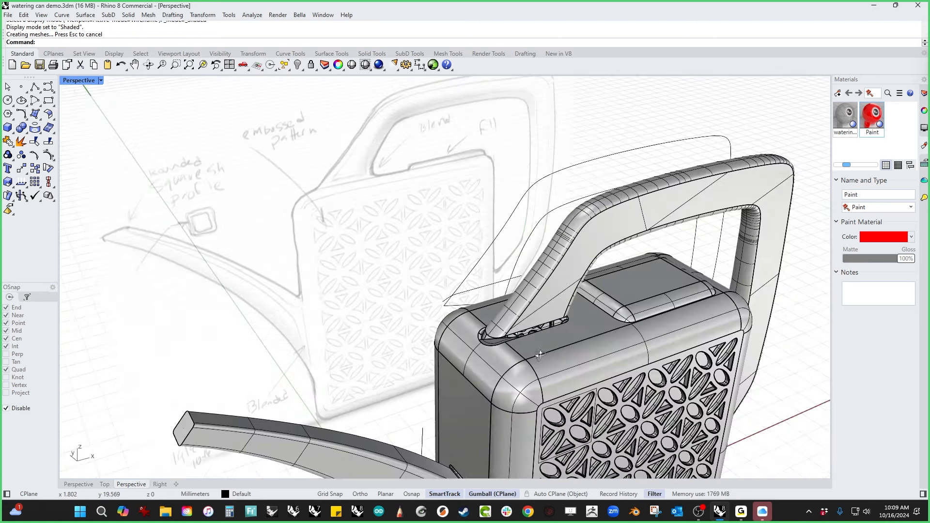
Step: Select all curves in the model and hide them
{"action": "scroll", "coordinate": [527, 328], "scroll_direction": "up", "scroll_amount": 5}
{"action": "type", "text": "h"}
{"action": "key", "text": "Return"}
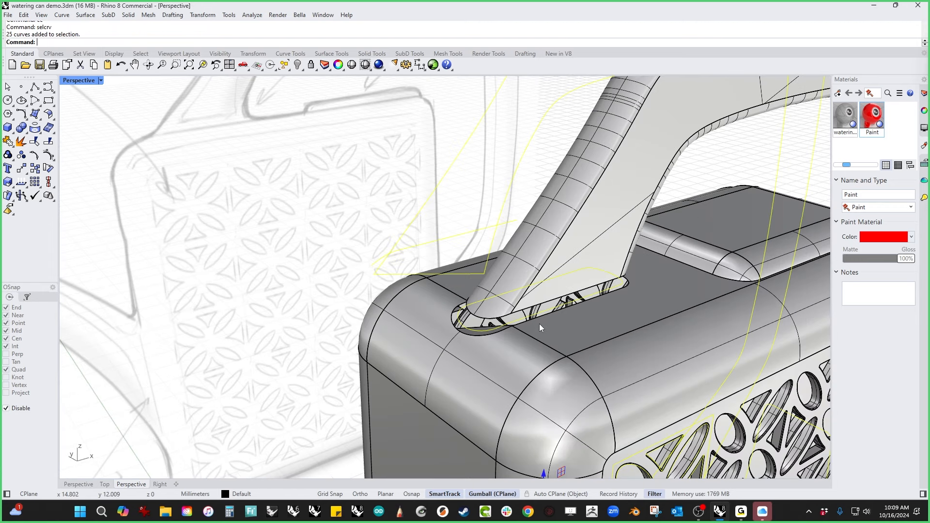
{"action": "key", "text": "Return"}
{"action": "scroll", "coordinate": [539, 323], "scroll_direction": "up", "scroll_amount": 3}
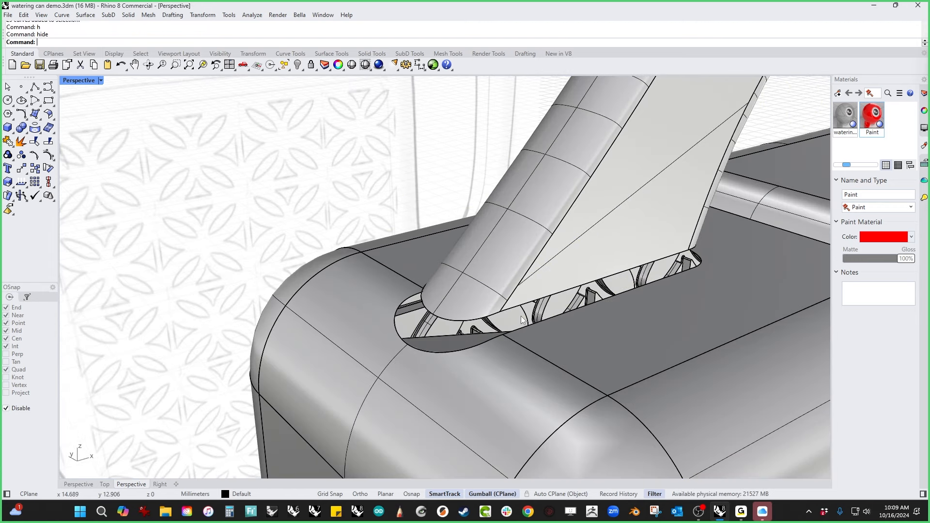
{"action": "middle_click", "coordinate": [521, 316]}
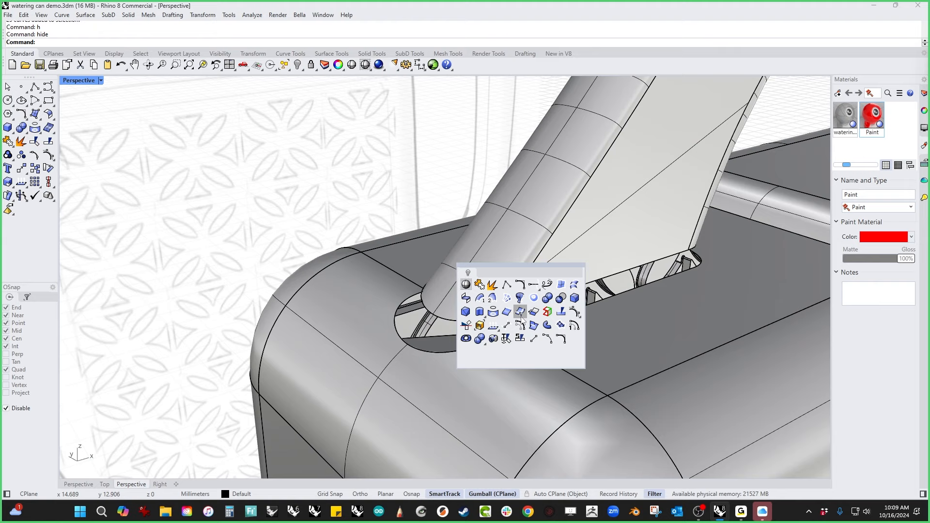
{"action": "left_click", "coordinate": [466, 298]}
{"action": "key", "text": "Left"}
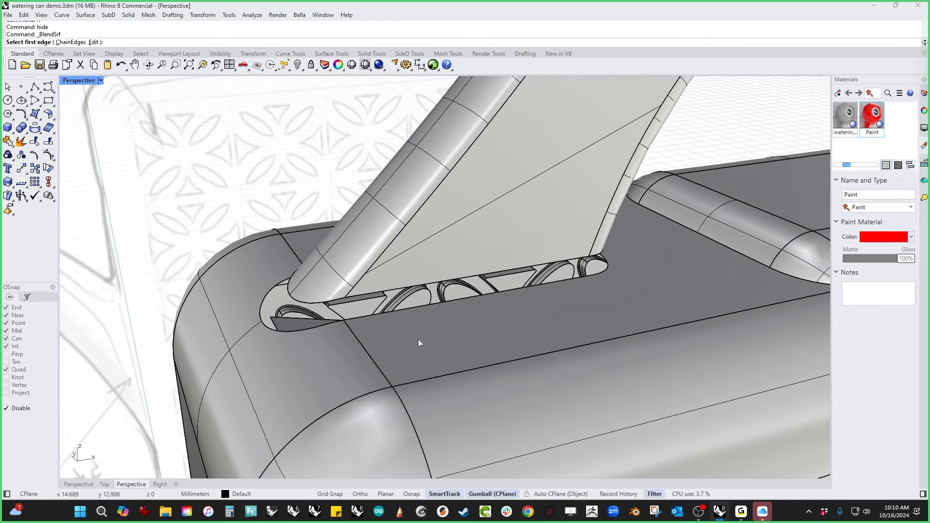
{"action": "left_click", "coordinate": [415, 289]}
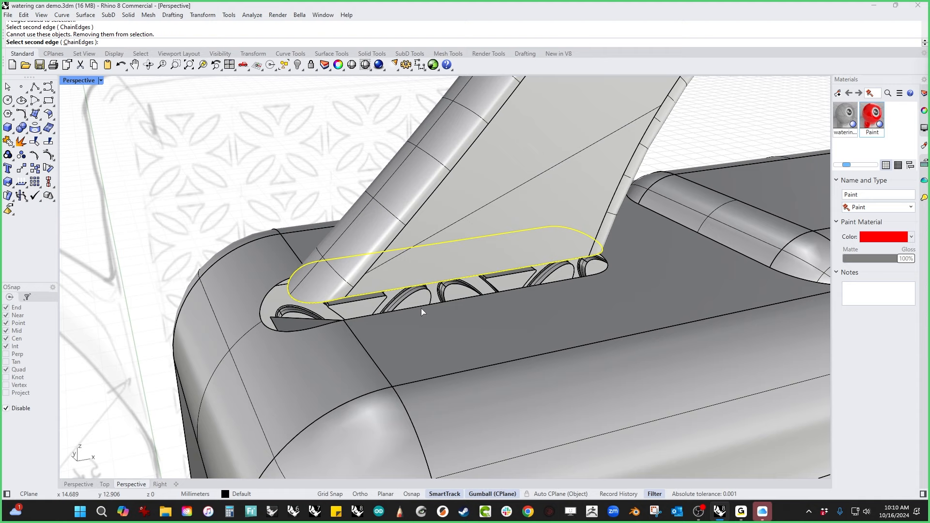
{"action": "left_click", "coordinate": [421, 308]}
{"action": "key", "text": "Escape"}
Step: Restart the surface blend with chained edges and select the handle's whole lower rim as the first edge chain
{"action": "key", "text": "Return"}
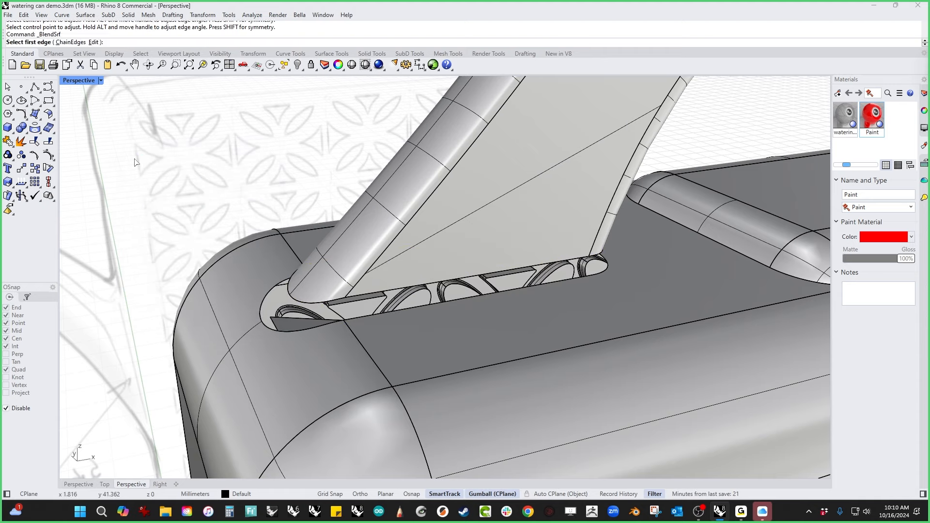
{"action": "left_click", "coordinate": [70, 42]}
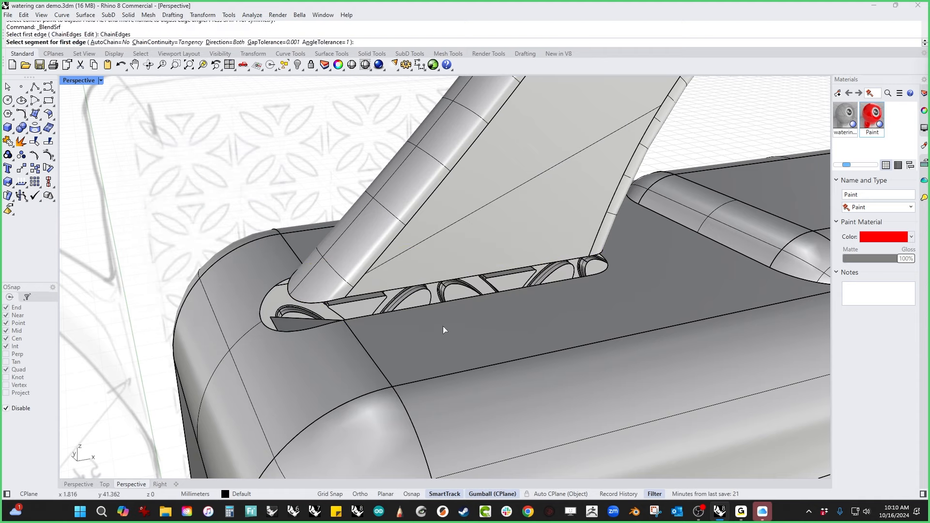
{"action": "left_click", "coordinate": [426, 287]}
{"action": "left_click", "coordinate": [599, 254]}
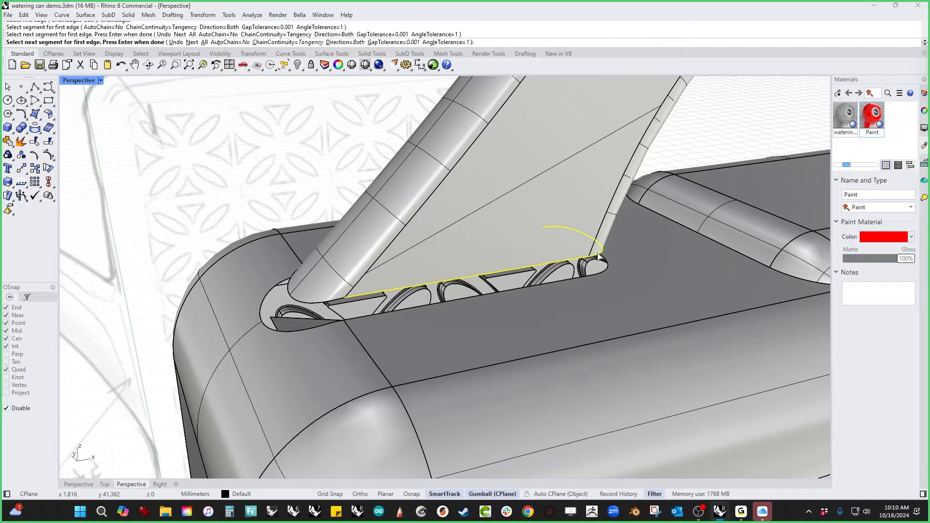
{"action": "right_click_drag", "start_coordinate": [519, 239], "coordinate": [566, 152]}
{"action": "left_click", "coordinate": [623, 166]}
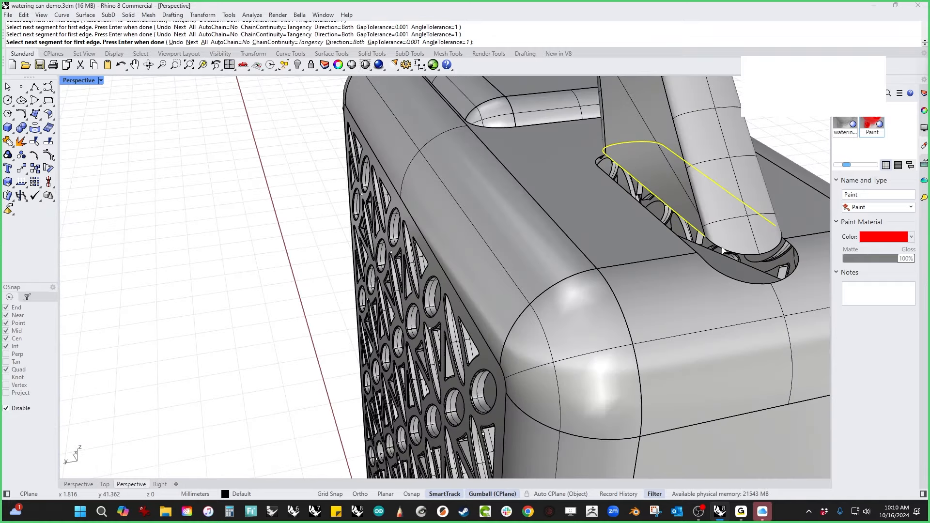
{"action": "key", "text": "Return"}
Step: Chain all edge segments around the opening in the can's body as the blend's second edge and accept the seam points
{"action": "right_click_drag", "start_coordinate": [728, 262], "coordinate": [619, 229]}
{"action": "left_click", "coordinate": [515, 273]}
{"action": "left_click", "coordinate": [595, 254]}
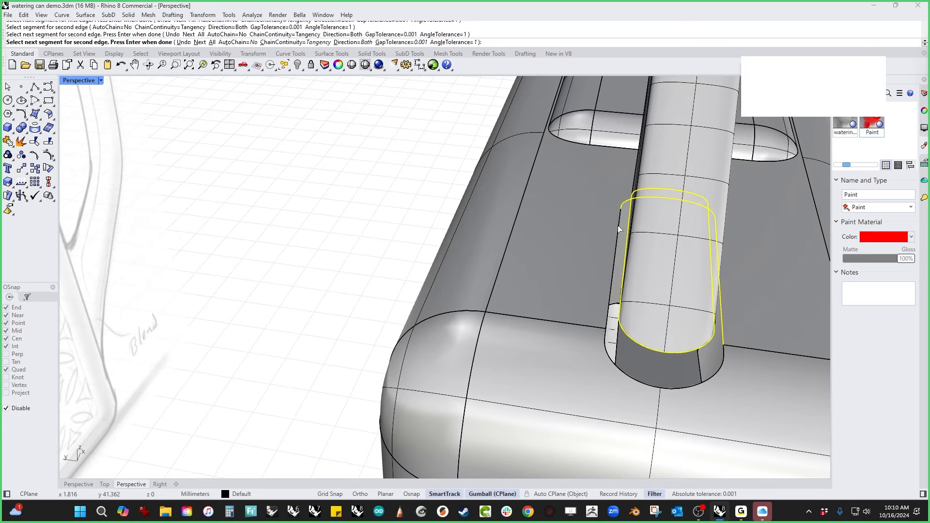
{"action": "left_click", "coordinate": [619, 228]}
{"action": "left_click", "coordinate": [620, 362]}
{"action": "left_click", "coordinate": [607, 342]}
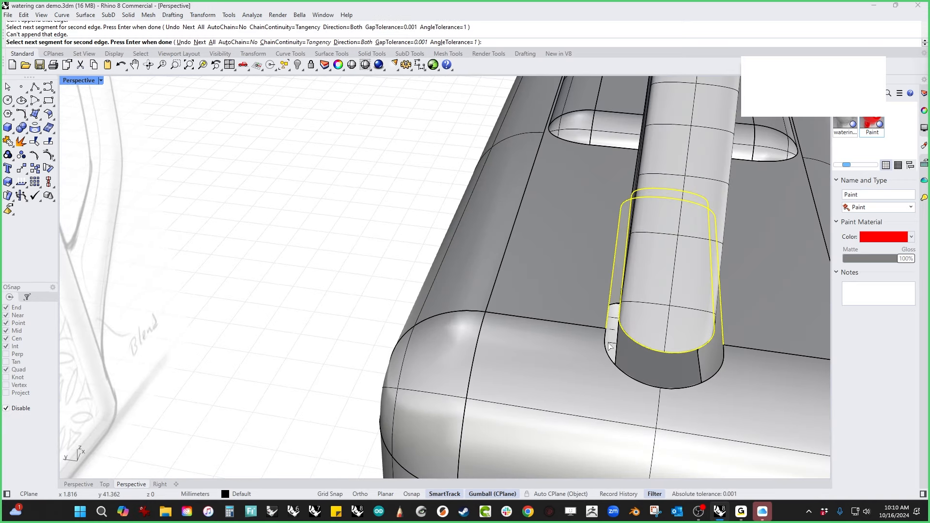
{"action": "left_click", "coordinate": [606, 331]}
{"action": "left_click", "coordinate": [606, 342]}
{"action": "left_click", "coordinate": [621, 373]}
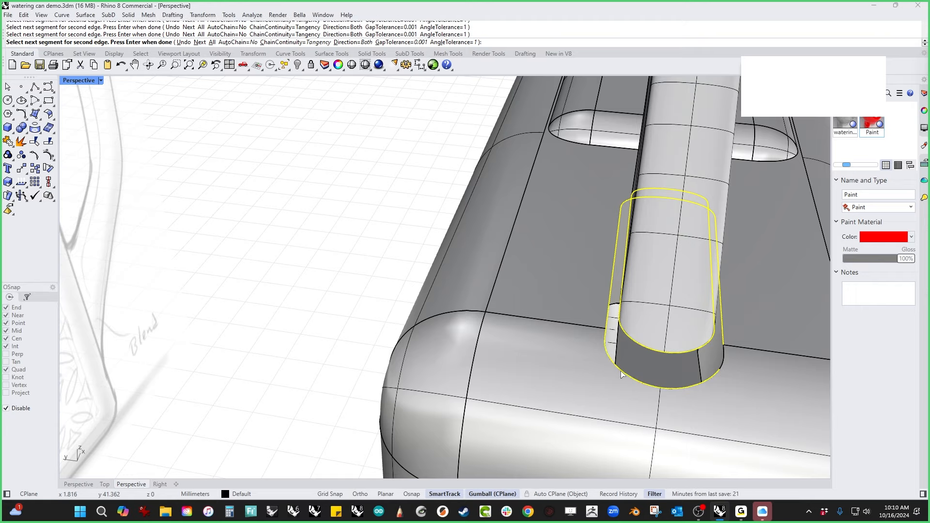
{"action": "left_click", "coordinate": [725, 354]}
{"action": "right_click", "coordinate": [663, 363]}
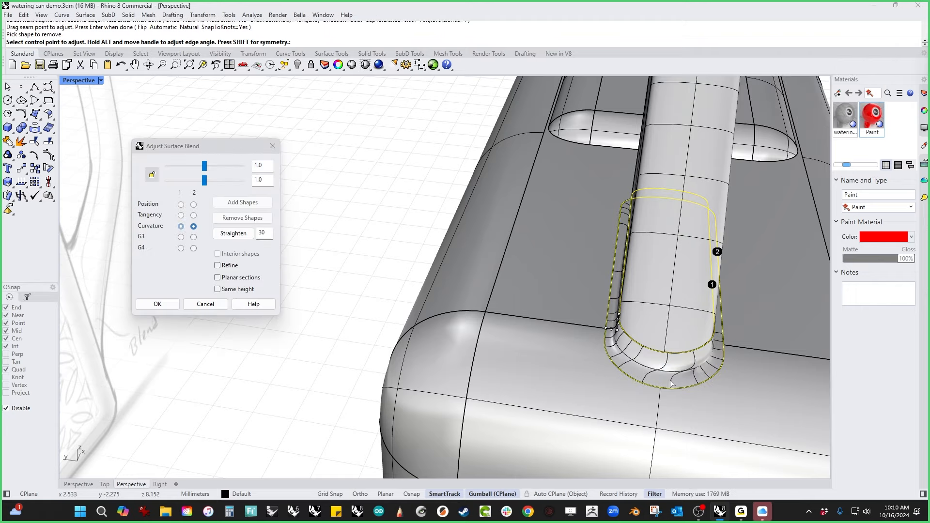
Step: Add three shapes to the blend: at the outer and inner corners of the handle's front side and the inner corner of its back side
{"action": "right_click_drag", "start_coordinate": [664, 364], "coordinate": [535, 373]}
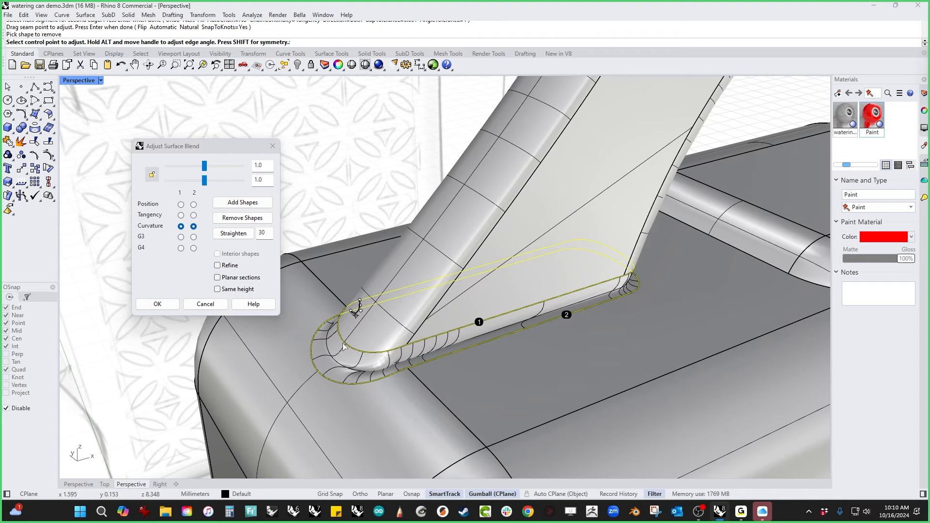
{"action": "left_click", "coordinate": [227, 203]}
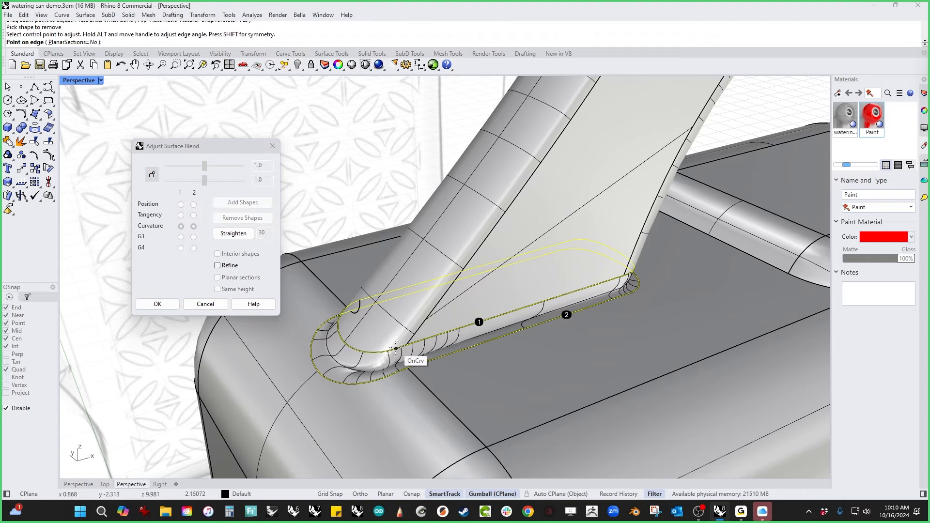
{"action": "left_click", "coordinate": [408, 369]}
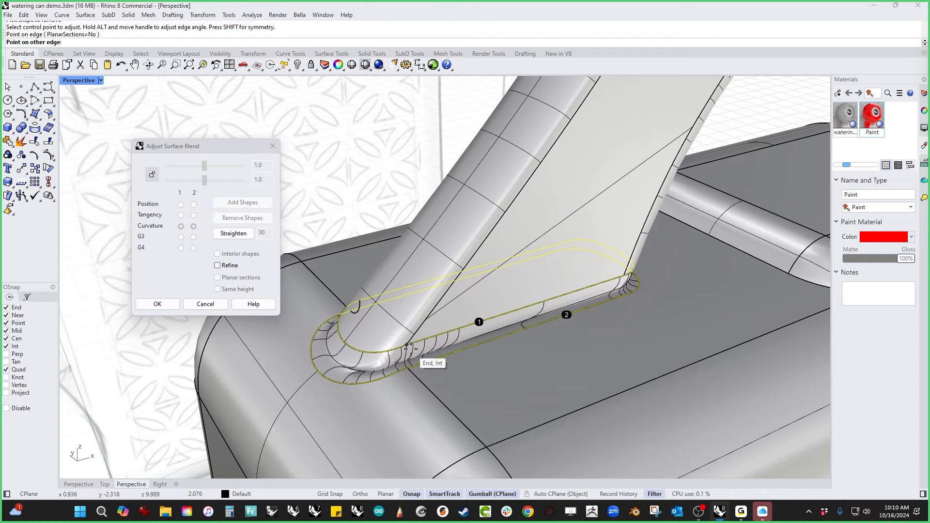
{"action": "left_click", "coordinate": [412, 347]}
{"action": "right_click_drag", "start_coordinate": [527, 378], "coordinate": [421, 365]}
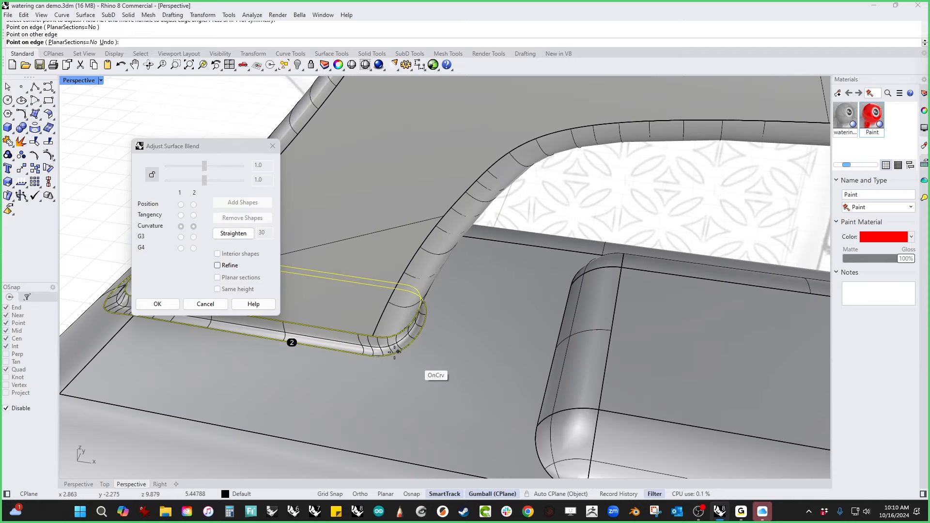
{"action": "left_click", "coordinate": [374, 340]}
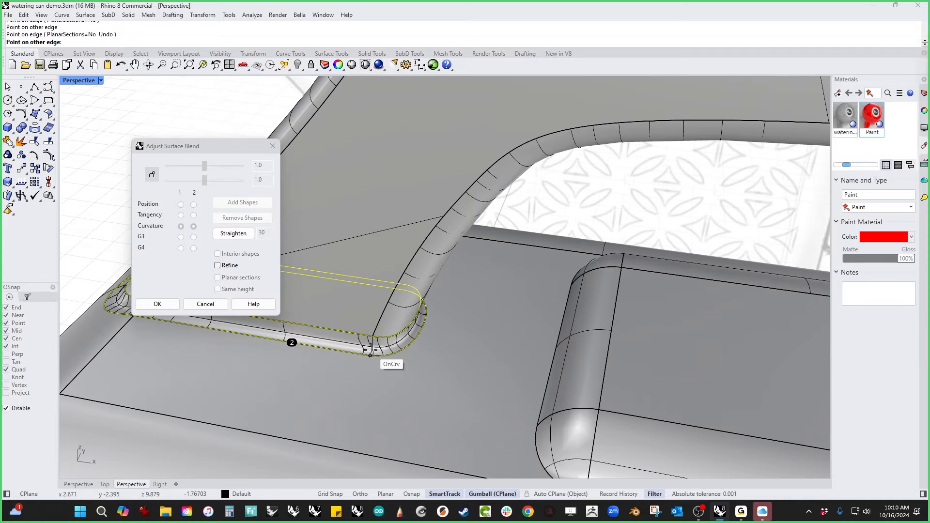
{"action": "left_click", "coordinate": [373, 357]}
{"action": "right_click_drag", "start_coordinate": [406, 379], "coordinate": [436, 271]}
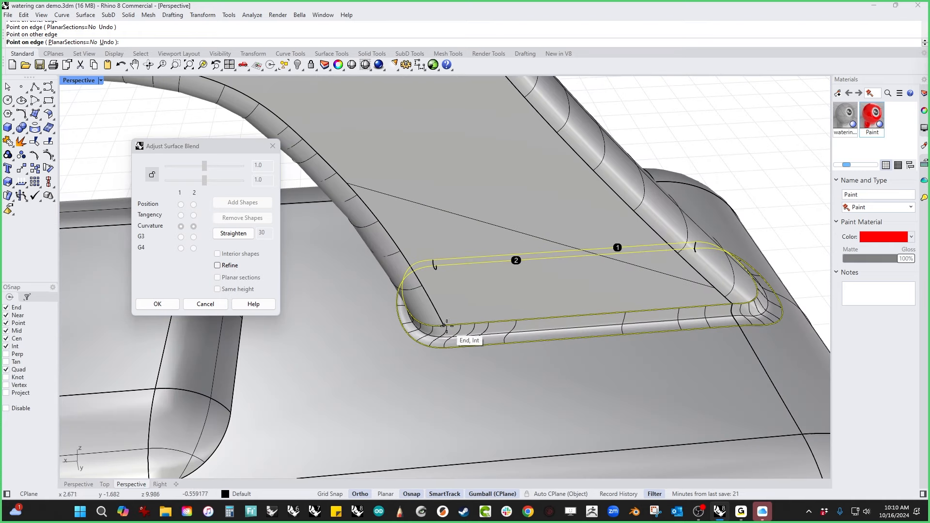
{"action": "left_click", "coordinate": [444, 337]}
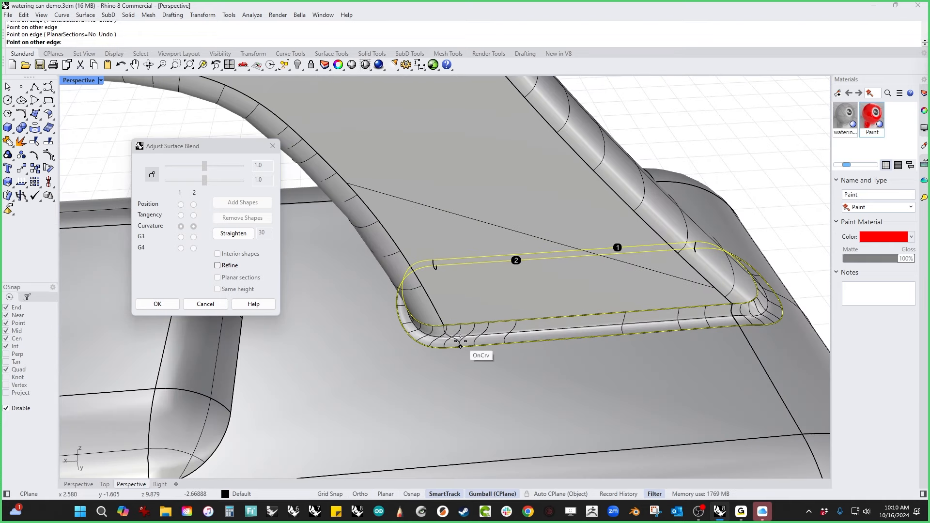
{"action": "left_click", "coordinate": [451, 347]}
{"action": "key", "text": "Return"}
Step: Angle the blend shape at the back side's inner corner so it continues the handle's edge line
{"action": "scroll", "coordinate": [448, 345], "scroll_direction": "up", "scroll_amount": 4}
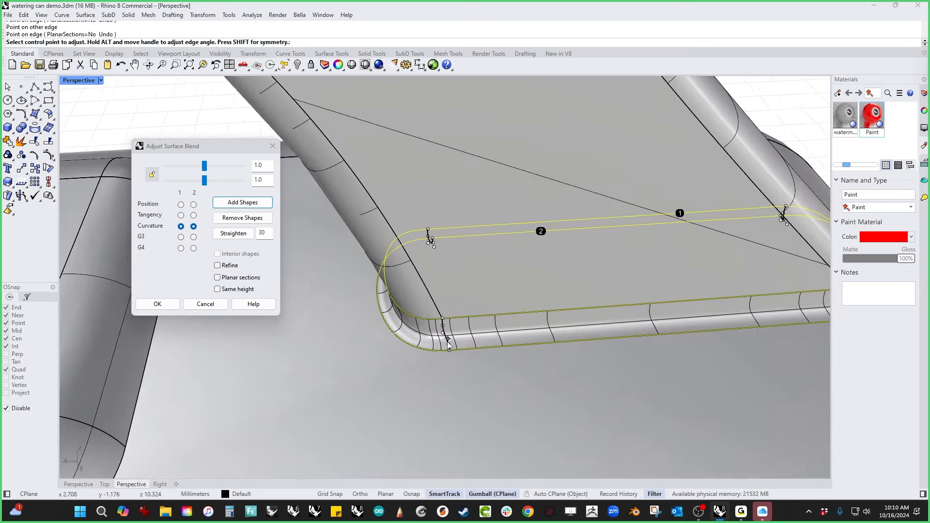
{"action": "right_click_drag", "start_coordinate": [448, 344], "coordinate": [434, 304]}
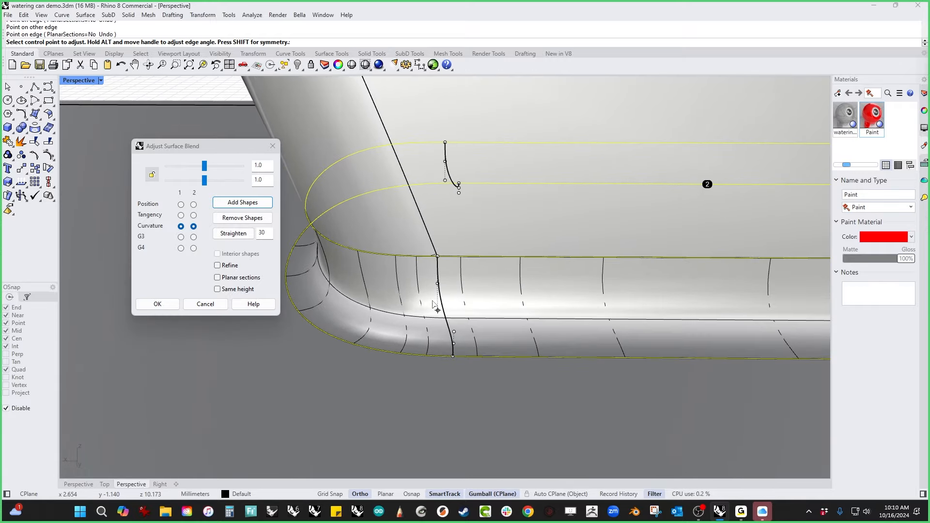
{"action": "key", "text": "alt"}
{"action": "left_click", "coordinate": [437, 284], "text": "alt"}
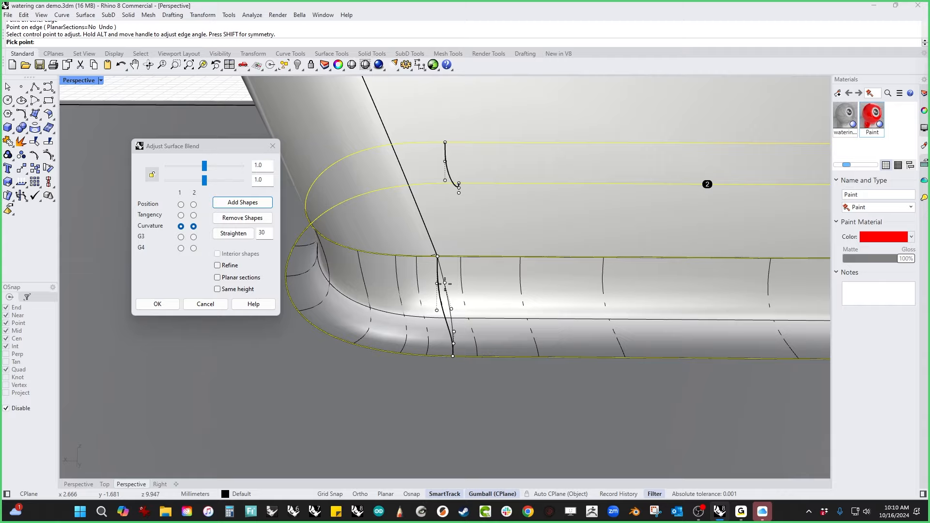
{"action": "left_click", "coordinate": [448, 283]}
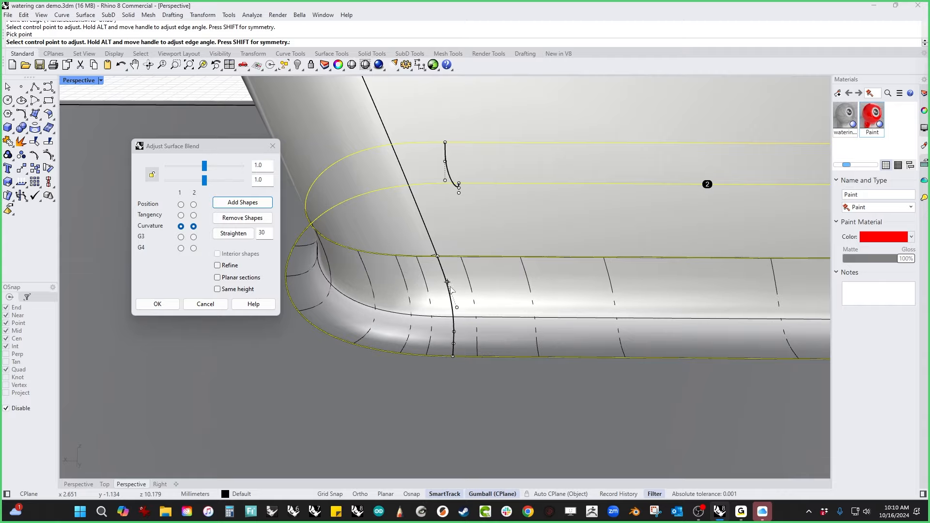
Step: Angle the blend shape at the back side's outer corner to follow the slanted edge of the handle
{"action": "scroll", "coordinate": [417, 290], "scroll_direction": "down", "scroll_amount": 3}
{"action": "right_click_drag", "start_coordinate": [416, 288], "coordinate": [467, 301]}
{"action": "scroll", "coordinate": [479, 307], "scroll_direction": "down", "scroll_amount": 8}
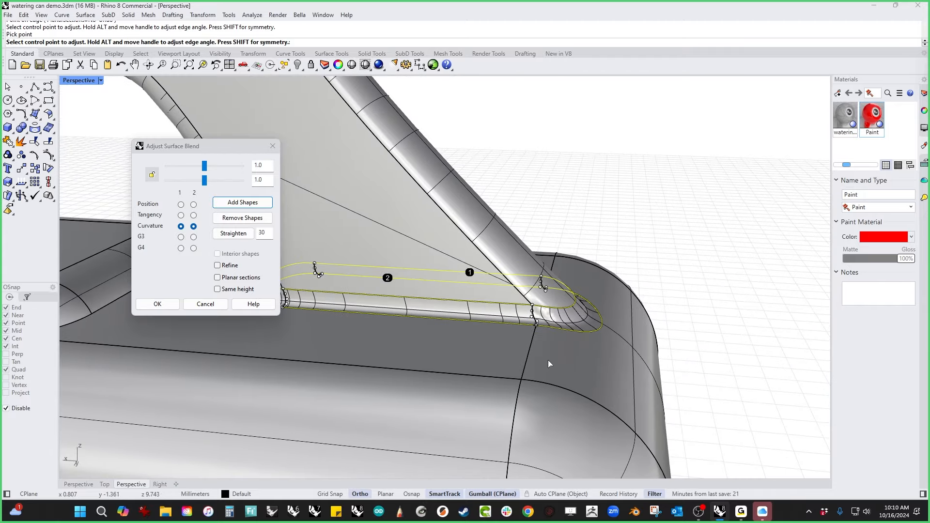
{"action": "scroll", "coordinate": [508, 323], "scroll_direction": "up", "scroll_amount": 10}
{"action": "key", "text": "alt"}
{"action": "left_click", "coordinate": [480, 279], "text": "alt"}
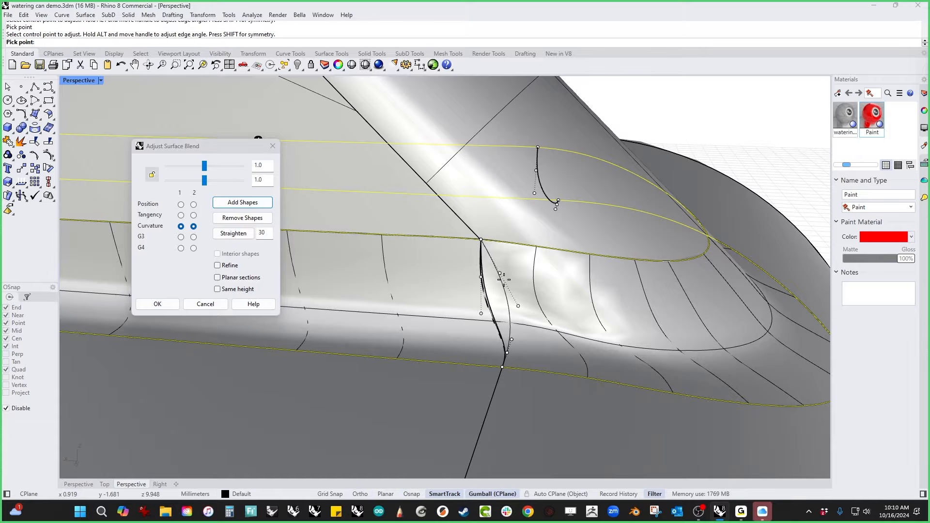
{"action": "left_click", "coordinate": [510, 272], "text": "alt"}
Step: Angle the blend shape at the front side's outer corner to match the handle's slanted edge
{"action": "scroll", "coordinate": [526, 317], "scroll_direction": "down", "scroll_amount": 10}
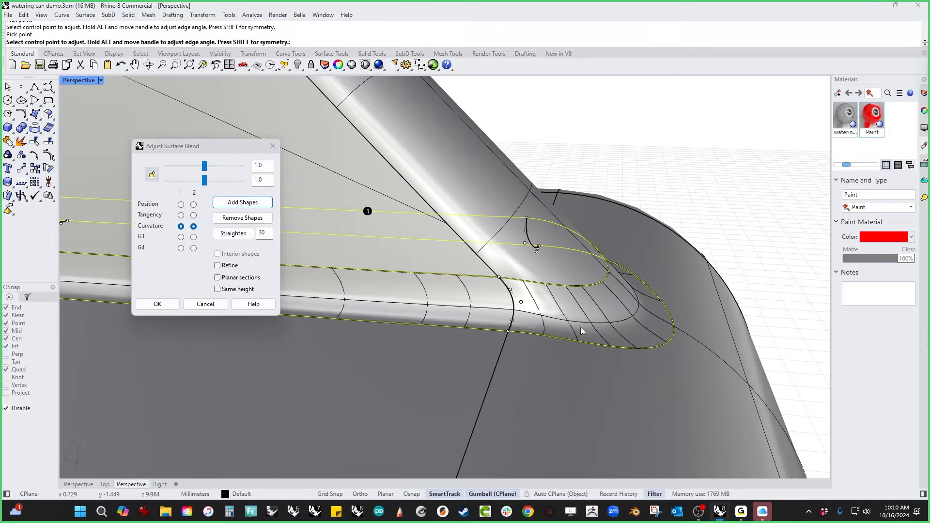
{"action": "scroll", "coordinate": [458, 285], "scroll_direction": "up", "scroll_amount": 8}
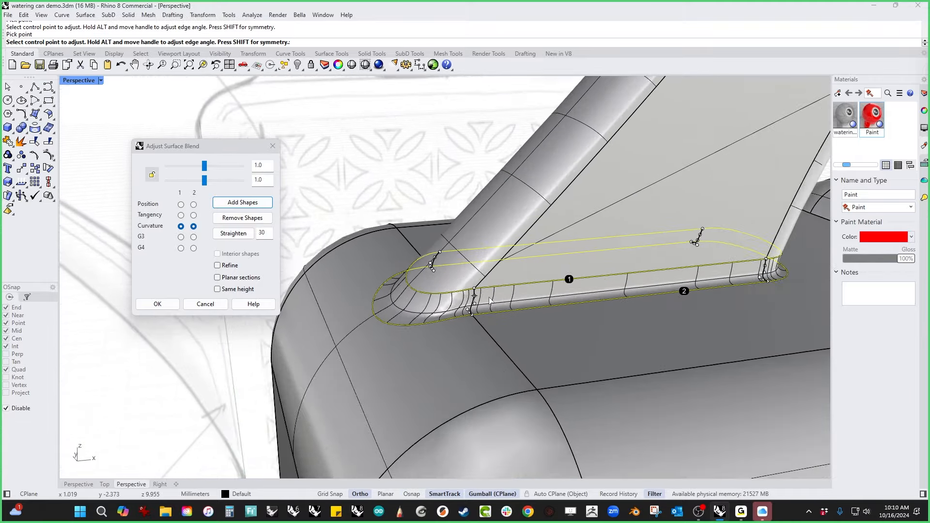
{"action": "left_click", "coordinate": [457, 284]}
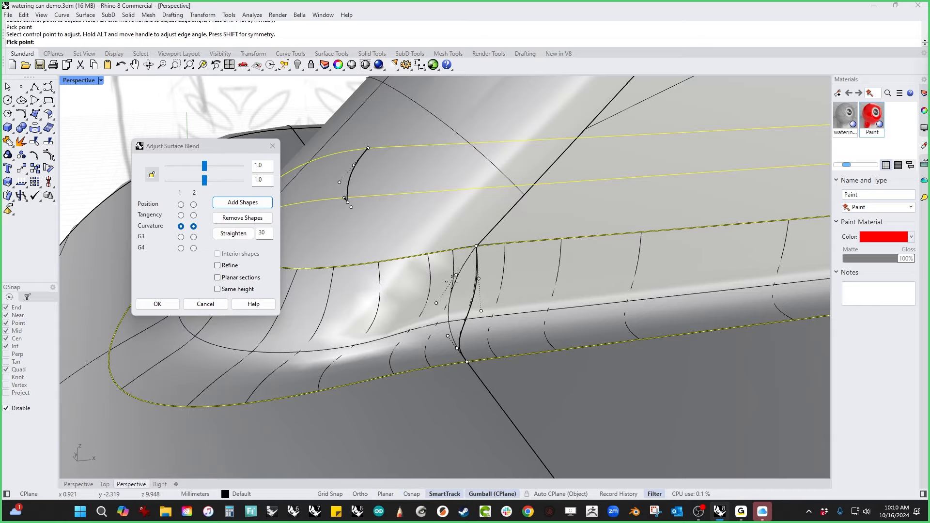
{"action": "left_click", "coordinate": [452, 281]}
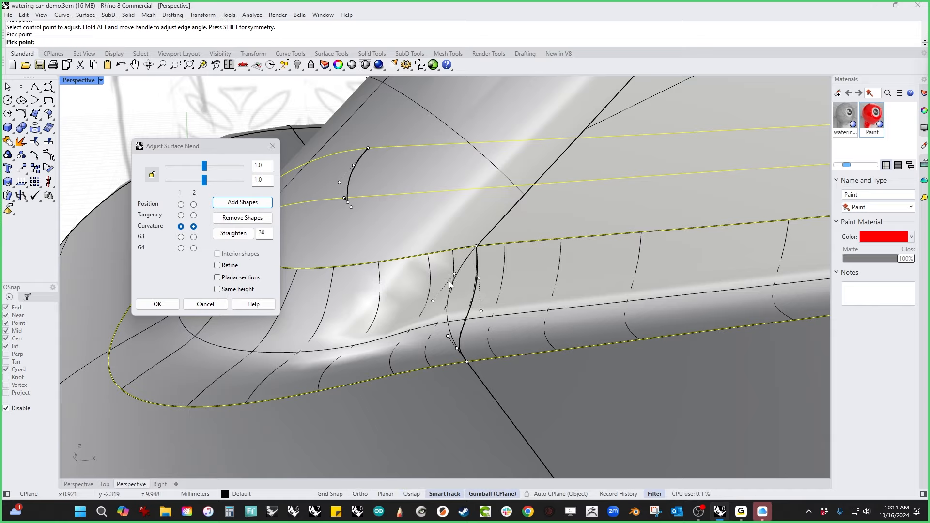
{"action": "scroll", "coordinate": [500, 329], "scroll_direction": "down", "scroll_amount": 5}
{"action": "scroll", "coordinate": [500, 327], "scroll_direction": "down", "scroll_amount": 5}
Step: Angle the blend shape at the front side's inner corner so it flows on from the handle's edge
{"action": "right_click_drag", "start_coordinate": [500, 326], "coordinate": [349, 336]}
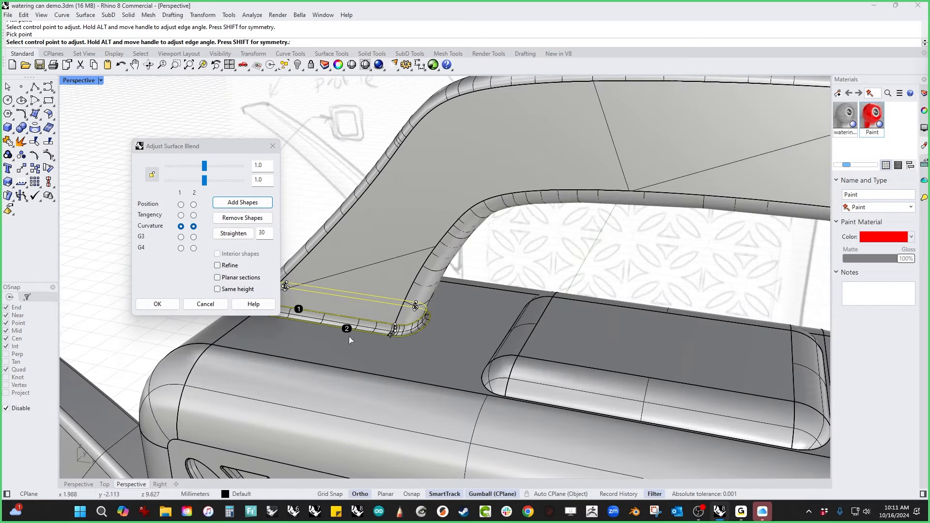
{"action": "scroll", "coordinate": [349, 336], "scroll_direction": "up", "scroll_amount": 7}
{"action": "right_click_drag", "start_coordinate": [468, 317], "coordinate": [513, 314]}
{"action": "scroll", "coordinate": [513, 314], "scroll_direction": "up", "scroll_amount": 5}
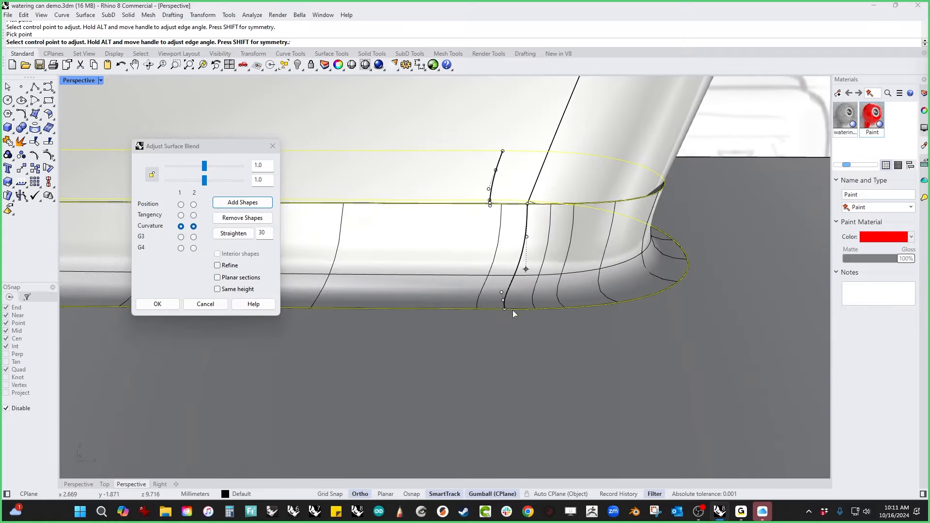
{"action": "left_click", "coordinate": [528, 237], "text": "alt"}
{"action": "left_click", "coordinate": [513, 242]}
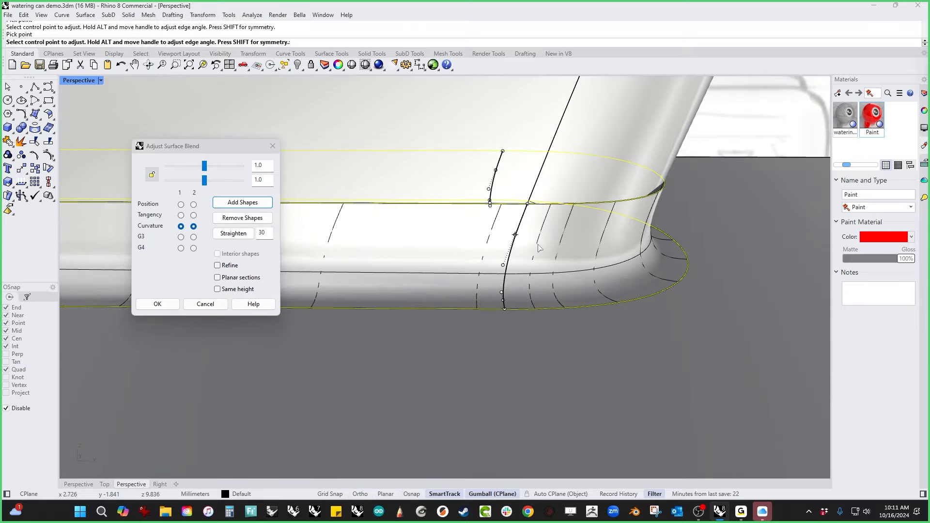
Step: Accept the blend with curvature continuity on both edges, and join it with the handle and the can's body
{"action": "scroll", "coordinate": [542, 249], "scroll_direction": "down", "scroll_amount": 6}
{"action": "right_click_drag", "start_coordinate": [550, 256], "coordinate": [452, 323]}
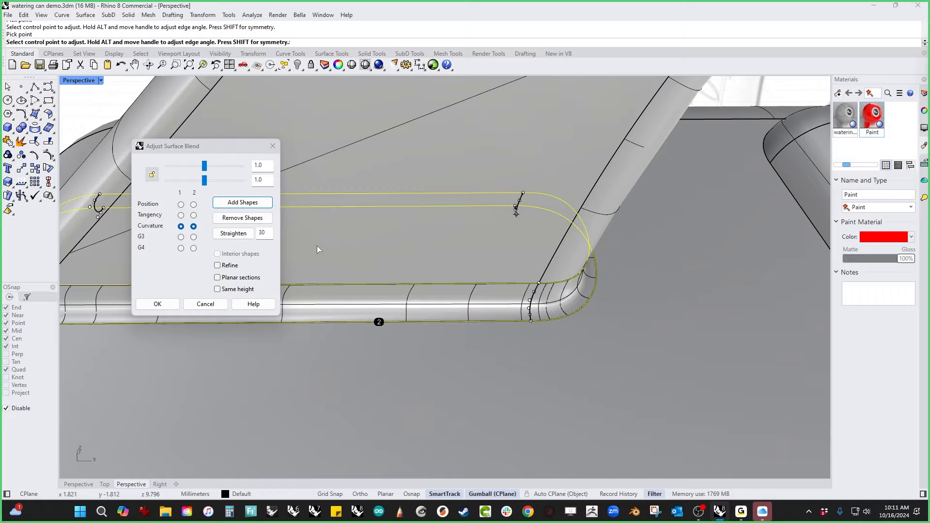
{"action": "scroll", "coordinate": [560, 364], "scroll_direction": "down", "scroll_amount": 7}
{"action": "right_click_drag", "start_coordinate": [560, 364], "coordinate": [586, 359]}
{"action": "right_click_drag", "start_coordinate": [387, 263], "coordinate": [291, 182]}
{"action": "right_click", "coordinate": [384, 221]}
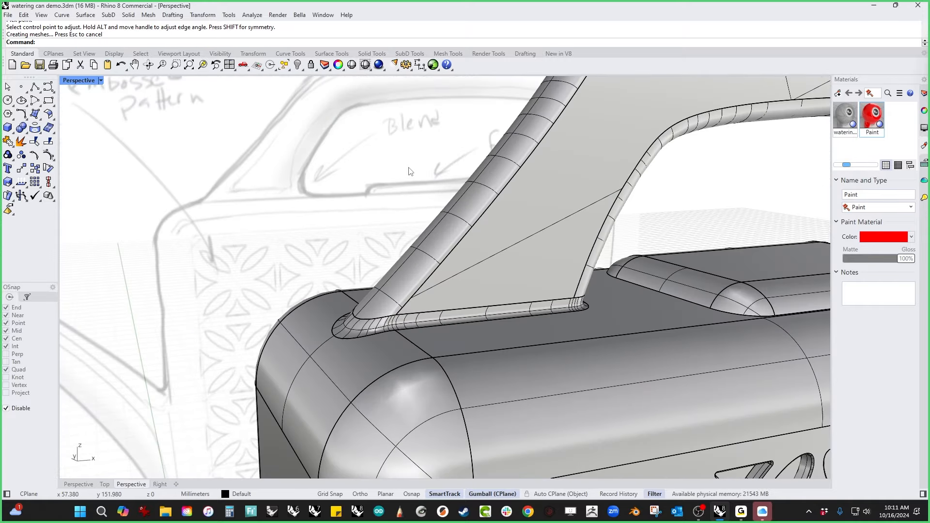
{"action": "left_click_drag", "start_coordinate": [409, 168], "coordinate": [303, 359]}
{"action": "key", "text": "ctrl+j"}
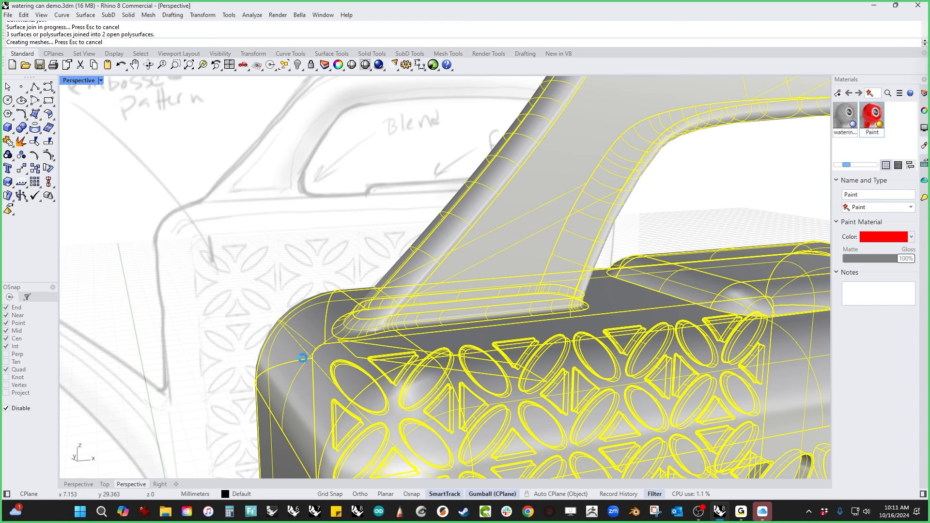
Step: Deselect everything and examine the joined watering can in Rendered display from several angles
{"action": "left_click", "coordinate": [79, 80]}
{"action": "left_click", "coordinate": [94, 131]}
{"action": "scroll", "coordinate": [270, 222], "scroll_direction": "down", "scroll_amount": 3}
{"action": "key", "text": "Escape"}
{"action": "right_click_drag", "start_coordinate": [271, 222], "coordinate": [649, 386]}
{"action": "scroll", "coordinate": [283, 237], "scroll_direction": "down", "scroll_amount": 5}
{"action": "scroll", "coordinate": [649, 386], "scroll_direction": "up", "scroll_amount": 4}
{"action": "right_click_drag", "start_coordinate": [492, 378], "coordinate": [336, 294]}
Step: Switch the perspective view from Rendered to Shaded display for work on the handle's lower joint
{"action": "left_click", "coordinate": [85, 80]}
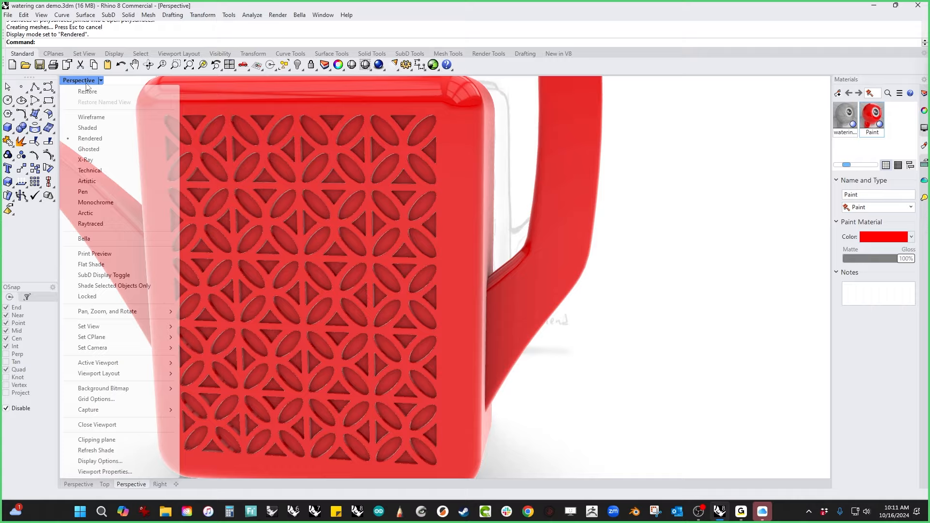
{"action": "left_click", "coordinate": [110, 128]}
{"action": "right_click_drag", "start_coordinate": [588, 327], "coordinate": [338, 322]}
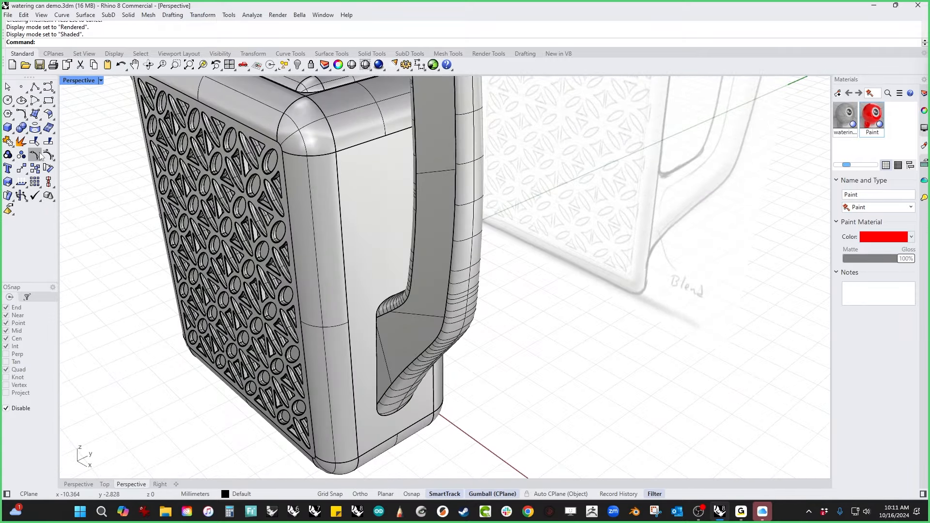
{"action": "left_click", "coordinate": [13, 133]}
{"action": "mouse_move", "coordinate": [12, 133]}
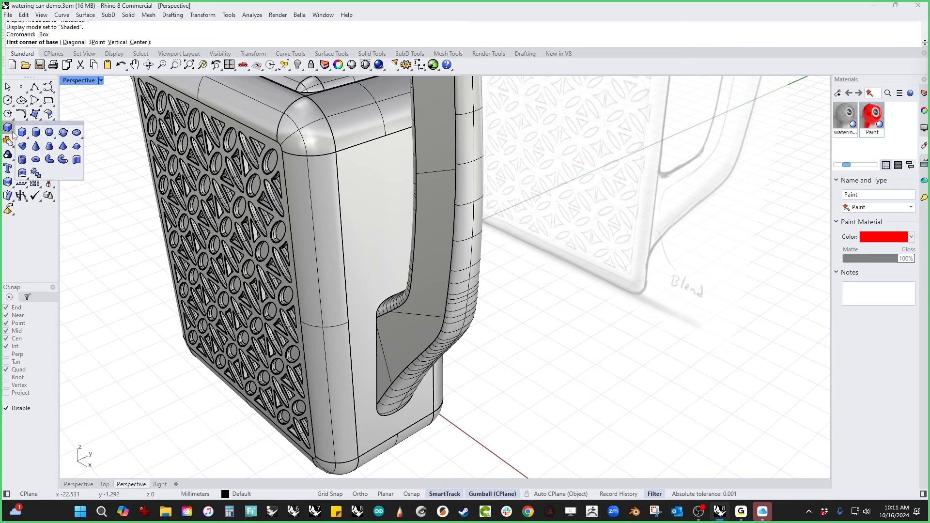
{"action": "left_click", "coordinate": [49, 160]}
{"action": "key", "text": "Escape"}
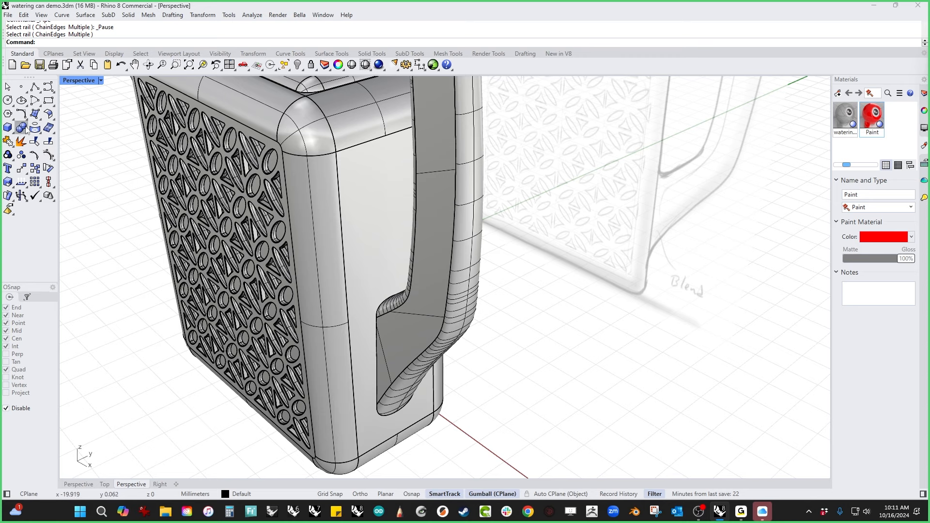
Step: Create a closed pipe with a radius of about 0.14 mm along the chained edges where the handle's lower end meets the can
{"action": "mouse_move", "coordinate": [9, 132]}
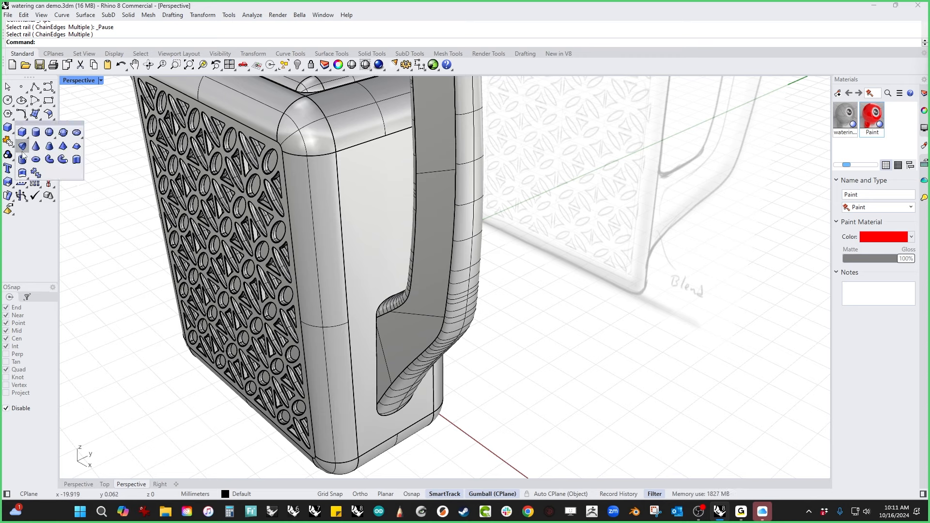
{"action": "left_click", "coordinate": [51, 165]}
{"action": "left_click", "coordinate": [66, 43]}
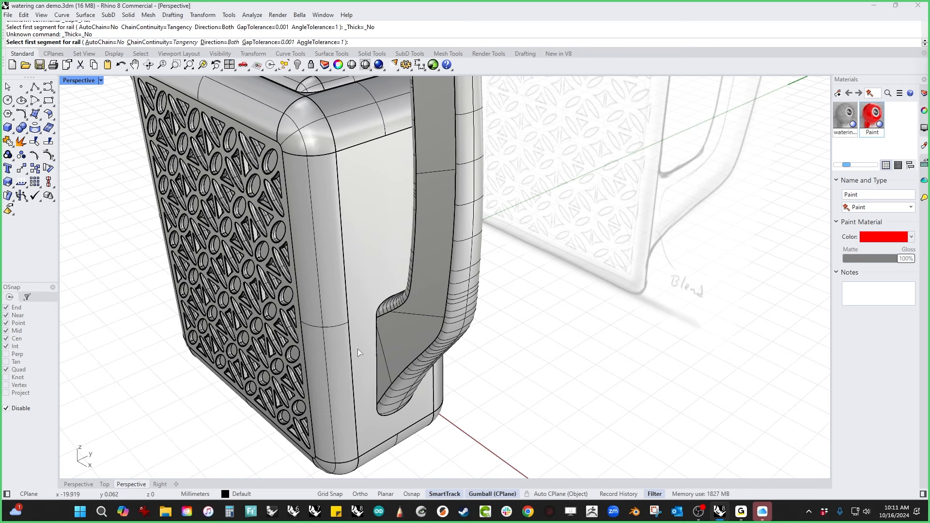
{"action": "left_click", "coordinate": [376, 340]}
{"action": "right_click_drag", "start_coordinate": [484, 358], "coordinate": [388, 339]}
{"action": "scroll", "coordinate": [412, 358], "scroll_direction": "up", "scroll_amount": 5}
{"action": "left_click", "coordinate": [412, 429]}
{"action": "left_click", "coordinate": [462, 358]}
{"action": "key", "text": "Return"}
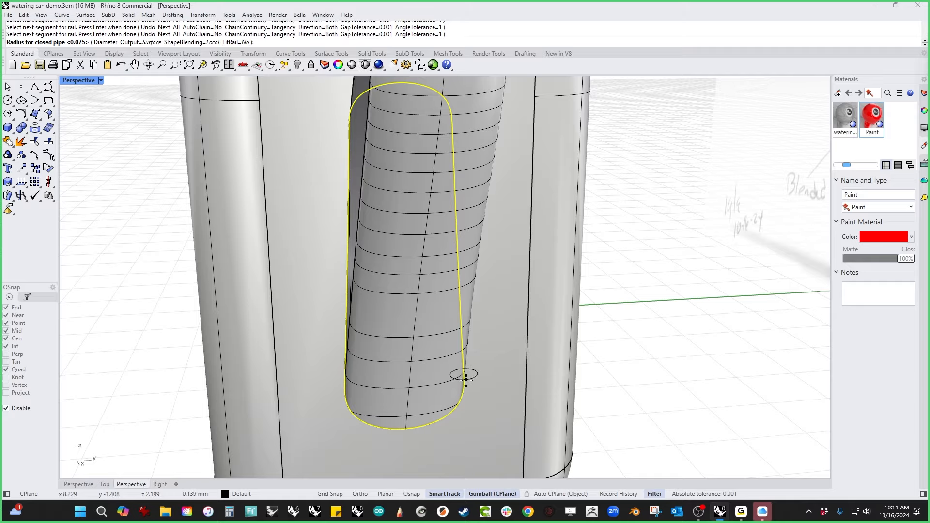
{"action": "left_click", "coordinate": [465, 379]}
{"action": "key", "text": "Return"}
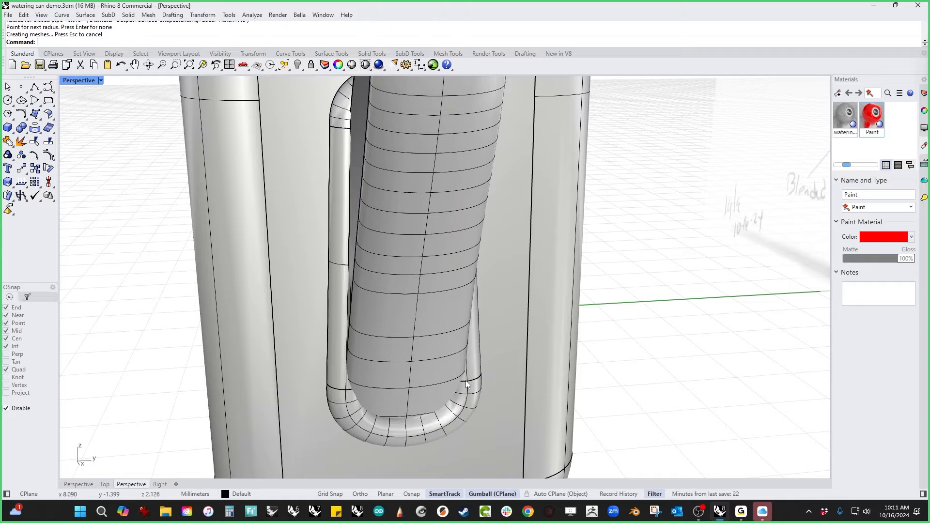
Step: Using the pipe as cutter in Wireframe display, trim away the can's wall inside it at the handle's lower end
{"action": "right_click_drag", "start_coordinate": [465, 379], "coordinate": [381, 350]}
{"action": "left_click", "coordinate": [336, 314]}
{"action": "left_click", "coordinate": [34, 141]}
{"action": "key", "text": "ctrl+alt+w"}
{"action": "scroll", "coordinate": [379, 389], "scroll_direction": "up", "scroll_amount": 7}
{"action": "left_click", "coordinate": [300, 430]}
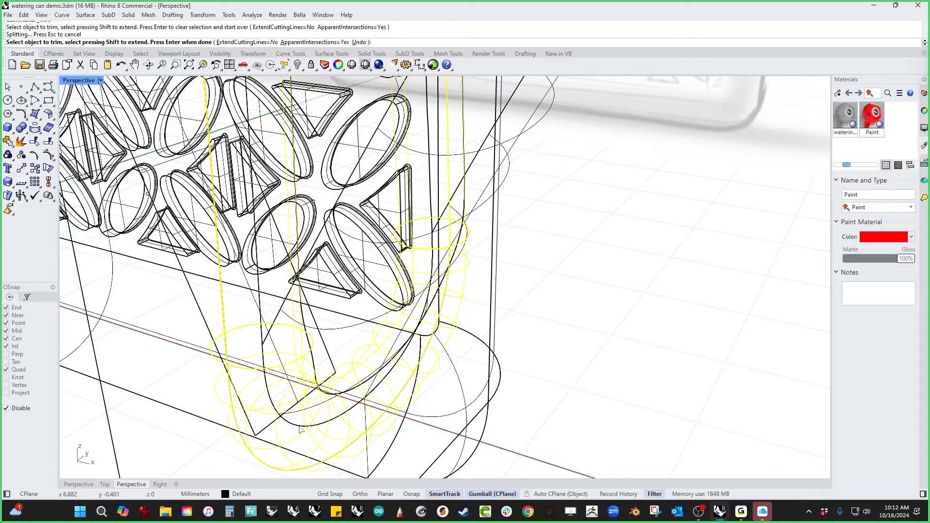
Step: Trim away the handle's lower end inside the pipe and finish the trim
{"action": "scroll", "coordinate": [301, 430], "scroll_direction": "down", "scroll_amount": 8}
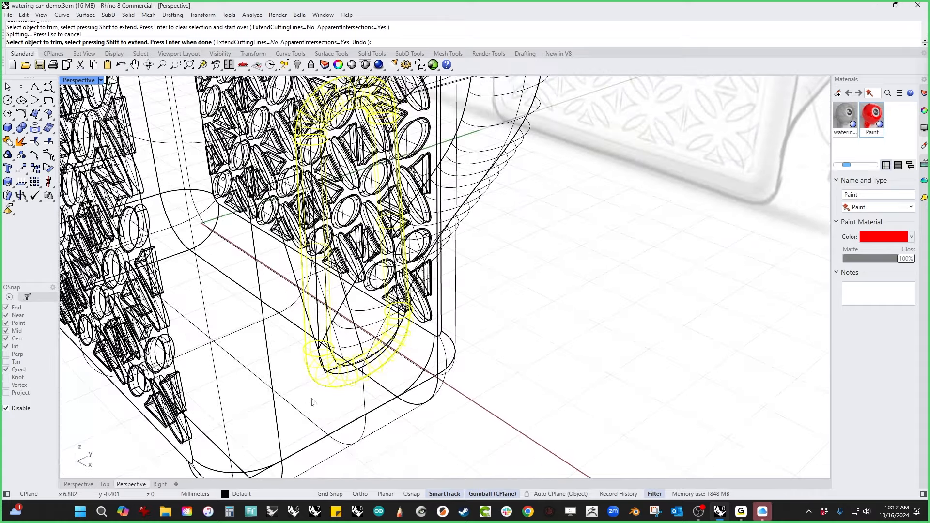
{"action": "right_click_drag", "start_coordinate": [324, 386], "coordinate": [369, 393]}
{"action": "right_click_drag", "start_coordinate": [333, 300], "coordinate": [347, 289]}
{"action": "scroll", "coordinate": [342, 291], "scroll_direction": "up", "scroll_amount": 10}
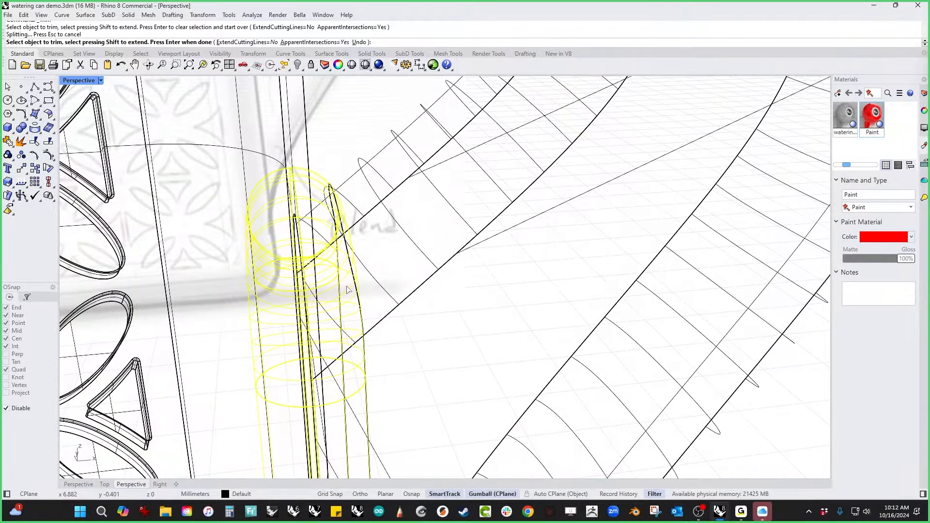
{"action": "left_click", "coordinate": [315, 208]}
{"action": "scroll", "coordinate": [339, 237], "scroll_direction": "down", "scroll_amount": 8}
{"action": "right_click_drag", "start_coordinate": [341, 242], "coordinate": [327, 359]}
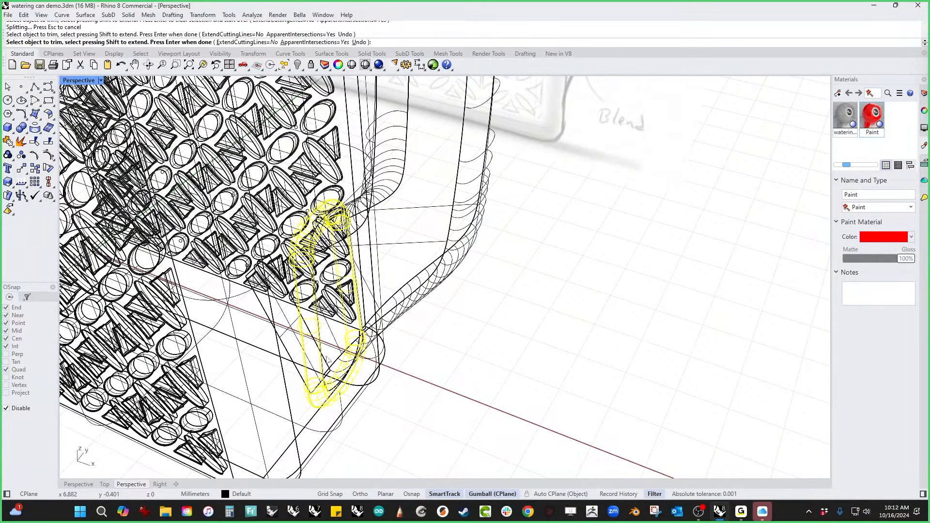
{"action": "key", "text": "Return"}
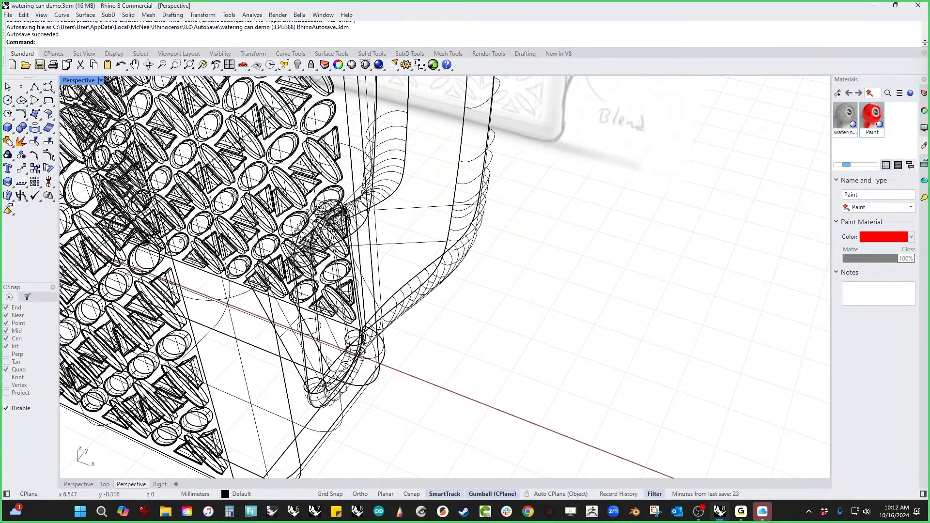
Step: Delete the cutting pipe and return the view to Shaded display
{"action": "scroll", "coordinate": [323, 403], "scroll_direction": "up", "scroll_amount": 4}
{"action": "left_click", "coordinate": [353, 388]}
{"action": "key", "text": "Delete"}
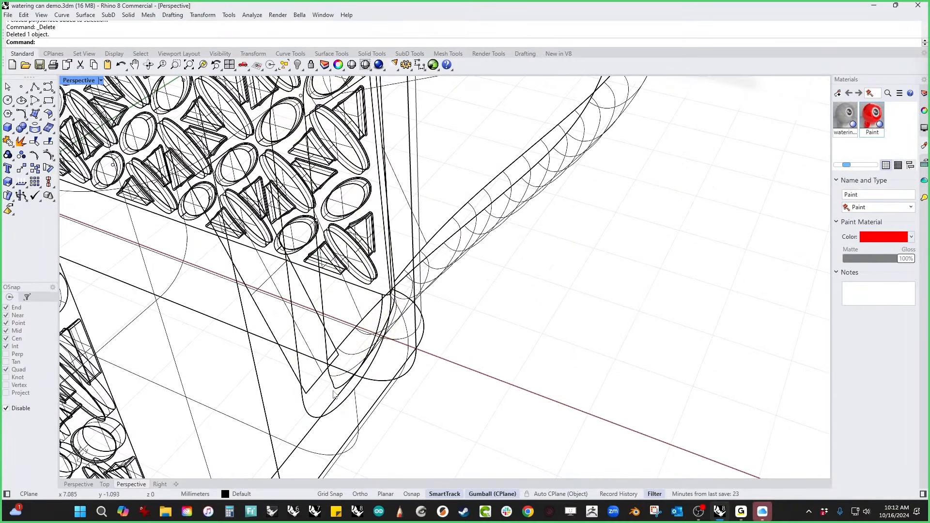
{"action": "right_click_drag", "start_coordinate": [353, 387], "coordinate": [339, 389]}
{"action": "middle_click", "coordinate": [341, 393]}
{"action": "left_click", "coordinate": [290, 354]}
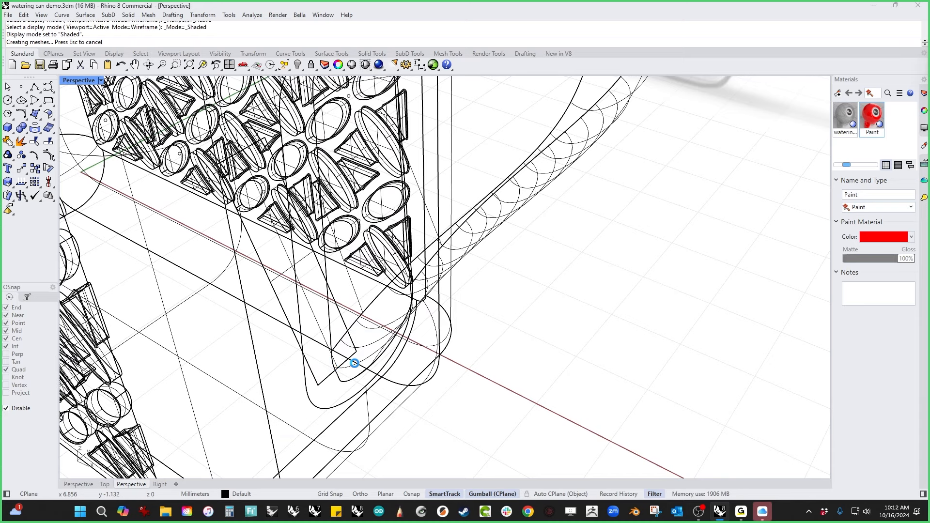
Step: In the Front view, draw a vertical line across the handle's lower end, slightly outside its uneven trimmed edge
{"action": "mouse_move", "coordinate": [355, 366]}
{"action": "right_mouse_down"}
{"action": "mouse_move", "coordinate": [301, 320]}
{"action": "mouse_move", "coordinate": [349, 345]}
{"action": "mouse_move", "coordinate": [431, 334]}
{"action": "mouse_move", "coordinate": [443, 315]}
{"action": "mouse_move", "coordinate": [455, 328]}
{"action": "right_mouse_up"}
{"action": "scroll", "coordinate": [351, 368], "scroll_direction": "down", "scroll_amount": 4}
{"action": "key", "text": "ctrl+F2"}
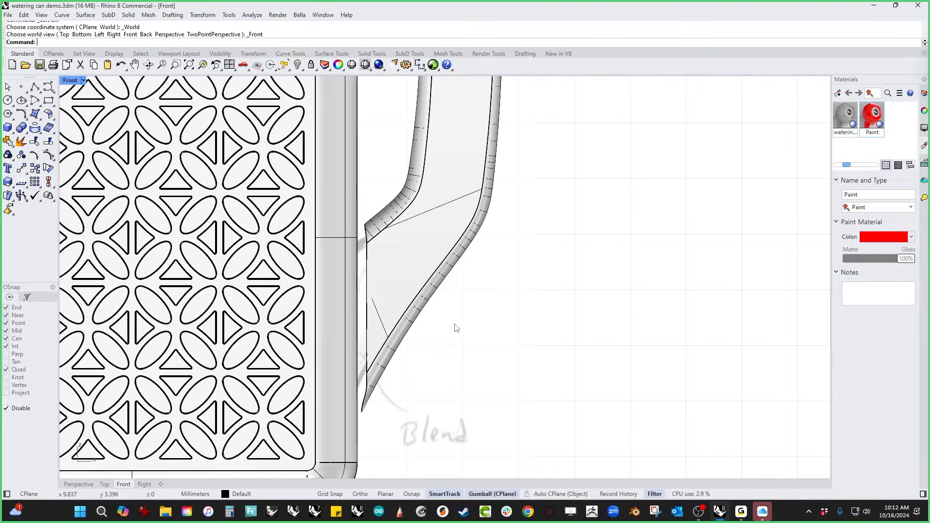
{"action": "scroll", "coordinate": [390, 369], "scroll_direction": "up", "scroll_amount": 3}
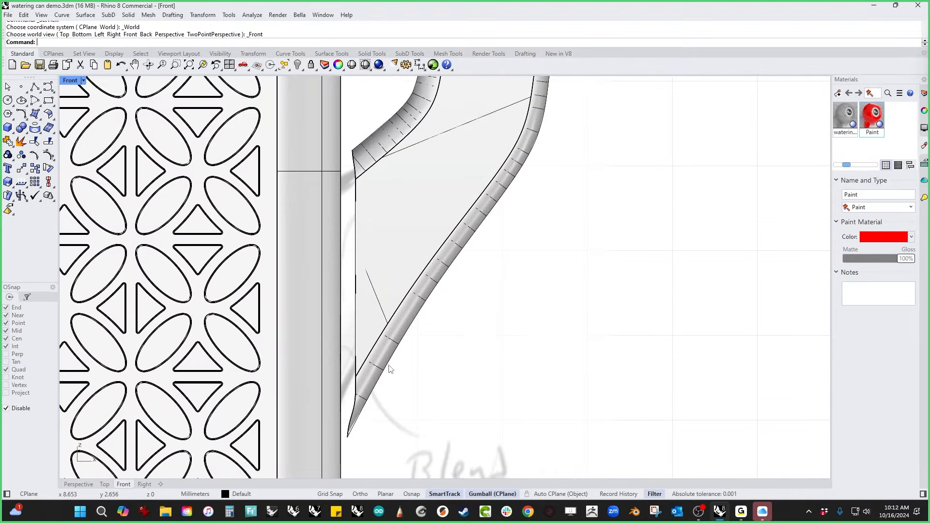
{"action": "left_click", "coordinate": [35, 86]}
{"action": "left_click", "coordinate": [360, 140]}
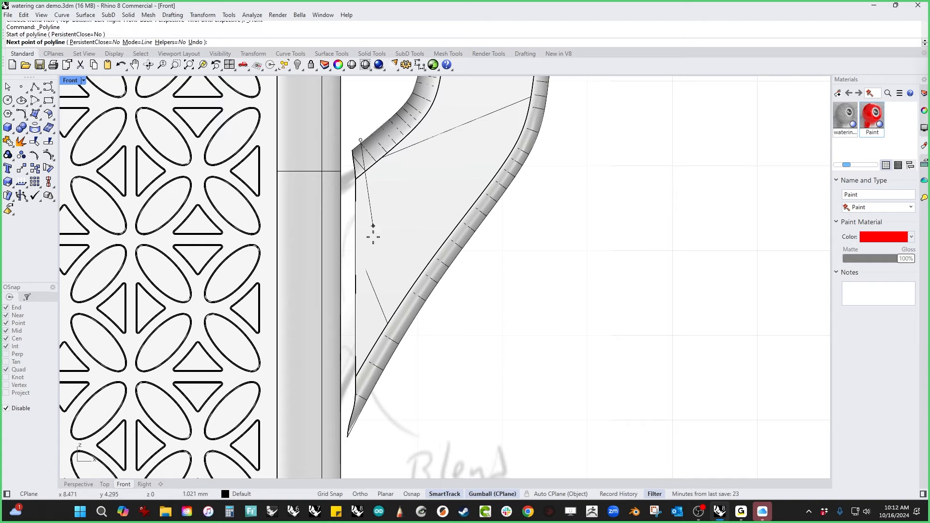
{"action": "left_click", "coordinate": [361, 457]}
{"action": "key", "text": "Return"}
Step: Trim the handle's uneven end on the can side of the vertical line to leave a straight edge
{"action": "key", "text": "ctrl+t"}
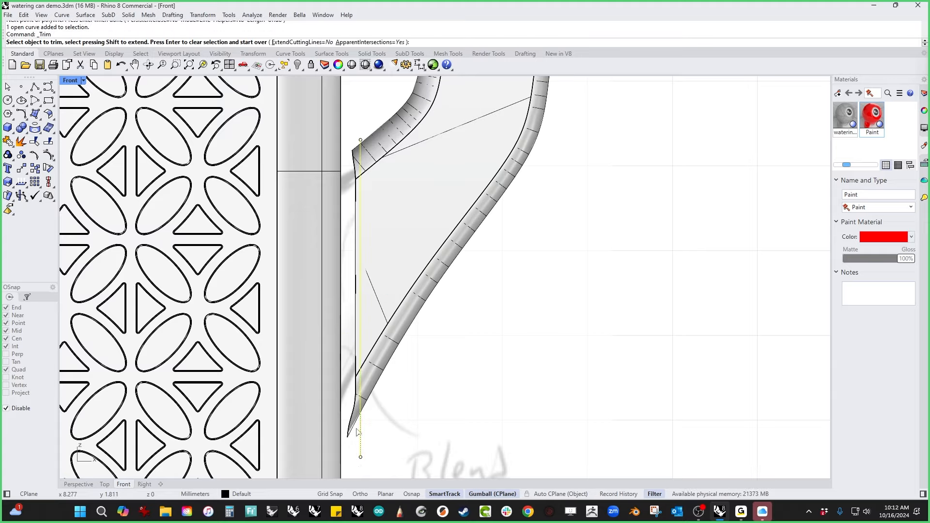
{"action": "left_click", "coordinate": [352, 424]}
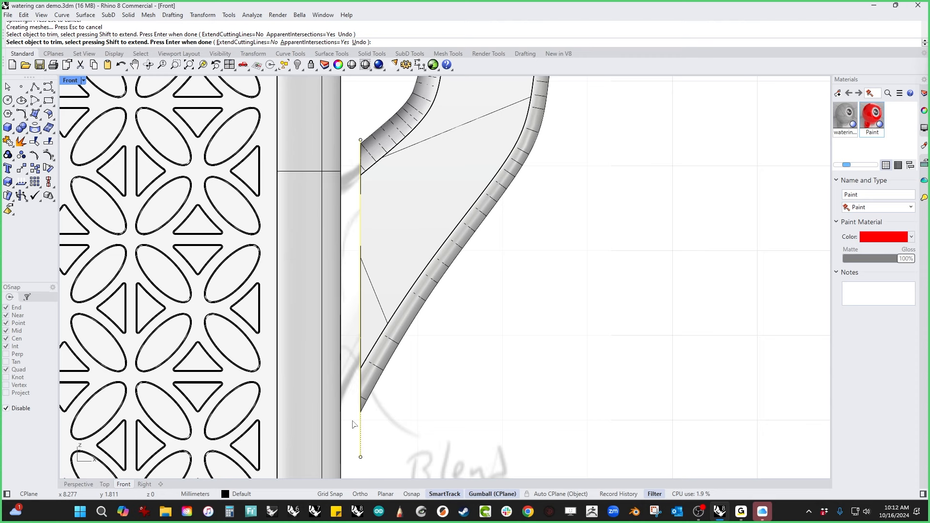
{"action": "key", "text": "Escape"}
{"action": "key", "text": "Escape"}
{"action": "key", "text": "Escape"}
Step: Delete the vertical cutting line and return to the perspective view in Shaded display
{"action": "left_click_drag", "start_coordinate": [382, 423], "coordinate": [353, 433]}
{"action": "left_click", "coordinate": [401, 440]}
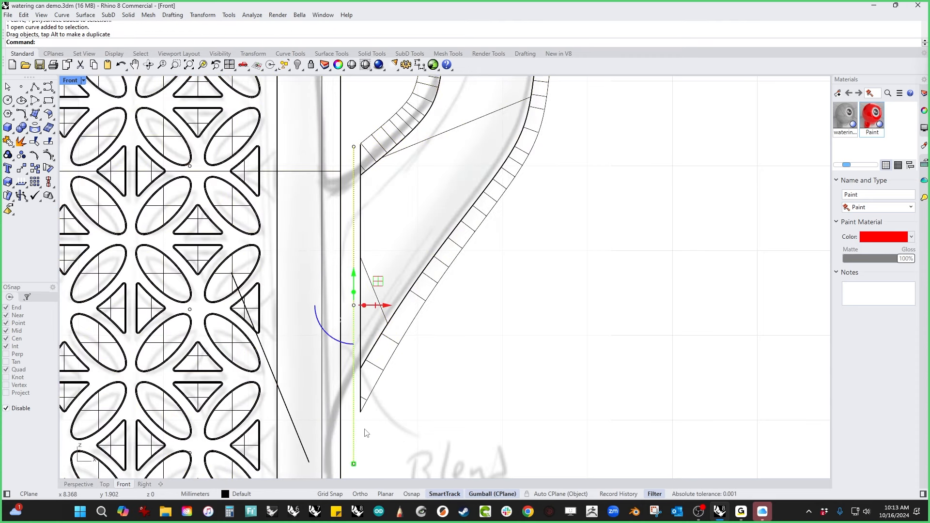
{"action": "key", "text": "Delete"}
{"action": "key", "text": "F4"}
{"action": "middle_click", "coordinate": [454, 446]}
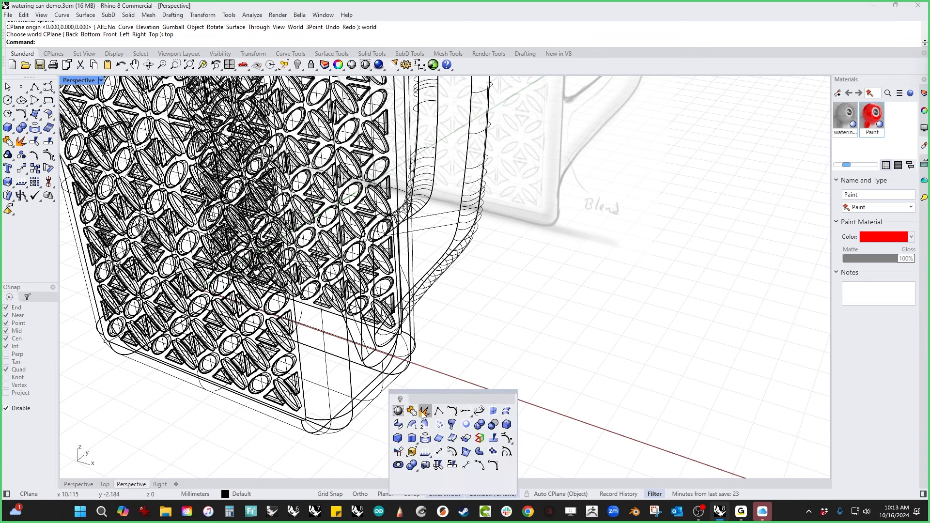
{"action": "left_click", "coordinate": [398, 411]}
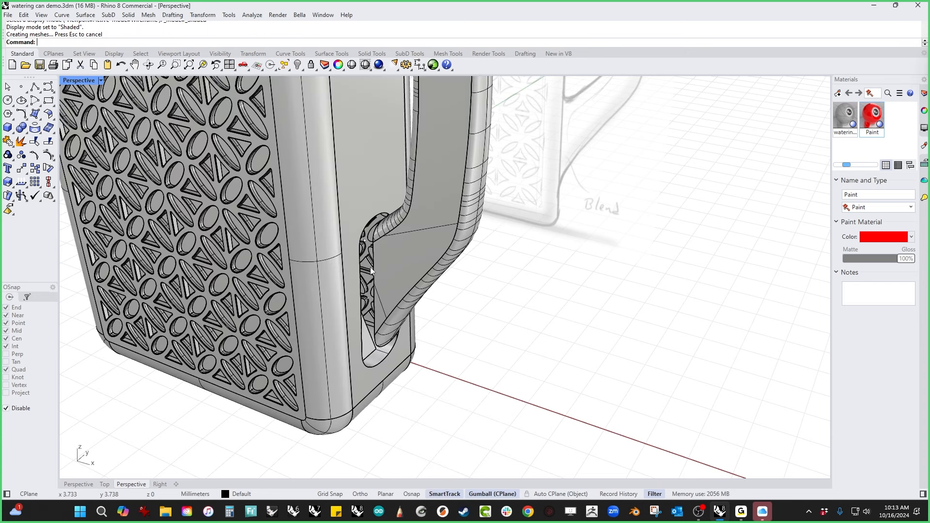
Step: Try a surface blend using chained edges from the can's opening, with AutoChain set to Yes
{"action": "scroll", "coordinate": [370, 266], "scroll_direction": "up", "scroll_amount": 5}
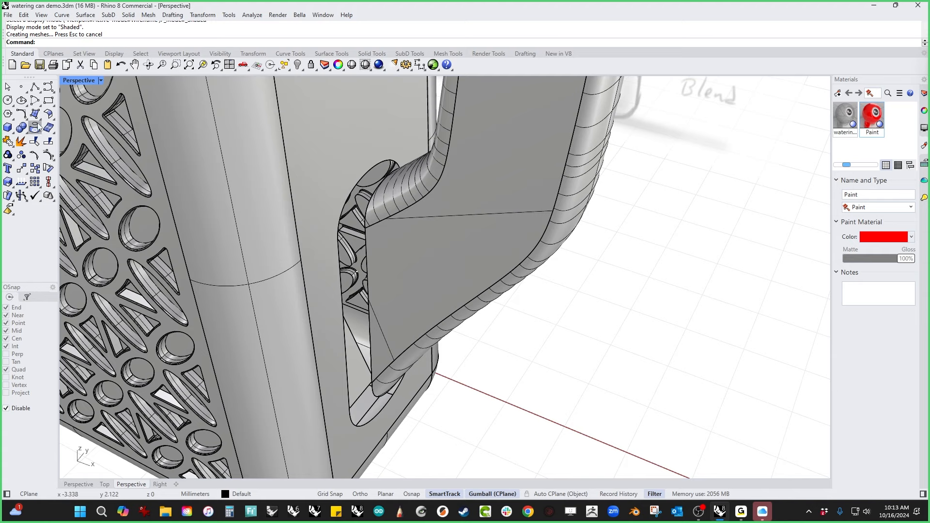
{"action": "left_click", "coordinate": [39, 119]}
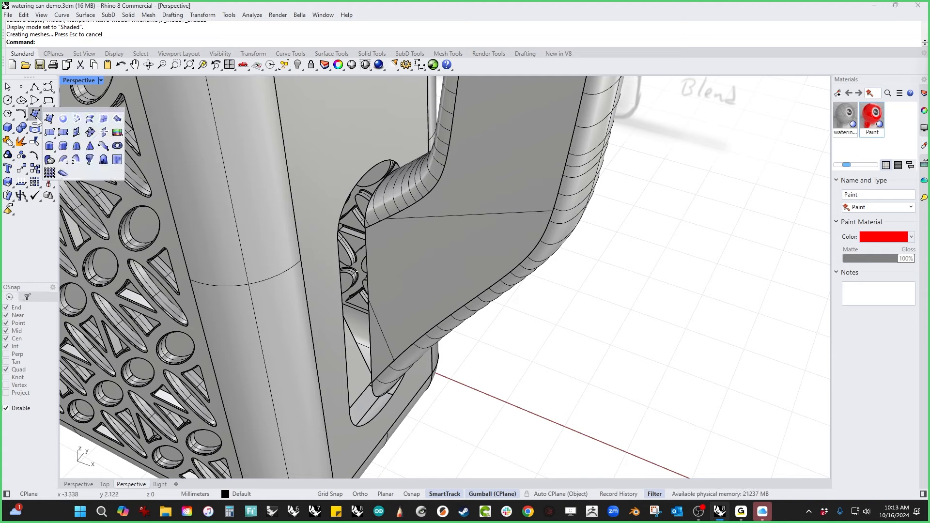
{"action": "left_click", "coordinate": [52, 118]}
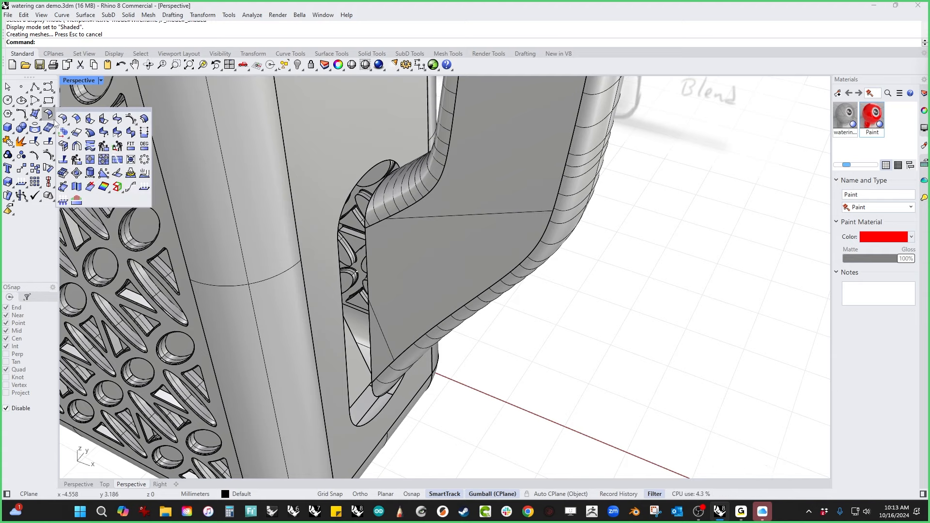
{"action": "left_click", "coordinate": [118, 121]}
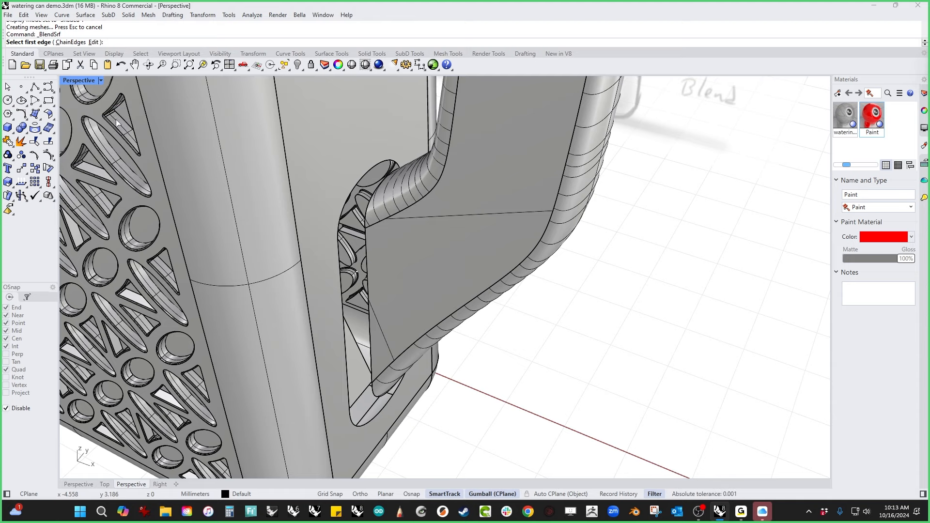
{"action": "left_click", "coordinate": [70, 42]}
{"action": "left_click", "coordinate": [345, 202]}
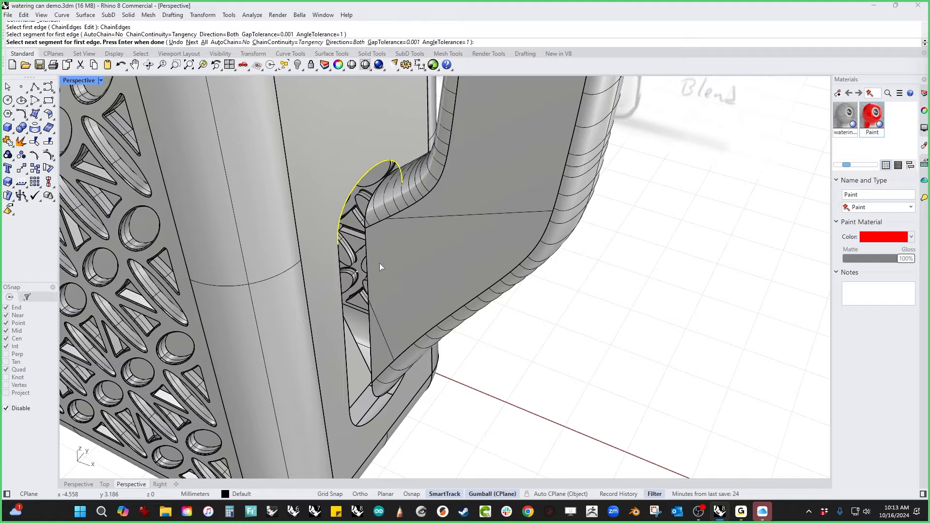
{"action": "right_click_drag", "start_coordinate": [379, 264], "coordinate": [387, 286]}
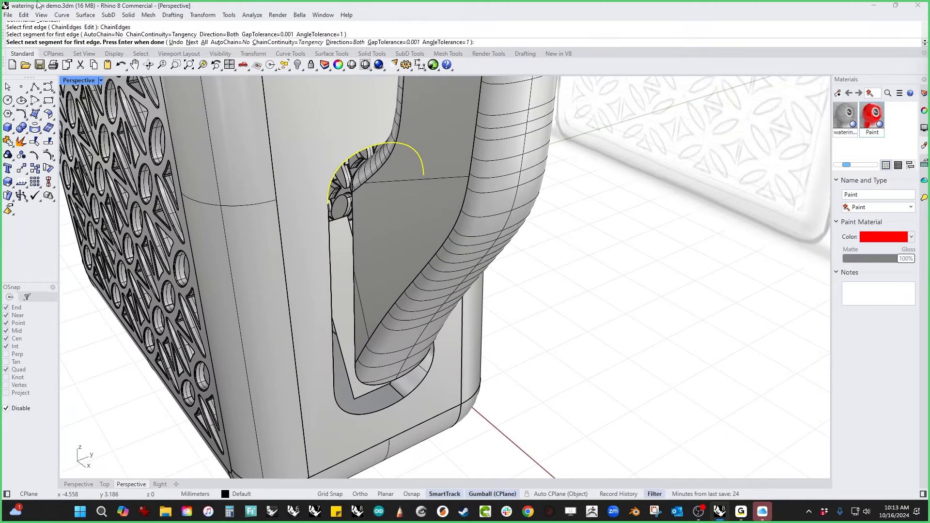
{"action": "left_click", "coordinate": [230, 42]}
{"action": "right_click_drag", "start_coordinate": [462, 306], "coordinate": [384, 236]}
{"action": "left_click", "coordinate": [468, 329]}
{"action": "key", "text": "Escape"}
Step: Start a surface blend between the chained edges of the can's opening and the handle's lower end, accepting the seam points
{"action": "right_click_drag", "start_coordinate": [361, 196], "coordinate": [381, 219]}
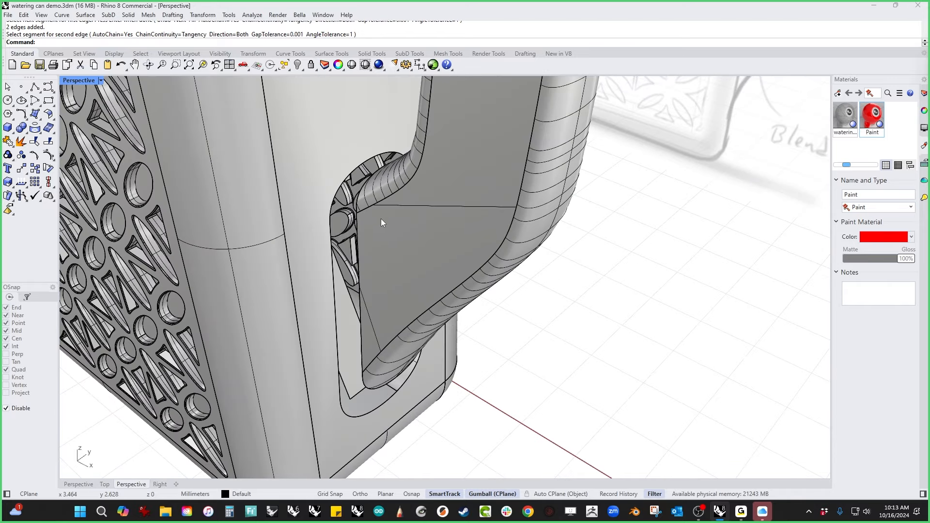
{"action": "key", "text": "Return"}
{"action": "left_click", "coordinate": [71, 43]}
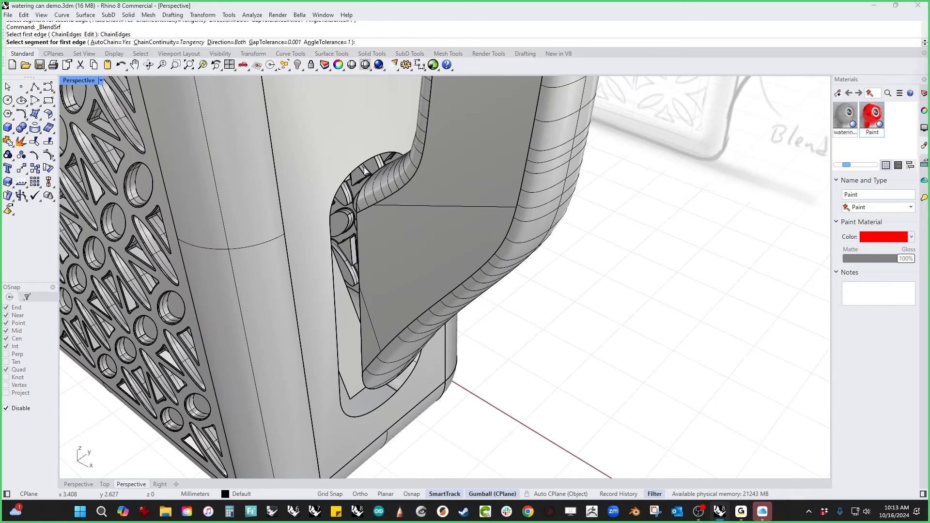
{"action": "left_click", "coordinate": [371, 165]}
{"action": "left_click", "coordinate": [371, 179]}
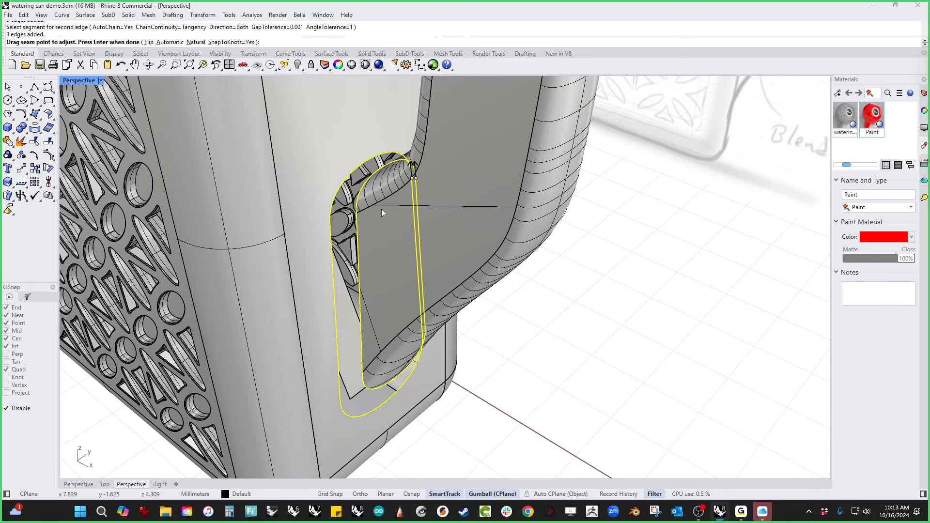
{"action": "key", "text": "Return"}
Step: Accept the blend's seam points and add a shape across it at the lower corner on one side of the handle
{"action": "right_click_drag", "start_coordinate": [426, 253], "coordinate": [407, 334]}
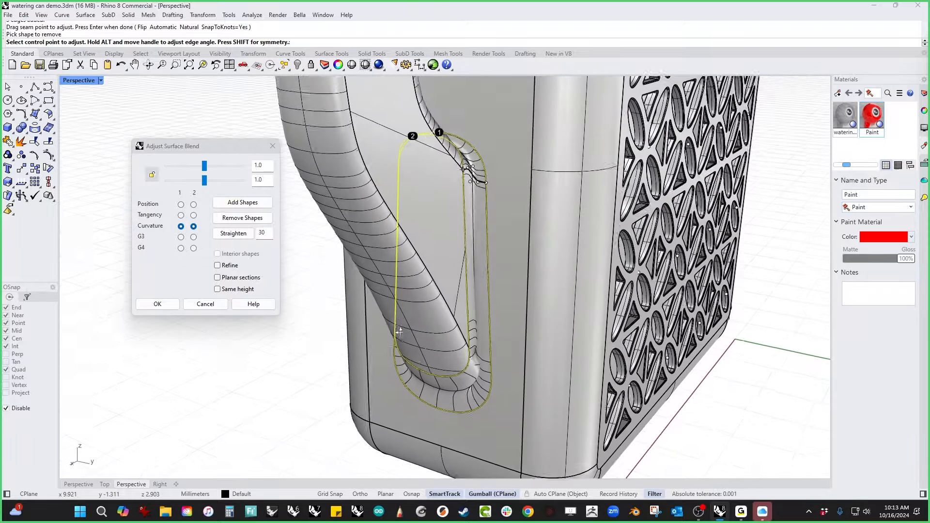
{"action": "scroll", "coordinate": [473, 183], "scroll_direction": "up", "scroll_amount": 8}
{"action": "right_click_drag", "start_coordinate": [475, 184], "coordinate": [479, 278]}
{"action": "scroll", "coordinate": [484, 272], "scroll_direction": "down", "scroll_amount": 7}
{"action": "left_click", "coordinate": [242, 202]}
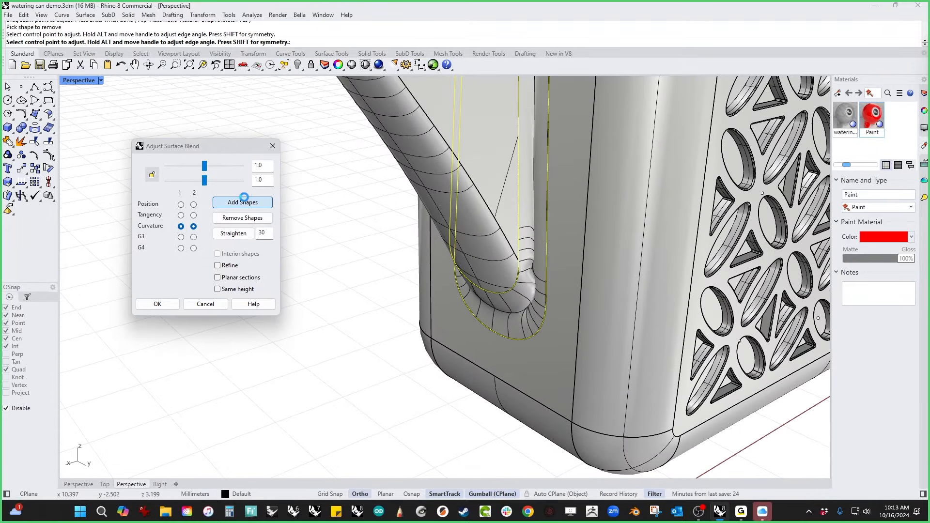
{"action": "scroll", "coordinate": [519, 269], "scroll_direction": "up", "scroll_amount": 3}
{"action": "left_click", "coordinate": [509, 240]}
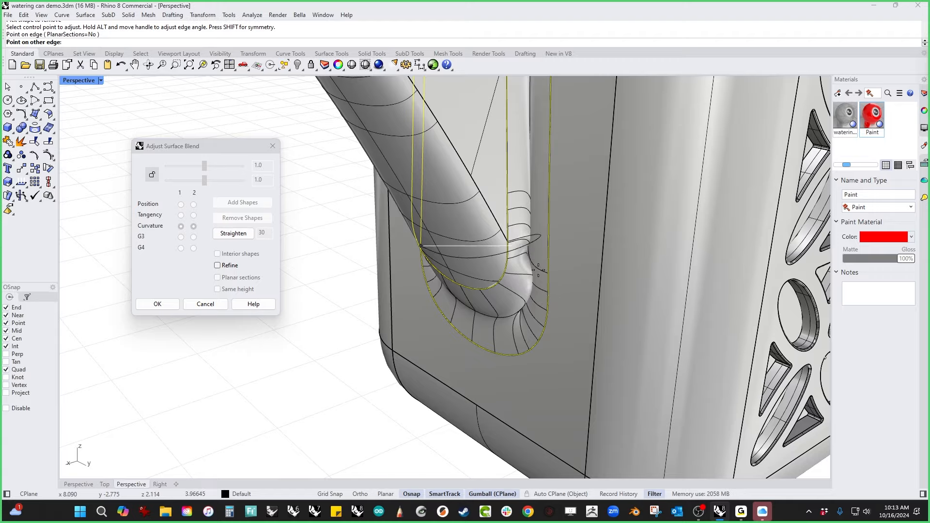
{"action": "left_click", "coordinate": [549, 274]}
Step: Add blend shapes at the lower and upper corners on the opposite side of the handle and finish adding shapes
{"action": "right_click_drag", "start_coordinate": [552, 276], "coordinate": [658, 297]}
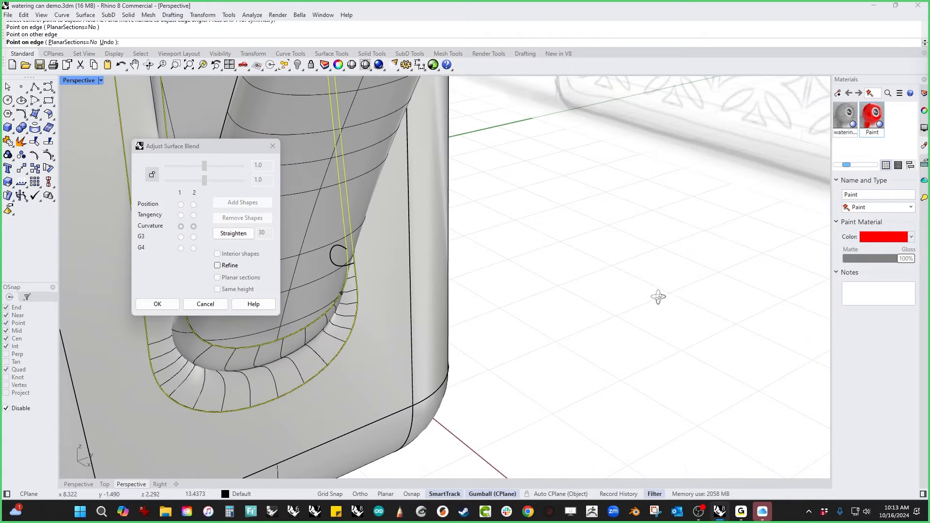
{"action": "right_click_drag", "start_coordinate": [384, 322], "coordinate": [460, 315]}
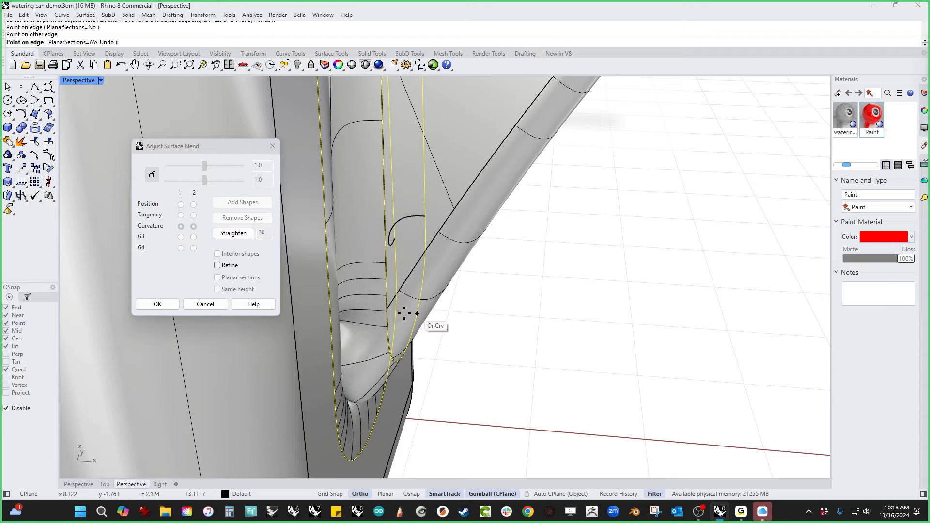
{"action": "left_click", "coordinate": [386, 310]}
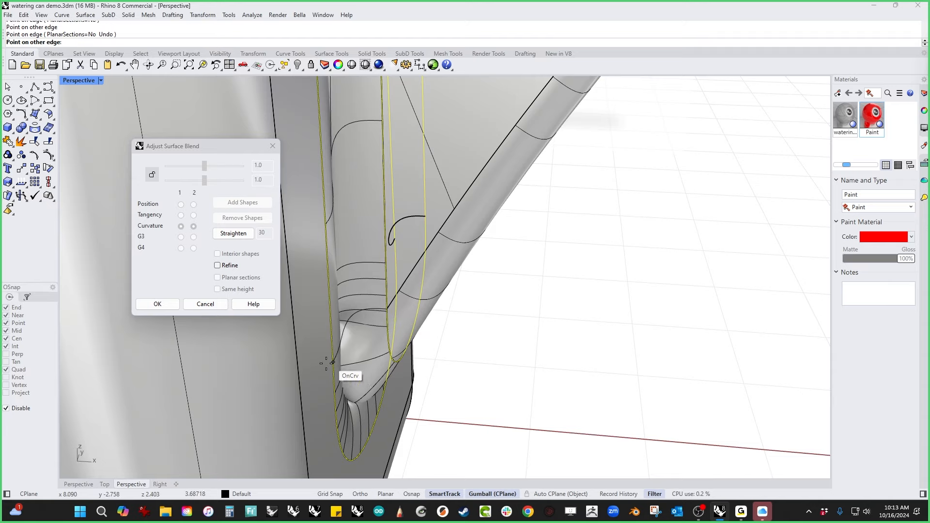
{"action": "left_click", "coordinate": [331, 355]}
{"action": "right_click_drag", "start_coordinate": [331, 355], "coordinate": [494, 384]}
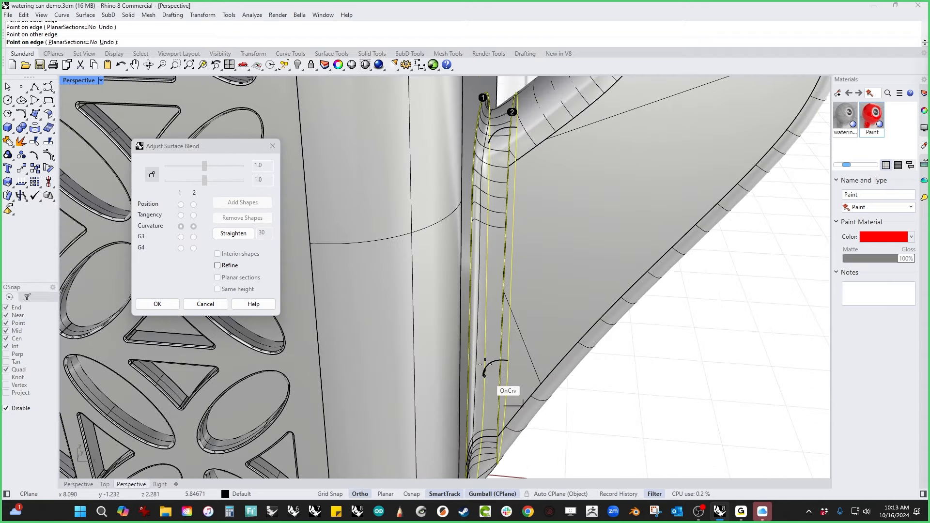
{"action": "left_click", "coordinate": [508, 168]}
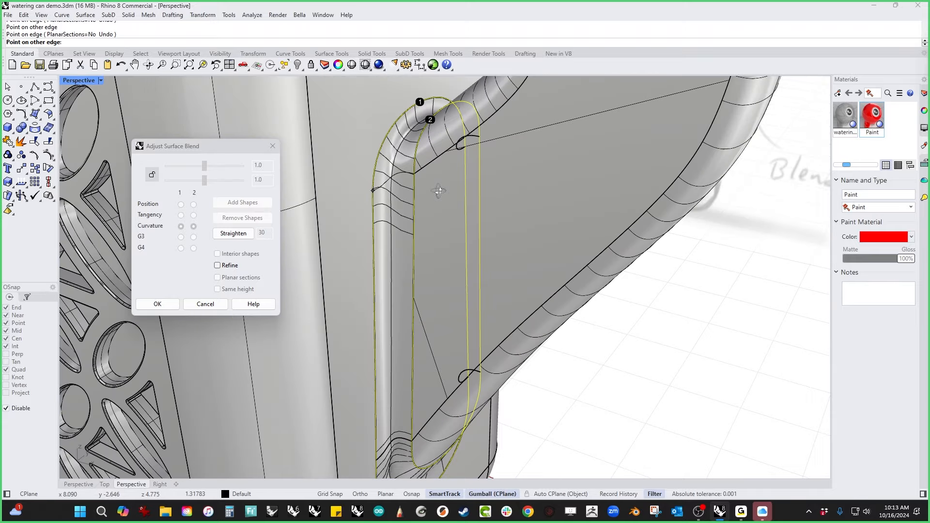
{"action": "right_click_drag", "start_coordinate": [480, 186], "coordinate": [436, 191]}
{"action": "left_click", "coordinate": [382, 198]}
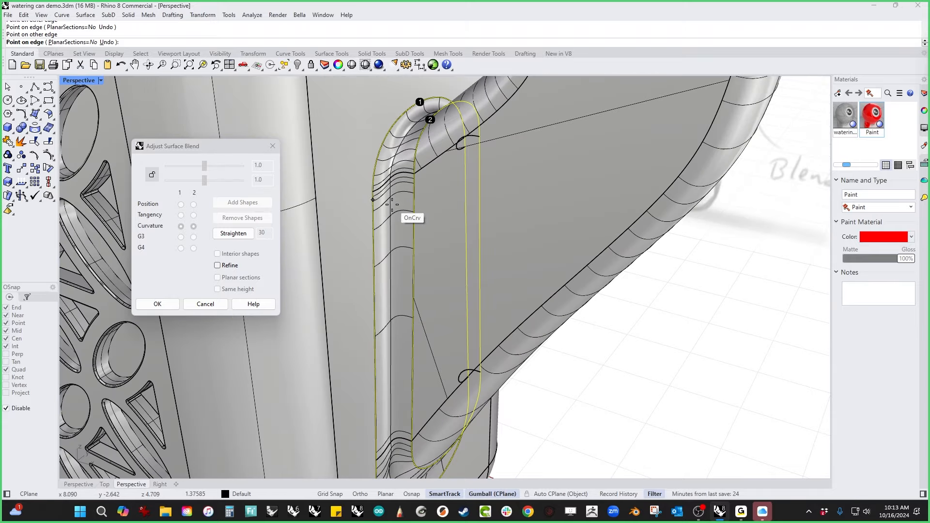
{"action": "key", "text": "Return"}
Step: Straighten the upper-corner blend shape by repositioning its handle-side control point and its end point on the can's edge
{"action": "scroll", "coordinate": [481, 220], "scroll_direction": "up", "scroll_amount": 4}
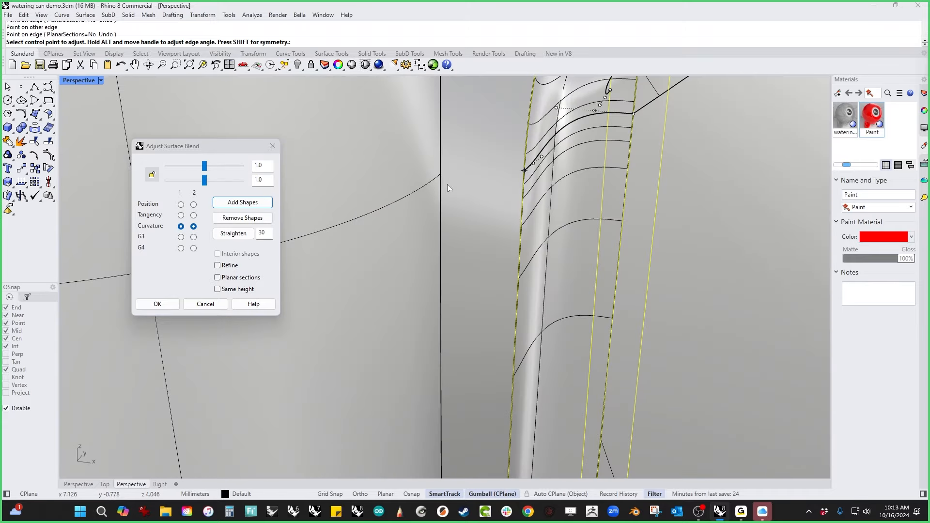
{"action": "right_click_drag", "start_coordinate": [603, 127], "coordinate": [567, 161]}
{"action": "left_click", "coordinate": [561, 161]}
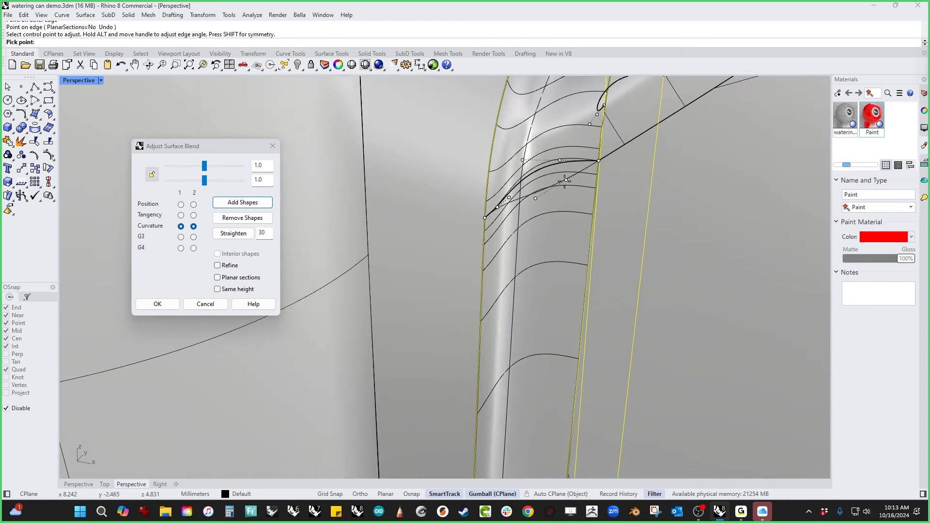
{"action": "left_click", "coordinate": [564, 181]}
{"action": "left_click", "coordinate": [494, 224]}
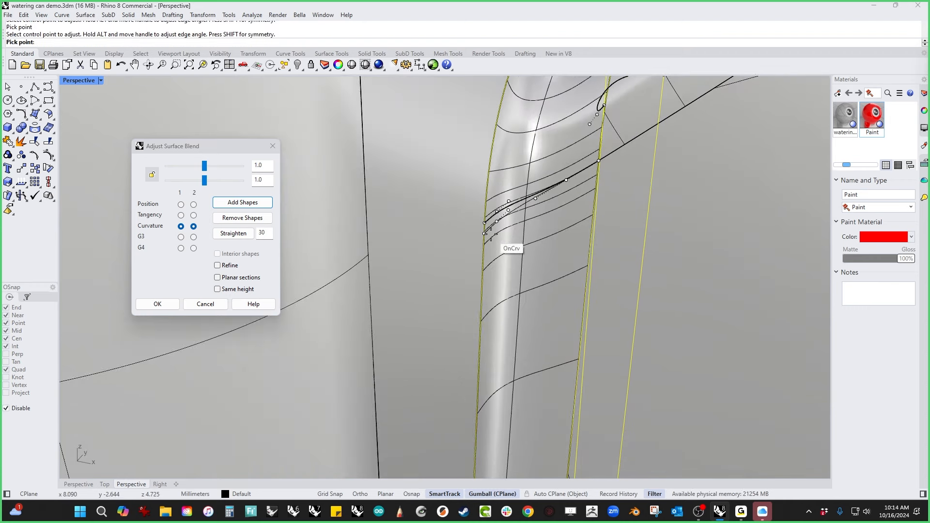
{"action": "left_click", "coordinate": [509, 248]}
Step: Angle the lower-corner blend shape on the same side to follow the handle's slope and shift its end along the can's edge
{"action": "scroll", "coordinate": [557, 203], "scroll_direction": "down", "scroll_amount": 4}
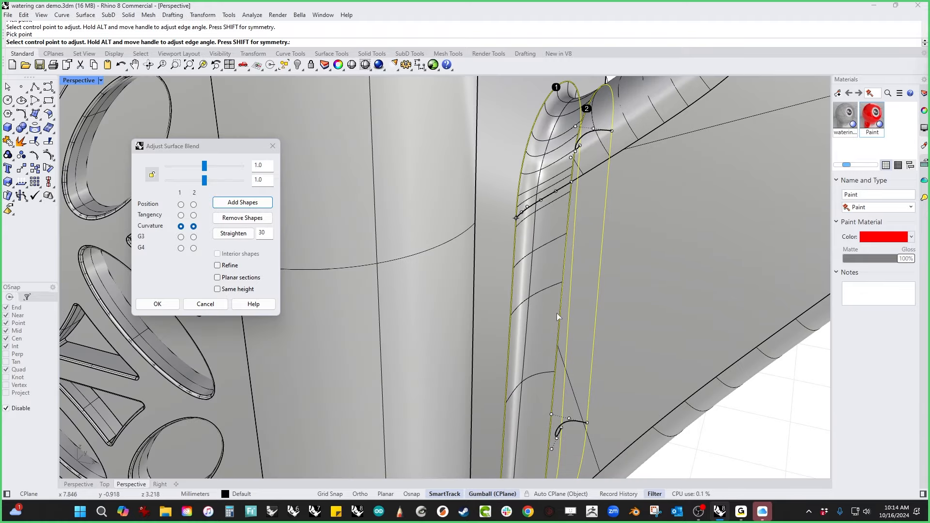
{"action": "right_click_drag", "start_coordinate": [556, 313], "coordinate": [559, 195]}
{"action": "right_click_drag", "start_coordinate": [494, 295], "coordinate": [517, 297]}
{"action": "scroll", "coordinate": [517, 281], "scroll_direction": "up", "scroll_amount": 4}
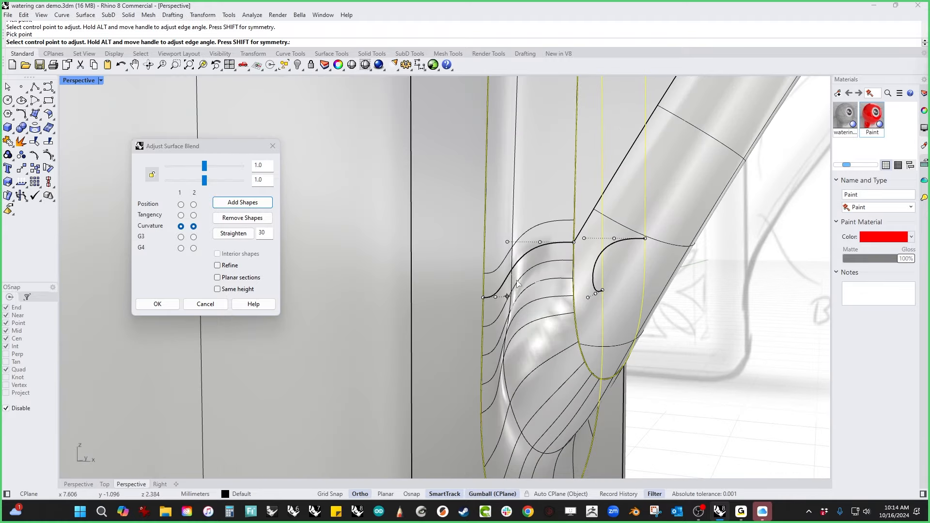
{"action": "left_click", "coordinate": [540, 243], "text": "alt"}
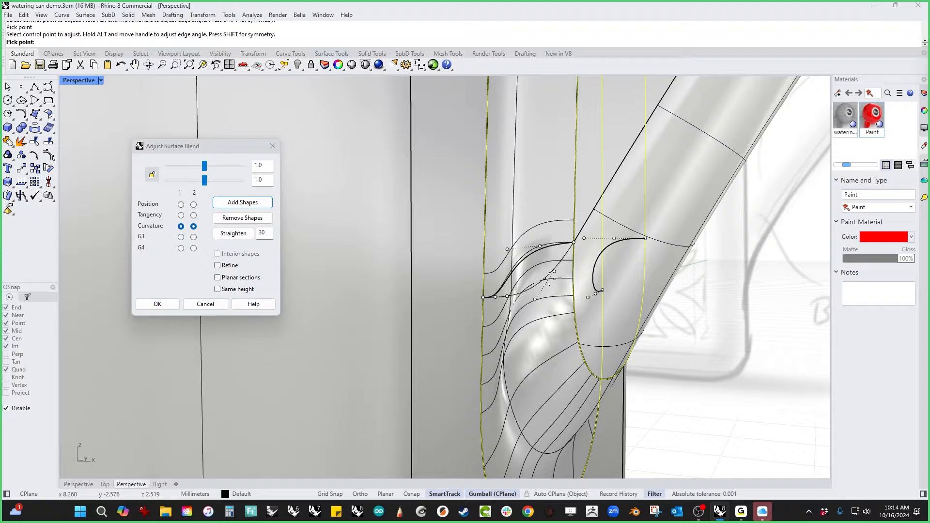
{"action": "left_click", "coordinate": [535, 299]}
{"action": "left_click", "coordinate": [484, 306]}
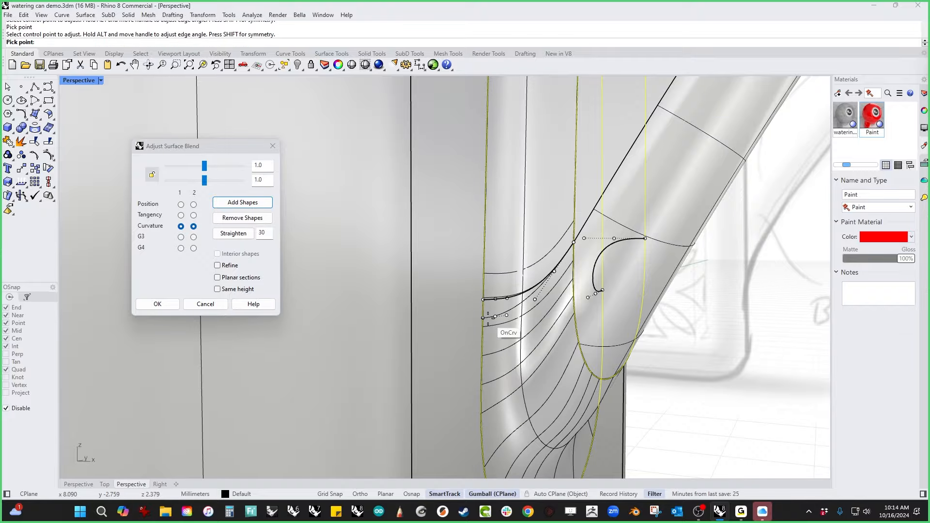
{"action": "left_click", "coordinate": [488, 329]}
Step: Reshape the lower-corner blend shape on the handle's other side to match, moving its control point and its end on the can's edge
{"action": "scroll", "coordinate": [463, 236], "scroll_direction": "down", "scroll_amount": 8}
{"action": "right_click_drag", "start_coordinate": [463, 235], "coordinate": [339, 257]}
{"action": "scroll", "coordinate": [391, 266], "scroll_direction": "up", "scroll_amount": 5}
{"action": "scroll", "coordinate": [392, 274], "scroll_direction": "up", "scroll_amount": 2}
{"action": "left_click", "coordinate": [385, 217]}
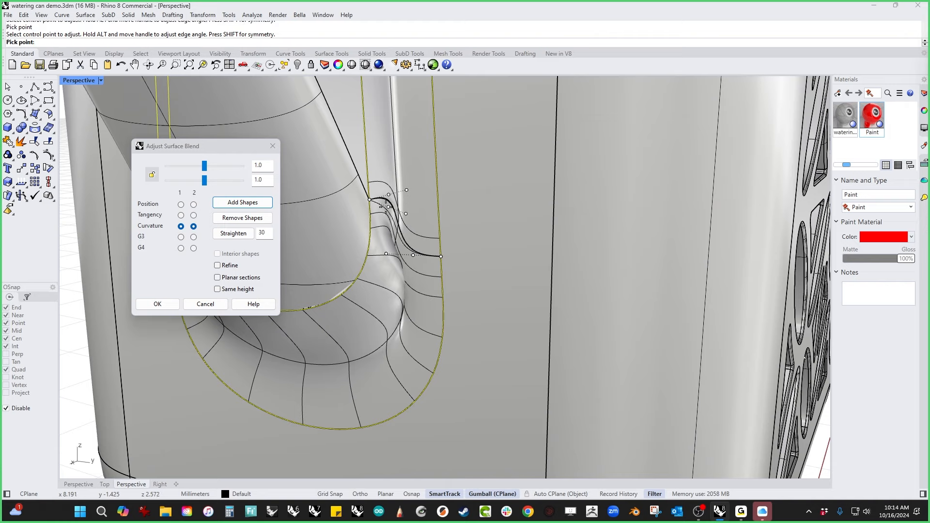
{"action": "left_click", "coordinate": [381, 223], "text": "alt"}
{"action": "right_click_drag", "start_coordinate": [408, 270], "coordinate": [379, 295]}
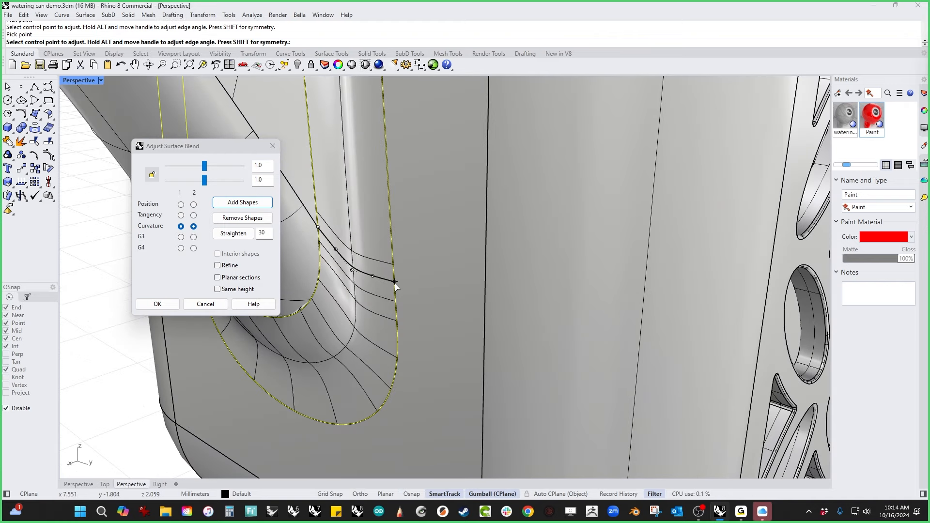
{"action": "left_click", "coordinate": [395, 282]}
{"action": "left_click", "coordinate": [400, 293]}
Step: Angle the upper-corner blend shape on that side so that it runs in line with the handle's edge
{"action": "scroll", "coordinate": [385, 278], "scroll_direction": "down", "scroll_amount": 7}
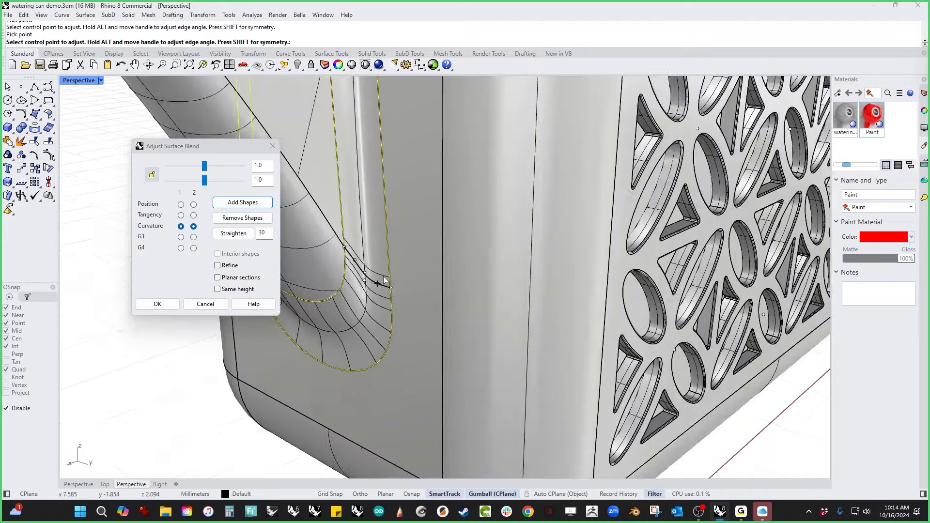
{"action": "right_click_drag", "start_coordinate": [385, 278], "coordinate": [411, 298]}
{"action": "scroll", "coordinate": [412, 297], "scroll_direction": "down", "scroll_amount": 3}
{"action": "right_click_drag", "start_coordinate": [448, 272], "coordinate": [461, 274], "text": "shift"}
{"action": "scroll", "coordinate": [391, 228], "scroll_direction": "up", "scroll_amount": 8}
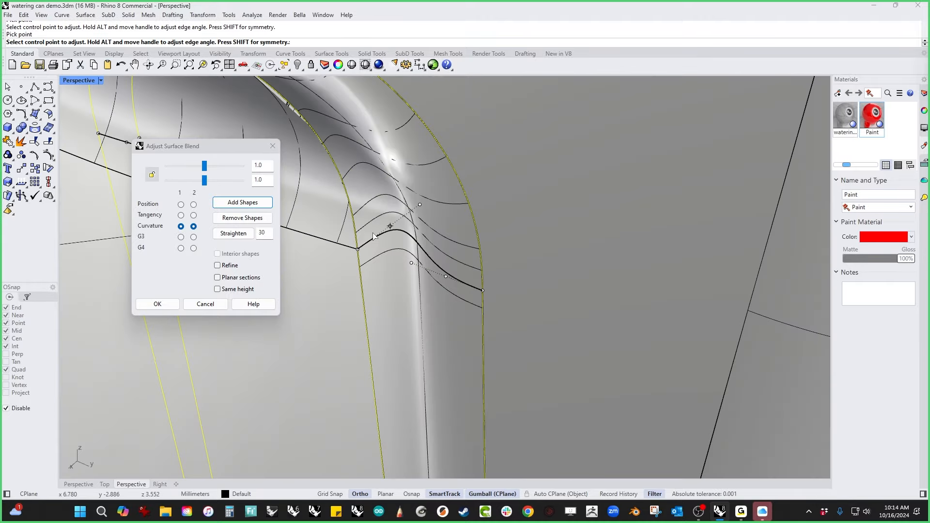
{"action": "left_click", "coordinate": [389, 239]}
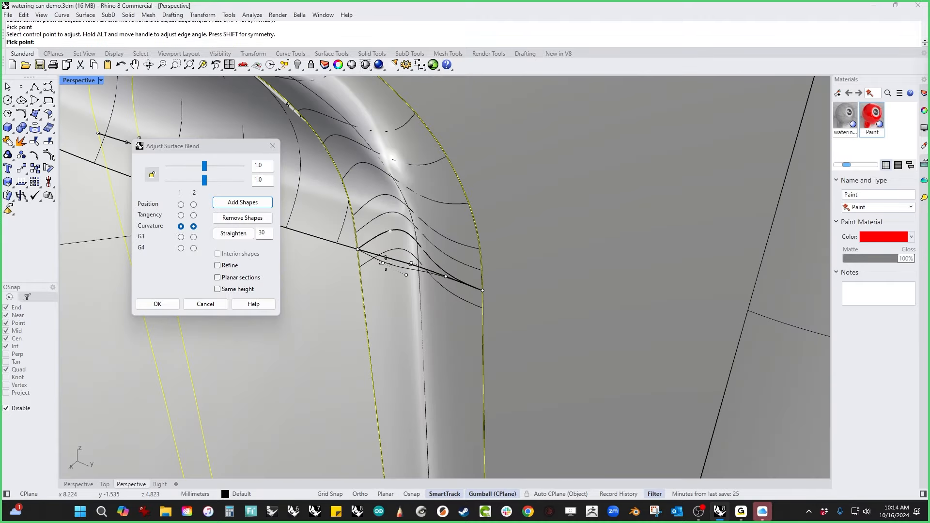
{"action": "left_click", "coordinate": [391, 260]}
Step: Accept the lower handle's surface blend with Curvature continuity on both edges
{"action": "scroll", "coordinate": [448, 299], "scroll_direction": "down", "scroll_amount": 8}
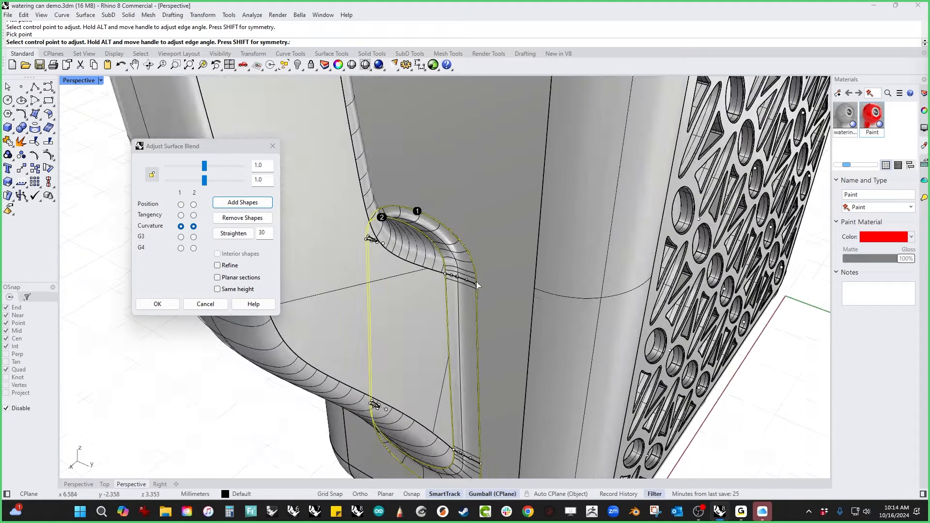
{"action": "right_click_drag", "start_coordinate": [372, 327], "coordinate": [311, 186]}
{"action": "left_click", "coordinate": [264, 165]}
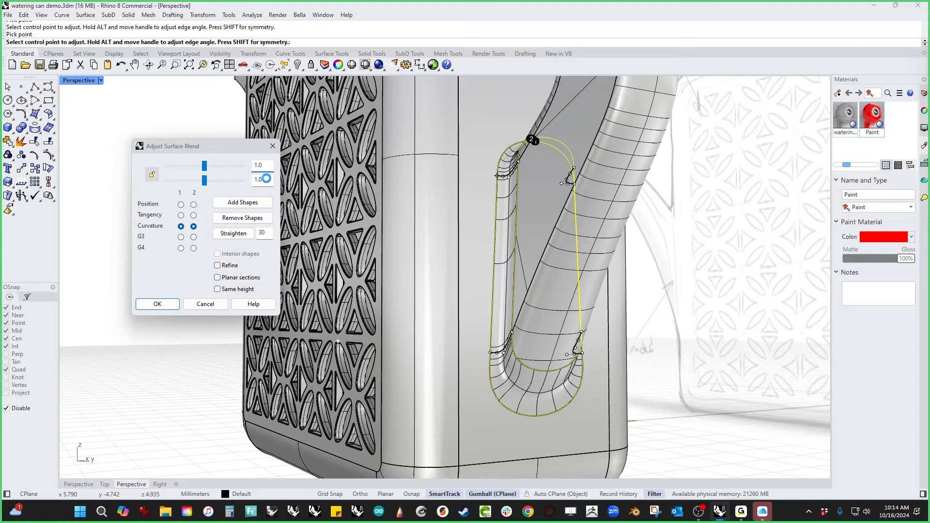
{"action": "right_click_drag", "start_coordinate": [472, 342], "coordinate": [255, 373]}
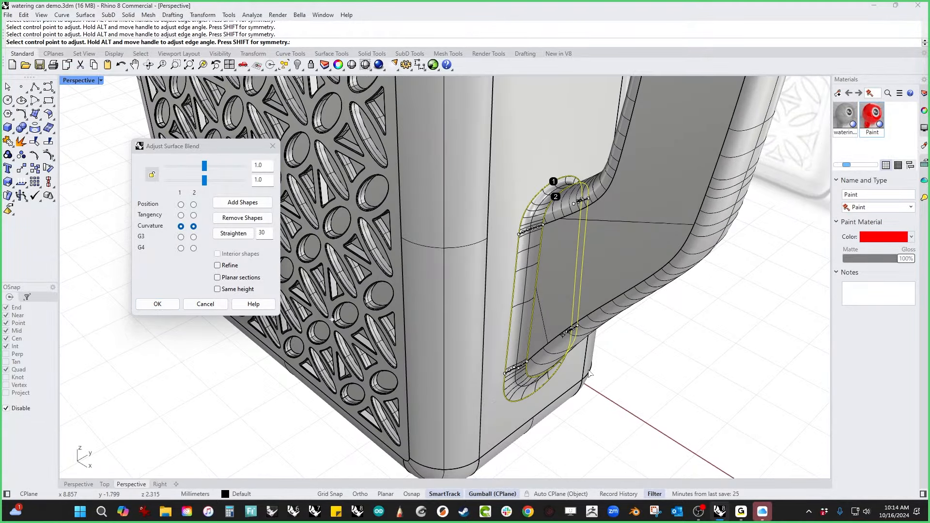
{"action": "left_click", "coordinate": [157, 304]}
Step: Join the new blend surface with the handle and the can body, and clear the selection
{"action": "left_click_drag", "start_coordinate": [651, 433], "coordinate": [489, 328]}
{"action": "key", "text": "ctrl+j"}
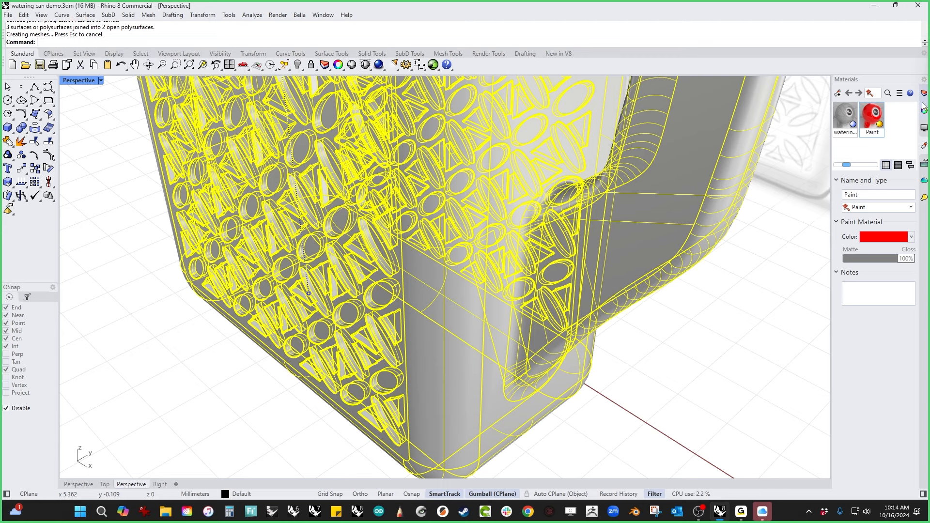
{"action": "right_click_drag", "start_coordinate": [623, 382], "coordinate": [127, 234]}
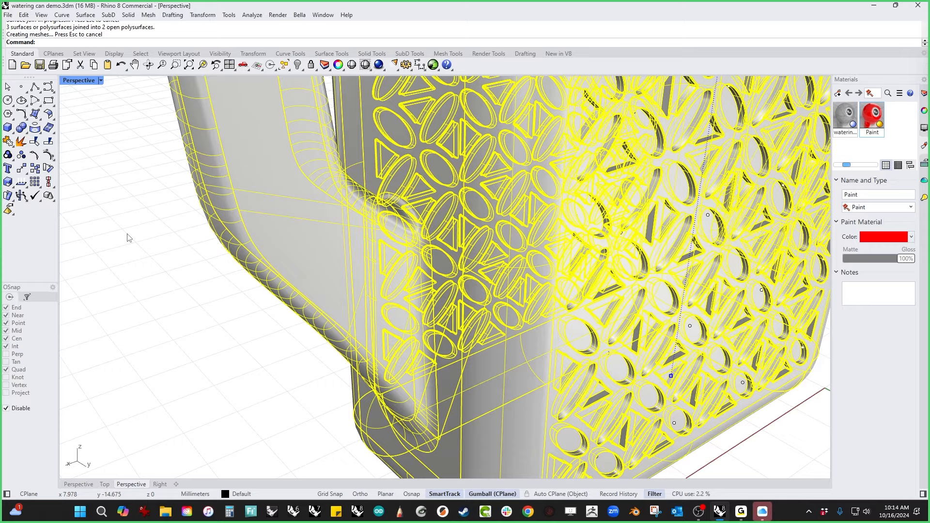
{"action": "scroll", "coordinate": [131, 257], "scroll_direction": "down", "scroll_amount": 8}
{"action": "left_click", "coordinate": [136, 314]}
{"action": "scroll", "coordinate": [139, 295], "scroll_direction": "down", "scroll_amount": 3}
{"action": "scroll", "coordinate": [140, 293], "scroll_direction": "down", "scroll_amount": 5}
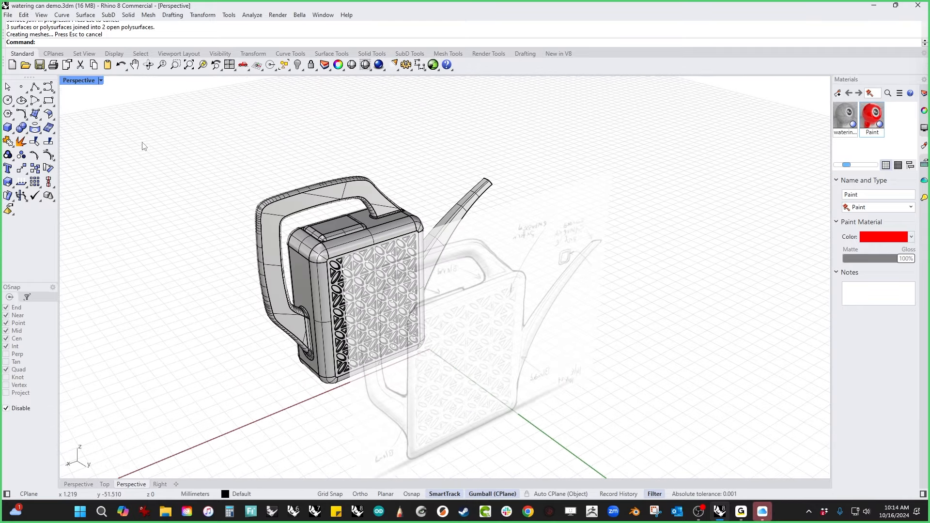
Step: Run an edge analysis on the watering can polysurface, showing its naked edges
{"action": "left_click", "coordinate": [332, 298]}
{"action": "right_click_drag", "start_coordinate": [208, 321], "coordinate": [271, 315]}
{"action": "middle_click", "coordinate": [274, 314]}
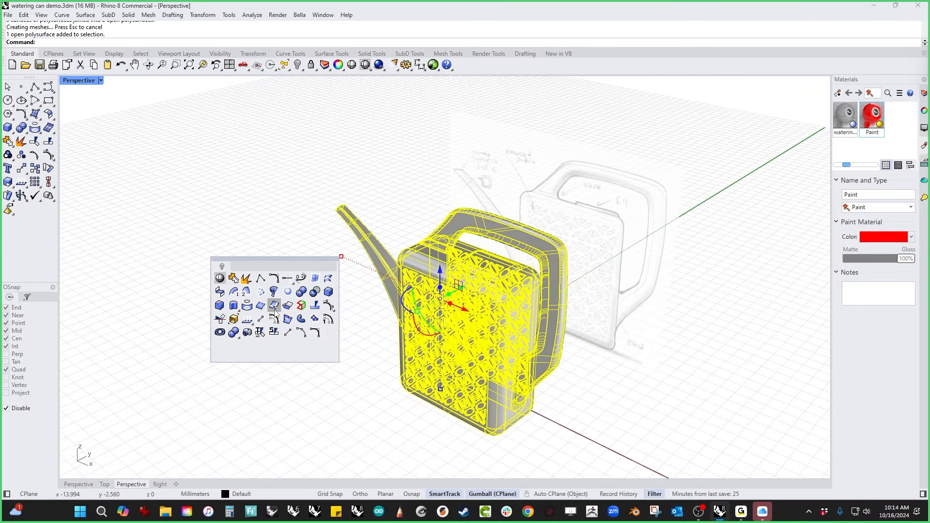
{"action": "left_click", "coordinate": [304, 306]}
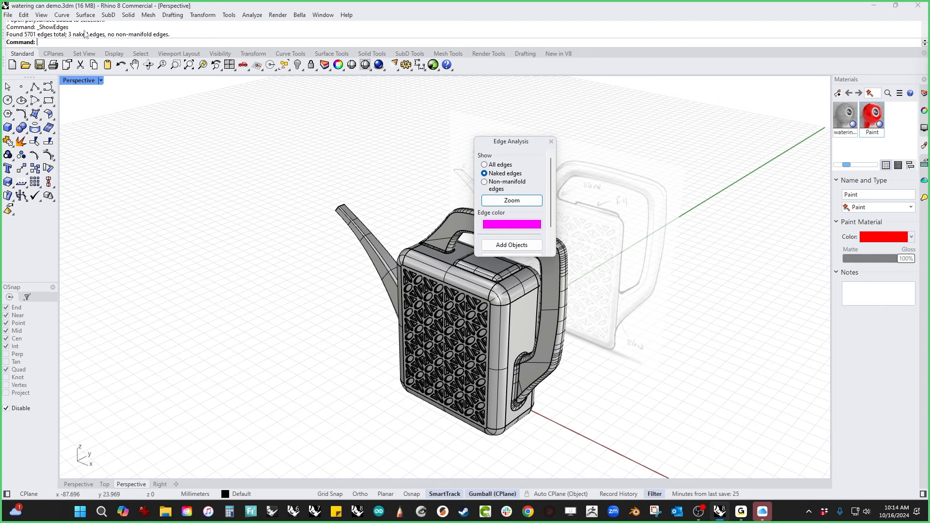
{"action": "right_click_drag", "start_coordinate": [365, 285], "coordinate": [196, 206]}
{"action": "right_click_drag", "start_coordinate": [382, 328], "coordinate": [463, 322]}
{"action": "left_click", "coordinate": [388, 339]}
{"action": "middle_click", "coordinate": [341, 359]}
{"action": "left_click", "coordinate": [594, 409]}
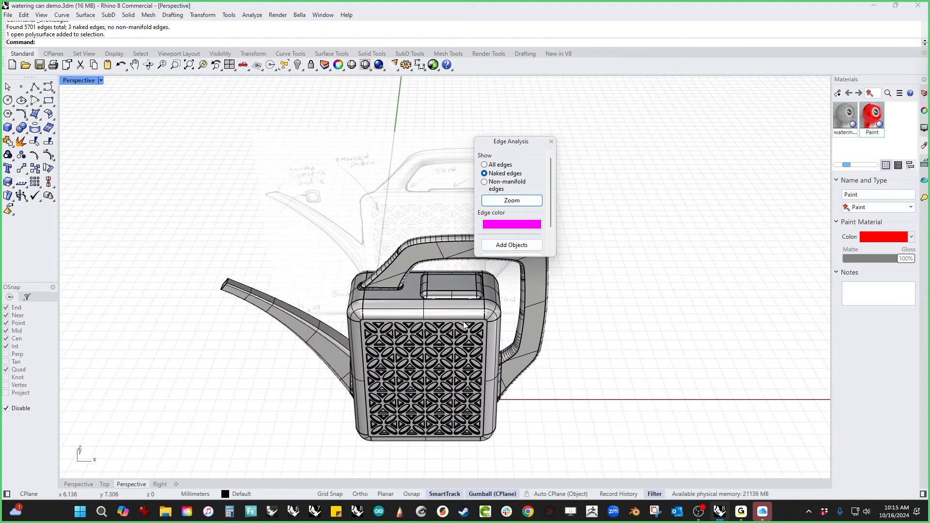
Step: Zoom to the naked edges and examine where the open gap lies around the handle's upper blend
{"action": "left_click", "coordinate": [512, 200]}
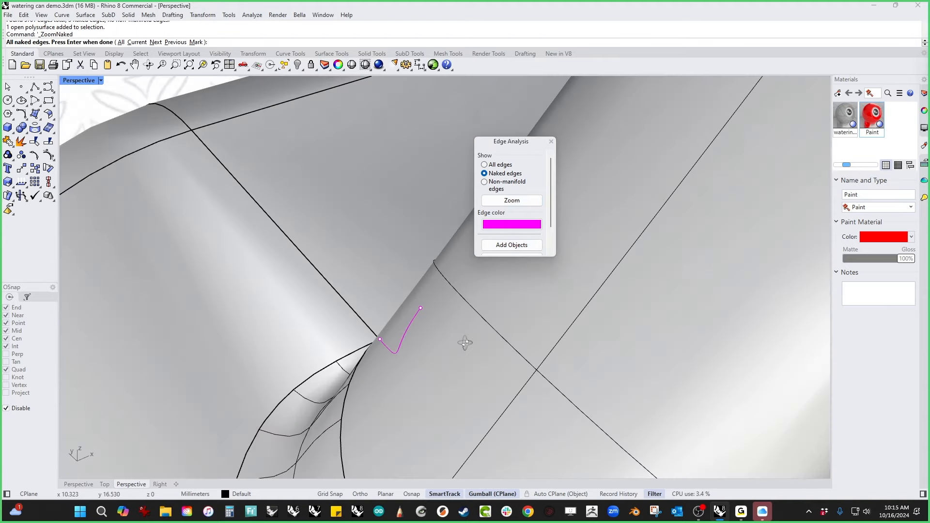
{"action": "right_click_drag", "start_coordinate": [465, 342], "coordinate": [610, 375]}
{"action": "scroll", "coordinate": [531, 355], "scroll_direction": "down", "scroll_amount": 7}
{"action": "right_click_drag", "start_coordinate": [530, 355], "coordinate": [585, 333]}
{"action": "scroll", "coordinate": [515, 353], "scroll_direction": "down", "scroll_amount": 10}
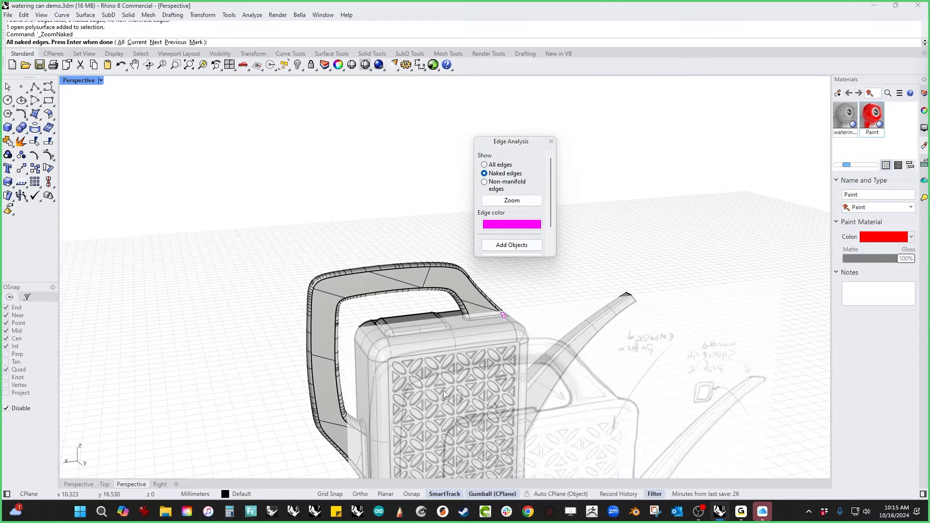
{"action": "right_click_drag", "start_coordinate": [445, 393], "coordinate": [406, 343]}
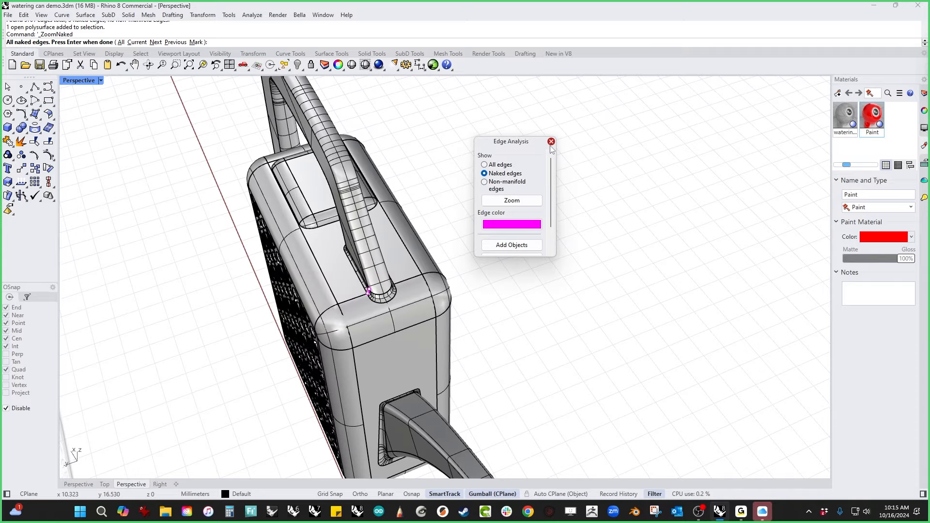
{"action": "mouse_move", "coordinate": [500, 375]}
{"action": "right_mouse_down", "text": "shift"}
{"action": "mouse_move", "coordinate": [448, 380]}
{"action": "mouse_move", "coordinate": [457, 404]}
{"action": "mouse_move", "coordinate": [604, 365]}
{"action": "mouse_move", "coordinate": [456, 451]}
{"action": "right_mouse_up", "text": "shift"}
{"action": "scroll", "coordinate": [449, 379], "scroll_direction": "down", "scroll_amount": 7}
{"action": "key", "text": "Return"}
Step: In the Top view, draw a both-sides line along the watering can's centreline, starting from the quadrant point at the handle's upper blend
{"action": "scroll", "coordinate": [310, 278], "scroll_direction": "up", "scroll_amount": 8}
{"action": "right_click_drag", "start_coordinate": [312, 325], "coordinate": [401, 341]}
{"action": "left_click", "coordinate": [24, 115]}
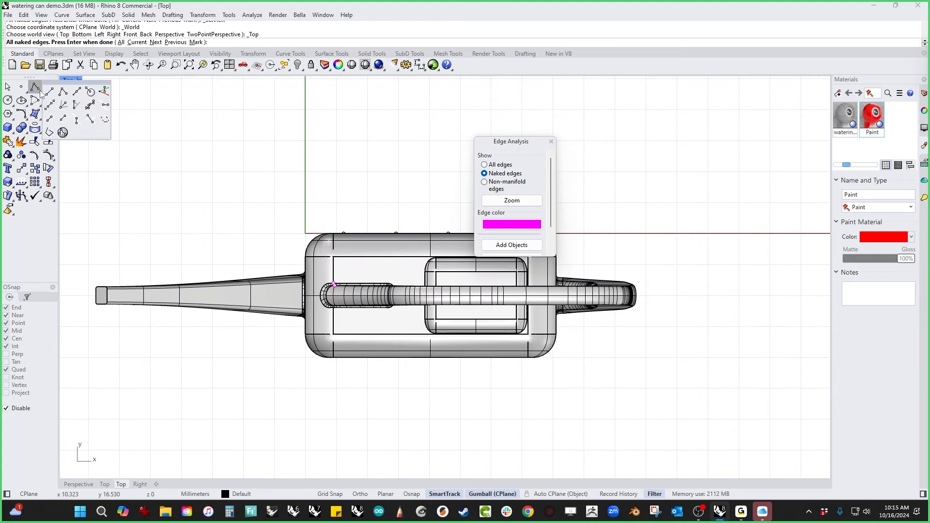
{"action": "left_click", "coordinate": [77, 87]}
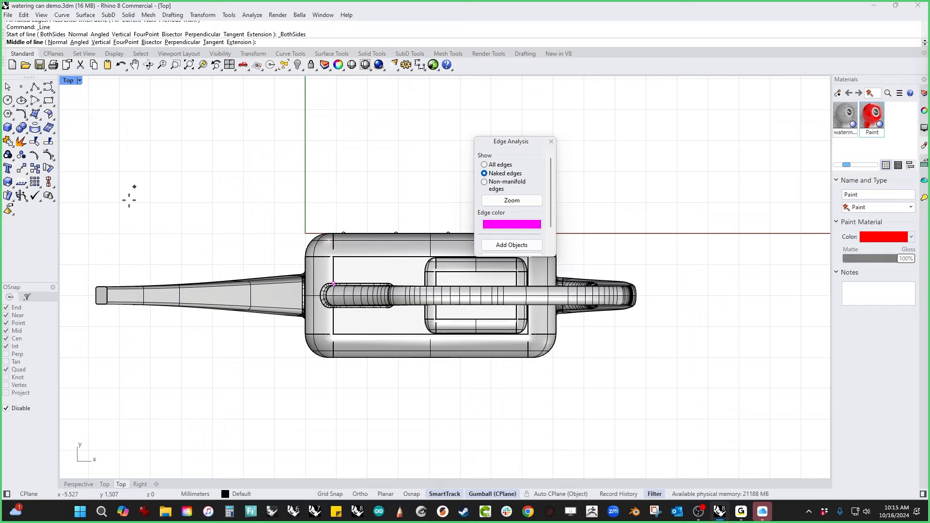
{"action": "key", "text": "alt"}
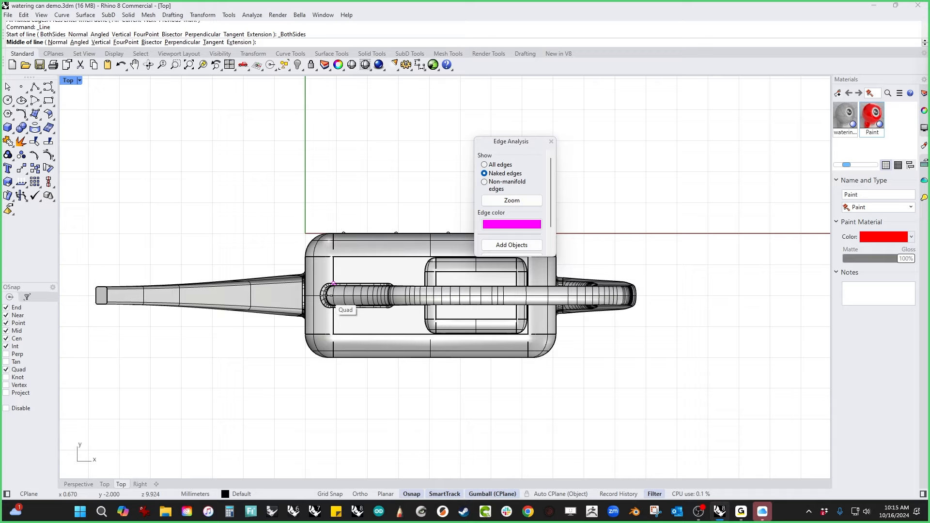
{"action": "left_click", "coordinate": [334, 303]}
{"action": "left_click", "coordinate": [748, 308]}
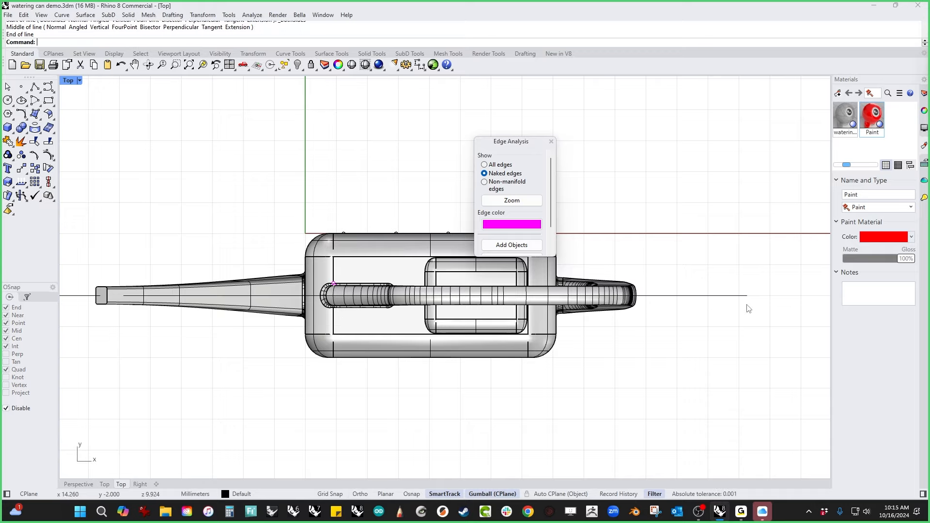
Step: Trim away the half of the can containing the naked edges, using the centreline as the cutting line, and clear the selection
{"action": "left_click", "coordinate": [704, 296]}
{"action": "key", "text": "ctrl+t"}
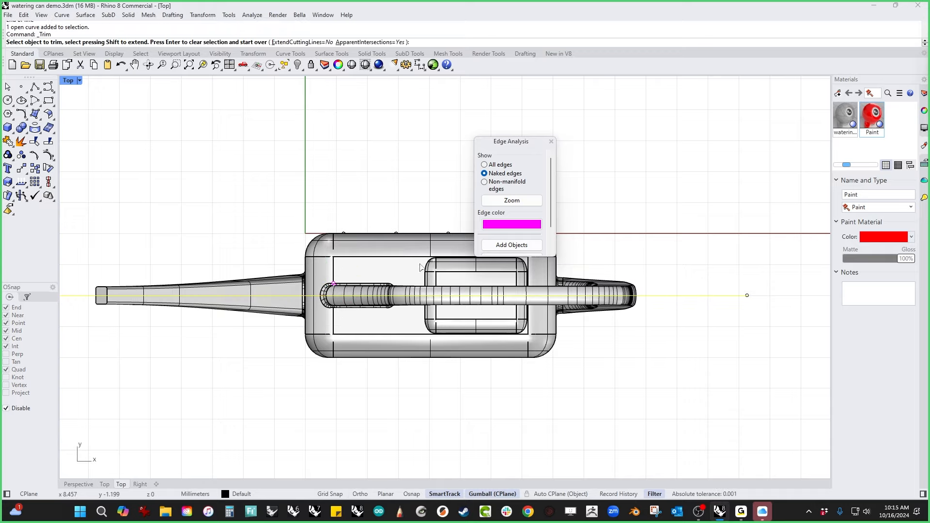
{"action": "left_click", "coordinate": [418, 264]}
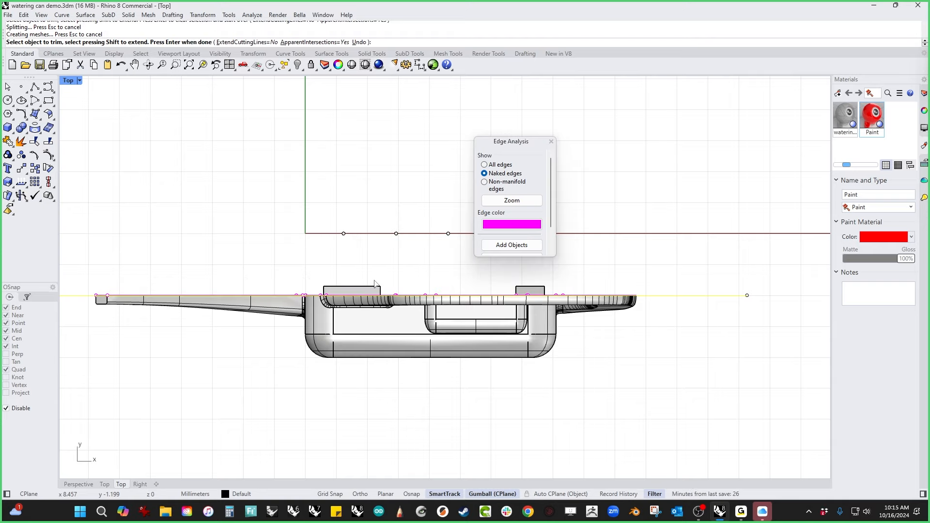
{"action": "scroll", "coordinate": [368, 288], "scroll_direction": "up", "scroll_amount": 5}
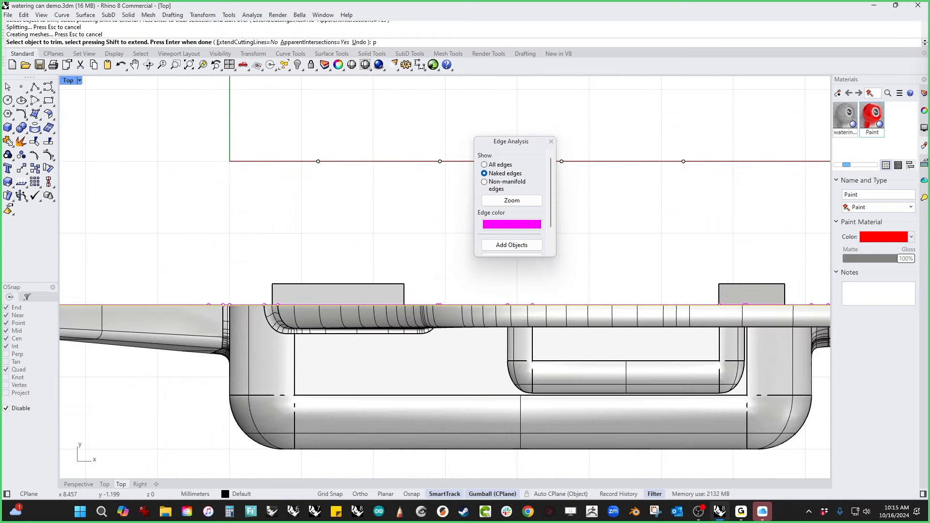
{"action": "key", "text": "Return"}
{"action": "right_click_drag", "start_coordinate": [559, 332], "coordinate": [477, 335]}
{"action": "scroll", "coordinate": [497, 353], "scroll_direction": "up", "scroll_amount": 4}
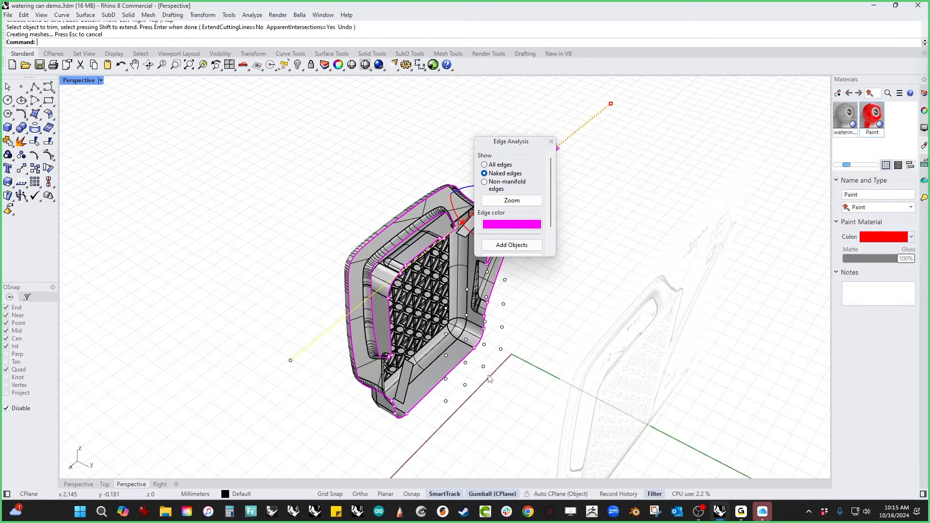
{"action": "key", "text": "Escape"}
Step: Delete the leftover surface inside the cut-open can near the lower end of the handle
{"action": "right_click_drag", "start_coordinate": [553, 376], "coordinate": [325, 343]}
{"action": "left_click", "coordinate": [325, 345]}
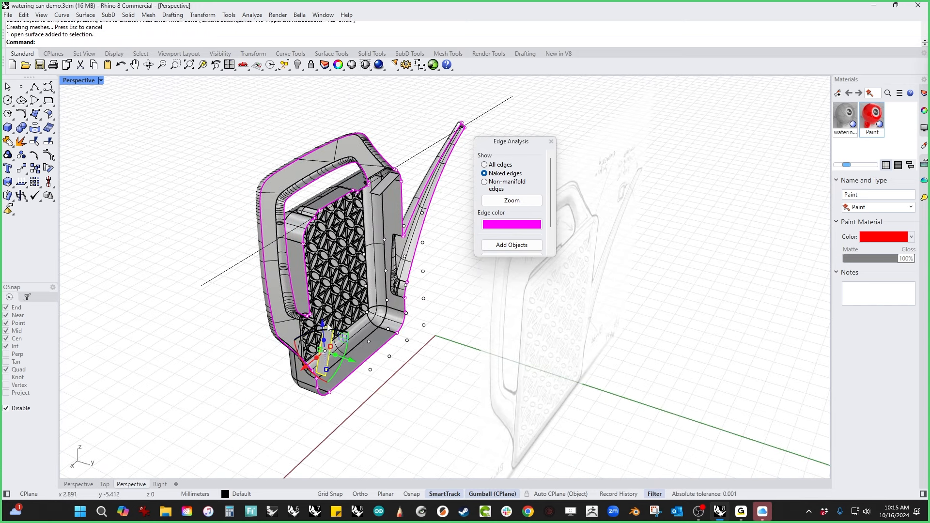
{"action": "key", "text": "Delete"}
Step: Mirror a copy of the remaining half of the can across its open centre plane
{"action": "left_click", "coordinate": [375, 327]}
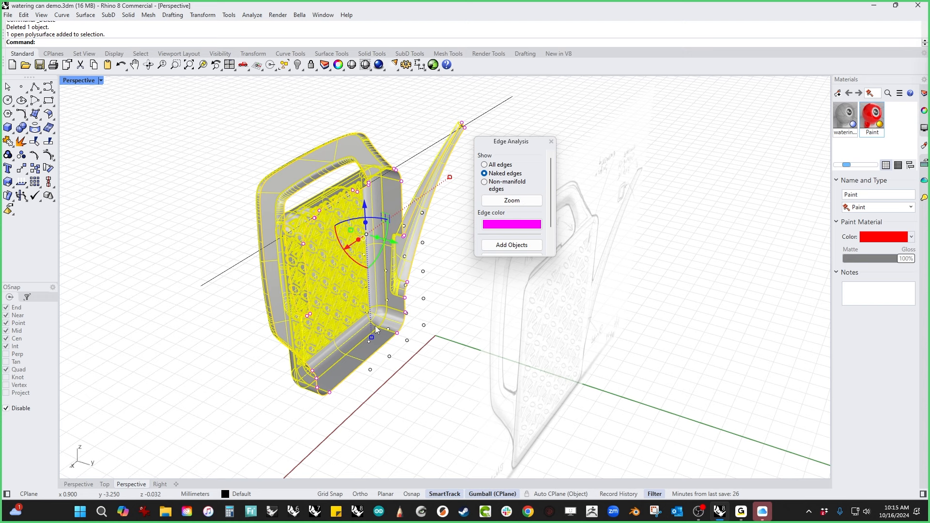
{"action": "type", "text": "m"}
{"action": "key", "text": "Return"}
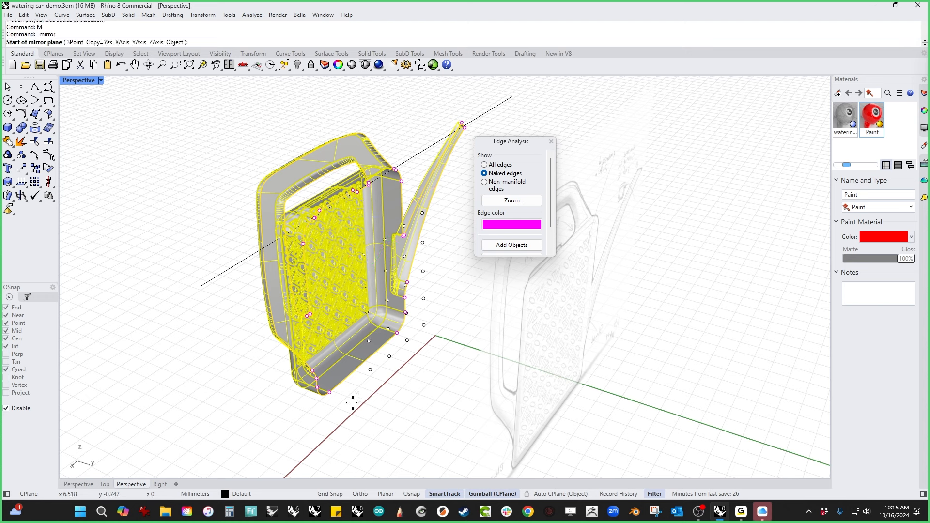
{"action": "left_click", "coordinate": [339, 389]}
{"action": "left_click", "coordinate": [347, 379]}
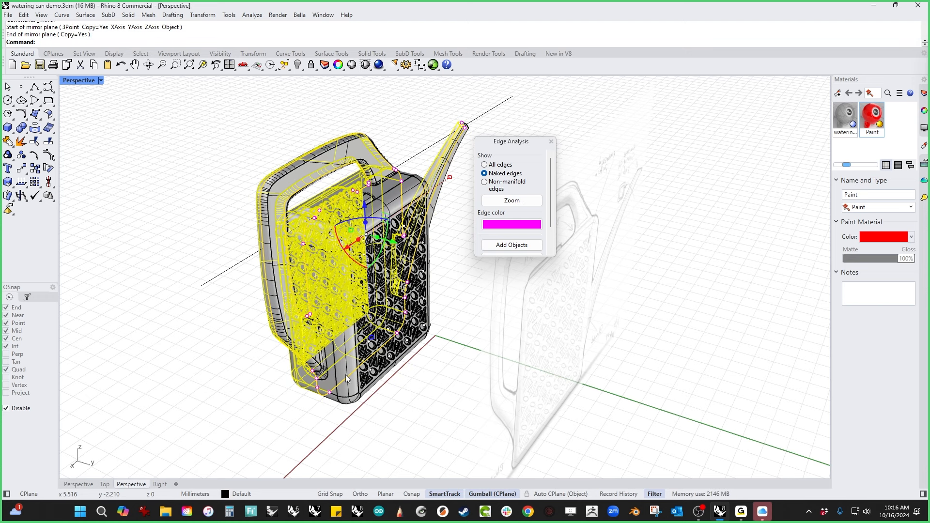
Step: Join the two mirrored halves of the can into one polysurface and clear the selection
{"action": "left_click", "coordinate": [350, 402]}
{"action": "type", "text": "j"}
{"action": "key", "text": "Return"}
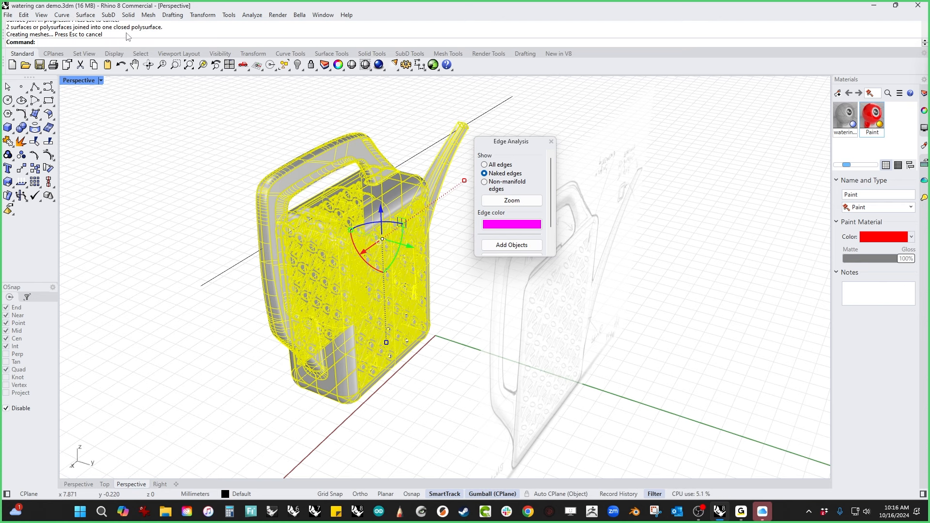
{"action": "left_click", "coordinate": [209, 213]}
Step: Examine the joined watering can around the handle blends, the raised top and the spout
{"action": "right_click_drag", "start_coordinate": [163, 299], "coordinate": [408, 298]}
{"action": "scroll", "coordinate": [230, 372], "scroll_direction": "down", "scroll_amount": 6}
{"action": "scroll", "coordinate": [344, 283], "scroll_direction": "up", "scroll_amount": 6}
{"action": "scroll", "coordinate": [408, 296], "scroll_direction": "up", "scroll_amount": 4}
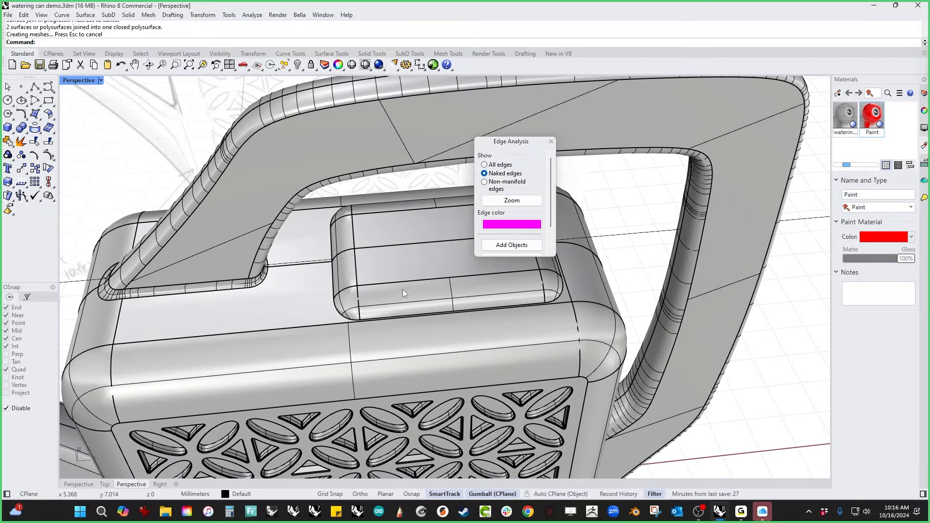
{"action": "scroll", "coordinate": [403, 290], "scroll_direction": "down", "scroll_amount": 8}
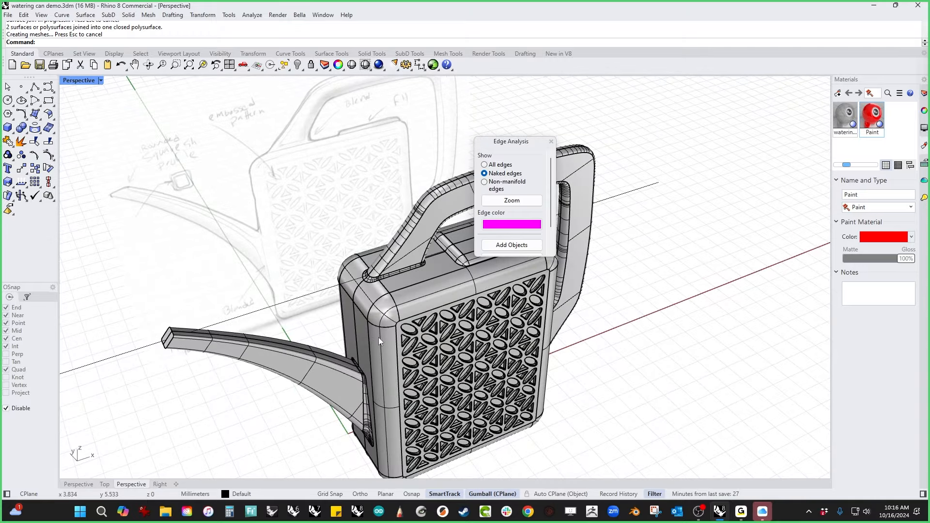
{"action": "right_click_drag", "start_coordinate": [378, 337], "coordinate": [311, 334]}
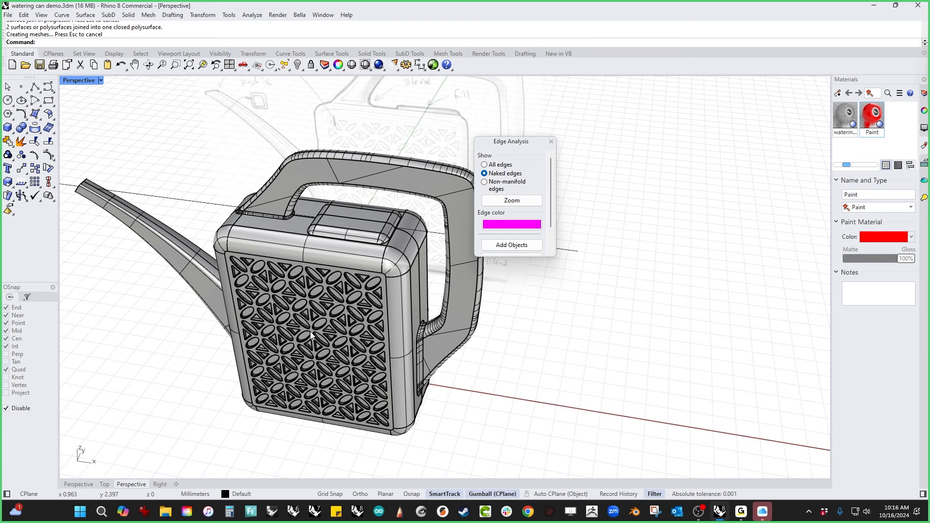
{"action": "right_click_drag", "start_coordinate": [197, 336], "coordinate": [280, 325]}
Step: Switch to the Front view and delete the centreline used for trimming
{"action": "key", "text": "ctrl+F2"}
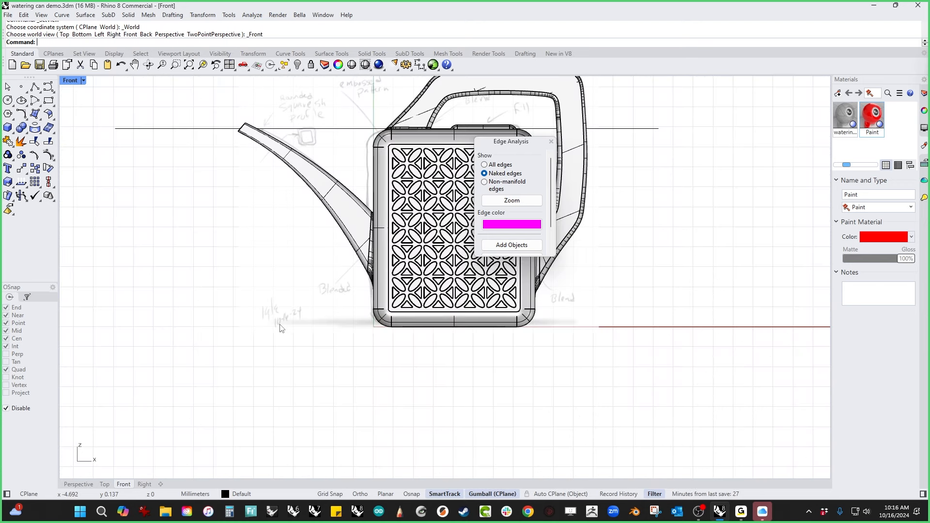
{"action": "right_click_drag", "start_coordinate": [286, 265], "coordinate": [353, 399]}
{"action": "scroll", "coordinate": [328, 292], "scroll_direction": "up", "scroll_amount": 8}
{"action": "left_click", "coordinate": [372, 227]}
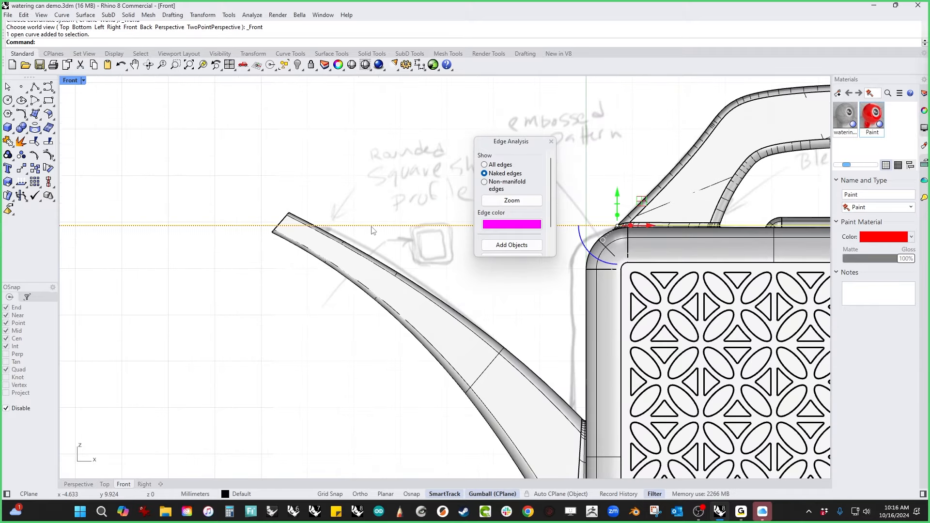
{"action": "key", "text": "Delete"}
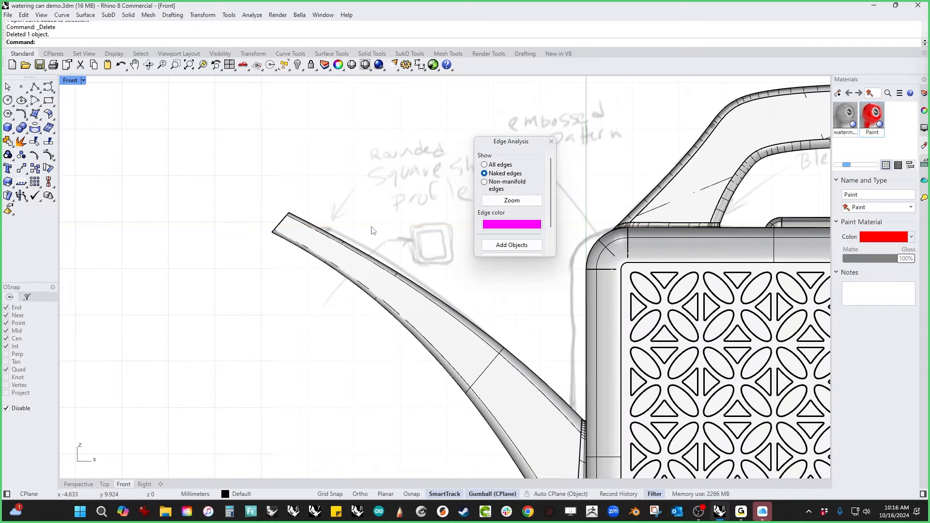
Step: Draw a three-point degree 3 curve across the tip of the spout in the Front view
{"action": "left_click", "coordinate": [35, 87]}
{"action": "scroll", "coordinate": [269, 233], "scroll_direction": "up", "scroll_amount": 3}
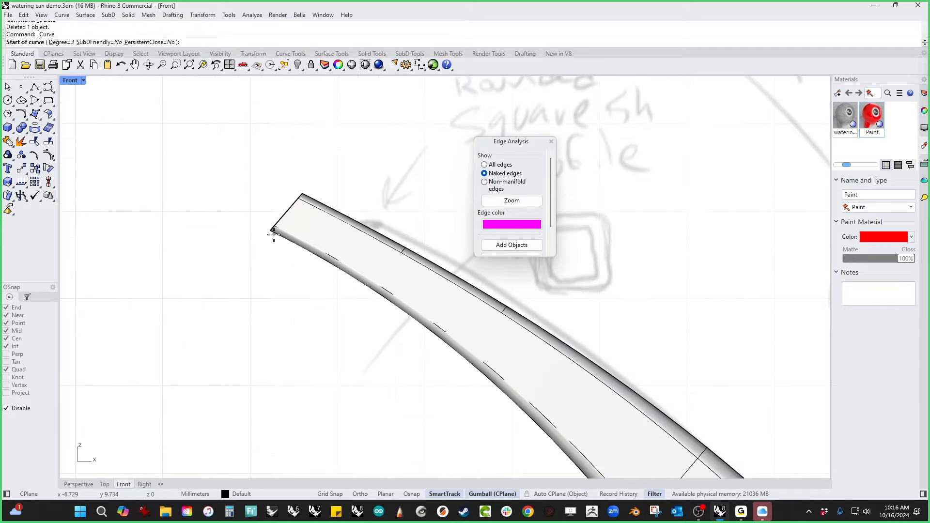
{"action": "left_click", "coordinate": [265, 237]}
{"action": "left_click", "coordinate": [301, 217]}
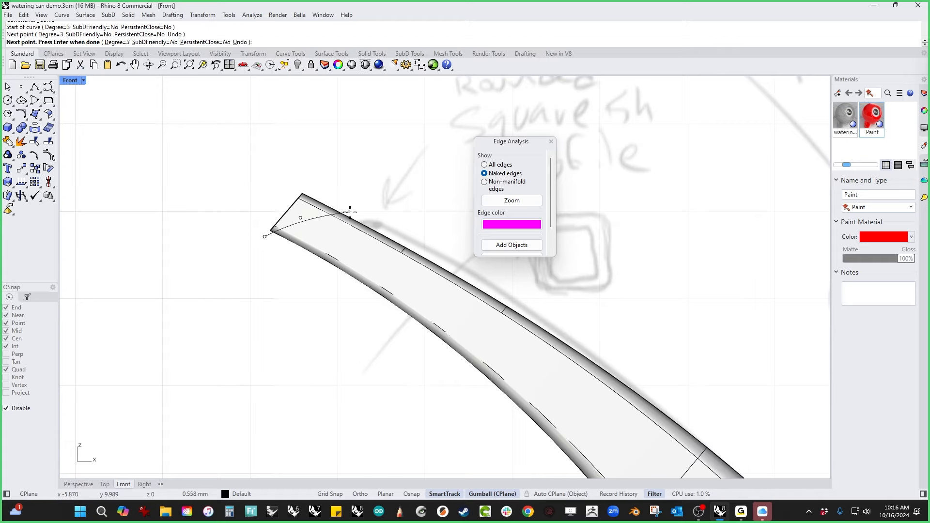
{"action": "left_click", "coordinate": [352, 210]}
{"action": "key", "text": "Return"}
Step: Cut the spout with the curve by extruding it through the tip with the gumball, and delete the cut-off end piece
{"action": "left_click", "coordinate": [354, 215]}
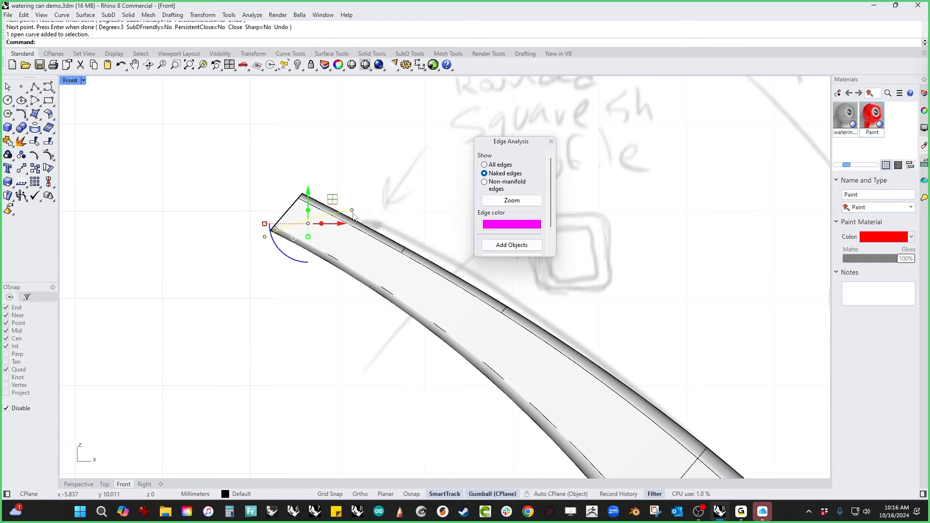
{"action": "key", "text": "F4"}
{"action": "scroll", "coordinate": [421, 277], "scroll_direction": "up", "scroll_amount": 5}
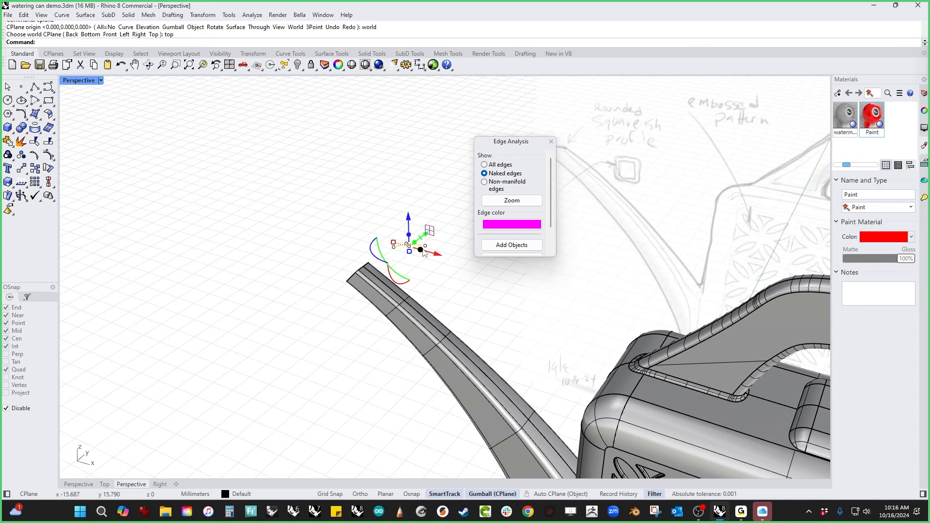
{"action": "left_click_drag", "start_coordinate": [423, 243], "coordinate": [278, 345]}
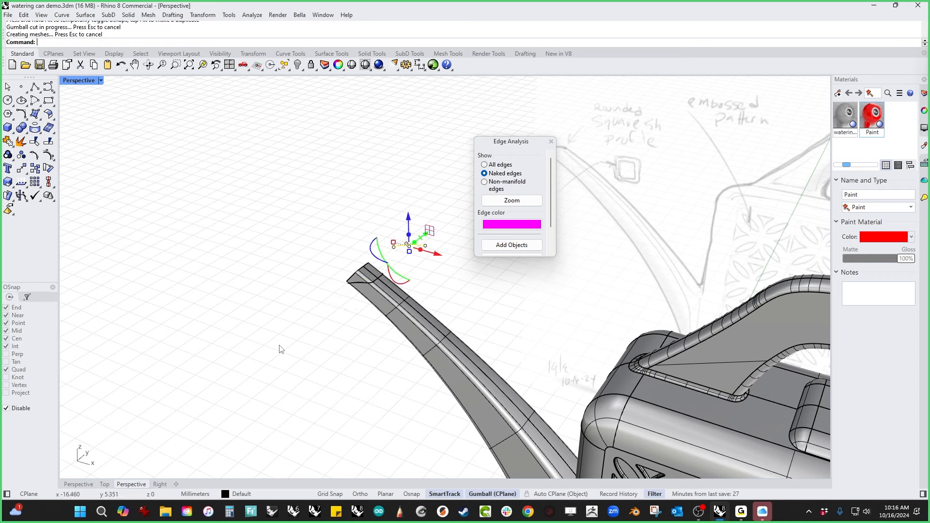
{"action": "left_click", "coordinate": [377, 279]}
{"action": "key", "text": "Delete"}
{"action": "scroll", "coordinate": [285, 370], "scroll_direction": "down", "scroll_amount": 5}
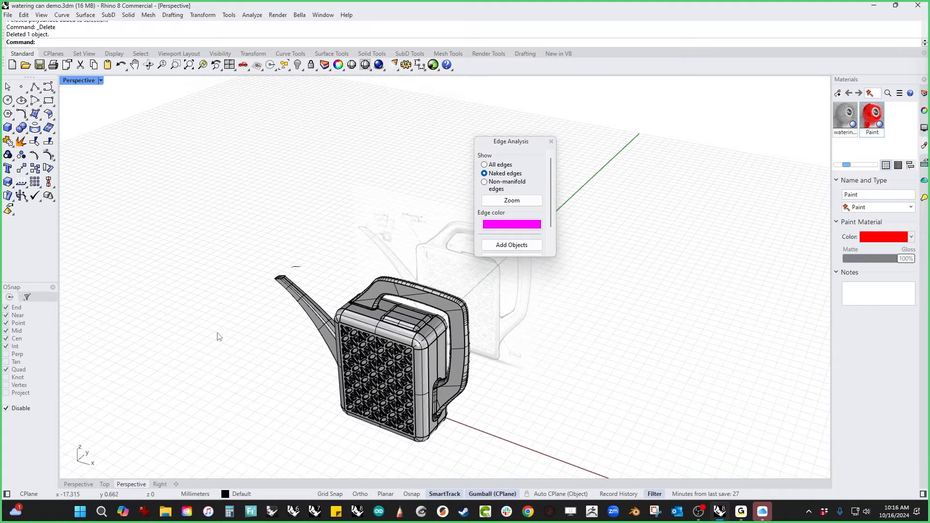
Step: Set the perspective viewport to Rendered display mode and close the edge analysis
{"action": "right_click_drag", "start_coordinate": [285, 371], "coordinate": [217, 362]}
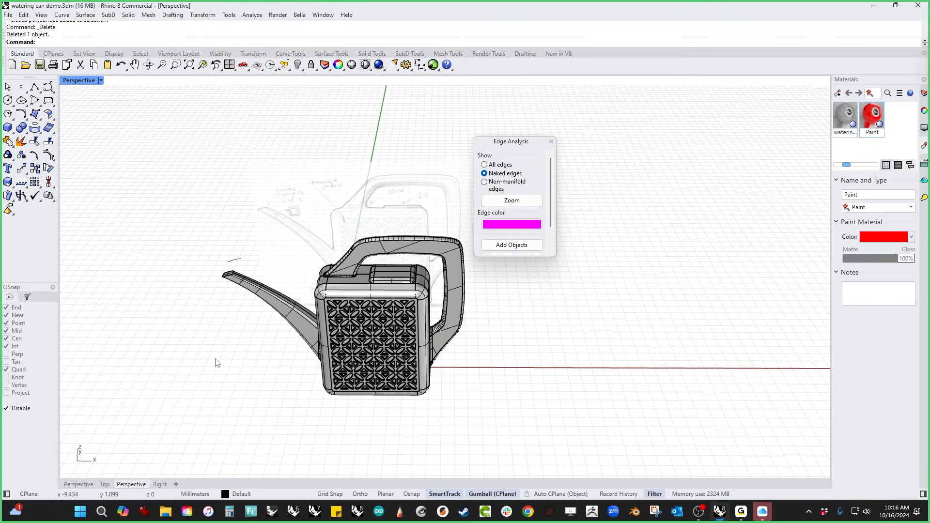
{"action": "left_click", "coordinate": [100, 81]}
{"action": "right_click_drag", "start_coordinate": [265, 194], "coordinate": [337, 265]}
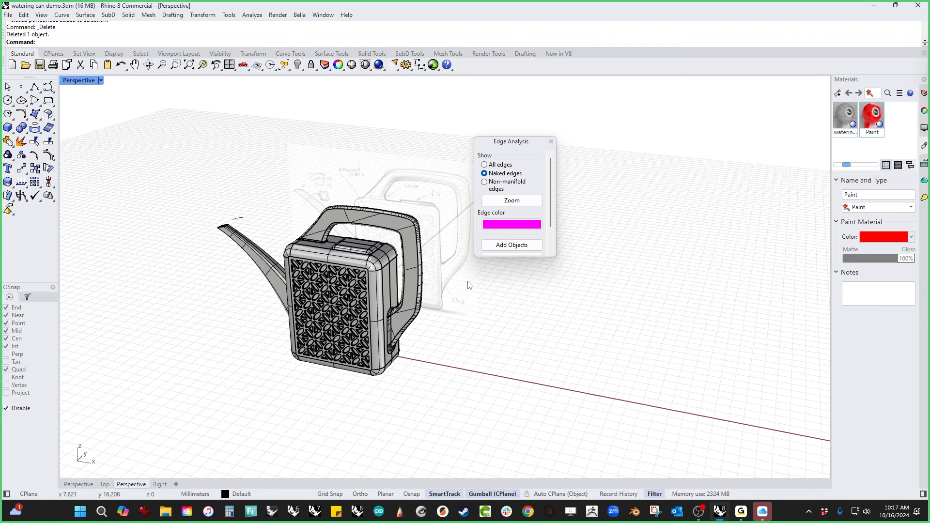
{"action": "right_click_drag", "start_coordinate": [458, 296], "coordinate": [472, 301]}
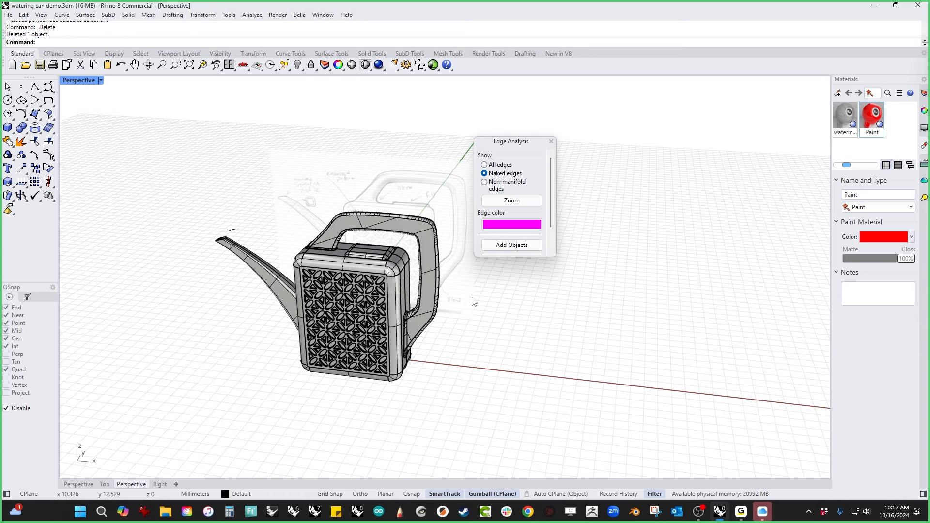
{"action": "left_click", "coordinate": [79, 81]}
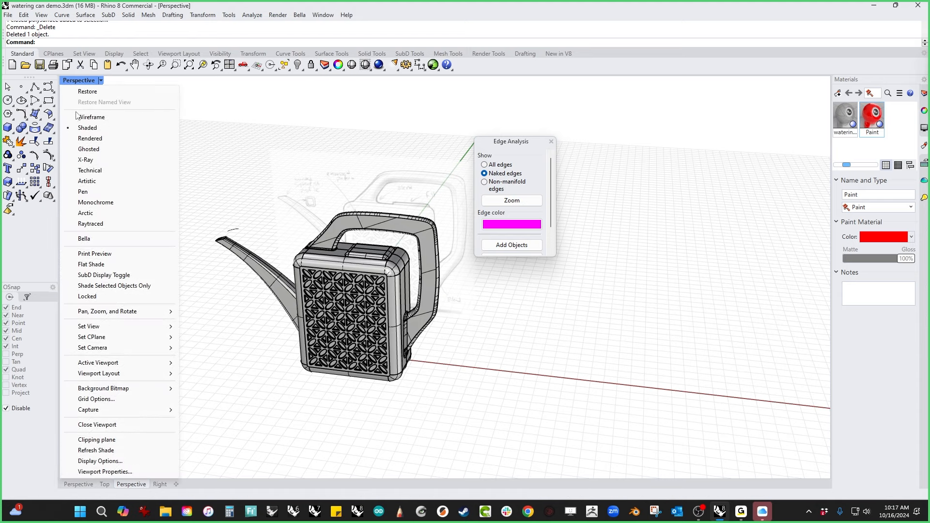
{"action": "left_click", "coordinate": [81, 138]}
{"action": "right_click_drag", "start_coordinate": [182, 322], "coordinate": [261, 322]}
{"action": "left_click", "coordinate": [551, 142]}
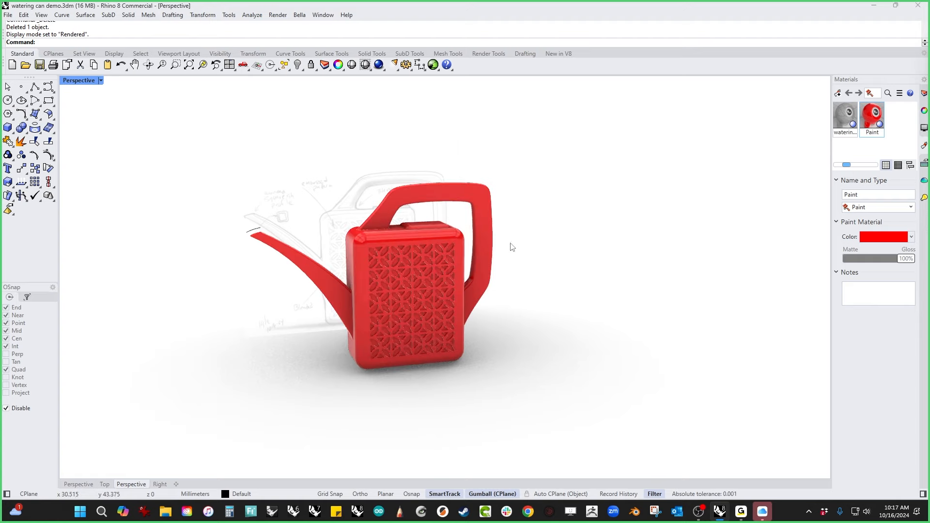
Step: Examine the rendered red watering can from several angles and distances
{"action": "scroll", "coordinate": [513, 248], "scroll_direction": "up", "scroll_amount": 4}
{"action": "right_click_drag", "start_coordinate": [515, 250], "coordinate": [587, 264], "text": "shift"}
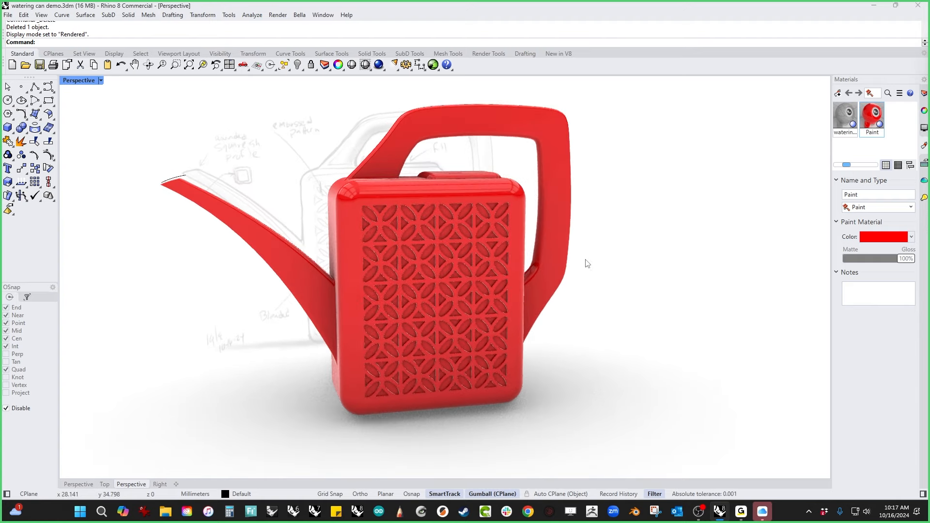
{"action": "scroll", "coordinate": [589, 267], "scroll_direction": "down", "scroll_amount": 4}
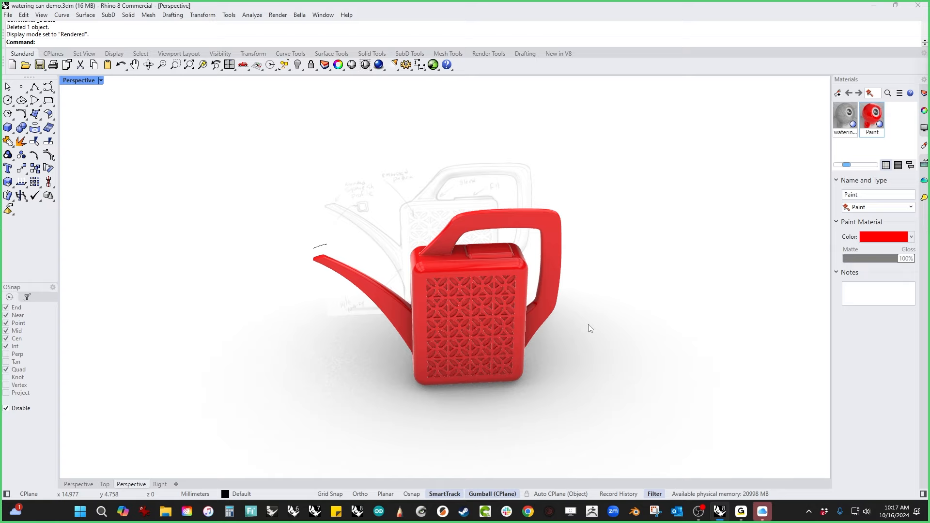
{"action": "scroll", "coordinate": [518, 336], "scroll_direction": "up", "scroll_amount": 2}
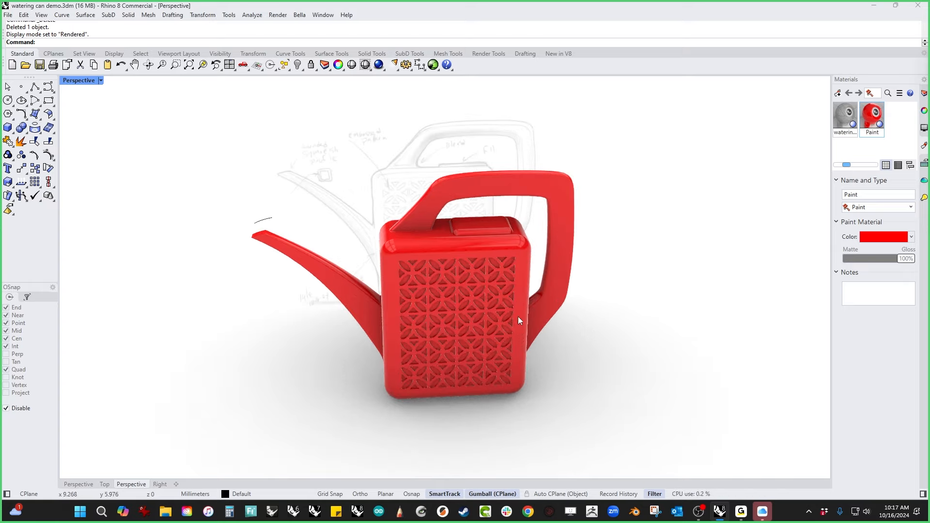
{"action": "right_click_drag", "start_coordinate": [550, 334], "coordinate": [415, 355]}
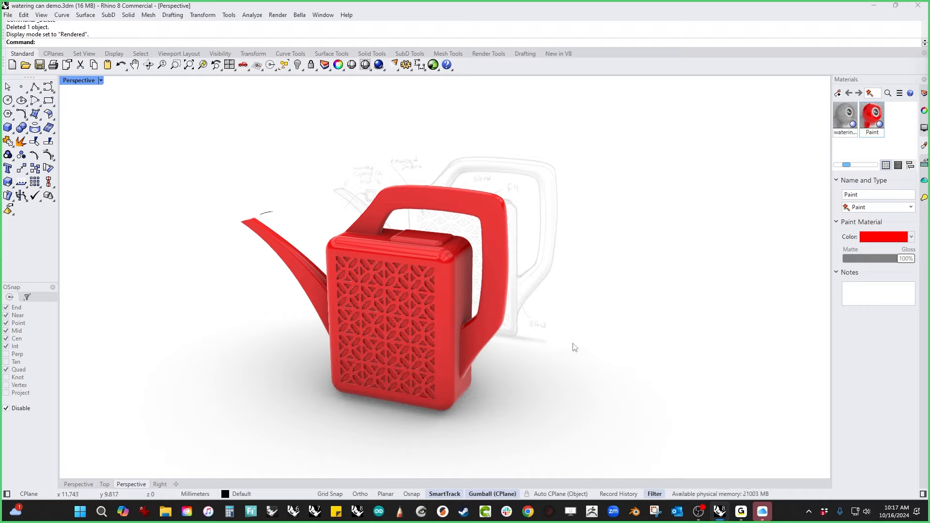
{"action": "mouse_move", "coordinate": [518, 357]}
{"action": "right_mouse_down", "text": "shift"}
{"action": "mouse_move", "coordinate": [545, 350]}
{"action": "mouse_move", "coordinate": [556, 361]}
{"action": "right_mouse_up", "text": "shift"}
Step: Select the watering can polysurface in Wireframe display and start ShrinkWrap on it
{"action": "left_click", "coordinate": [82, 80]}
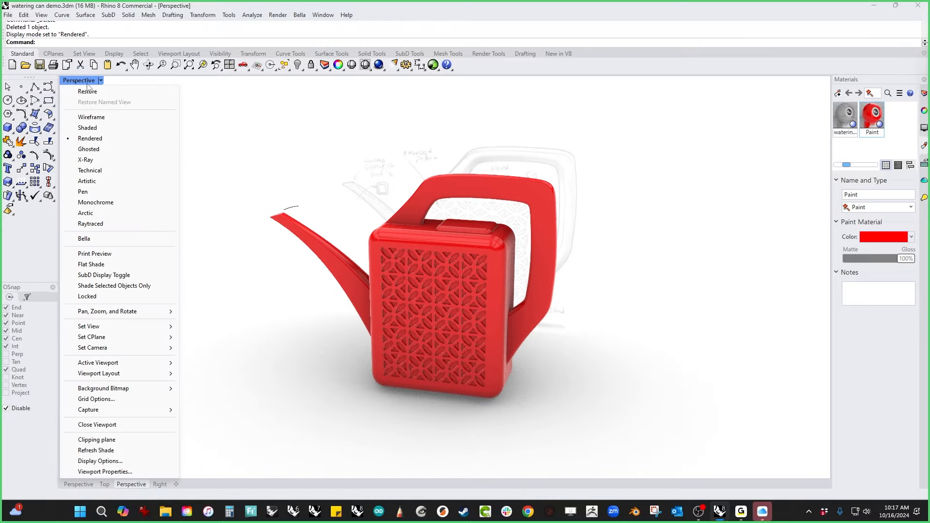
{"action": "left_click", "coordinate": [80, 118]}
{"action": "right_click_drag", "start_coordinate": [175, 295], "coordinate": [243, 257]}
{"action": "left_click", "coordinate": [291, 266]}
{"action": "right_click_drag", "start_coordinate": [296, 276], "coordinate": [396, 382]}
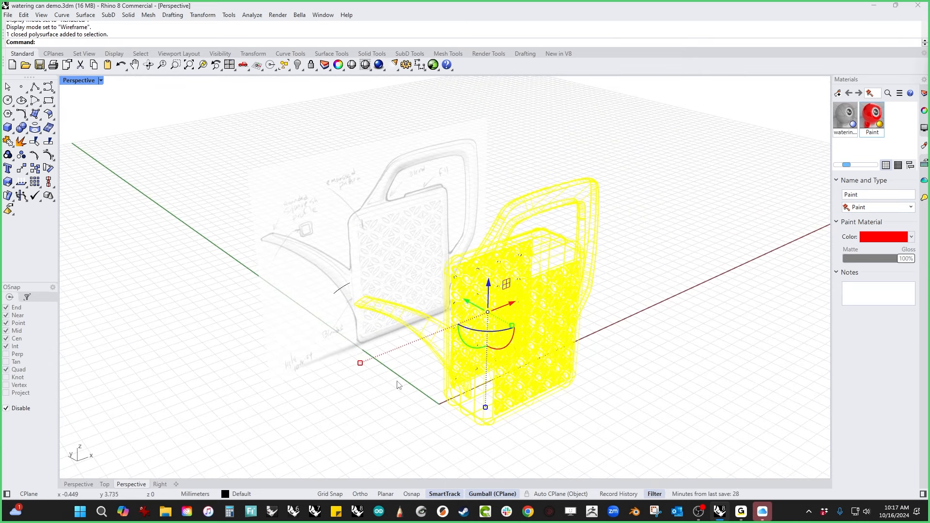
{"action": "type", "text": "ShrinkWrap"}
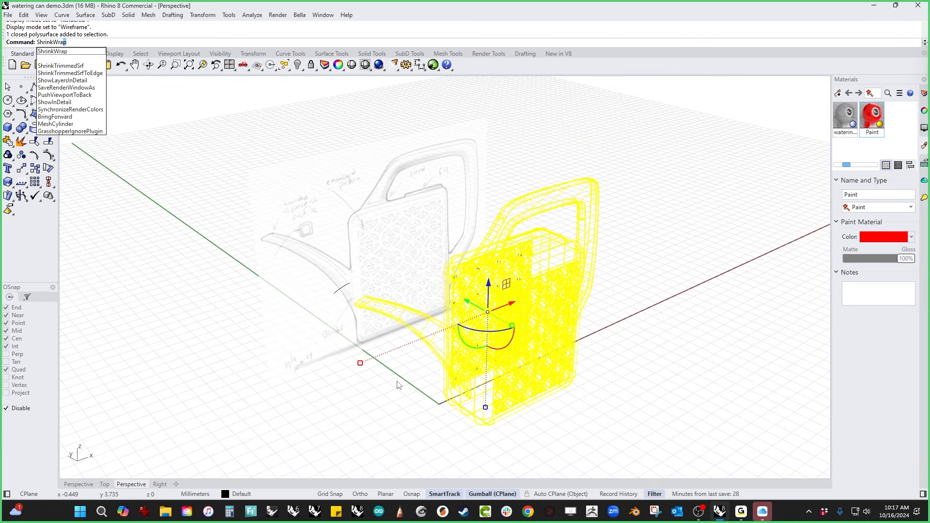
{"action": "key", "text": "Return"}
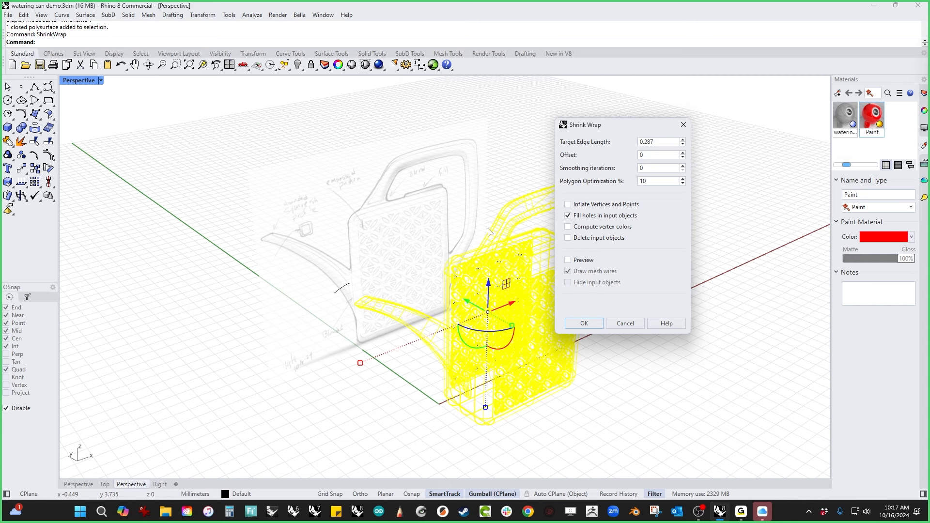
Step: Return the perspective viewport to Rendered display and preview the shrink-wrap mesh with the input objects hidden
{"action": "right_click_drag", "start_coordinate": [487, 230], "coordinate": [262, 235]}
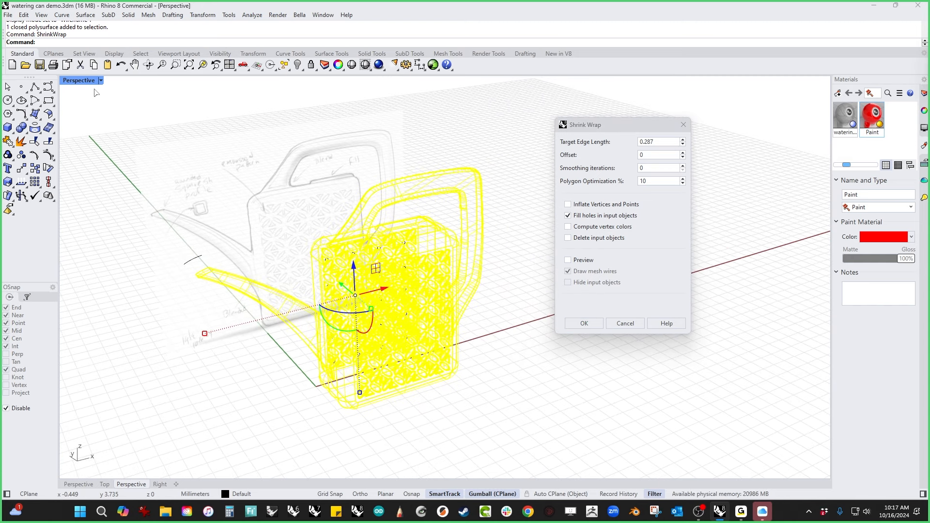
{"action": "left_click", "coordinate": [79, 80]}
{"action": "left_click", "coordinate": [90, 139]}
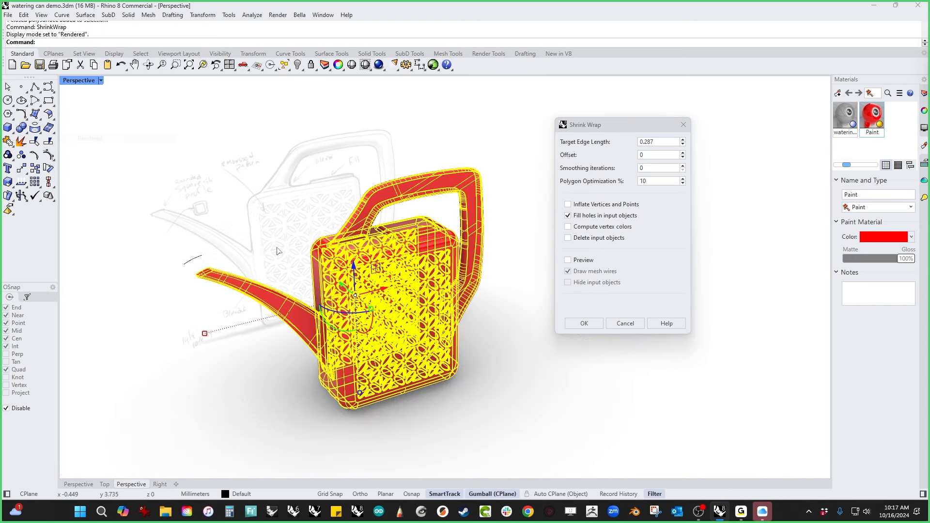
{"action": "scroll", "coordinate": [498, 267], "scroll_direction": "up", "scroll_amount": 5}
{"action": "scroll", "coordinate": [497, 267], "scroll_direction": "down", "scroll_amount": 5}
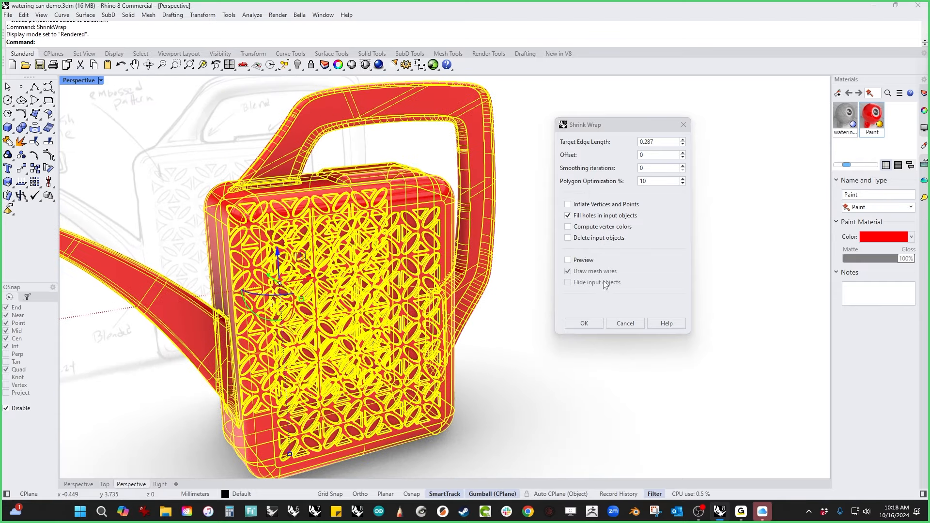
{"action": "left_click", "coordinate": [580, 262]}
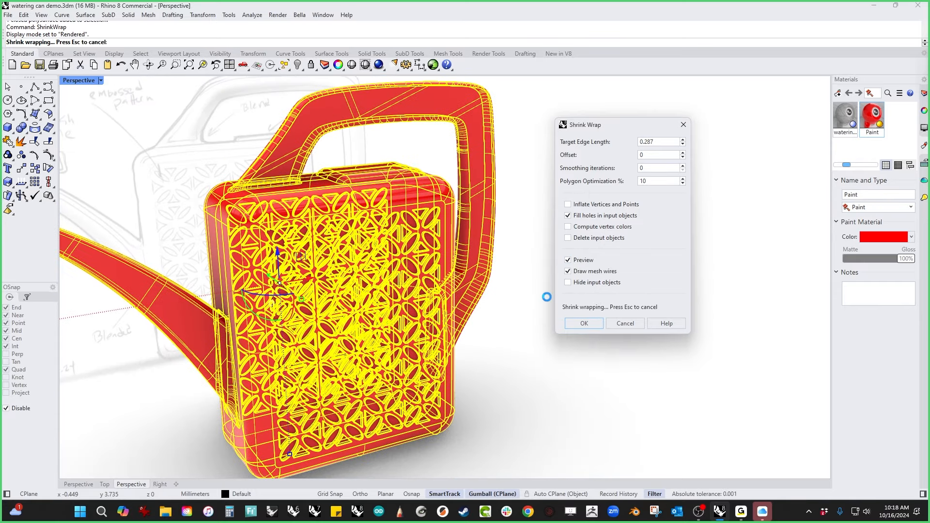
{"action": "right_click_drag", "start_coordinate": [504, 354], "coordinate": [491, 355]}
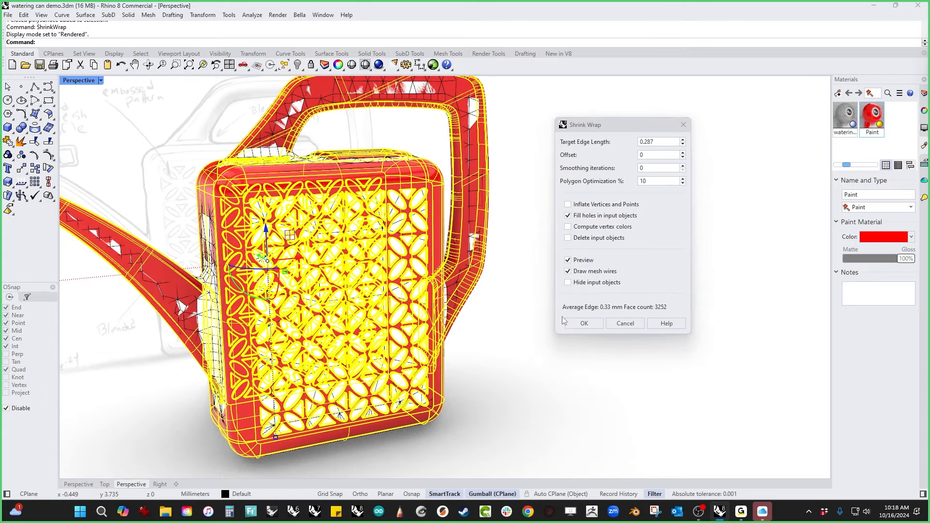
{"action": "left_click", "coordinate": [568, 282]}
{"action": "scroll", "coordinate": [484, 349], "scroll_direction": "down", "scroll_amount": 5}
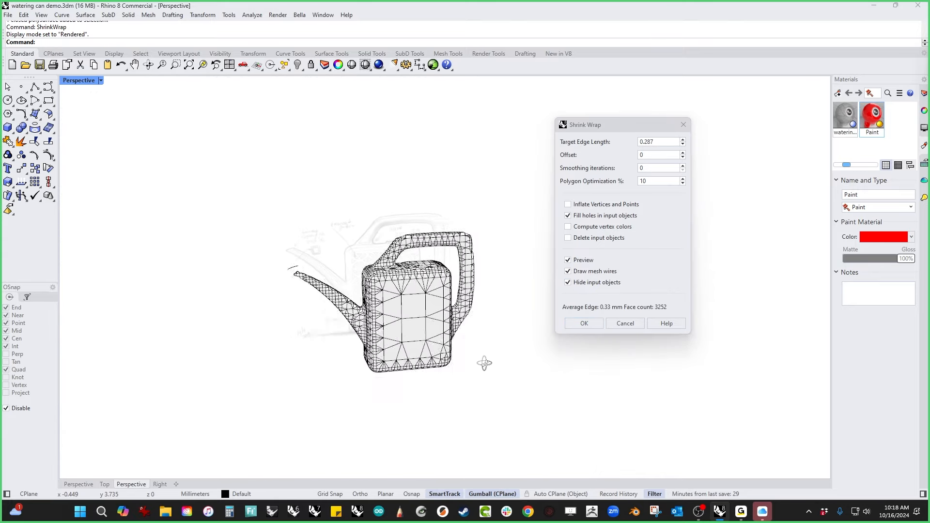
{"action": "scroll", "coordinate": [481, 307], "scroll_direction": "up", "scroll_amount": 5}
{"action": "scroll", "coordinate": [499, 342], "scroll_direction": "down", "scroll_amount": 3}
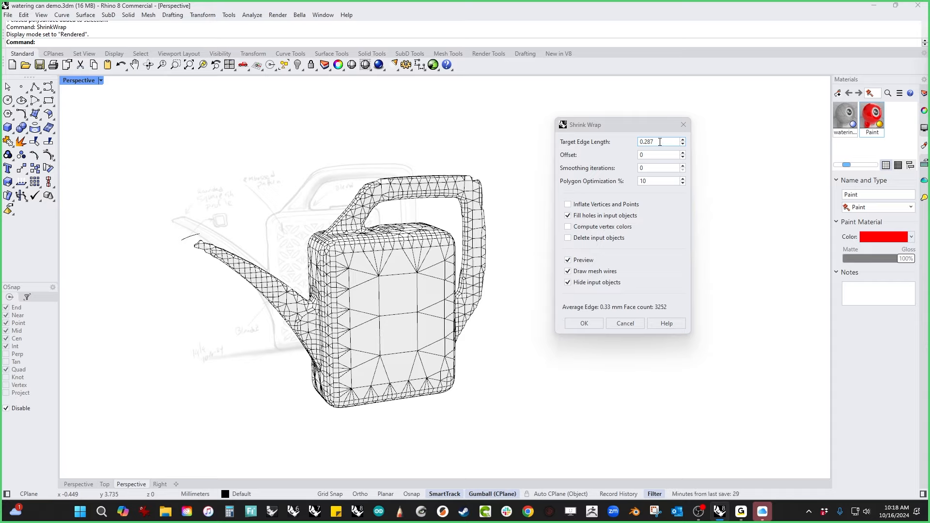
Step: Set the shrink wrap's target edge length to 0.14 mm and turn off filling holes in the input objects
{"action": "left_click_drag", "start_coordinate": [660, 142], "coordinate": [642, 142]}
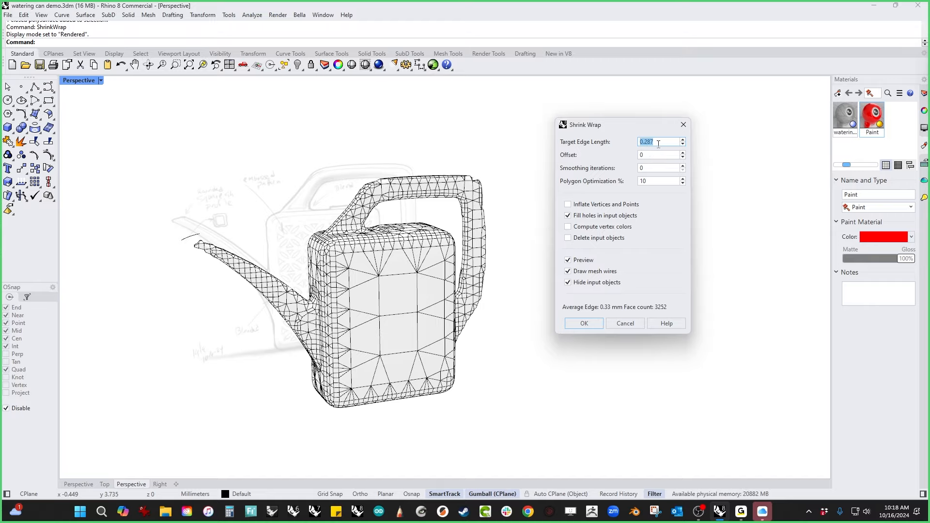
{"action": "type", "text": ".14"}
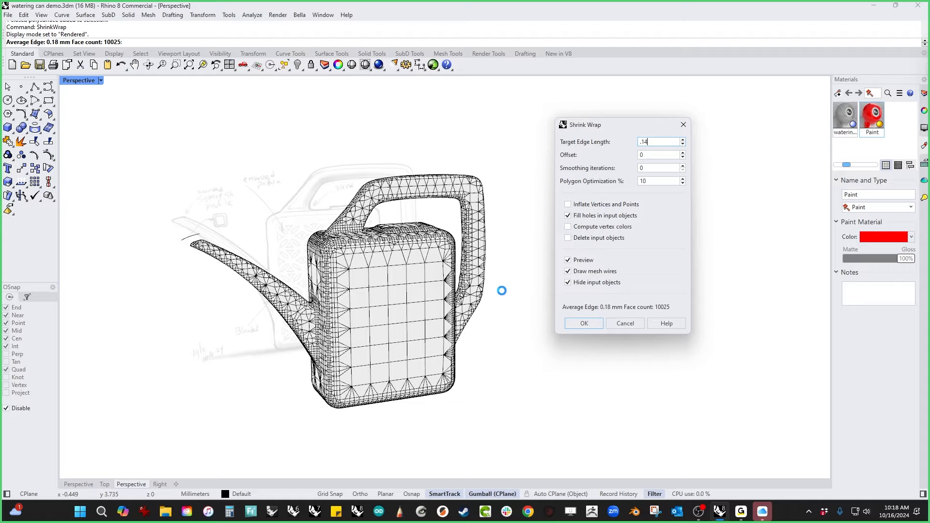
{"action": "mouse_move", "coordinate": [489, 315]}
{"action": "right_mouse_down"}
{"action": "mouse_move", "coordinate": [480, 326]}
{"action": "mouse_move", "coordinate": [488, 321]}
{"action": "right_mouse_up"}
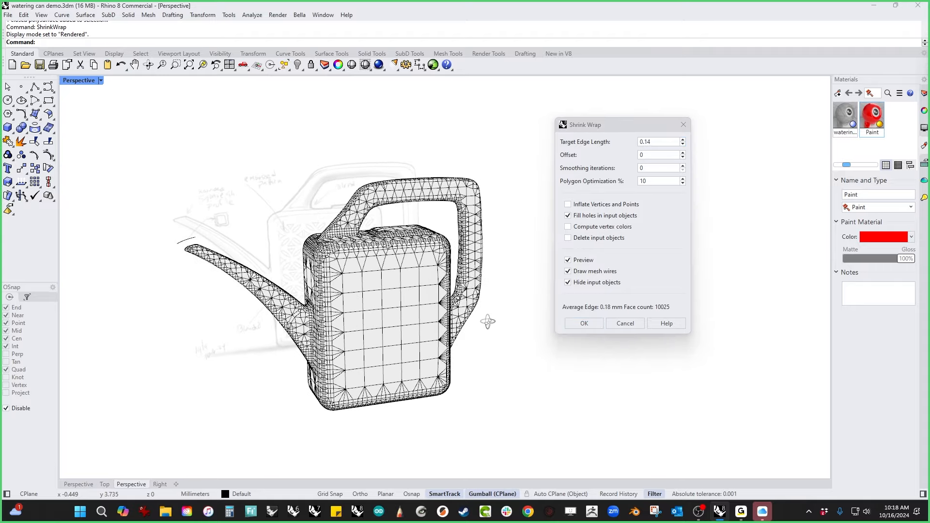
{"action": "left_click", "coordinate": [567, 216]}
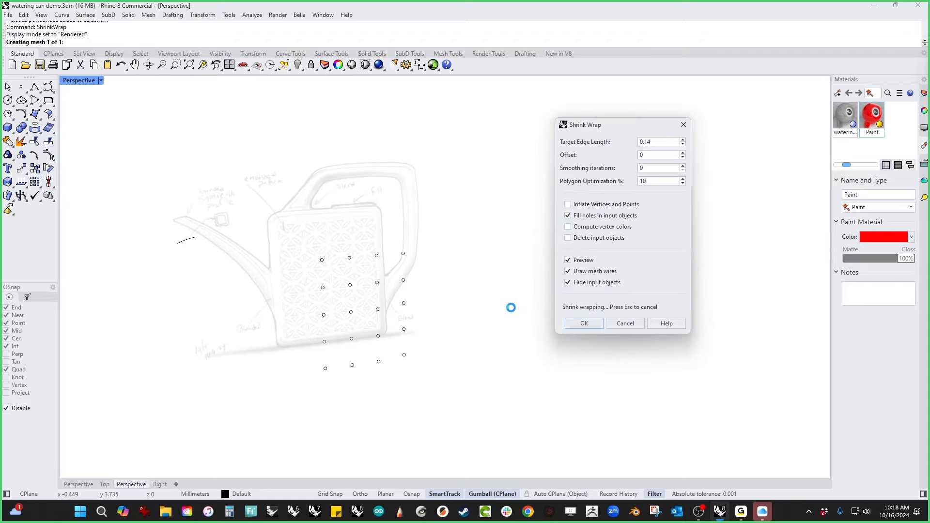
{"action": "scroll", "coordinate": [510, 314], "scroll_direction": "up", "scroll_amount": 4}
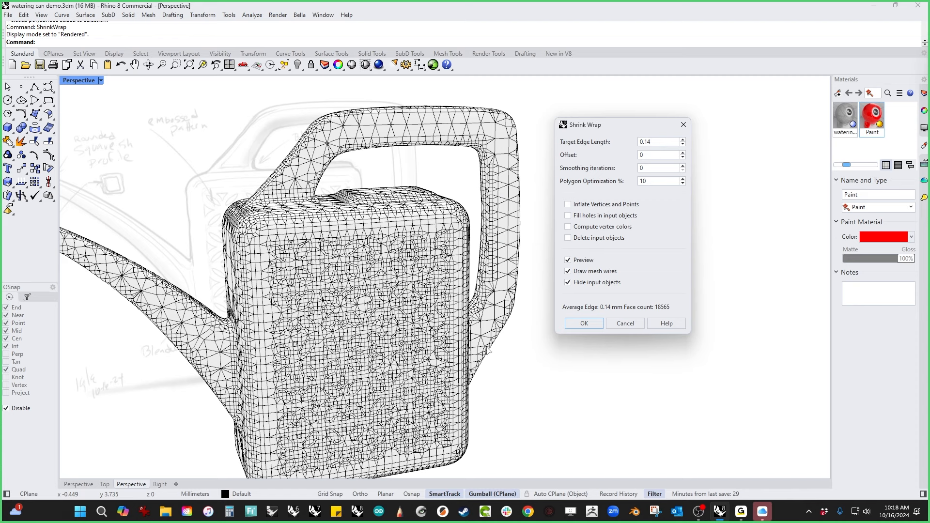
{"action": "right_click_drag", "start_coordinate": [488, 349], "coordinate": [517, 306]}
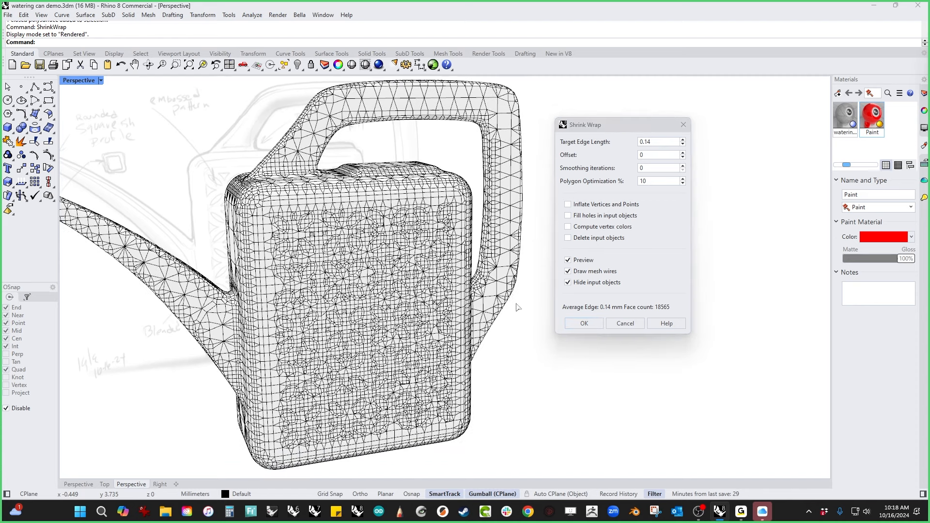
Step: Hide the mesh wires in the shrink-wrap preview and view the shaded body
{"action": "left_click", "coordinate": [567, 272]}
{"action": "mouse_move", "coordinate": [468, 344]}
{"action": "right_mouse_down"}
{"action": "mouse_move", "coordinate": [459, 326]}
{"action": "mouse_move", "coordinate": [474, 315]}
{"action": "mouse_move", "coordinate": [479, 326]}
{"action": "right_mouse_up"}
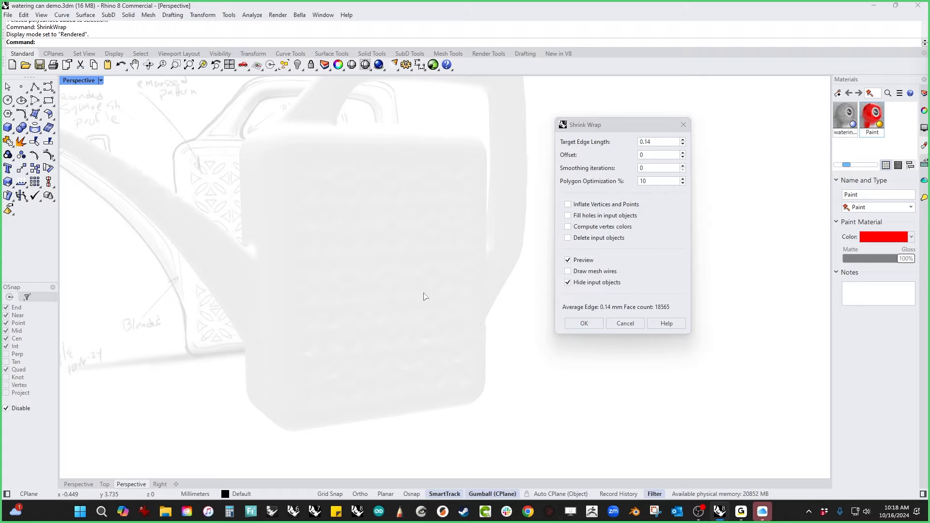
{"action": "right_click_drag", "start_coordinate": [423, 297], "coordinate": [475, 270]}
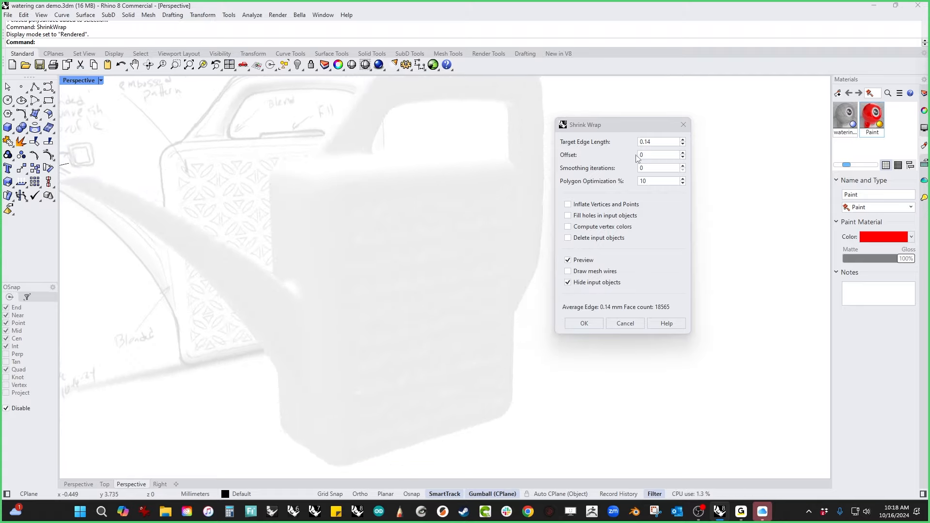
Step: Set the target edge length to 0.07 mm and check the embossed pattern in the preview
{"action": "left_click", "coordinate": [655, 142]}
{"action": "type", "text": ".0"}
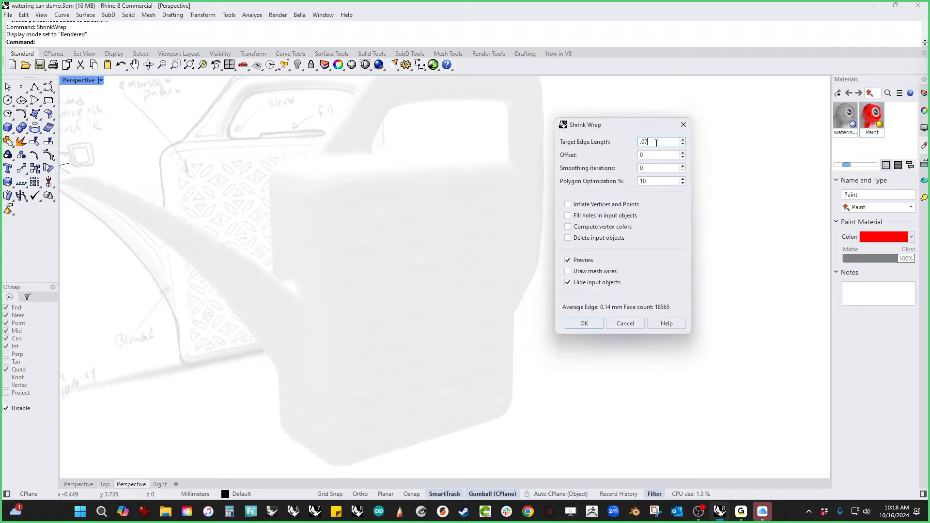
{"action": "type", "text": "7"}
{"action": "key", "text": "Return"}
{"action": "scroll", "coordinate": [481, 373], "scroll_direction": "up", "scroll_amount": 3}
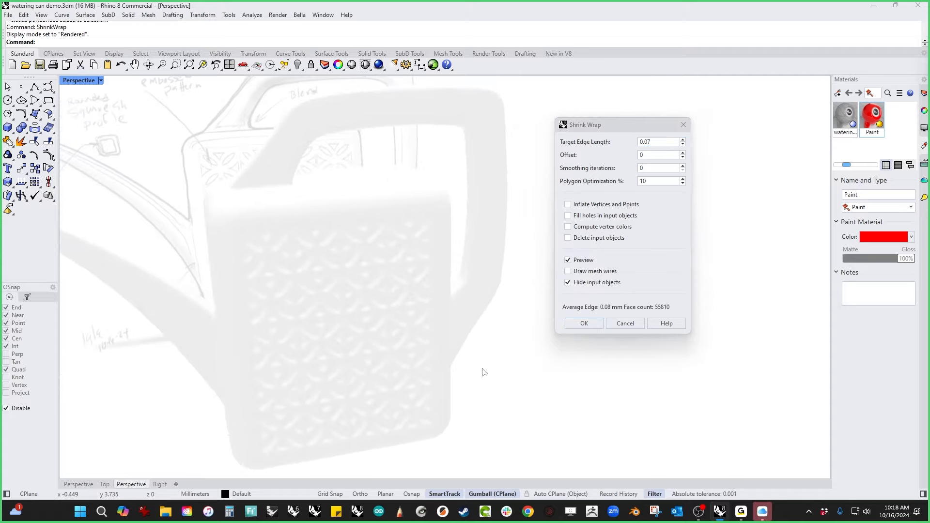
{"action": "scroll", "coordinate": [420, 251], "scroll_direction": "up", "scroll_amount": 5}
{"action": "scroll", "coordinate": [440, 245], "scroll_direction": "down", "scroll_amount": 3}
Step: Refine the shrink-wrap preview with a target edge length of 0.035 mm
{"action": "double_click", "coordinate": [667, 143]}
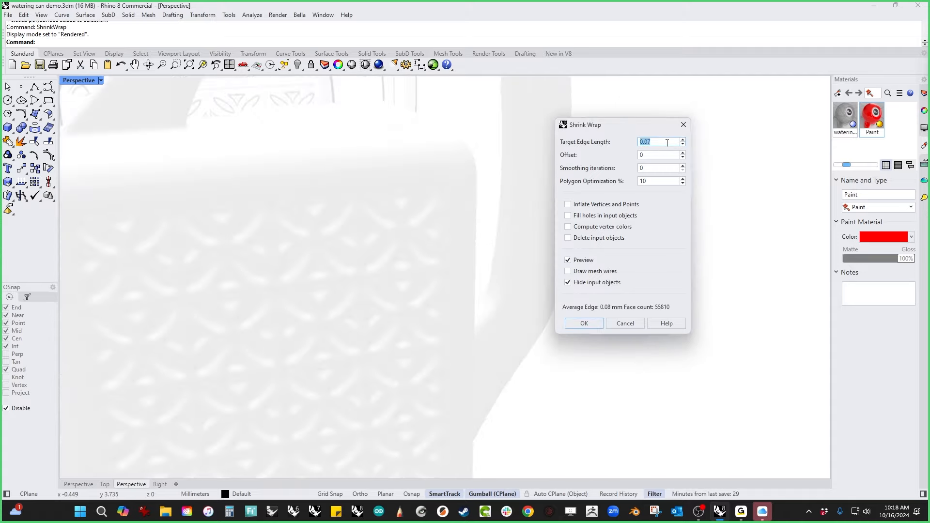
{"action": "key", "text": "Return"}
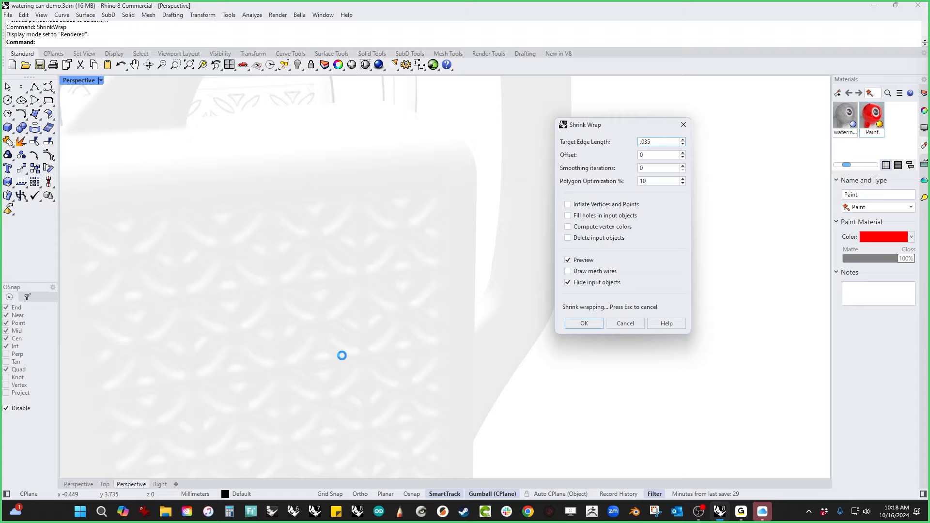
{"action": "scroll", "coordinate": [412, 298], "scroll_direction": "down", "scroll_amount": 6}
{"action": "scroll", "coordinate": [412, 299], "scroll_direction": "up", "scroll_amount": 8}
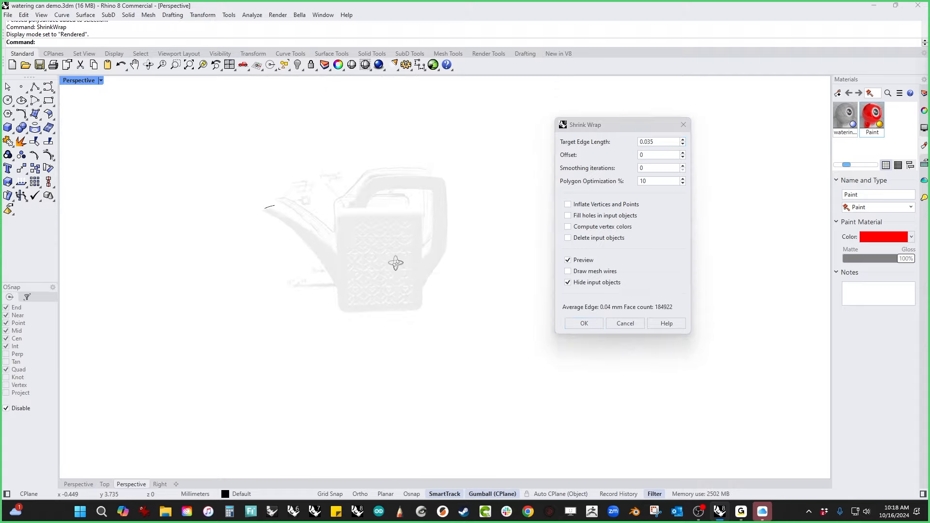
Step: Set the target edge length to 0.015 mm and inspect the pattern on the can's front face up close
{"action": "double_click", "coordinate": [667, 141]}
{"action": "type", "text": ".0"}
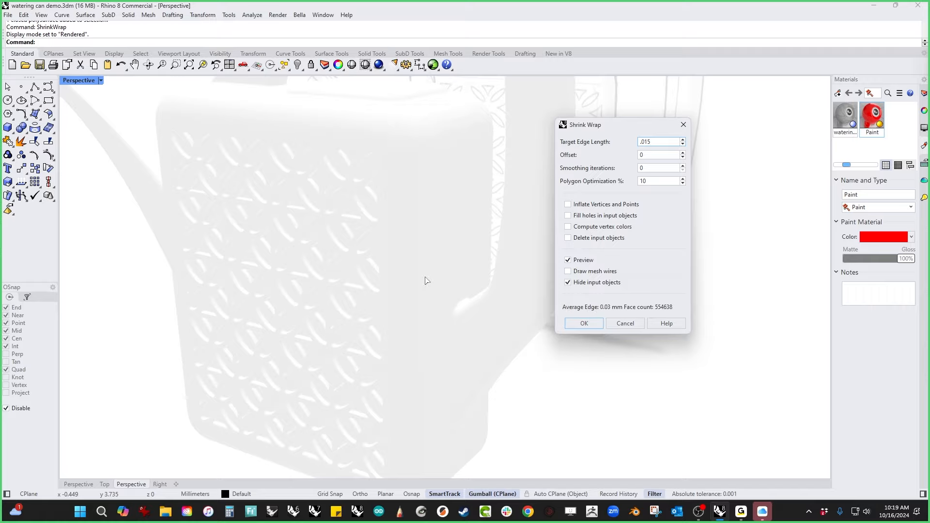
{"action": "right_click_drag", "start_coordinate": [306, 260], "coordinate": [364, 260]}
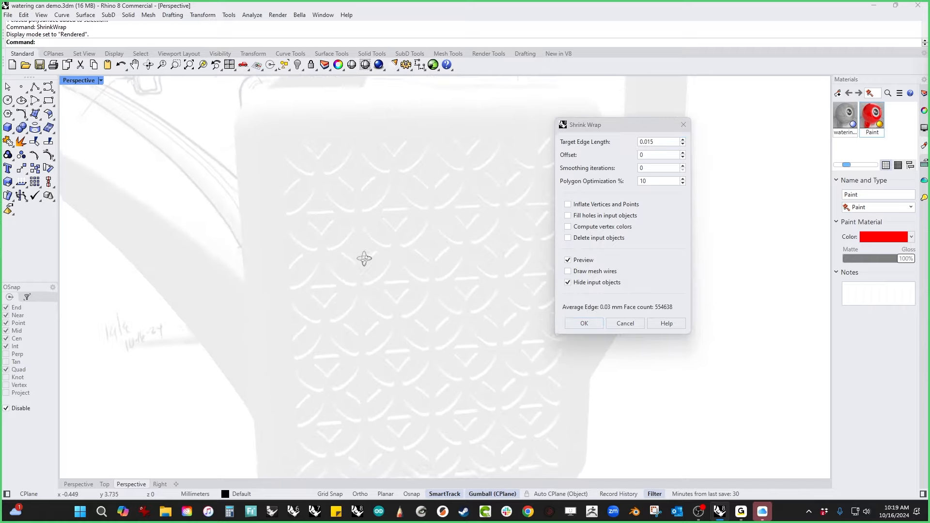
{"action": "scroll", "coordinate": [376, 150], "scroll_direction": "up", "scroll_amount": 10}
{"action": "right_click_drag", "start_coordinate": [377, 152], "coordinate": [419, 325]}
{"action": "scroll", "coordinate": [379, 228], "scroll_direction": "down", "scroll_amount": 10}
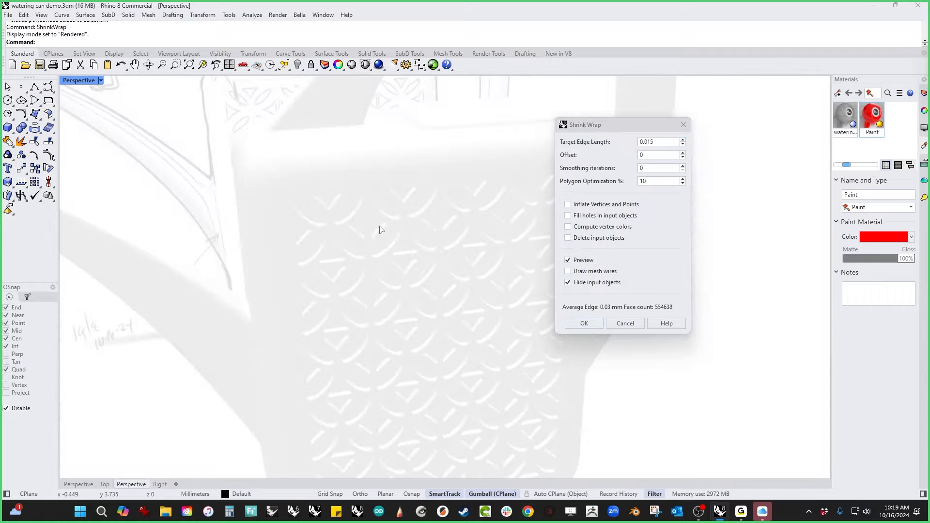
{"action": "right_click_drag", "start_coordinate": [298, 280], "coordinate": [442, 342]}
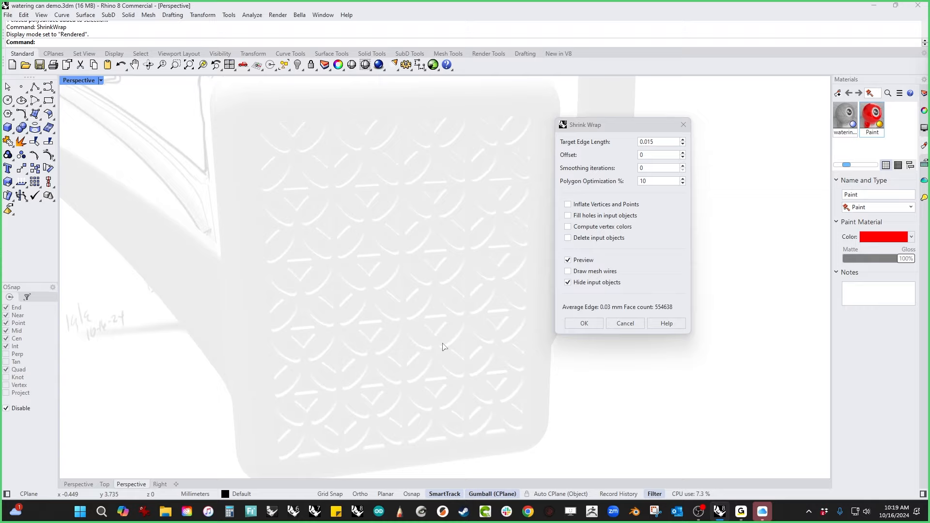
Step: Set the target edge length to 0.0075 mm and inspect the previewed pattern and whole can
{"action": "left_click", "coordinate": [669, 140]}
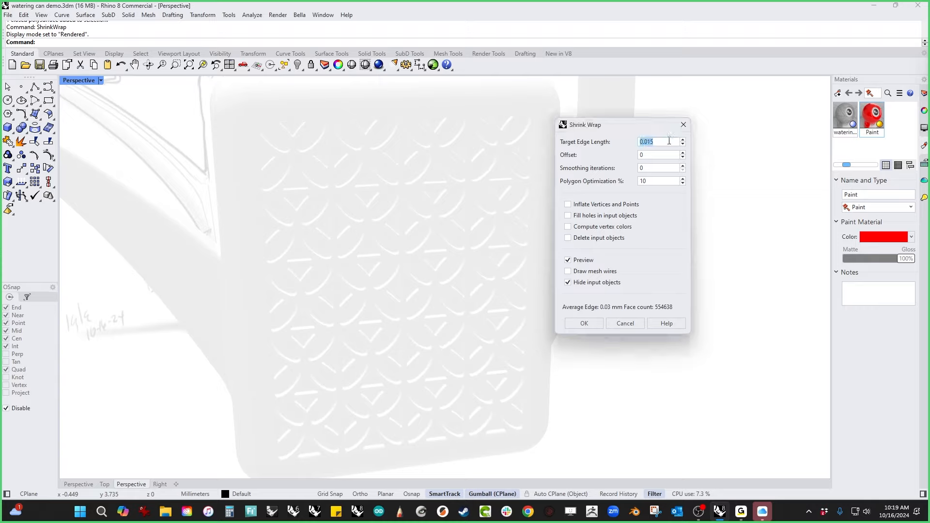
{"action": "type", "text": ".007"}
{"action": "key", "text": "Tab"}
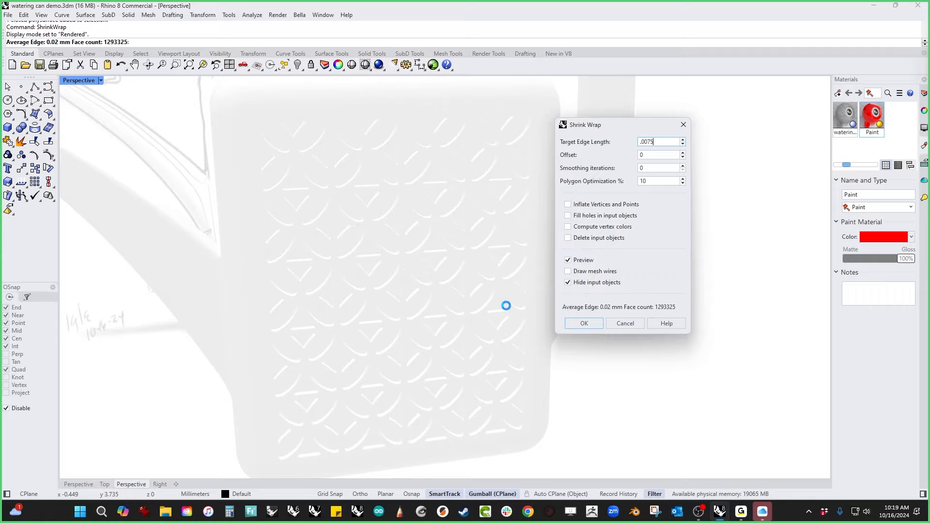
{"action": "scroll", "coordinate": [436, 328], "scroll_direction": "up", "scroll_amount": 10}
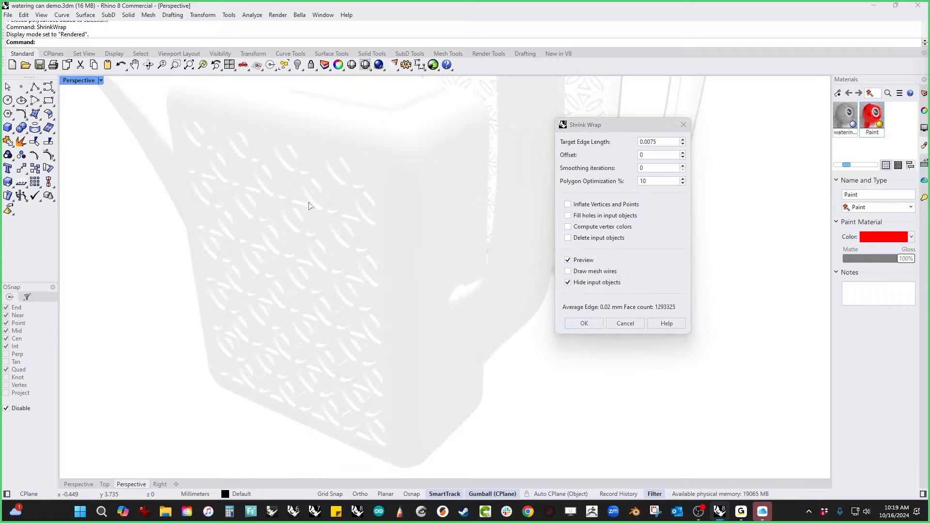
{"action": "scroll", "coordinate": [407, 312], "scroll_direction": "down", "scroll_amount": 8}
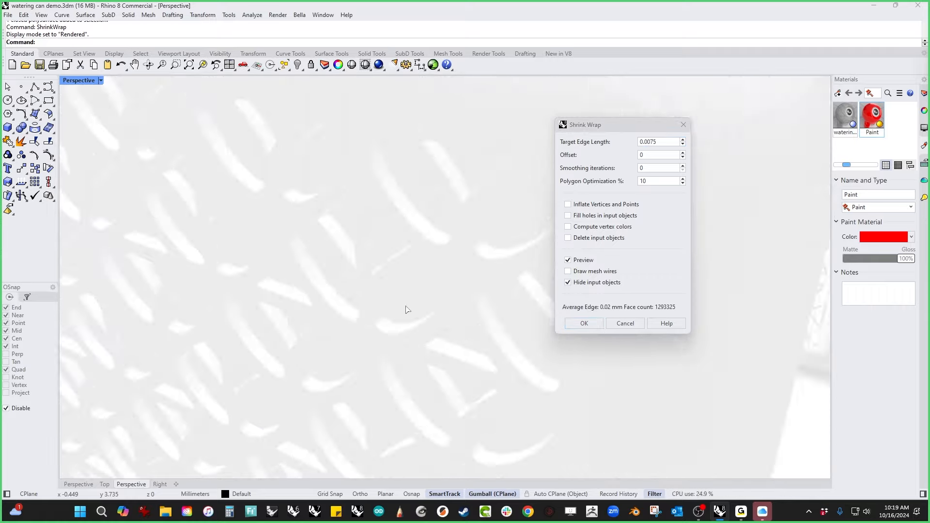
{"action": "right_click_drag", "start_coordinate": [375, 213], "coordinate": [394, 263]}
{"action": "mouse_move", "coordinate": [393, 257]}
{"action": "right_mouse_down"}
{"action": "mouse_move", "coordinate": [382, 325]}
{"action": "mouse_move", "coordinate": [433, 322]}
{"action": "mouse_move", "coordinate": [484, 332]}
{"action": "mouse_move", "coordinate": [461, 322]}
{"action": "mouse_move", "coordinate": [457, 299]}
{"action": "right_mouse_up"}
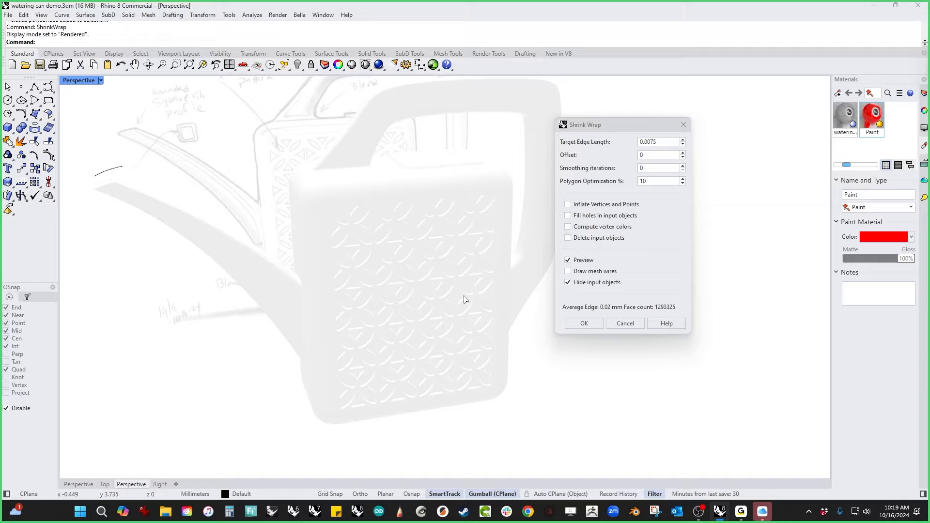
Step: Show the mesh wires on the shrink-wrap preview of the watering can
{"action": "left_click", "coordinate": [566, 271]}
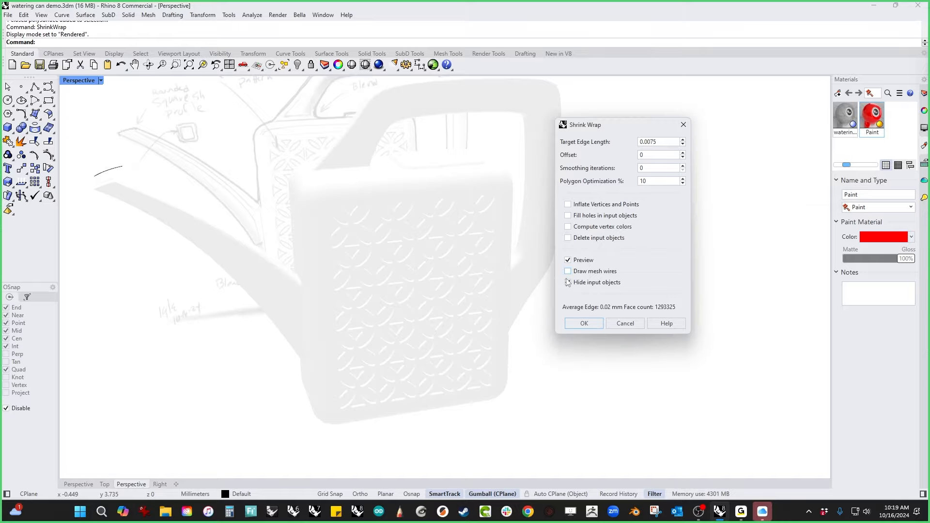
{"action": "left_click", "coordinate": [567, 271]}
{"action": "right_click_drag", "start_coordinate": [388, 373], "coordinate": [339, 370]}
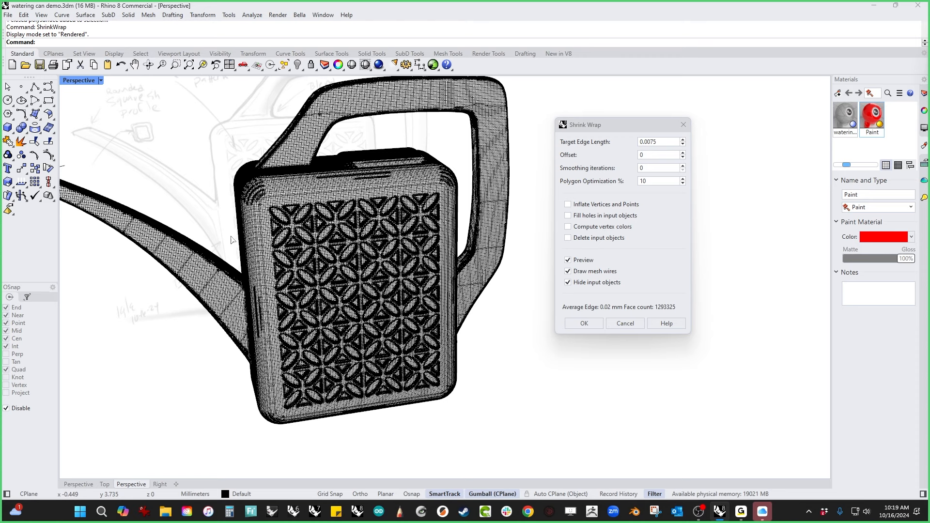
Step: Set the shrink-wrap polygon optimization to 30% and inspect the previewed mesh
{"action": "double_click", "coordinate": [656, 181]}
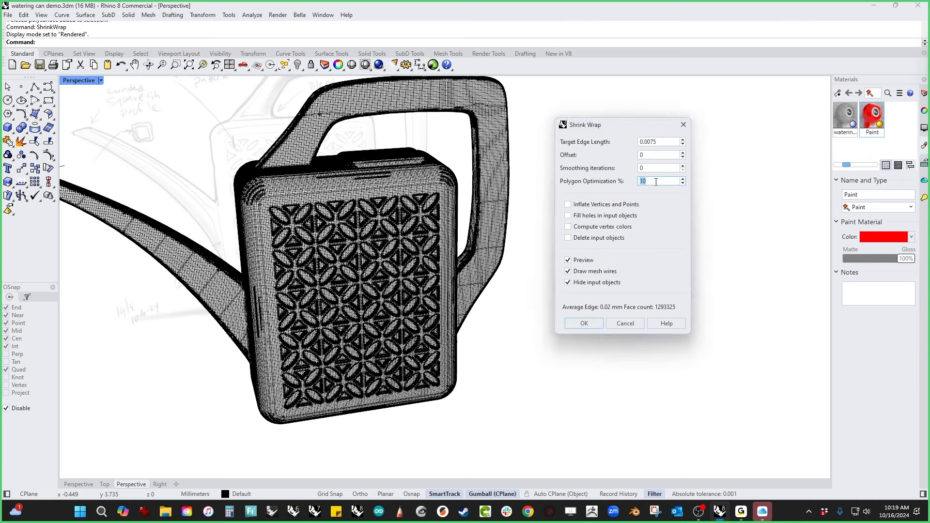
{"action": "type", "text": "30"}
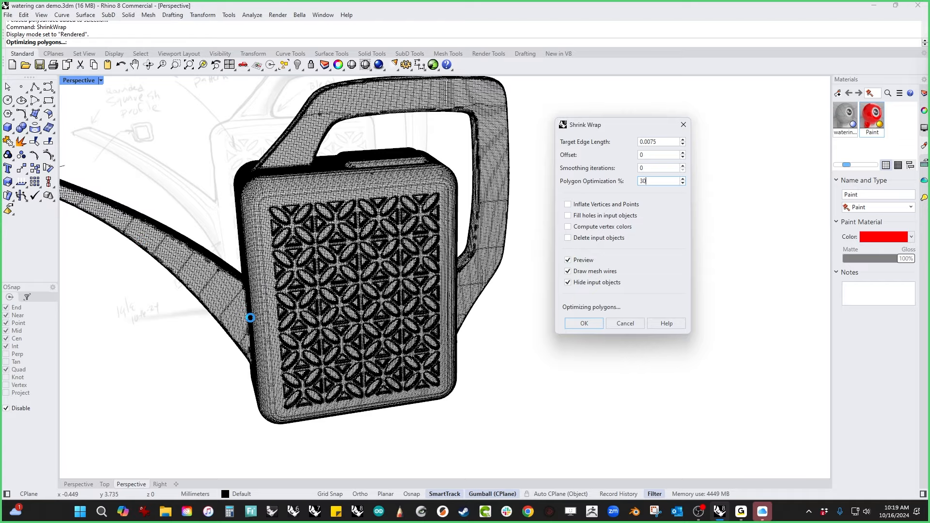
{"action": "right_click_drag", "start_coordinate": [246, 303], "coordinate": [278, 309]}
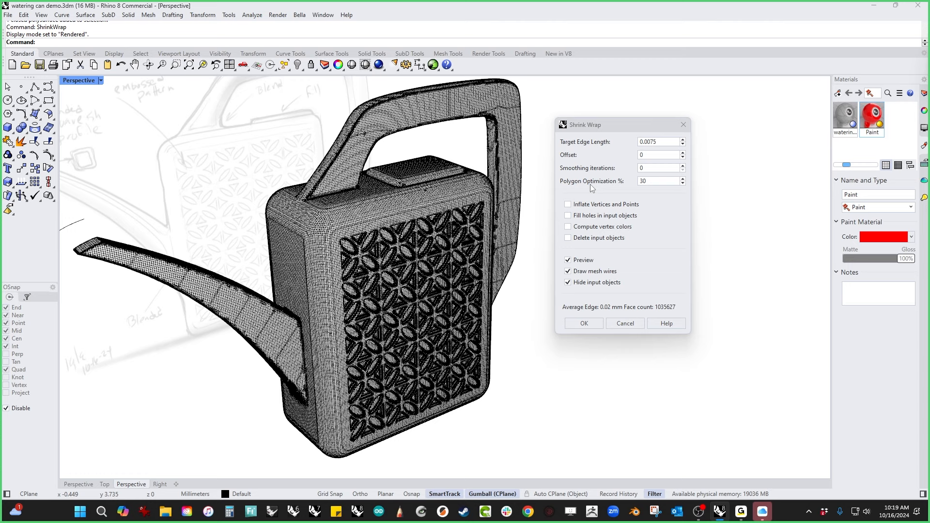
Step: Set polygon optimization to 50% with 3 smoothing iterations and create the shrink-wrap mesh
{"action": "double_click", "coordinate": [660, 181]}
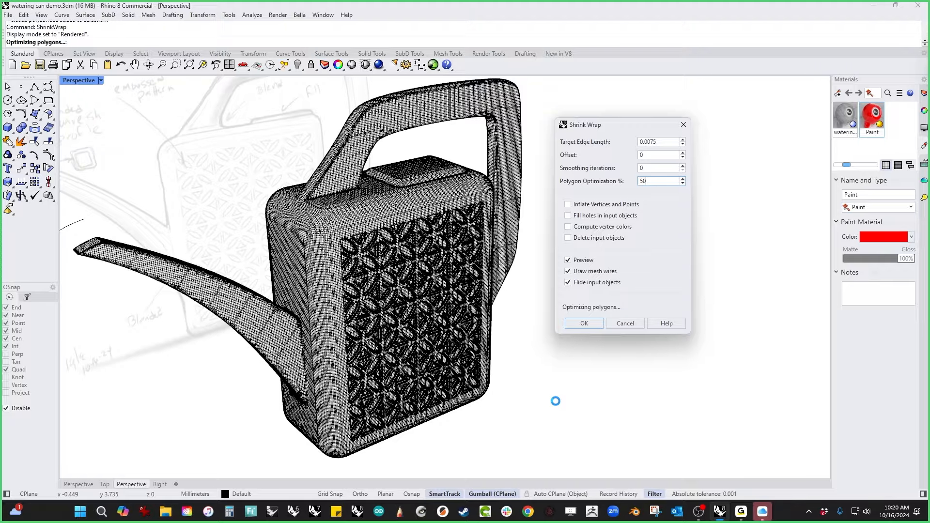
{"action": "right_click_drag", "start_coordinate": [556, 401], "coordinate": [537, 393]}
{"action": "left_click", "coordinate": [657, 169]}
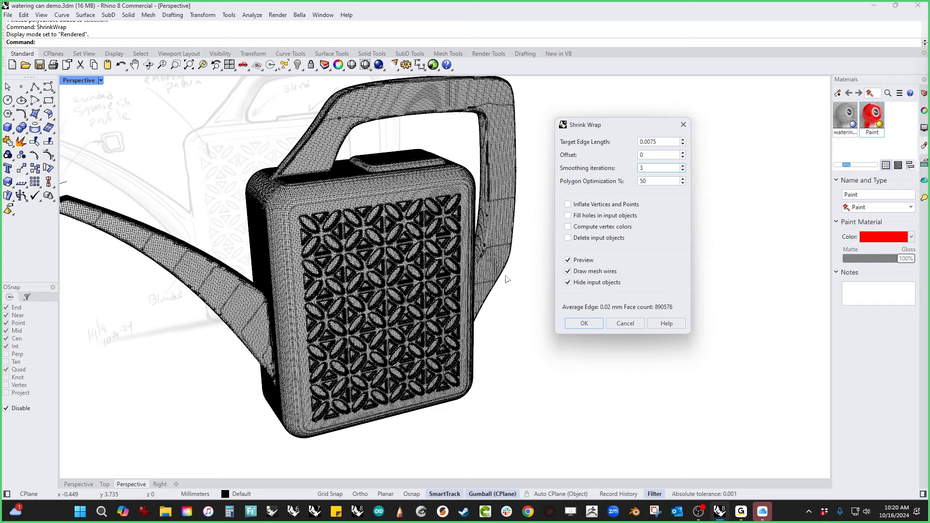
{"action": "left_click", "coordinate": [582, 325]}
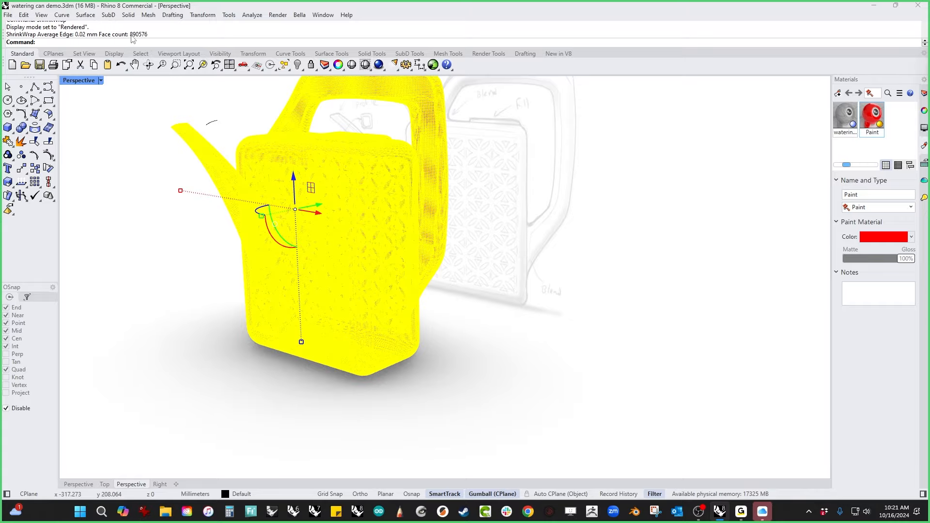
Step: Hide everything except the new watering can mesh and view it deselected in the rendered display
{"action": "right_click_drag", "start_coordinate": [122, 218], "coordinate": [287, 289]}
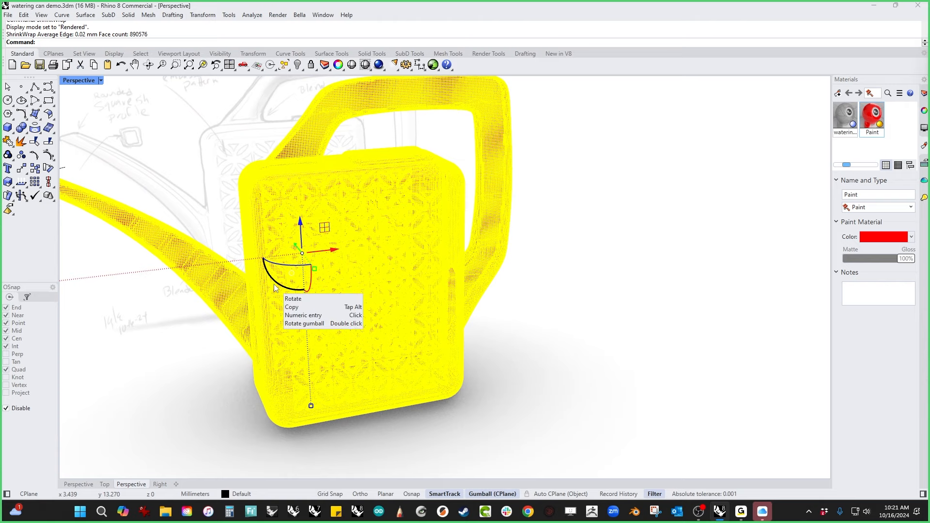
{"action": "scroll", "coordinate": [540, 302], "scroll_direction": "down", "scroll_amount": 2}
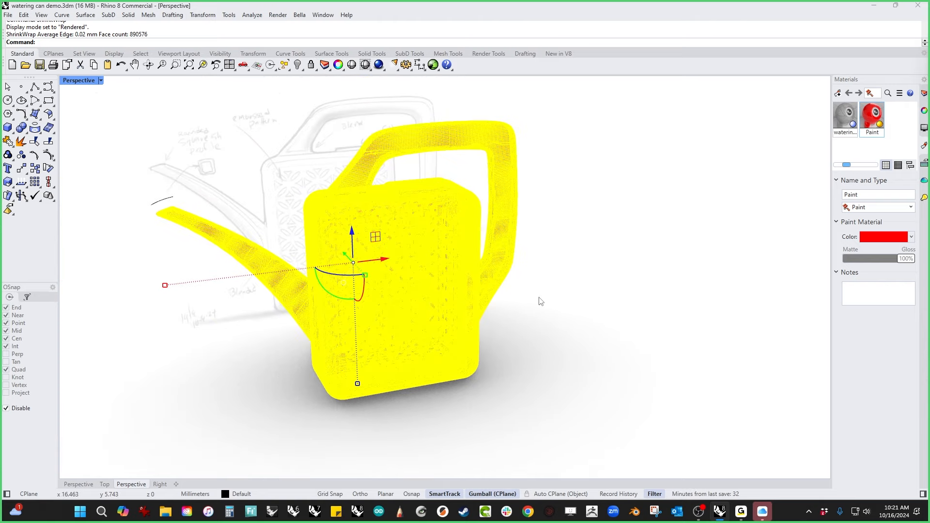
{"action": "key", "text": "ctrl+i"}
{"action": "key", "text": "ctrl+h"}
{"action": "key", "text": "ctrl+a"}
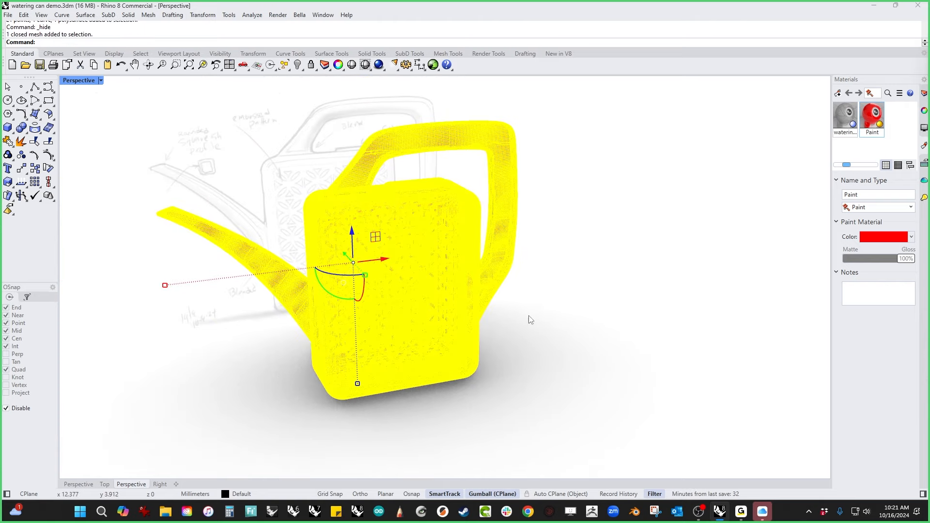
{"action": "key", "text": "Escape"}
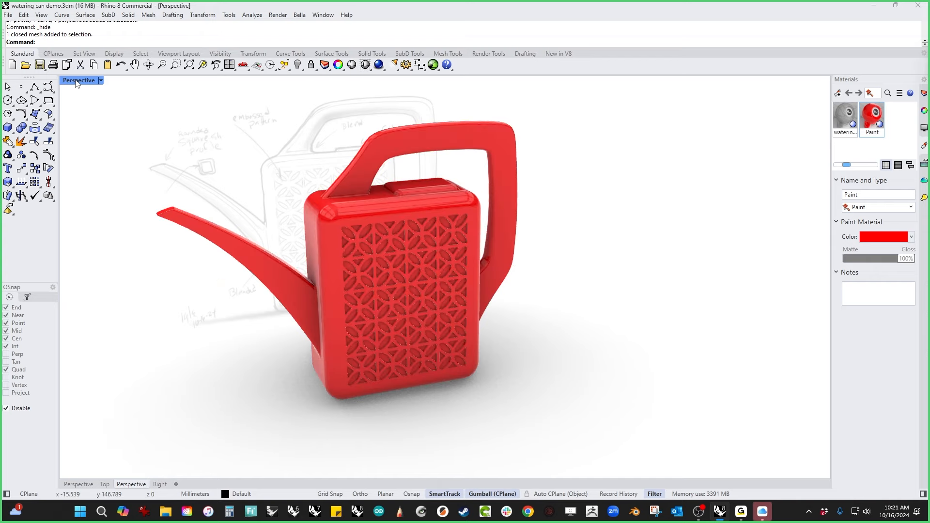
{"action": "right_click_drag", "start_coordinate": [313, 218], "coordinate": [408, 255]}
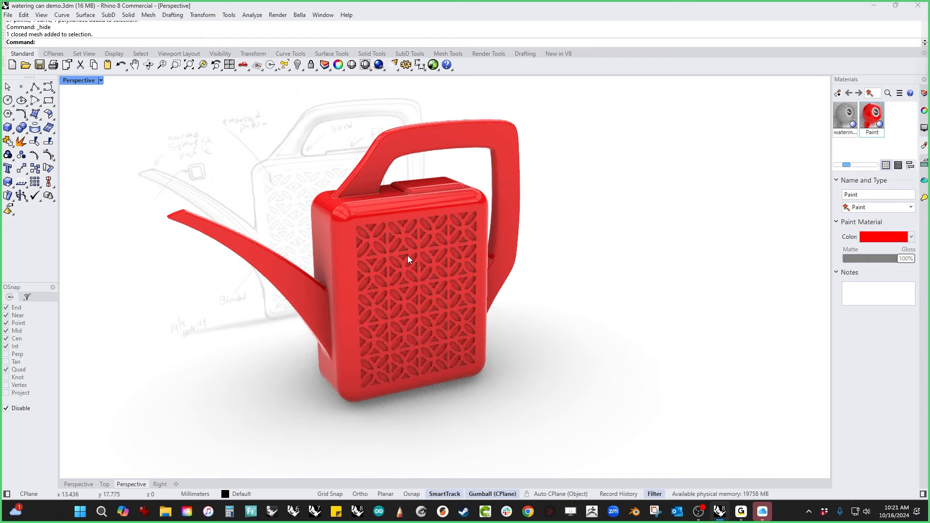
Step: Preview a shrink wrap of the closed can mesh with hole filling off and the input objects hidden
{"action": "key", "text": "ctrl+a"}
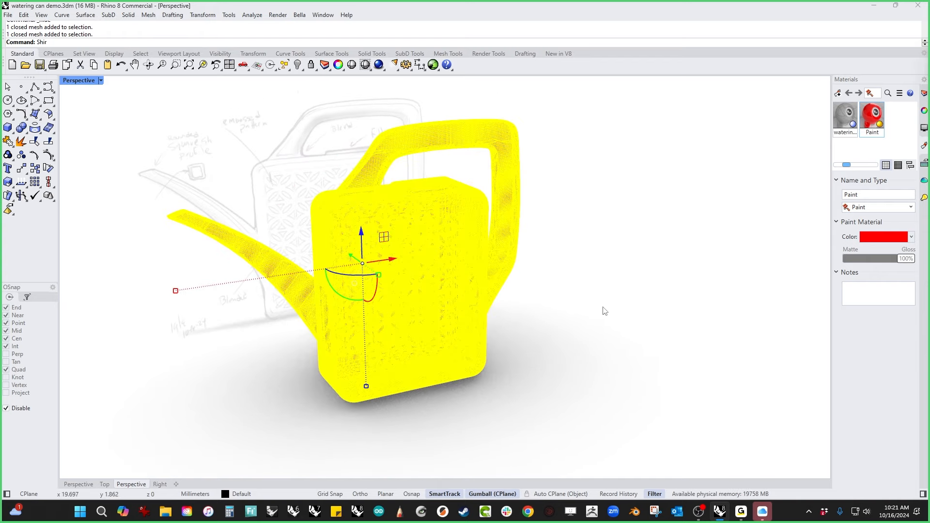
{"action": "key", "text": "BackSpace"}
{"action": "key", "text": "BackSpace"}
{"action": "type", "text": "rinkw"}
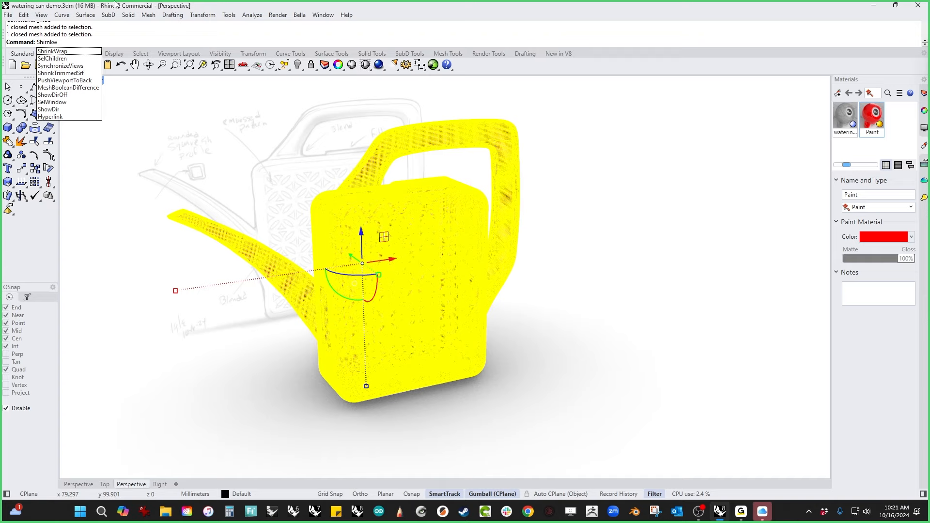
{"action": "key", "text": "Down"}
{"action": "key", "text": "Down"}
{"action": "key", "text": "Down"}
{"action": "key", "text": "Up"}
{"action": "key", "text": "Up"}
{"action": "key", "text": "Up"}
{"action": "key", "text": "Return"}
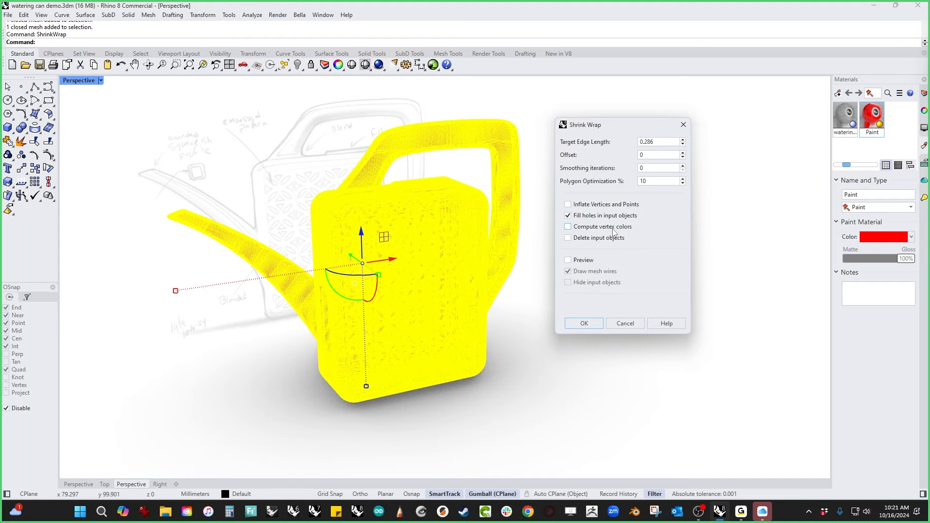
{"action": "left_click", "coordinate": [568, 216]}
{"action": "left_click", "coordinate": [568, 260]}
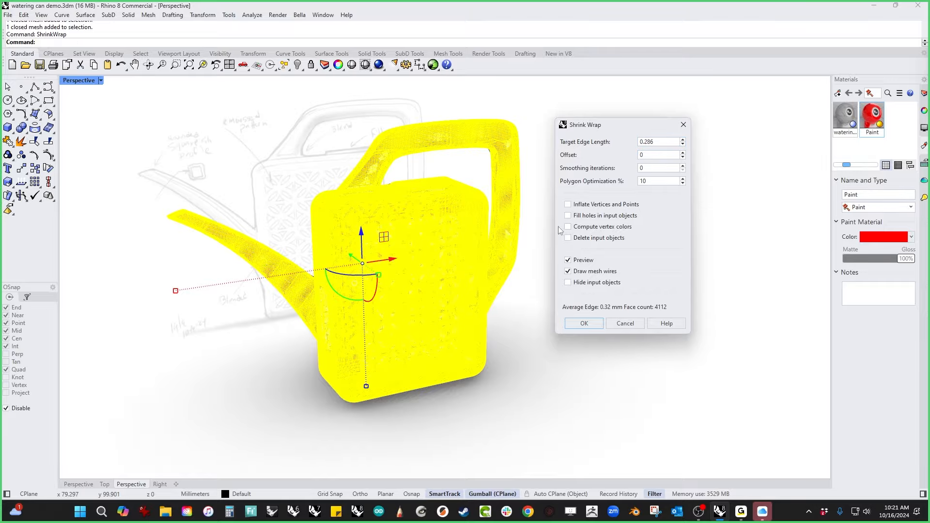
{"action": "left_click", "coordinate": [567, 282]}
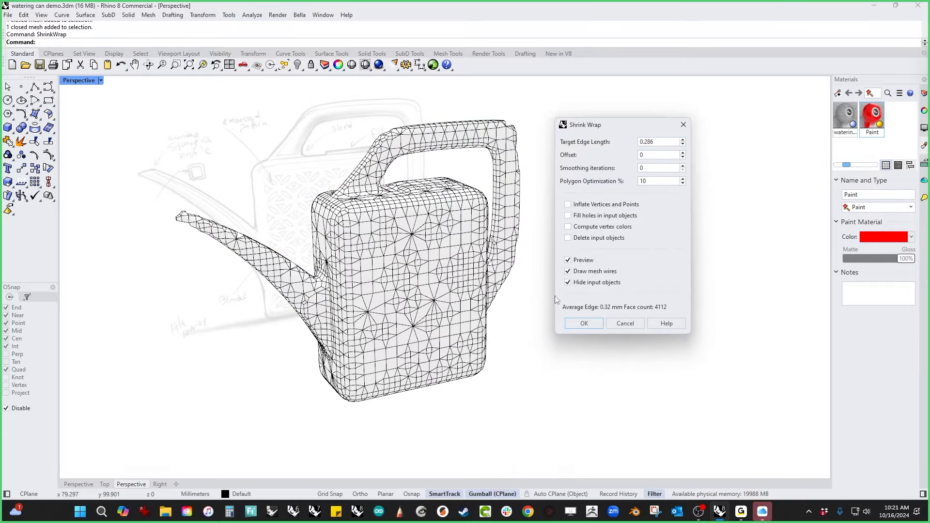
{"action": "mouse_move", "coordinate": [504, 337]}
{"action": "right_mouse_down"}
{"action": "mouse_move", "coordinate": [490, 357]}
{"action": "mouse_move", "coordinate": [502, 338]}
{"action": "right_mouse_up"}
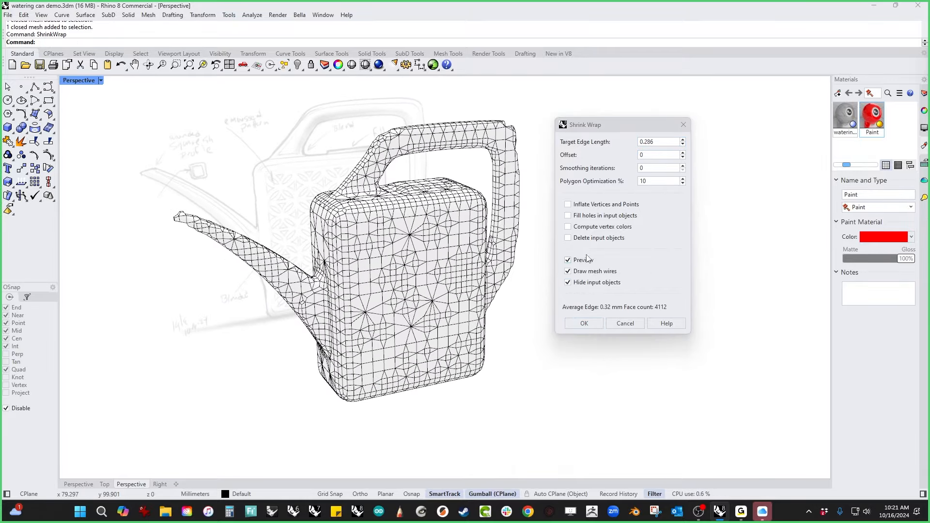
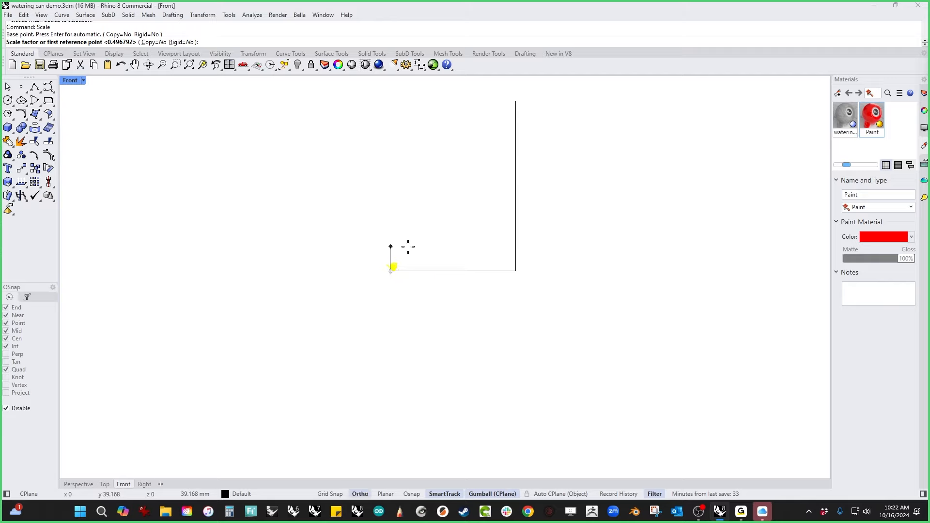
Step: Scale the watering can mesh up in the front view, using vertical reference points with the first about 39 mm above the base point
{"action": "left_click", "coordinate": [407, 247], "text": "shift"}
{"action": "right_click_drag", "start_coordinate": [416, 195], "coordinate": [365, 320], "text": "shift"}
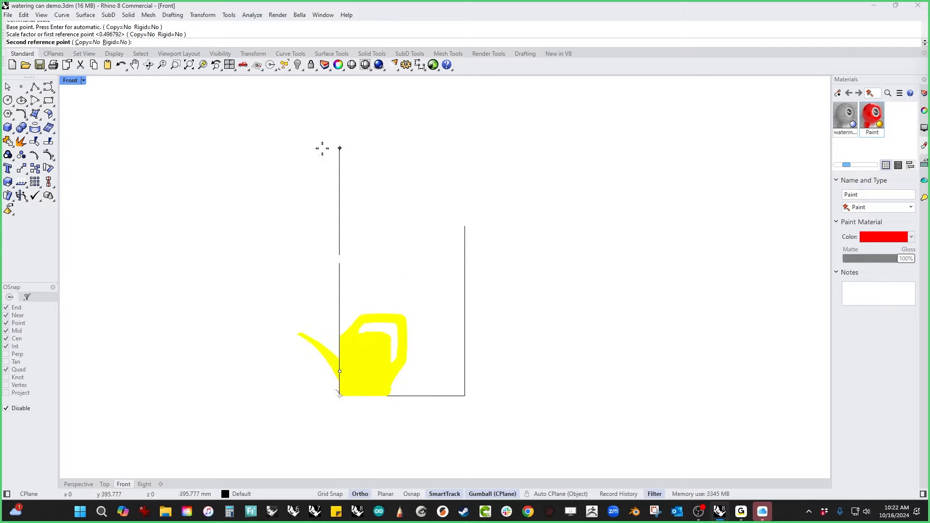
{"action": "scroll", "coordinate": [322, 148], "scroll_direction": "down", "scroll_amount": 8}
{"action": "right_click_drag", "start_coordinate": [276, 239], "coordinate": [277, 354]}
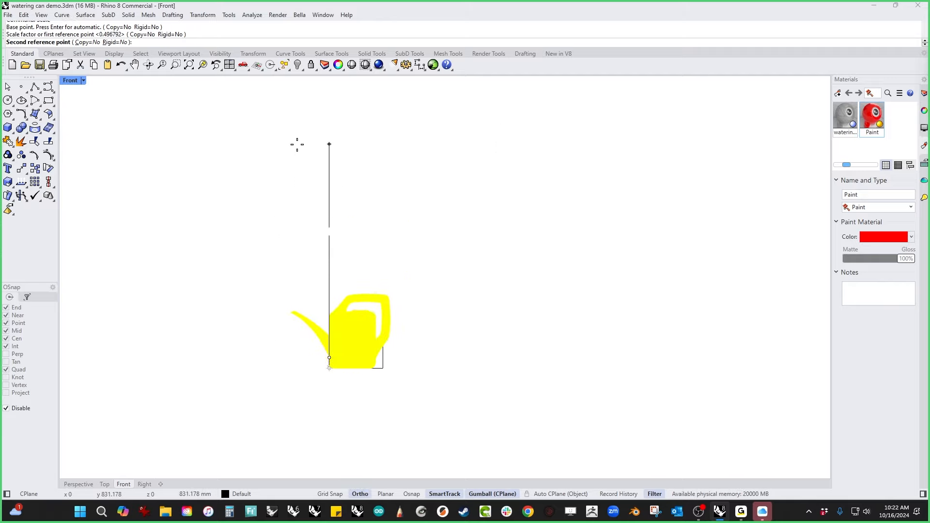
{"action": "left_click", "coordinate": [293, 108]}
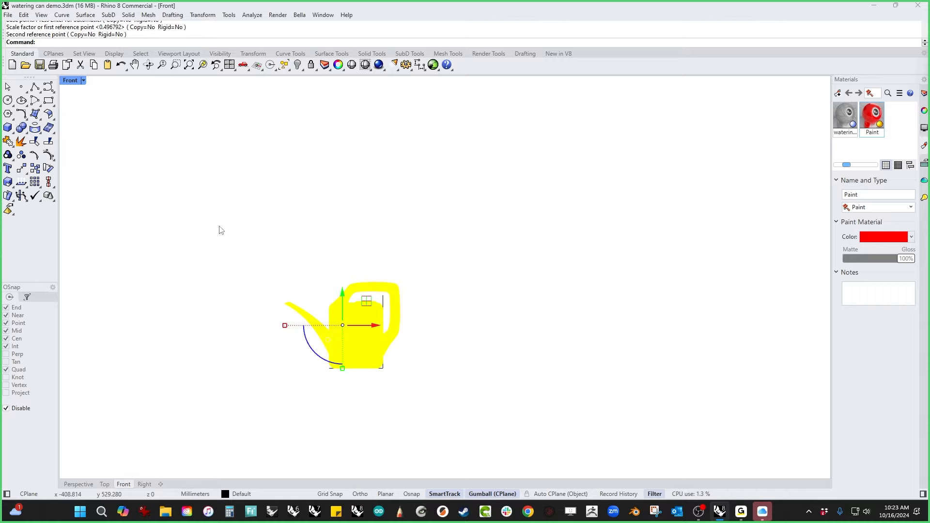
Step: Delete the open reference curve behind the scaled watering can in the perspective view
{"action": "key", "text": "ctrl+F4"}
{"action": "right_click_drag", "start_coordinate": [252, 261], "coordinate": [339, 251]}
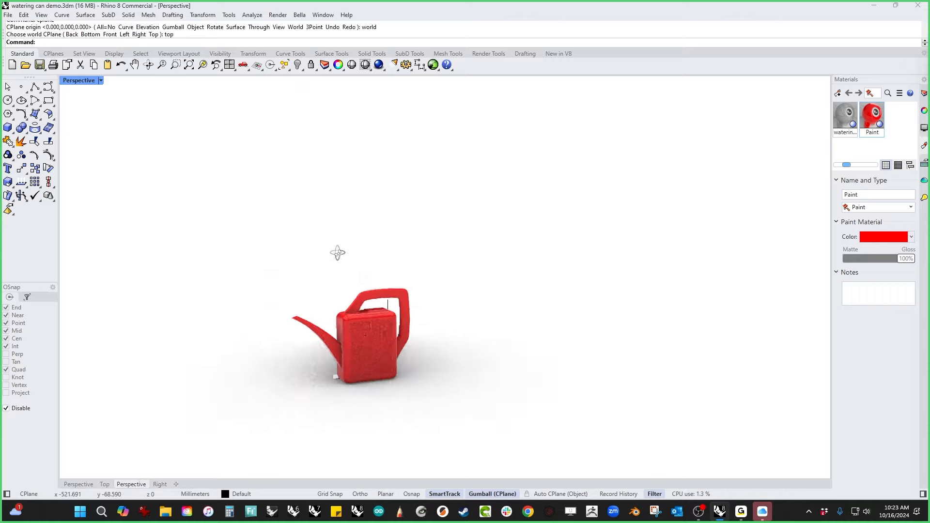
{"action": "scroll", "coordinate": [390, 339], "scroll_direction": "up", "scroll_amount": 6}
{"action": "right_click_drag", "start_coordinate": [436, 322], "coordinate": [413, 378]}
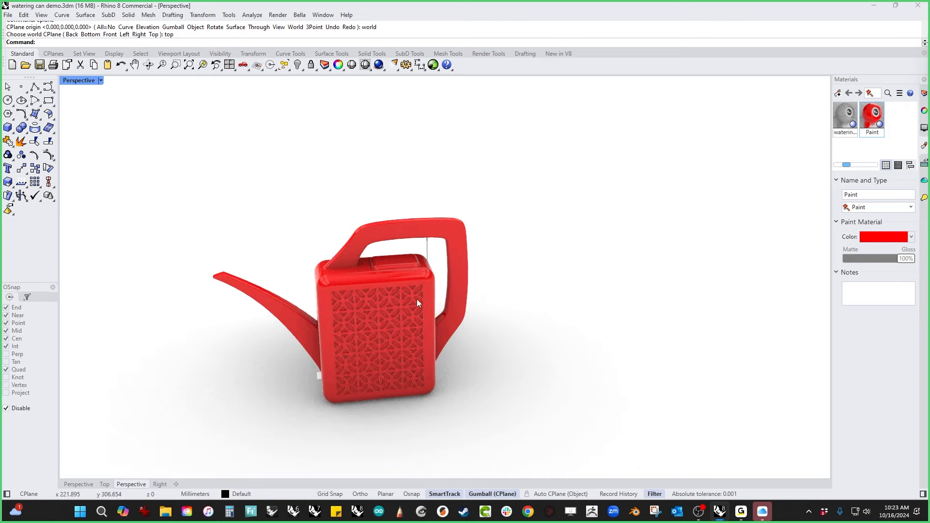
{"action": "left_click", "coordinate": [428, 257]}
{"action": "key", "text": "Delete"}
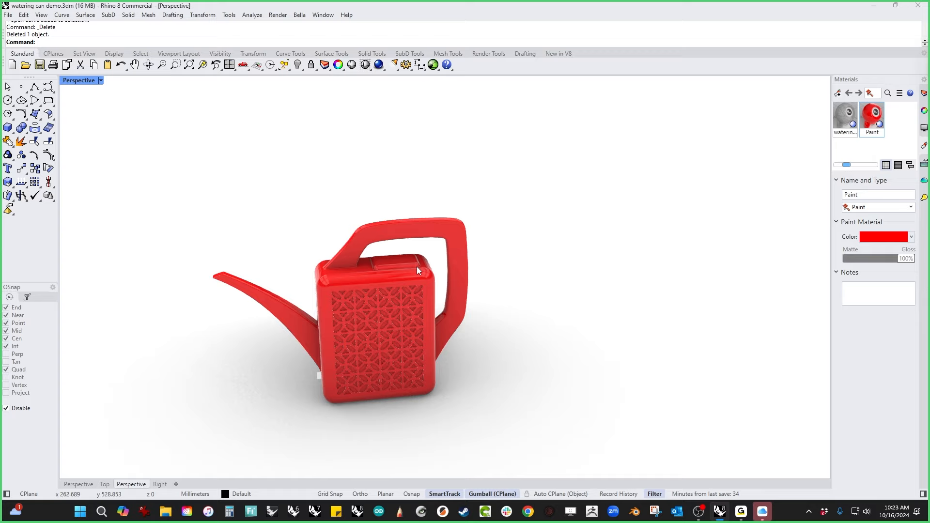
Step: Start a shrink wrap of the scaled can mesh and preview it with the input object hidden
{"action": "left_click", "coordinate": [367, 312]}
{"action": "type", "text": "ShrinkWrap"}
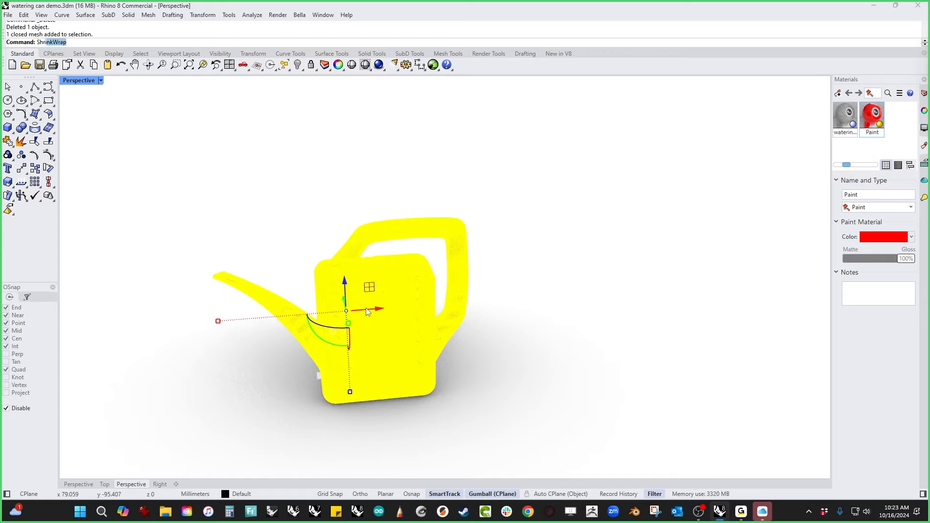
{"action": "key", "text": "Return"}
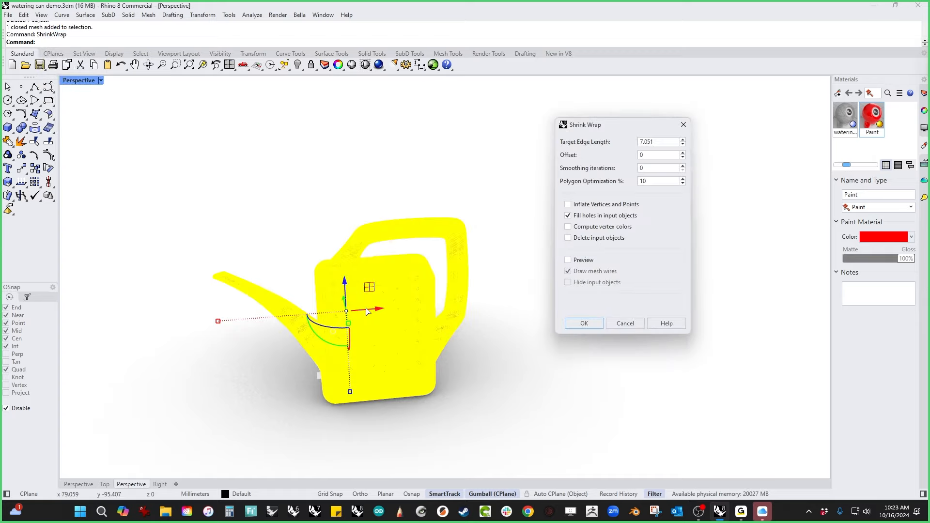
{"action": "left_click", "coordinate": [575, 262]}
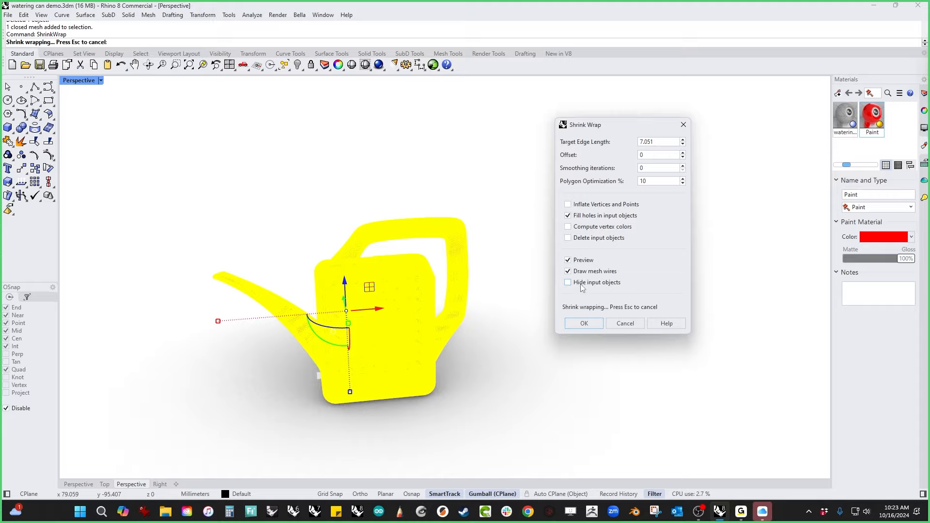
{"action": "left_click", "coordinate": [581, 286]}
{"action": "right_click_drag", "start_coordinate": [480, 345], "coordinate": [496, 327]}
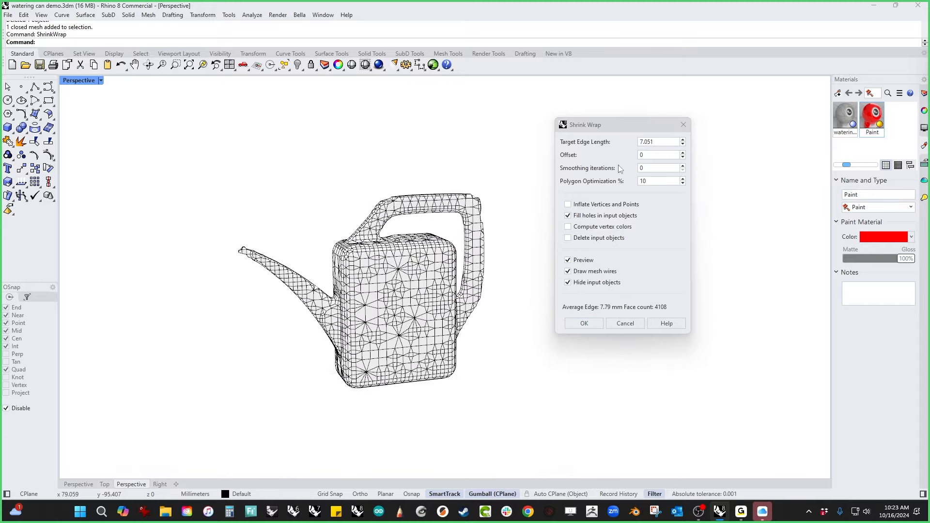
{"action": "mouse_move", "coordinate": [510, 273]}
{"action": "right_mouse_down"}
{"action": "mouse_move", "coordinate": [482, 274]}
{"action": "mouse_move", "coordinate": [499, 269]}
{"action": "right_mouse_up"}
Step: Set the shrink-wrap offset to -2 mm and turn off filling holes in the input objects
{"action": "double_click", "coordinate": [661, 155]}
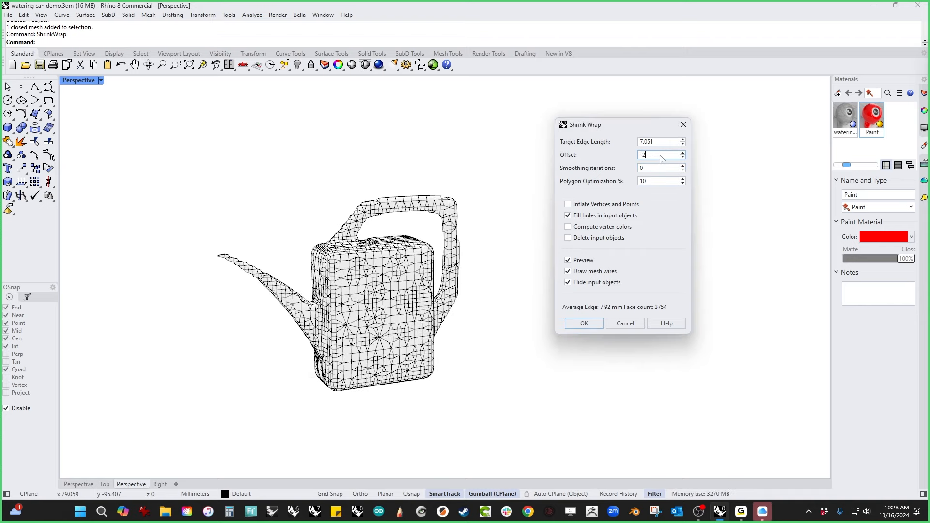
{"action": "right_click_drag", "start_coordinate": [481, 330], "coordinate": [434, 334]}
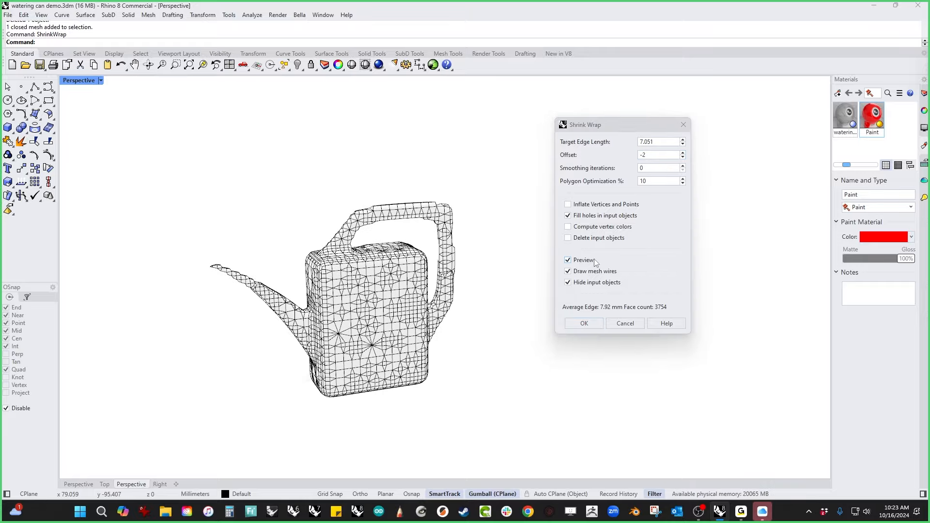
{"action": "left_click", "coordinate": [567, 233]}
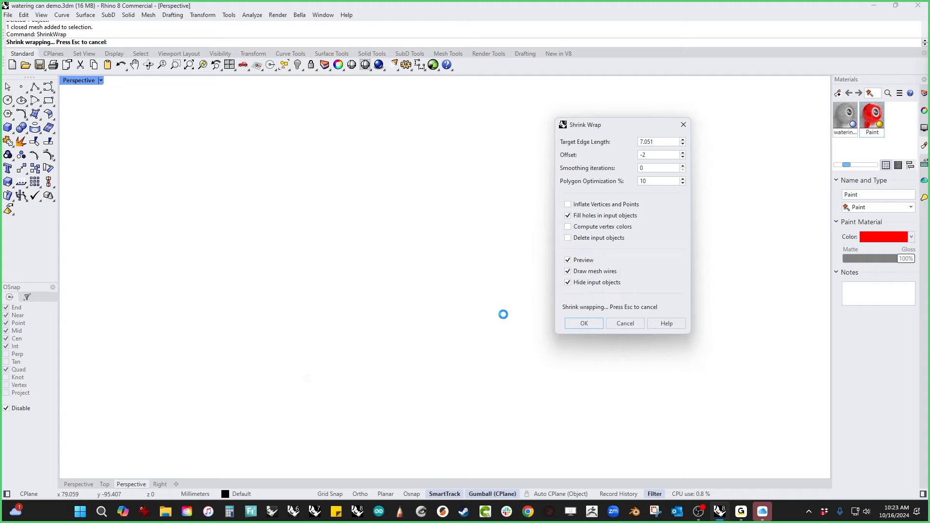
{"action": "right_click_drag", "start_coordinate": [480, 305], "coordinate": [480, 305]}
Step: Set the target edge length to 3 mm and inspect the previewed mesh around the handle and body
{"action": "left_click", "coordinate": [662, 142]}
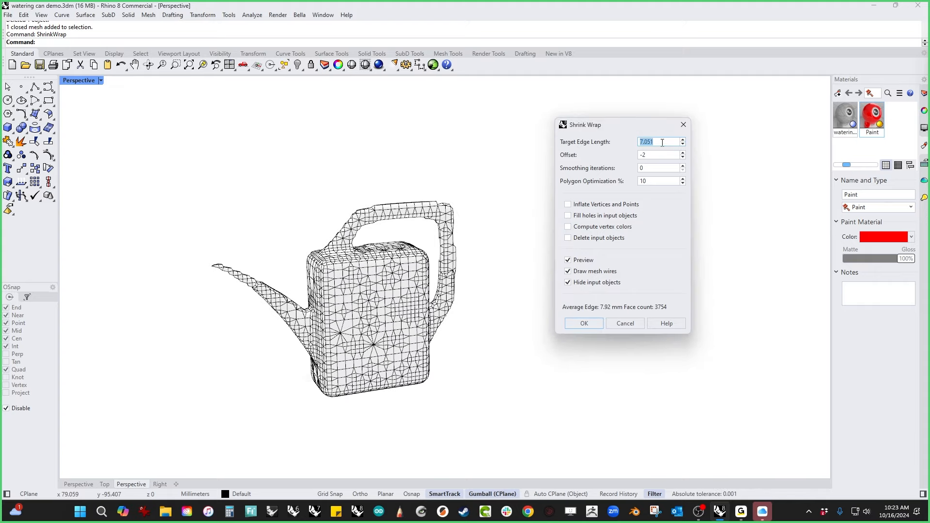
{"action": "type", "text": "3"}
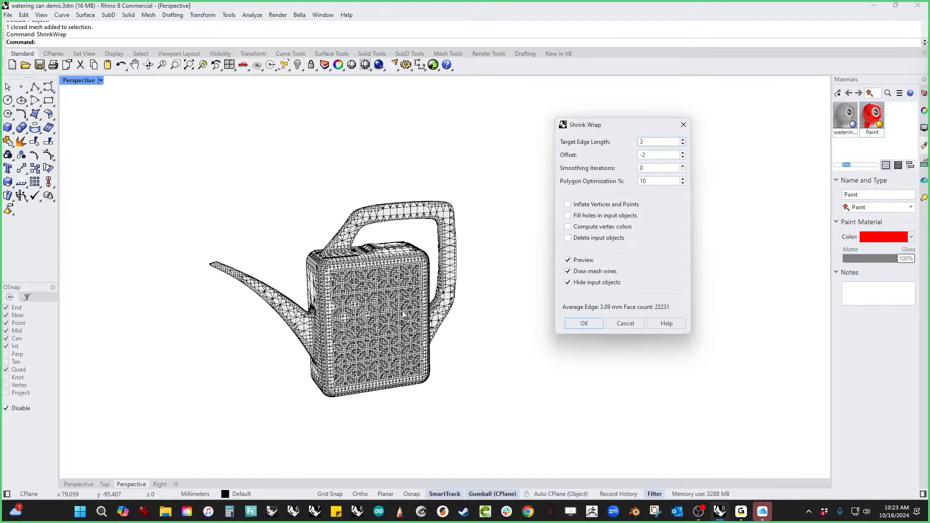
{"action": "scroll", "coordinate": [469, 278], "scroll_direction": "up", "scroll_amount": 5}
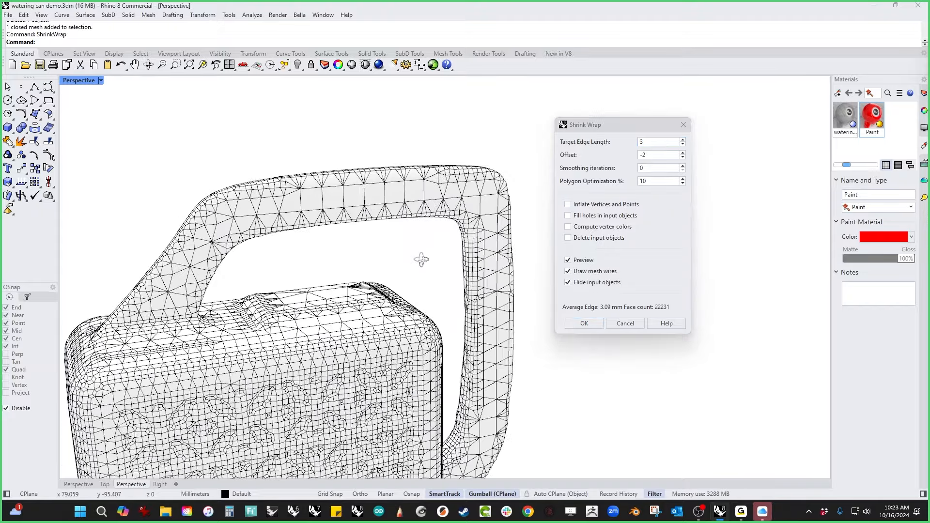
{"action": "scroll", "coordinate": [421, 260], "scroll_direction": "down", "scroll_amount": 5}
{"action": "right_click_drag", "start_coordinate": [421, 260], "coordinate": [446, 283]}
{"action": "right_click_drag", "start_coordinate": [498, 265], "coordinate": [402, 295]}
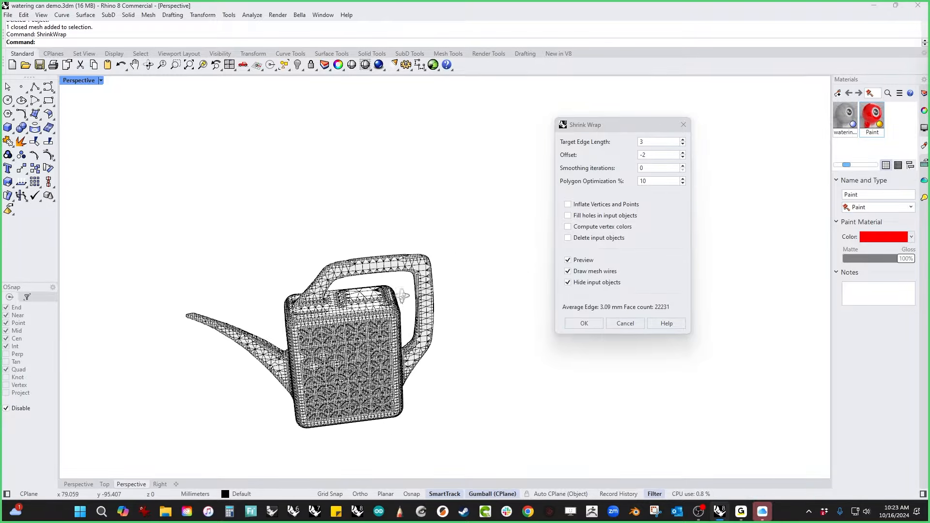
Step: Set the shrink-wrap smoothing iterations to 2 and check the previewed mesh of the can
{"action": "scroll", "coordinate": [341, 347], "scroll_direction": "up", "scroll_amount": 5}
{"action": "scroll", "coordinate": [328, 329], "scroll_direction": "down", "scroll_amount": 5}
{"action": "right_click_drag", "start_coordinate": [324, 321], "coordinate": [363, 300]}
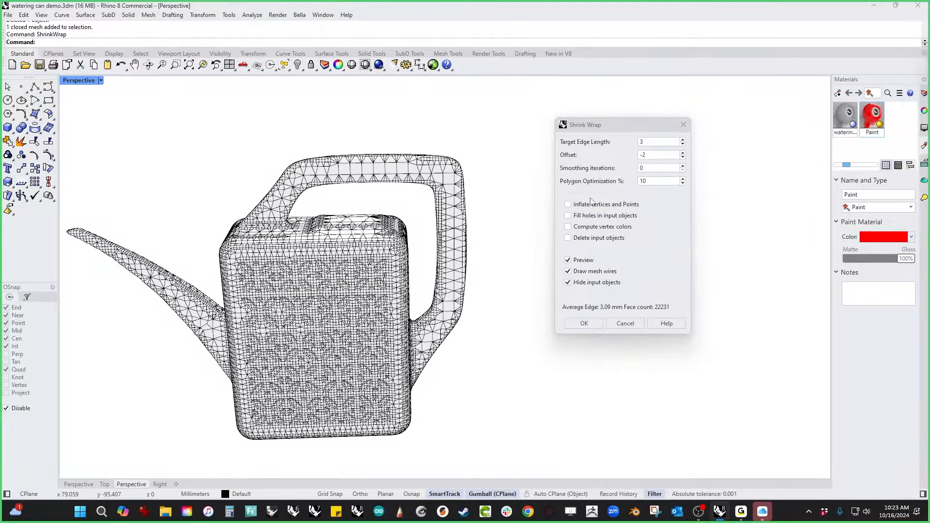
{"action": "left_click", "coordinate": [655, 172]}
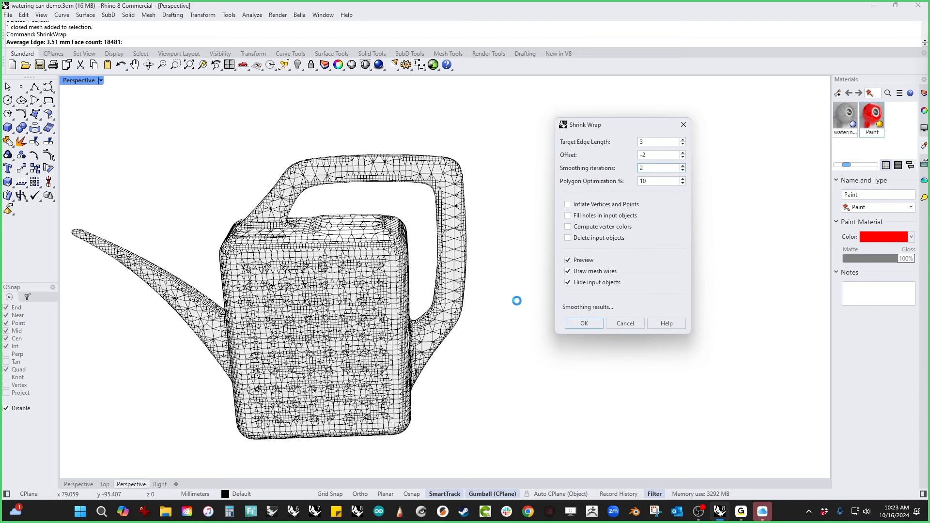
{"action": "right_click_drag", "start_coordinate": [446, 347], "coordinate": [444, 370]}
Step: Set the target edge length to 1.5 mm and create the shrink-wrapped mesh
{"action": "left_click", "coordinate": [650, 155]}
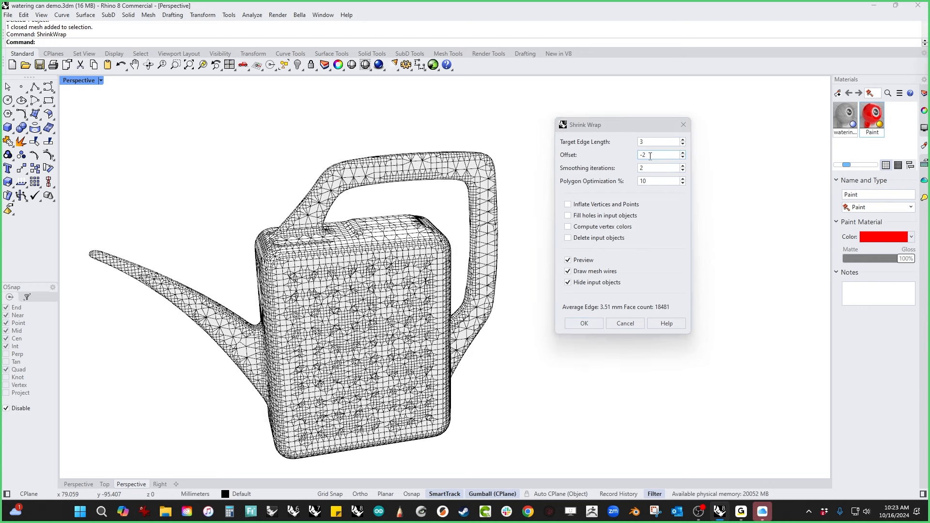
{"action": "double_click", "coordinate": [654, 142]}
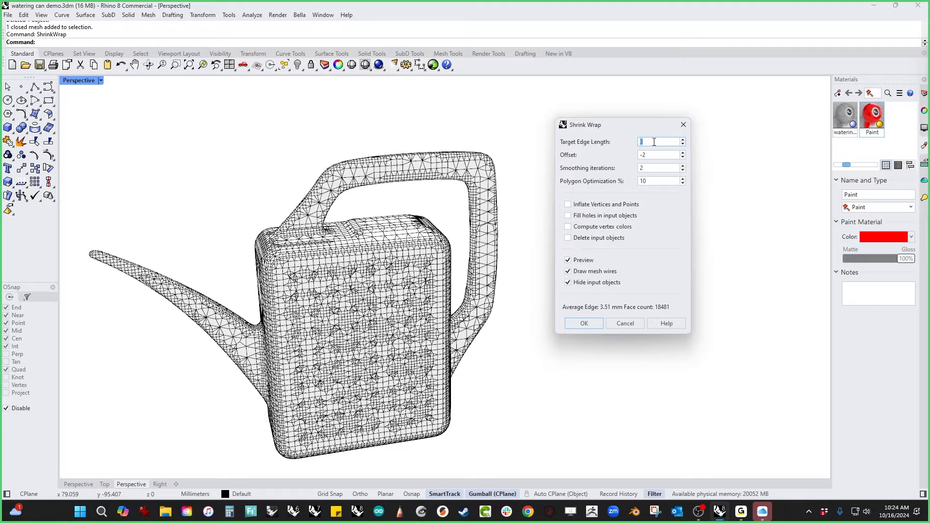
{"action": "type", "text": "1.5"}
{"action": "key", "text": "Return"}
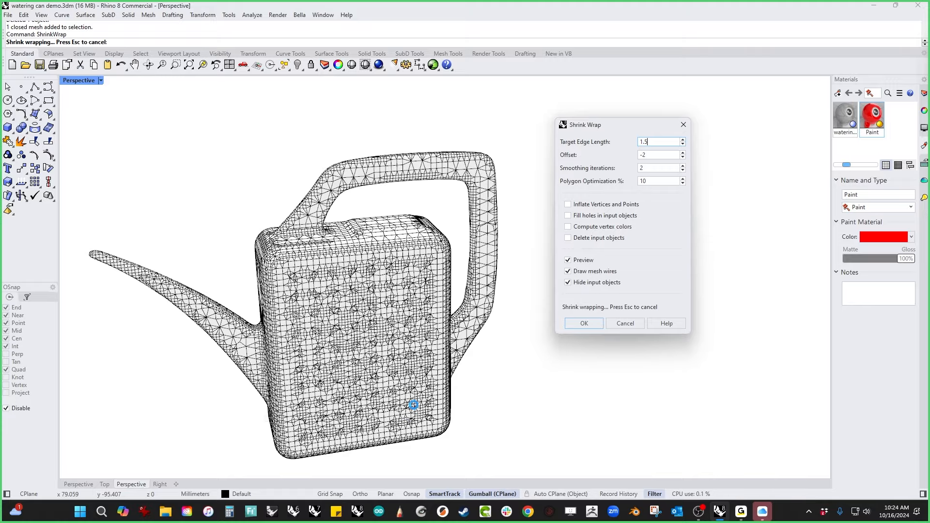
{"action": "mouse_move", "coordinate": [393, 340]}
{"action": "right_mouse_down"}
{"action": "mouse_move", "coordinate": [378, 311]}
{"action": "mouse_move", "coordinate": [404, 348]}
{"action": "right_mouse_up"}
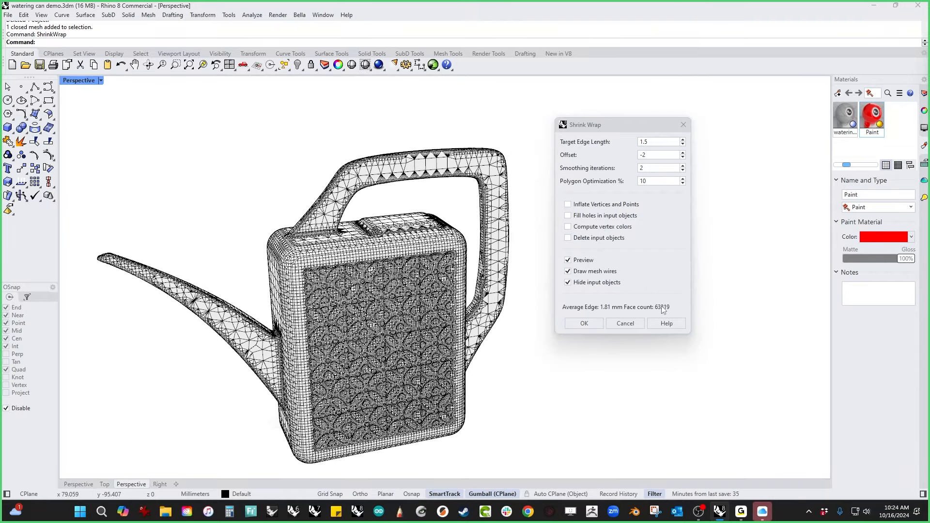
{"action": "left_click", "coordinate": [584, 323]}
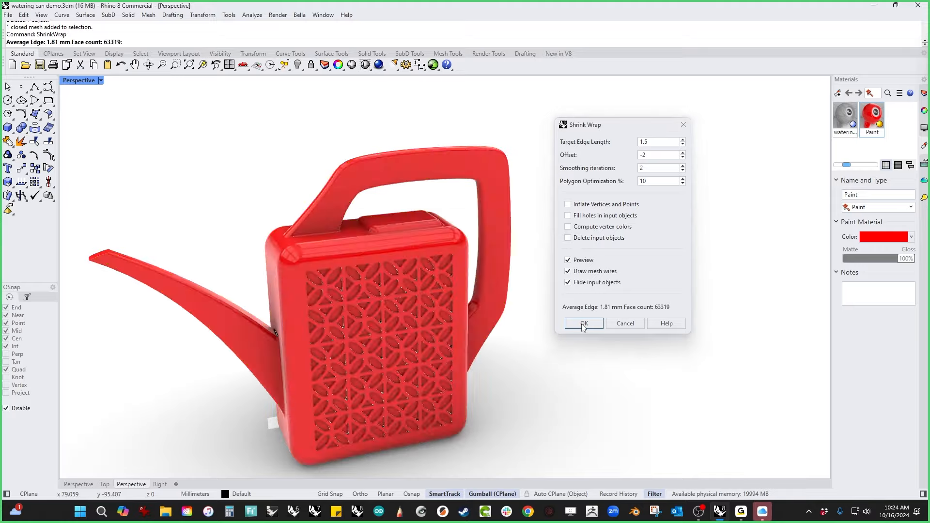
Step: Compare the new inner mesh with the outer can in the front view, checking the gap at the spout and body
{"action": "right_click_drag", "start_coordinate": [503, 380], "coordinate": [622, 366]}
{"action": "key", "text": "ctrl+F2"}
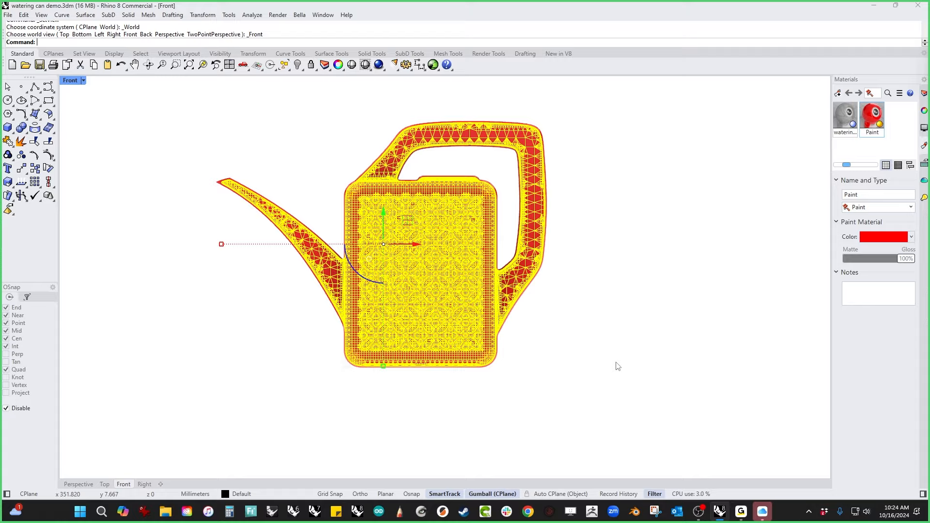
{"action": "scroll", "coordinate": [457, 184], "scroll_direction": "up", "scroll_amount": 5}
{"action": "scroll", "coordinate": [457, 185], "scroll_direction": "down", "scroll_amount": 5}
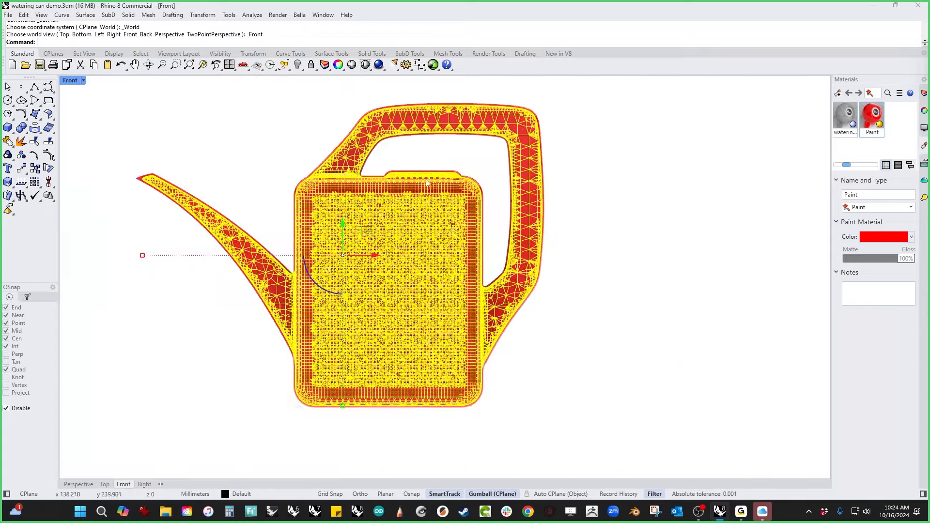
{"action": "scroll", "coordinate": [163, 196], "scroll_direction": "up", "scroll_amount": 3}
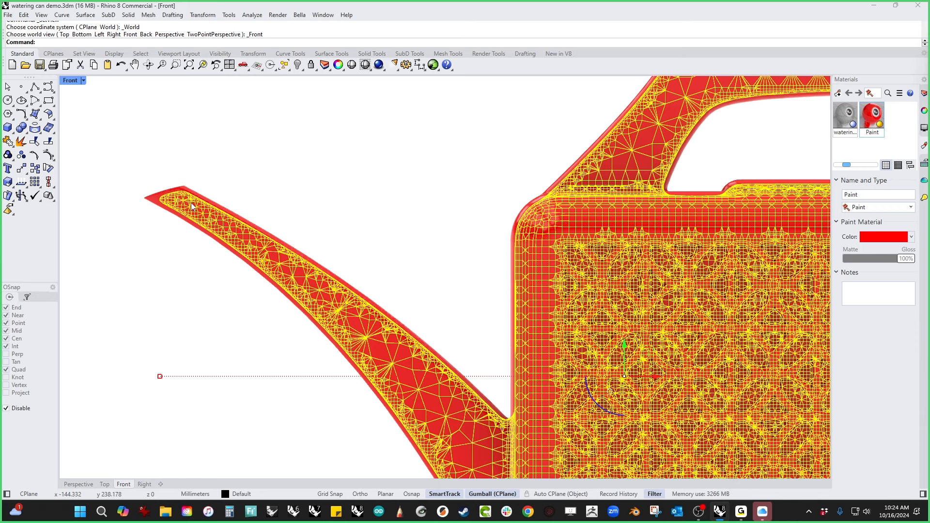
{"action": "scroll", "coordinate": [287, 240], "scroll_direction": "down", "scroll_amount": 8}
{"action": "right_click_drag", "start_coordinate": [457, 273], "coordinate": [404, 313]}
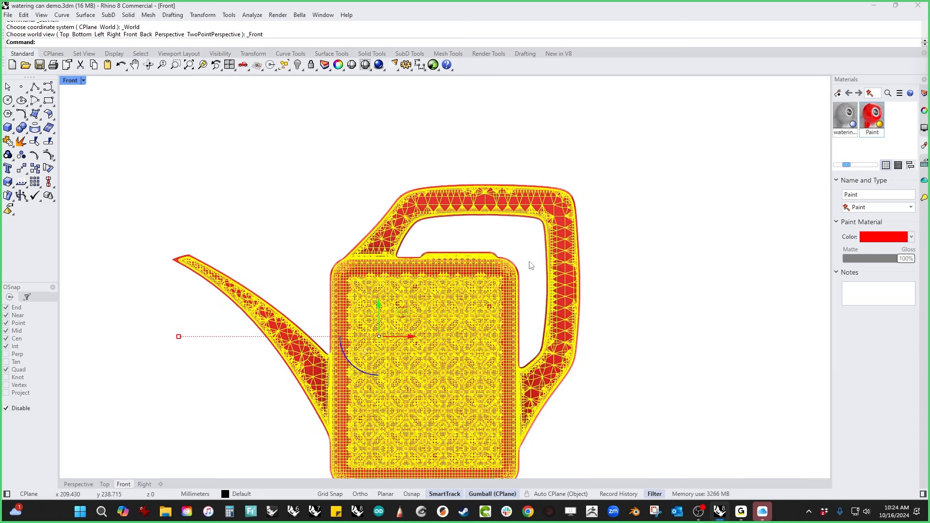
Step: Isolate the outer patterned can mesh by hiding everything else
{"action": "left_click", "coordinate": [526, 262]}
{"action": "left_click", "coordinate": [561, 258]}
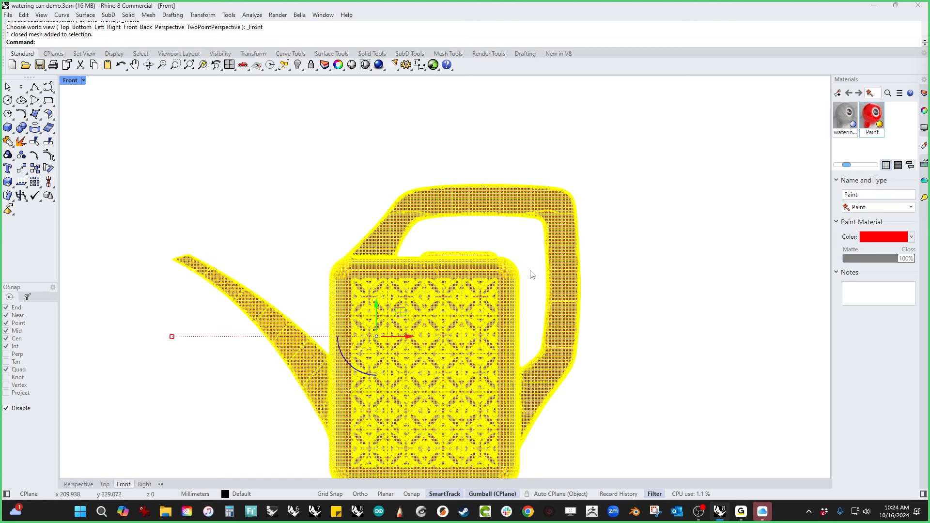
{"action": "key", "text": "ctrl+i"}
{"action": "key", "text": "ctrl+h"}
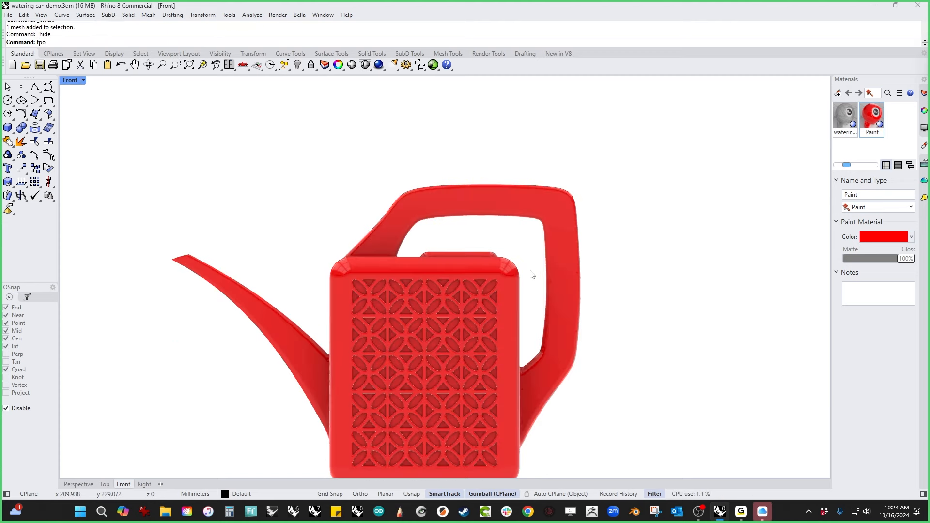
Step: In the top view, draw a rounded rectangle just inside the outline of the raised lid
{"action": "key", "text": "BackSpace"}
{"action": "key", "text": "BackSpace"}
{"action": "key", "text": "BackSpace"}
{"action": "type", "text": "top"}
{"action": "key", "text": "Return"}
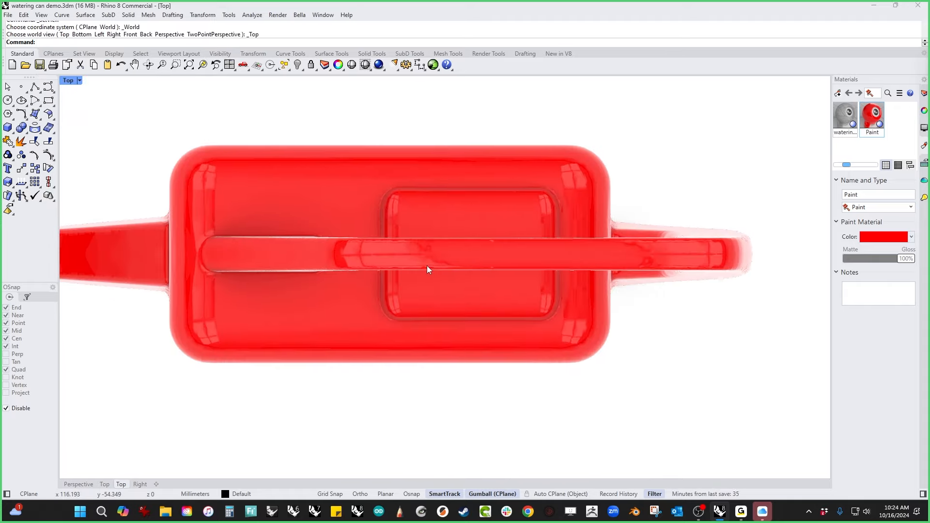
{"action": "scroll", "coordinate": [380, 173], "scroll_direction": "up", "scroll_amount": 3}
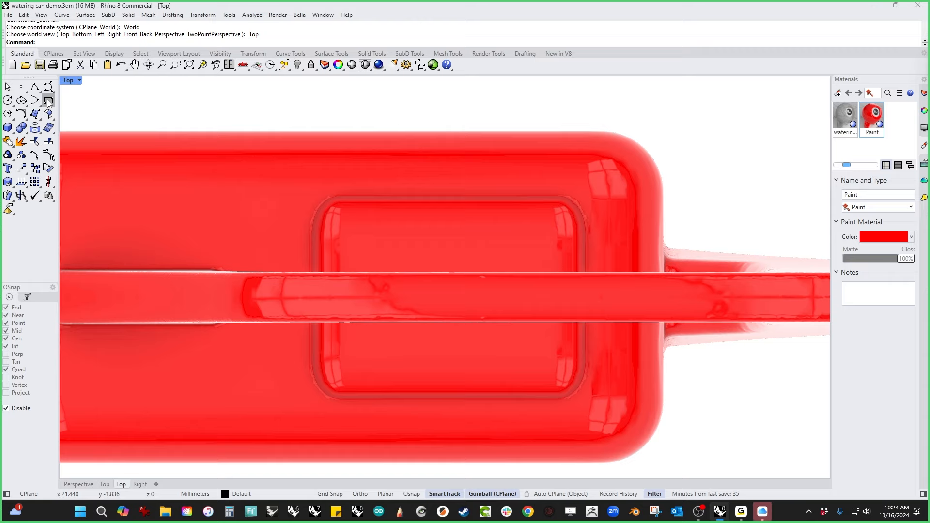
{"action": "left_click", "coordinate": [48, 101]}
{"action": "left_click", "coordinate": [189, 43]}
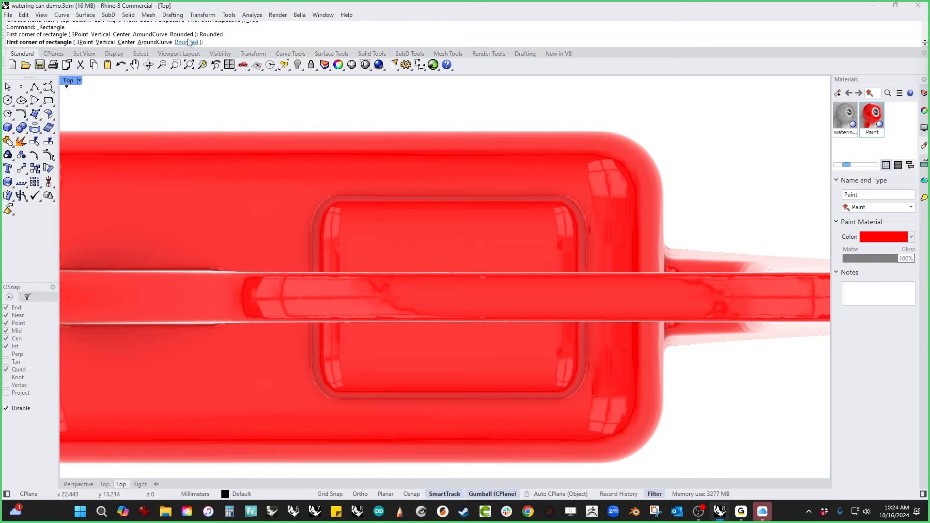
{"action": "left_click", "coordinate": [342, 220]}
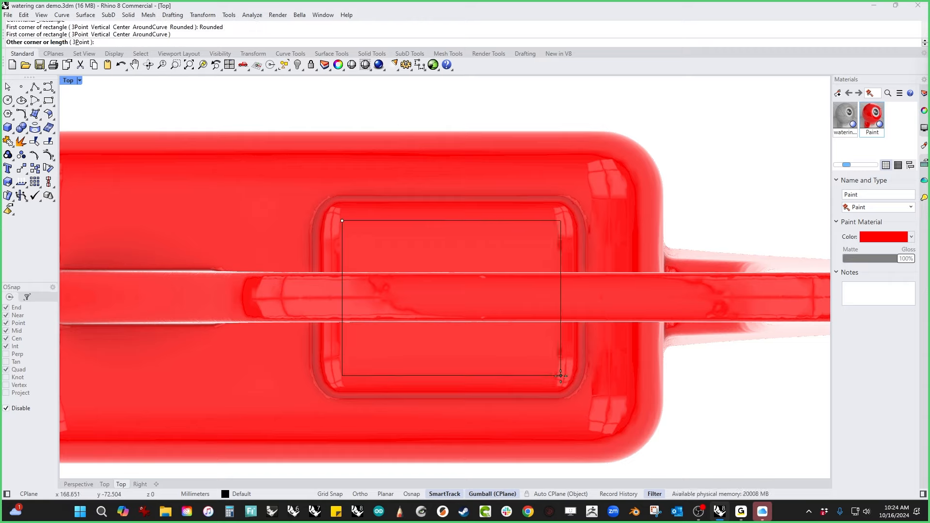
{"action": "left_click", "coordinate": [560, 375]}
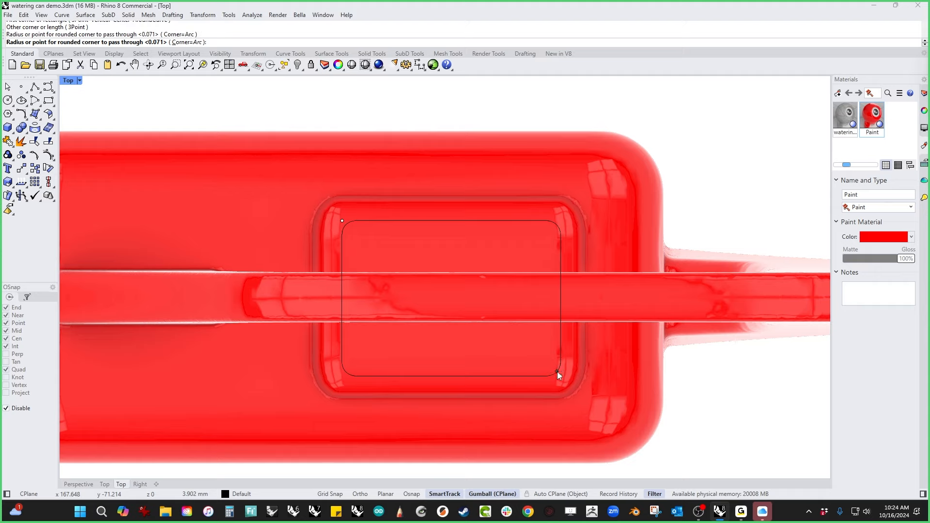
{"action": "key", "text": "Escape"}
Step: Raise the rounded rectangle above the lid in the front view, extrude it into a solid block reaching into the can, and check it in perspective
{"action": "left_click_drag", "start_coordinate": [282, 98], "coordinate": [652, 432]}
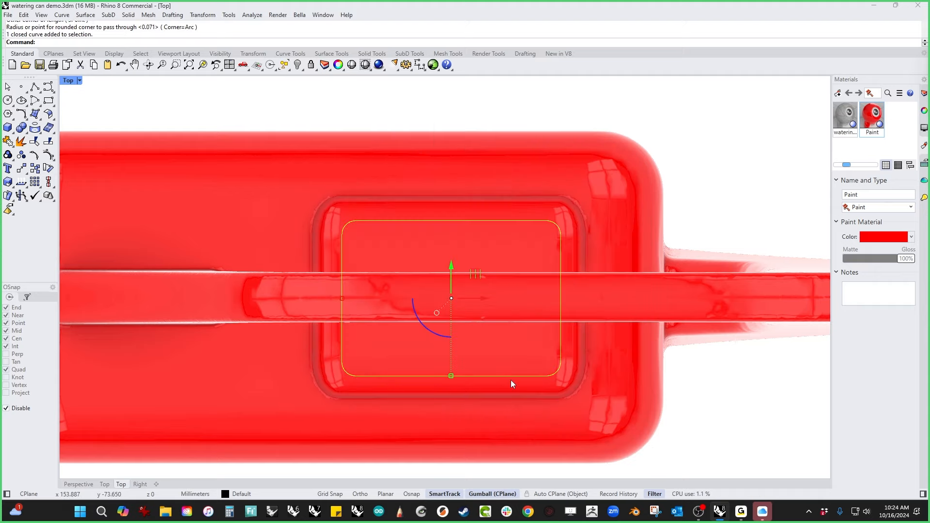
{"action": "key", "text": "ctrl+F2"}
{"action": "scroll", "coordinate": [511, 380], "scroll_direction": "down", "scroll_amount": 10}
{"action": "right_click_drag", "start_coordinate": [450, 339], "coordinate": [440, 252]}
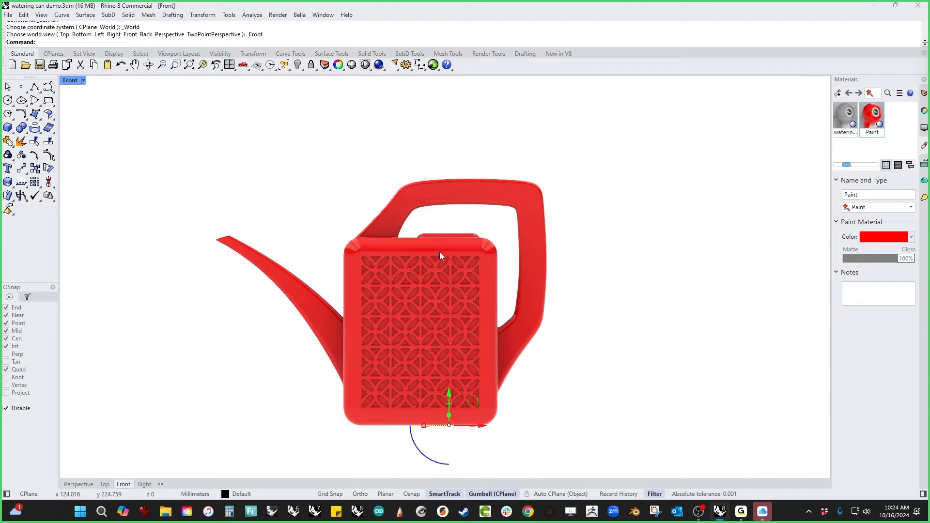
{"action": "left_click_drag", "start_coordinate": [449, 391], "coordinate": [451, 215]}
{"action": "left_click", "coordinate": [496, 237]}
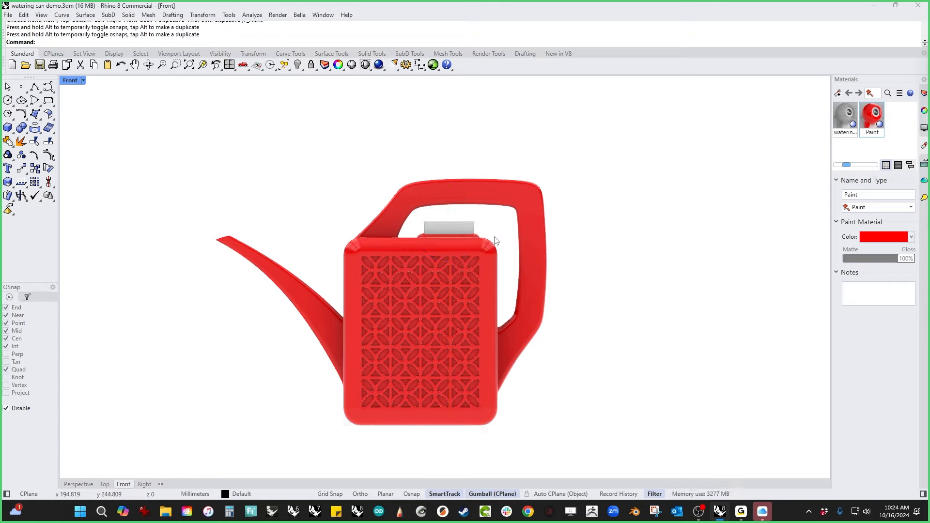
{"action": "key", "text": "F4"}
{"action": "scroll", "coordinate": [451, 225], "scroll_direction": "up", "scroll_amount": 5}
{"action": "right_click_drag", "start_coordinate": [450, 226], "coordinate": [498, 221]}
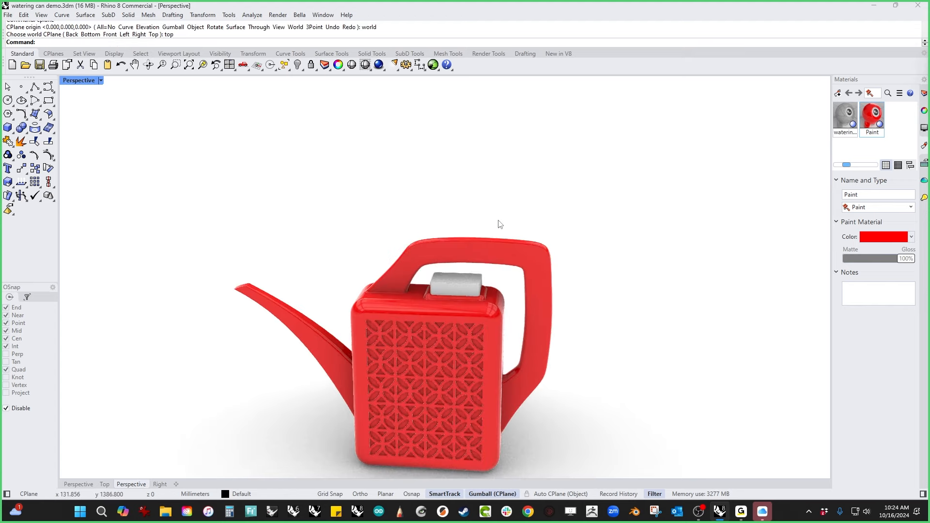
{"action": "key", "text": "ctrl+alt+h"}
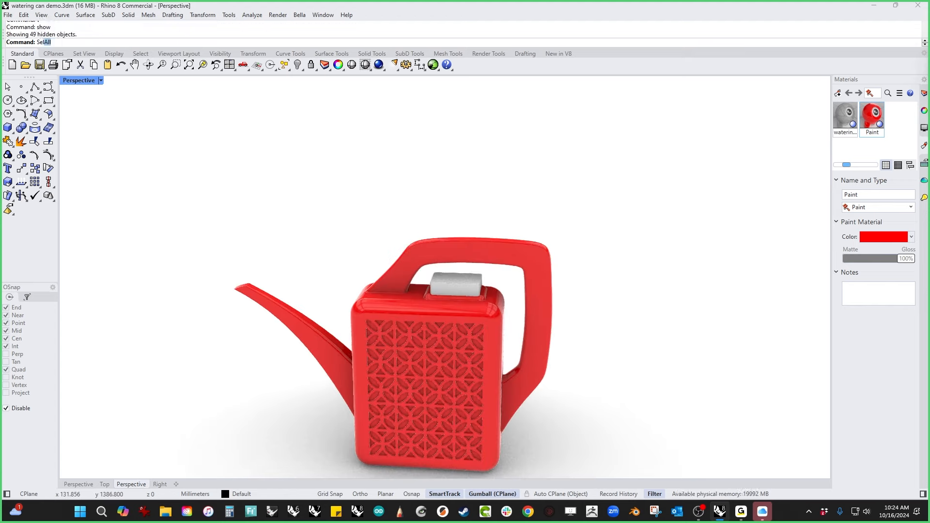
{"action": "type", "text": "SelMesh"}
{"action": "key", "text": "Return"}
{"action": "key", "text": "ctrl+i"}
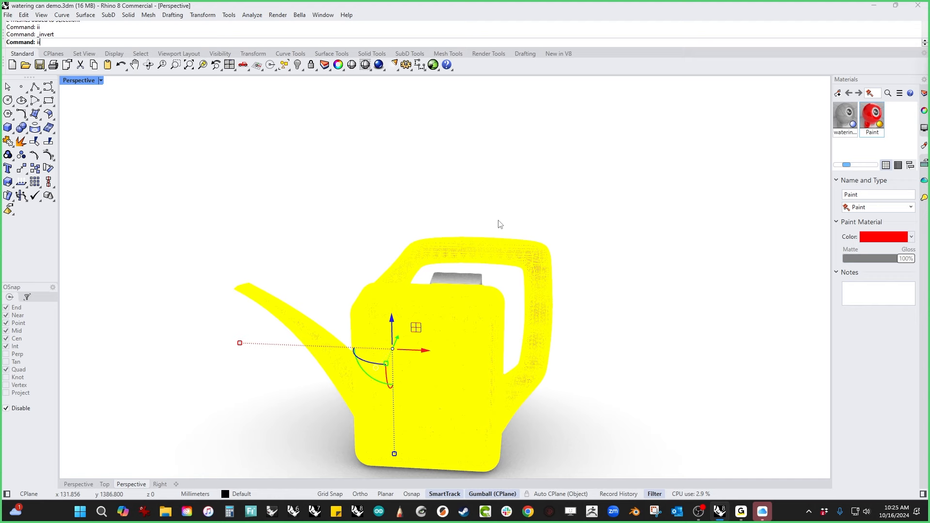
{"action": "key", "text": "ctrl+h"}
{"action": "key", "text": "ctrl+alt+h"}
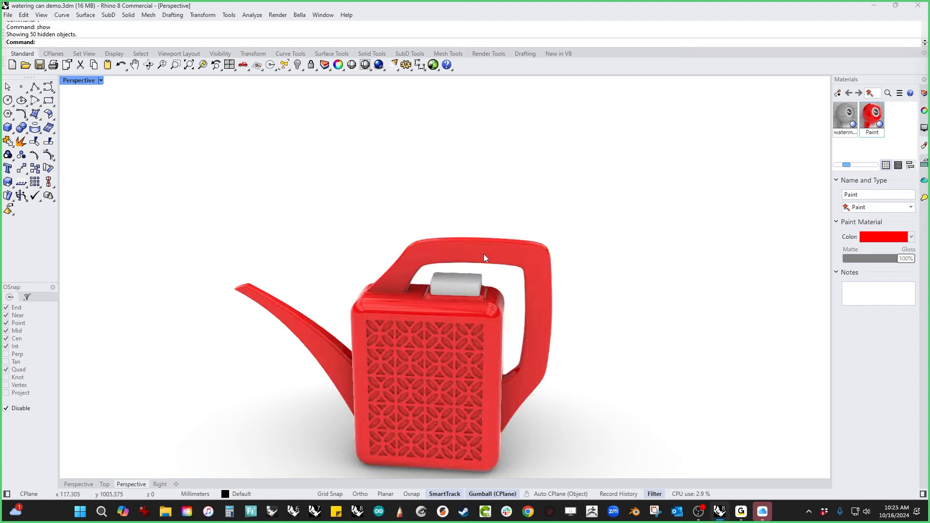
Step: Select the block and both can meshes, and hide all other objects
{"action": "left_click", "coordinate": [460, 277]}
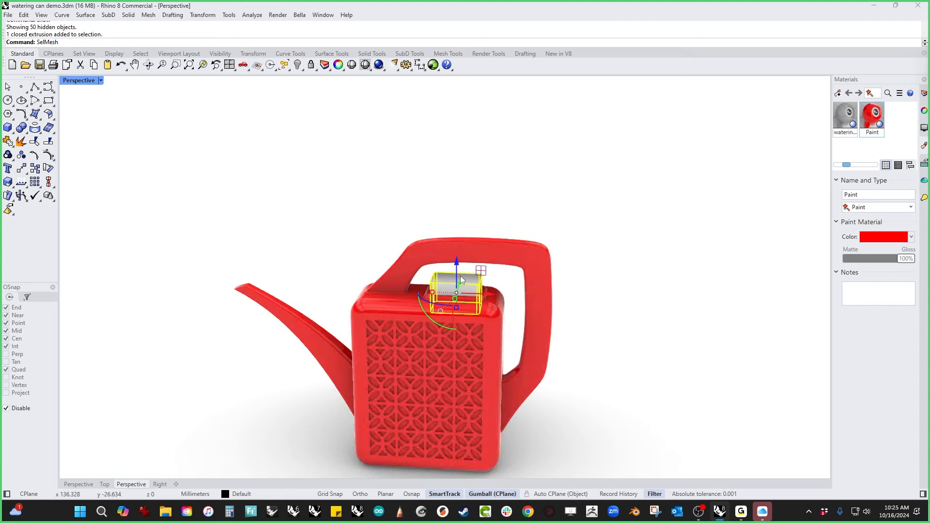
{"action": "key", "text": "Return"}
{"action": "right_click_drag", "start_coordinate": [461, 320], "coordinate": [546, 322]}
{"action": "right_click_drag", "start_coordinate": [546, 321], "coordinate": [512, 276], "text": "shift"}
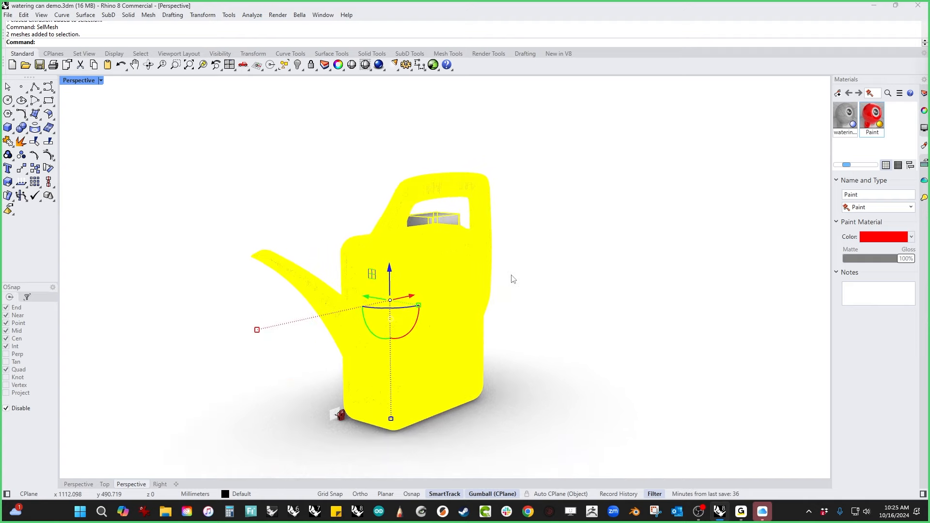
{"action": "key", "text": "ctrl+h"}
Step: Hide the outer patterned can mesh so only the inner mesh and the block remain
{"action": "scroll", "coordinate": [469, 297], "scroll_direction": "up", "scroll_amount": 5}
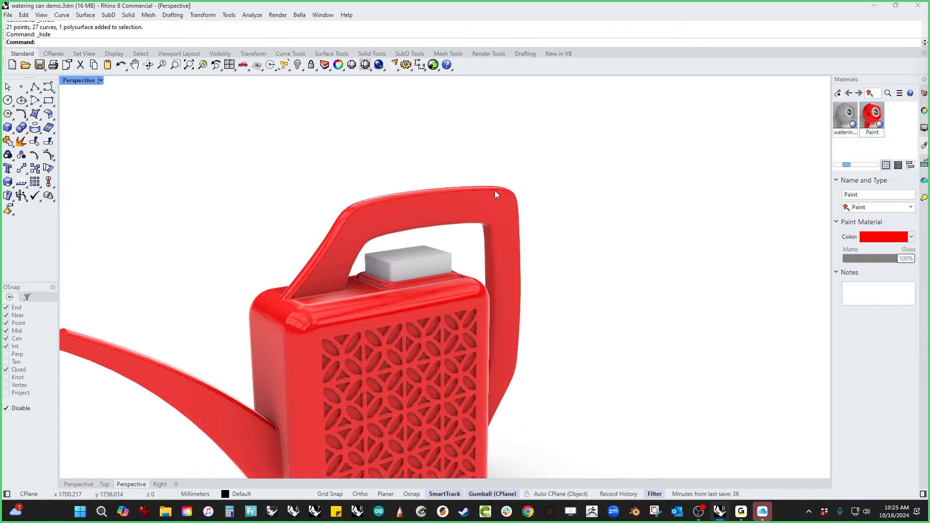
{"action": "left_click", "coordinate": [493, 193]}
{"action": "type", "text": "h"}
{"action": "key", "text": "Return"}
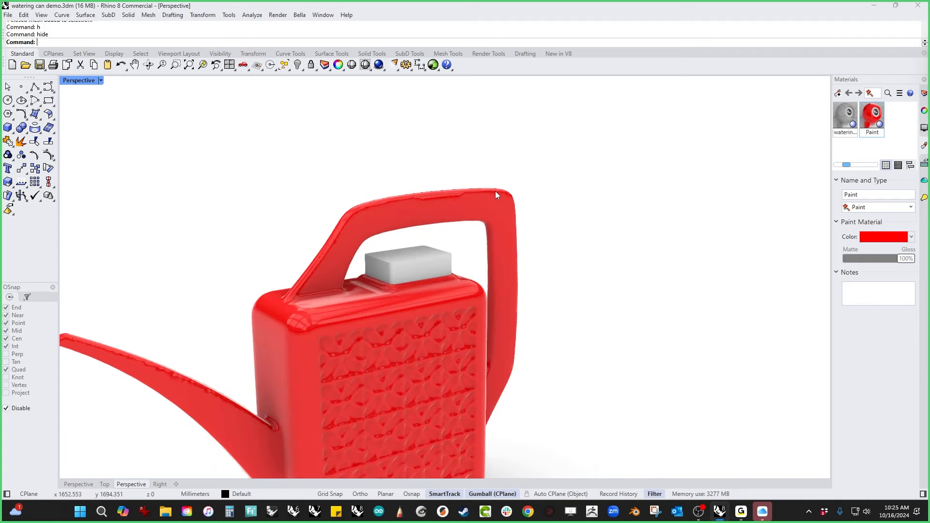
Step: Join the lid block and the inner can mesh with a mesh Boolean union
{"action": "left_click", "coordinate": [118, 213]}
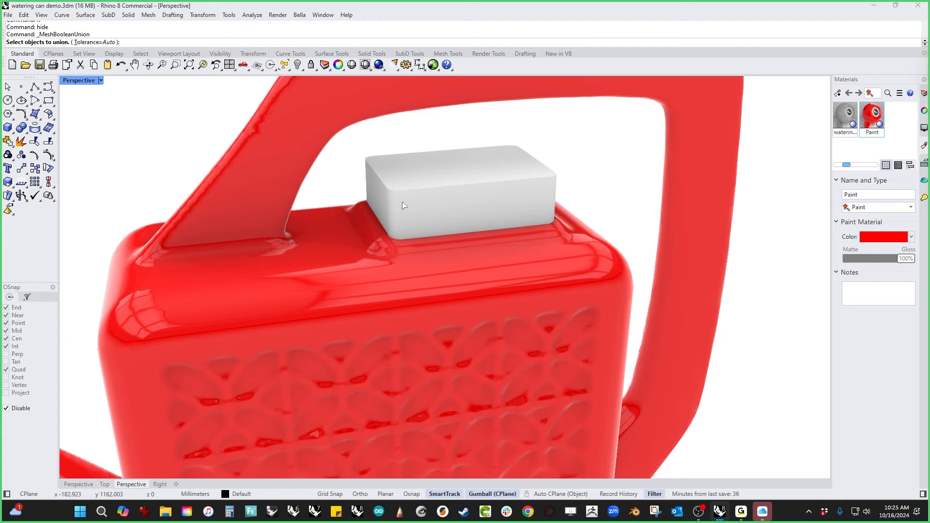
{"action": "left_click", "coordinate": [405, 205]}
{"action": "left_click", "coordinate": [443, 276]}
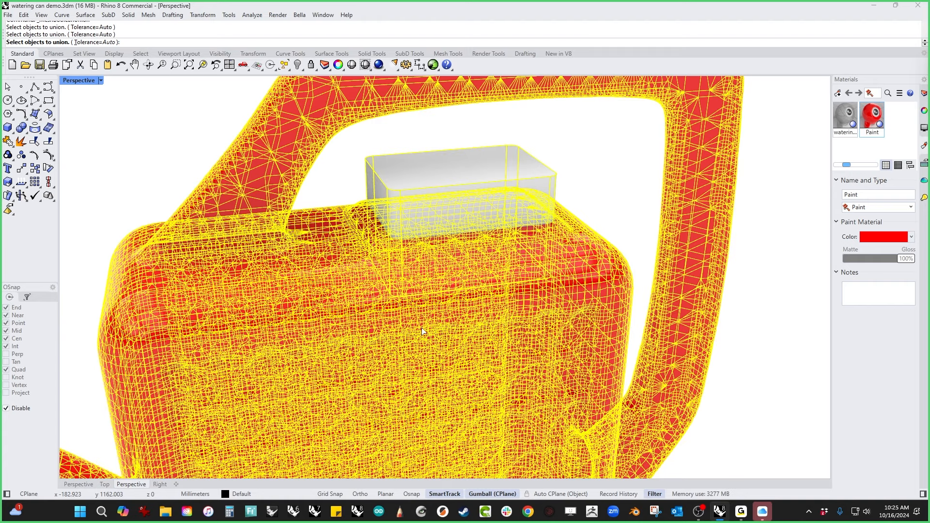
{"action": "key", "text": "Return"}
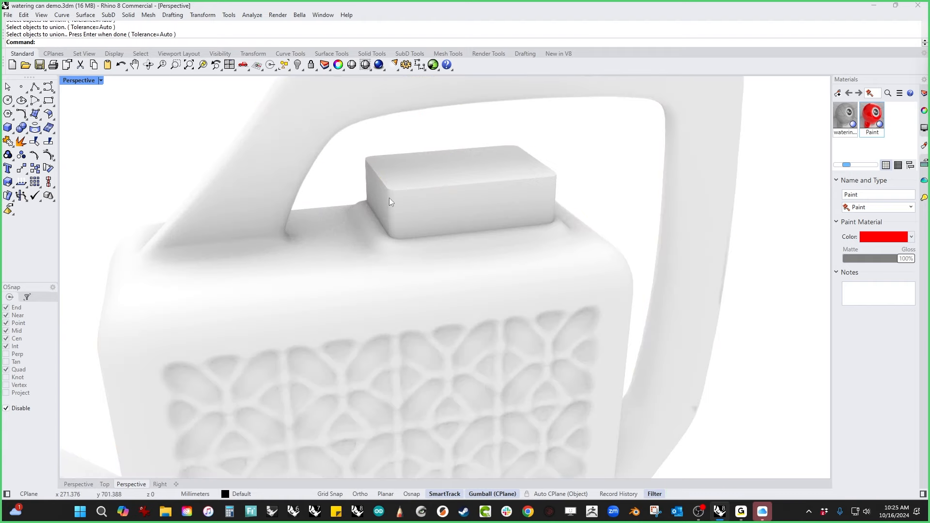
Step: Examine the joined lid block in perspective, and show the spout's tip close up in the front view
{"action": "mouse_move", "coordinate": [388, 198]}
{"action": "right_mouse_down"}
{"action": "mouse_move", "coordinate": [415, 262]}
{"action": "mouse_move", "coordinate": [341, 260]}
{"action": "right_mouse_up"}
{"action": "scroll", "coordinate": [341, 261], "scroll_direction": "down", "scroll_amount": 6}
{"action": "right_click_drag", "start_coordinate": [214, 262], "coordinate": [379, 263], "text": "shift"}
{"action": "scroll", "coordinate": [378, 262], "scroll_direction": "up", "scroll_amount": 6}
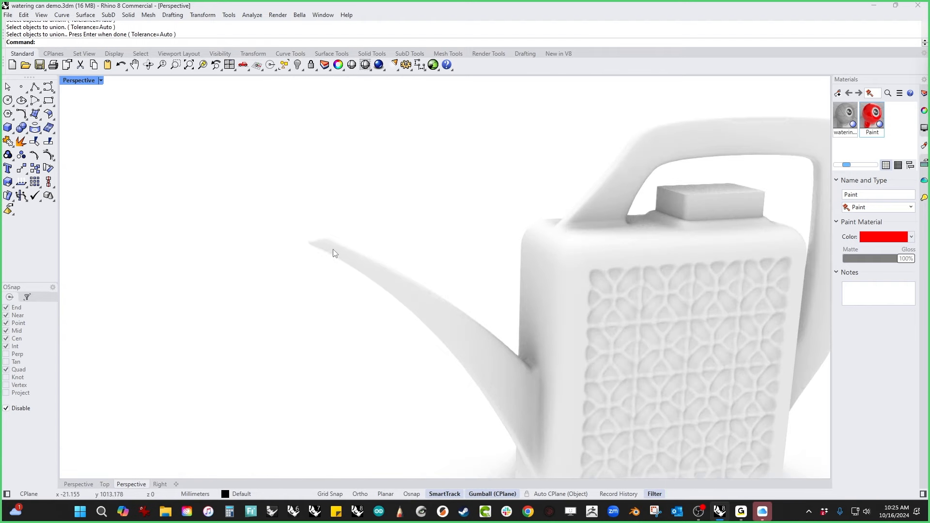
{"action": "scroll", "coordinate": [333, 246], "scroll_direction": "up", "scroll_amount": 7}
{"action": "key", "text": "ctrl+F2"}
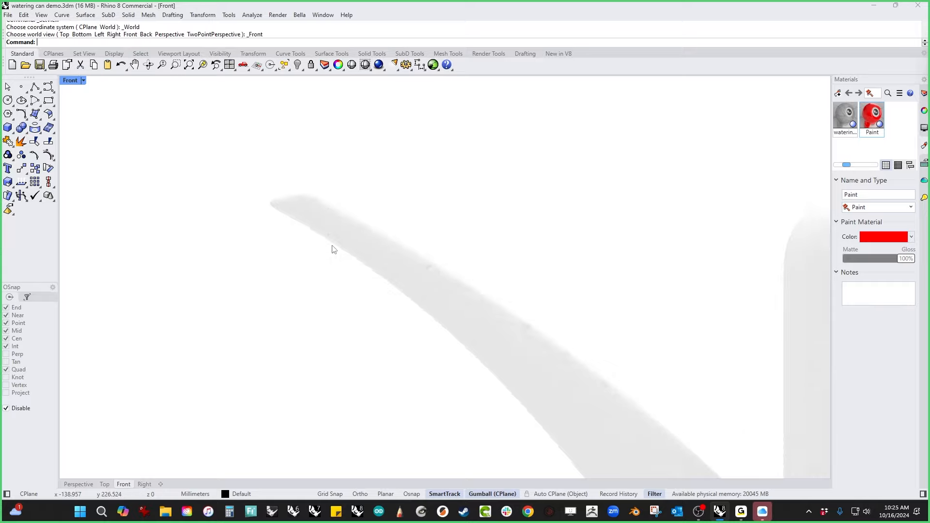
{"action": "scroll", "coordinate": [333, 245], "scroll_direction": "down", "scroll_amount": 8}
{"action": "right_click_drag", "start_coordinate": [328, 240], "coordinate": [296, 271]}
{"action": "scroll", "coordinate": [288, 266], "scroll_direction": "up", "scroll_amount": 3}
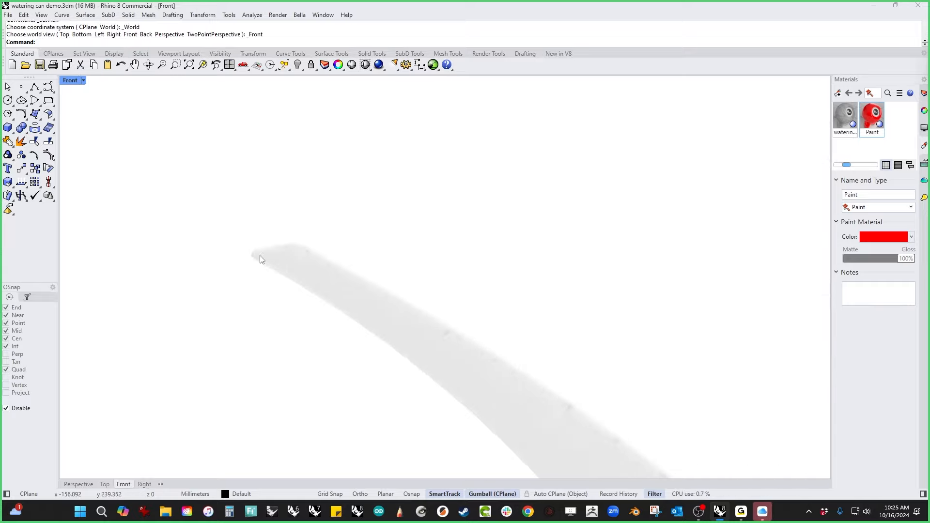
{"action": "left_click", "coordinate": [48, 100]}
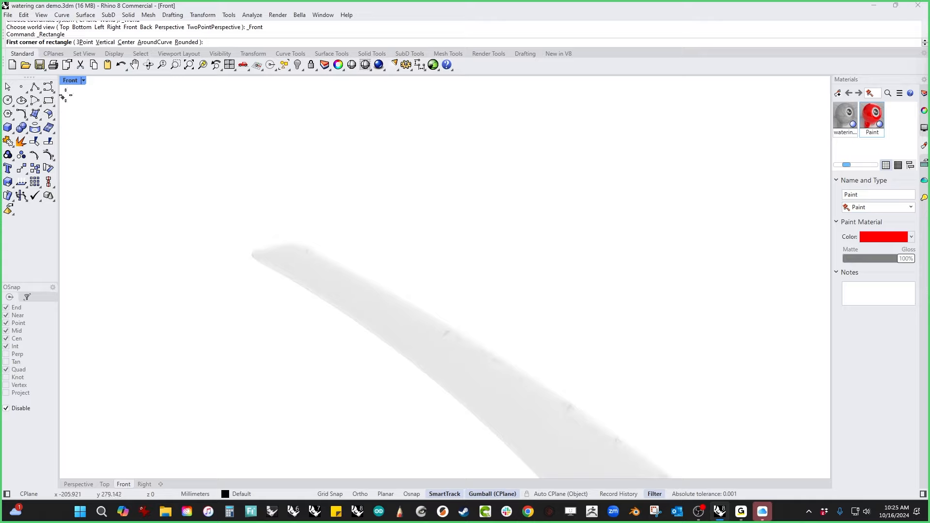
{"action": "left_click", "coordinate": [242, 219]}
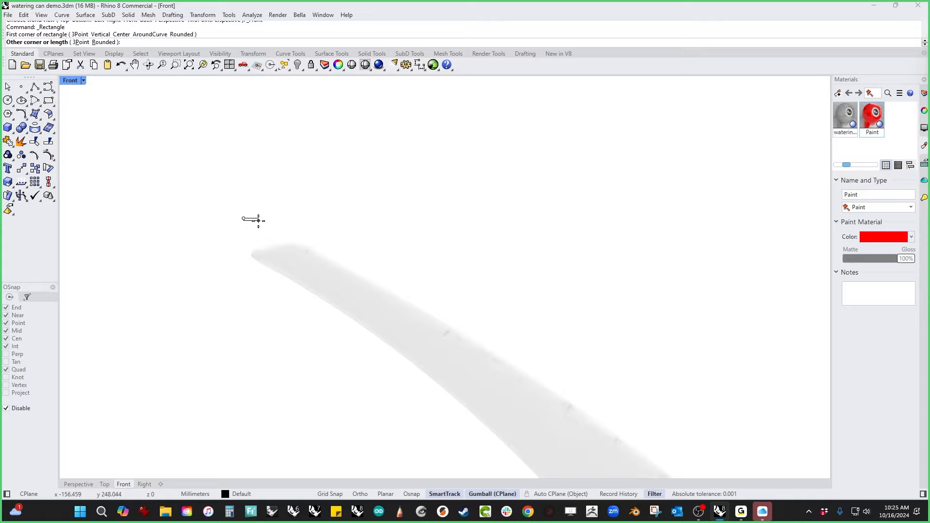
{"action": "left_click", "coordinate": [283, 240]}
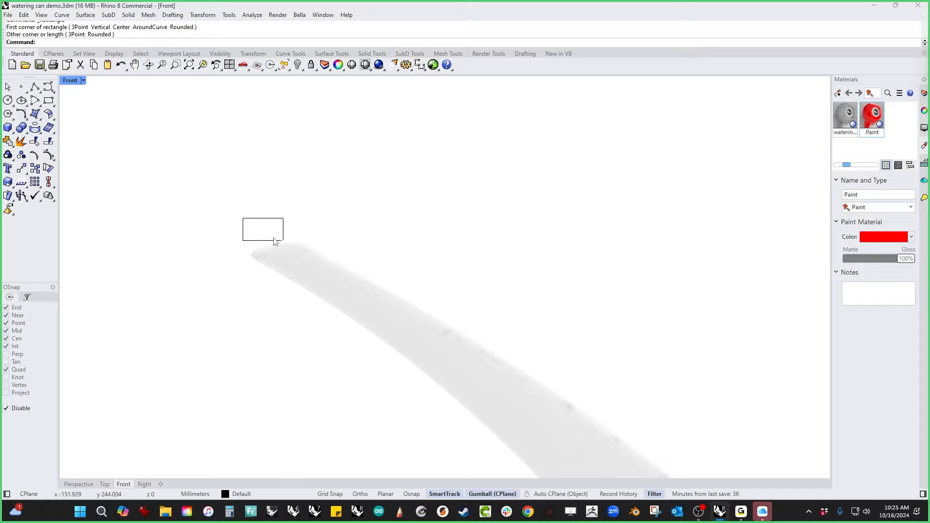
{"action": "left_click", "coordinate": [275, 240]}
{"action": "key", "text": "Delete"}
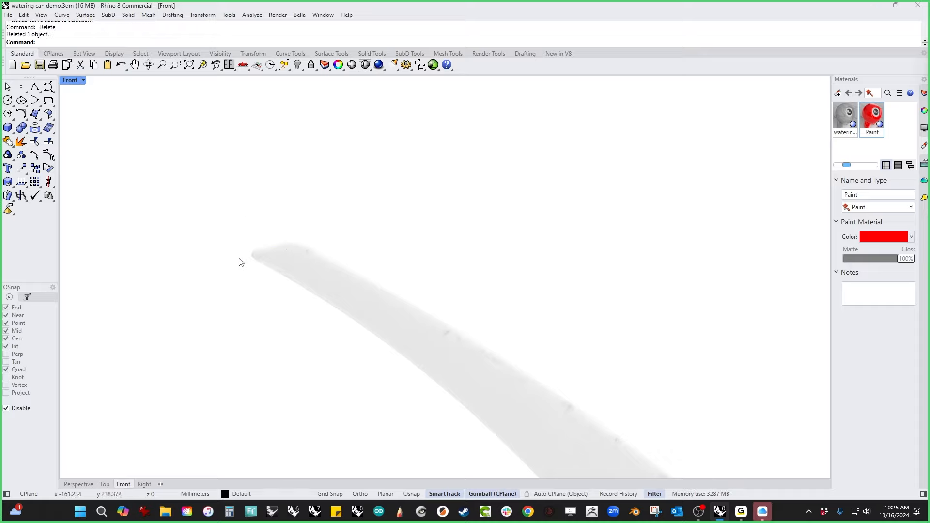
Step: Draw a small rectangle with rounded corners at the tip of the spout in the front view
{"action": "left_click", "coordinate": [49, 127]}
{"action": "left_click", "coordinate": [193, 42]}
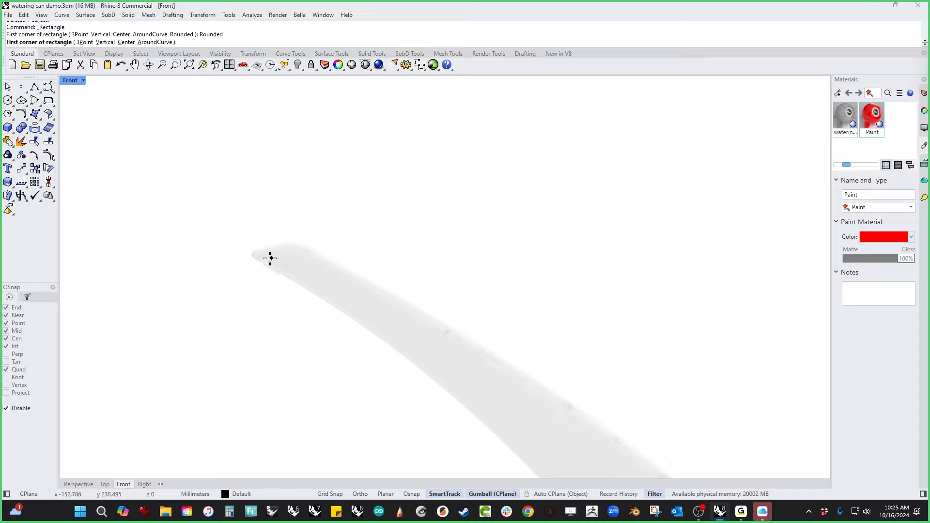
{"action": "left_click", "coordinate": [245, 218]}
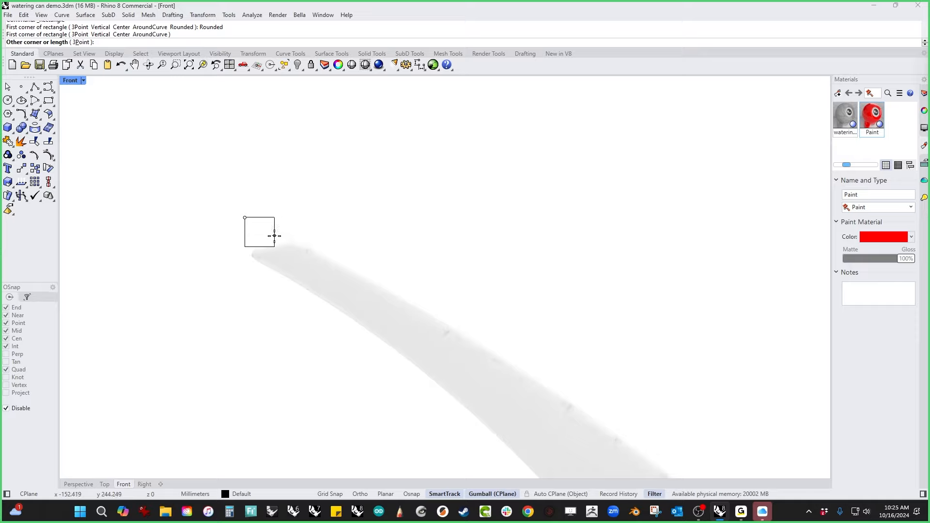
{"action": "left_click", "coordinate": [283, 238]}
{"action": "key", "text": "Return"}
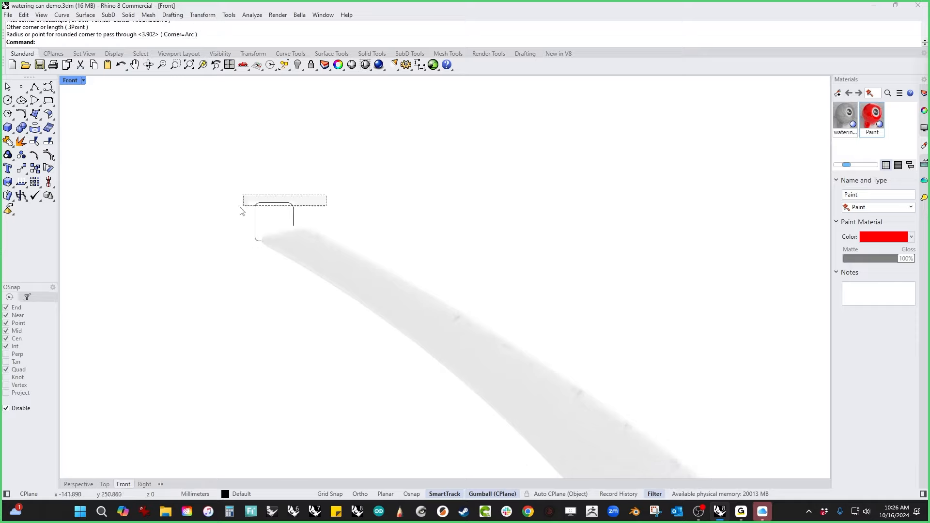
Step: Rotate the rounded rectangle 90 degrees in the right view so it lies flat
{"action": "scroll", "coordinate": [278, 233], "scroll_direction": "up", "scroll_amount": 3}
{"action": "key", "text": "ctrl+F2"}
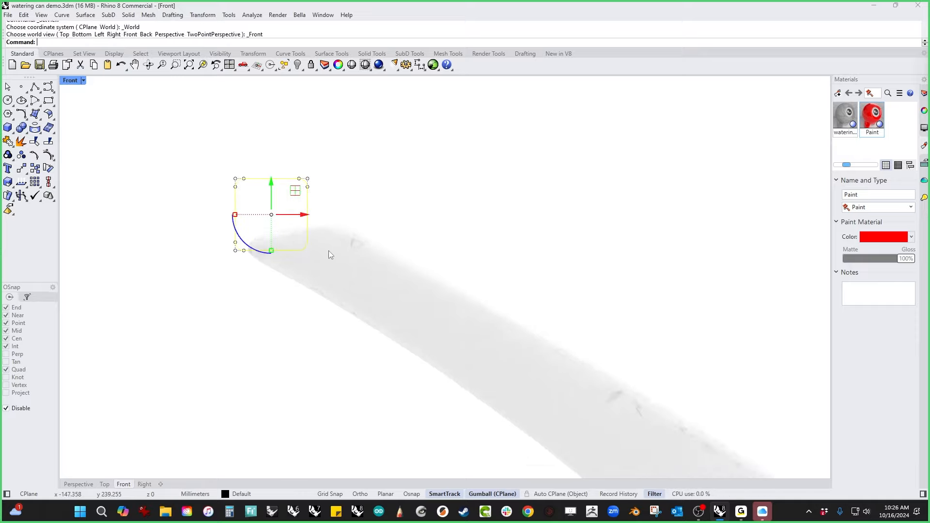
{"action": "key", "text": "ctrl+F3"}
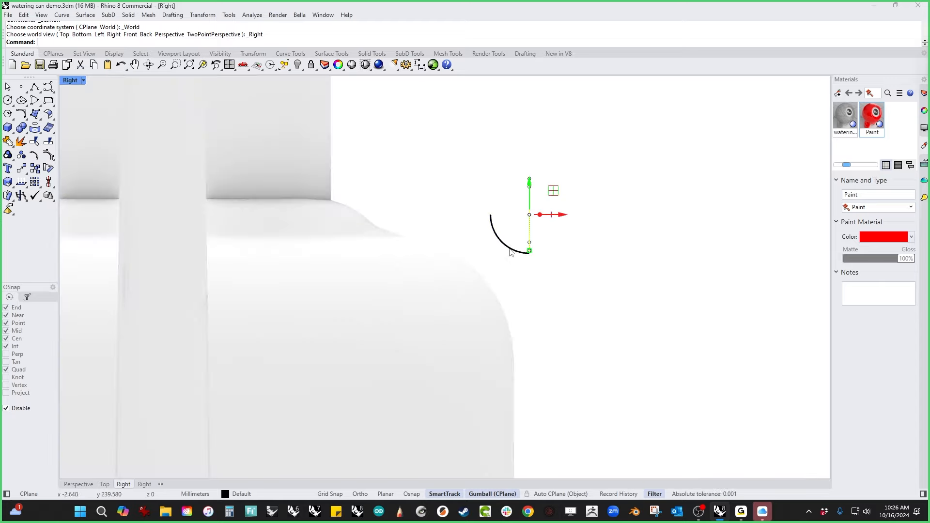
{"action": "left_click", "coordinate": [510, 248]}
{"action": "key", "text": "Return"}
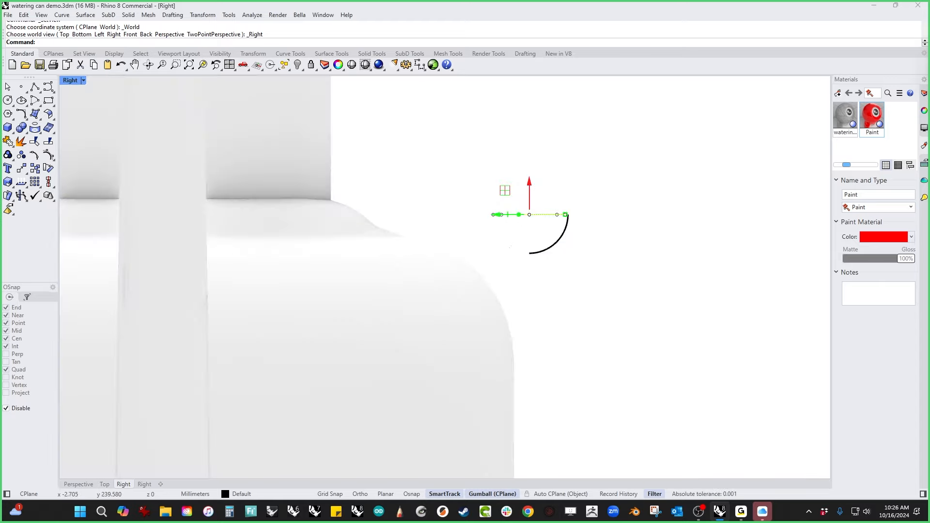
Step: Tilt the flat rectangle in the front view to match the slope of the spout's opening, and move it onto the tip
{"action": "key", "text": "ctrl+F2"}
{"action": "left_click_drag", "start_coordinate": [260, 254], "coordinate": [297, 248]}
{"action": "left_click_drag", "start_coordinate": [278, 183], "coordinate": [319, 247]}
Step: Centre the rectangle on the spout's tip in the top view and narrow it to fit inside the spout's width
{"action": "key", "text": "ctrl+F1"}
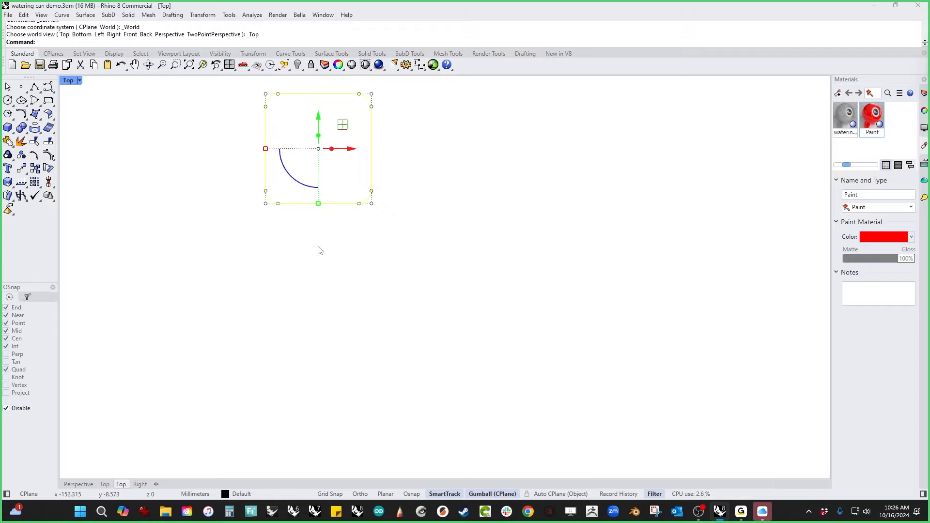
{"action": "scroll", "coordinate": [320, 250], "scroll_direction": "down", "scroll_amount": 5}
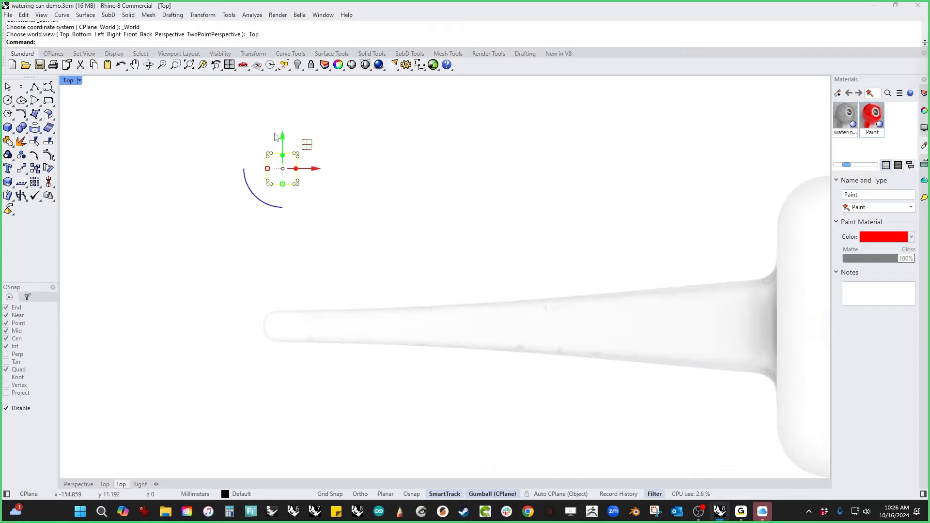
{"action": "left_click_drag", "start_coordinate": [276, 137], "coordinate": [273, 316]}
{"action": "scroll", "coordinate": [286, 355], "scroll_direction": "up", "scroll_amount": 8}
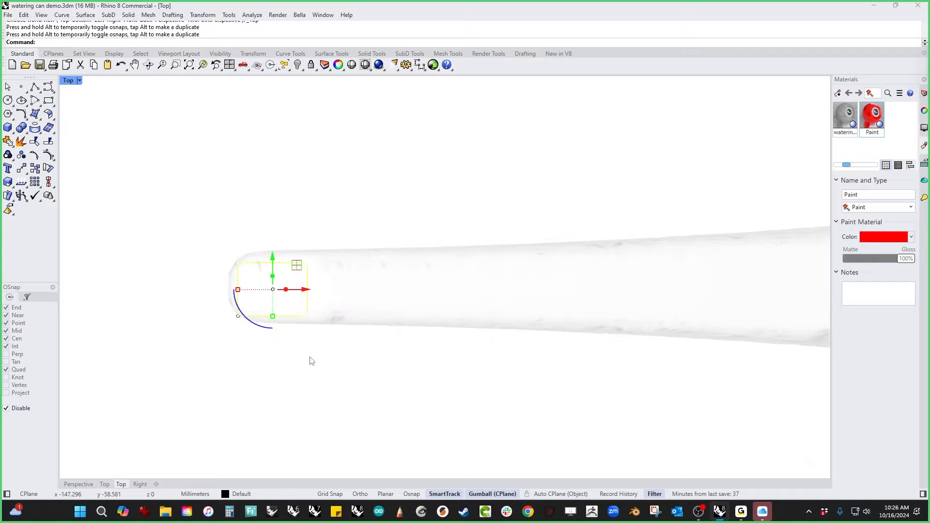
Step: Extrude the rectangle upward into a solid block, and shift its upper end outward so the block follows the spout's direction
{"action": "key", "text": "ctrl+F2"}
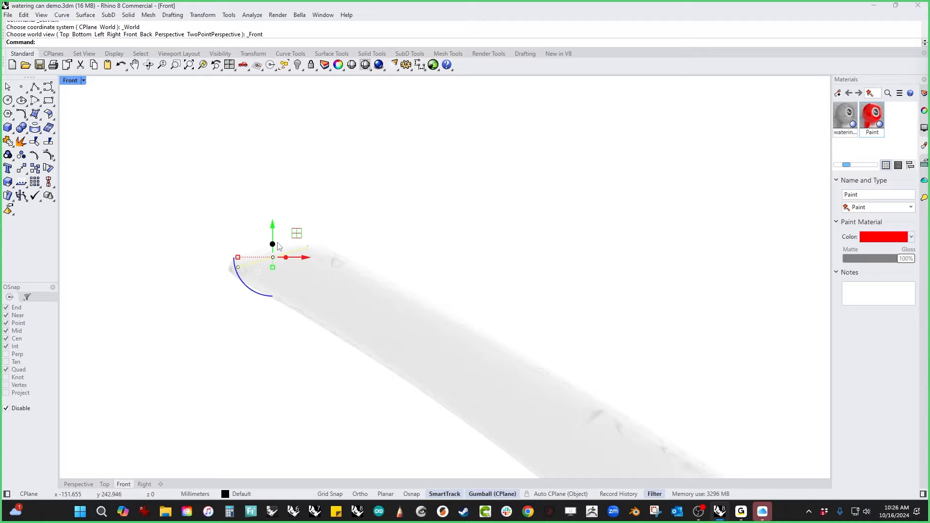
{"action": "left_click_drag", "start_coordinate": [273, 245], "coordinate": [273, 180]}
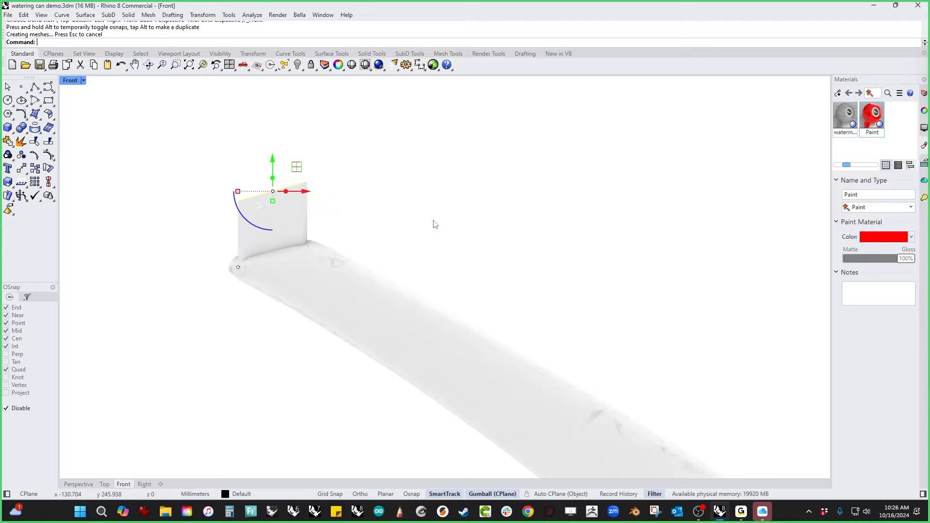
{"action": "left_click", "coordinate": [431, 221]}
{"action": "left_click_drag", "start_coordinate": [184, 161], "coordinate": [501, 231], "text": "ctrl+shift"}
{"action": "left_click_drag", "start_coordinate": [297, 167], "coordinate": [196, 204]}
{"action": "left_click", "coordinate": [359, 222]}
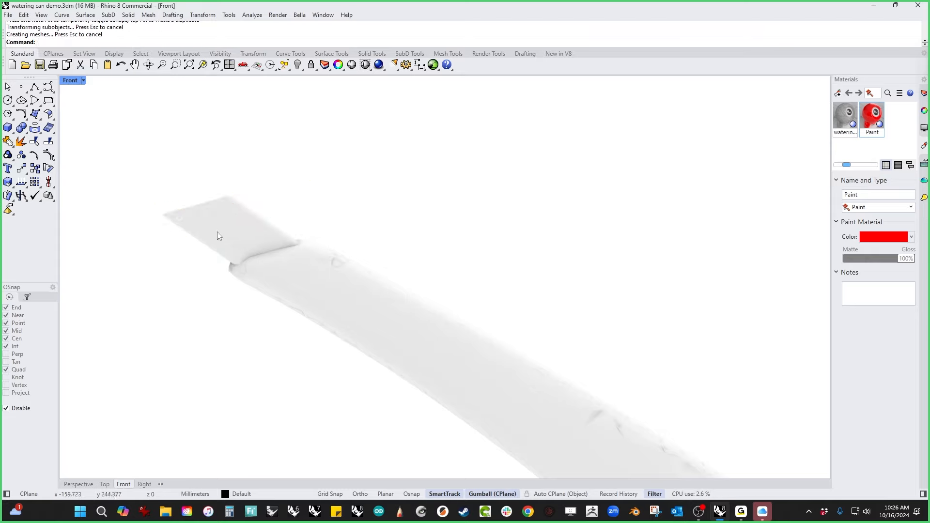
Step: Join the slanted spout block and the inner can mesh with a mesh Boolean union
{"action": "left_click", "coordinate": [217, 232]}
{"action": "left_click", "coordinate": [360, 295], "text": "shift"}
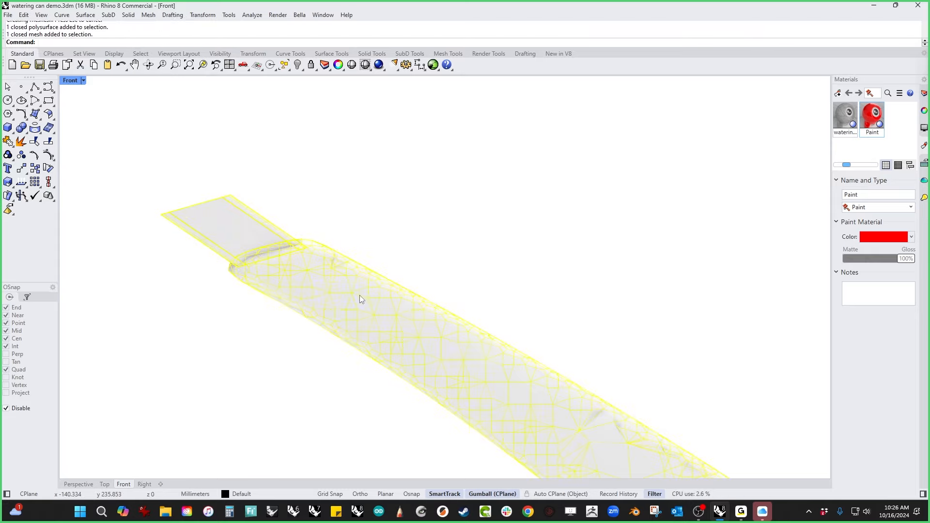
{"action": "left_click", "coordinate": [49, 128]}
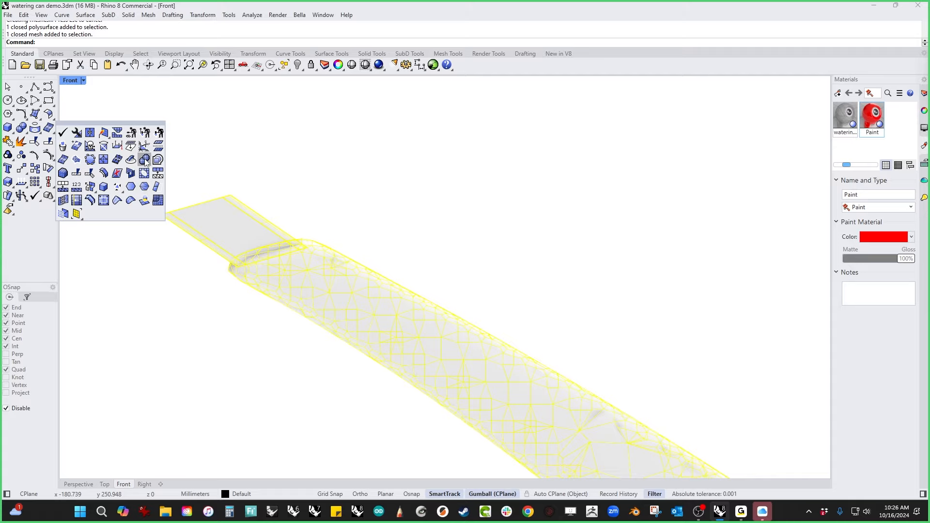